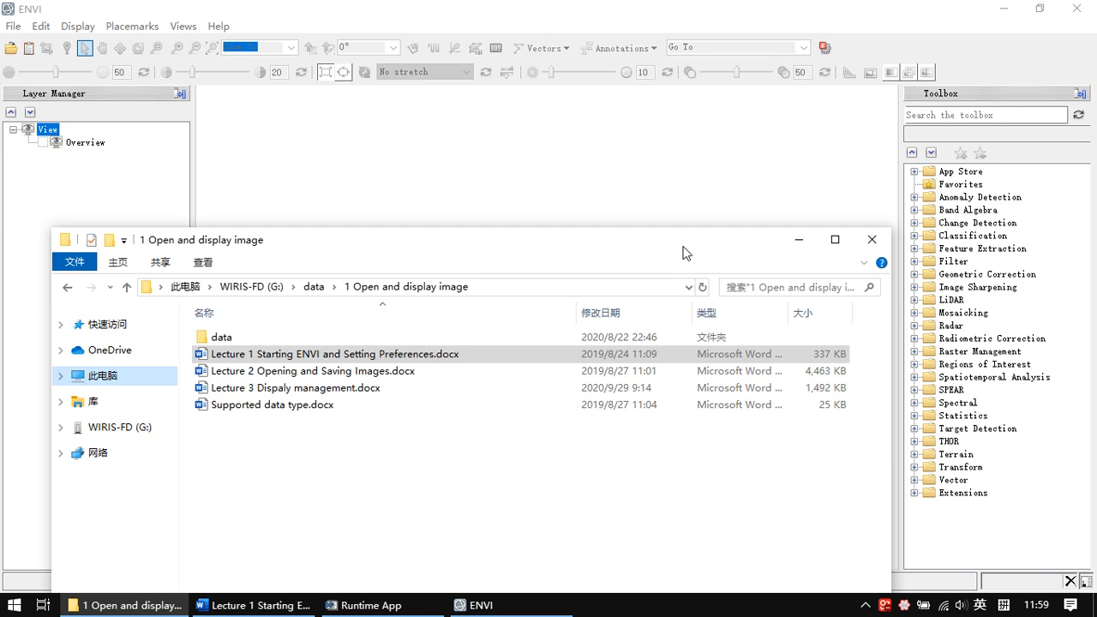
# Switch to the Word document Lecture 1 Starting ENVI and Setting Preferences.docx and read its instructions for starting ENVI
pyautogui.click(447, 354)
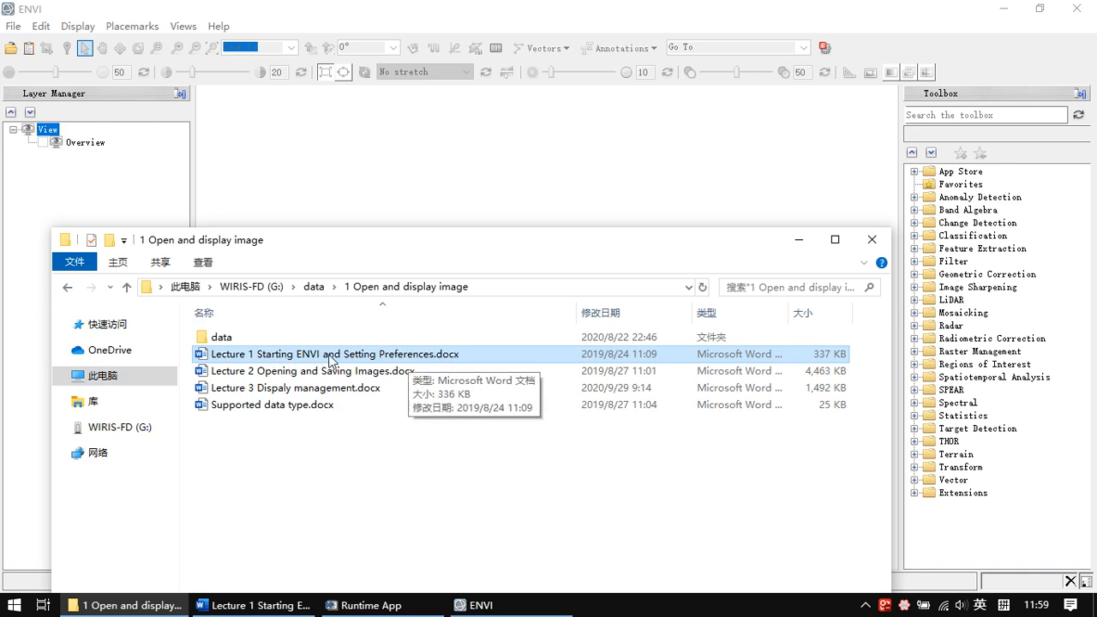
pyautogui.click(274, 602)
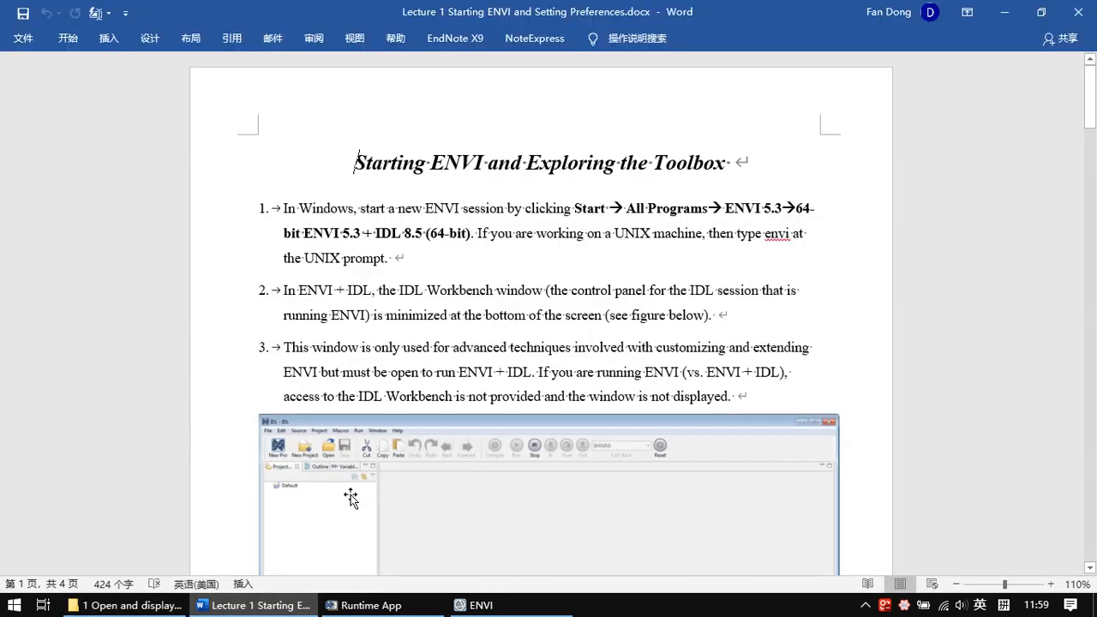
pyautogui.click(707, 251)
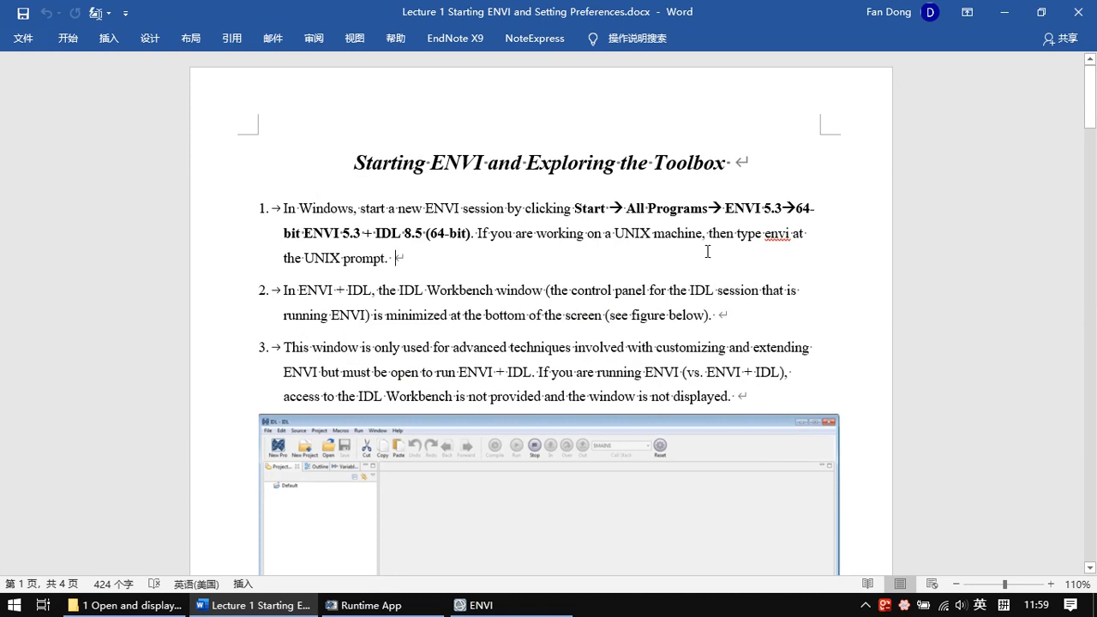
pyautogui.scroll(-1, 718, 274)
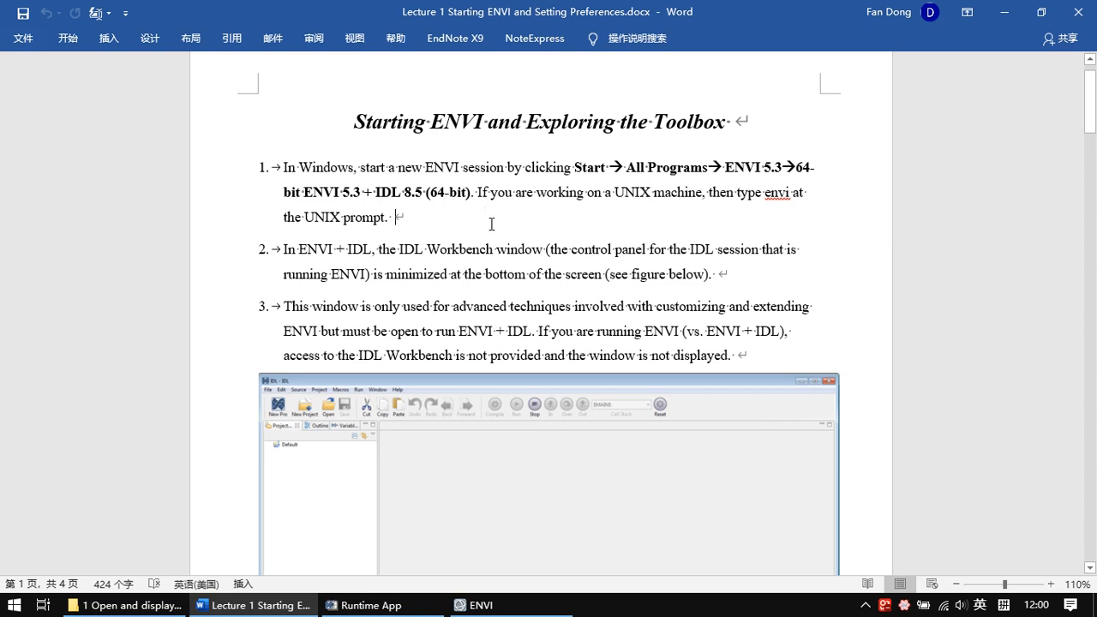
# Start another ENVI 5.3 (64-bit) session from the installed ENVI 5.3 programs, then close it and return to the original session
pyautogui.click(13, 604)
pyautogui.scroll(-3, 163, 414)
pyautogui.scroll(-6, 163, 414)
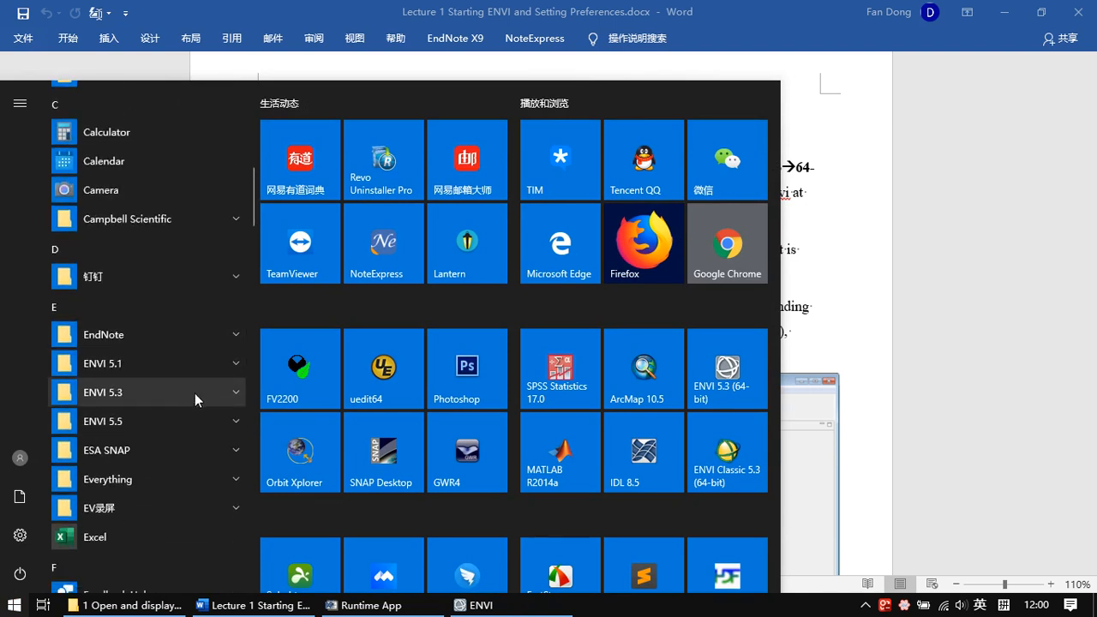
pyautogui.click(194, 394)
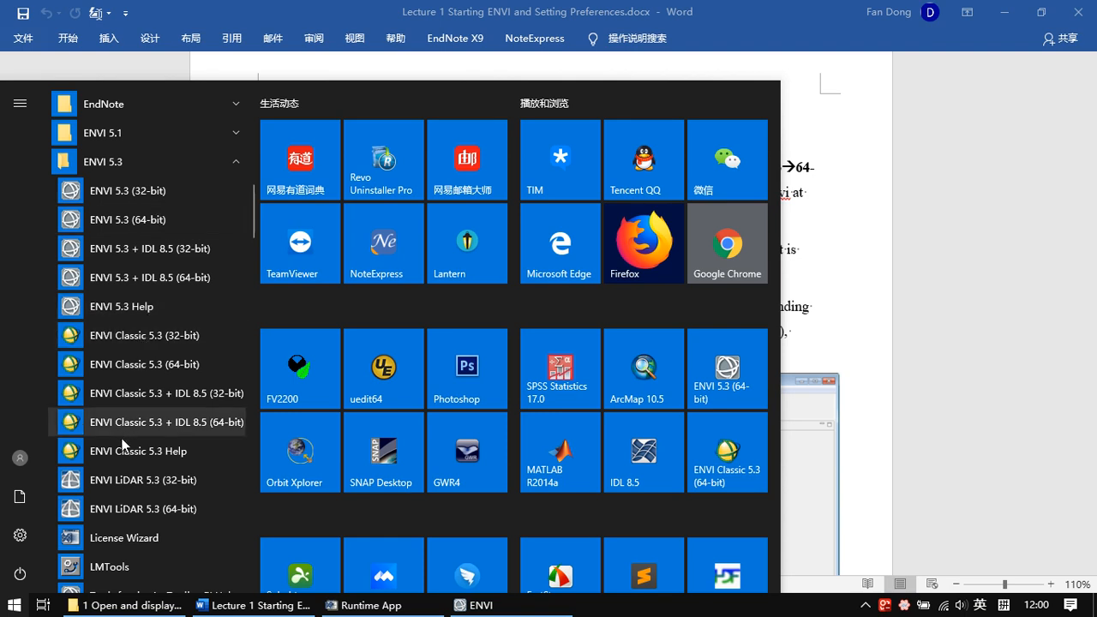
pyautogui.scroll(-1, 168, 418)
pyautogui.scroll(-1, 169, 418)
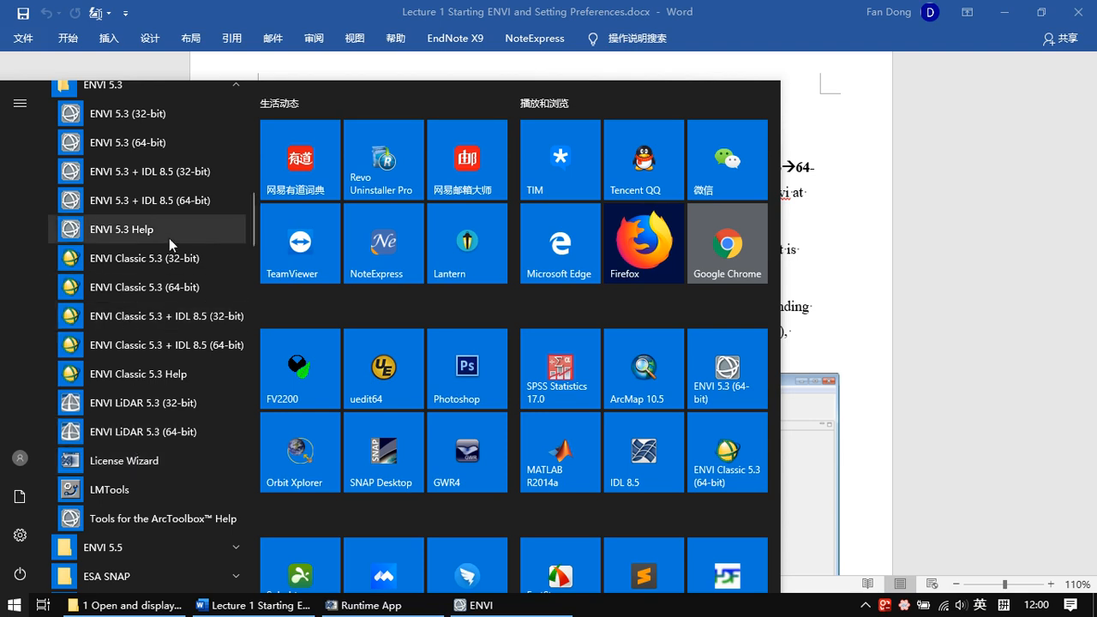
pyautogui.scroll(2, 169, 238)
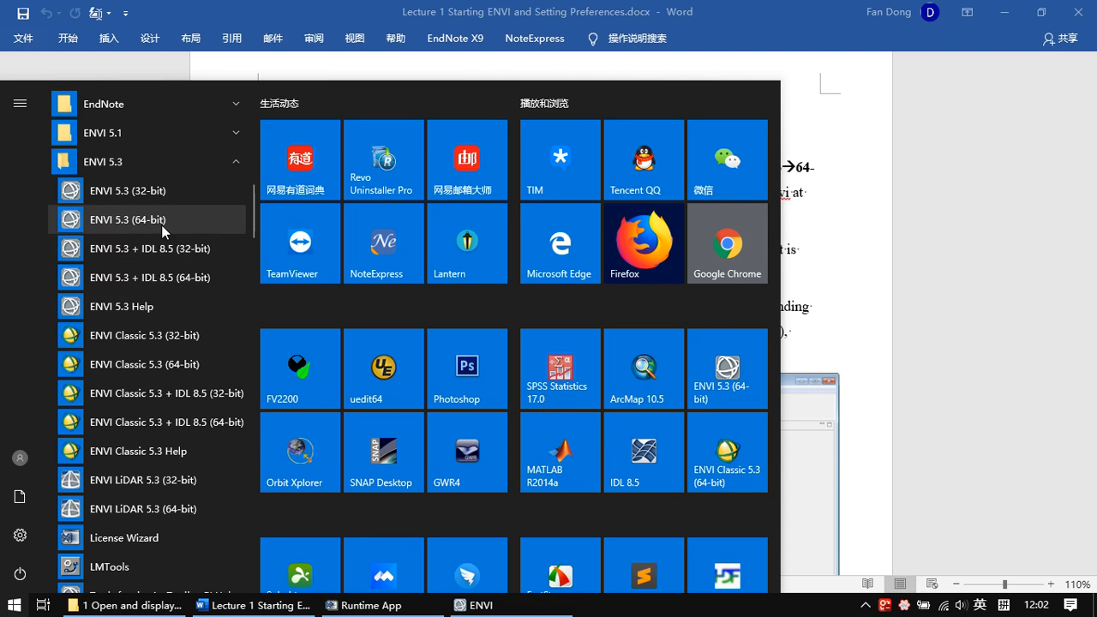
pyautogui.click(120, 220)
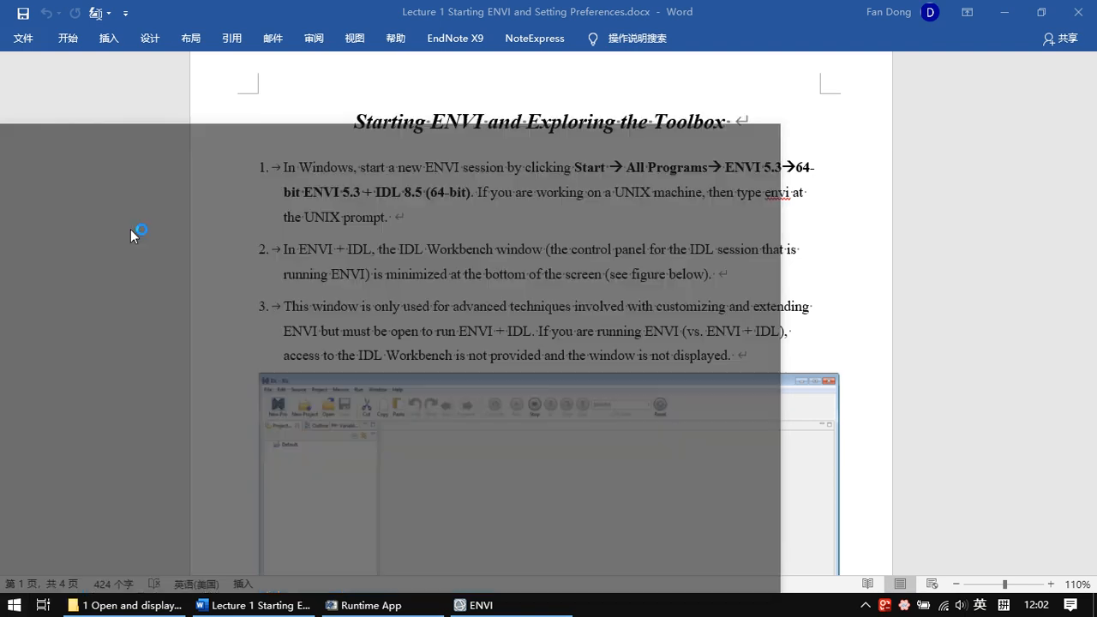
pyautogui.click(527, 610)
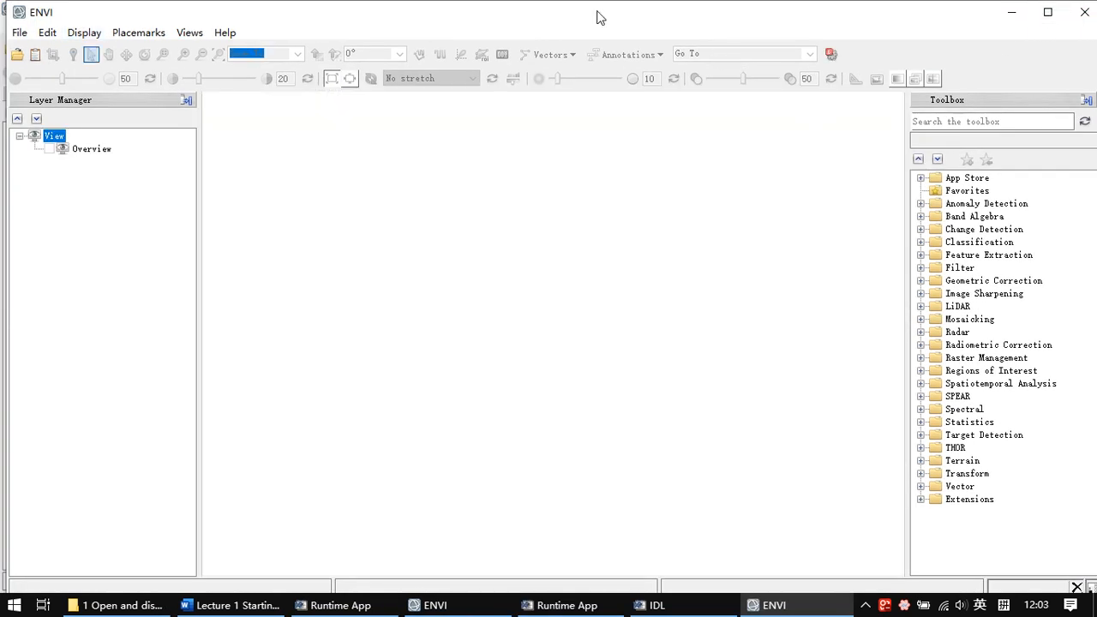
pyautogui.click(555, 354)
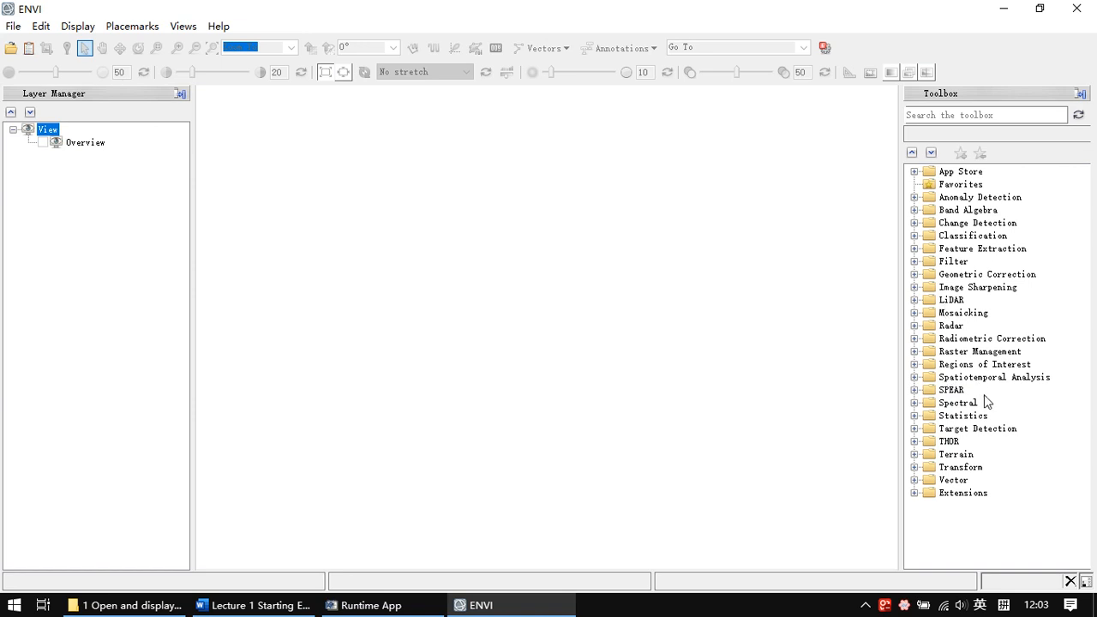
# Examine the Raster Management tools in the toolbox, including Edit ENVI Header, Layer Stacking, Resize Data and Replace Bad Lines, then collapse the folder
pyautogui.click(956, 354)
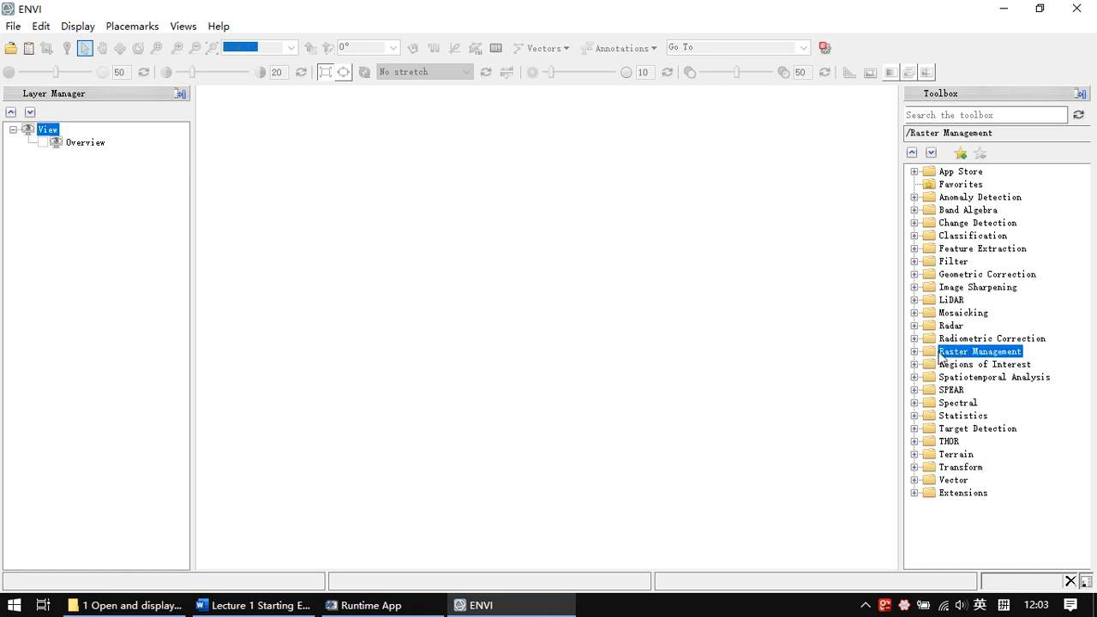
pyautogui.click(914, 352)
pyautogui.scroll(-1, 979, 375)
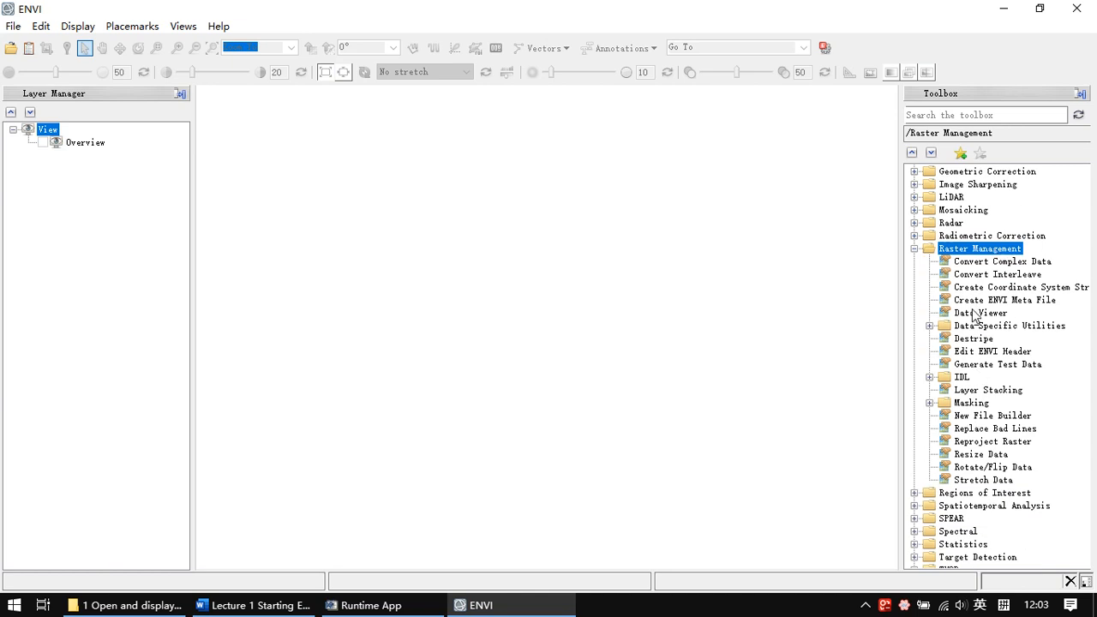
pyautogui.click(983, 357)
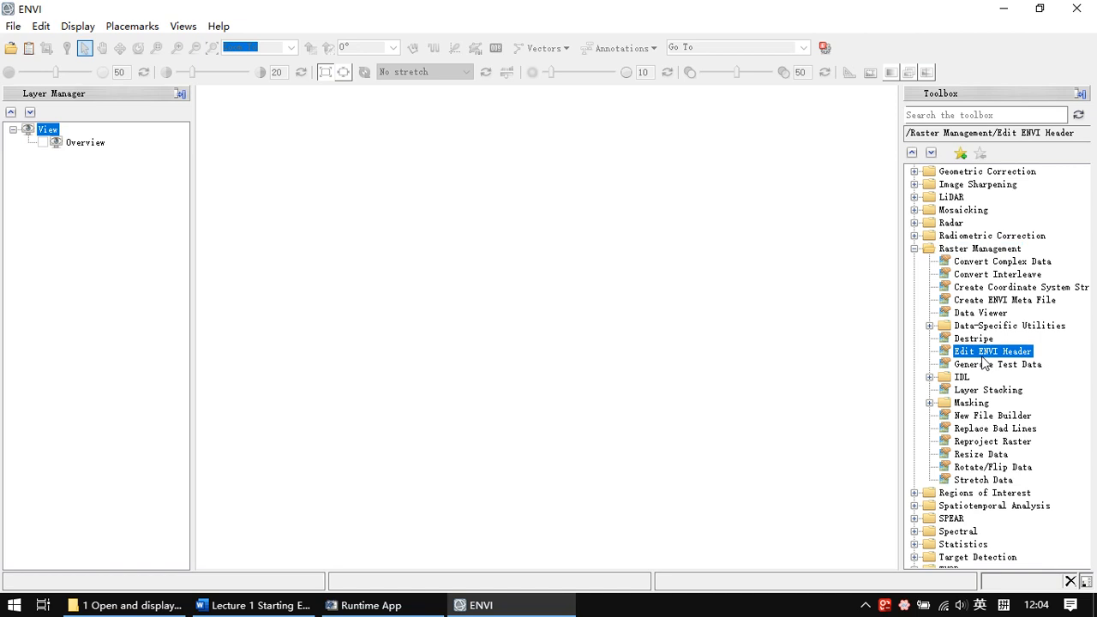
pyautogui.scroll(-1, 986, 361)
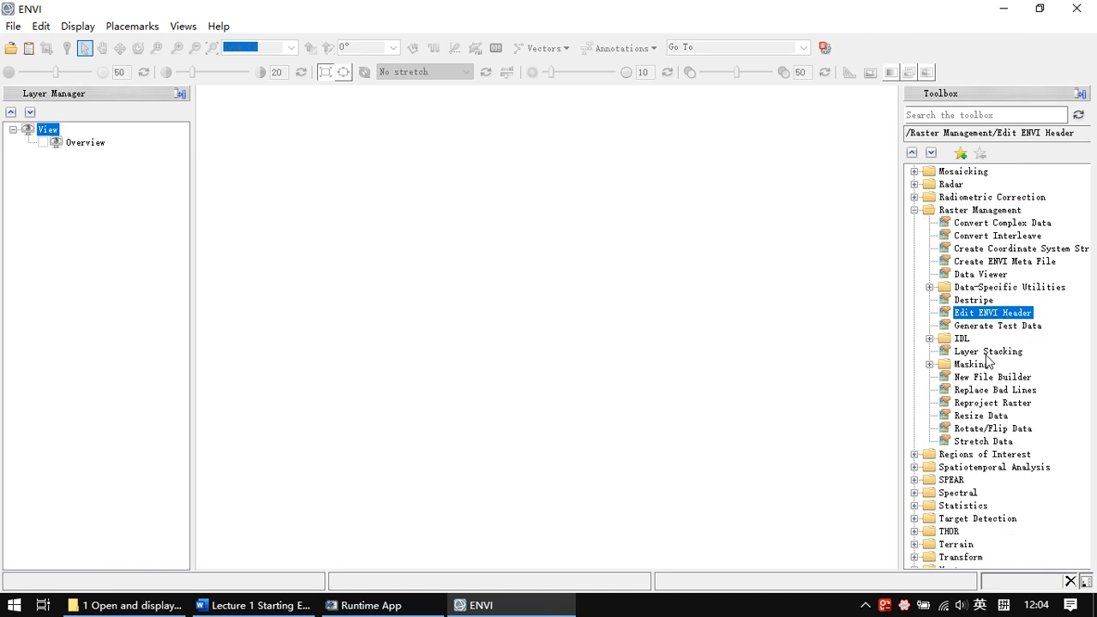
pyautogui.click(985, 352)
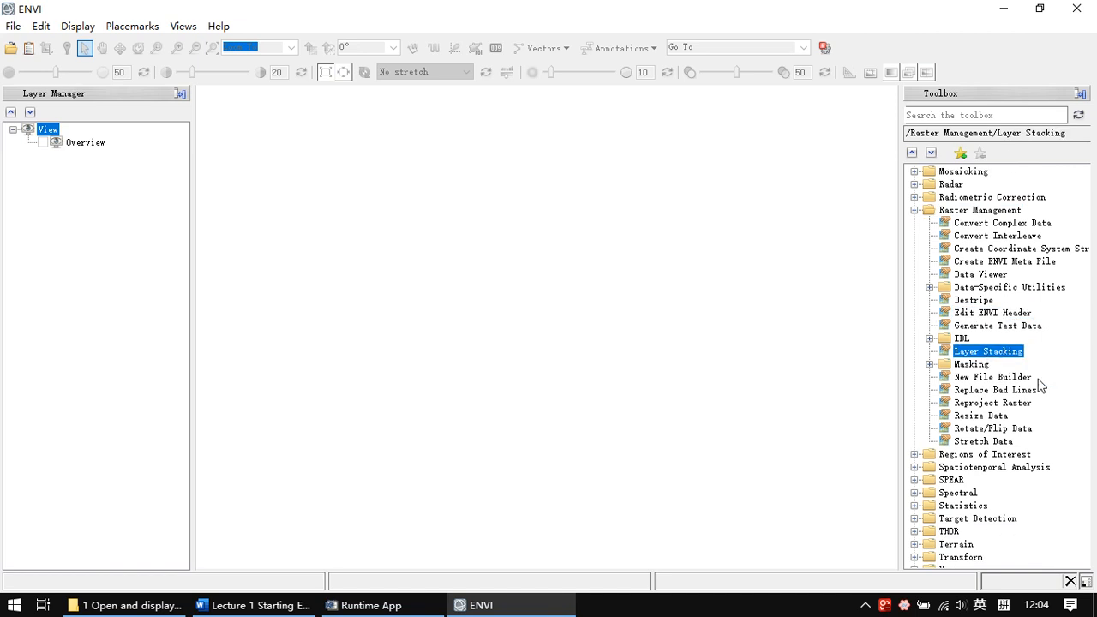
pyautogui.click(980, 416)
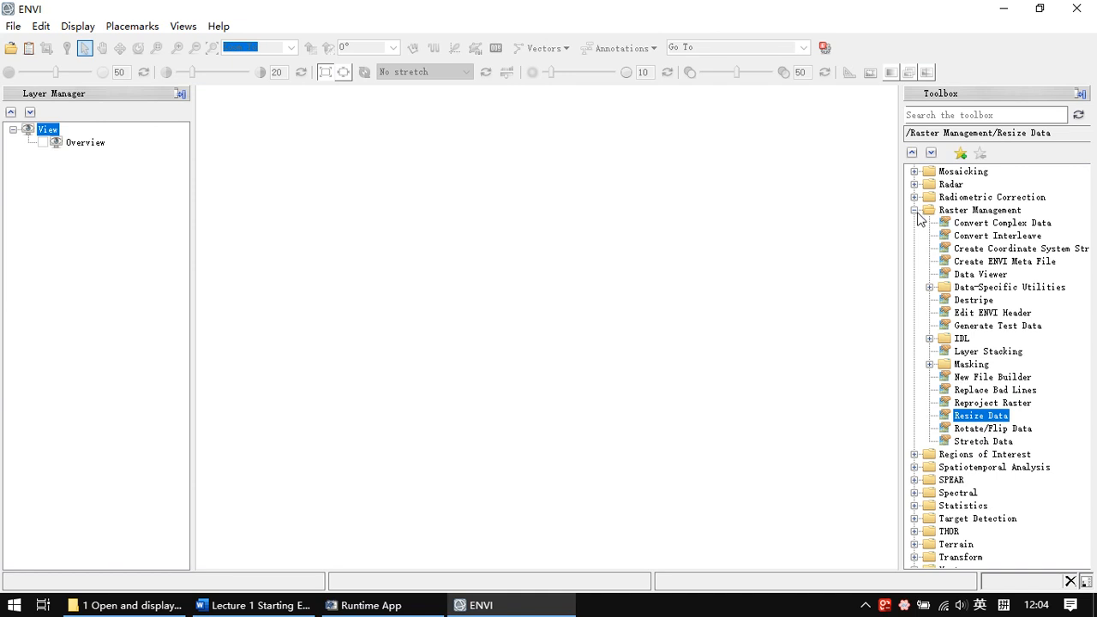
pyautogui.click(1000, 391)
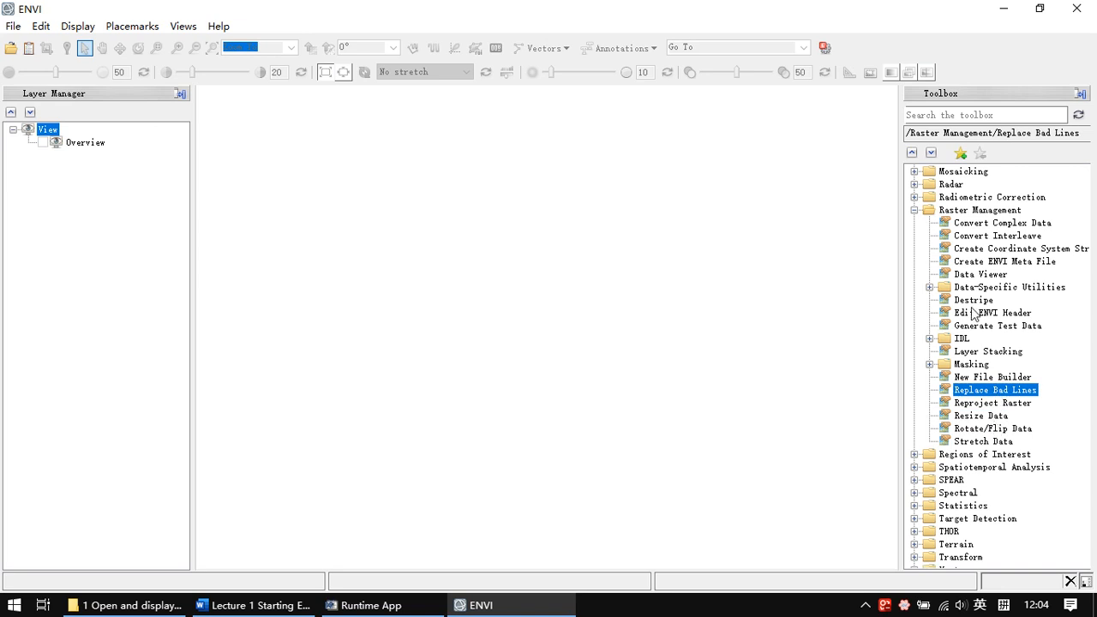
pyautogui.click(916, 210)
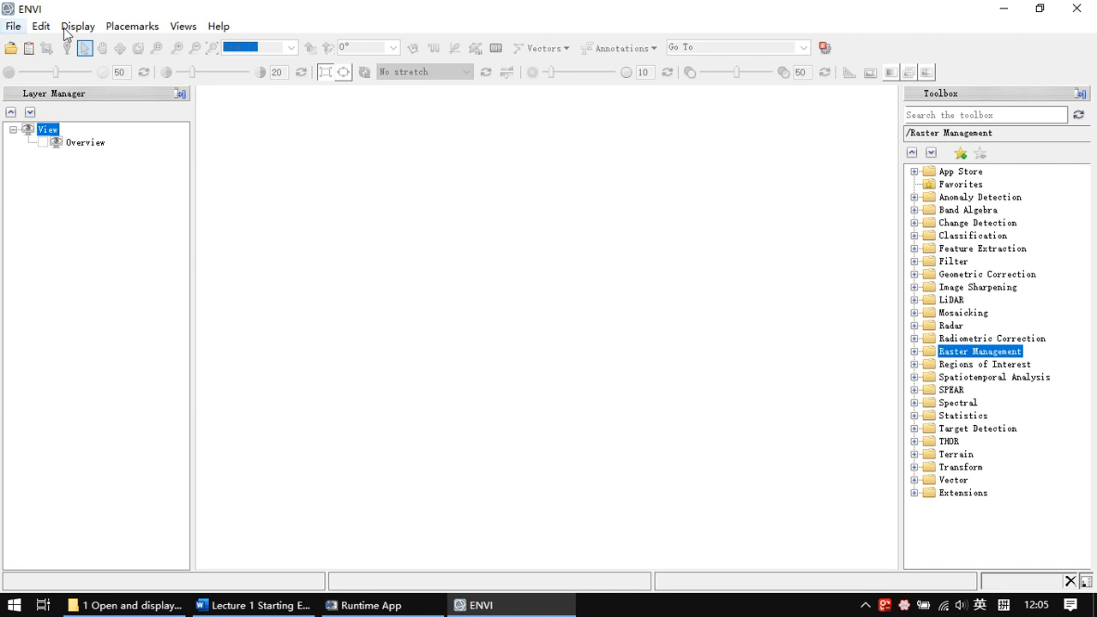
# Open the ENVI Preferences and display the Directories settings
pyautogui.click(15, 27)
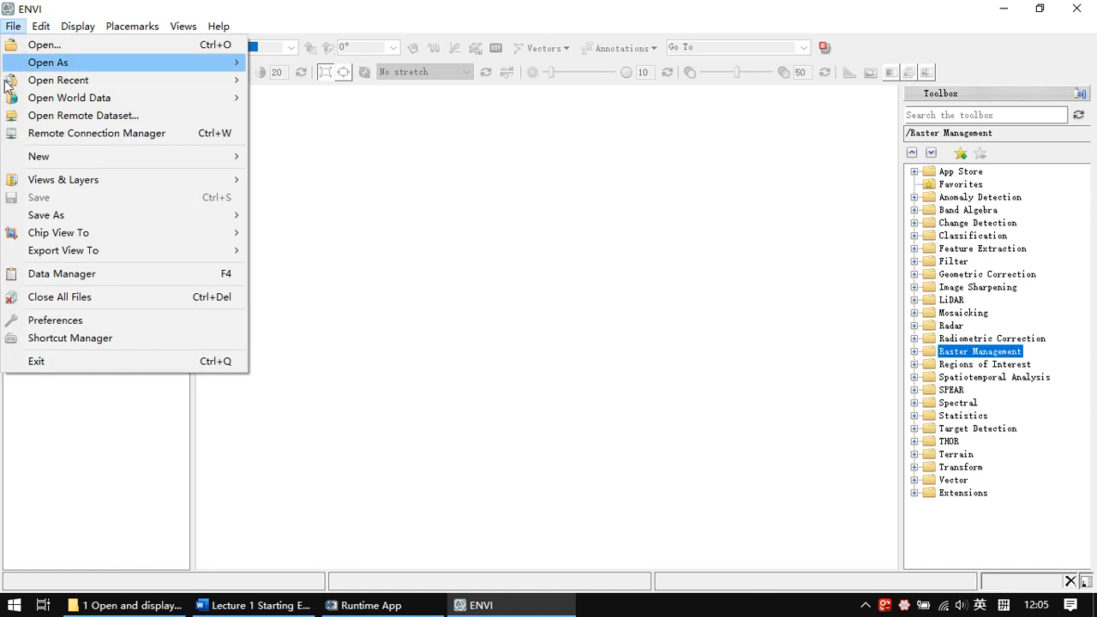
pyautogui.click(87, 323)
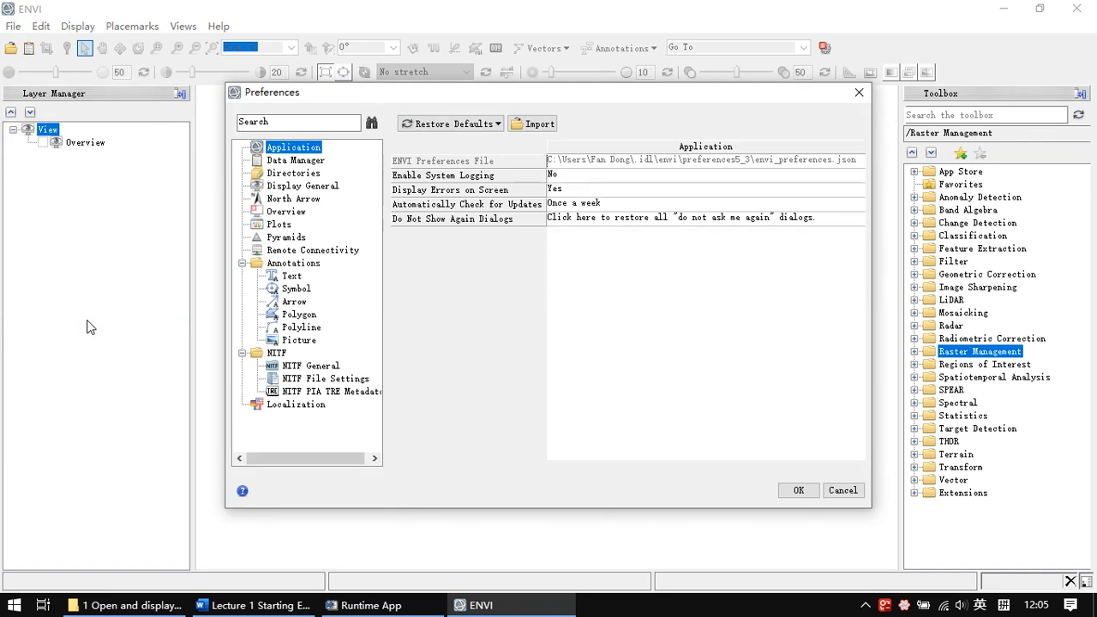
pyautogui.moveTo(395, 95); pyautogui.dragTo(319, 117)
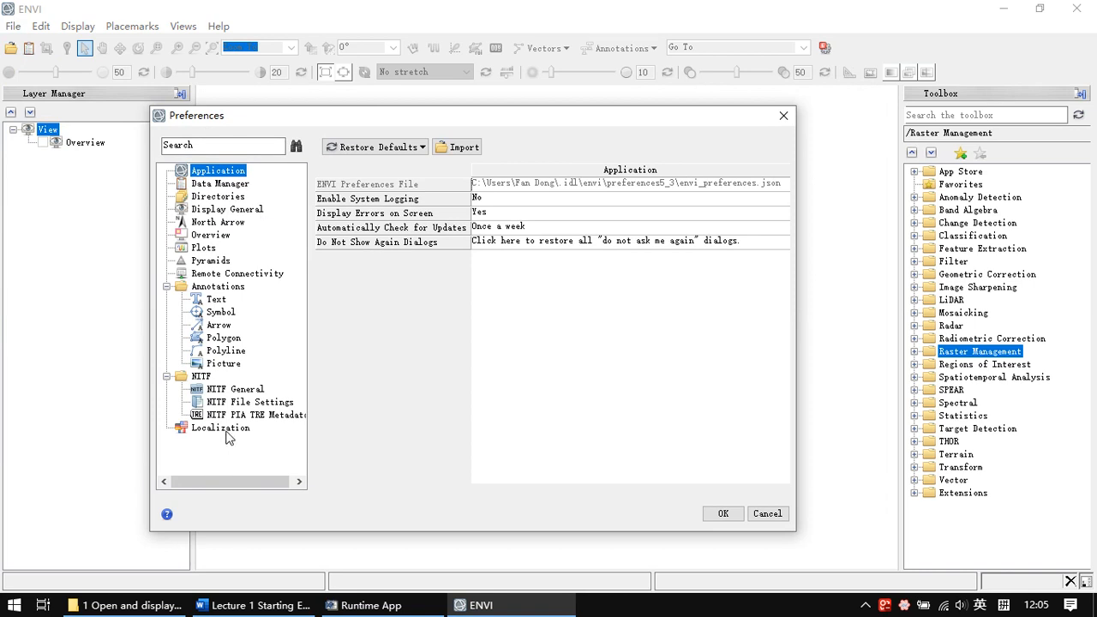
pyautogui.click(227, 202)
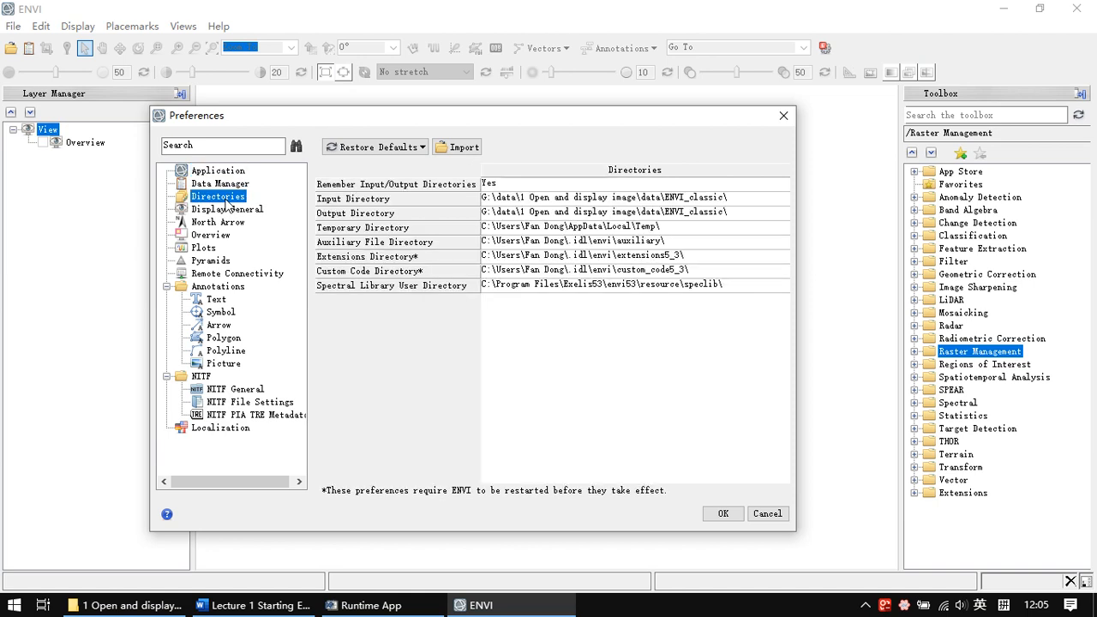
# Set the Temporary Directory preference to the tmp folder on the C: drive
pyautogui.click(367, 233)
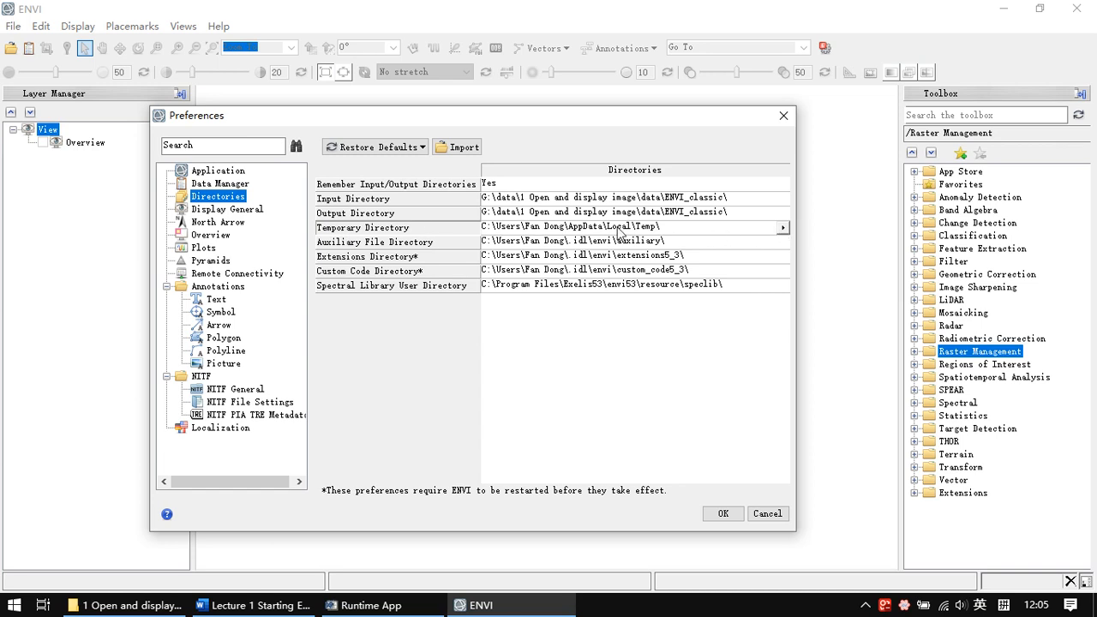
pyautogui.click(783, 228)
pyautogui.moveTo(605, 135); pyautogui.dragTo(580, 109)
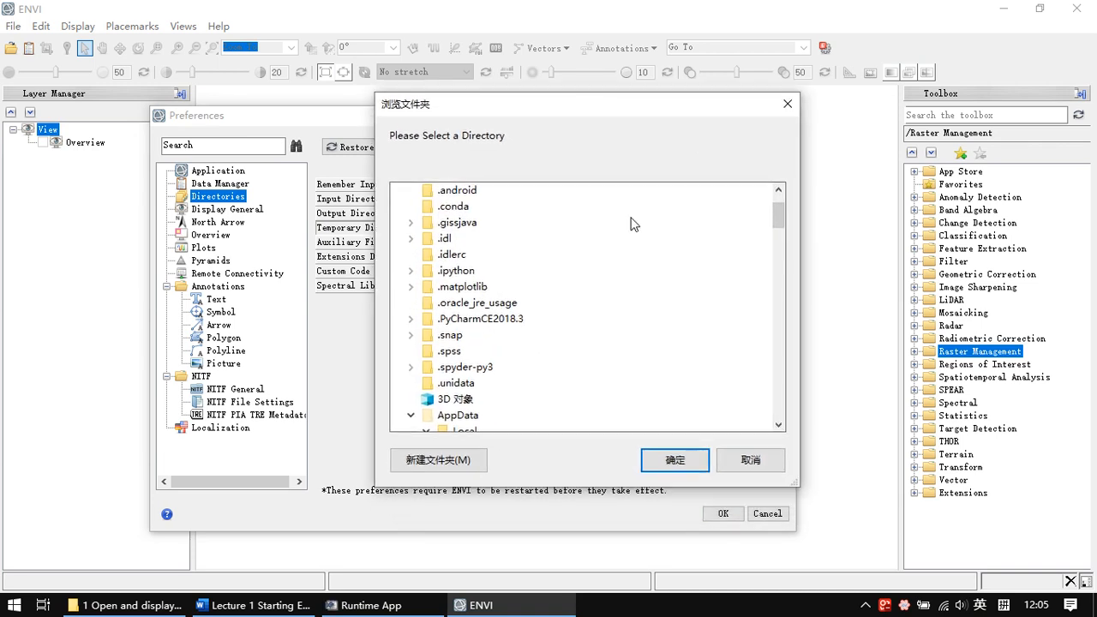
pyautogui.scroll(6, 677, 290)
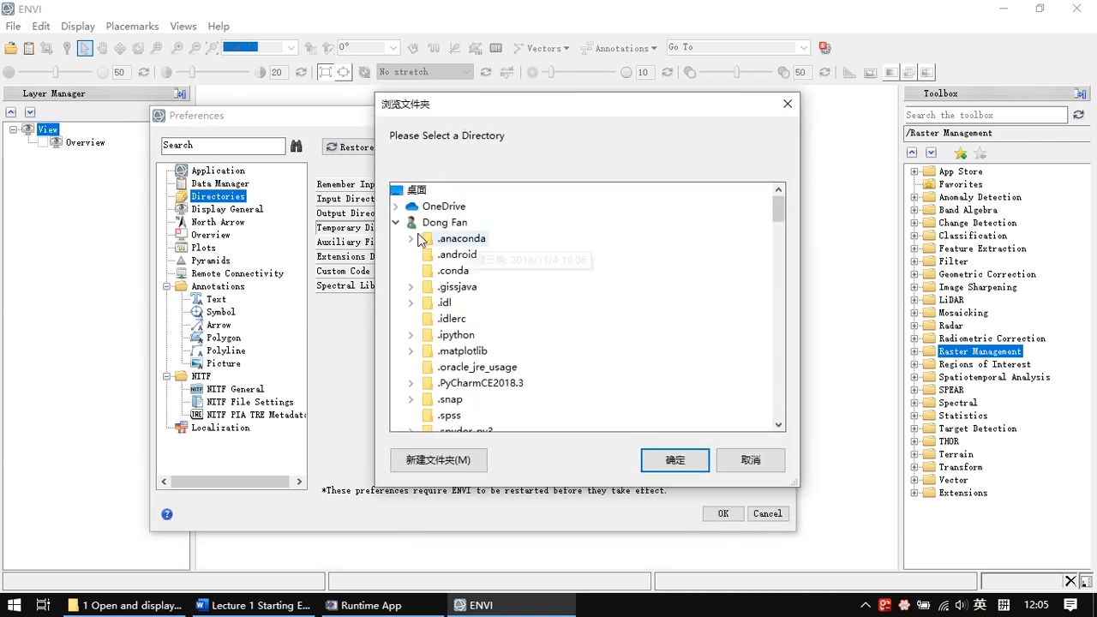
pyautogui.click(396, 222)
pyautogui.scroll(-1, 628, 283)
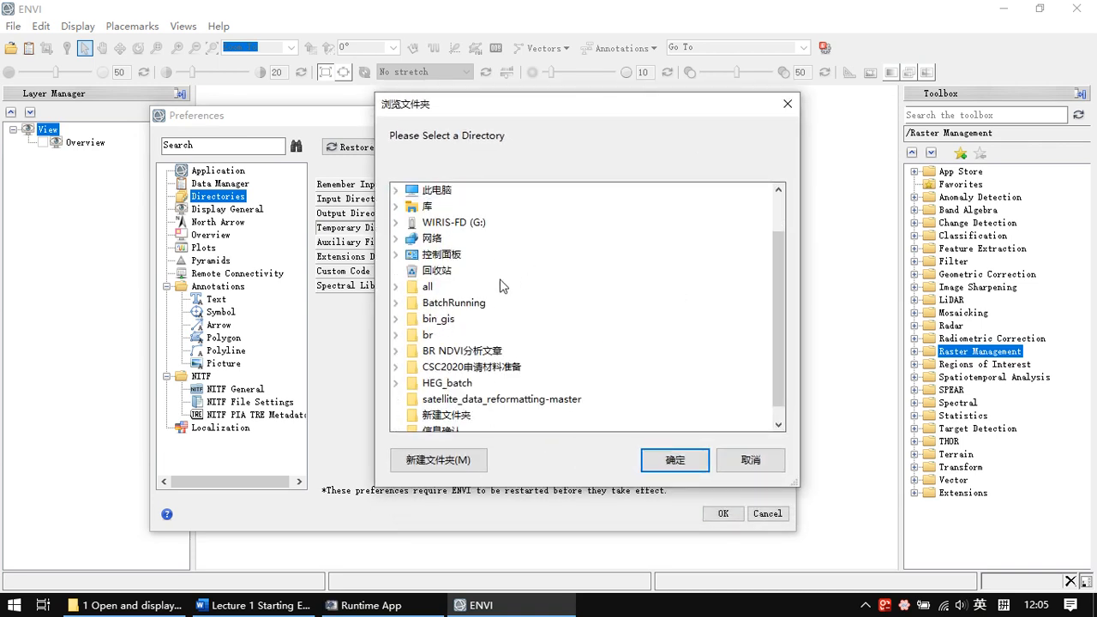
pyautogui.scroll(1, 426, 237)
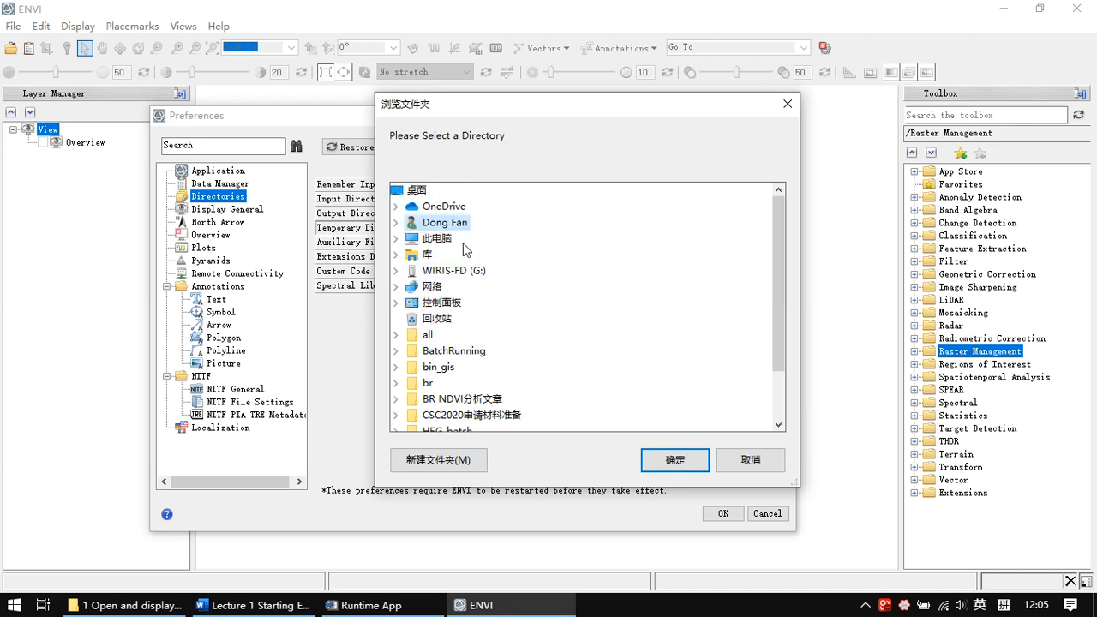
pyautogui.click(396, 238)
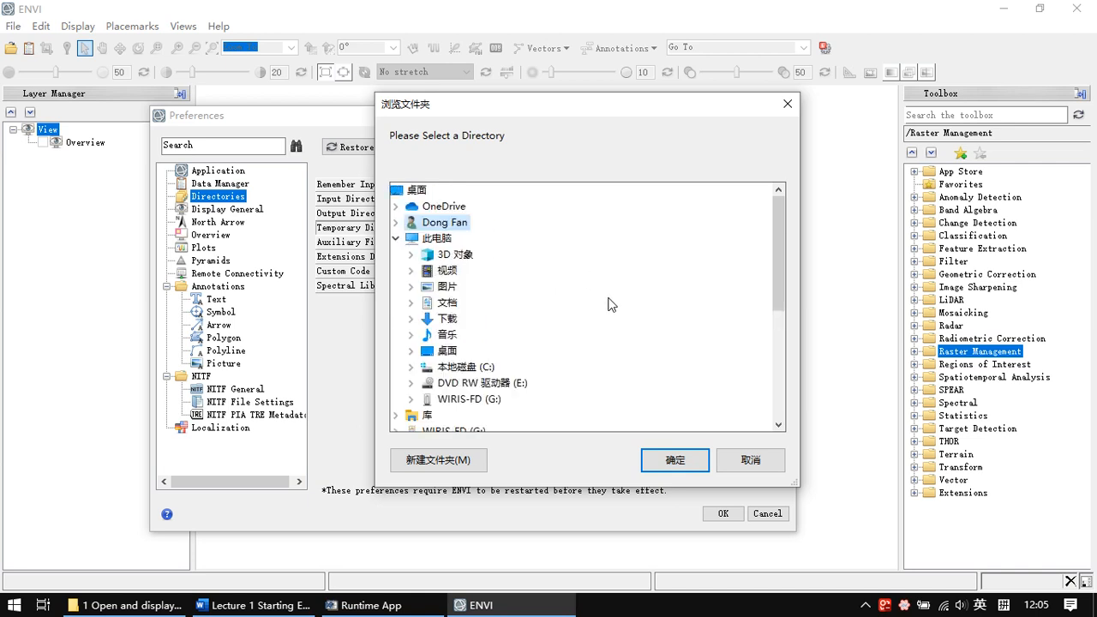
pyautogui.scroll(-1, 610, 304)
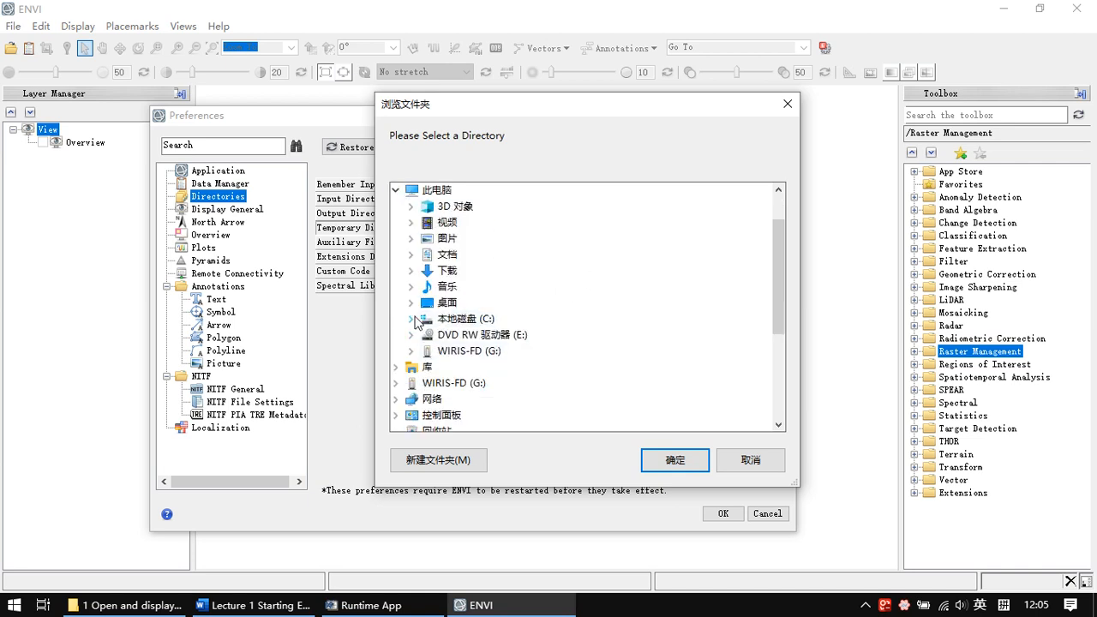
pyautogui.click(412, 318)
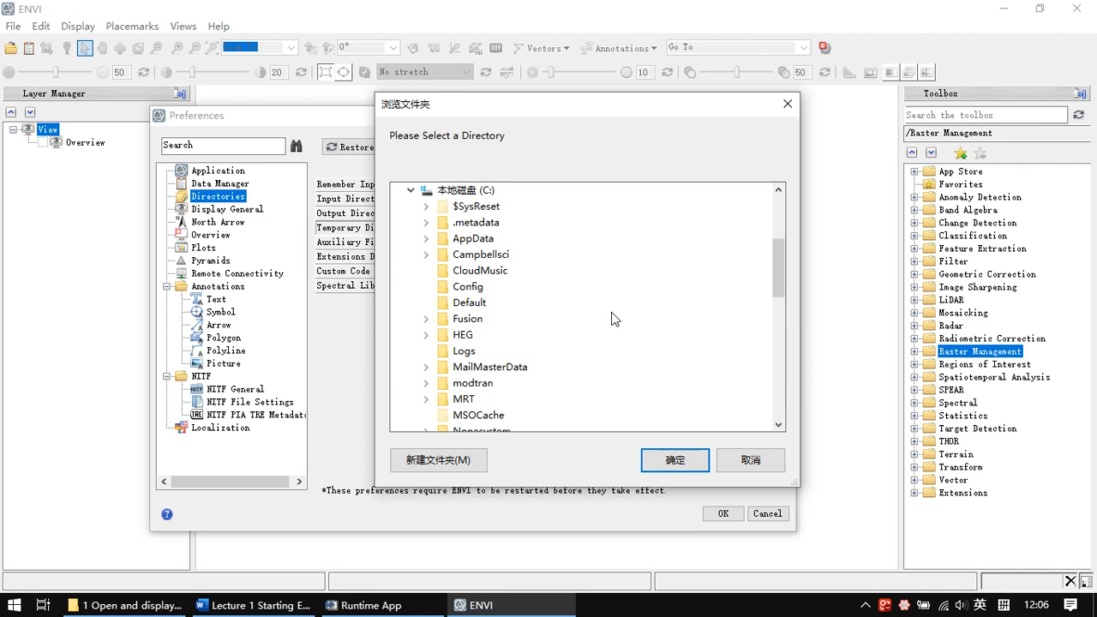
pyautogui.scroll(-6, 610, 319)
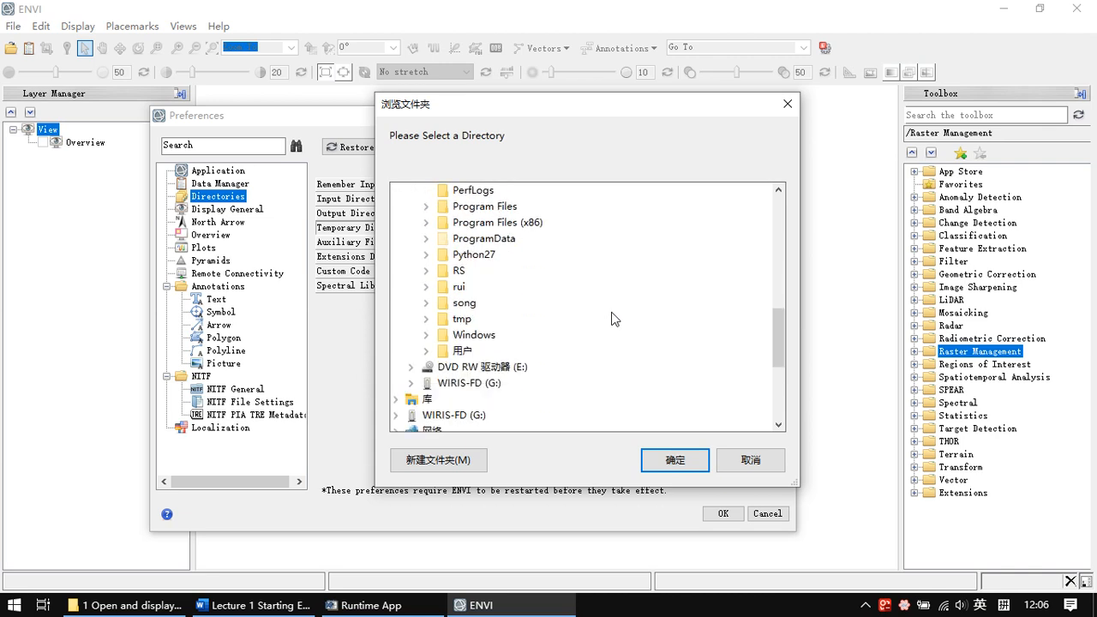
pyautogui.doubleClick(460, 319)
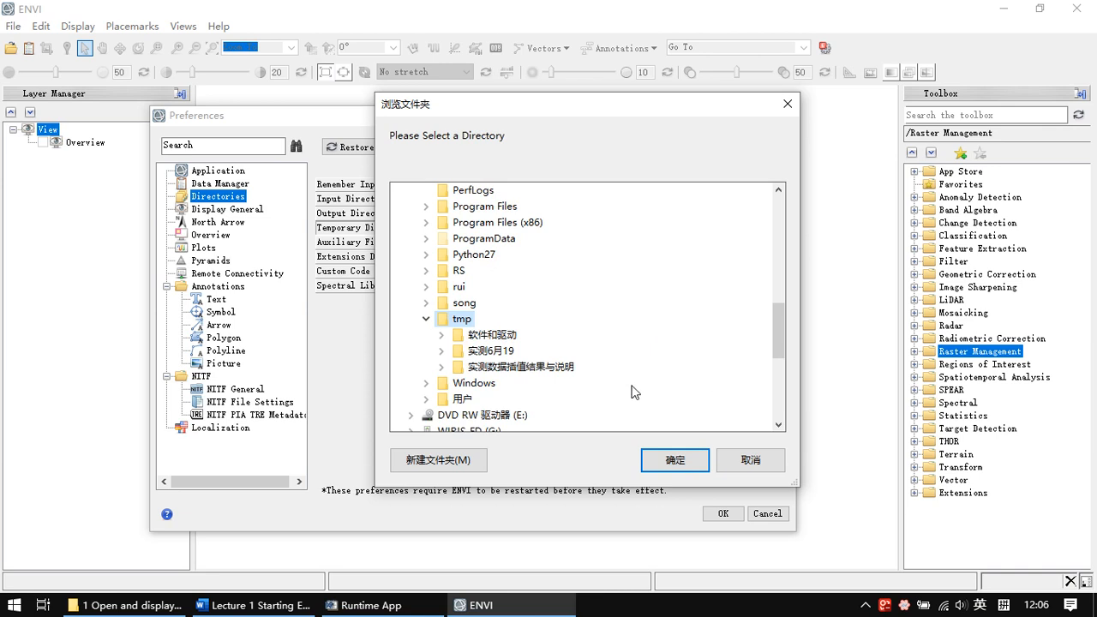
pyautogui.click(675, 461)
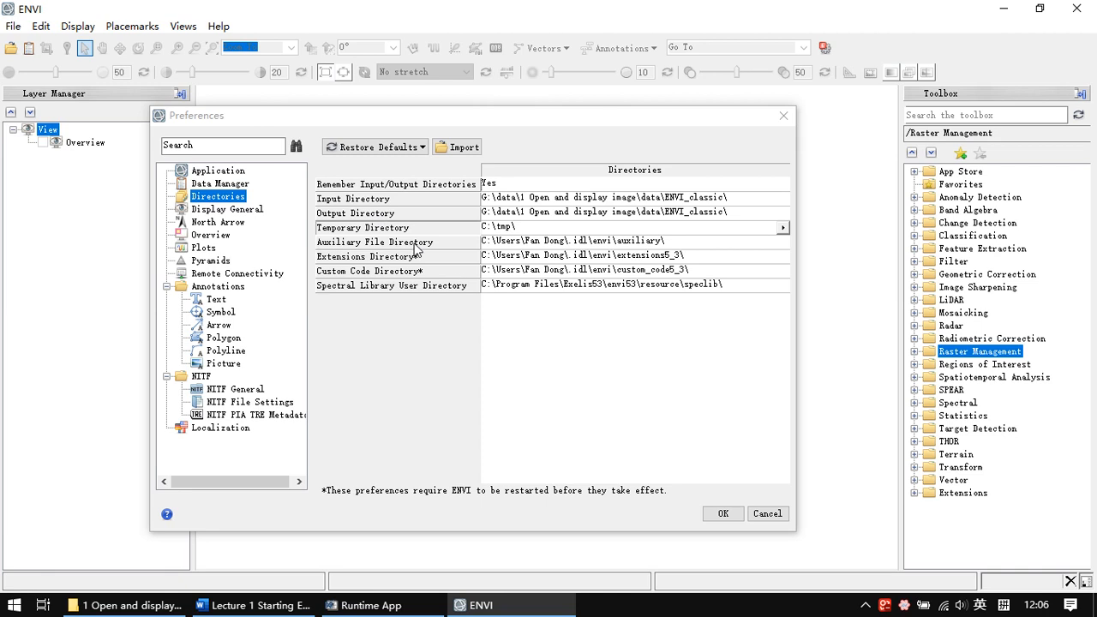
# Review the Custom Code Directory, North Arrow and Pyramids preferences, then accept the preference settings
pyautogui.click(370, 258)
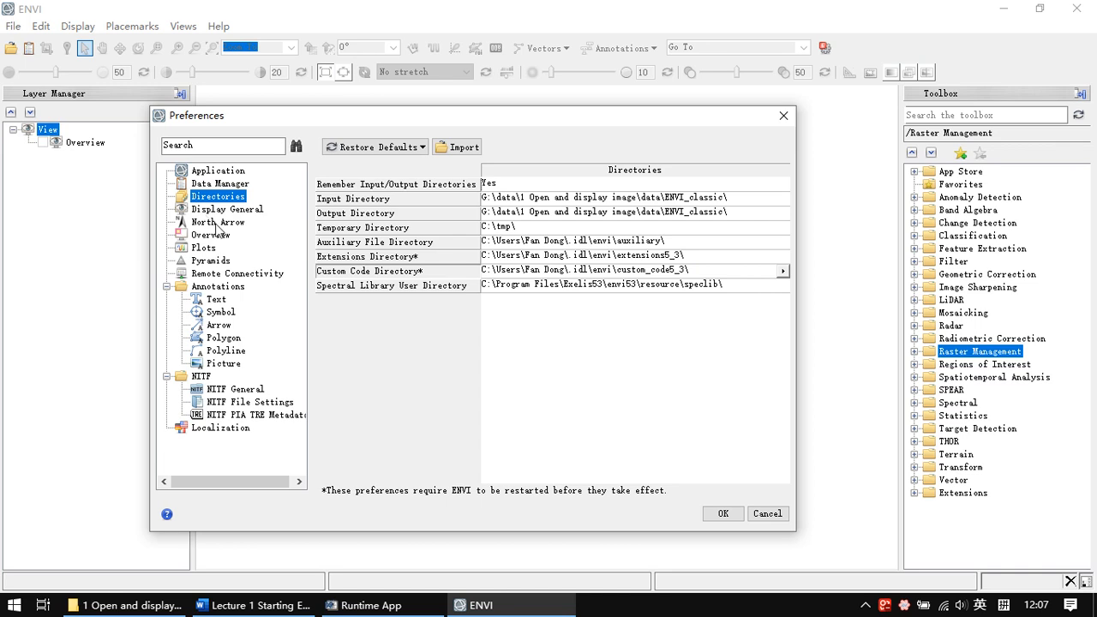
pyautogui.click(208, 222)
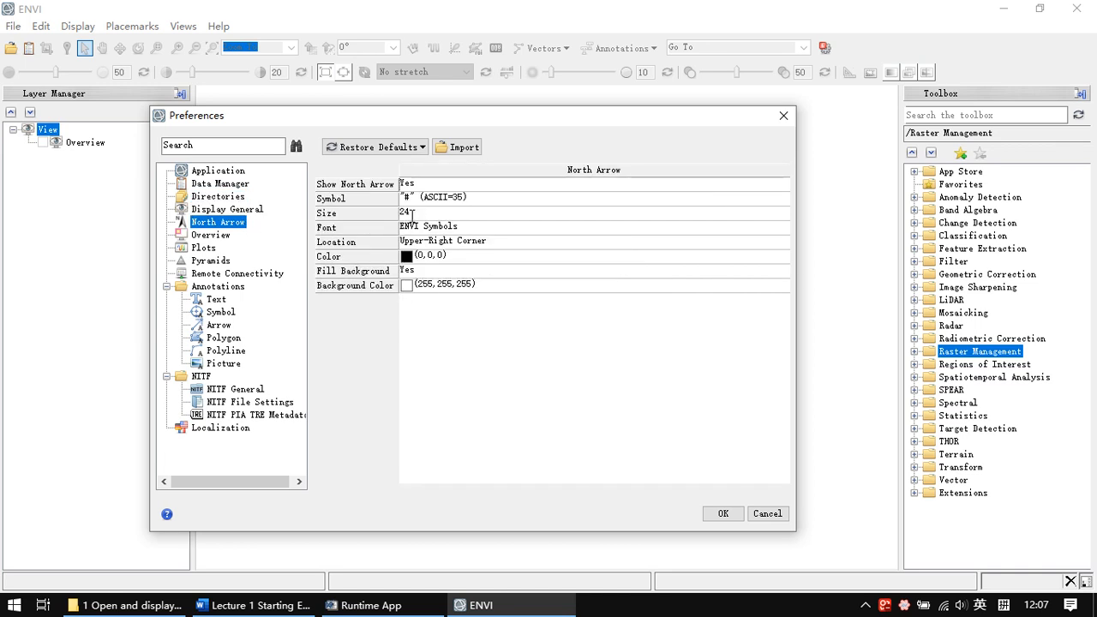
pyautogui.click(210, 261)
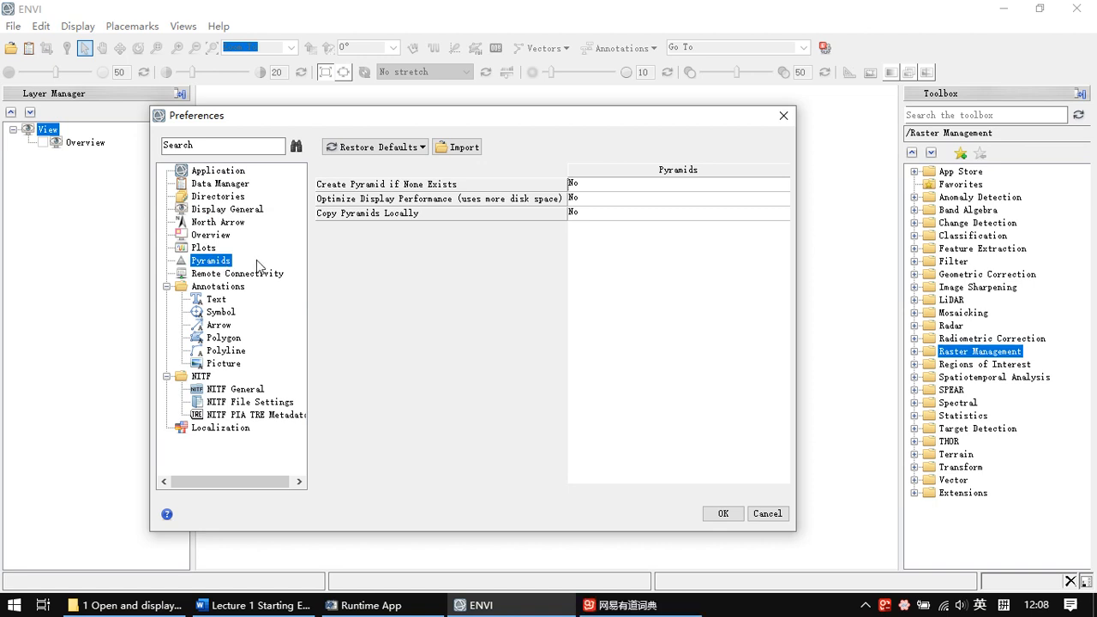
pyautogui.moveTo(423, 116); pyautogui.dragTo(434, 102)
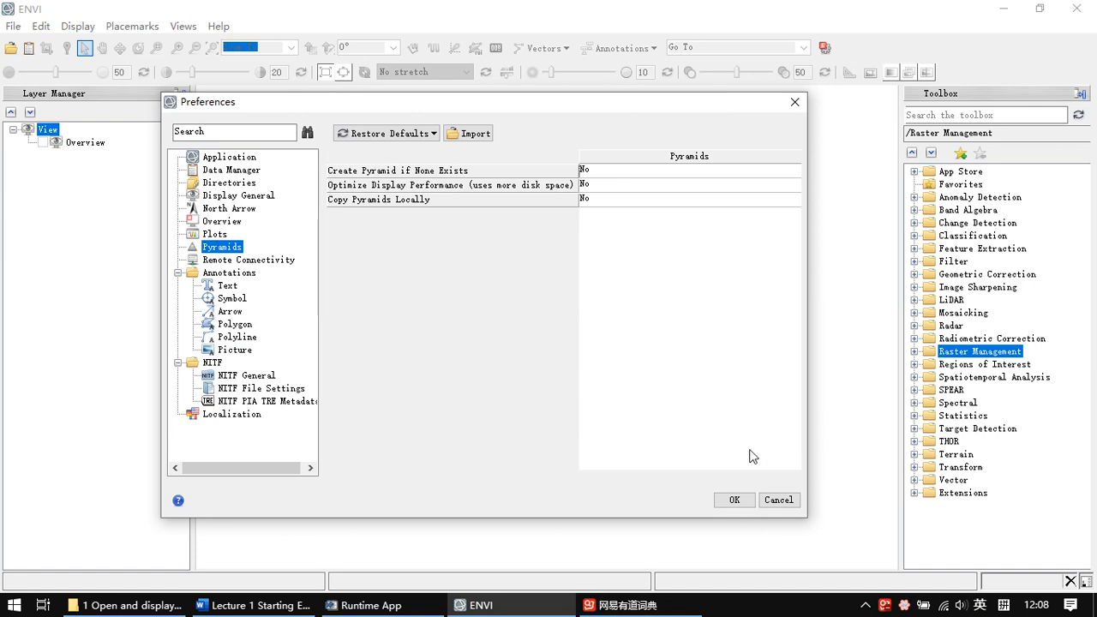
pyautogui.click(738, 505)
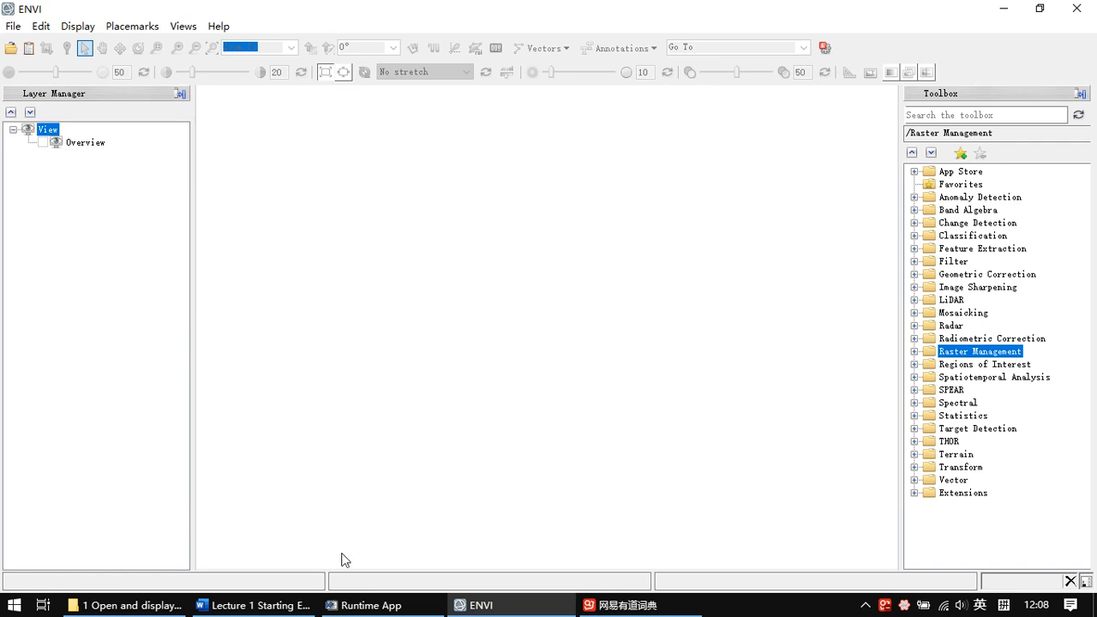
# Leave the Lecture 1 document and open Lecture 2 Opening and Saving Images.docx from the 1 Open and display image folder
pyautogui.click(265, 604)
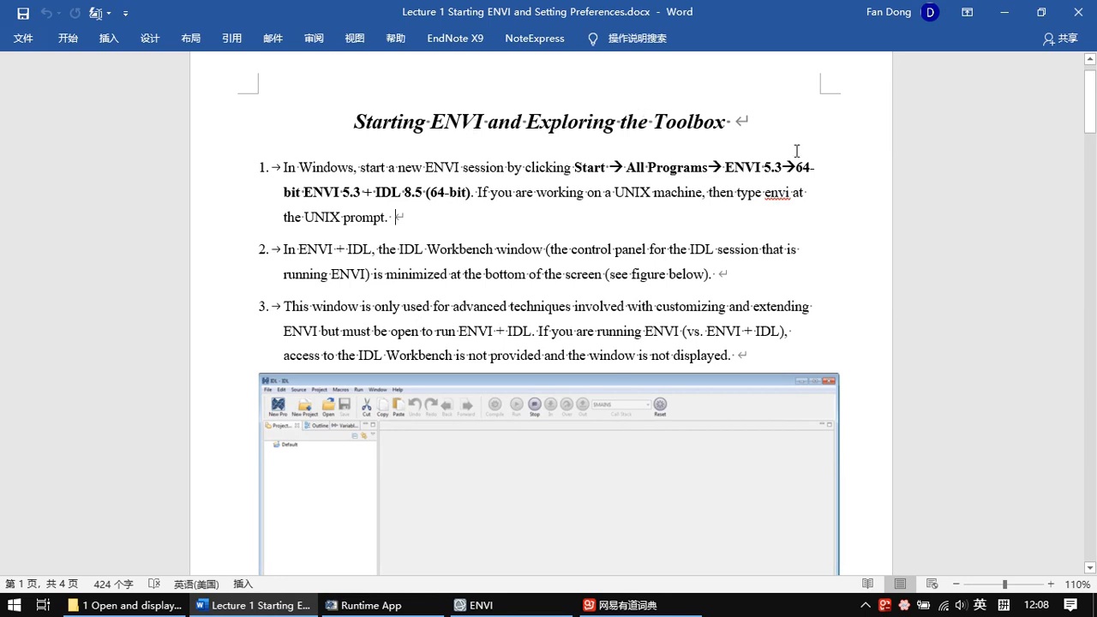
pyautogui.scroll(-8, 780, 142)
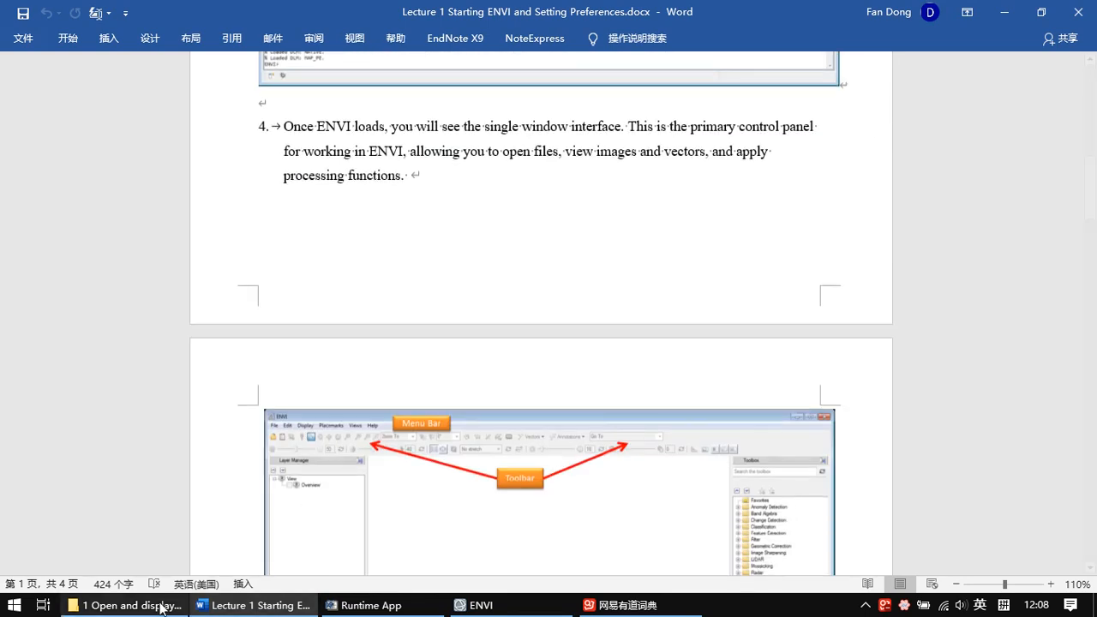
pyautogui.click(179, 606)
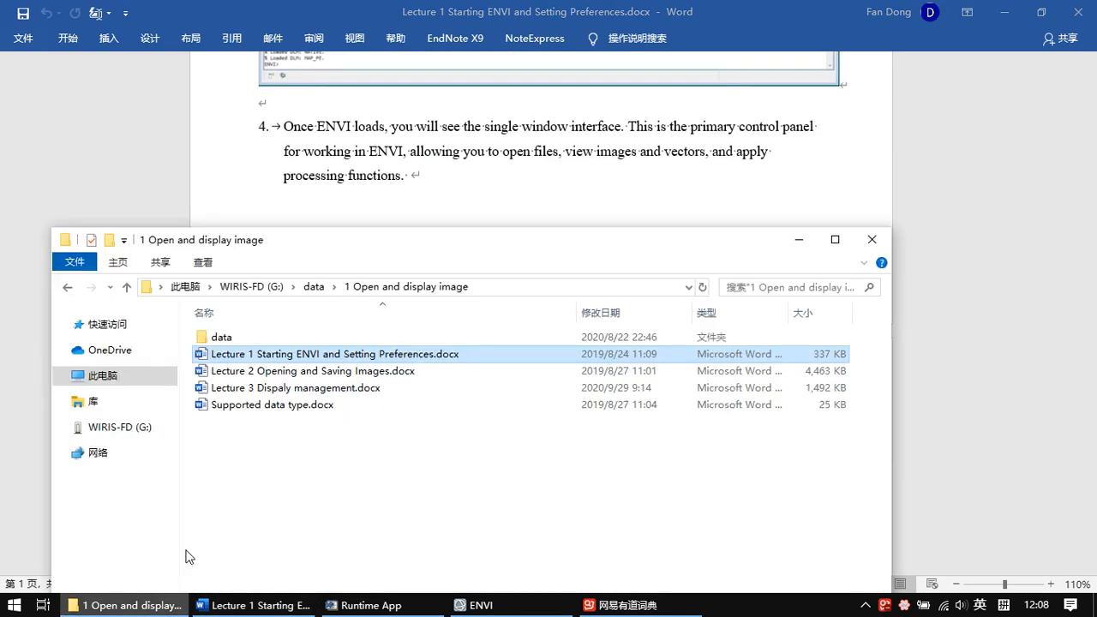
pyautogui.doubleClick(269, 380)
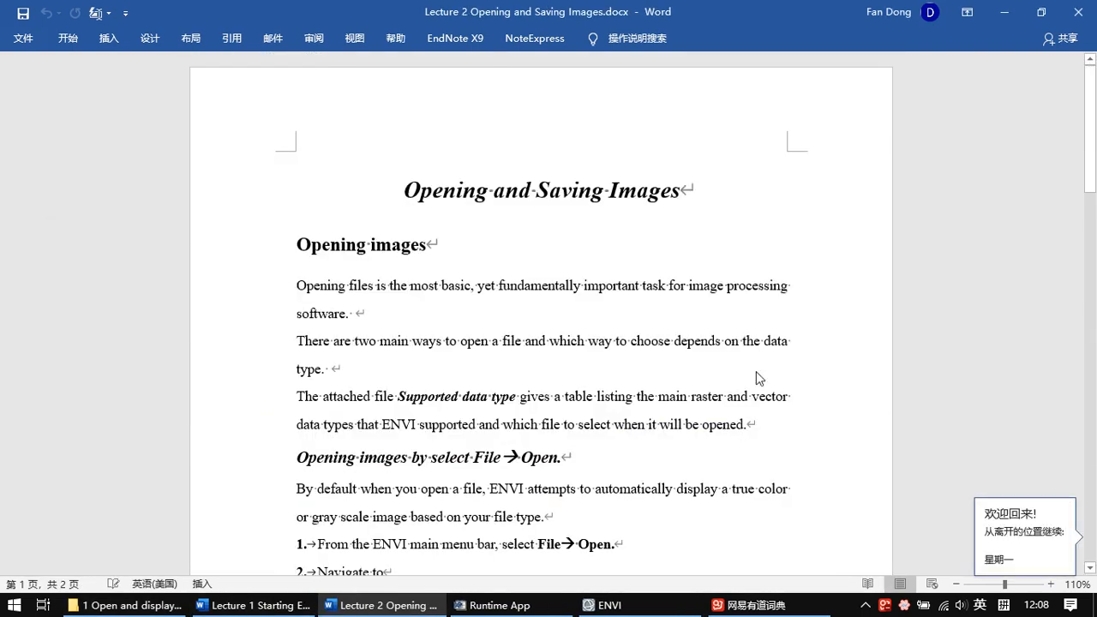
# Read the Lecture 2 introduction to opening images, highlighting the File→Open and File→Open As methods in their headings
pyautogui.scroll(-2, 853, 364)
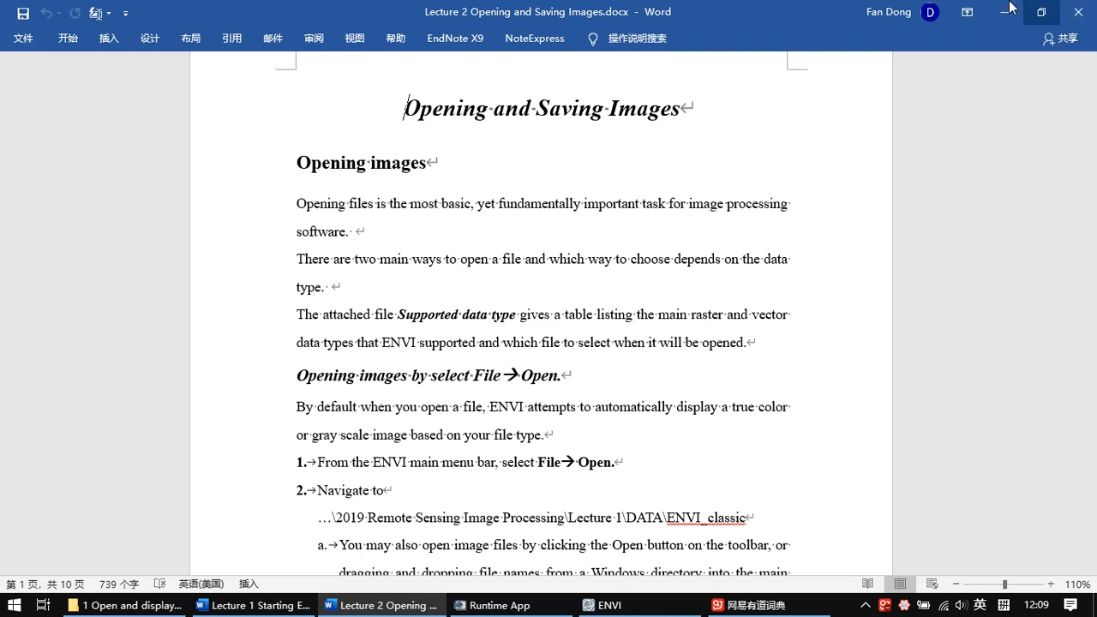
pyautogui.press('Down')
pyautogui.press('Down')
pyautogui.press('Down')
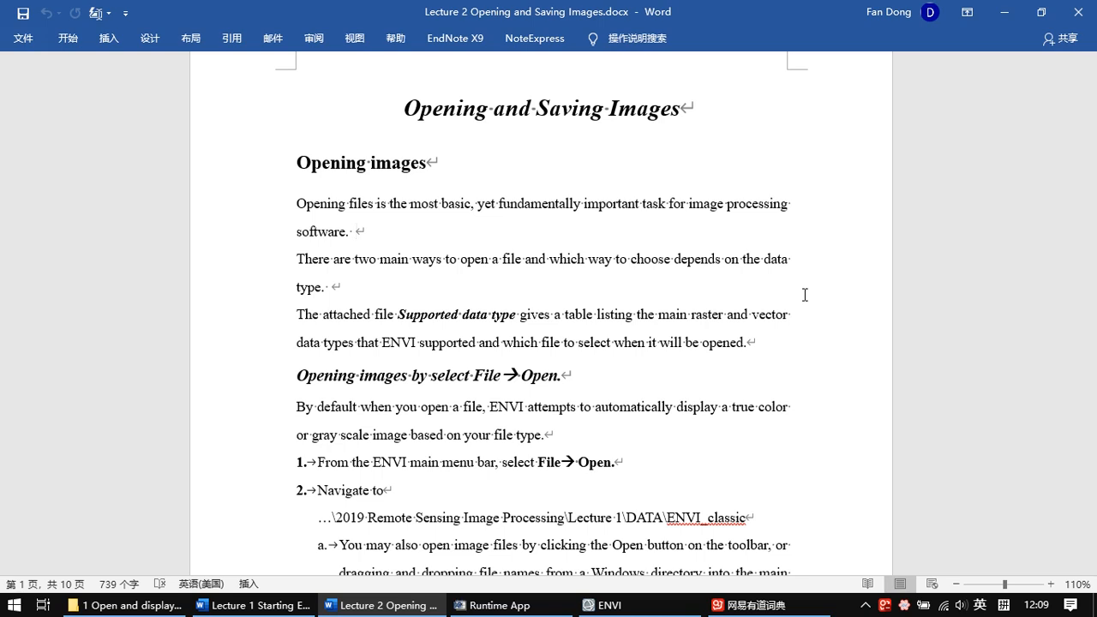
pyautogui.scroll(-1, 629, 309)
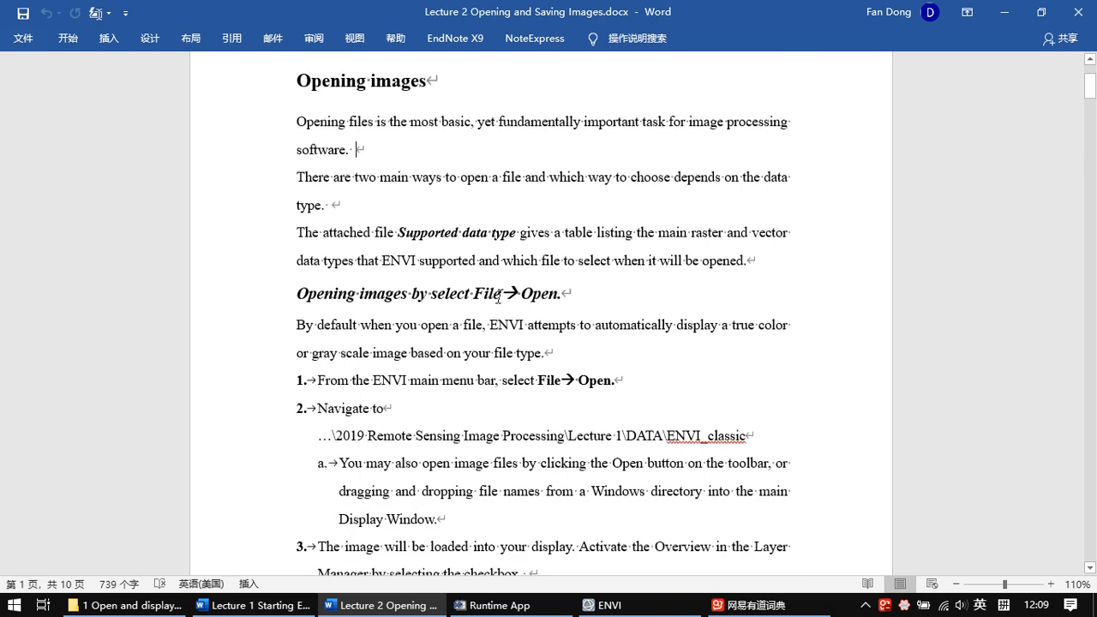
pyautogui.moveTo(474, 294); pyautogui.dragTo(557, 304)
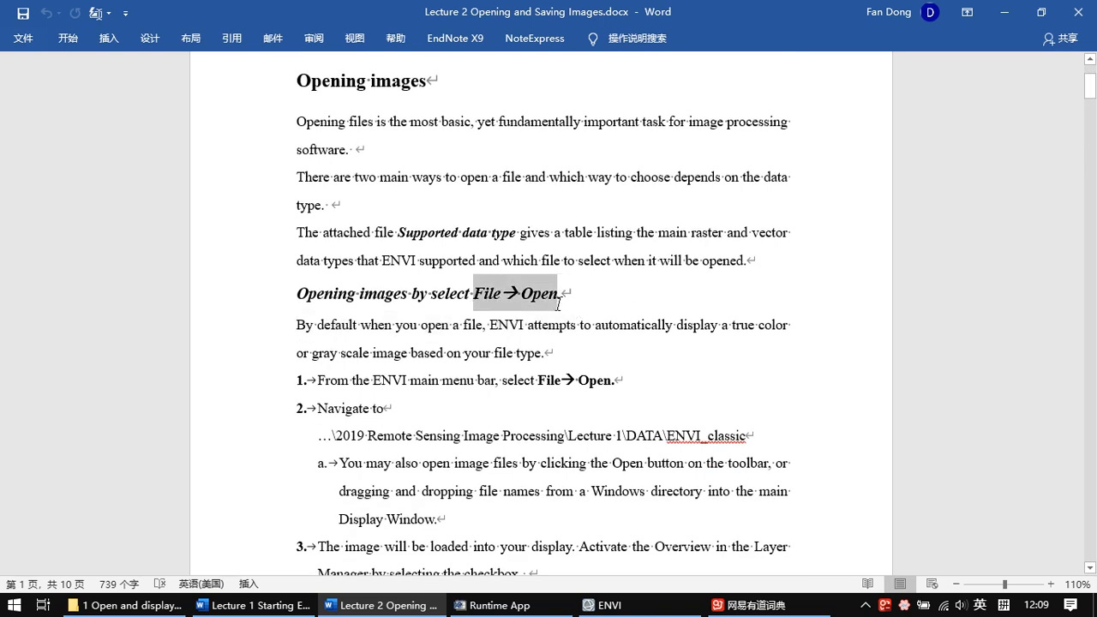
pyautogui.scroll(-10, 686, 355)
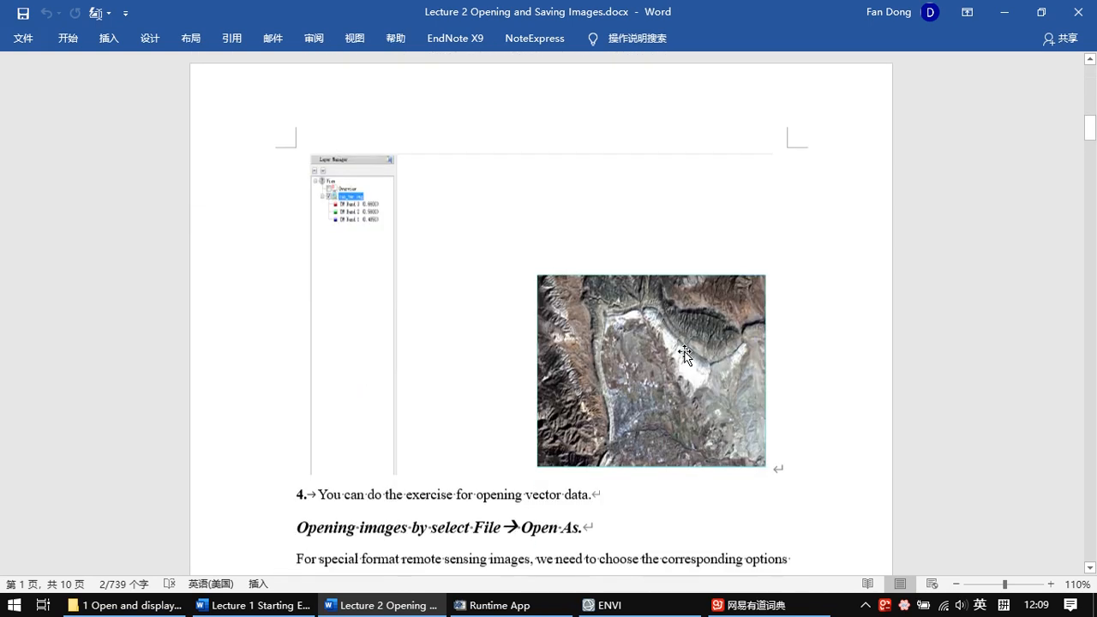
pyautogui.scroll(-4, 686, 355)
pyautogui.moveTo(473, 228); pyautogui.dragTo(586, 231)
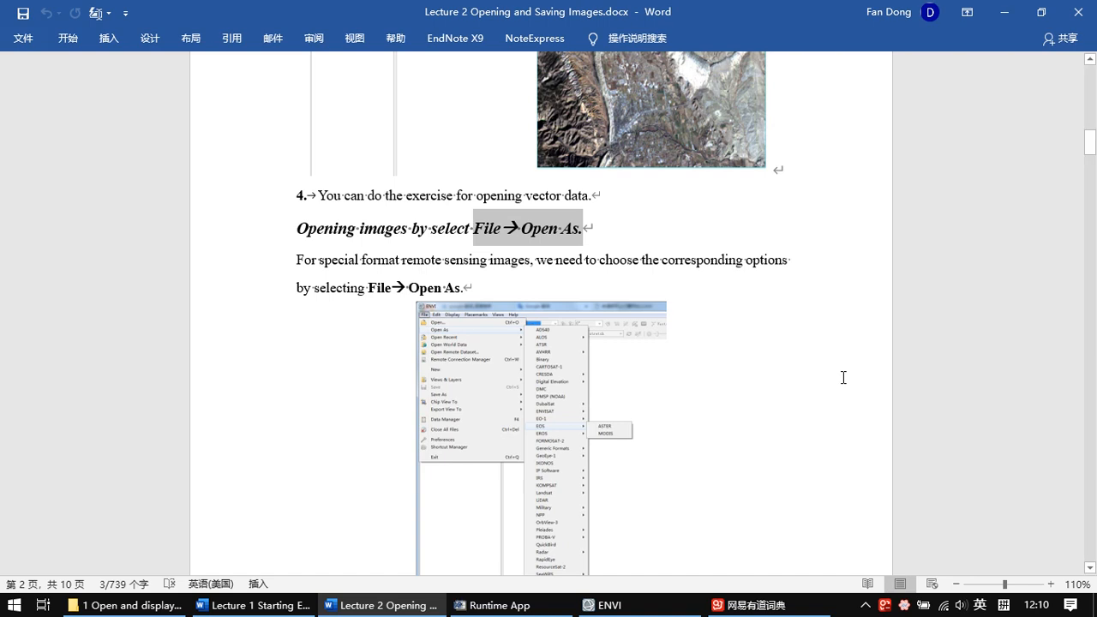
# Return to the File→Open instructions in the Lecture 2 document and highlight the command named in item 1
pyautogui.scroll(10, 845, 368)
pyautogui.scroll(6, 843, 378)
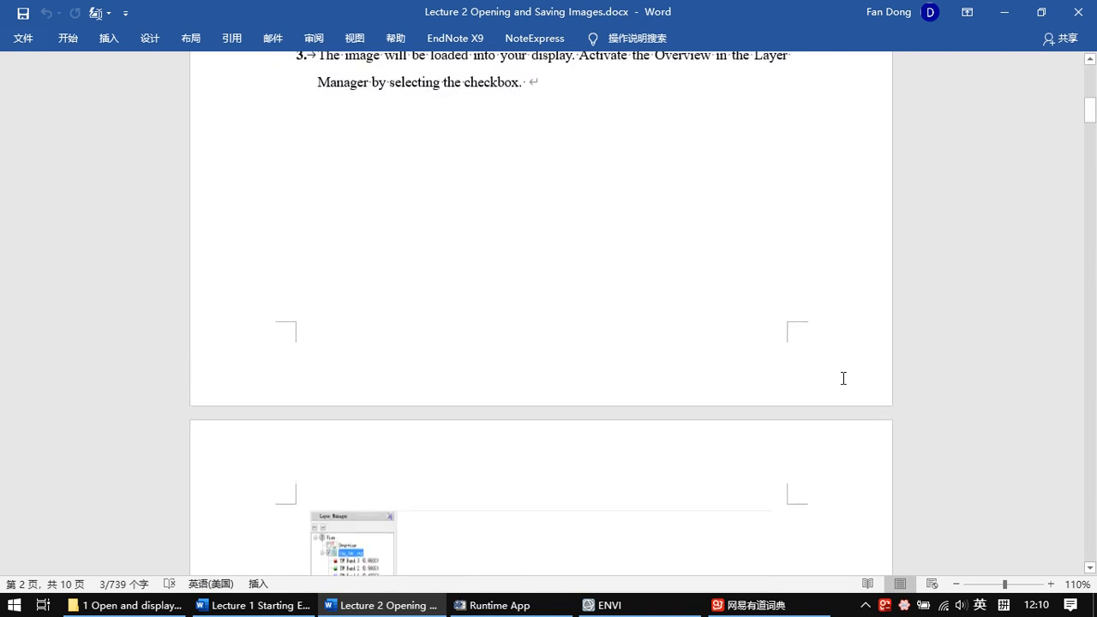
pyautogui.scroll(5, 843, 378)
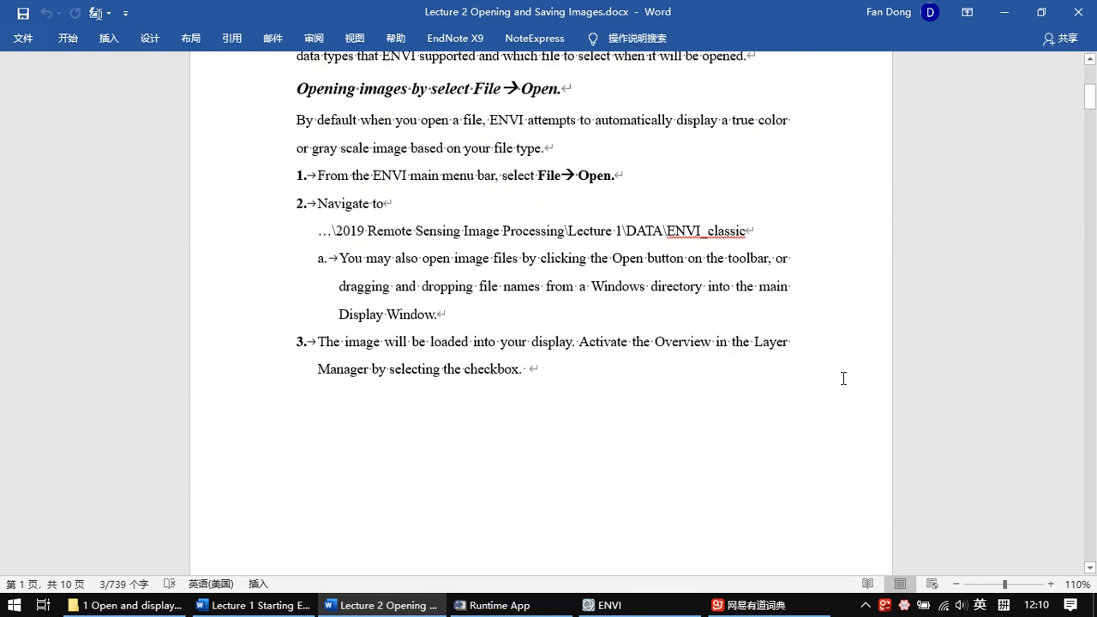
pyautogui.moveTo(535, 299); pyautogui.dragTo(610, 300)
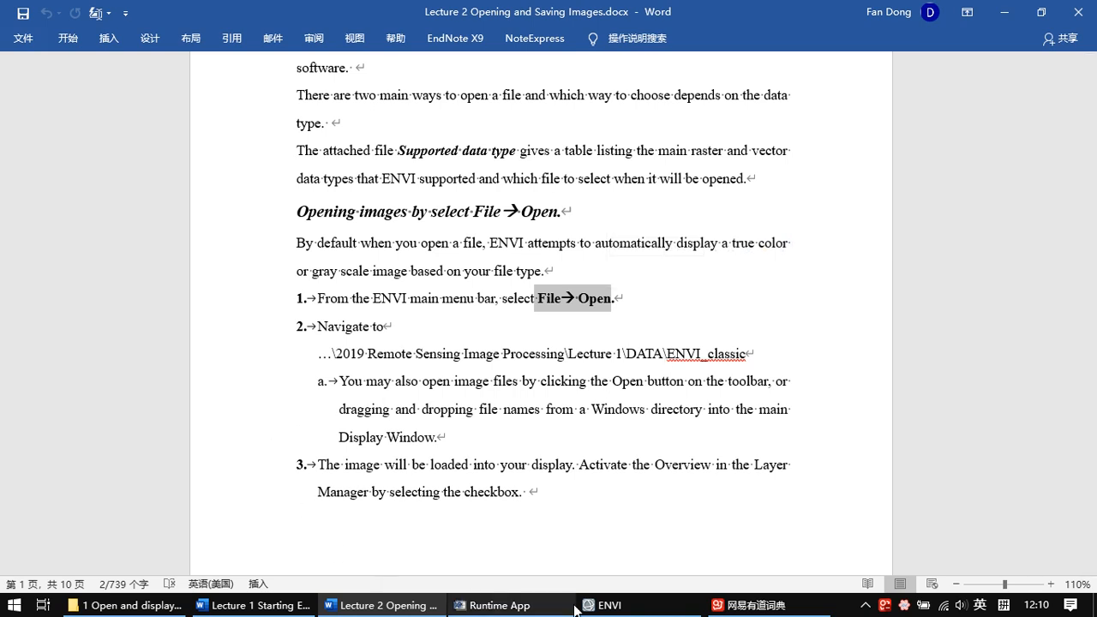
# Switch to ENVI and open the image can_tmr.img from the ENVI_classic data folder
pyautogui.click(610, 605)
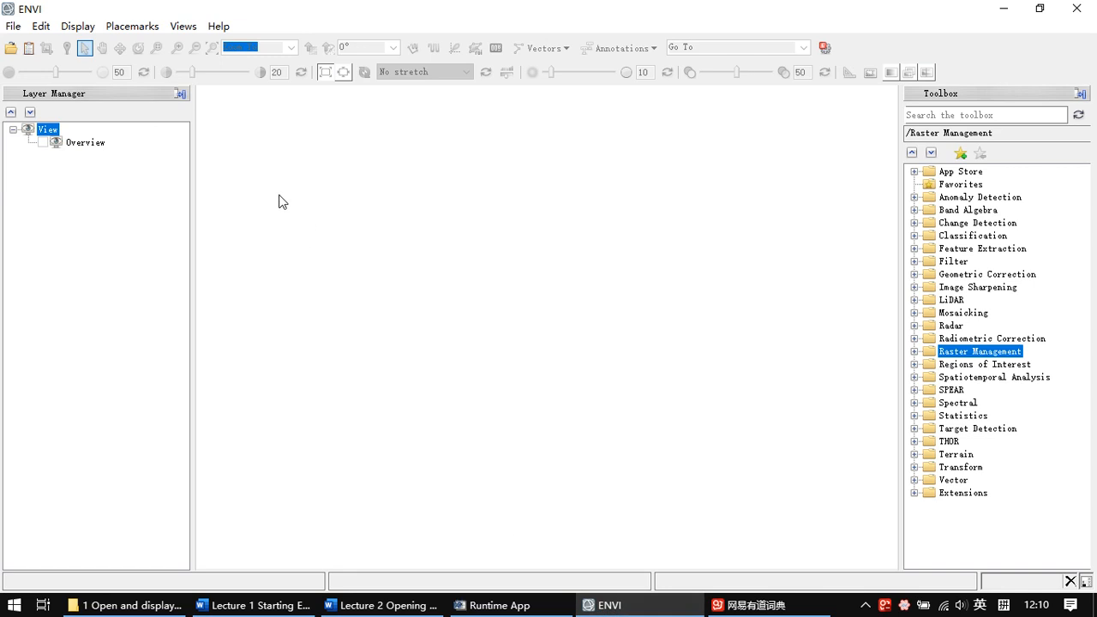
pyautogui.click(13, 27)
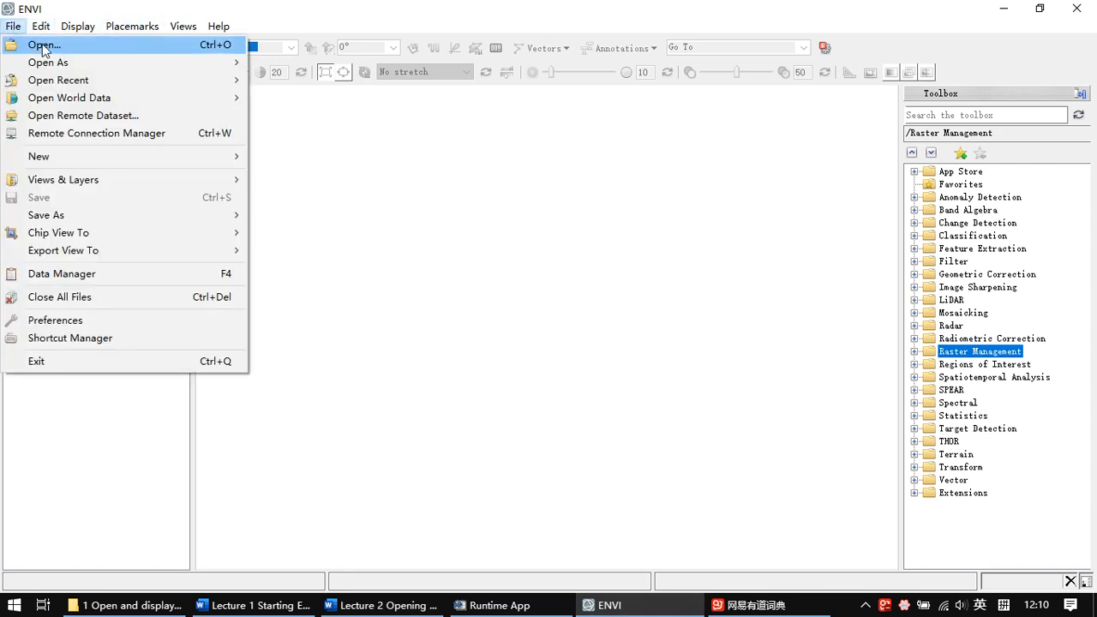
pyautogui.click(43, 44)
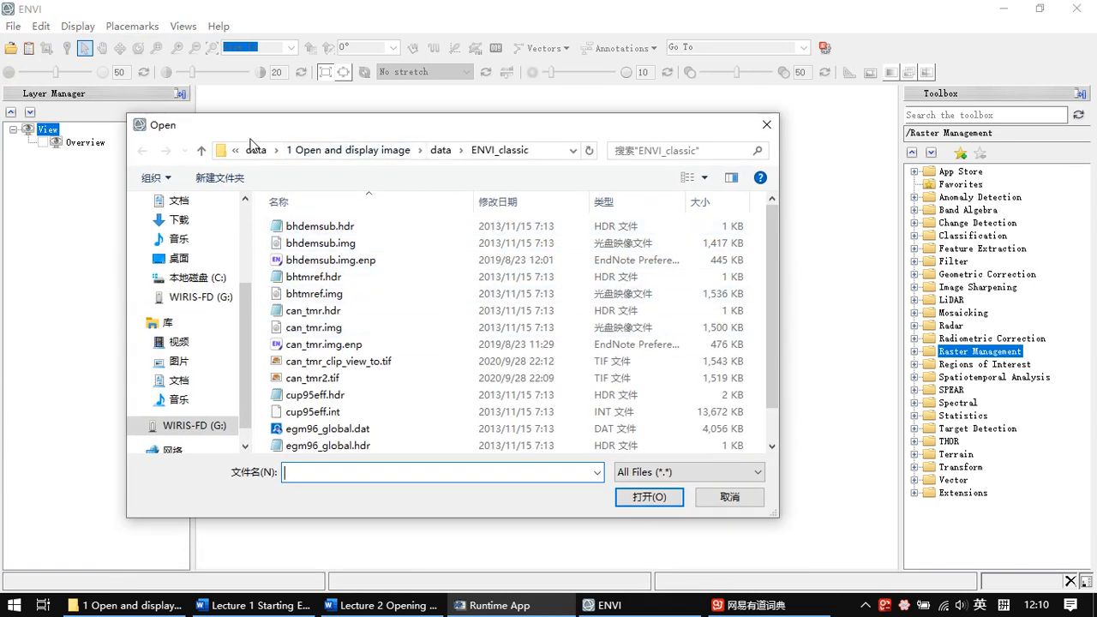
pyautogui.click(256, 150)
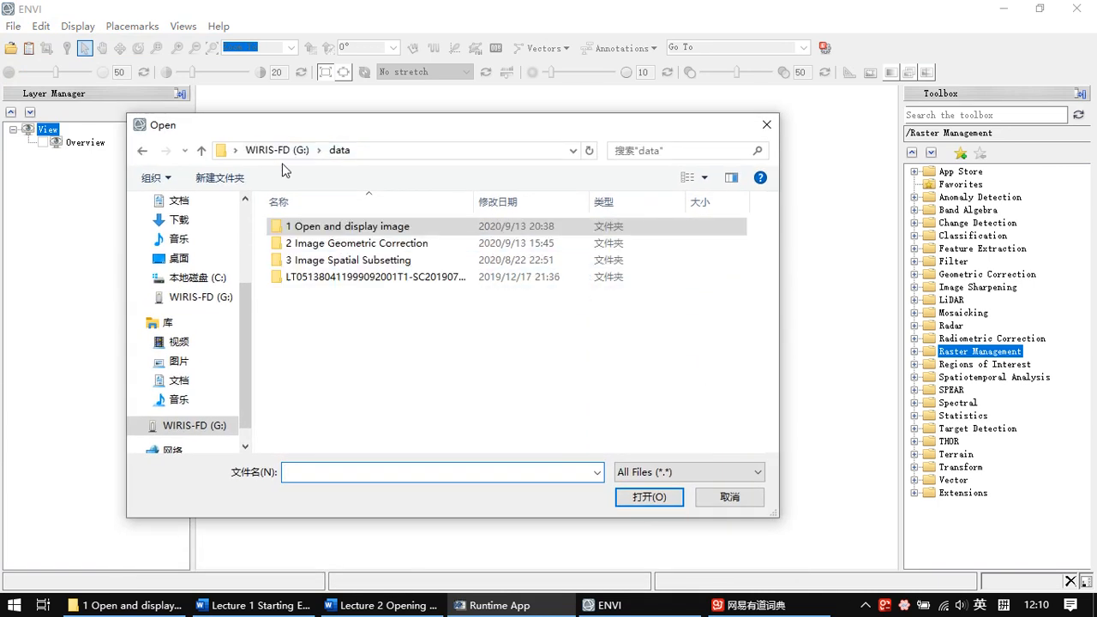
pyautogui.doubleClick(311, 230)
pyautogui.doubleClick(357, 229)
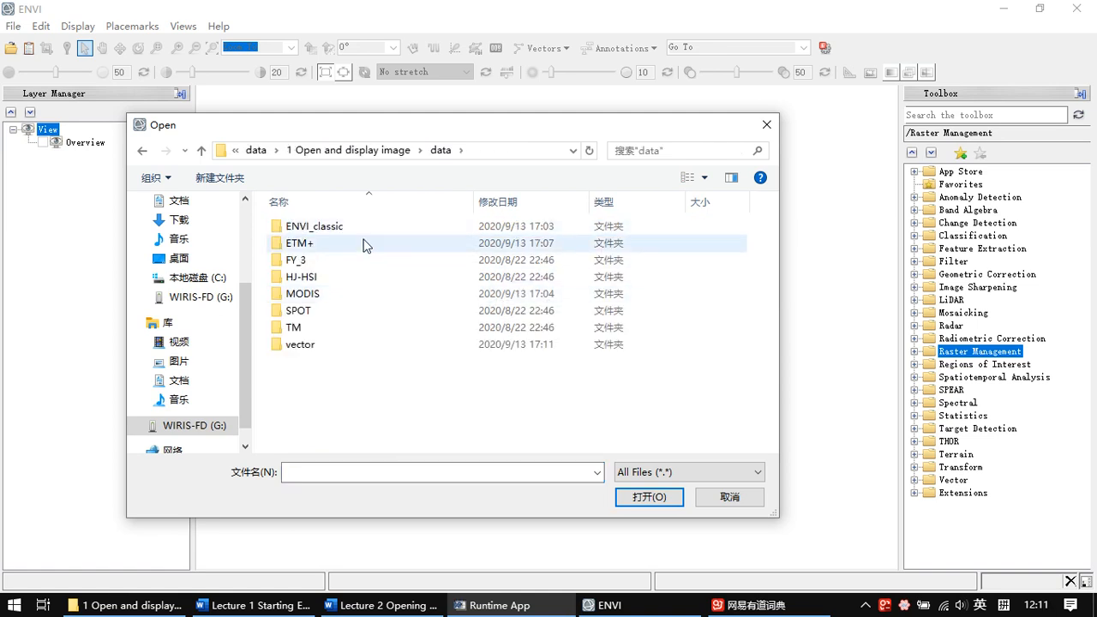
pyautogui.doubleClick(355, 228)
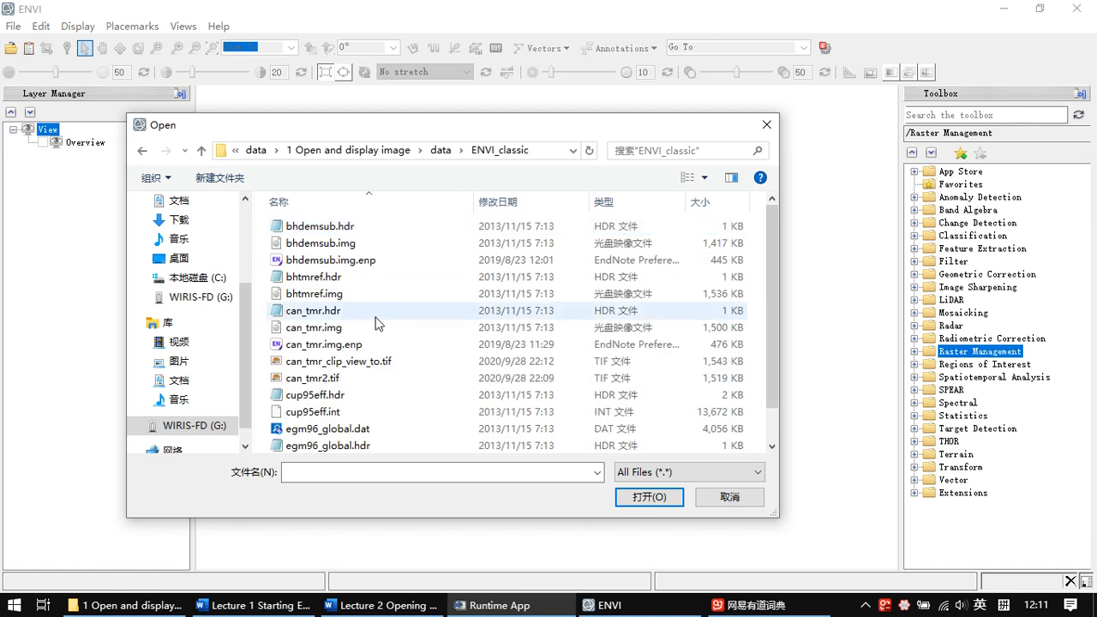
pyautogui.click(311, 329)
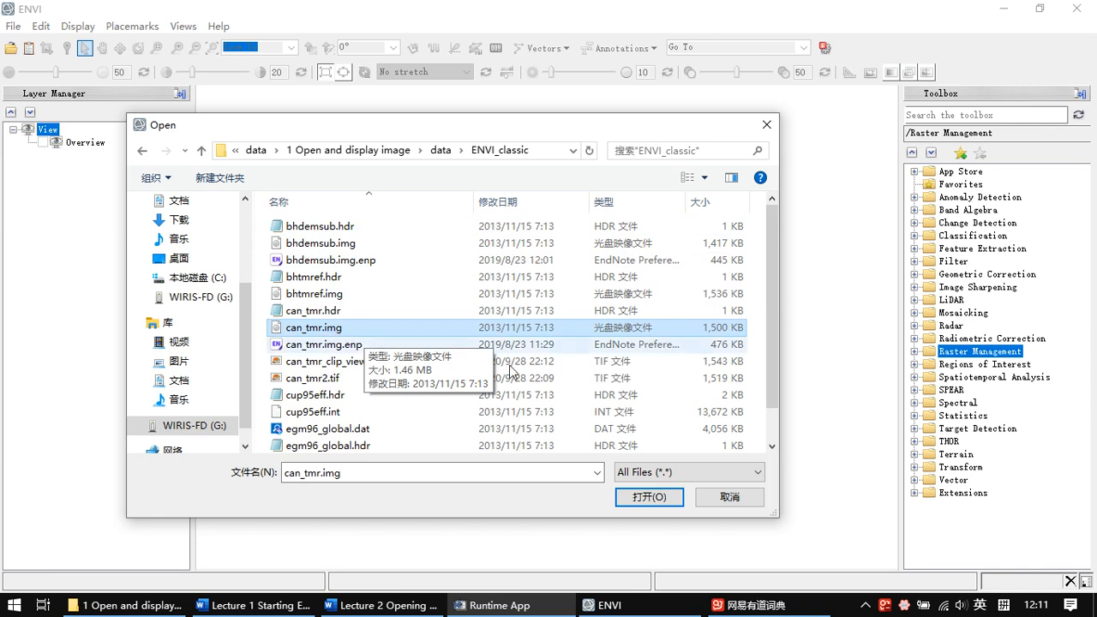
pyautogui.click(664, 500)
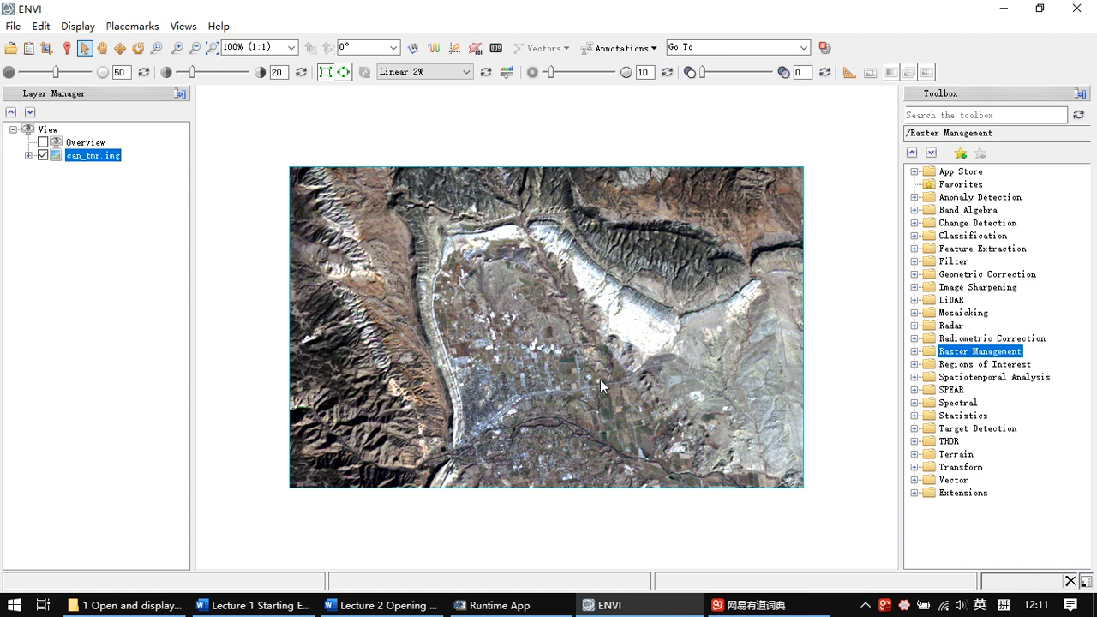
pyautogui.moveTo(619, 375); pyautogui.dragTo(608, 359)
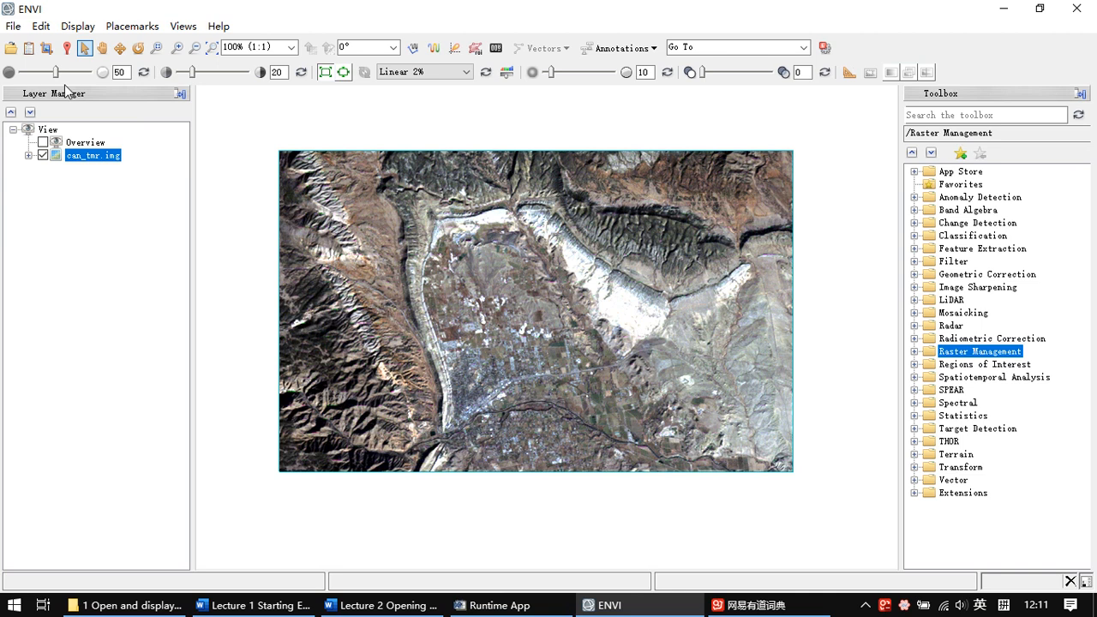
# Start opening another file and browse to the vector folder inside the data folder
pyautogui.click(13, 27)
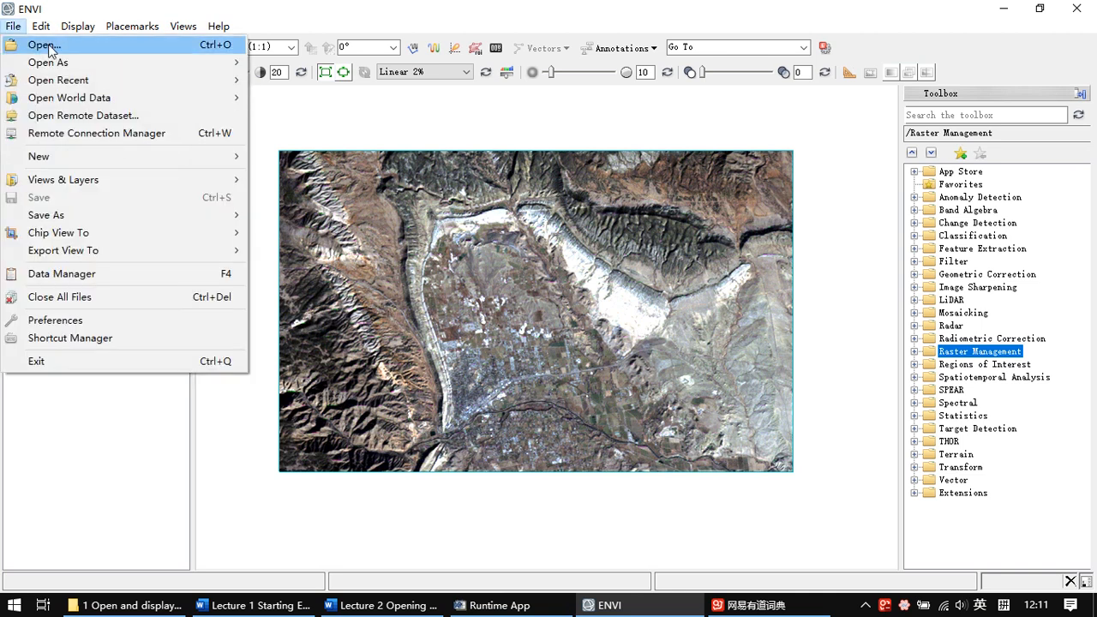
pyautogui.click(43, 45)
pyautogui.scroll(-1, 489, 343)
pyautogui.scroll(1, 497, 334)
pyautogui.click(437, 150)
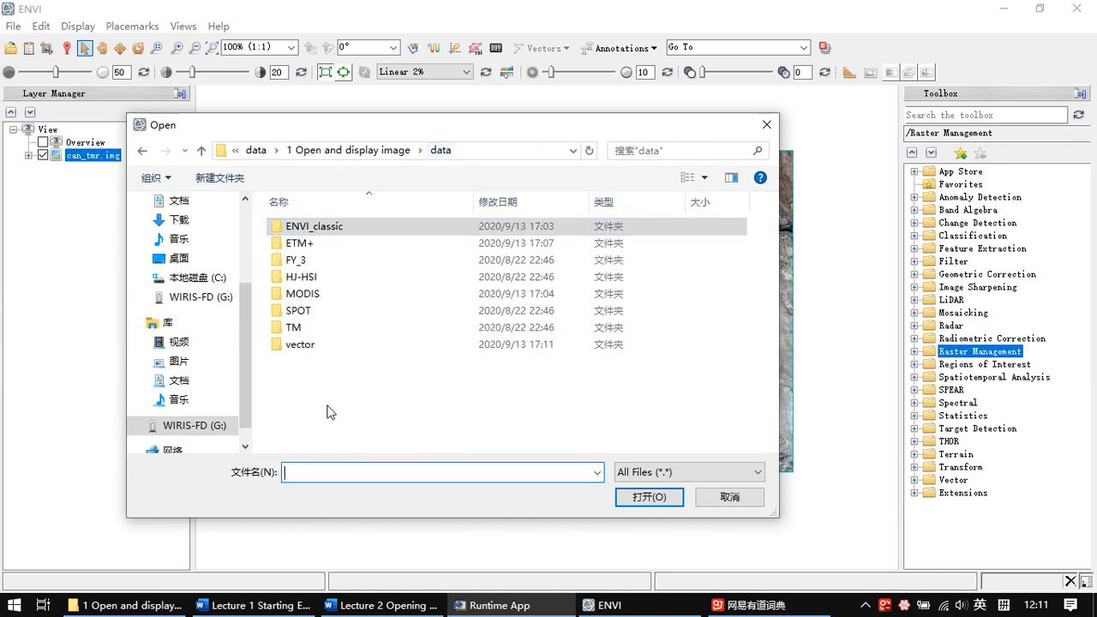
pyautogui.click(326, 354)
pyautogui.doubleClick(325, 354)
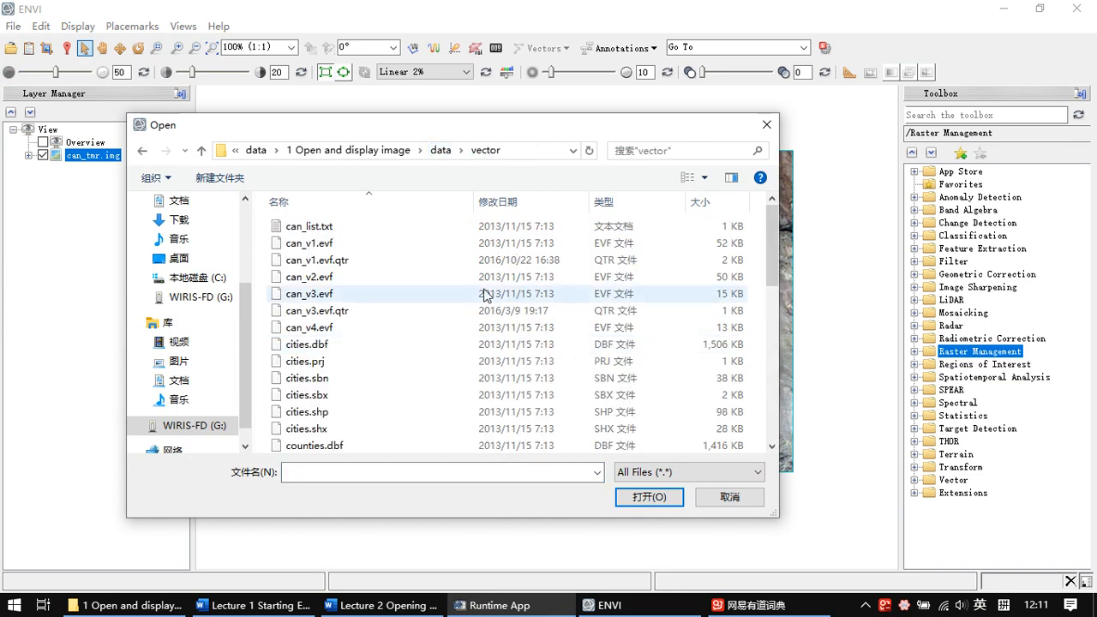
# Look through the vector folder's file list and select states.shp
pyautogui.scroll(-4, 524, 299)
pyautogui.scroll(-2, 523, 299)
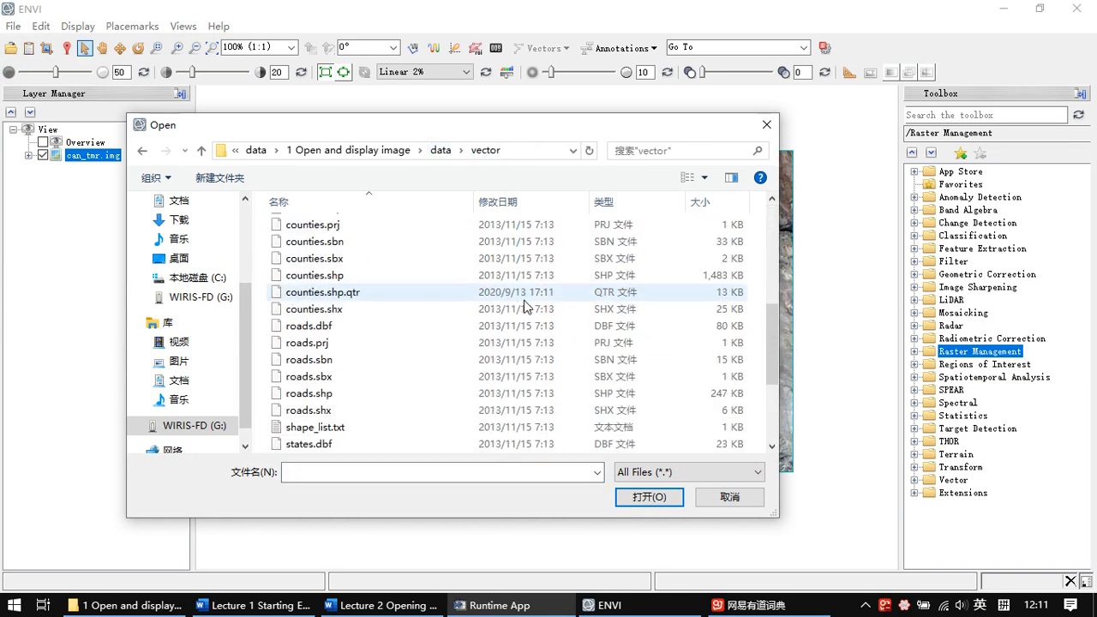
pyautogui.scroll(-3, 523, 299)
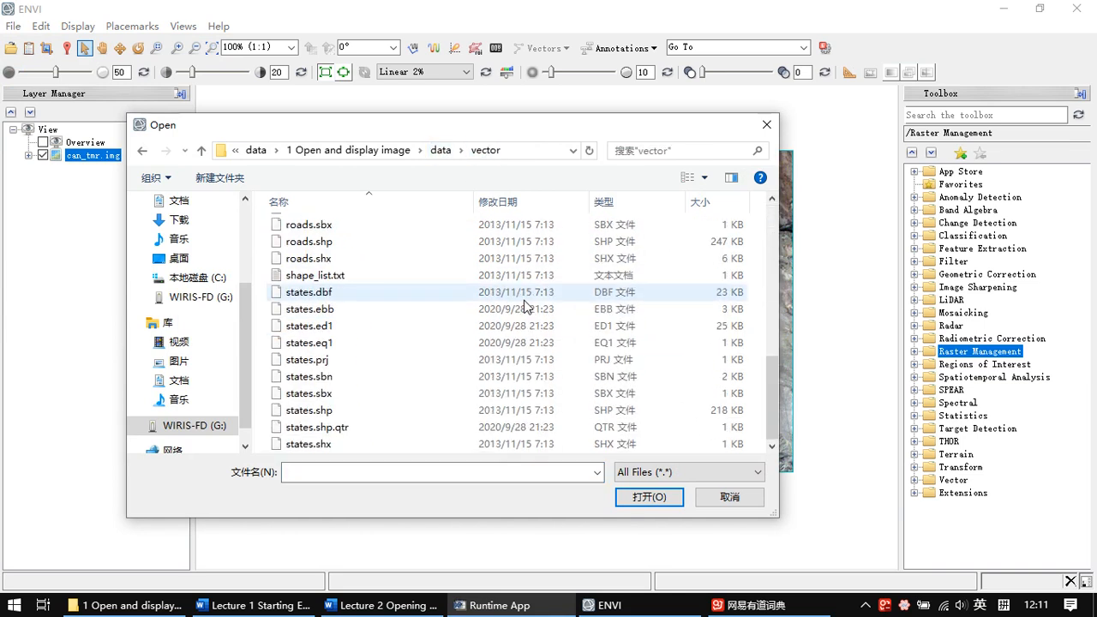
pyautogui.click(363, 414)
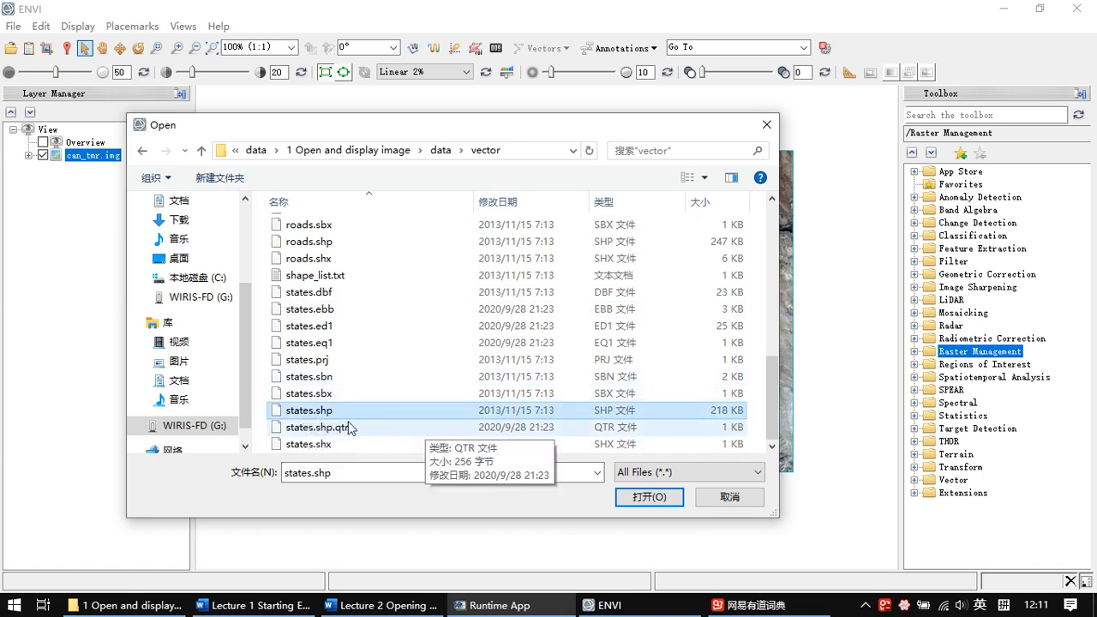
pyautogui.scroll(8, 463, 410)
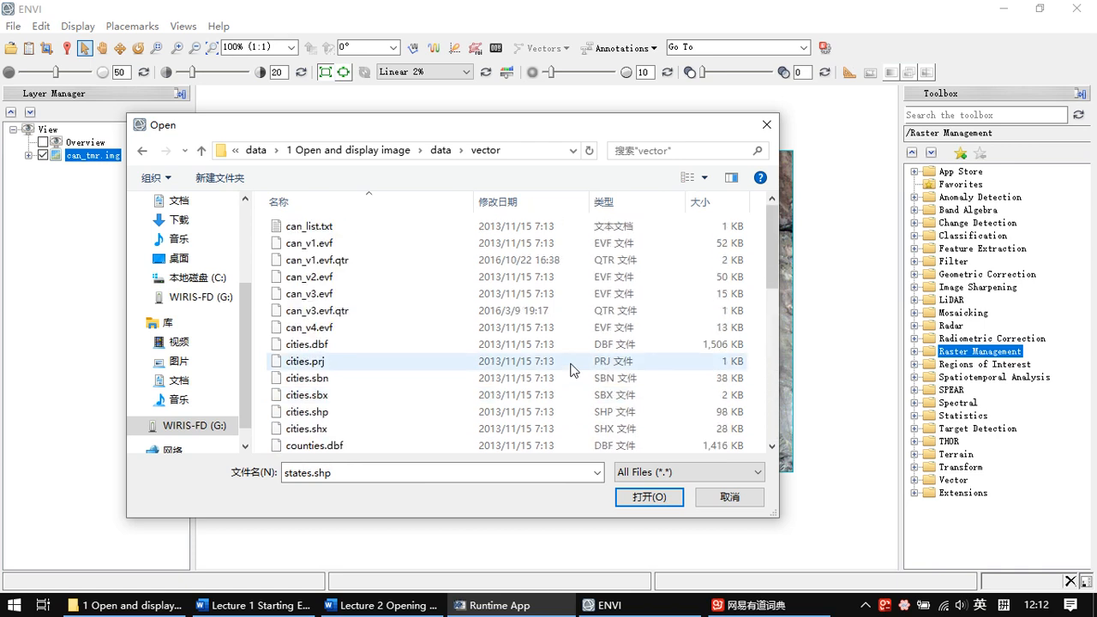
pyautogui.scroll(-8, 570, 368)
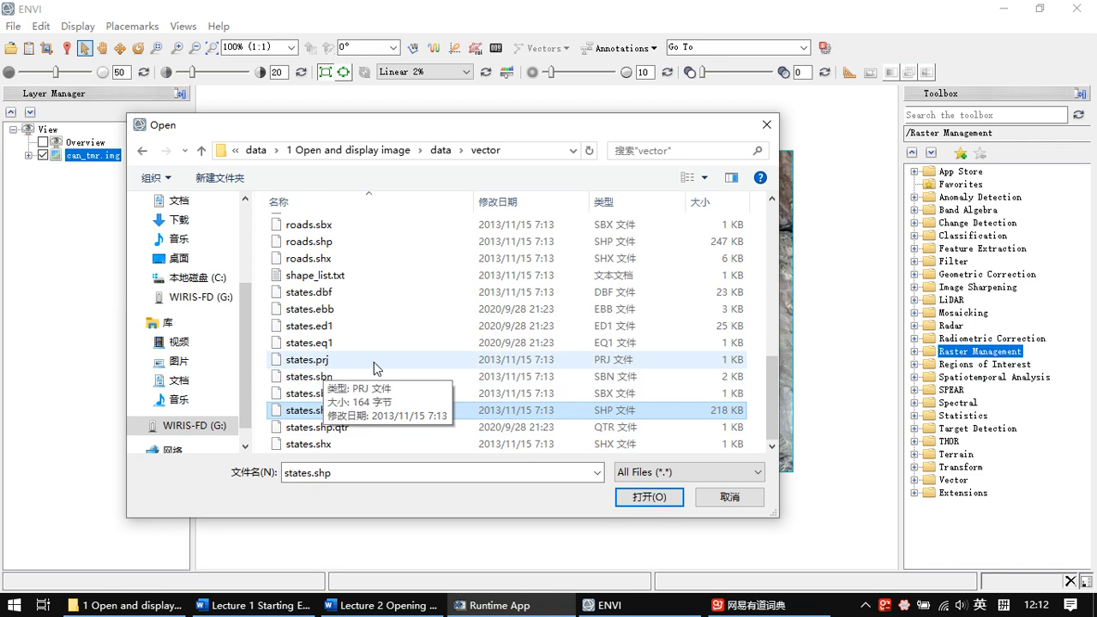
# Examine the shapefile's companion files by highlighting the states files from states.dbf through states.shx
pyautogui.click(351, 296)
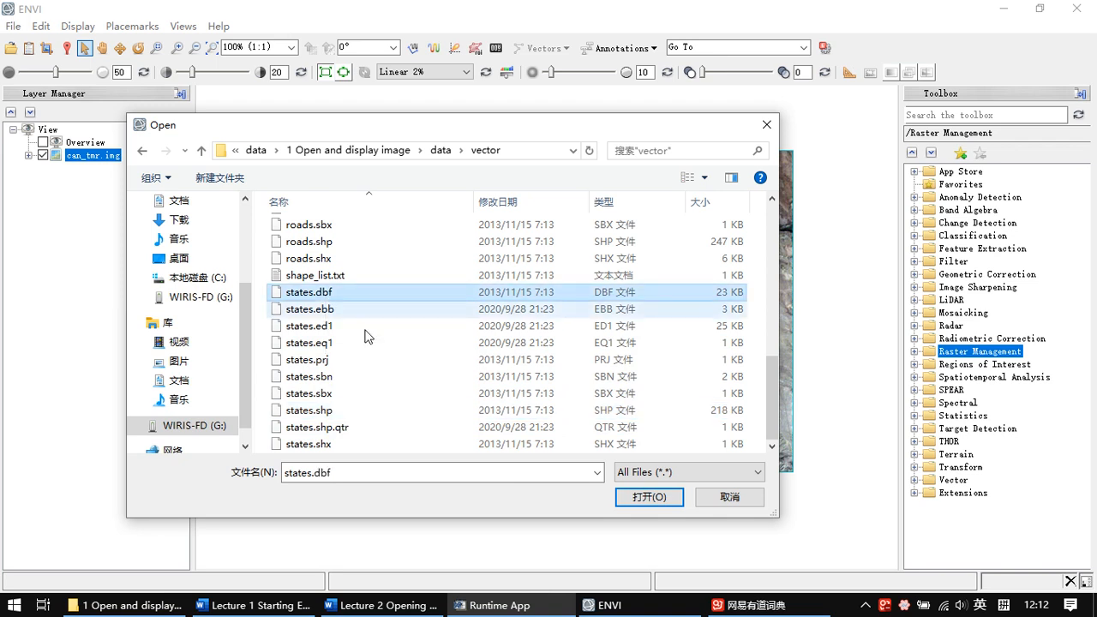
pyautogui.keyDown('shift'); pyautogui.click(329, 444); pyautogui.keyUp('shift')
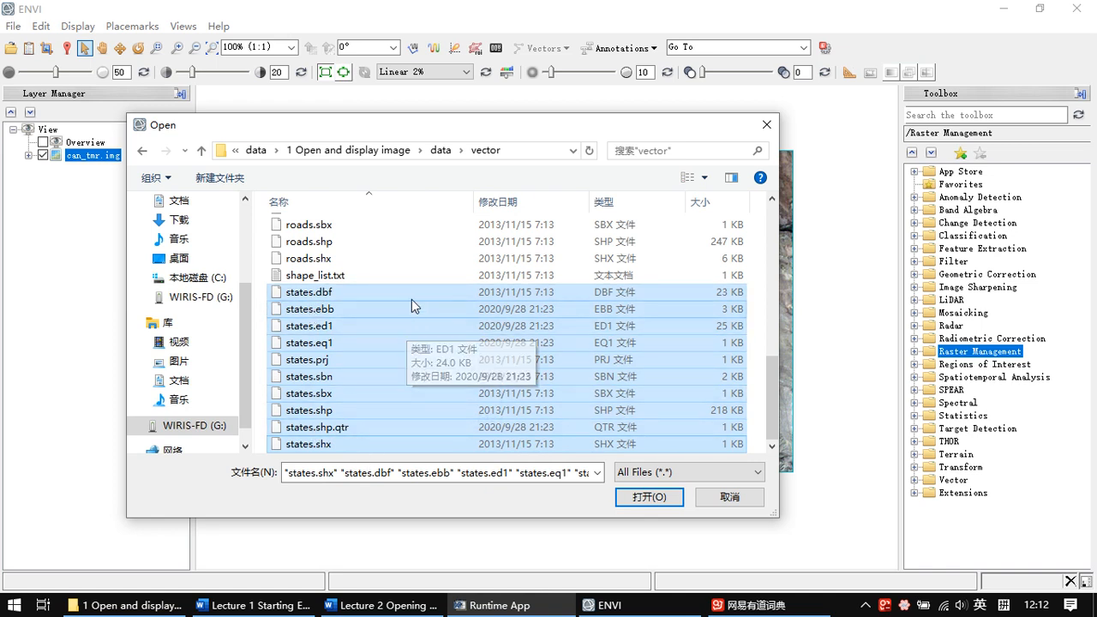
pyautogui.click(371, 412)
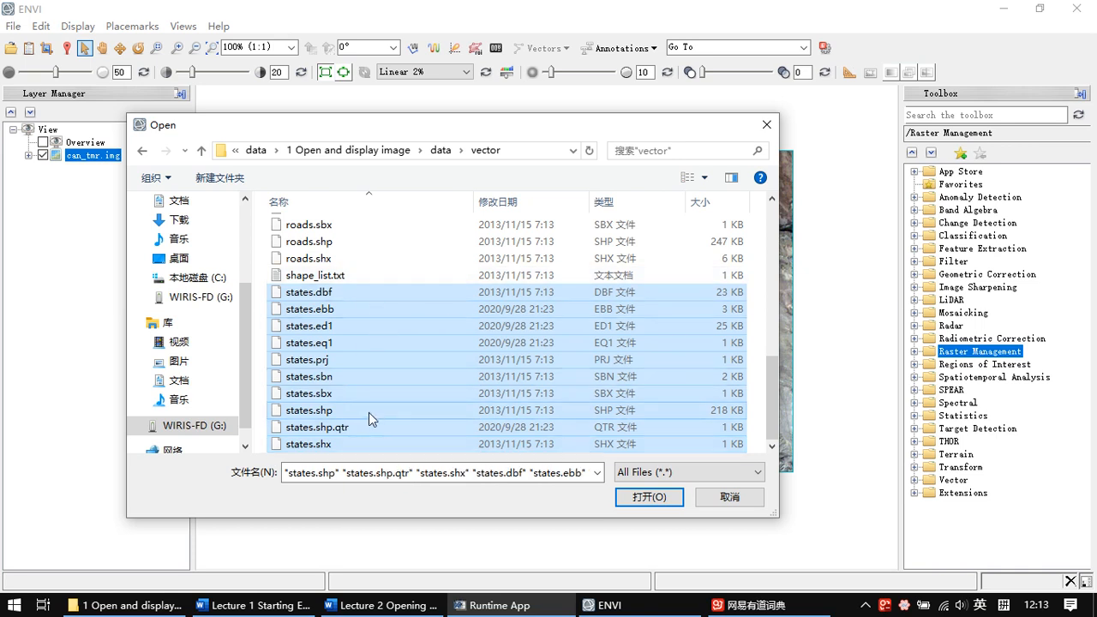
pyautogui.click(364, 294)
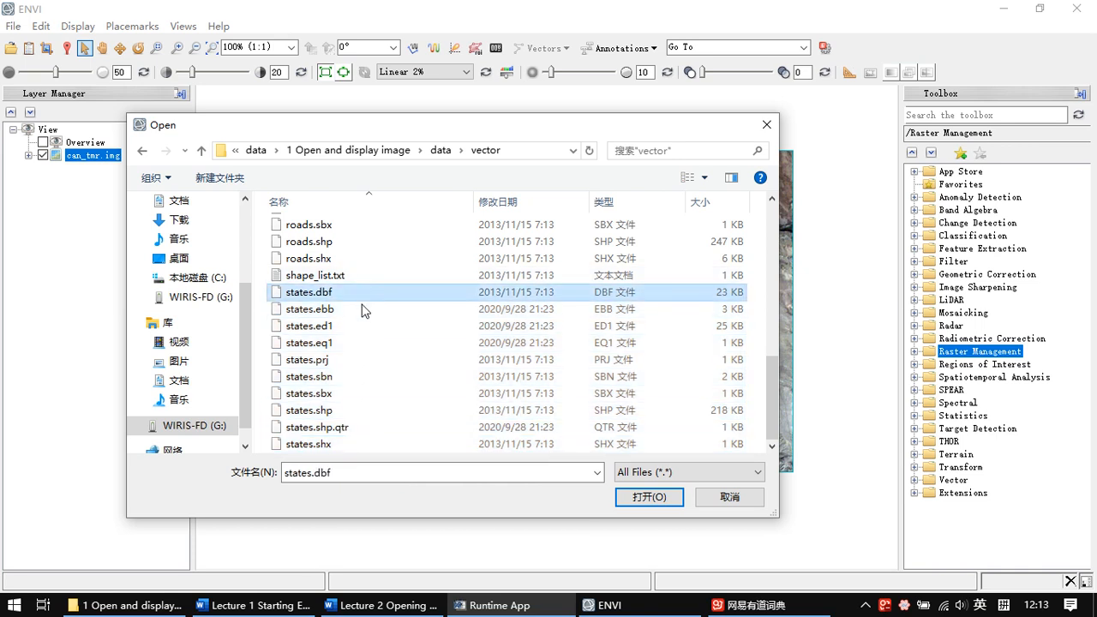
pyautogui.keyDown('shift'); pyautogui.click(340, 410); pyautogui.keyUp('shift')
pyautogui.click(349, 427)
pyautogui.keyDown('shift'); pyautogui.click(347, 444); pyautogui.keyUp('shift')
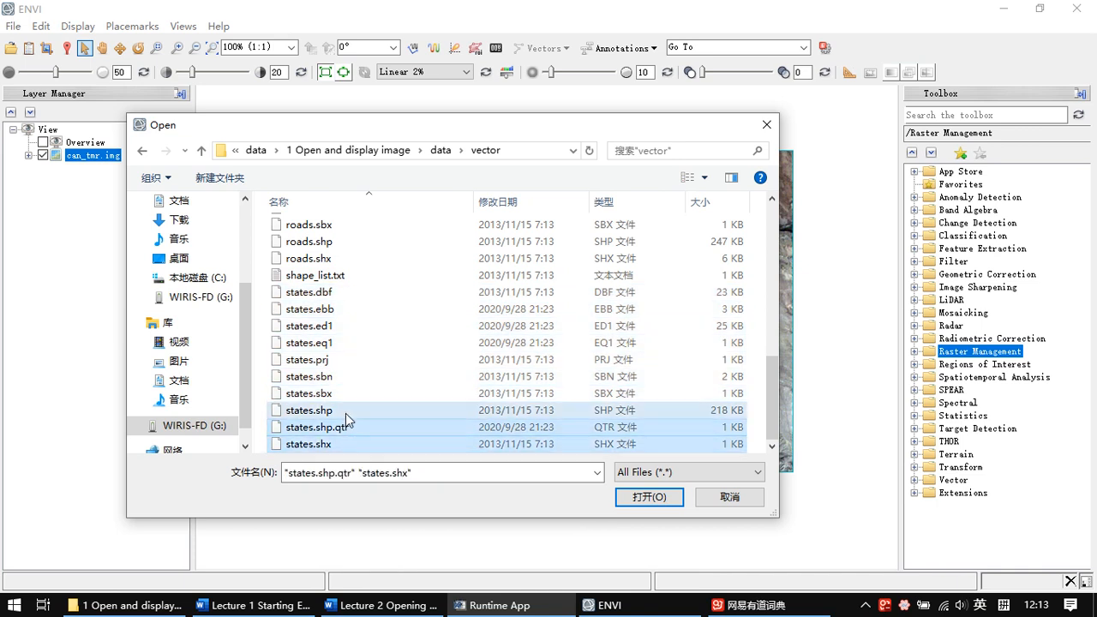
pyautogui.click(343, 413)
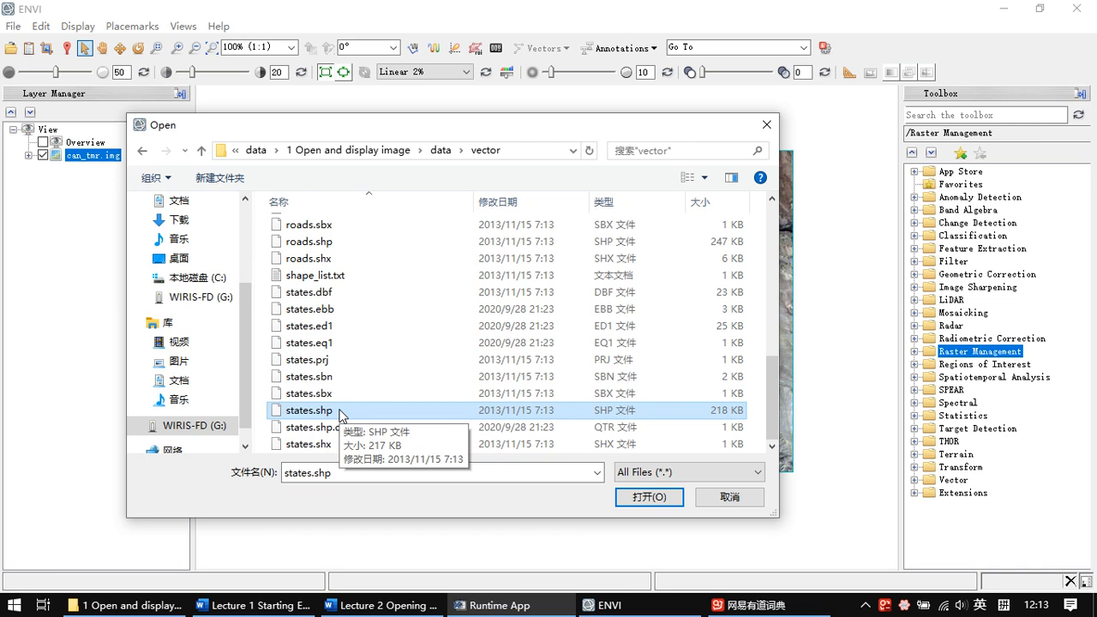
pyautogui.click(368, 294)
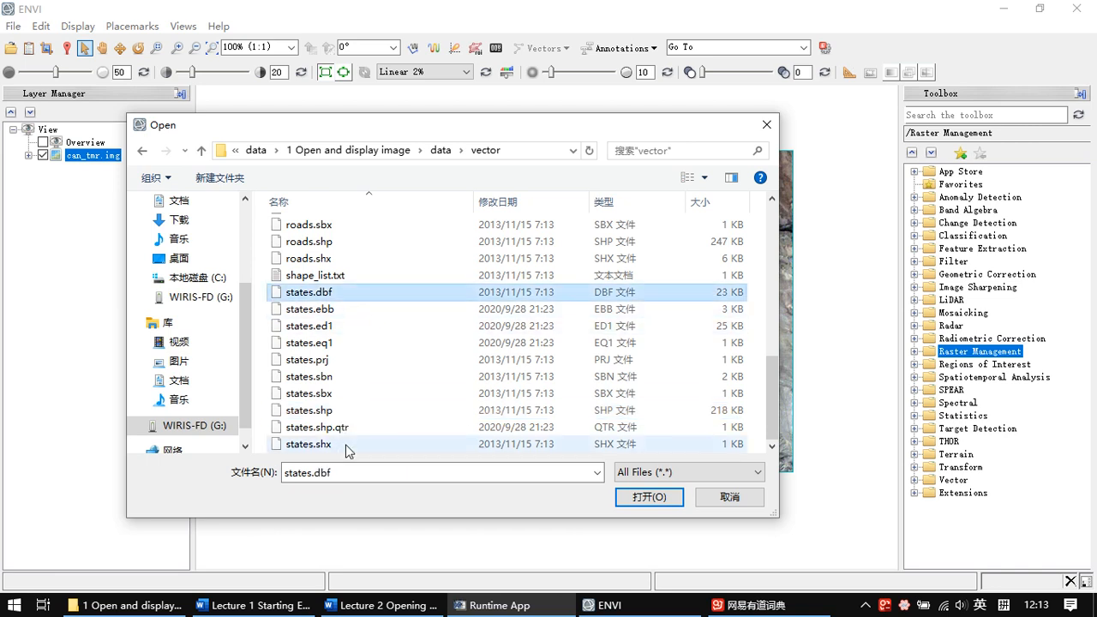
pyautogui.keyDown('shift'); pyautogui.click(343, 446); pyautogui.keyUp('shift')
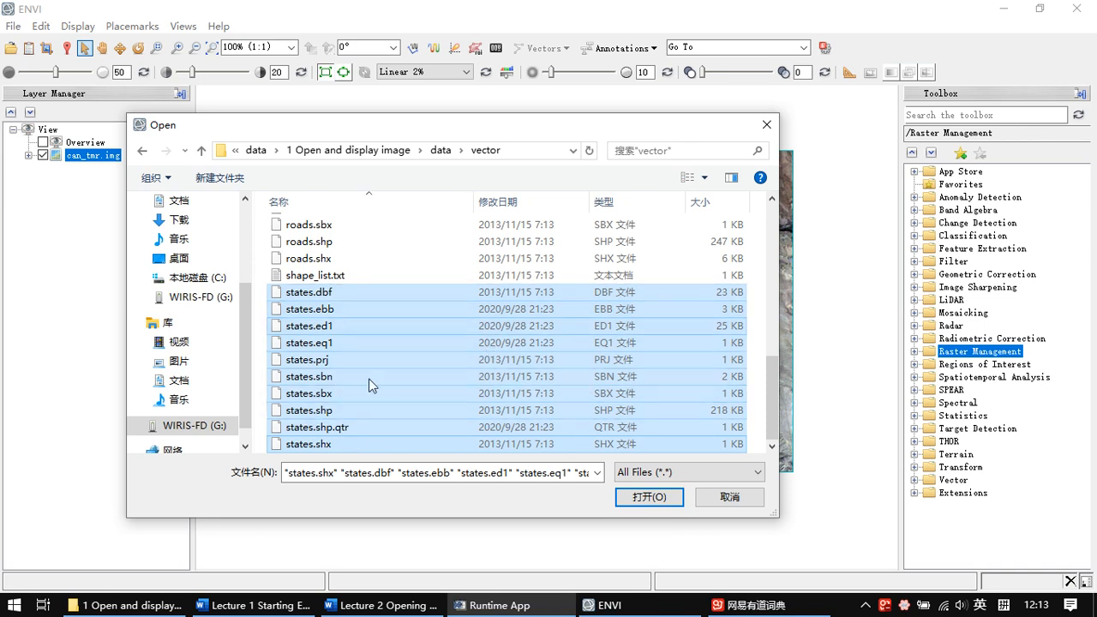
# Open states.shp from the vector folder and hide the can_tmr.img layer to show the state boundaries alone
pyautogui.click(362, 410)
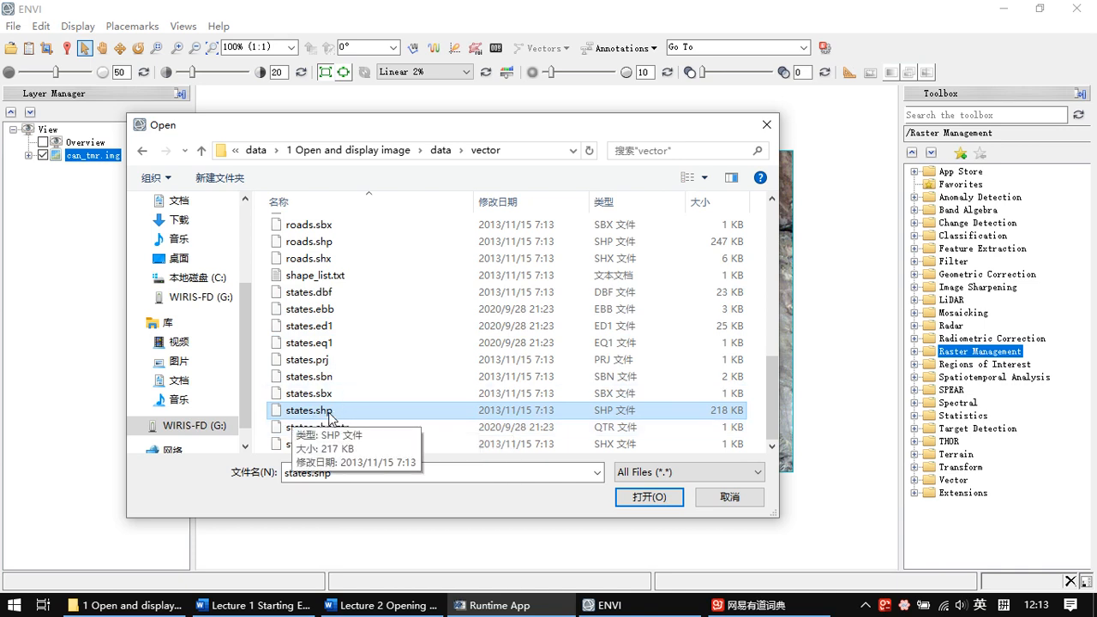
pyautogui.click(656, 501)
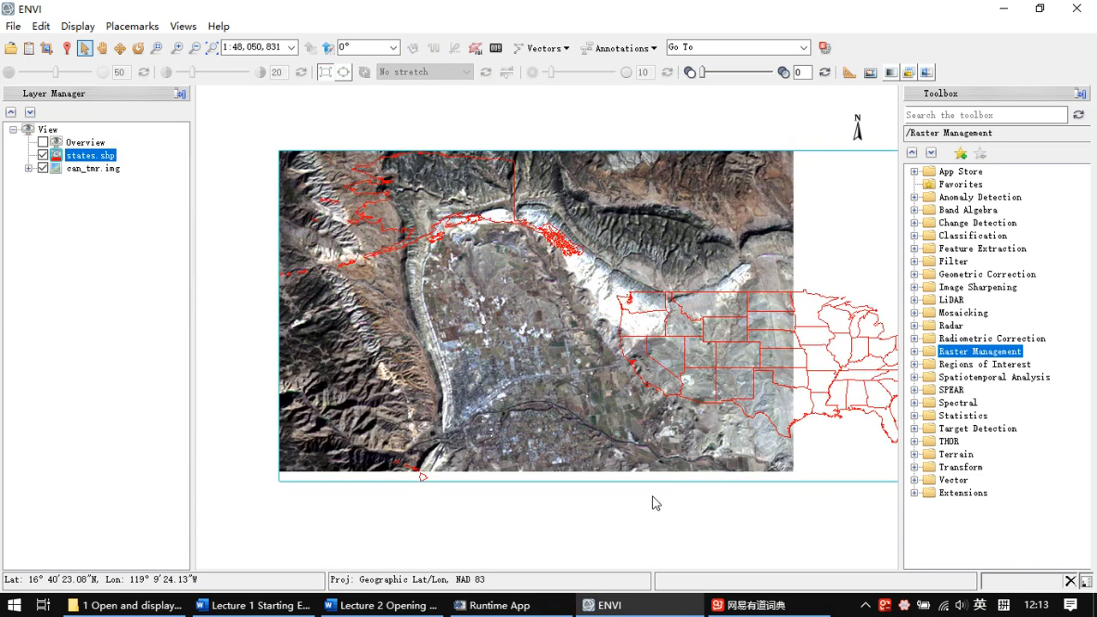
pyautogui.click(43, 168)
pyautogui.moveTo(612, 282); pyautogui.dragTo(510, 280)
pyautogui.scroll(1, 514, 283)
pyautogui.scroll(-3, 514, 283)
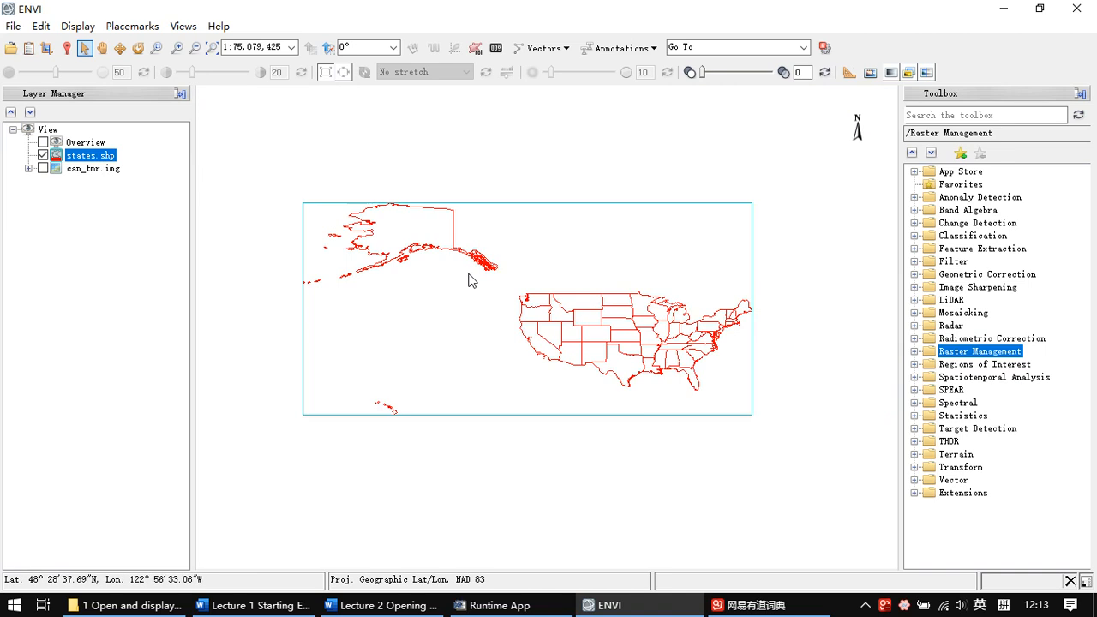
pyautogui.click(13, 32)
pyautogui.click(47, 42)
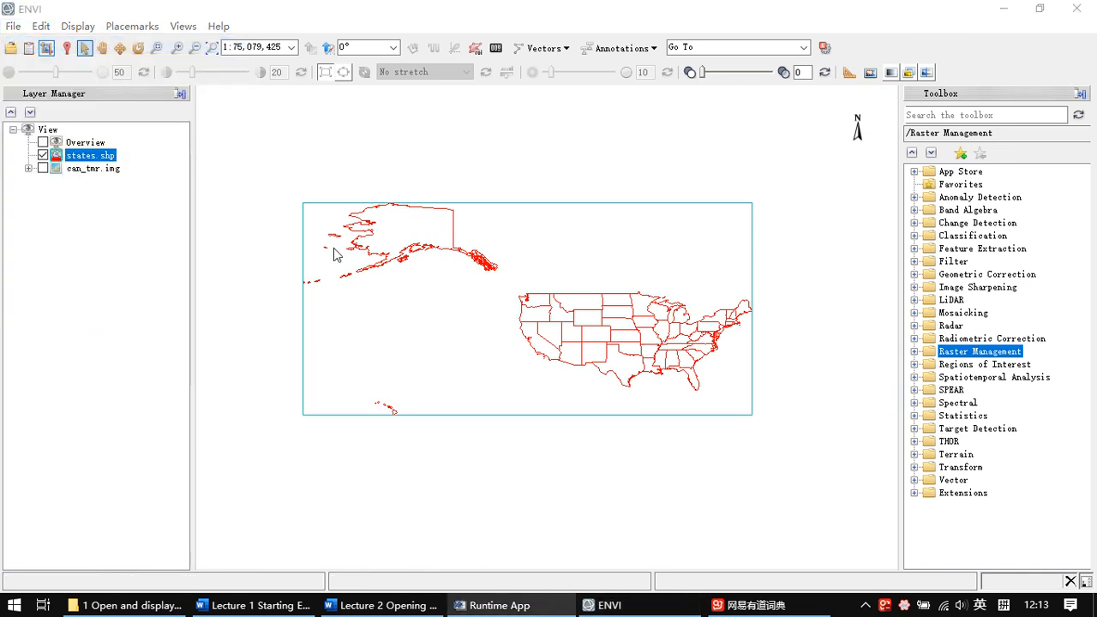
pyautogui.click(442, 152)
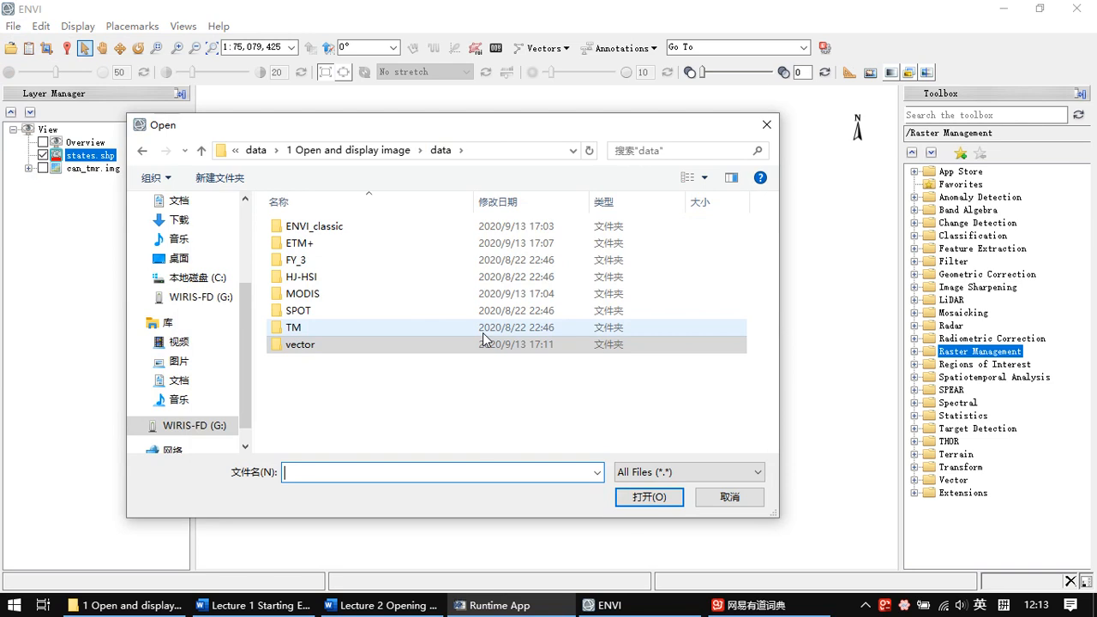
pyautogui.click(517, 377)
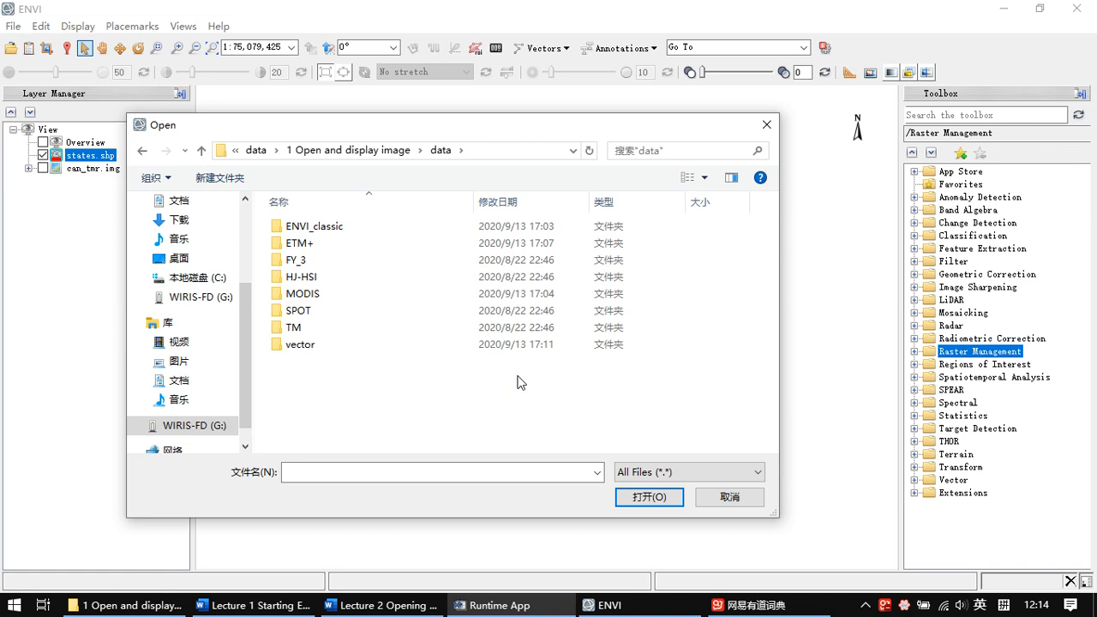
pyautogui.click(766, 125)
pyautogui.click(13, 26)
pyautogui.moveTo(53, 69)
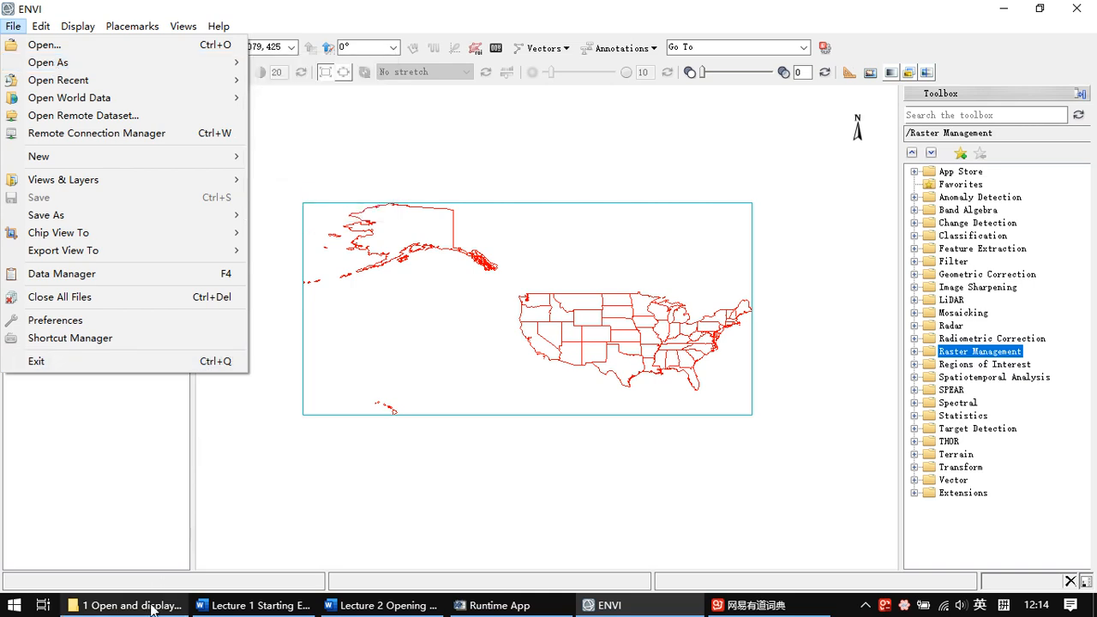
# Switch to File Explorer and examine the files in the data folder's ENVI_classic subfolder
pyautogui.click(112, 605)
pyautogui.moveTo(496, 239); pyautogui.dragTo(509, 93)
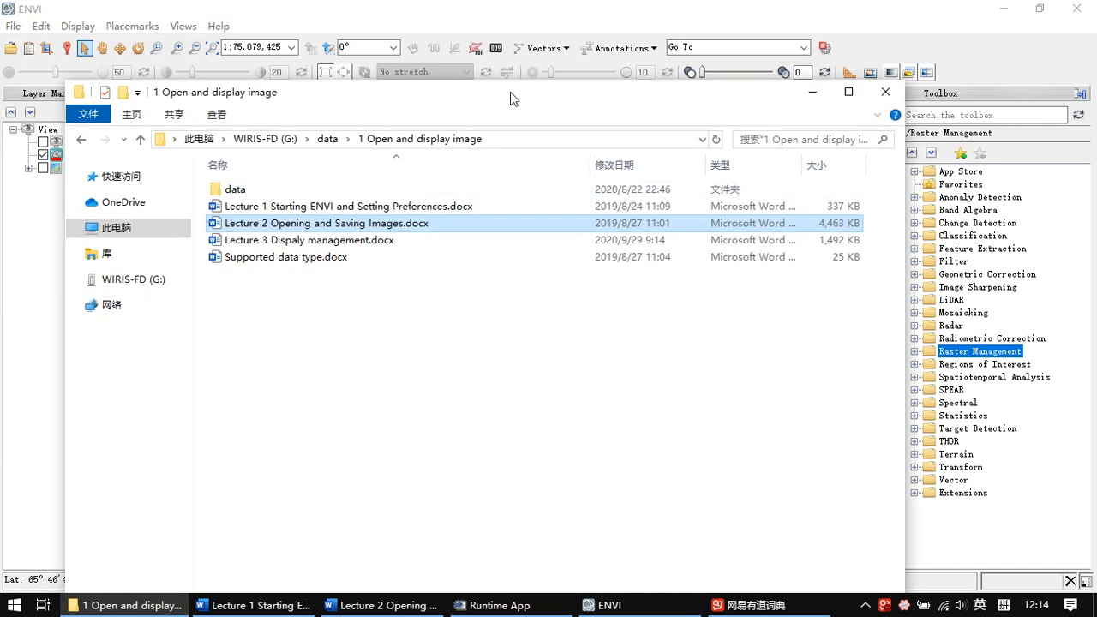
pyautogui.click(313, 190)
pyautogui.doubleClick(313, 190)
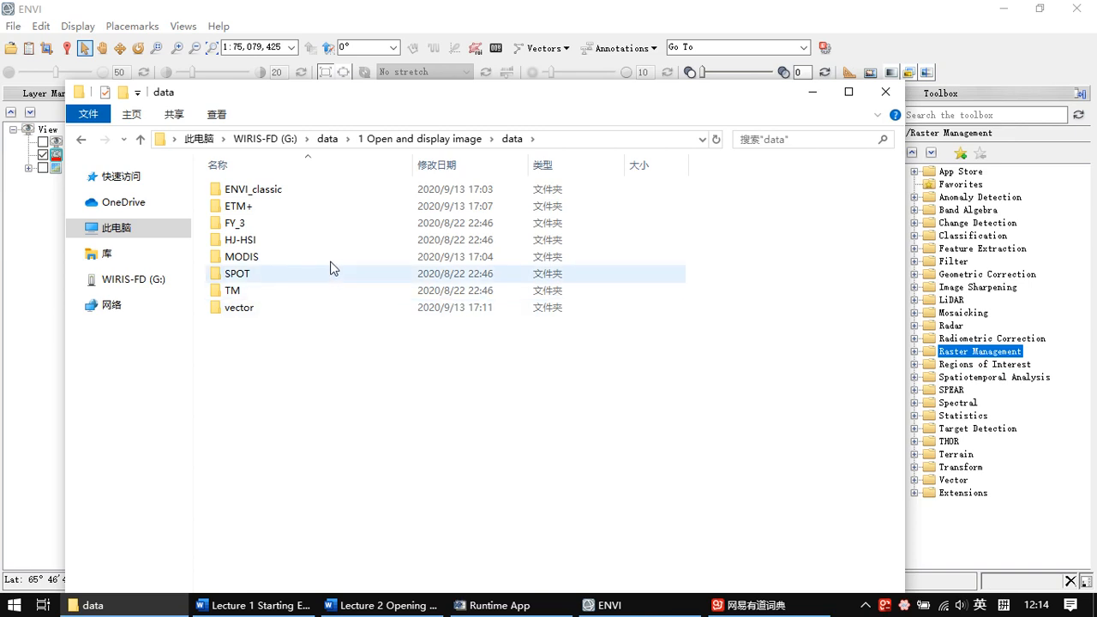
pyautogui.click(257, 192)
pyautogui.doubleClick(258, 192)
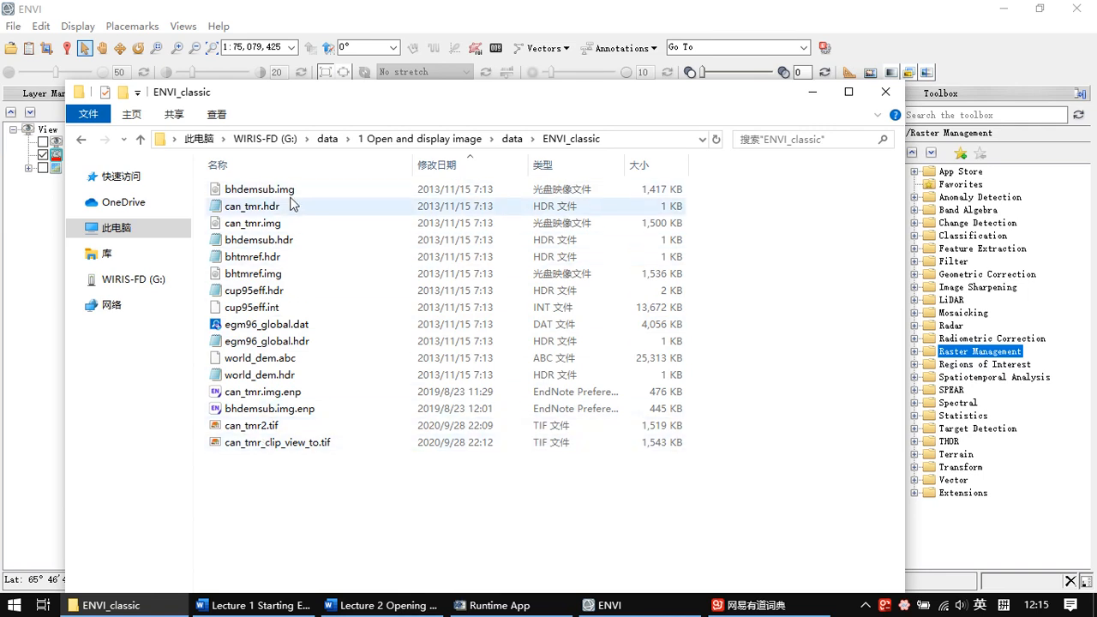
pyautogui.moveTo(433, 480); pyautogui.dragTo(215, 182)
pyautogui.click(414, 382)
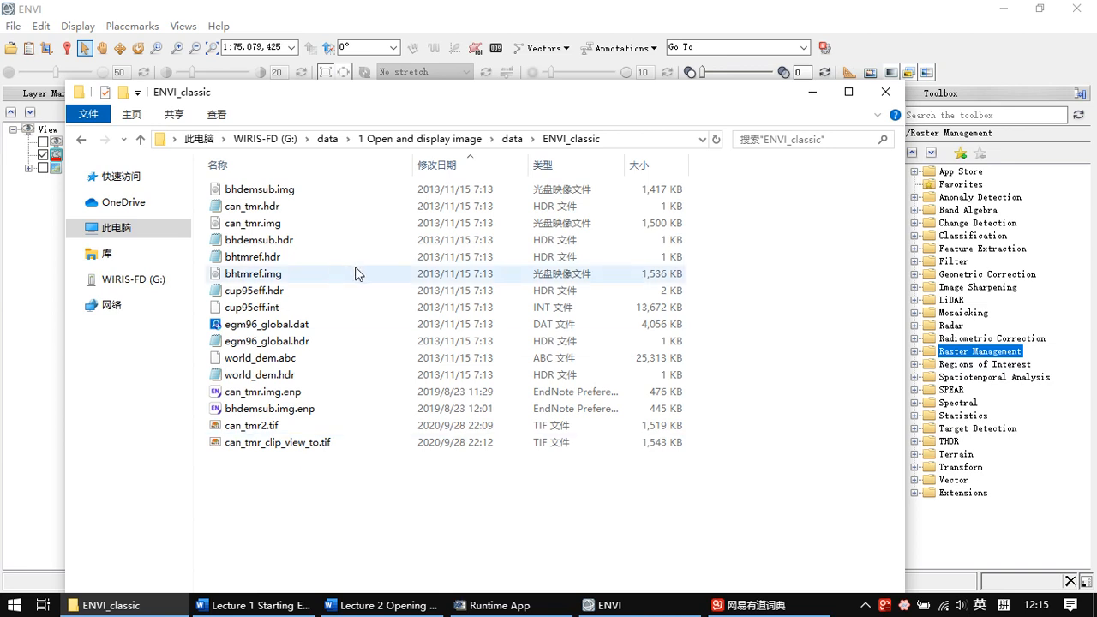
# Return to the data folder and examine the files in the ETM+ subfolder
pyautogui.click(511, 139)
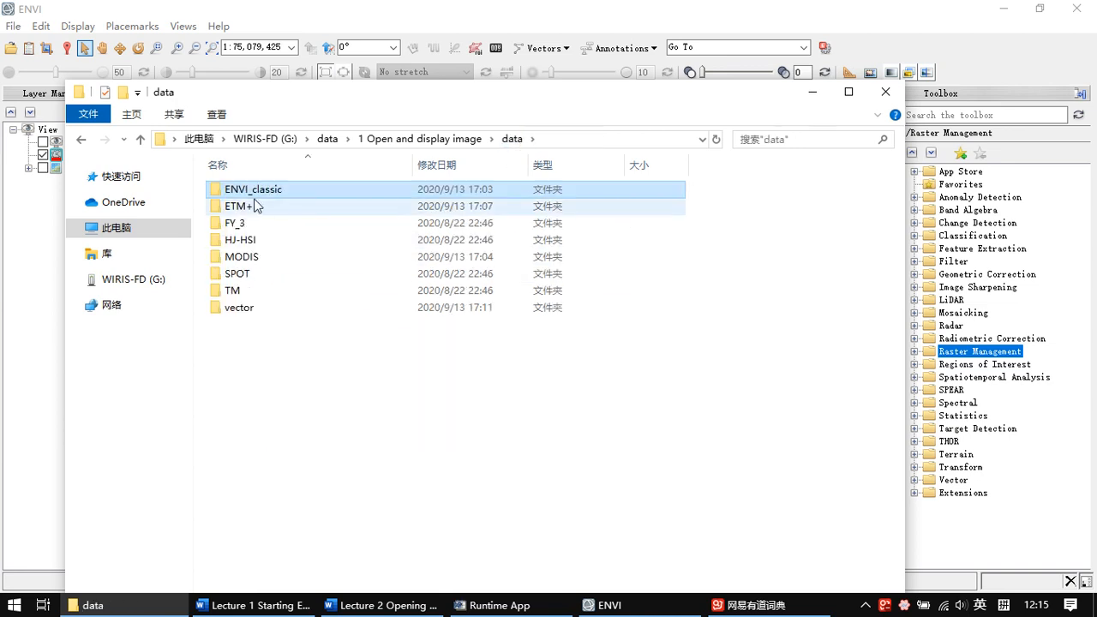
pyautogui.click(237, 208)
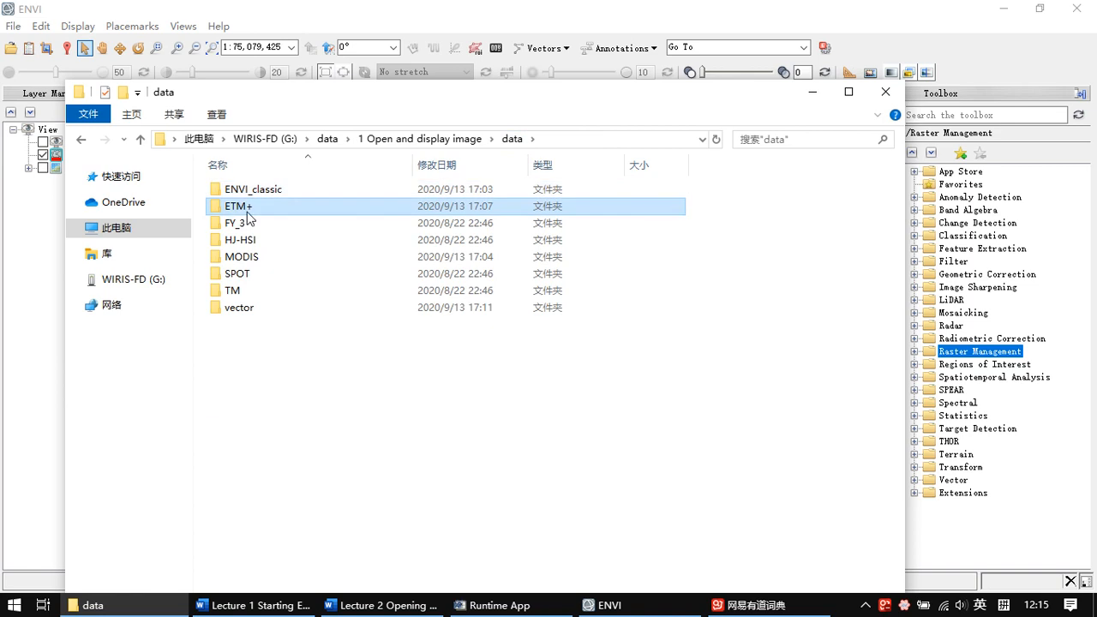
pyautogui.doubleClick(264, 216)
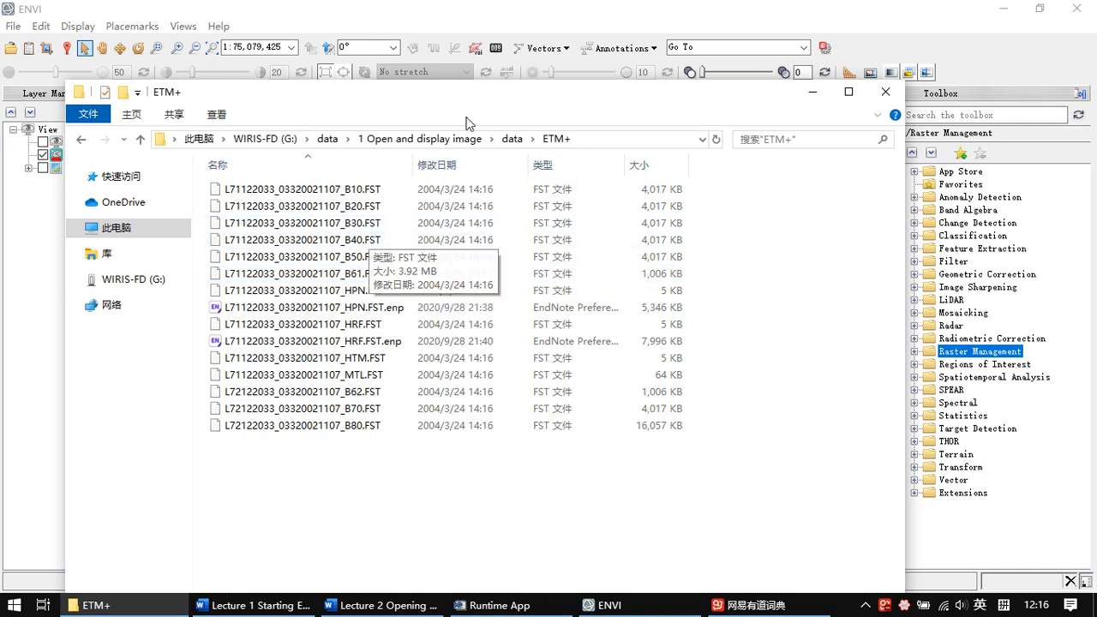
# Open the FY_3 subfolder of the data folder and widen the name column to read the full .he5 file name
pyautogui.click(512, 140)
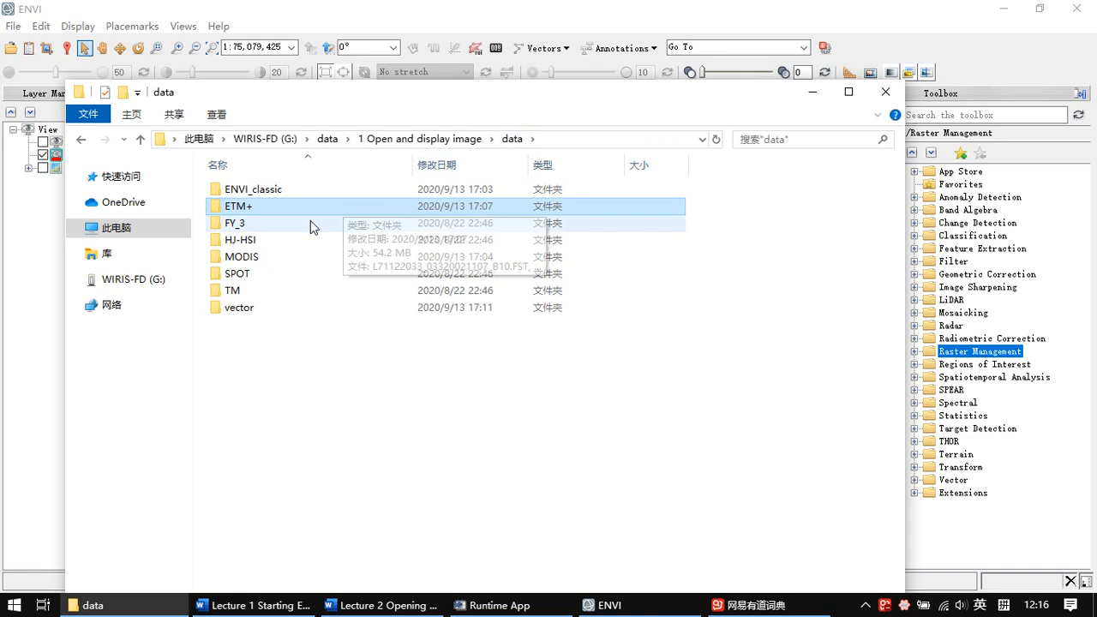
pyautogui.click(313, 224)
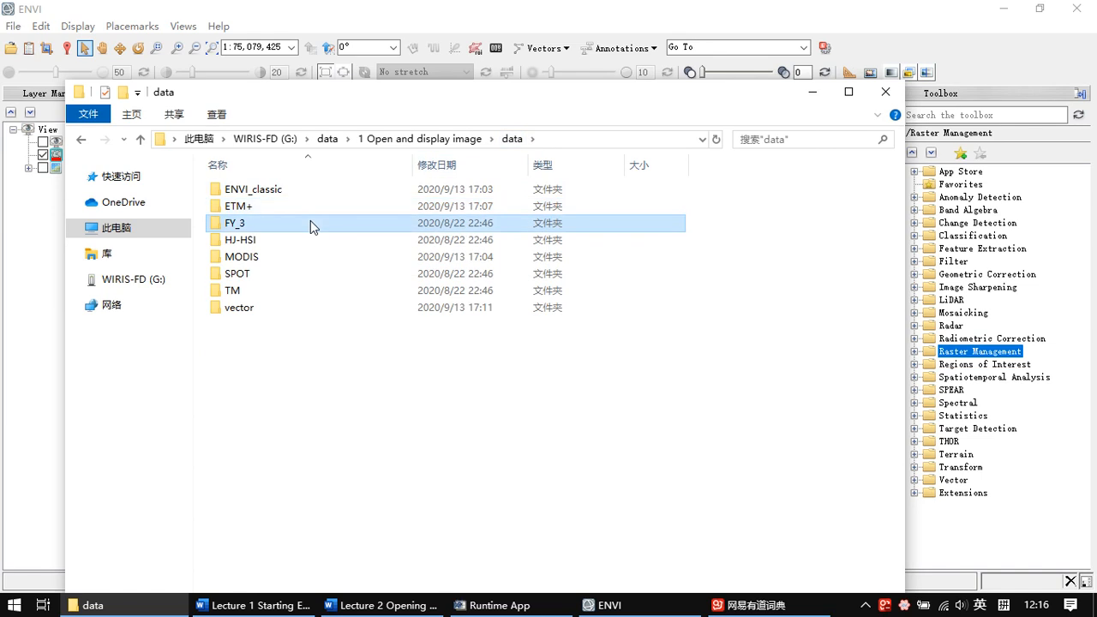
pyautogui.doubleClick(244, 230)
pyautogui.moveTo(419, 154); pyautogui.dragTo(584, 185)
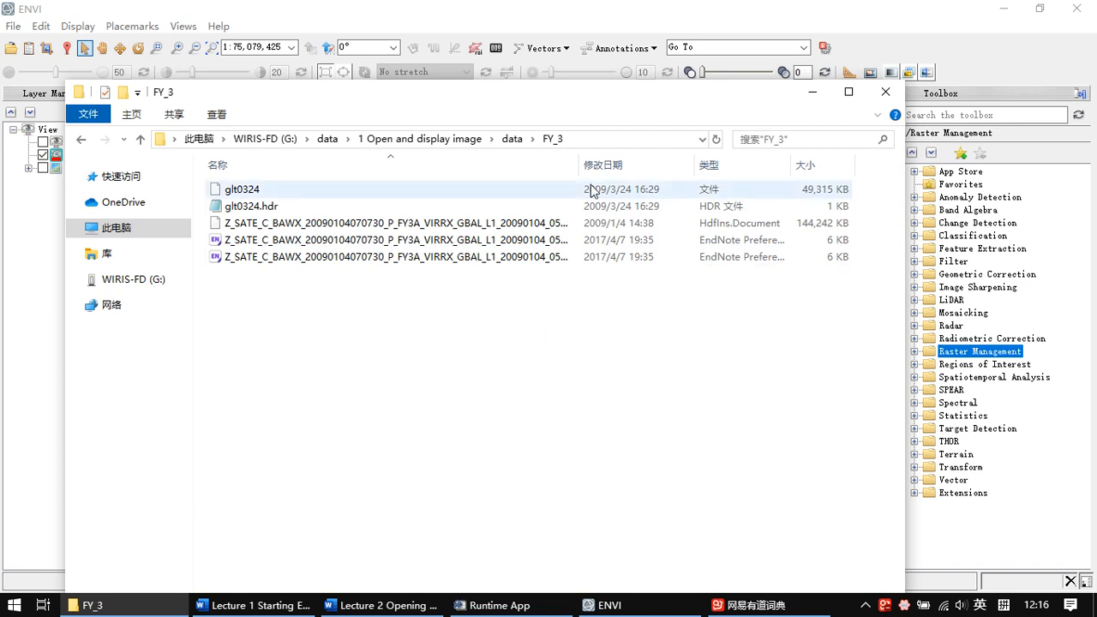
pyautogui.moveTo(583, 164); pyautogui.dragTo(652, 165)
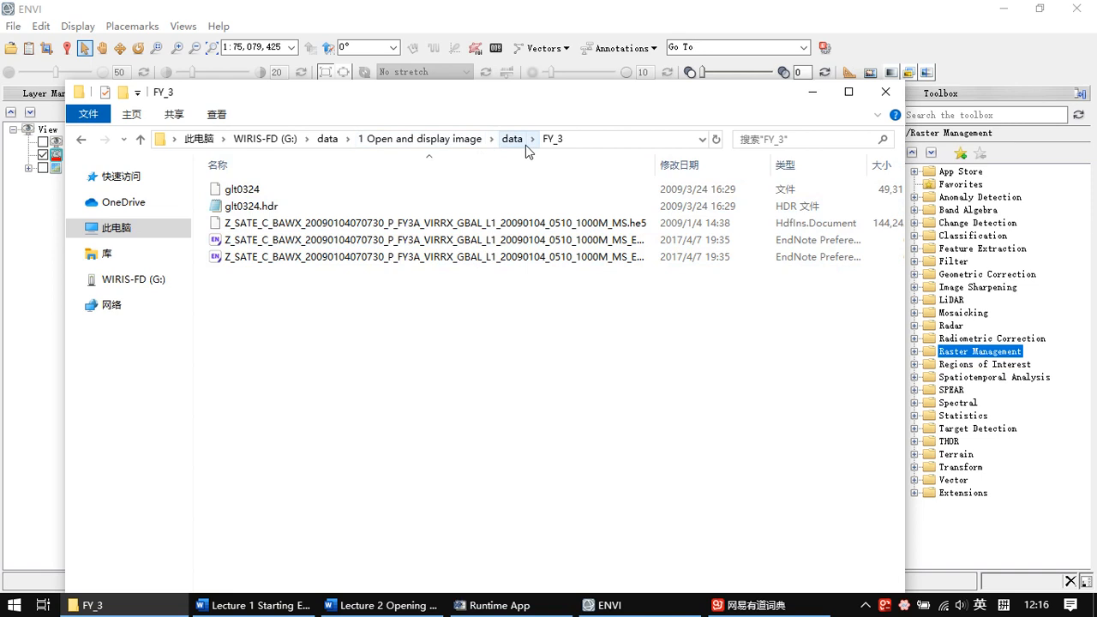
pyautogui.moveTo(655, 165); pyautogui.dragTo(807, 169)
pyautogui.click(643, 224)
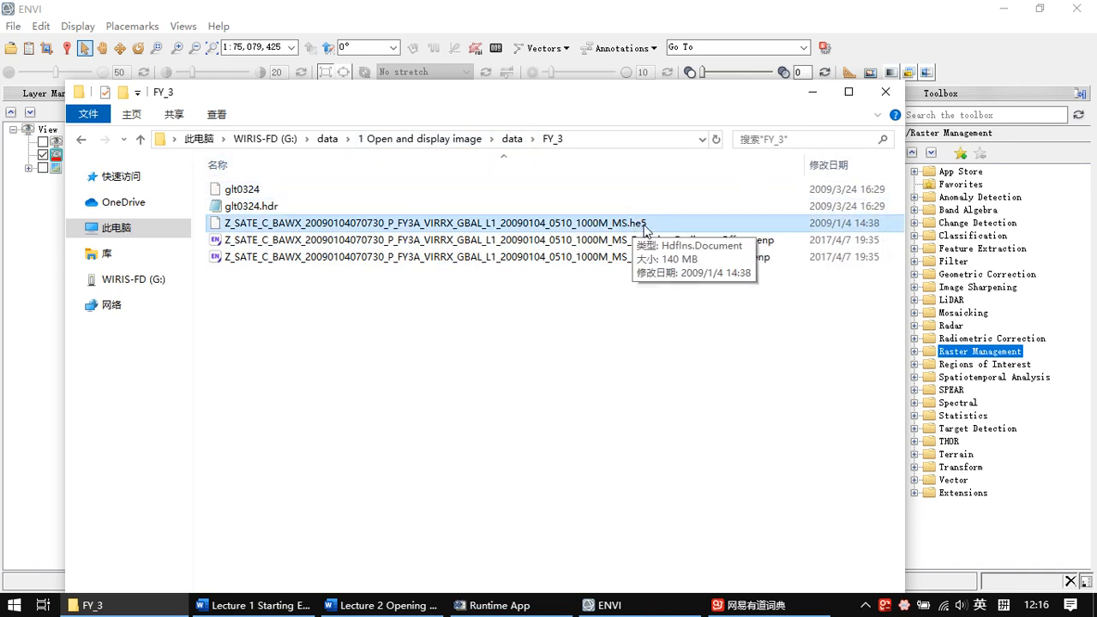
# View the FY_3 file list in a maximized window with all columns fitted to their contents, and return to the data folder
pyautogui.rightClick(642, 167)
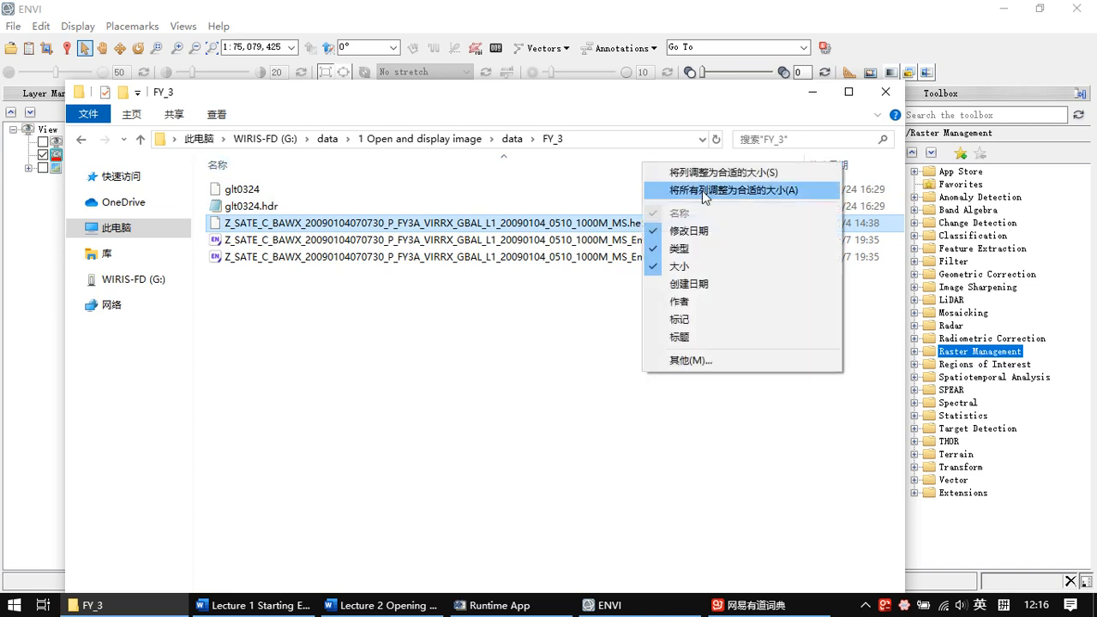
pyautogui.click(704, 191)
pyautogui.click(848, 91)
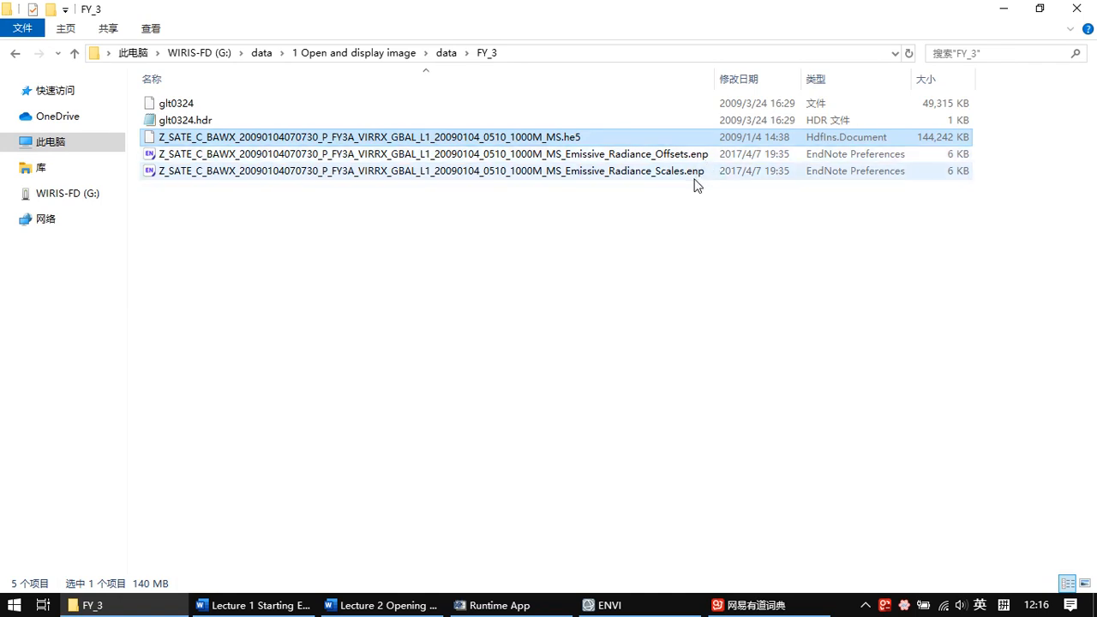
pyautogui.click(448, 59)
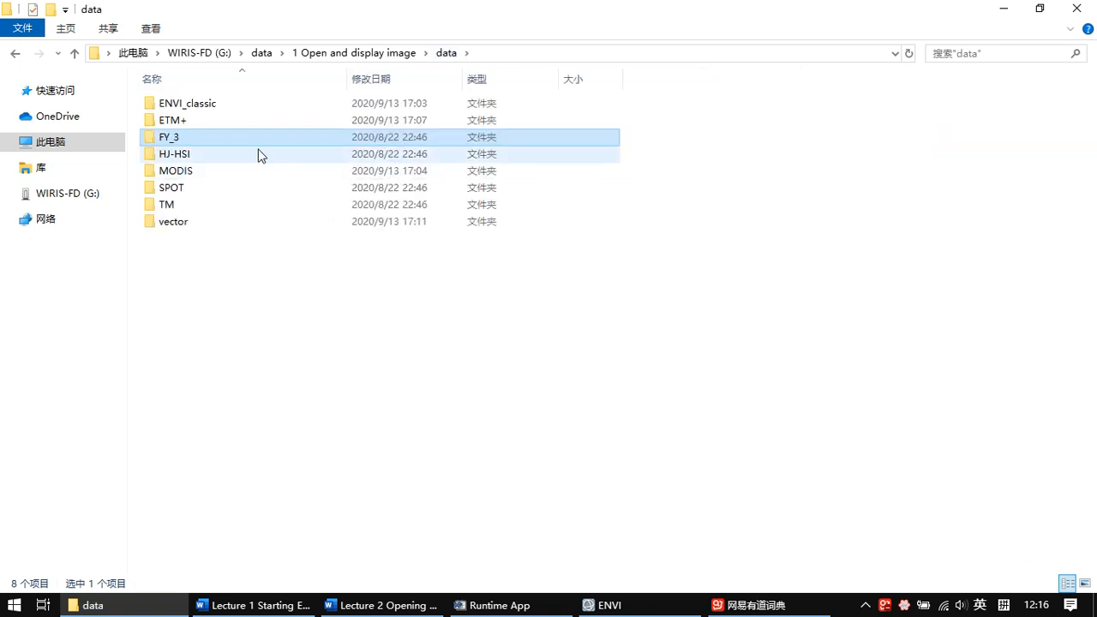
# Open the HJ-HSI subfolder, examine its files including the .H5 image file, and return to the data folder
pyautogui.click(259, 154)
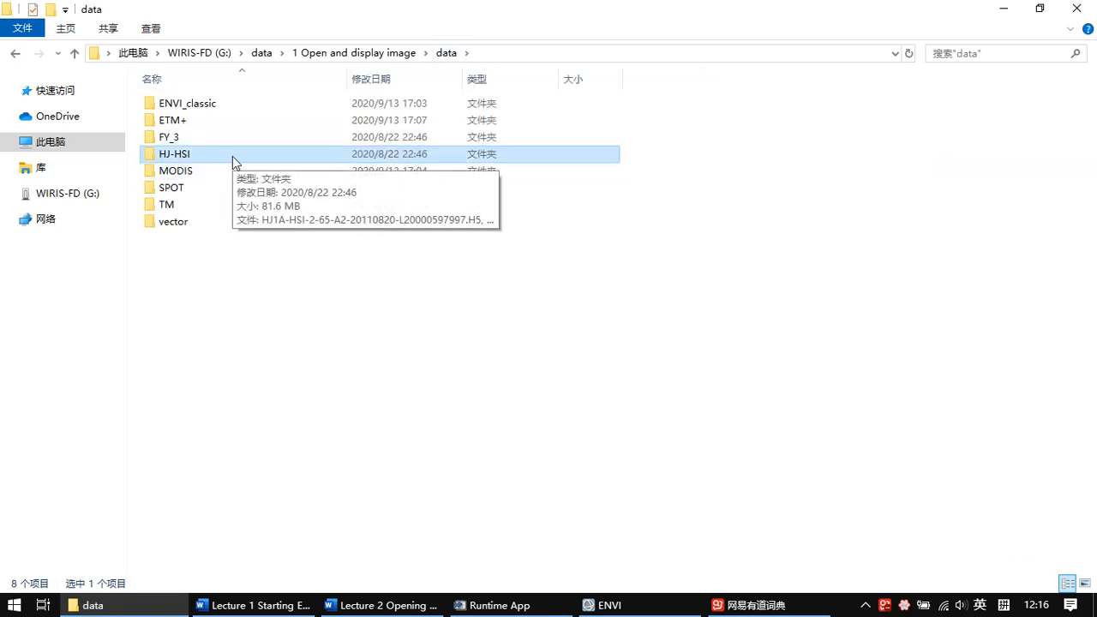
pyautogui.doubleClick(232, 156)
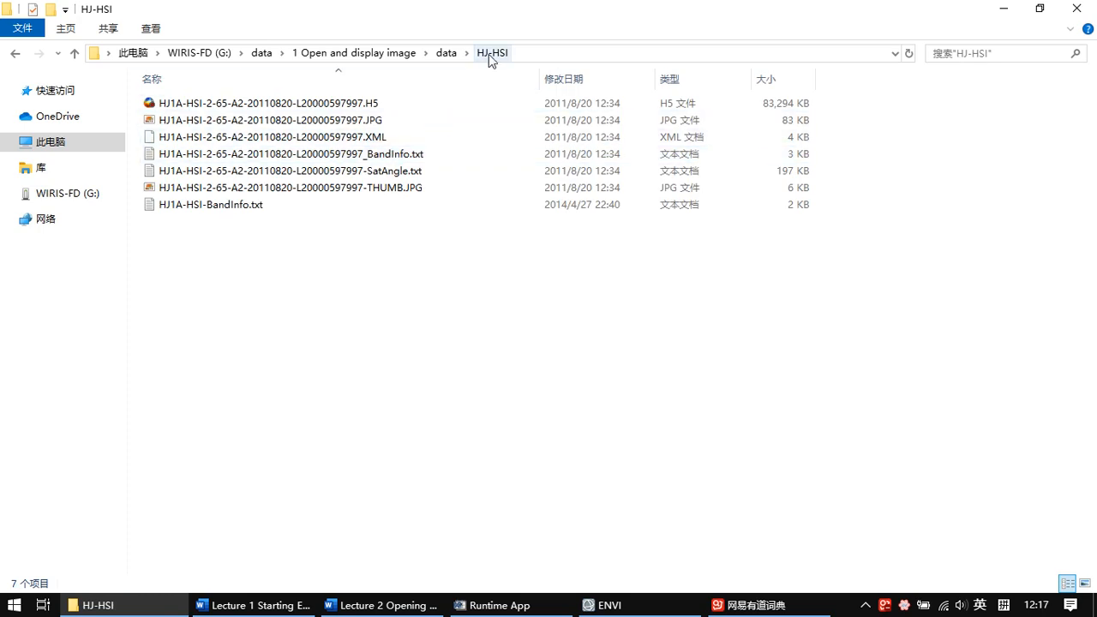
pyautogui.click(368, 105)
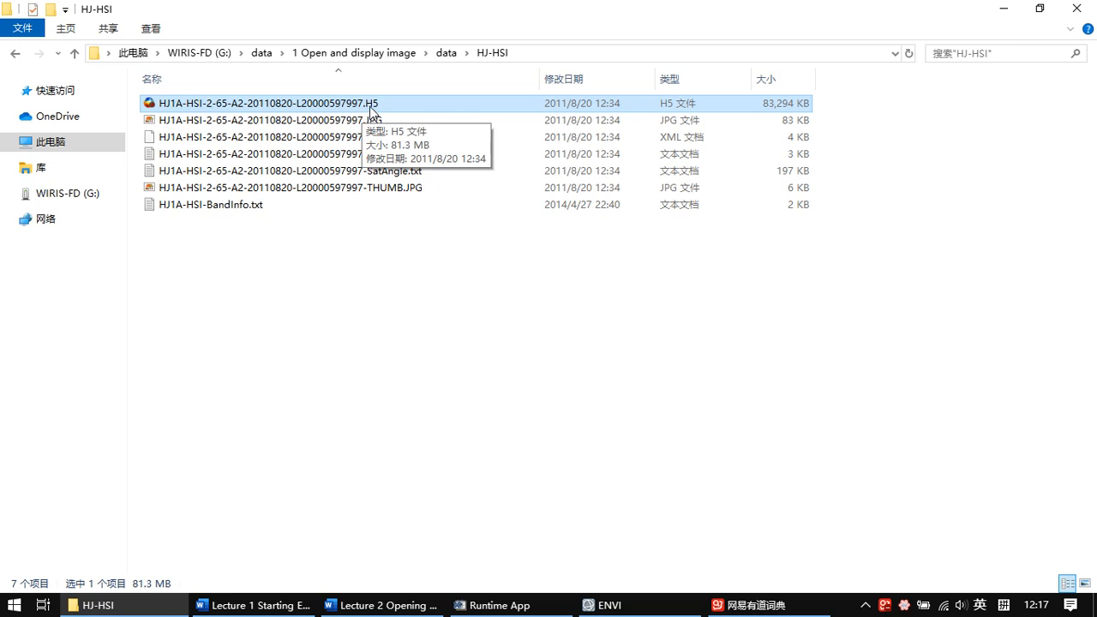
pyautogui.click(444, 53)
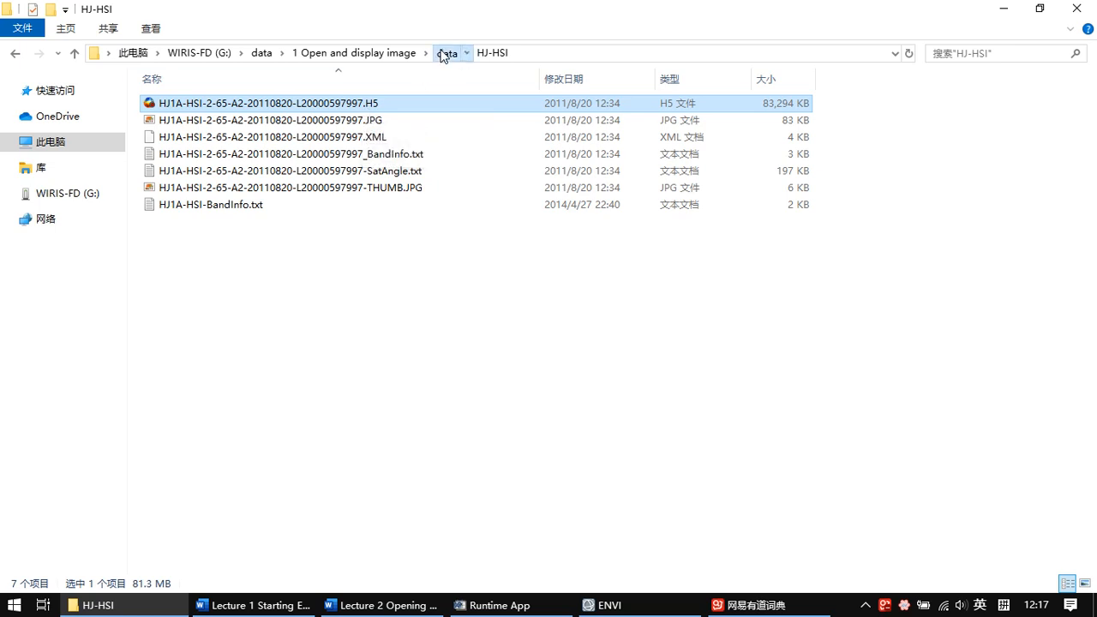
# Examine the MODIS subfolder's HDF files with the name column widened to show full file names, and return to the data folder
pyautogui.click(243, 180)
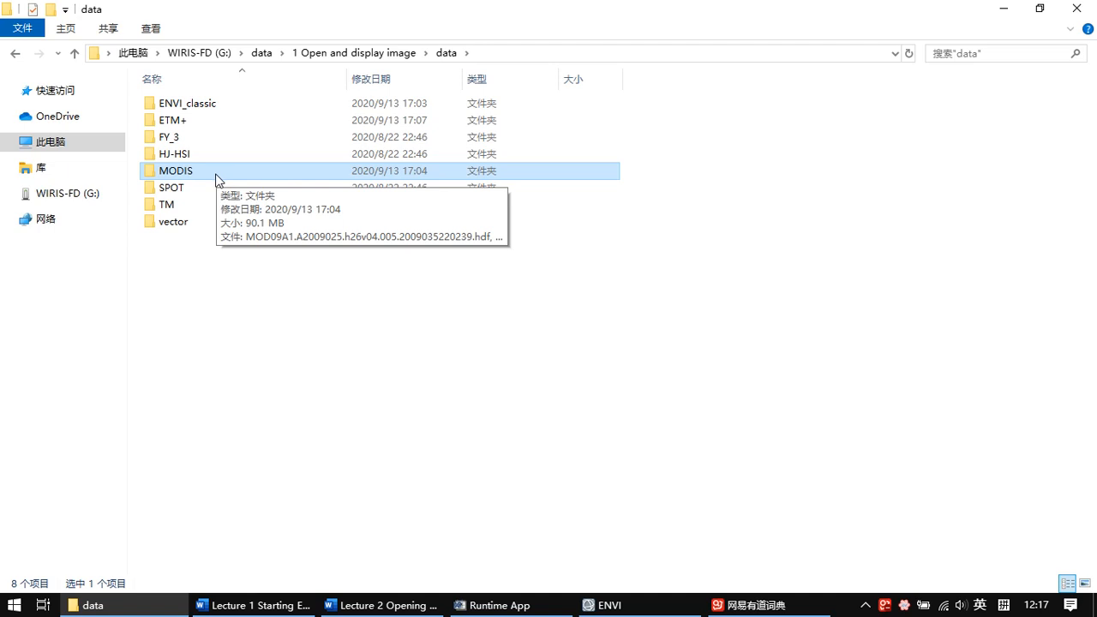
pyautogui.doubleClick(216, 178)
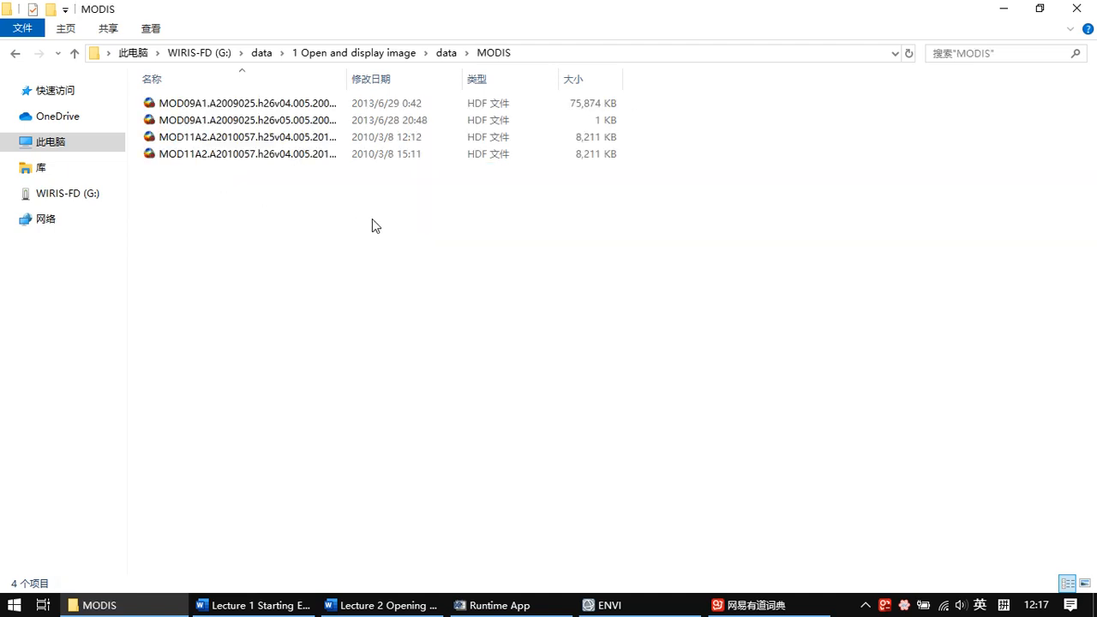
pyautogui.moveTo(352, 76); pyautogui.dragTo(477, 79)
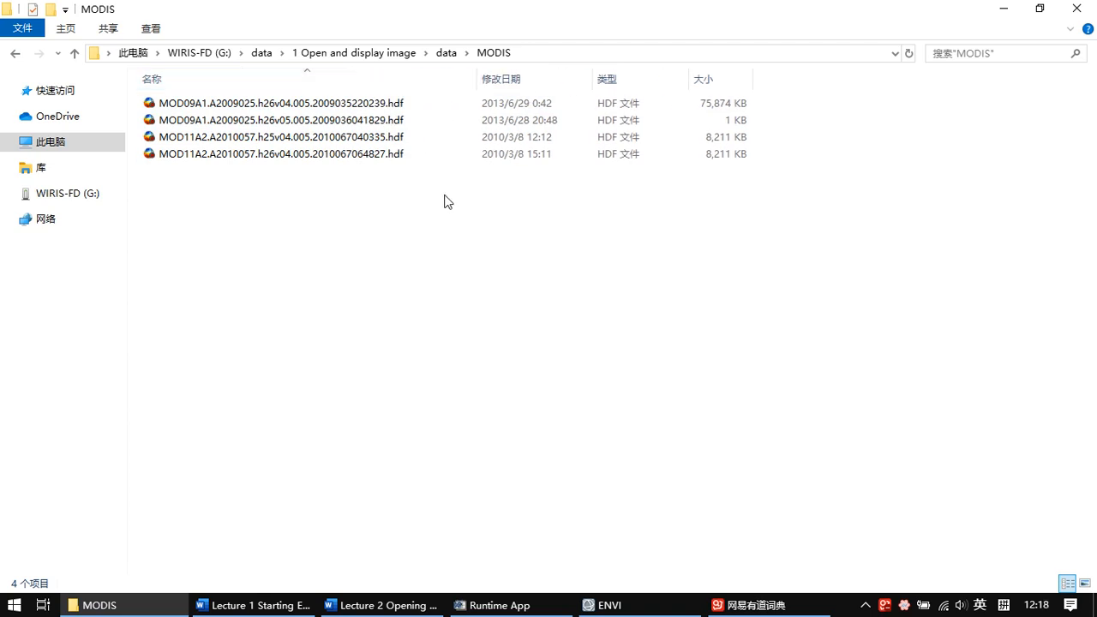
pyautogui.click(409, 110)
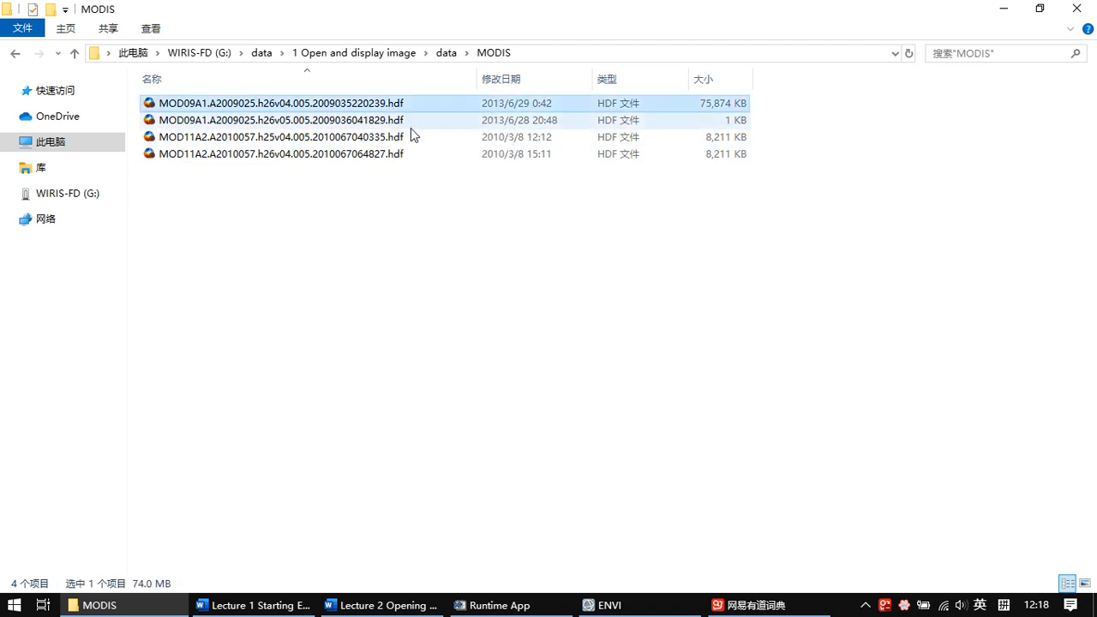
pyautogui.click(410, 126)
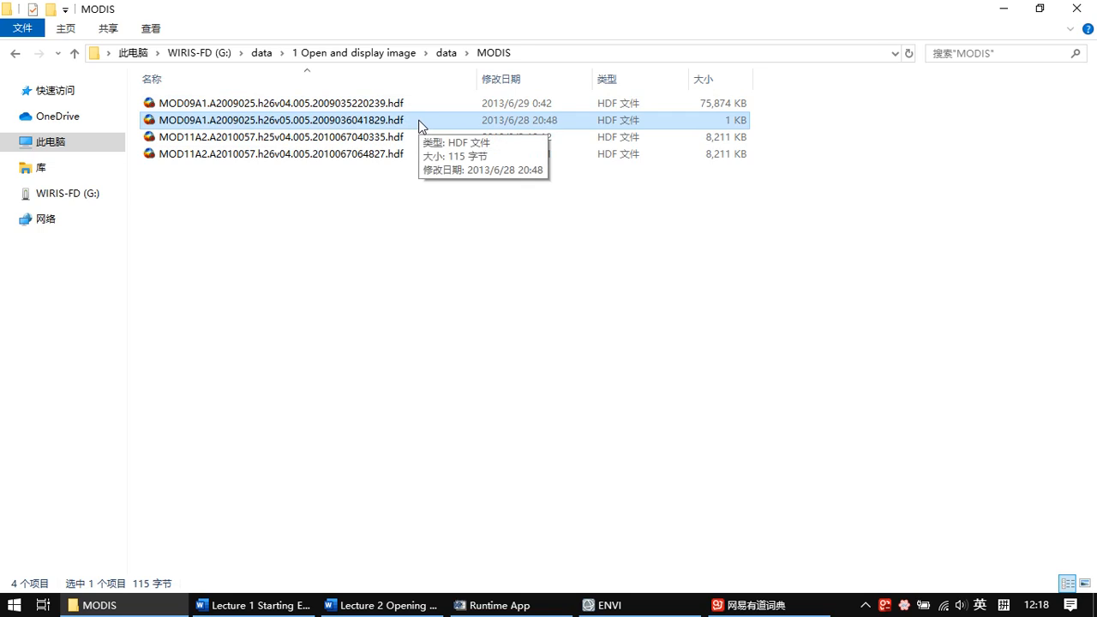
pyautogui.click(413, 105)
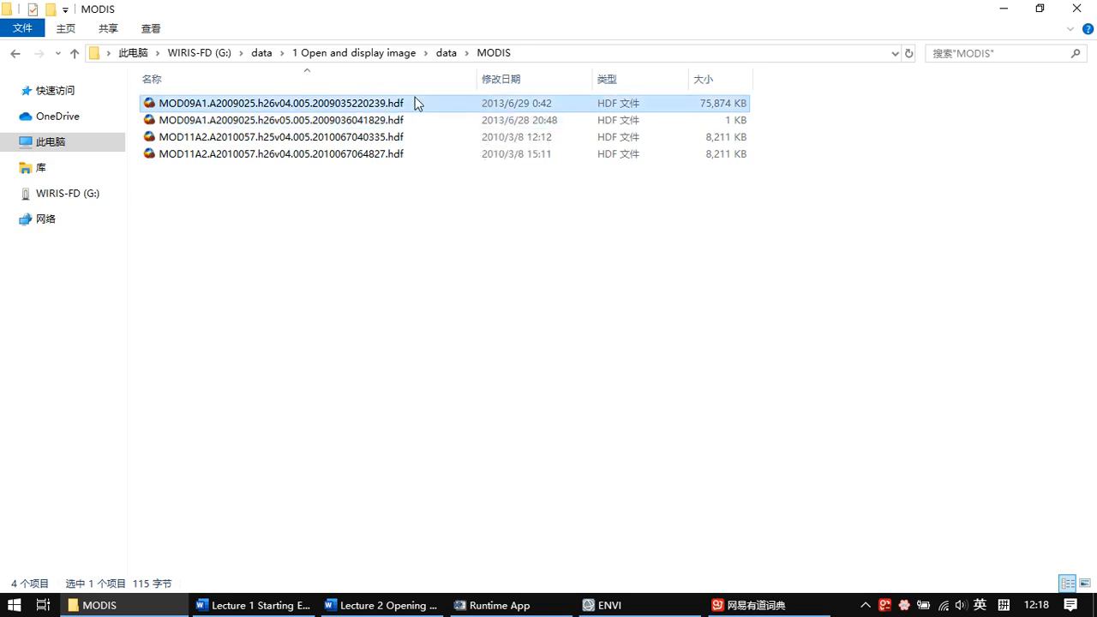
pyautogui.click(447, 52)
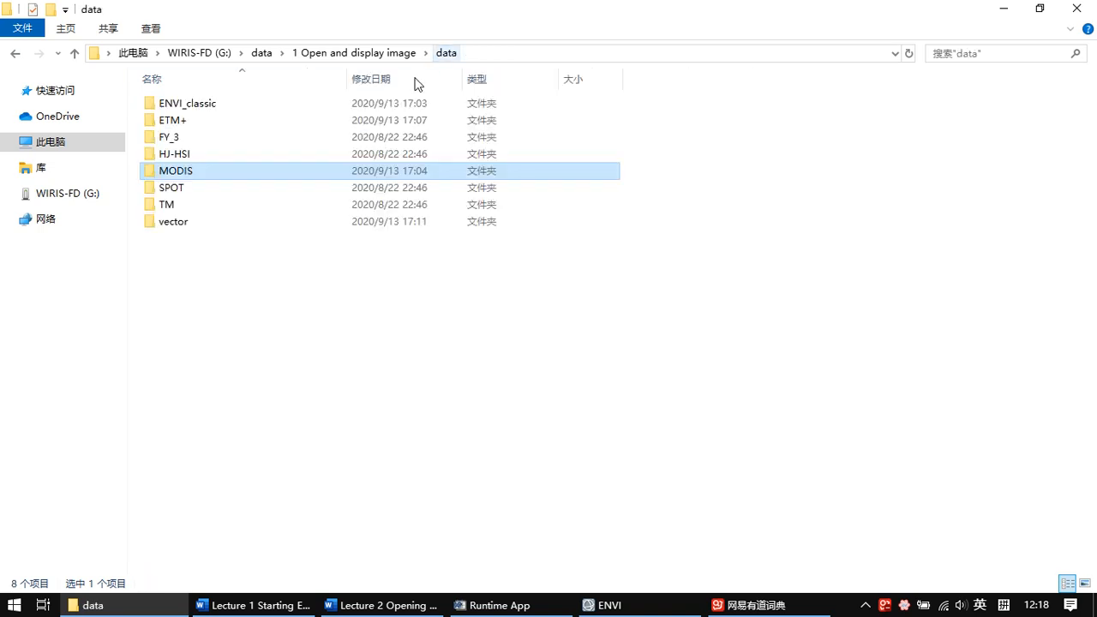
# Open the SPOT-NDVI folder inside the SPOT subfolder
pyautogui.click(265, 199)
pyautogui.doubleClick(265, 198)
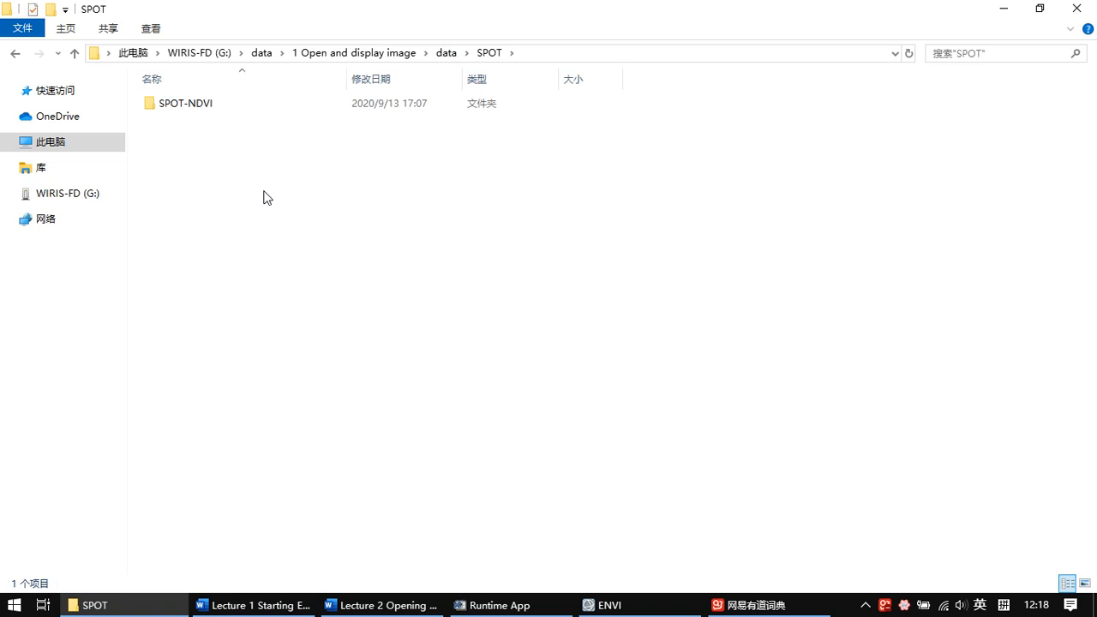
pyautogui.doubleClick(290, 105)
# Compare the 0001_NDV.HDF and 0001_SM.HDF files in the SPOT-NDVI folder and return to the data folder
pyautogui.click(289, 122)
pyautogui.click(249, 208)
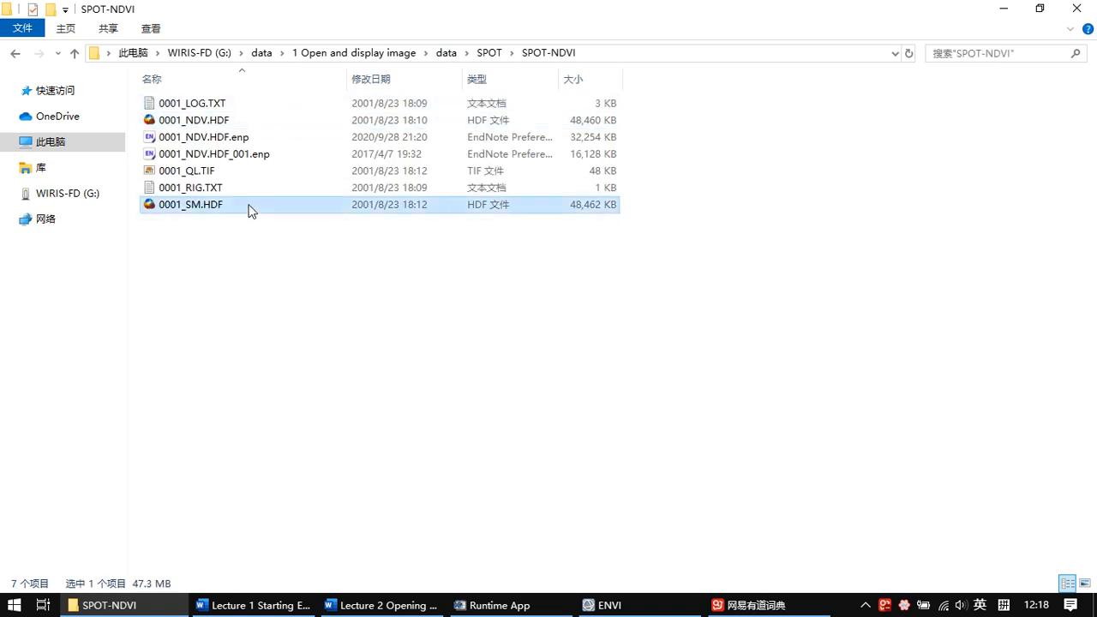
pyautogui.click(259, 126)
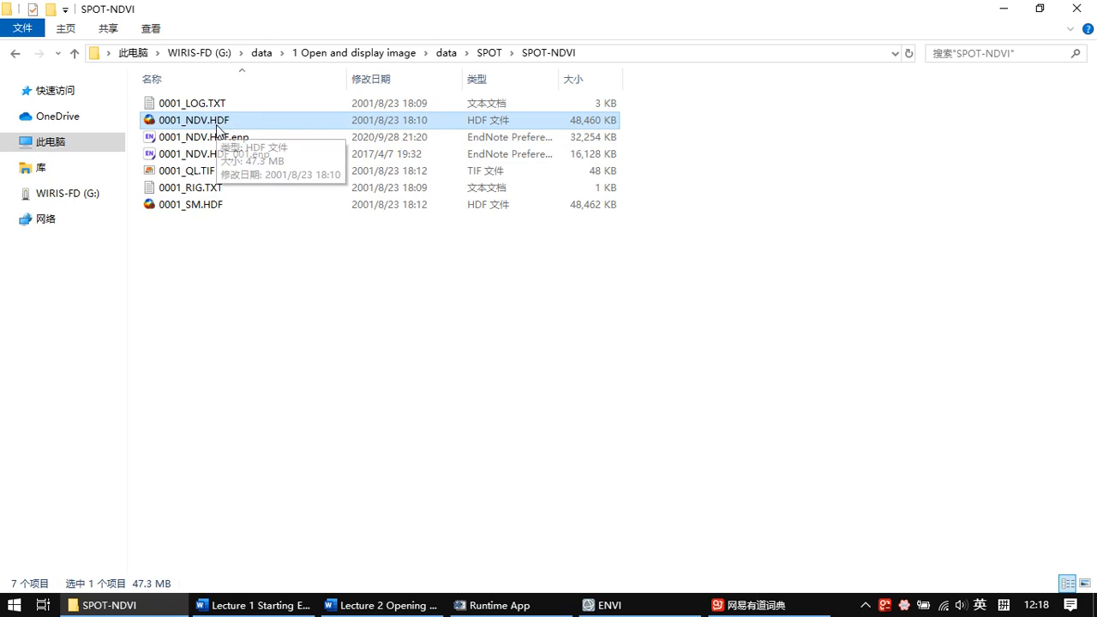
pyautogui.click(225, 206)
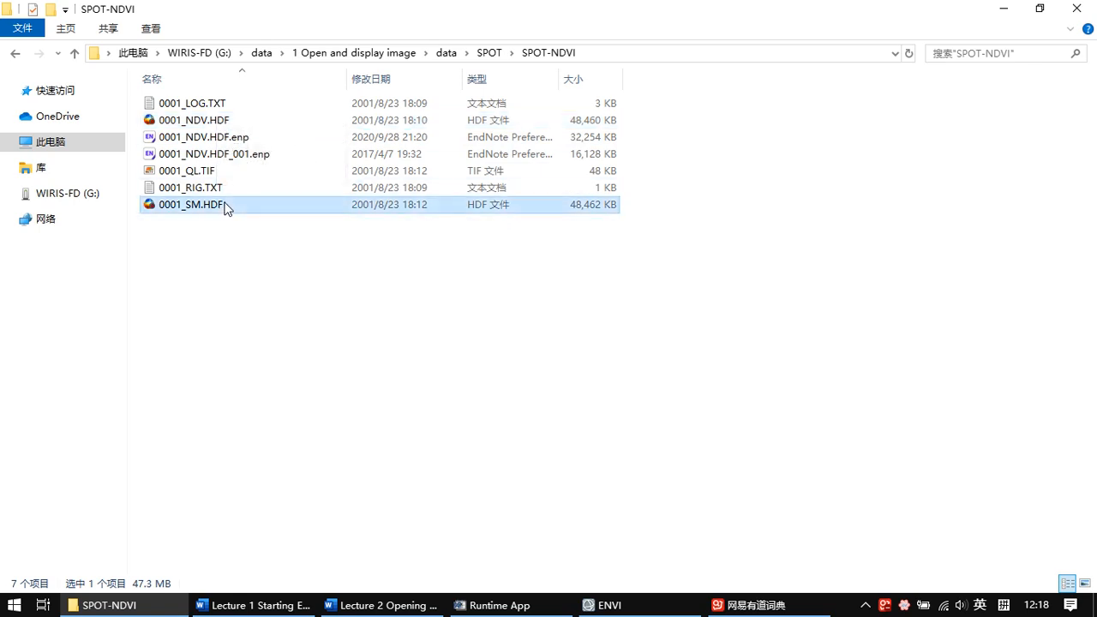
pyautogui.click(225, 126)
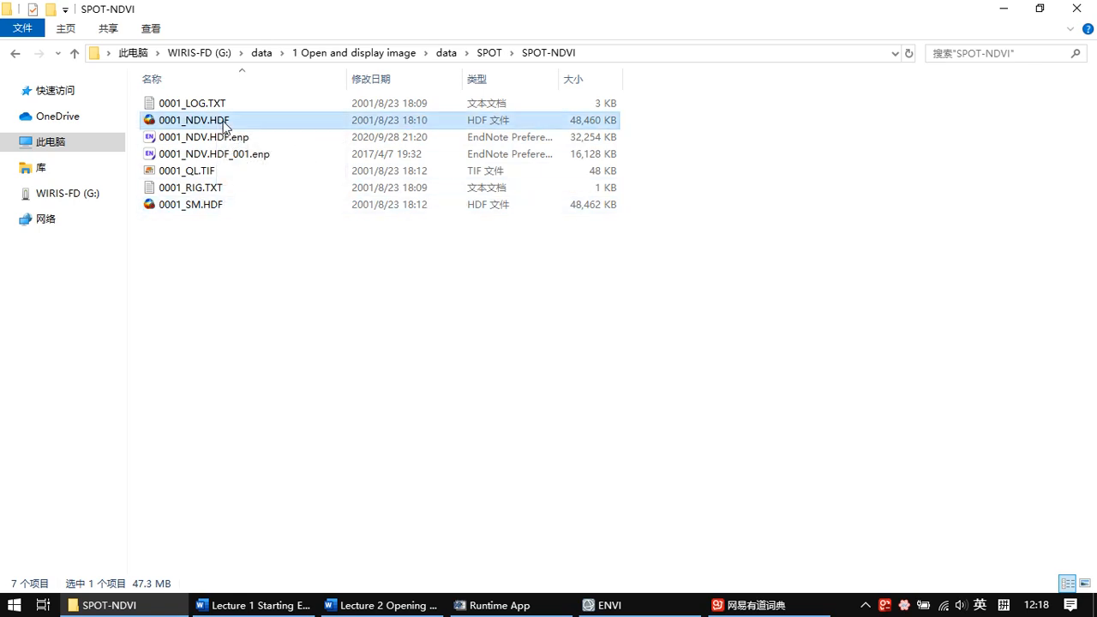
pyautogui.click(226, 208)
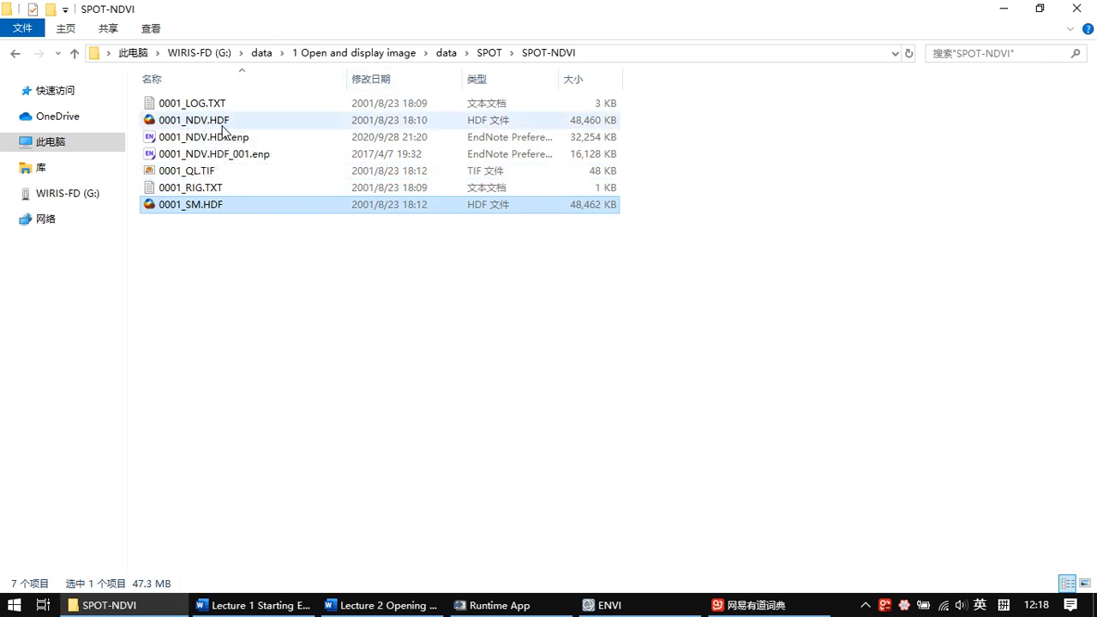
pyautogui.click(222, 125)
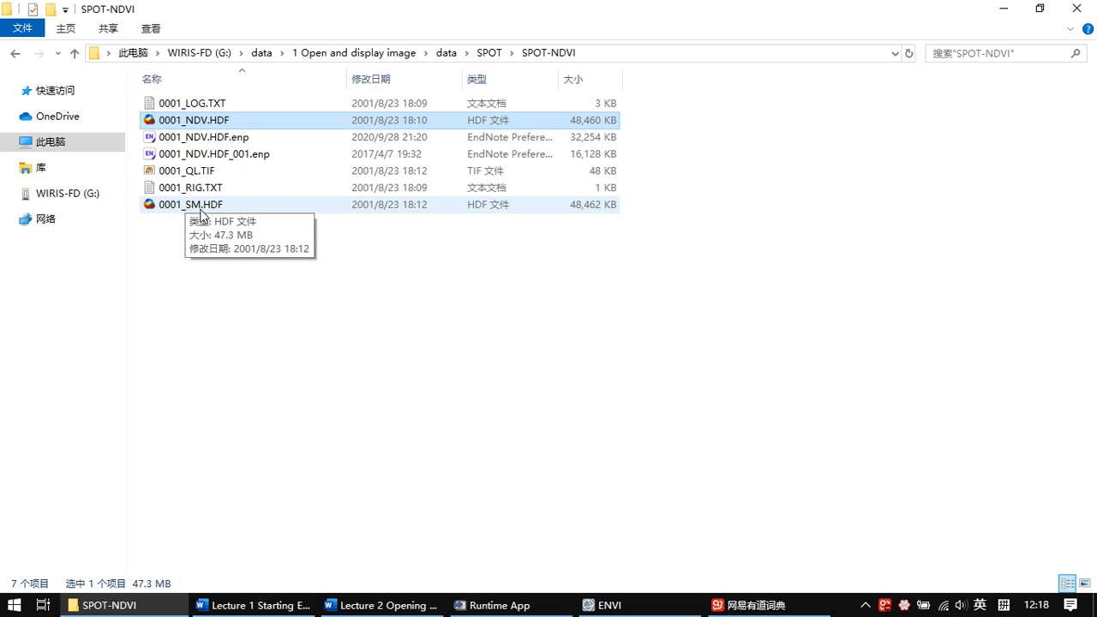
pyautogui.click(200, 212)
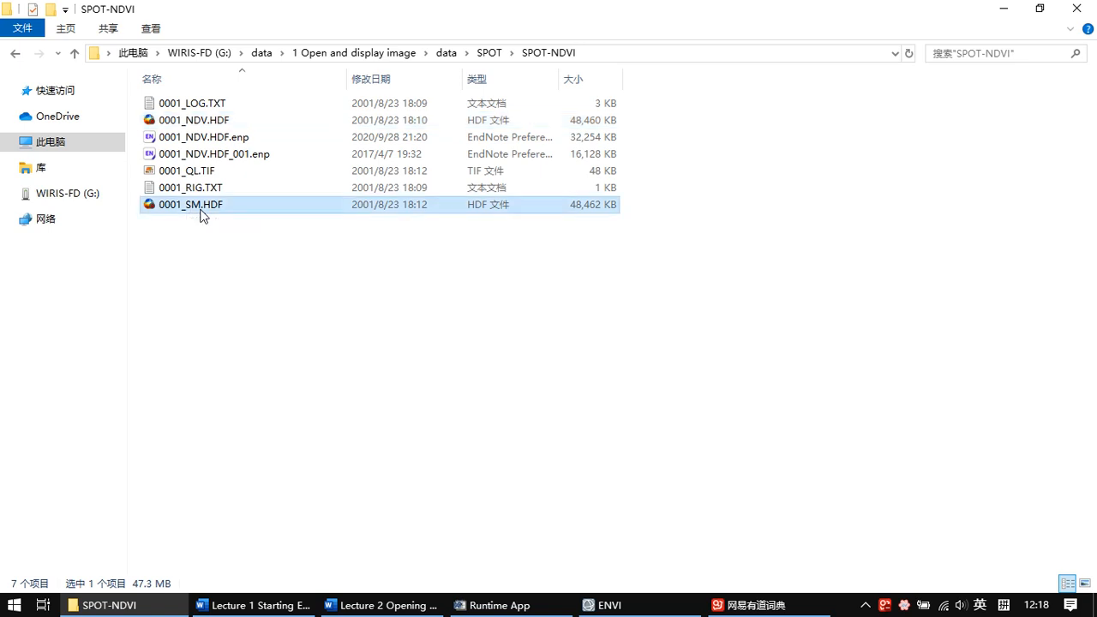
pyautogui.click(491, 54)
pyautogui.click(446, 53)
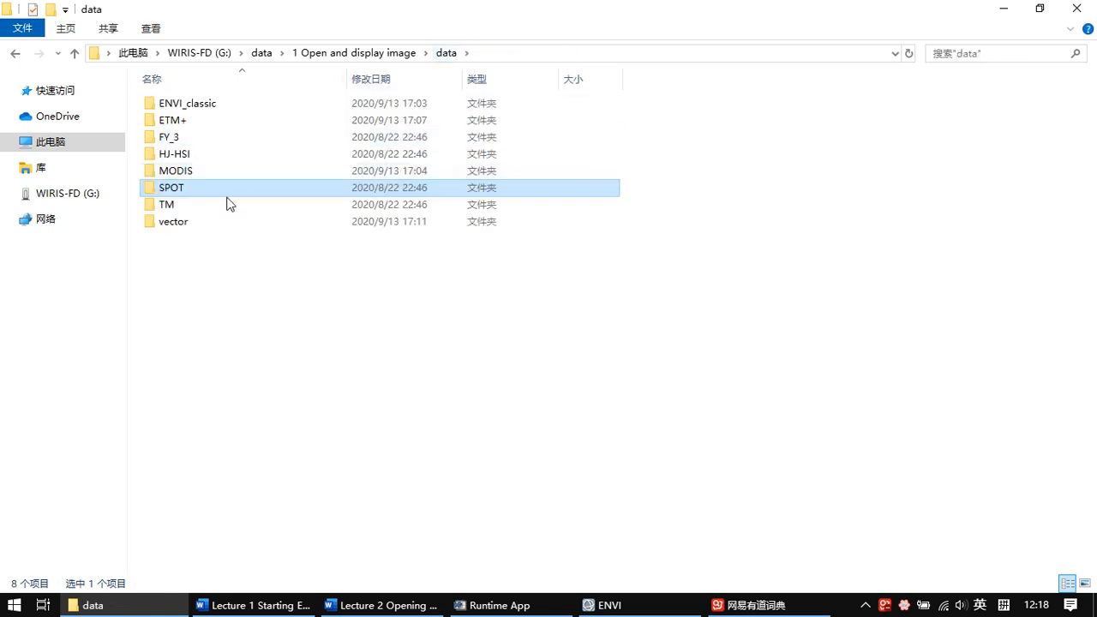
# Examine the band .dat files in the TM subfolder's SCENE01 folder and return to the data folder
pyautogui.doubleClick(227, 208)
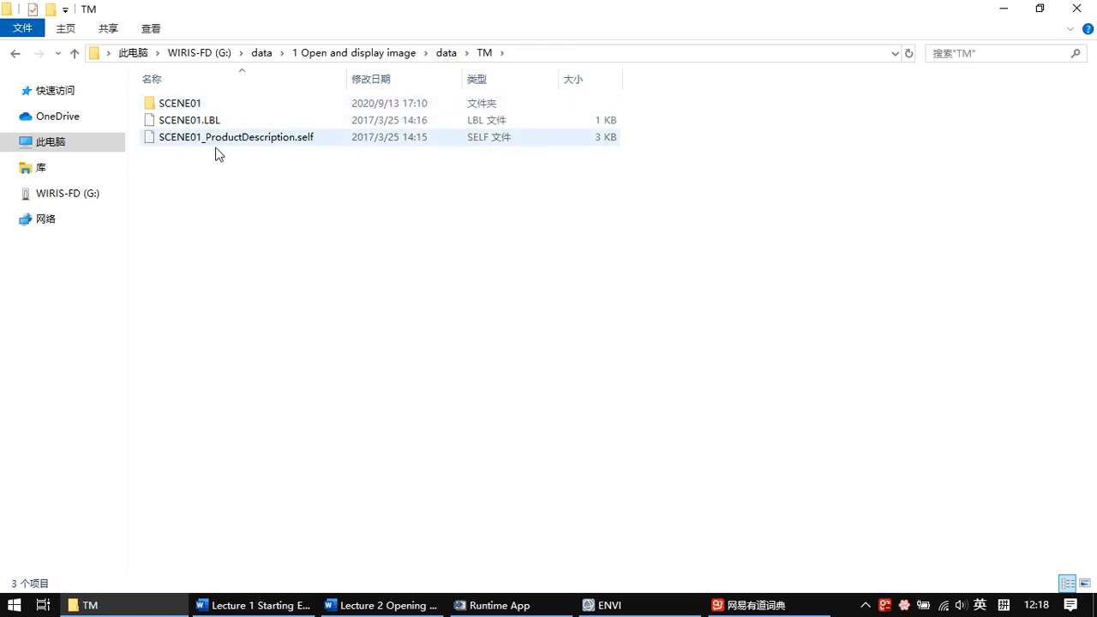
pyautogui.doubleClick(243, 103)
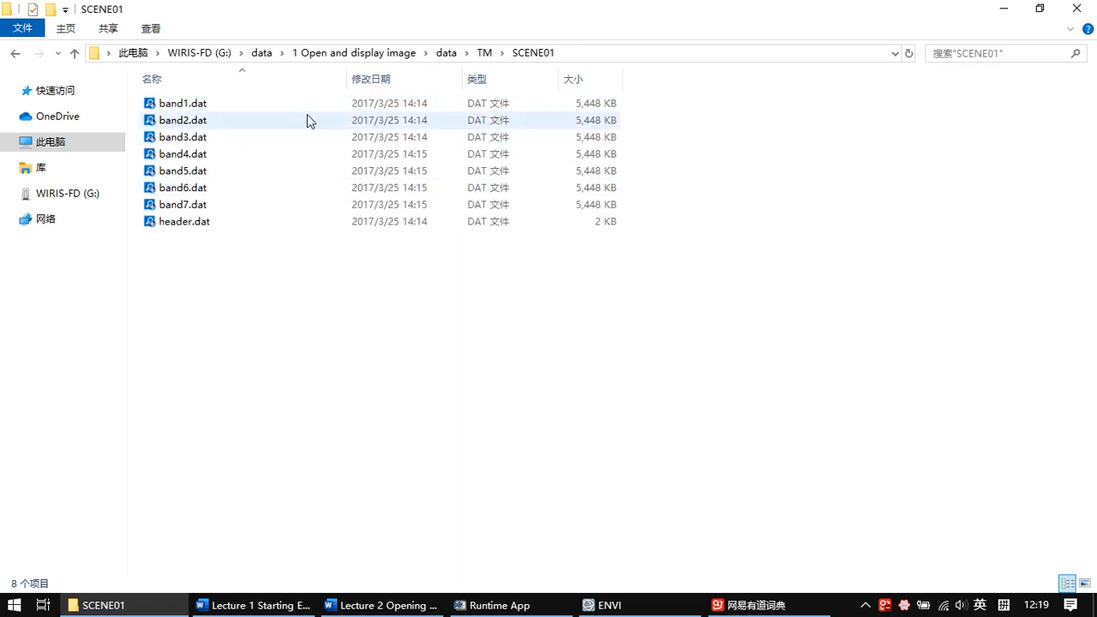
pyautogui.click(257, 176)
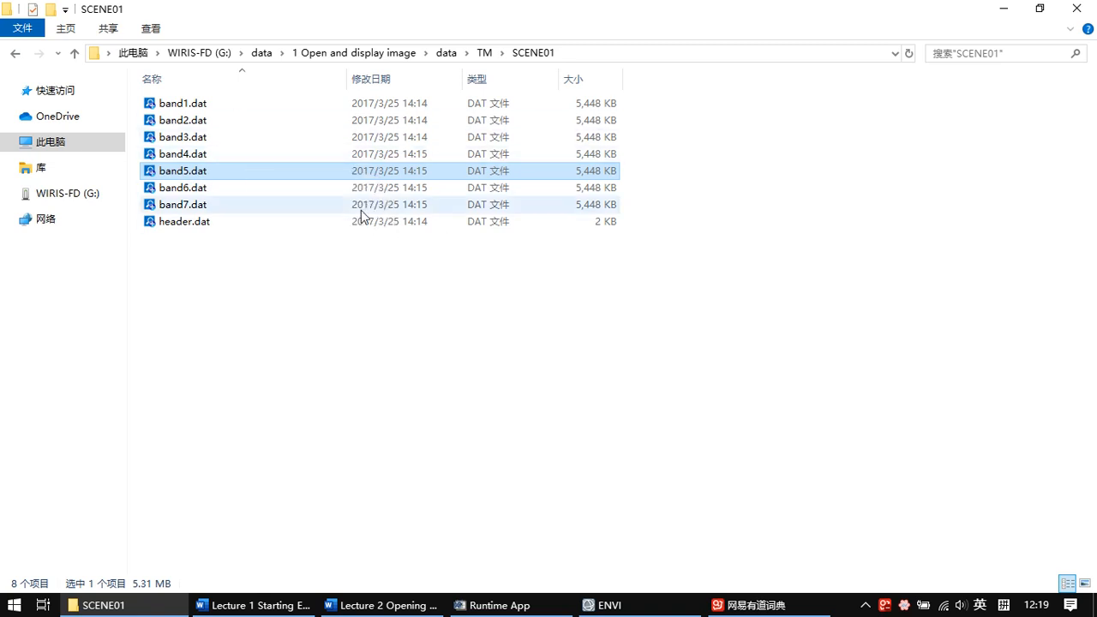
pyautogui.click(485, 52)
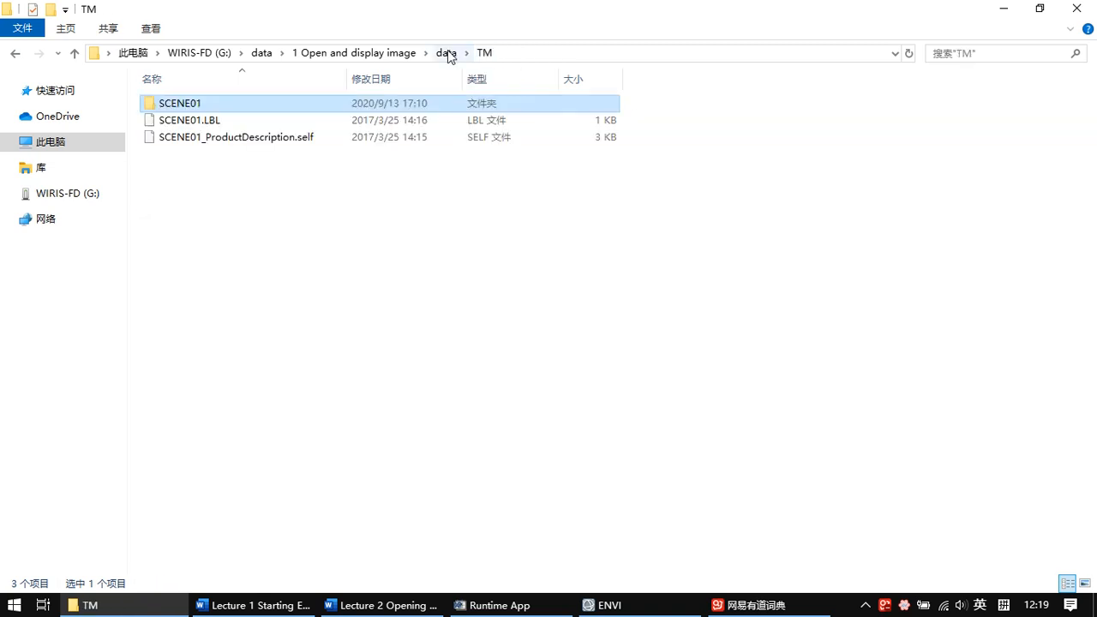
pyautogui.click(447, 54)
# Examine the states.shp, roads.shp and cities.shp files in the vector subfolder, and return to the data folder
pyautogui.click(221, 223)
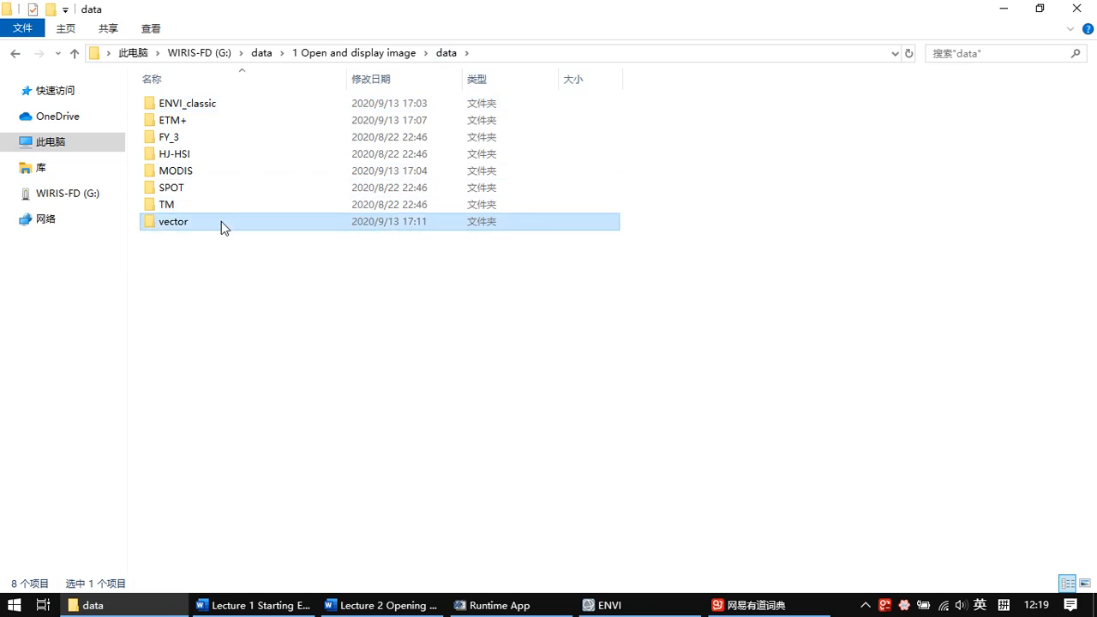
pyautogui.doubleClick(221, 221)
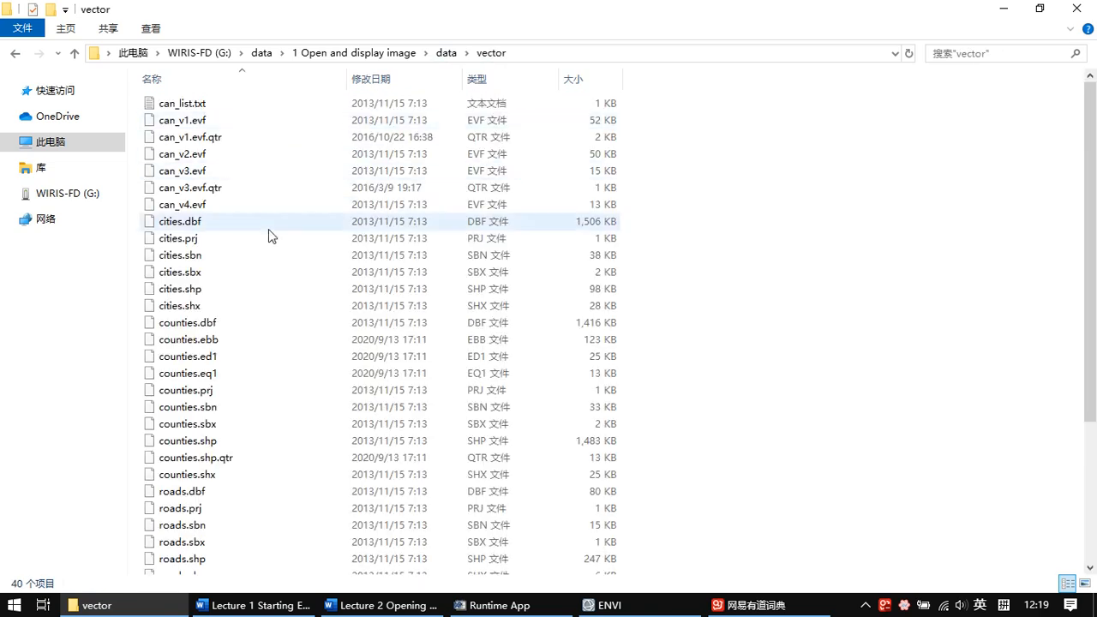
pyautogui.scroll(-4, 266, 184)
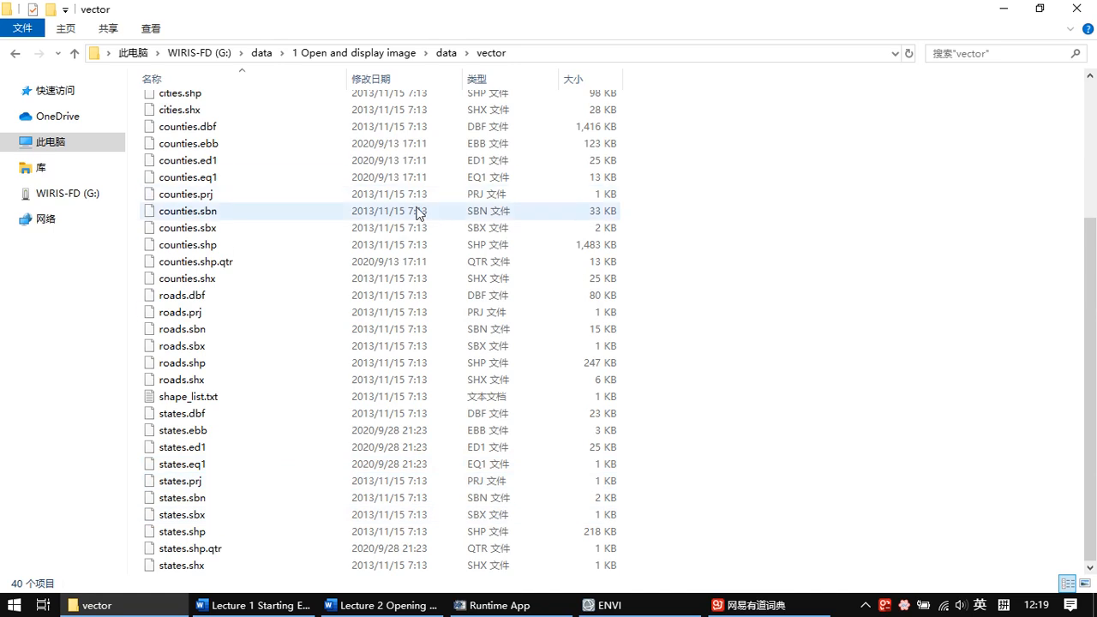
pyautogui.click(221, 533)
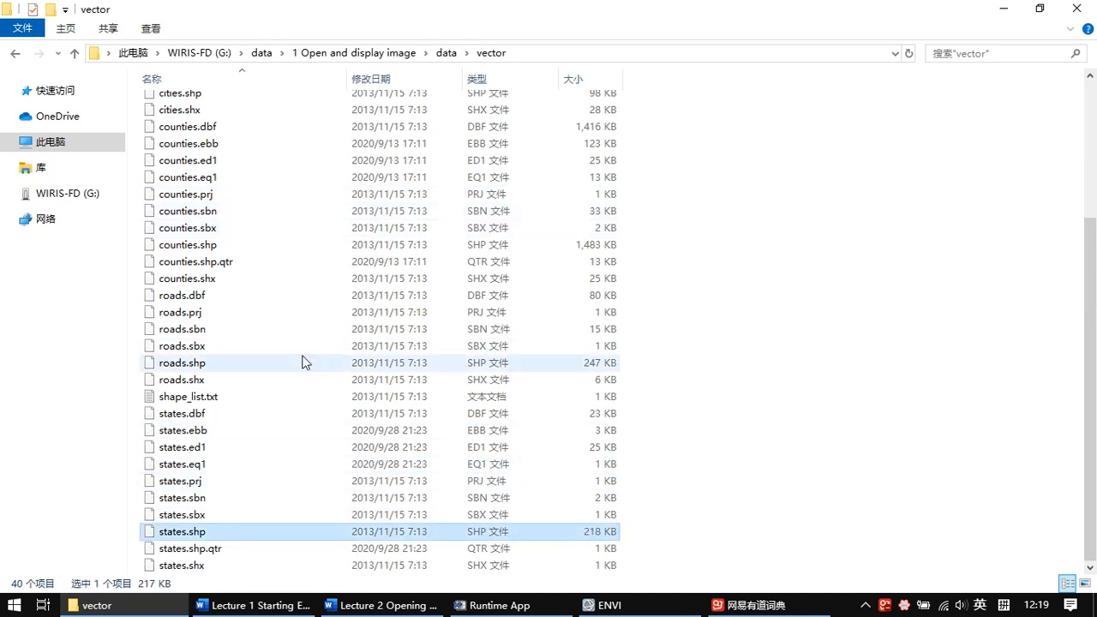
pyautogui.click(249, 367)
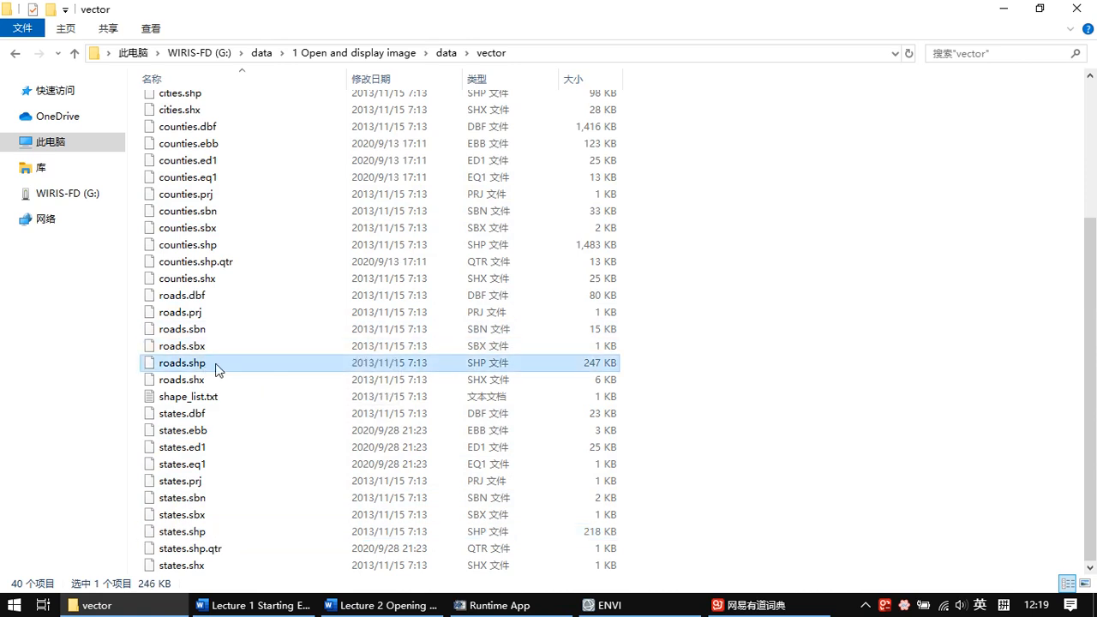
pyautogui.scroll(2, 276, 317)
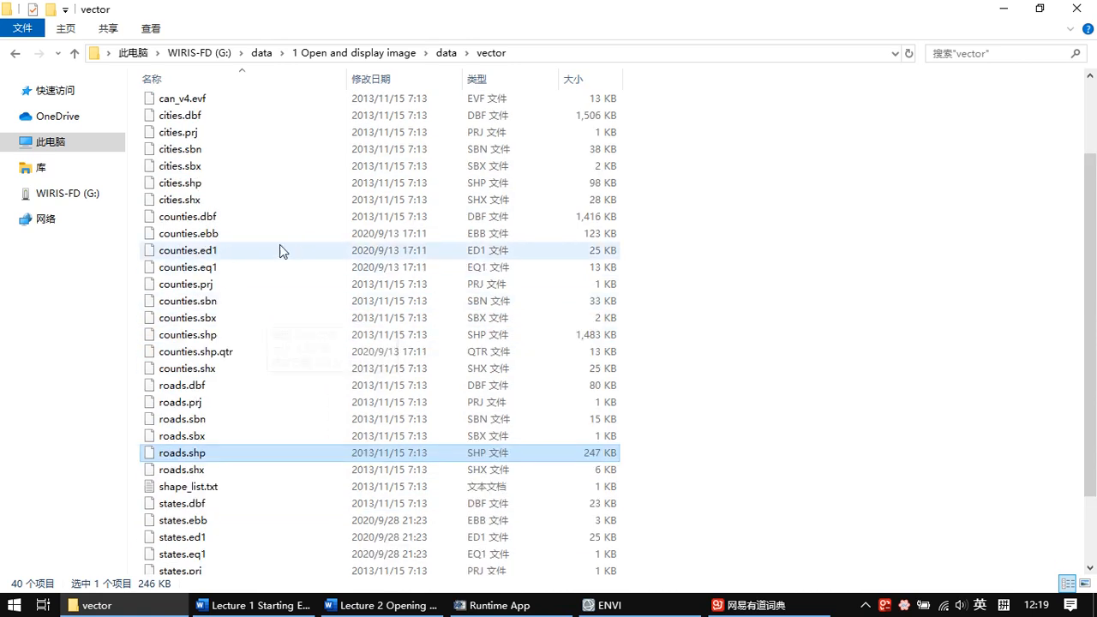
pyautogui.click(220, 182)
pyautogui.click(446, 53)
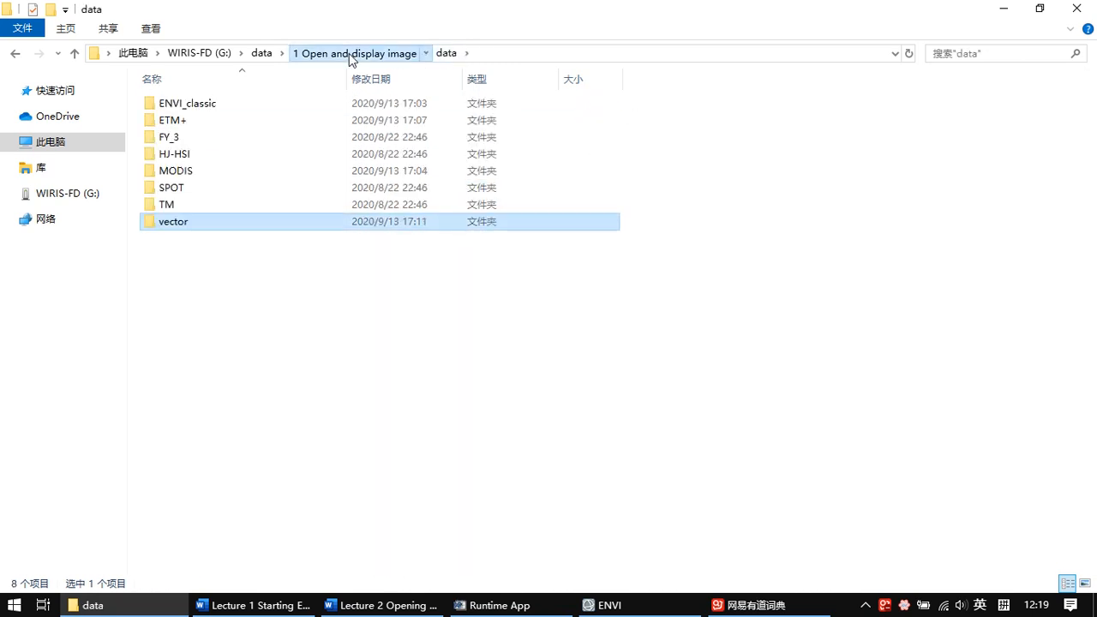
pyautogui.click(350, 55)
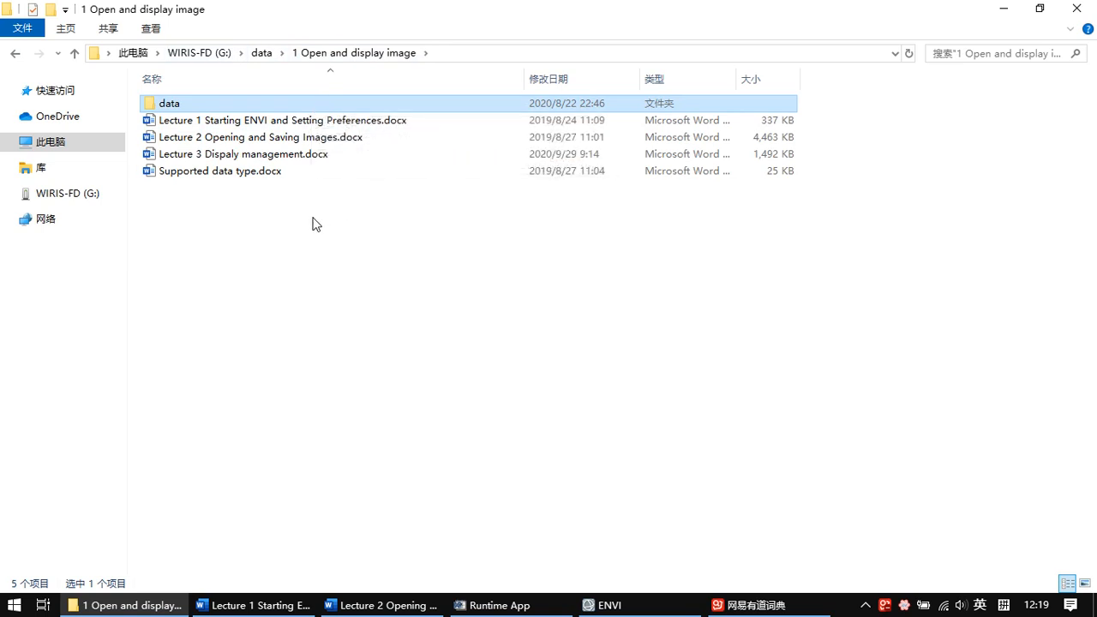
pyautogui.doubleClick(362, 110)
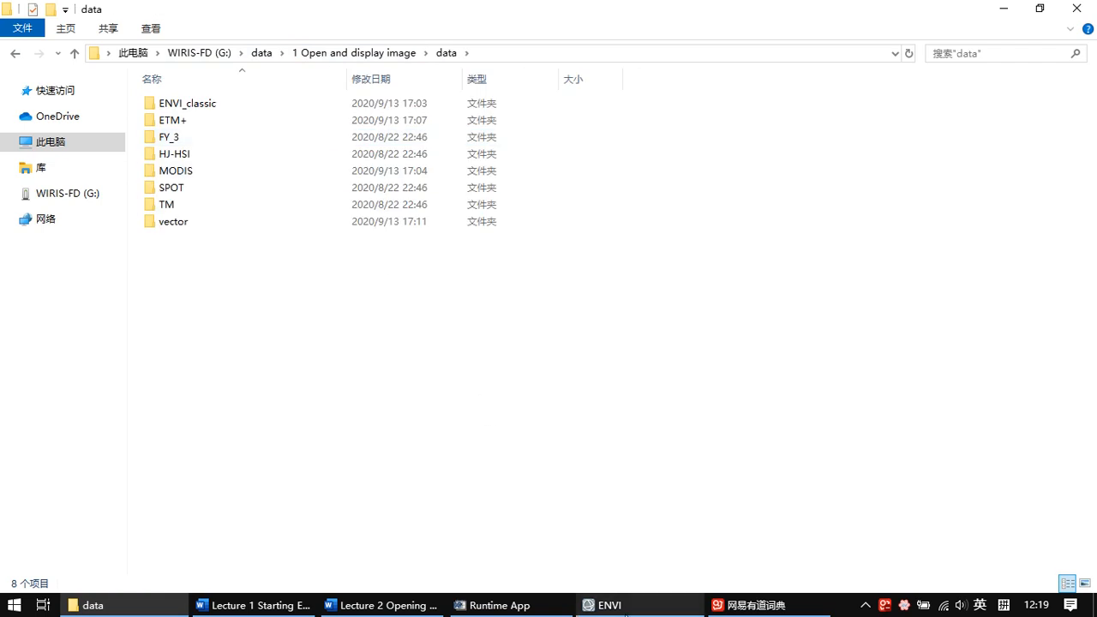
# Switch to ENVI and hide the states.shp layer in the view
pyautogui.click(624, 613)
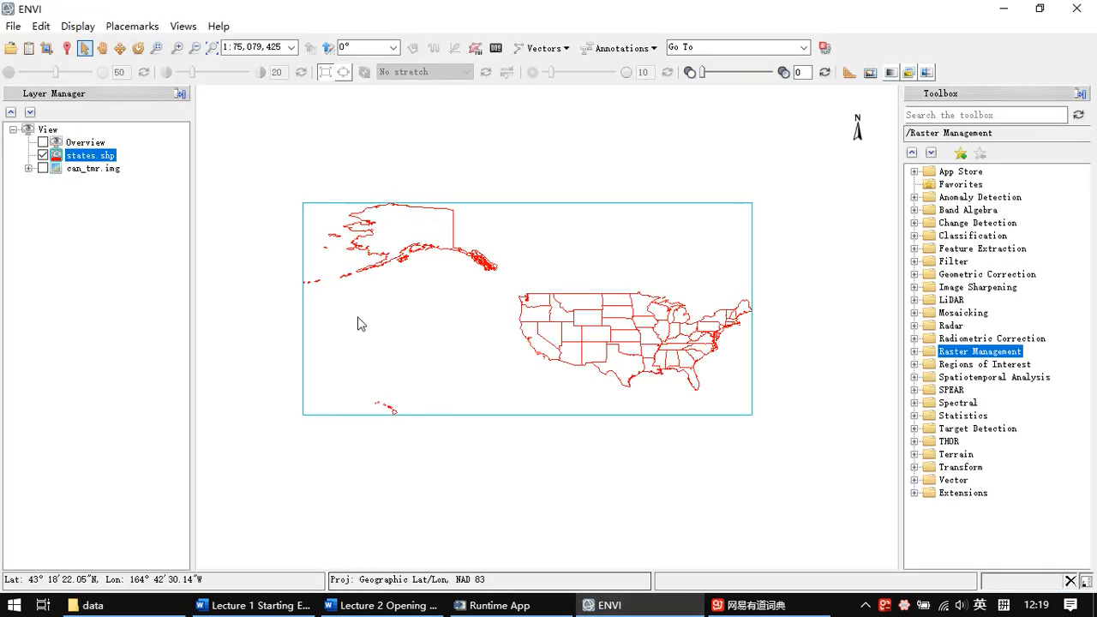
pyautogui.click(43, 155)
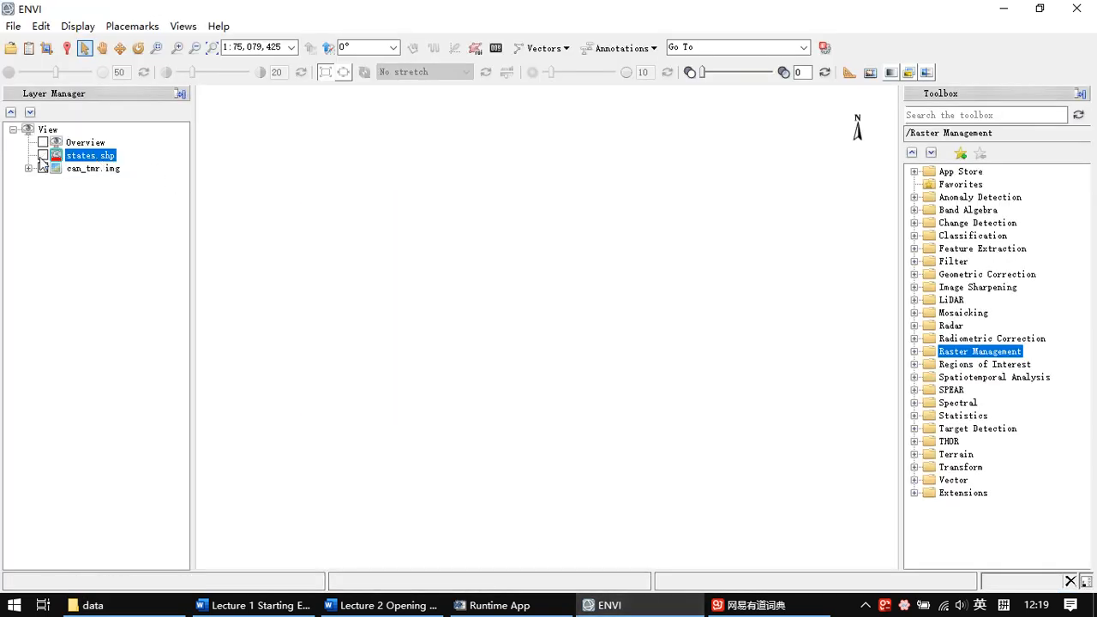
# Show and hide the states.shp and can_tmr.img layers in turn to view each one, leaving both hidden
pyautogui.click(43, 155)
pyautogui.click(43, 155)
pyautogui.click(43, 168)
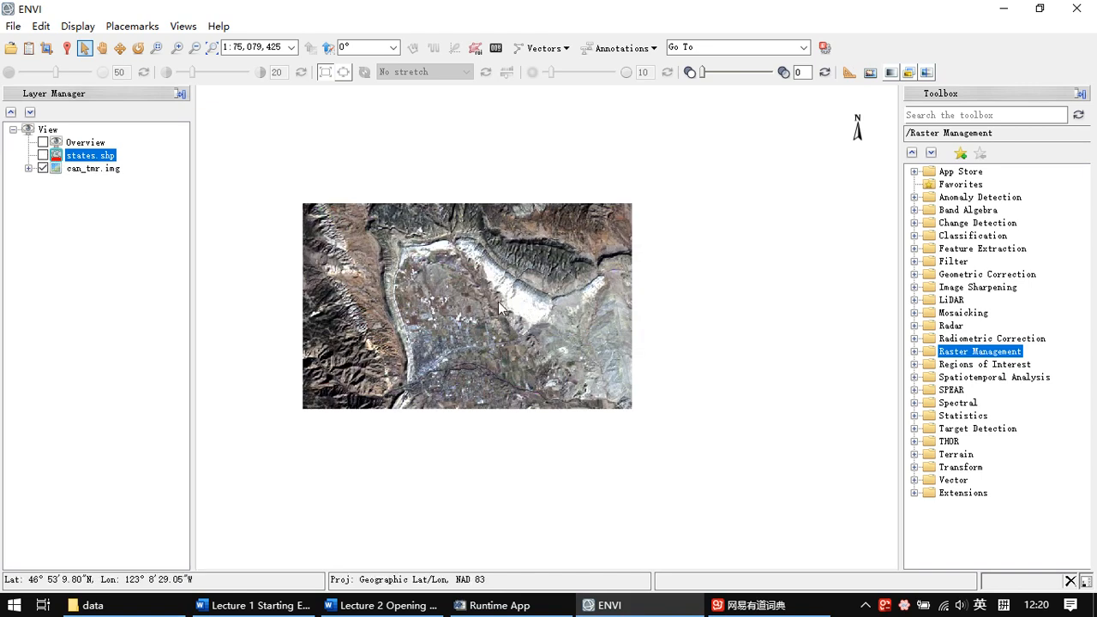
pyautogui.scroll(1, 533, 312)
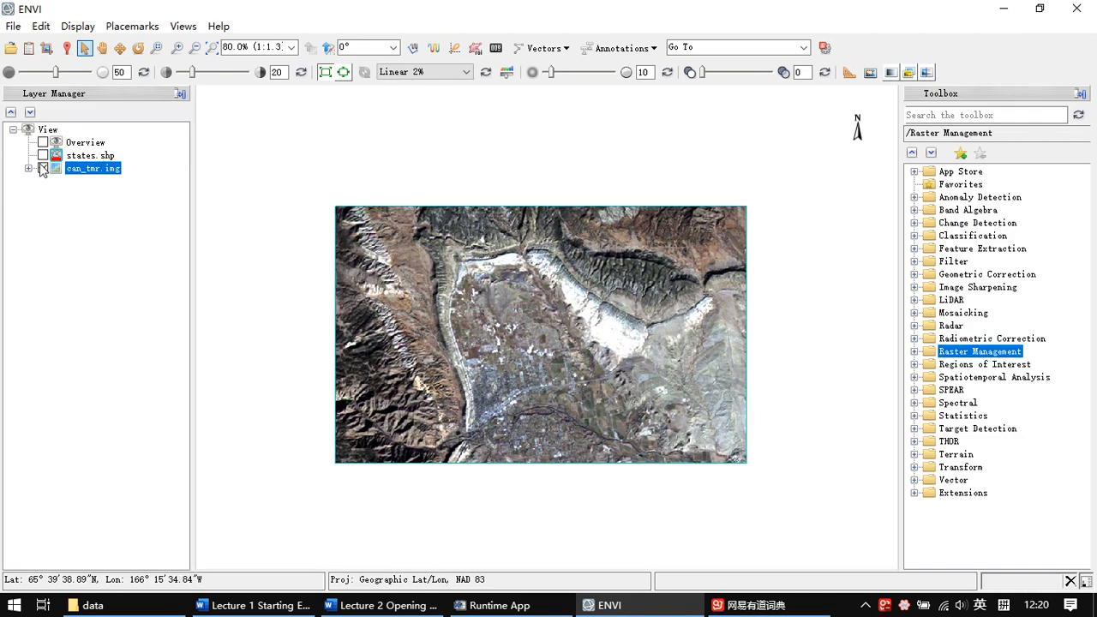
pyautogui.click(43, 168)
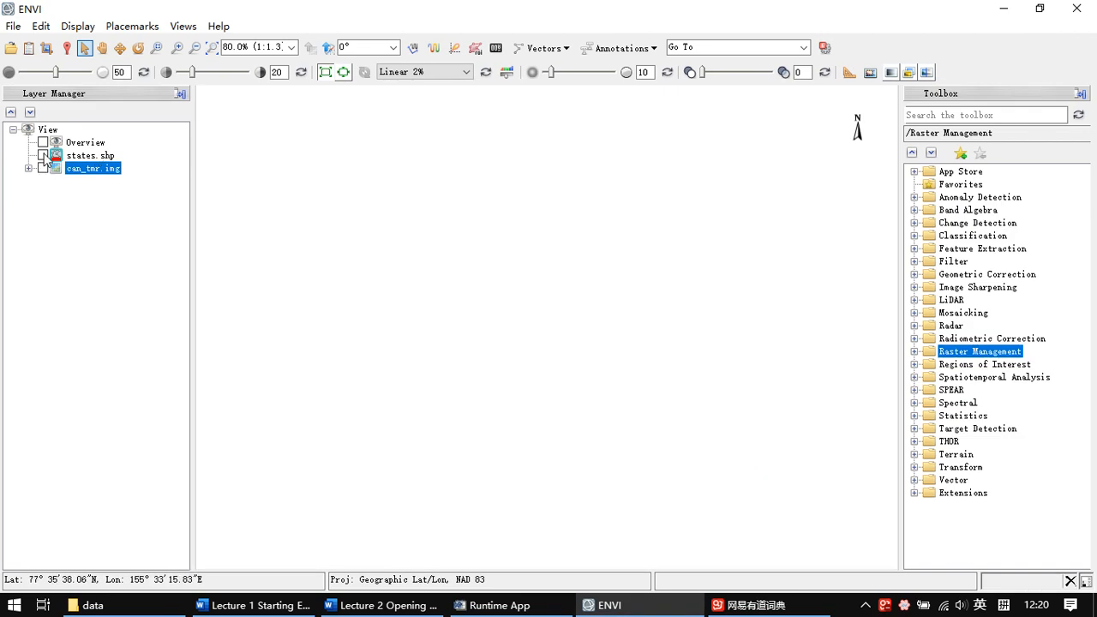
pyautogui.click(43, 155)
pyautogui.click(43, 155)
# Review the sensor and format options for opening data, including optical, radar, thermal, digital elevation and GIS formats
pyautogui.click(13, 26)
pyautogui.moveTo(57, 67)
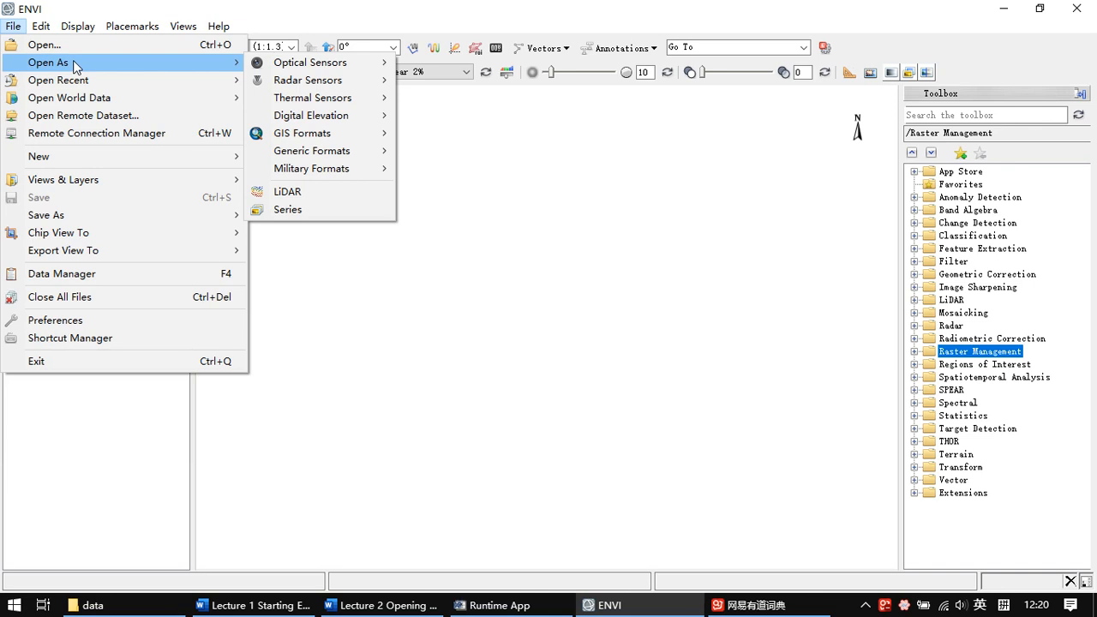
pyautogui.moveTo(381, 67)
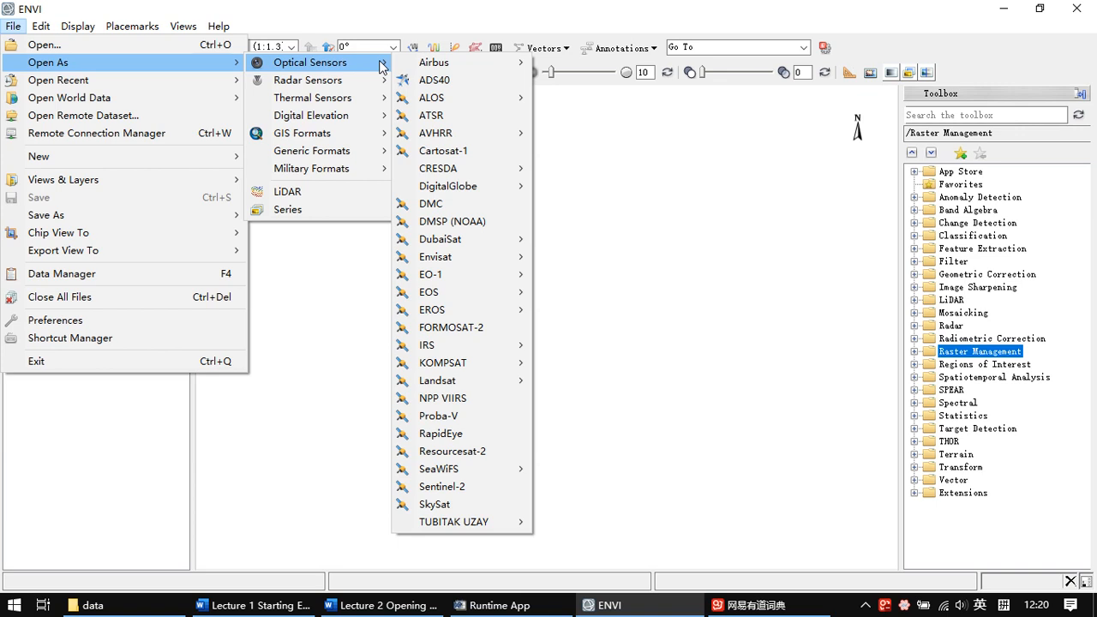
pyautogui.press('Escape')
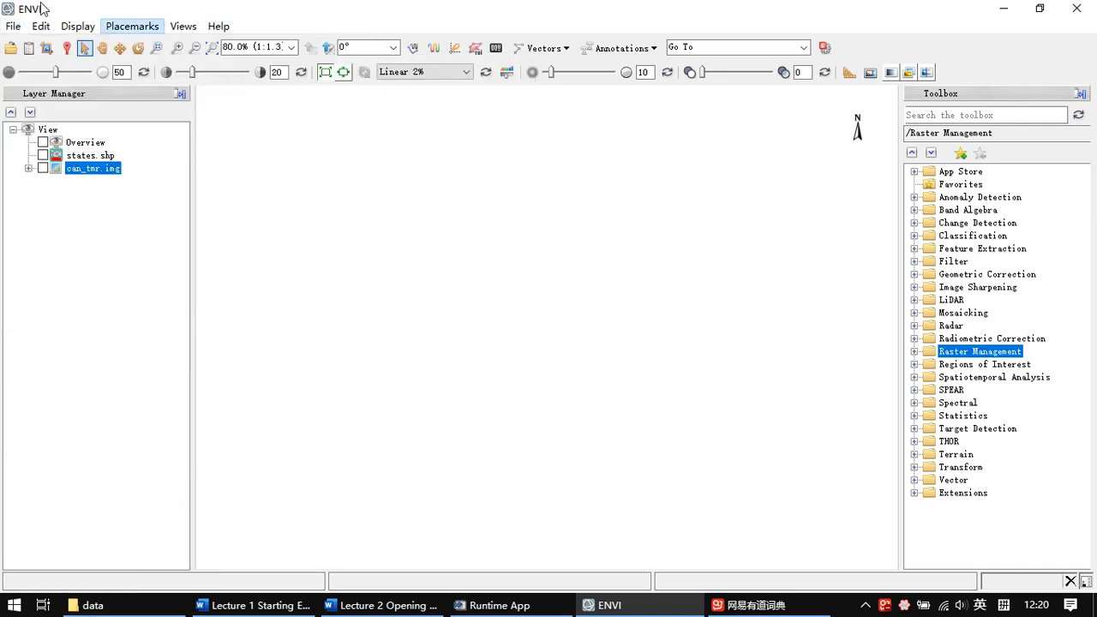
pyautogui.click(13, 26)
pyautogui.moveTo(189, 72)
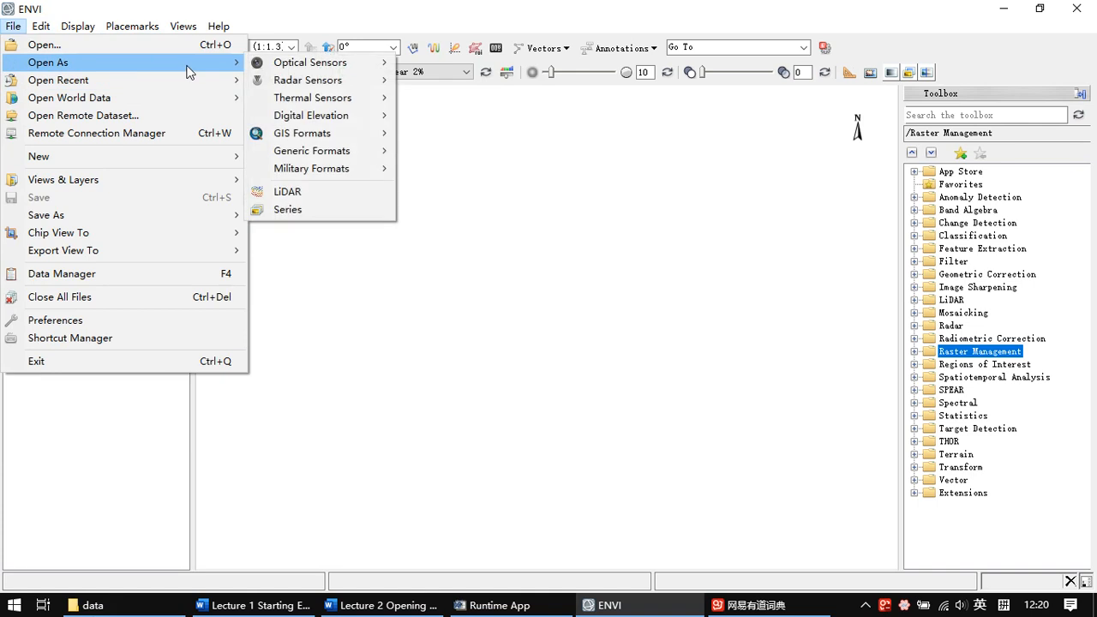
pyautogui.moveTo(298, 65)
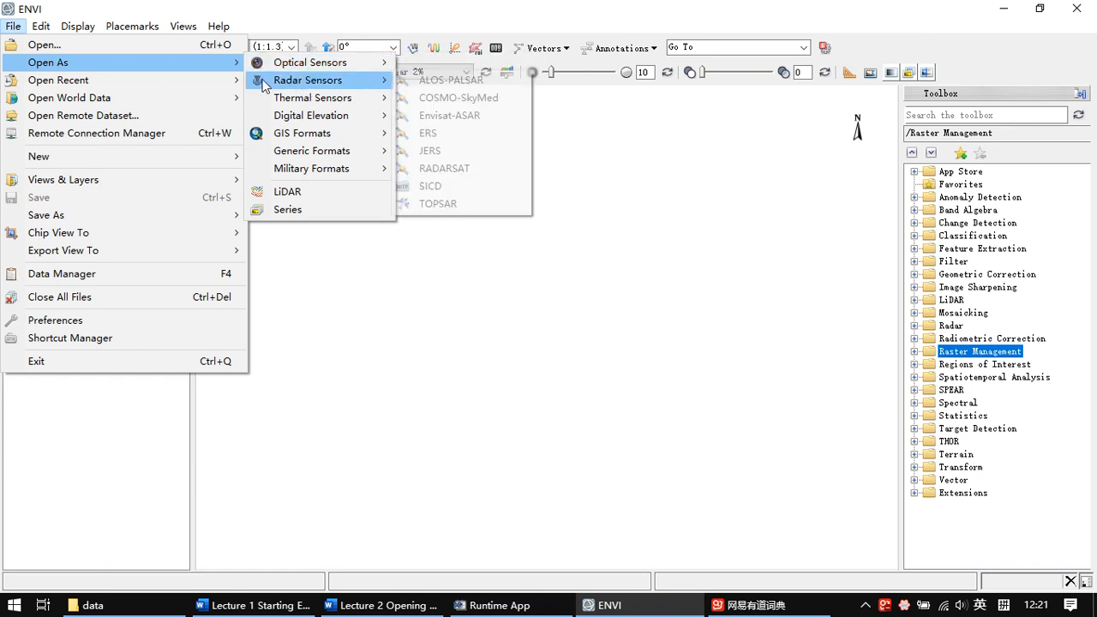
pyautogui.moveTo(307, 107)
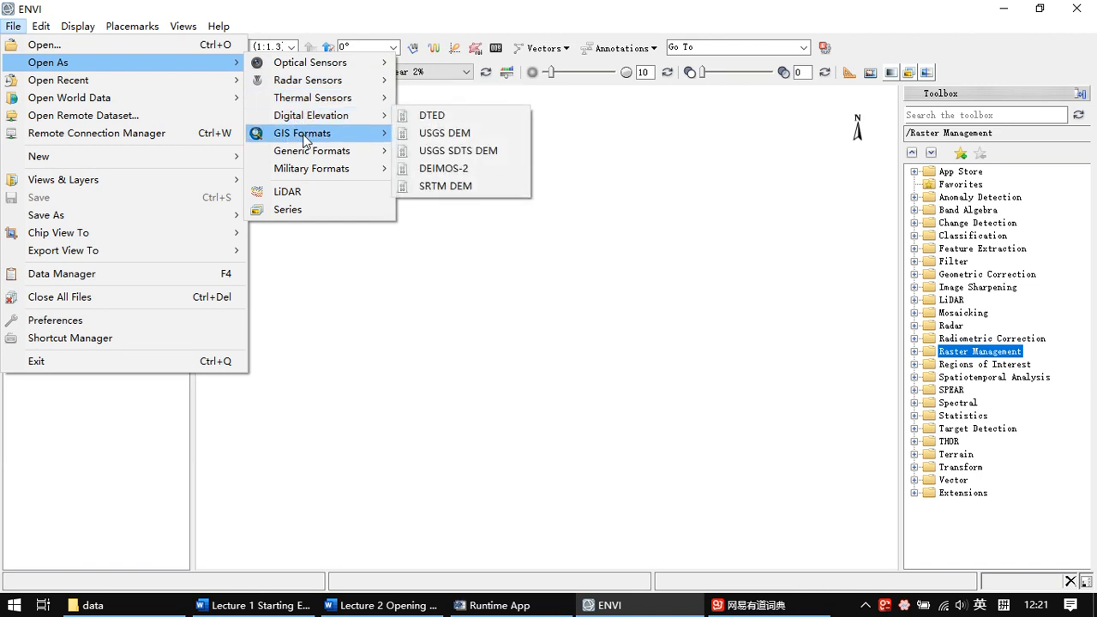
pyautogui.moveTo(307, 140)
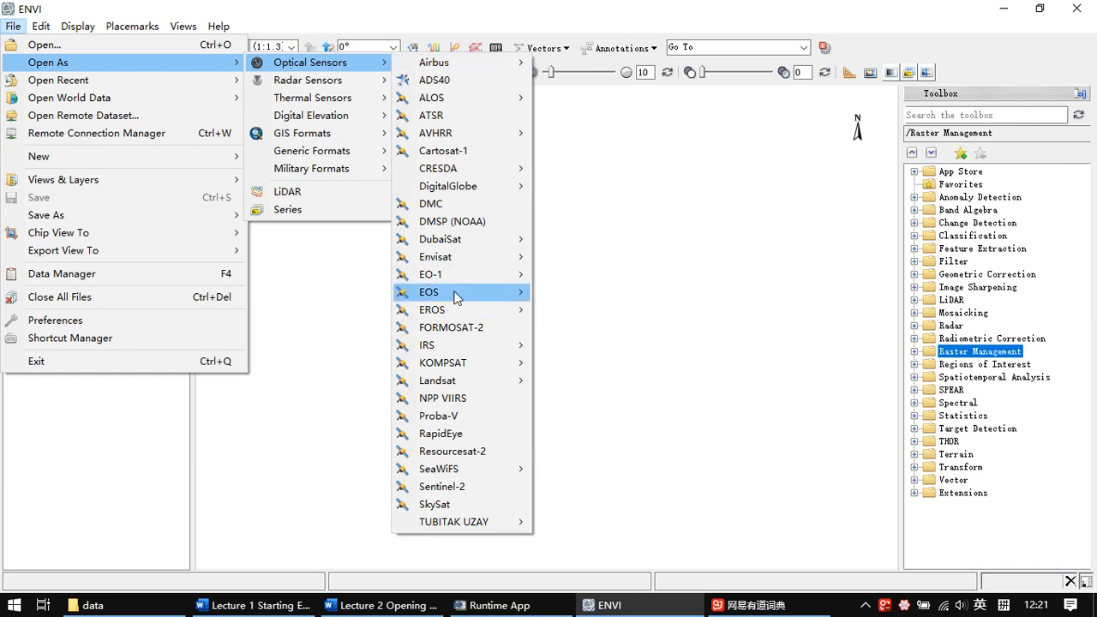
# Open MOD11A2.A2010057.h25v04.005.2010067040335.hdf from the data folder's MODIS subfolder as EOS MODIS data
pyautogui.moveTo(437, 296)
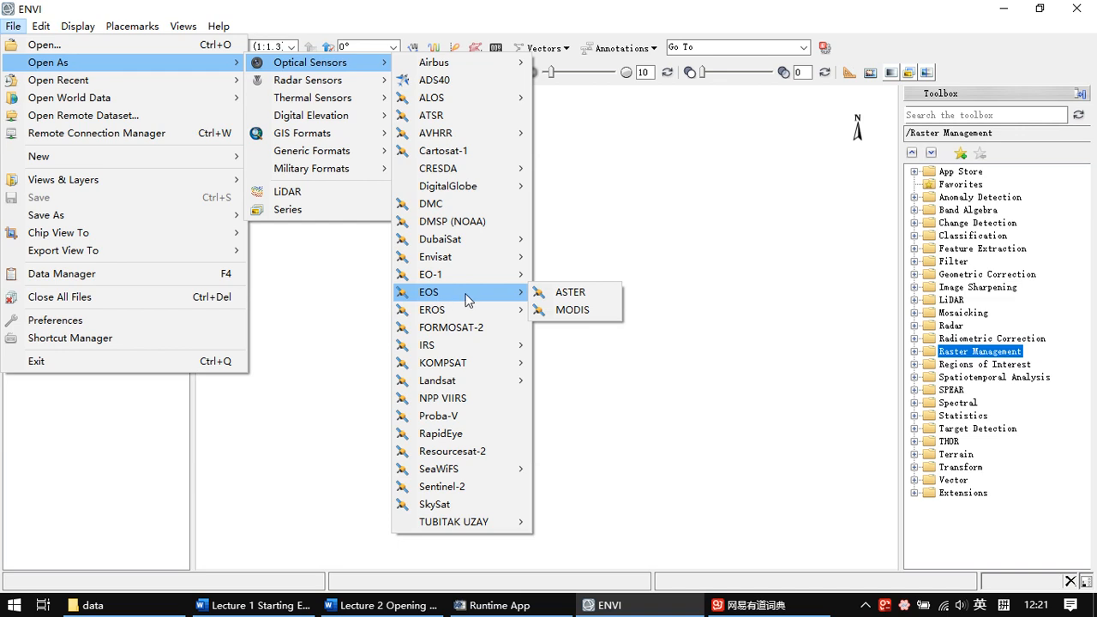
pyautogui.click(570, 314)
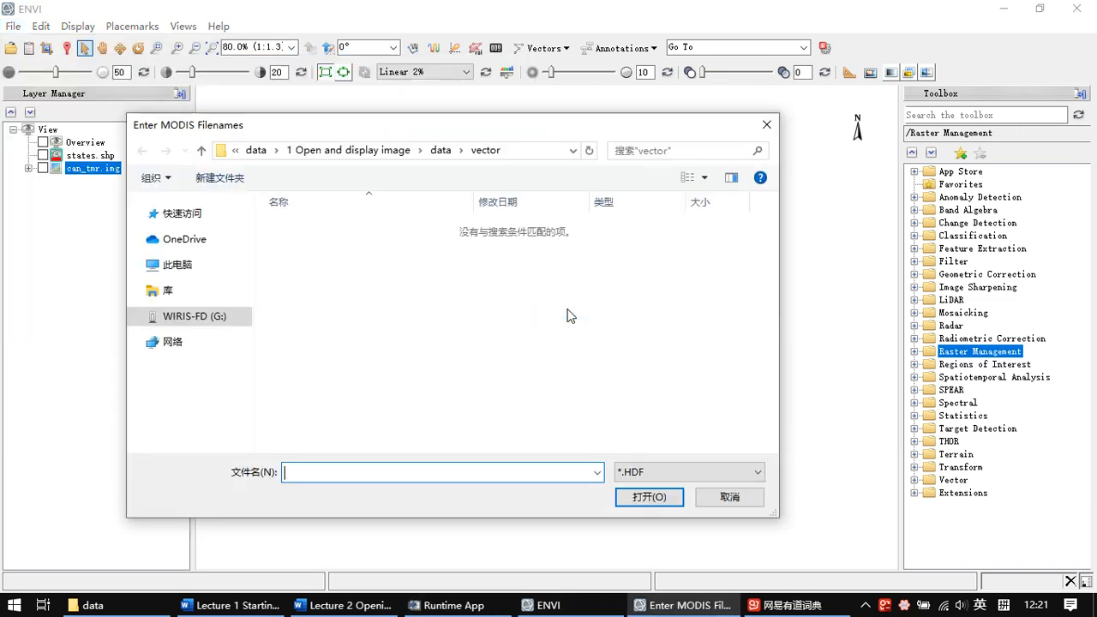
pyautogui.click(440, 150)
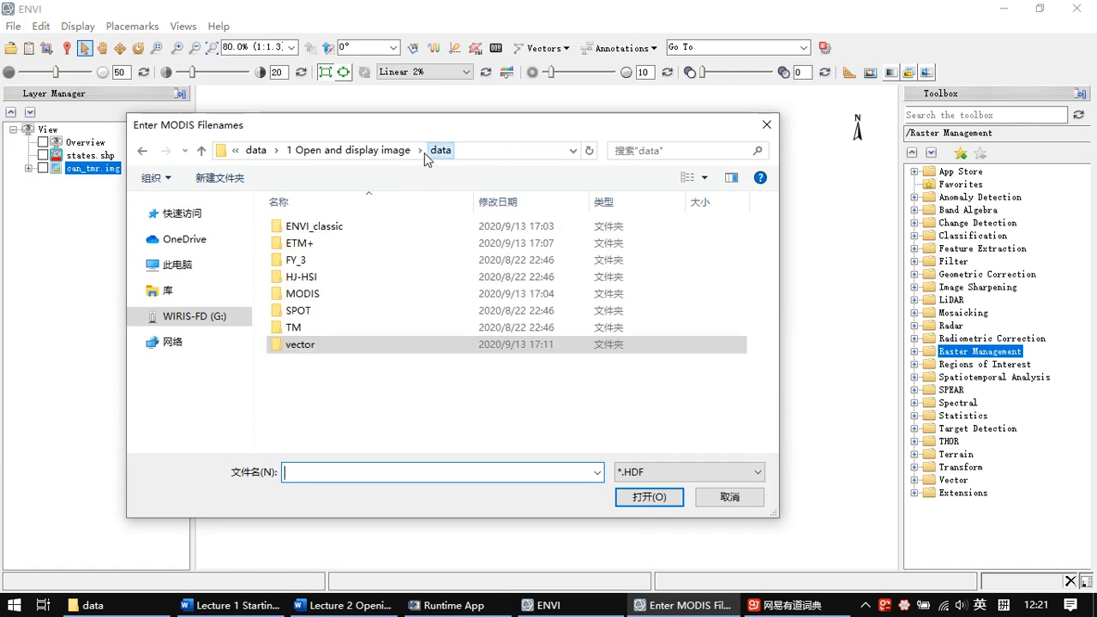
pyautogui.doubleClick(360, 293)
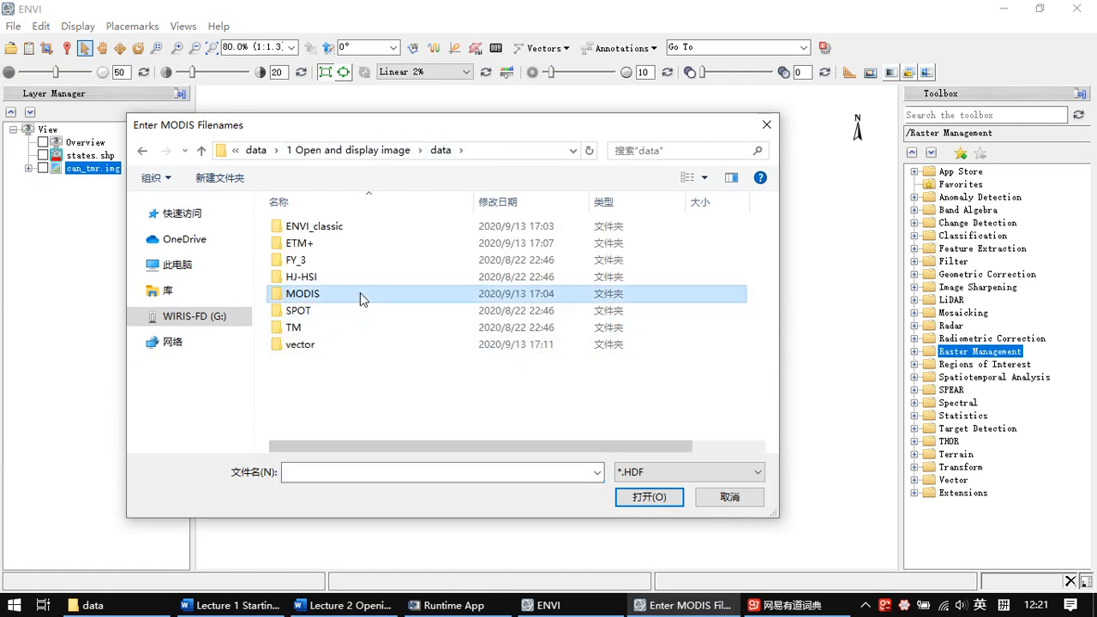
pyautogui.click(525, 228)
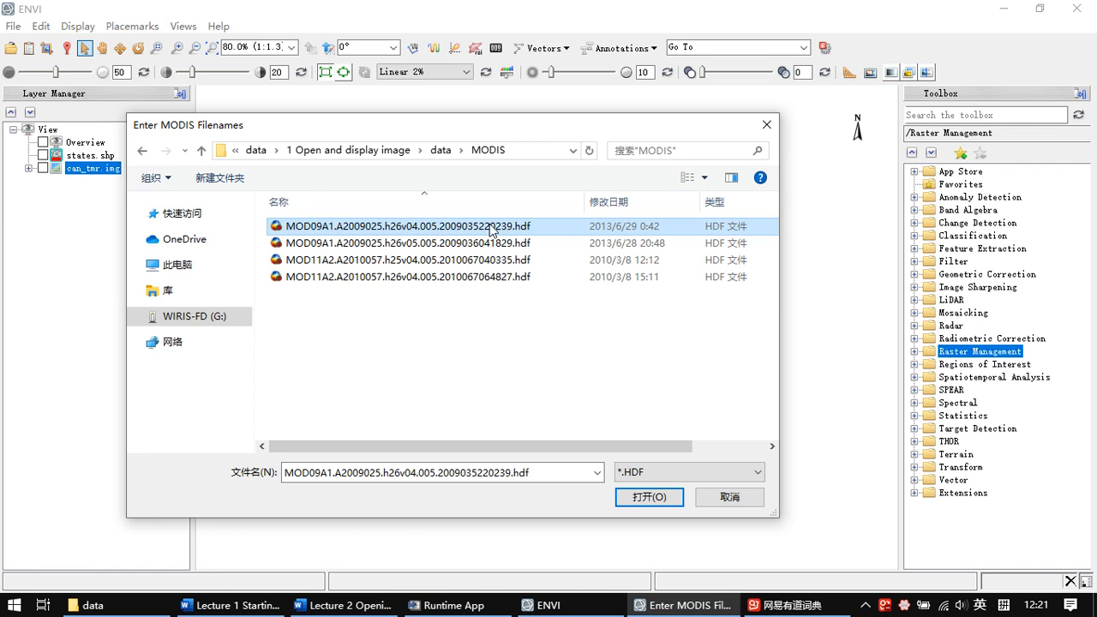
pyautogui.click(316, 263)
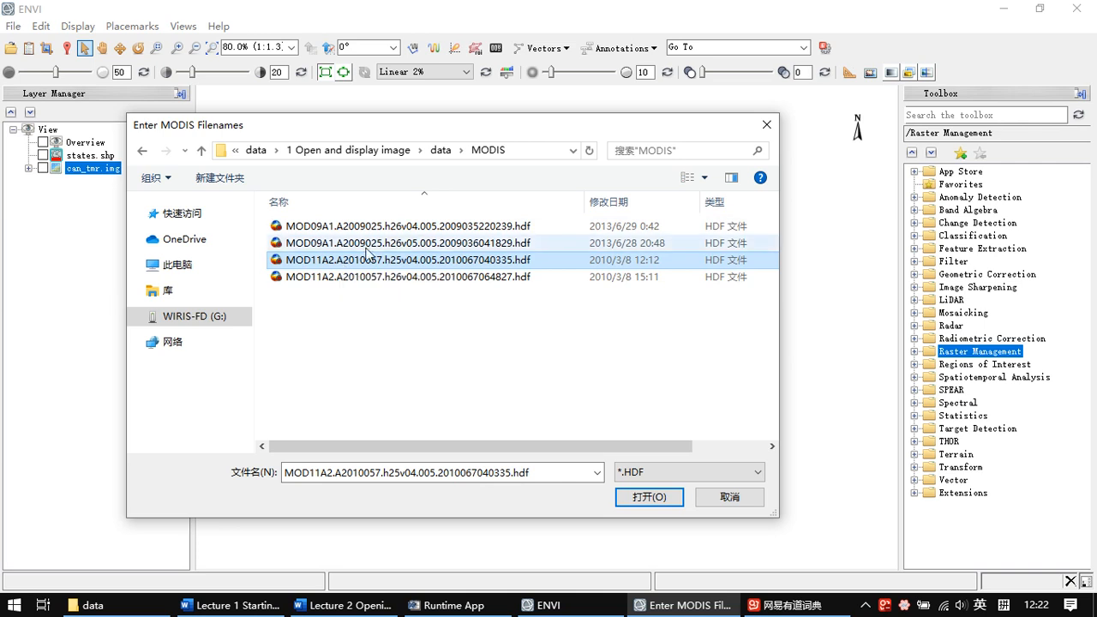
pyautogui.click(664, 498)
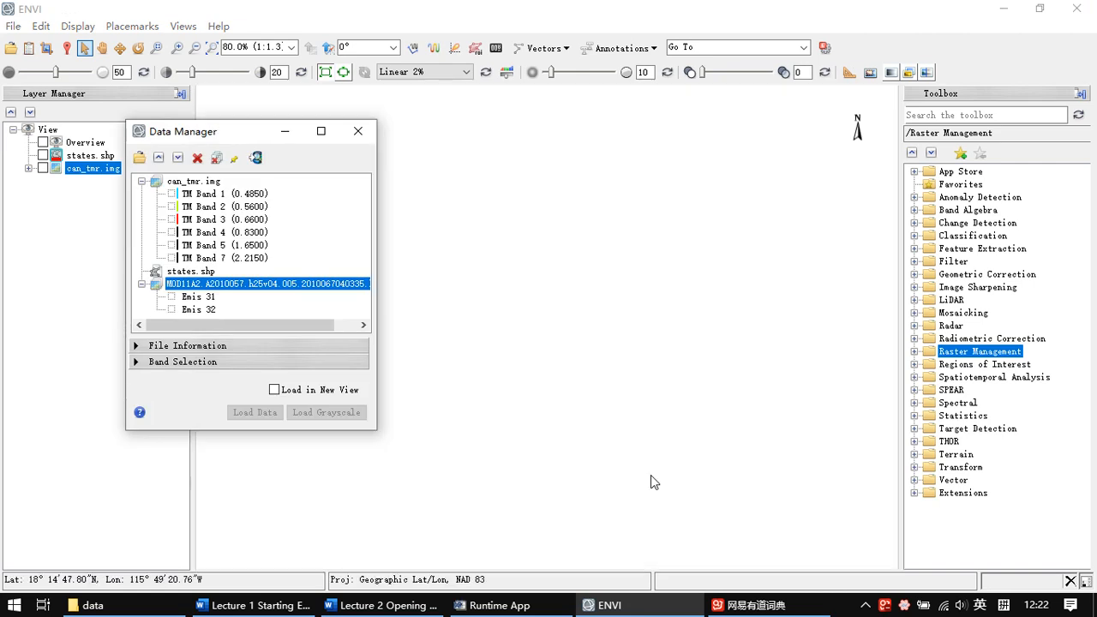
# Enlarge the Data Manager, collapse can_tmr.img and select the MOD11A2 file's Emis 32 band, and minimize the window
pyautogui.moveTo(290, 435); pyautogui.dragTo(297, 543)
pyautogui.click(143, 182)
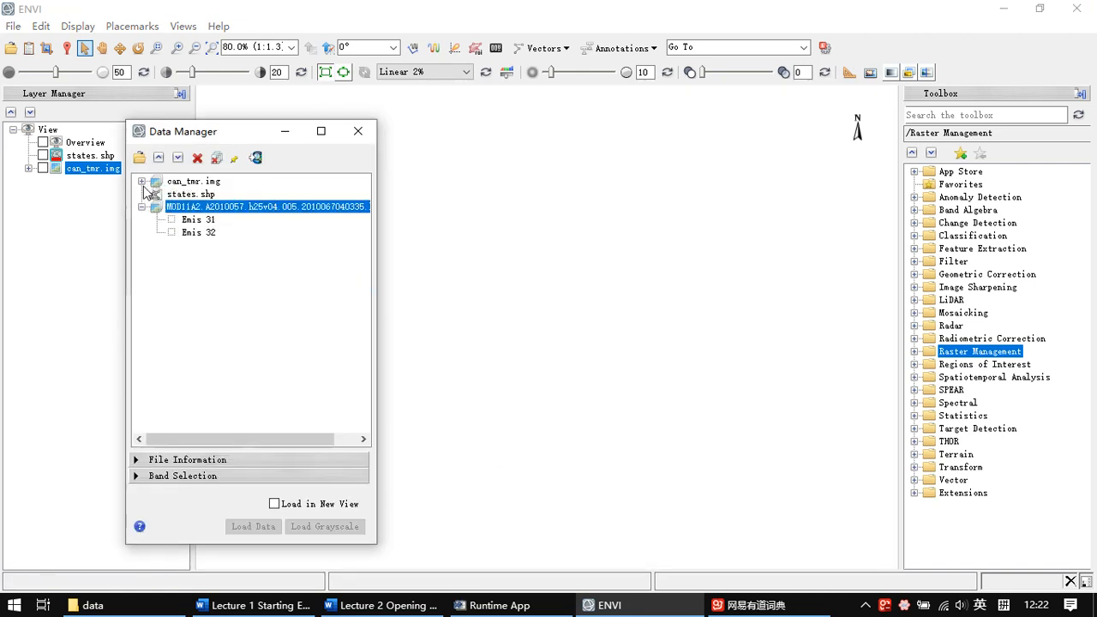
pyautogui.click(187, 208)
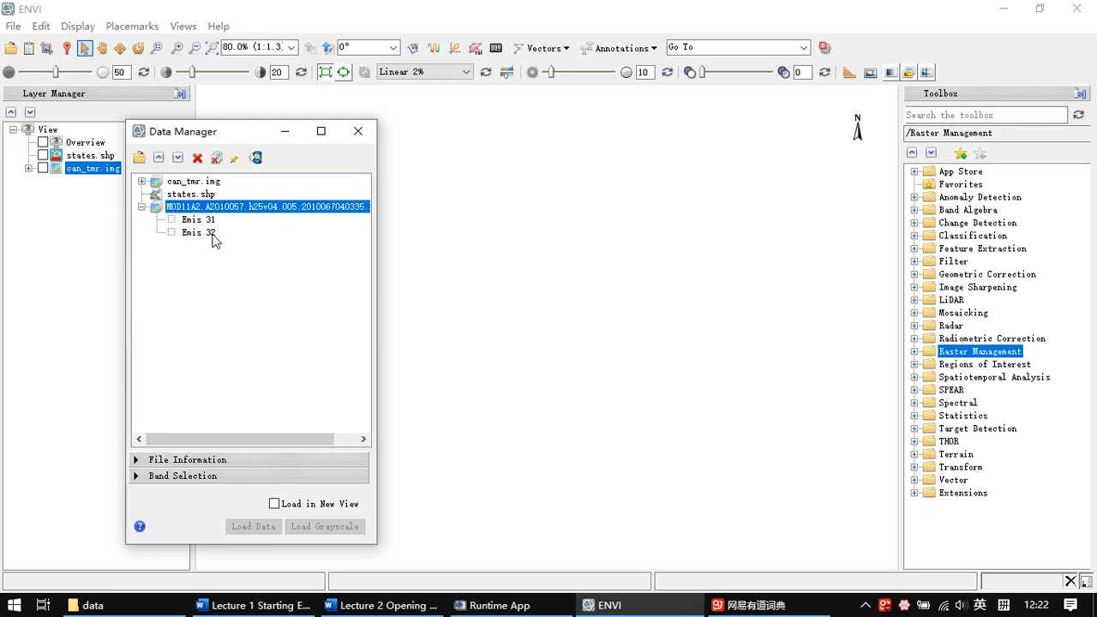
pyautogui.click(191, 233)
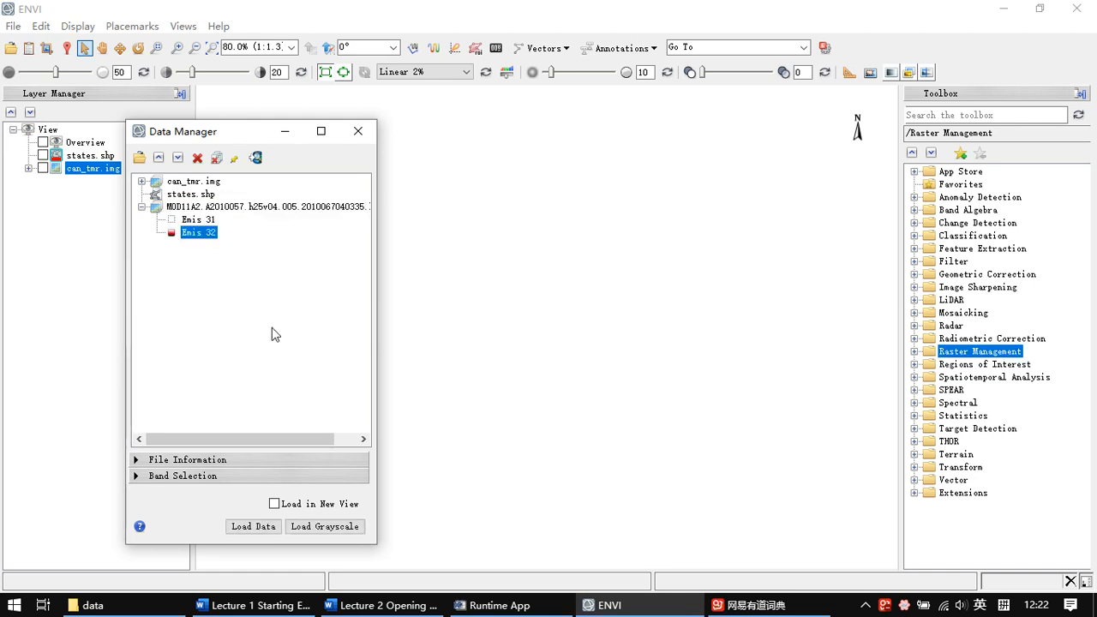
pyautogui.click(286, 132)
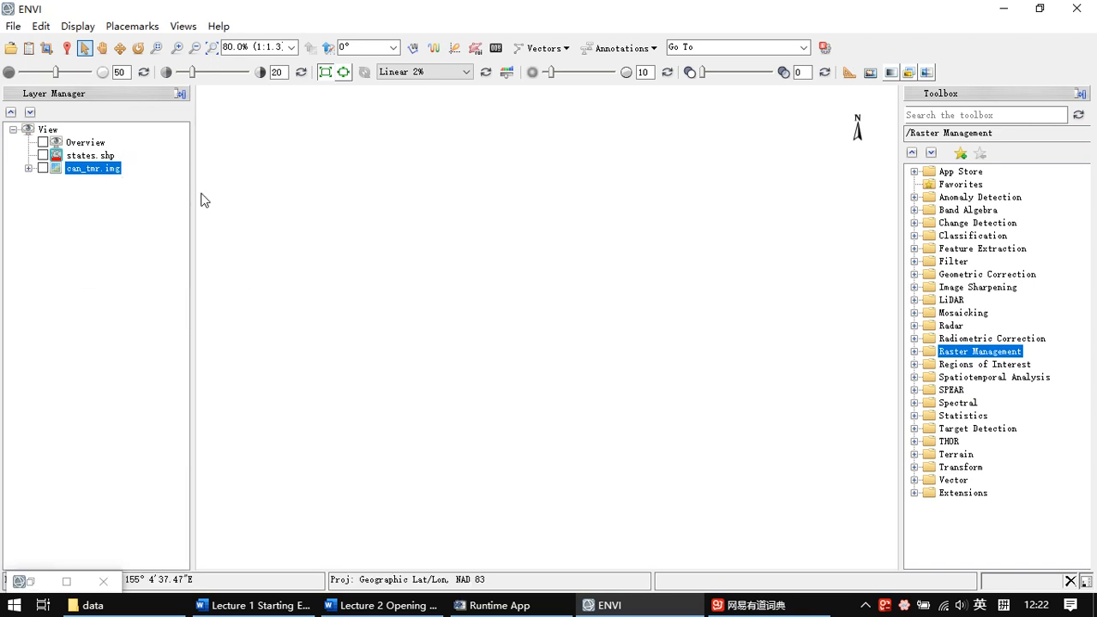
# Open MOD09A1.A2009025.h26v04.005.2009035220239.hdf from the MODIS folder as EOS MODIS data
pyautogui.click(13, 26)
pyautogui.moveTo(145, 61)
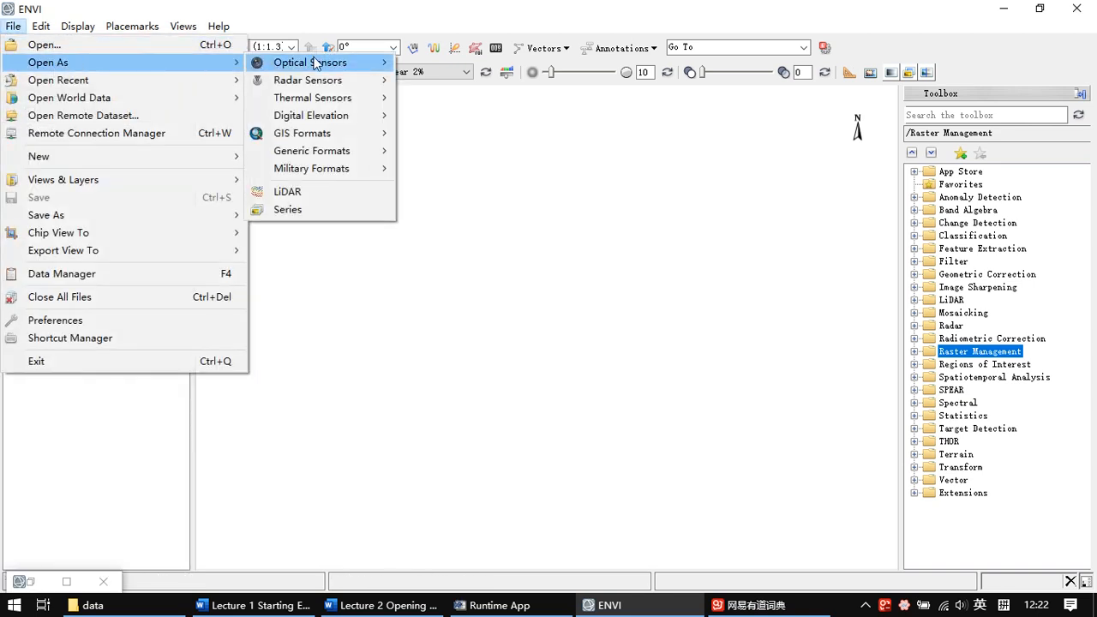
pyautogui.moveTo(369, 66)
pyautogui.moveTo(487, 296)
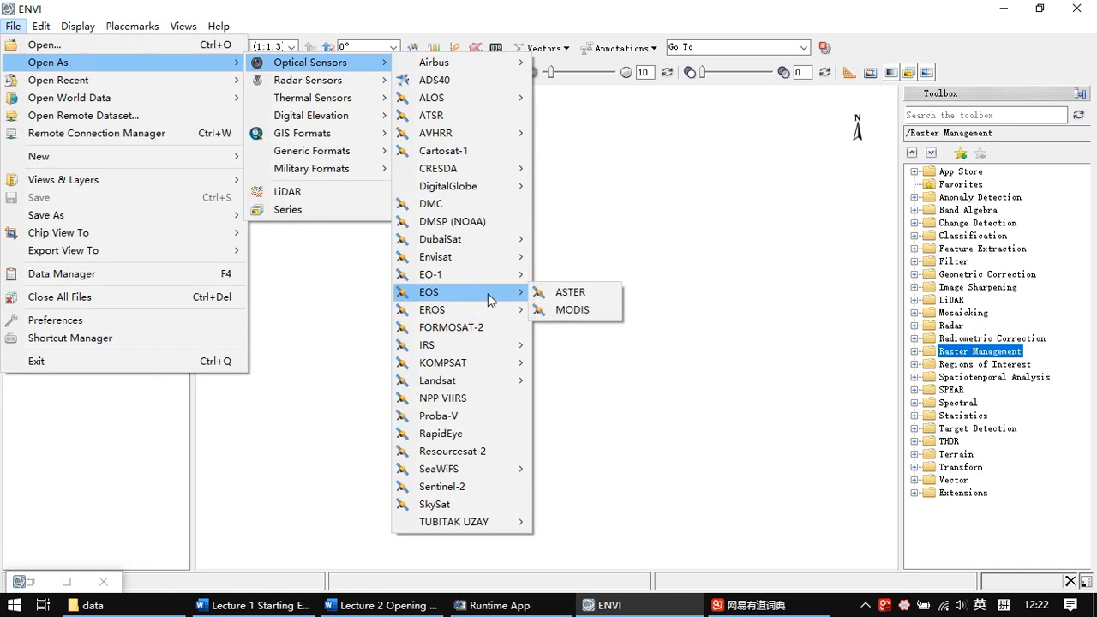
pyautogui.click(572, 310)
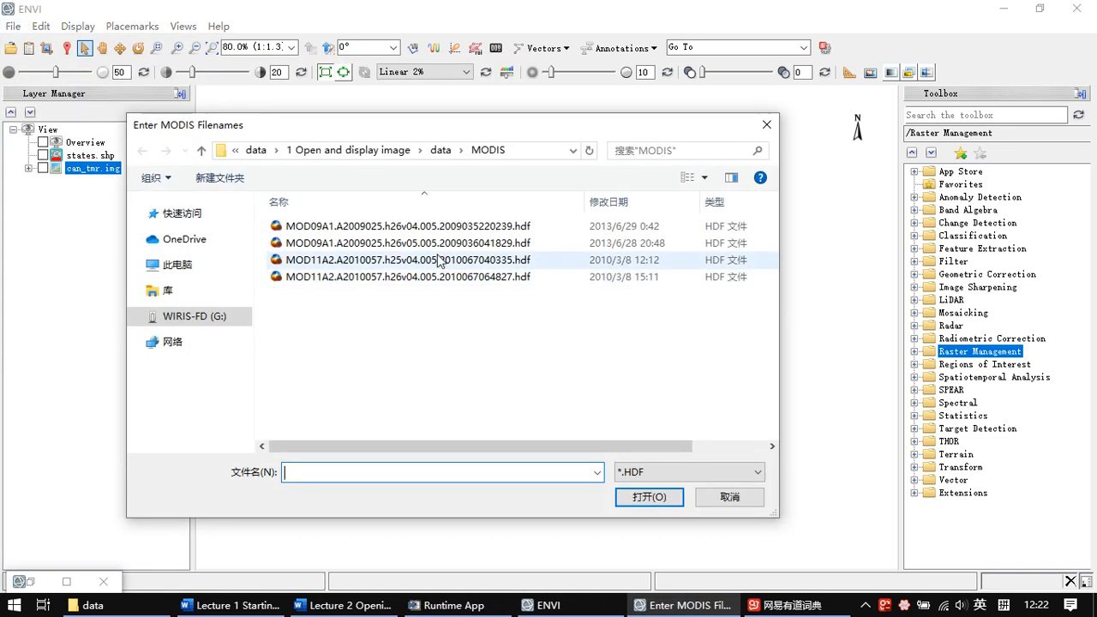
pyautogui.click(434, 226)
pyautogui.click(648, 497)
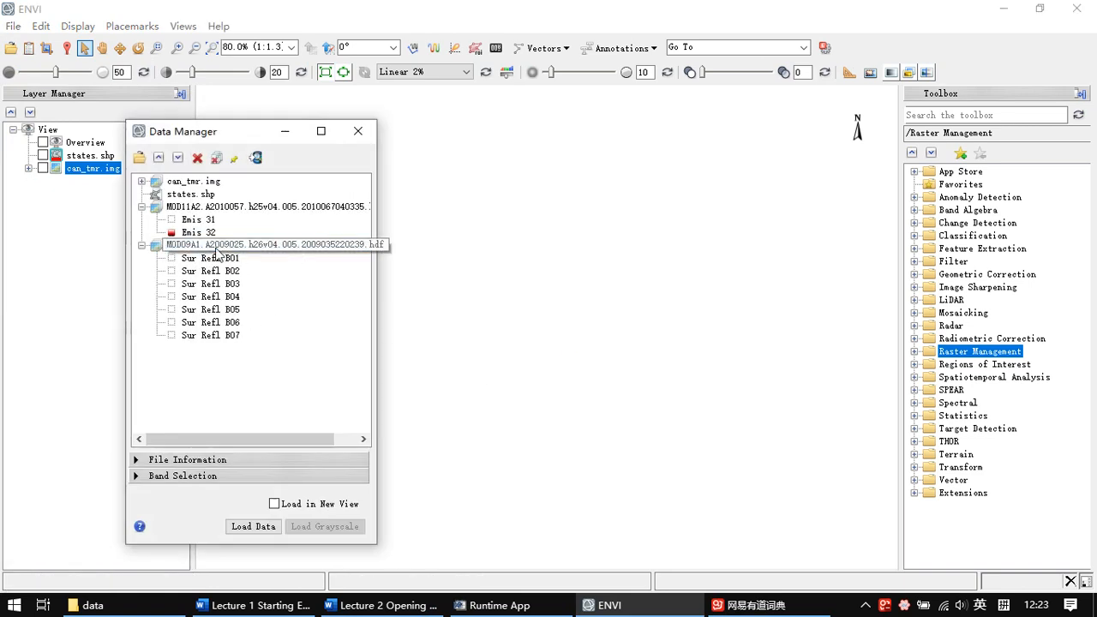
# Examine the MOD09A1 file's surface reflectance bands in the Data Manager and minimize the window
pyautogui.click(225, 248)
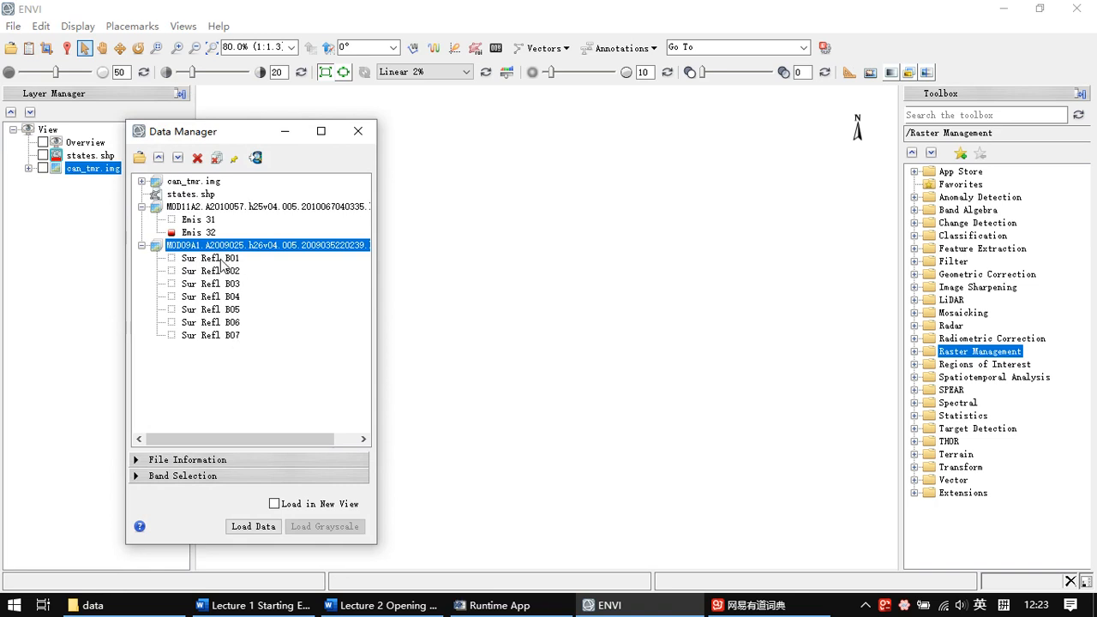
pyautogui.moveTo(284, 131); pyautogui.dragTo(256, 133)
pyautogui.click(255, 132)
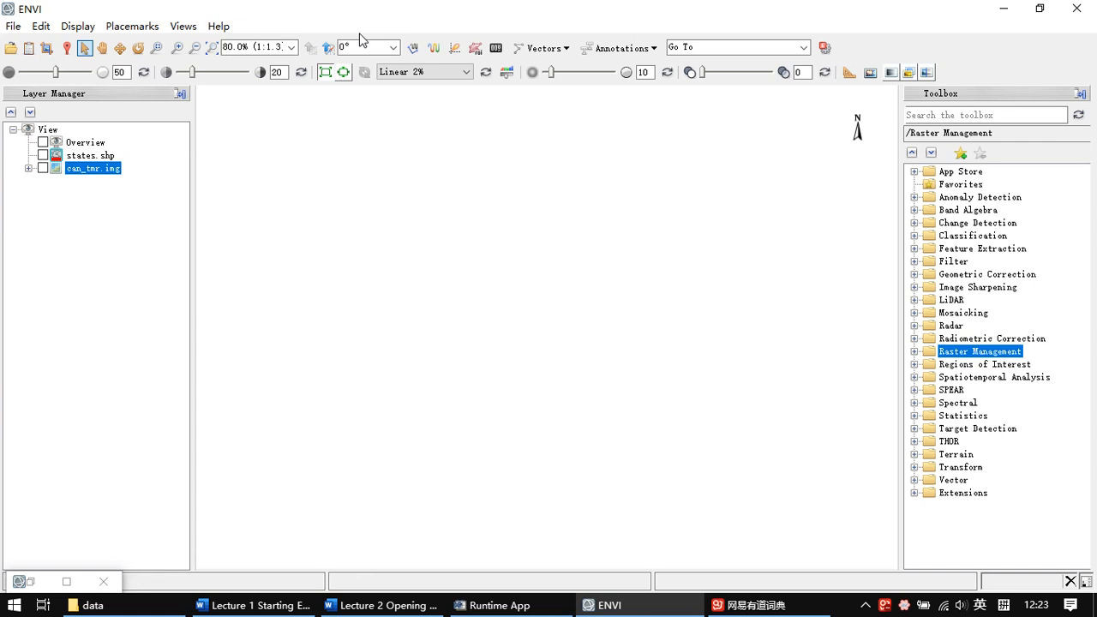
# Bring up the file selection for opening Airbus SPOT Vegetation data
pyautogui.click(13, 26)
pyautogui.moveTo(142, 69)
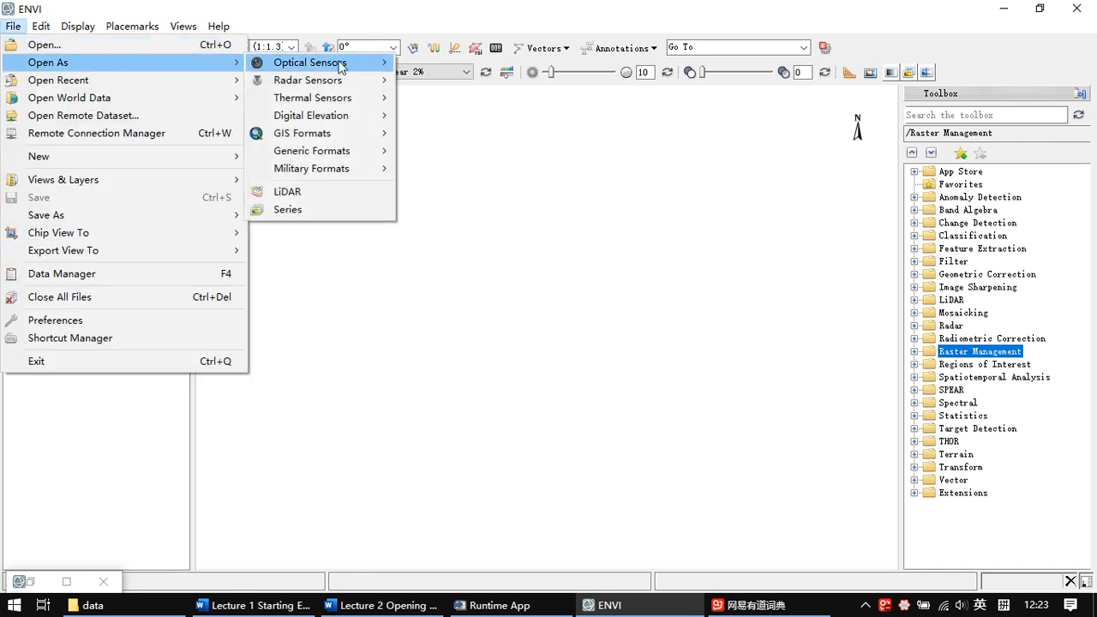
pyautogui.moveTo(358, 67)
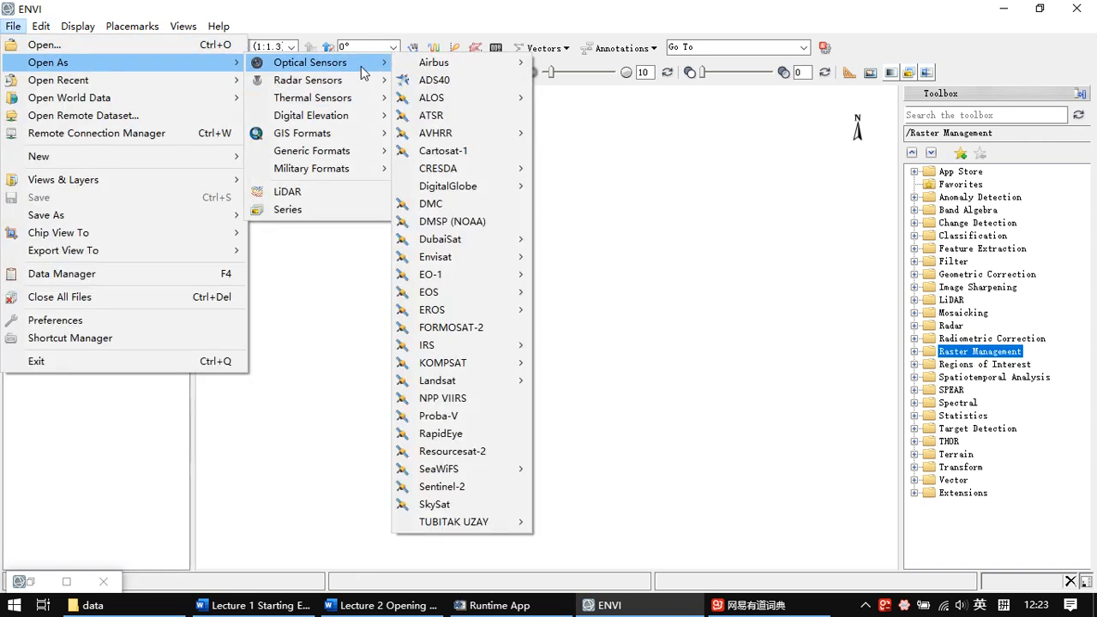
pyautogui.moveTo(464, 63)
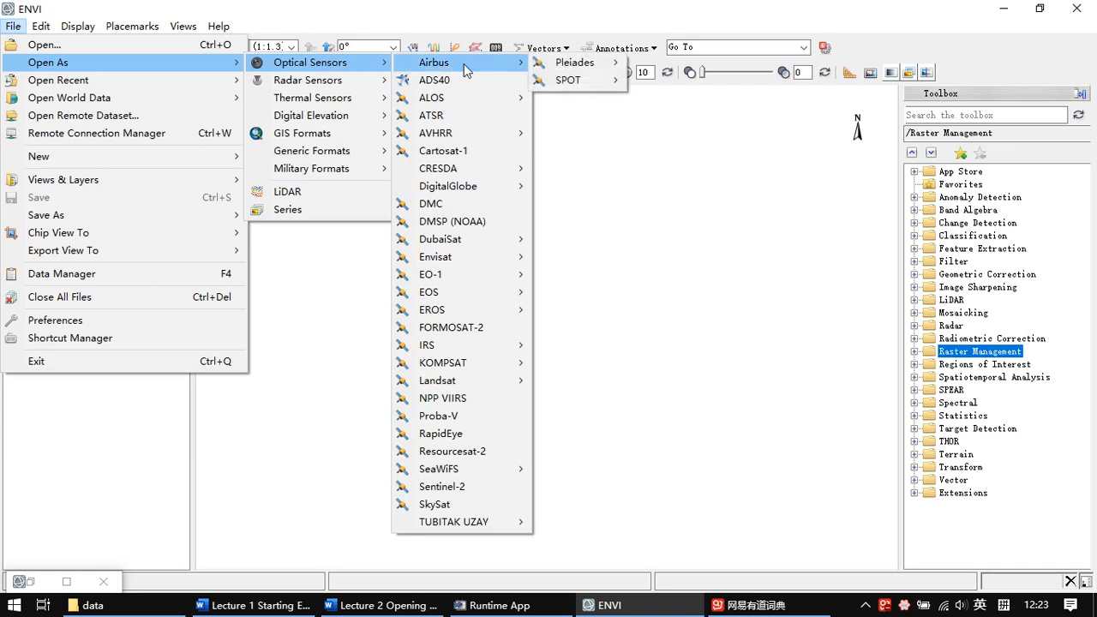
pyautogui.moveTo(600, 82)
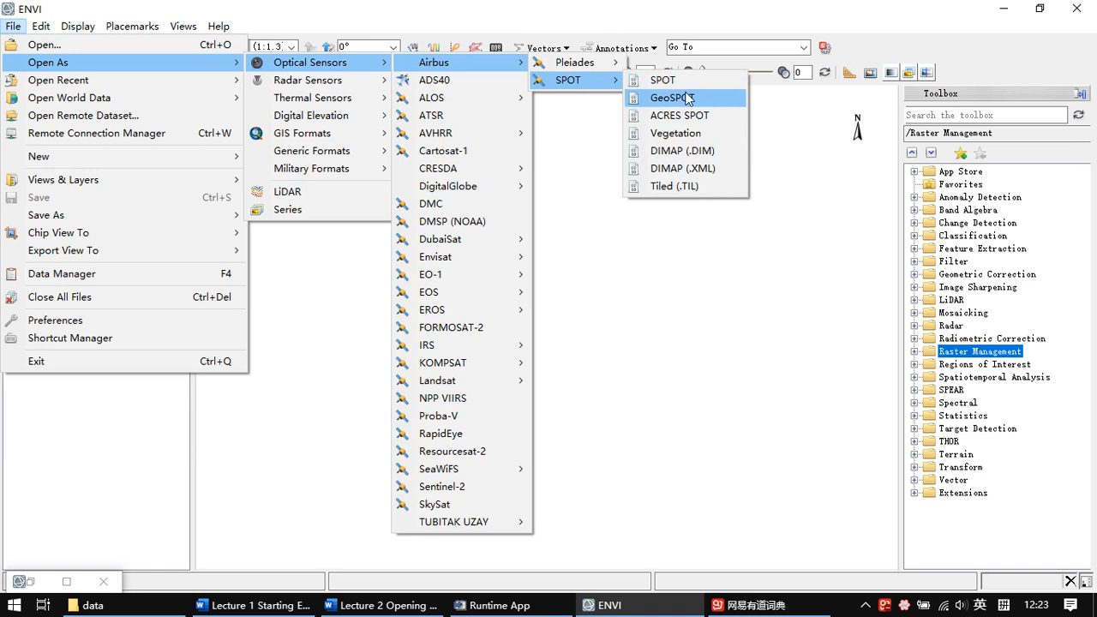
pyautogui.click(670, 134)
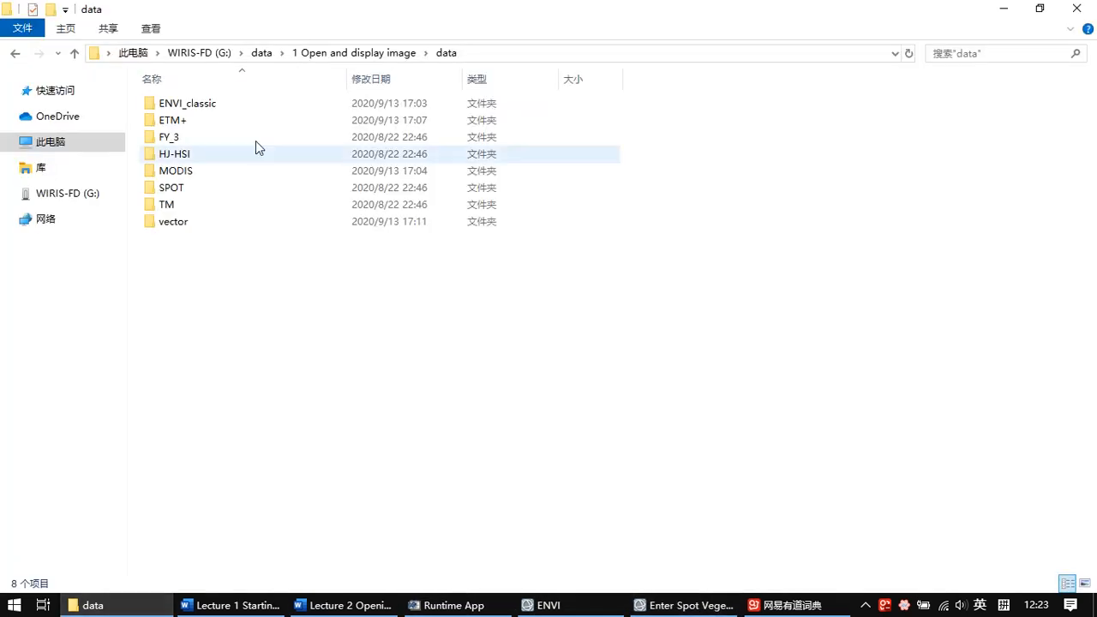
# Locate 0001_NDV.HDF in the SPOT folder's SPOT-NDVI subfolder in File Explorer, and return to ENVI
pyautogui.doubleClick(243, 188)
pyautogui.doubleClick(328, 103)
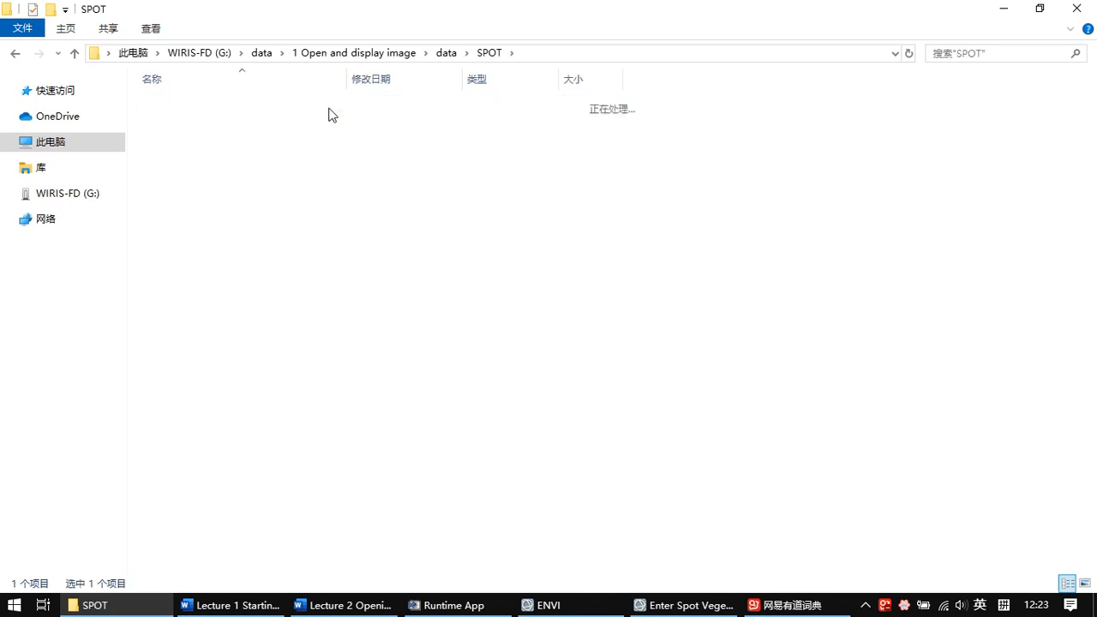
pyautogui.click(287, 122)
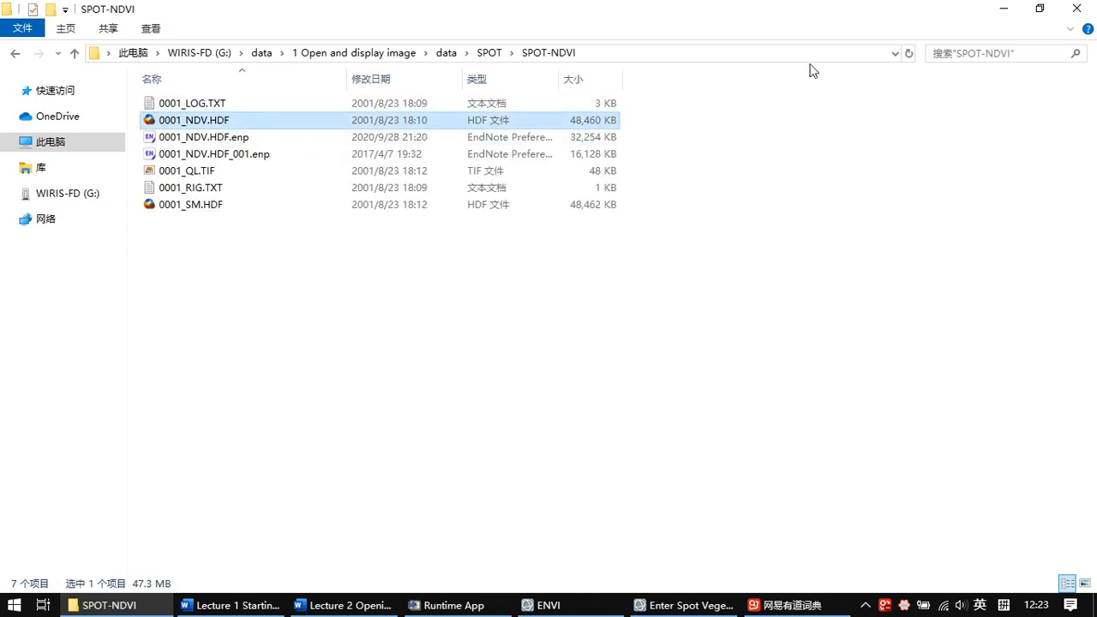
pyautogui.click(1005, 7)
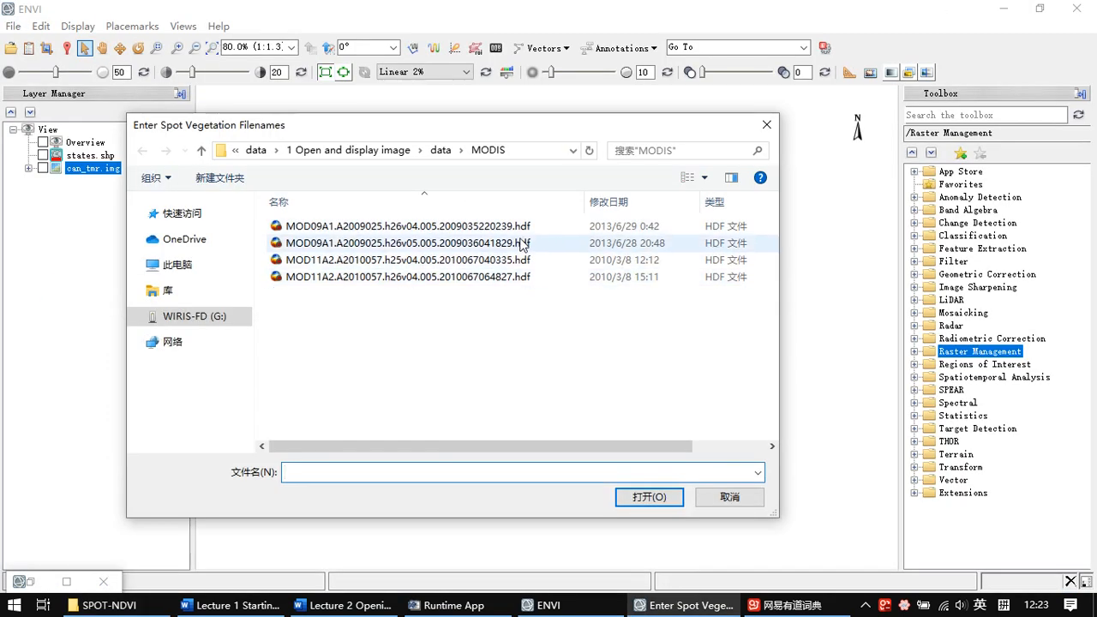
# Open 0001_NDV.HDF from the SPOT folder's SPOT-NDVI subfolder as SPOT Vegetation data and close the Data Manager window
pyautogui.click(441, 150)
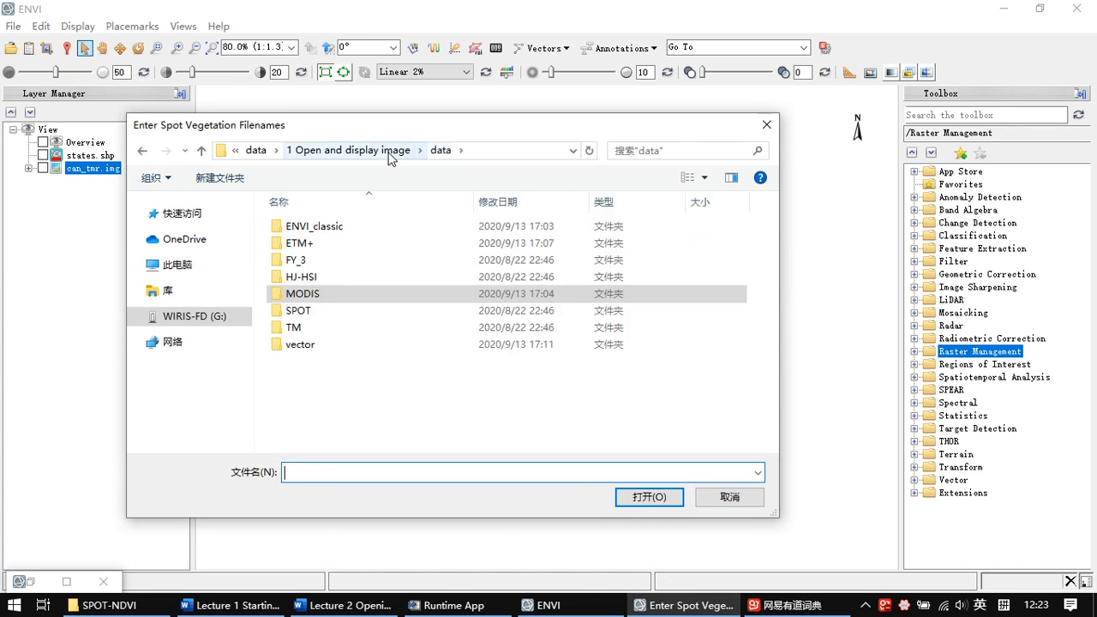
pyautogui.doubleClick(316, 312)
pyautogui.doubleClick(348, 230)
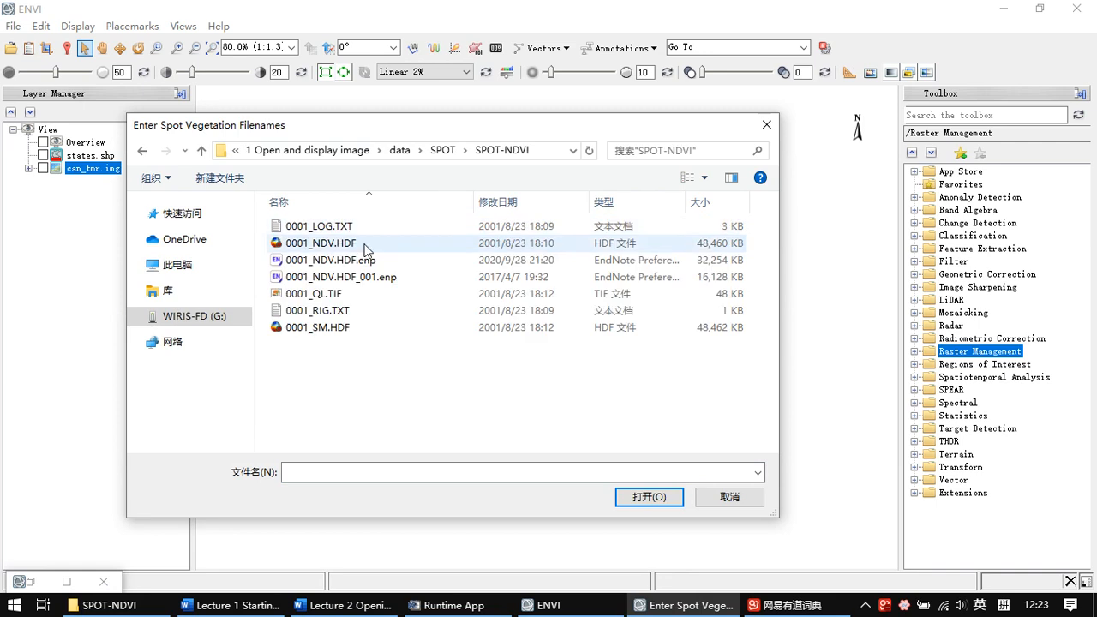
pyautogui.click(374, 247)
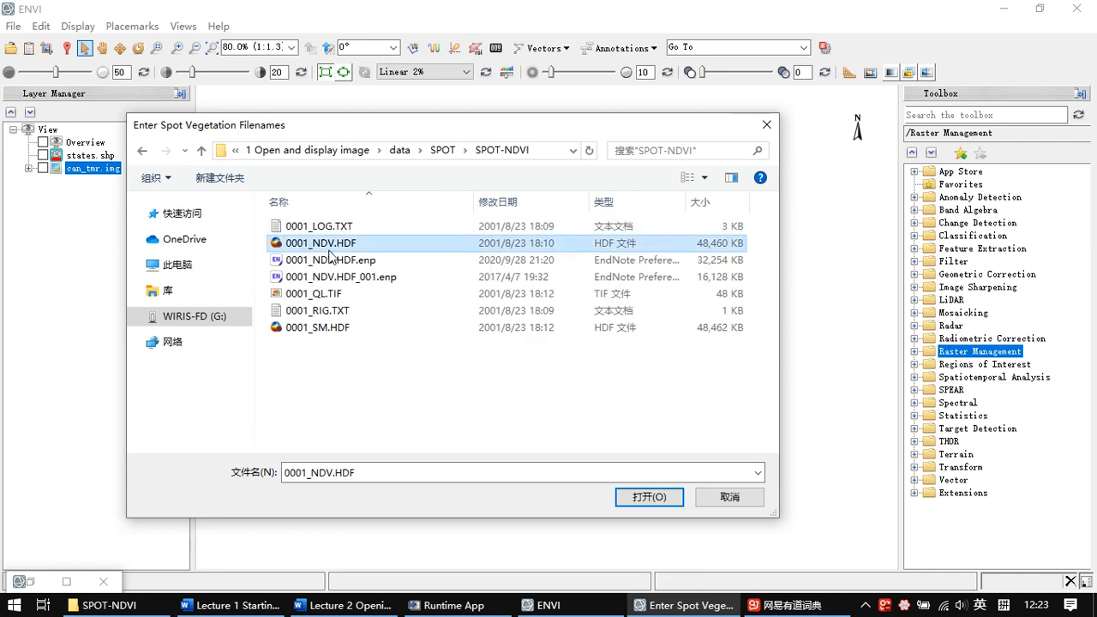
pyautogui.click(651, 496)
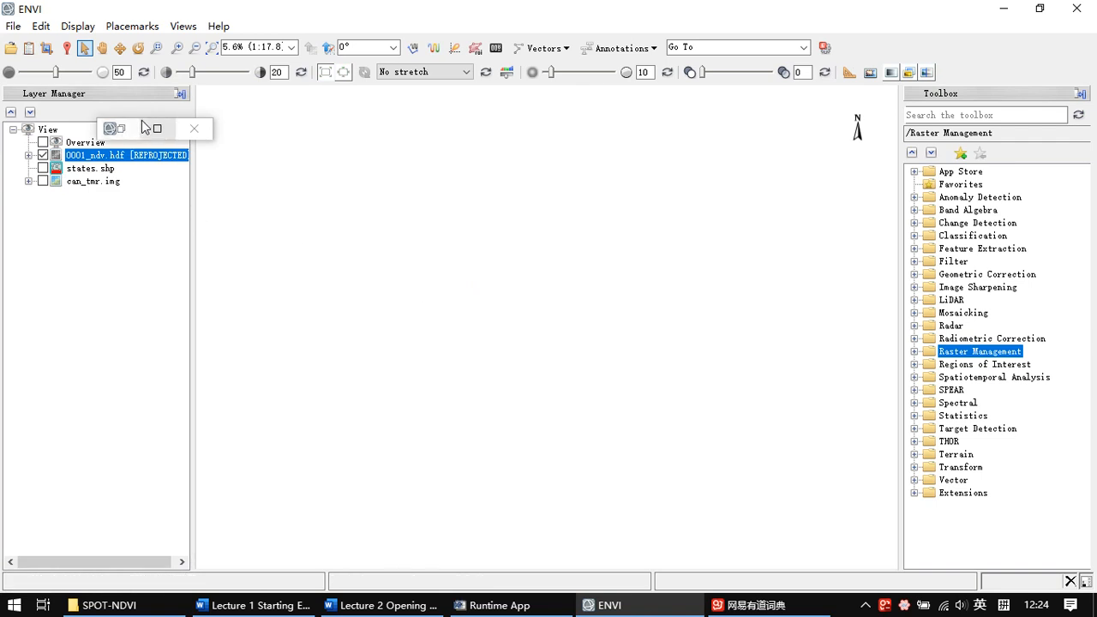
pyautogui.click(194, 131)
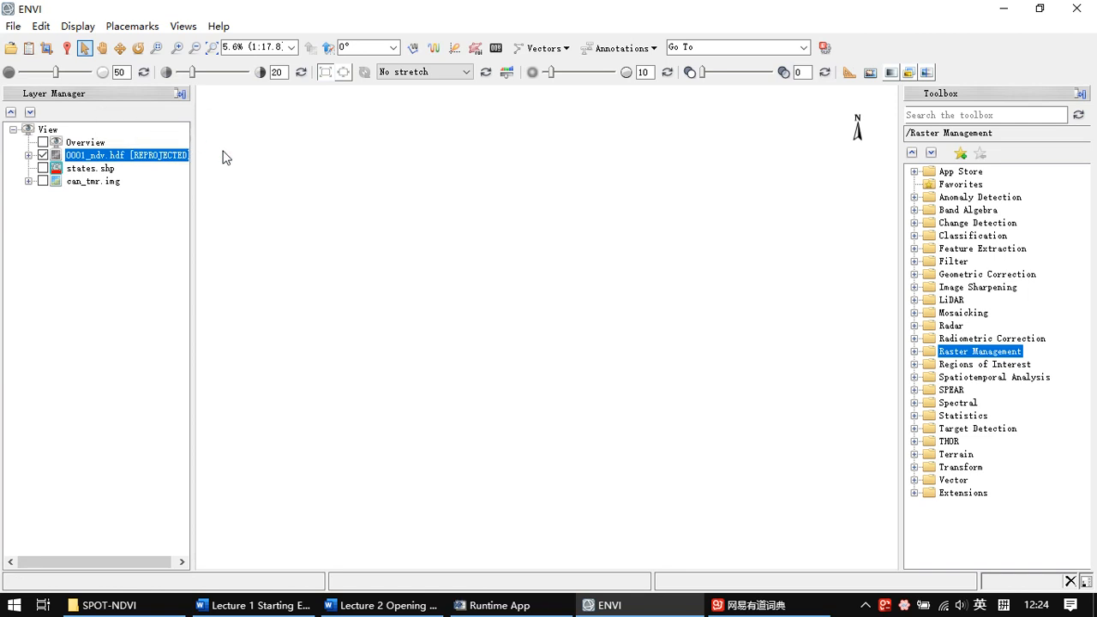
# Expand the reprojected 0001_ndv.hdf layer, toggle its visibility, and remove all layers from the view
pyautogui.click(29, 155)
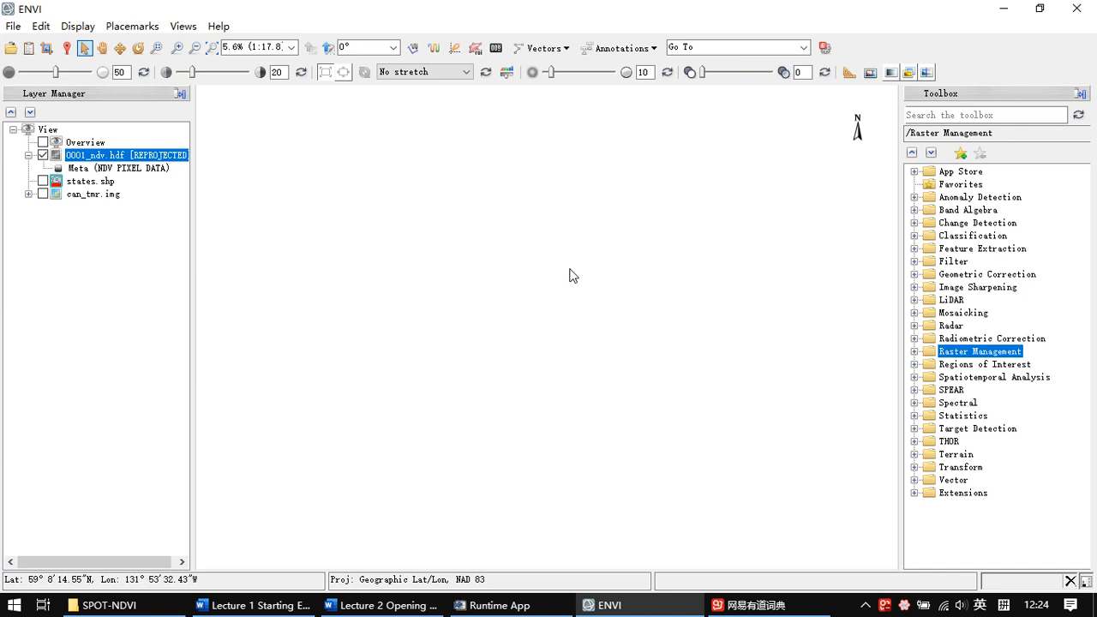
pyautogui.click(42, 157)
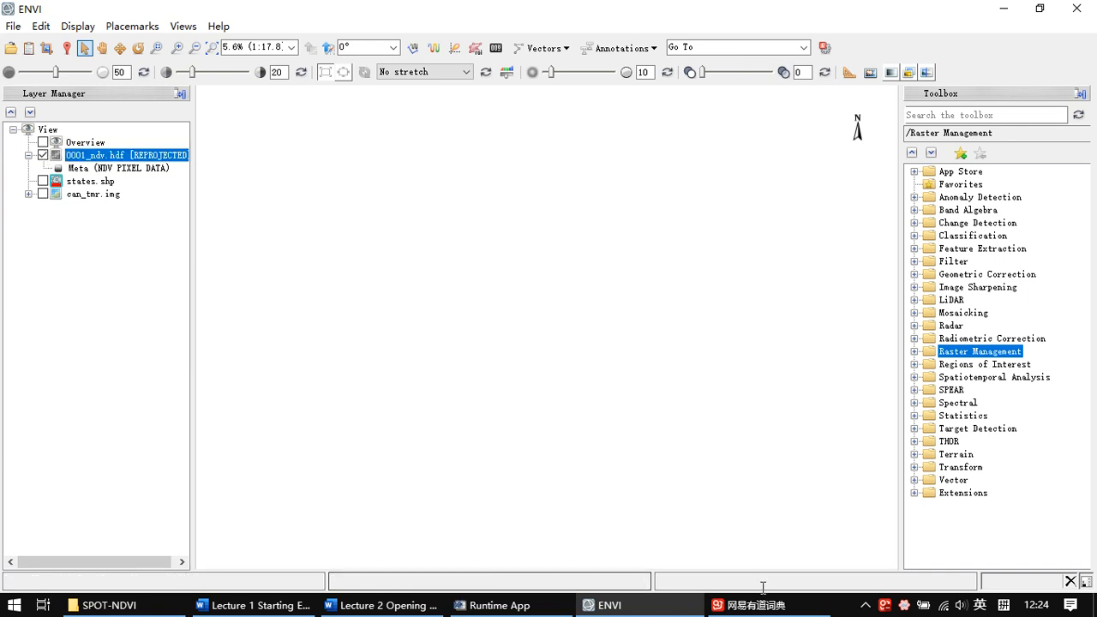
pyautogui.click(42, 156)
pyautogui.click(42, 156)
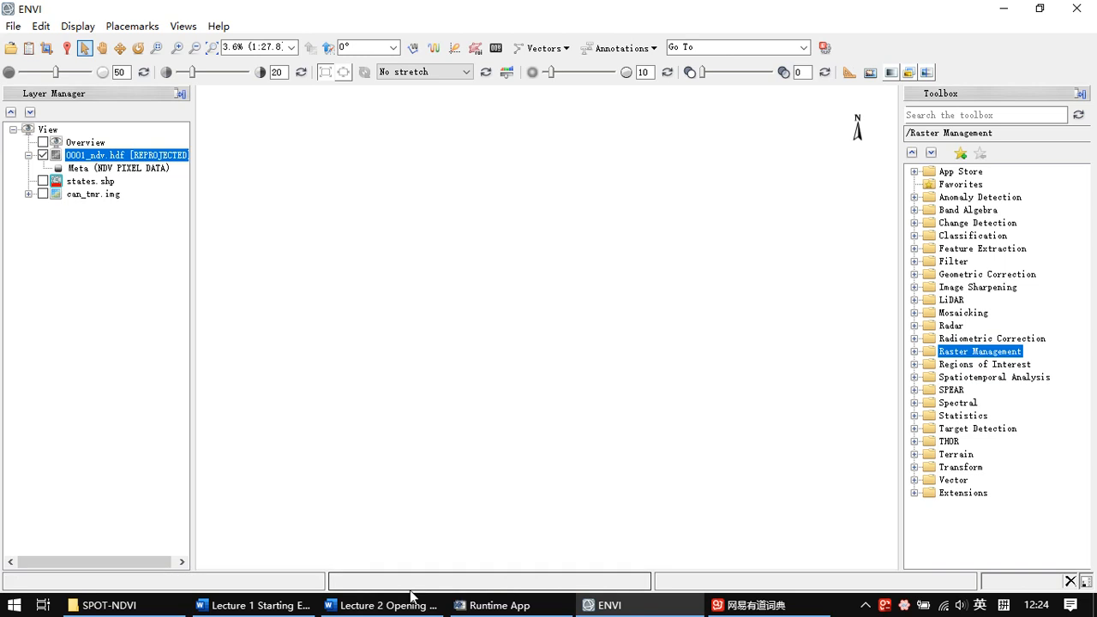
pyautogui.click(55, 158)
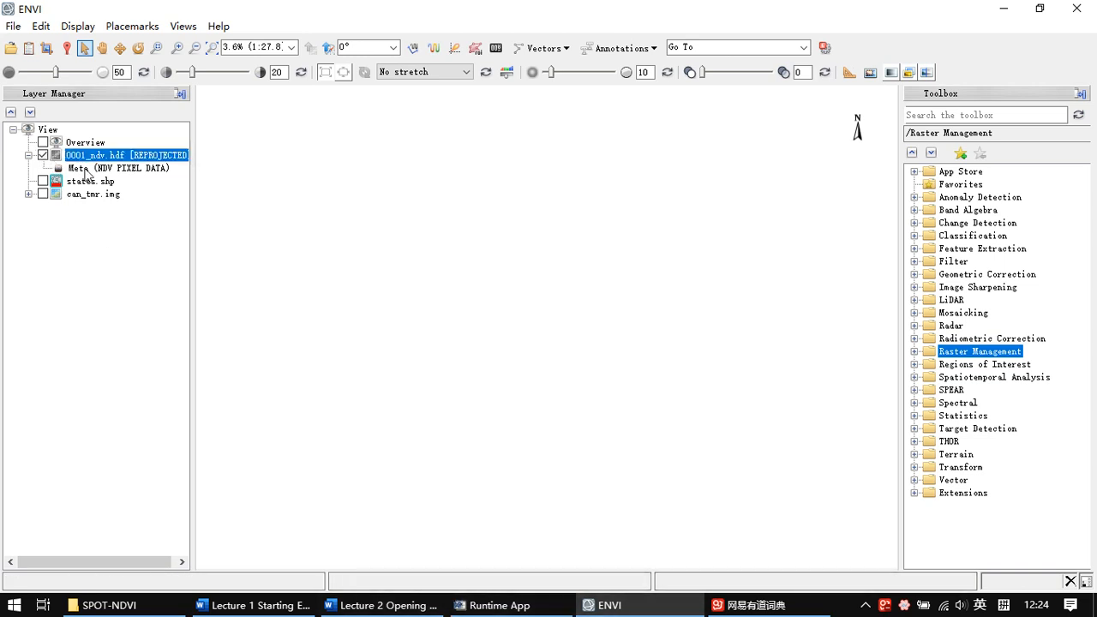
pyautogui.rightClick(55, 131)
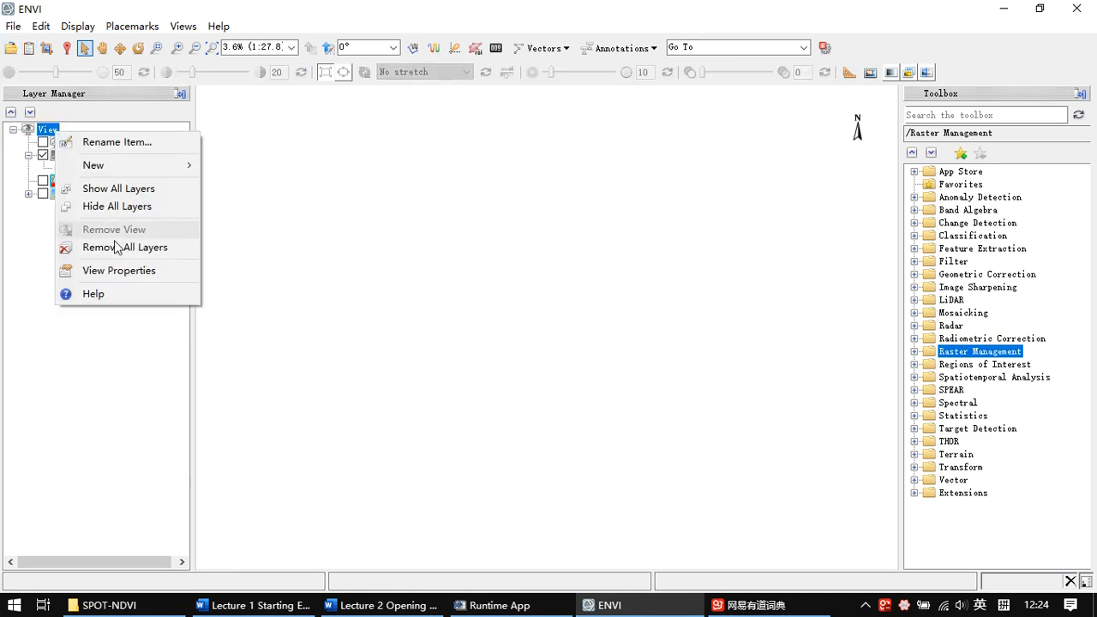
pyautogui.click(125, 249)
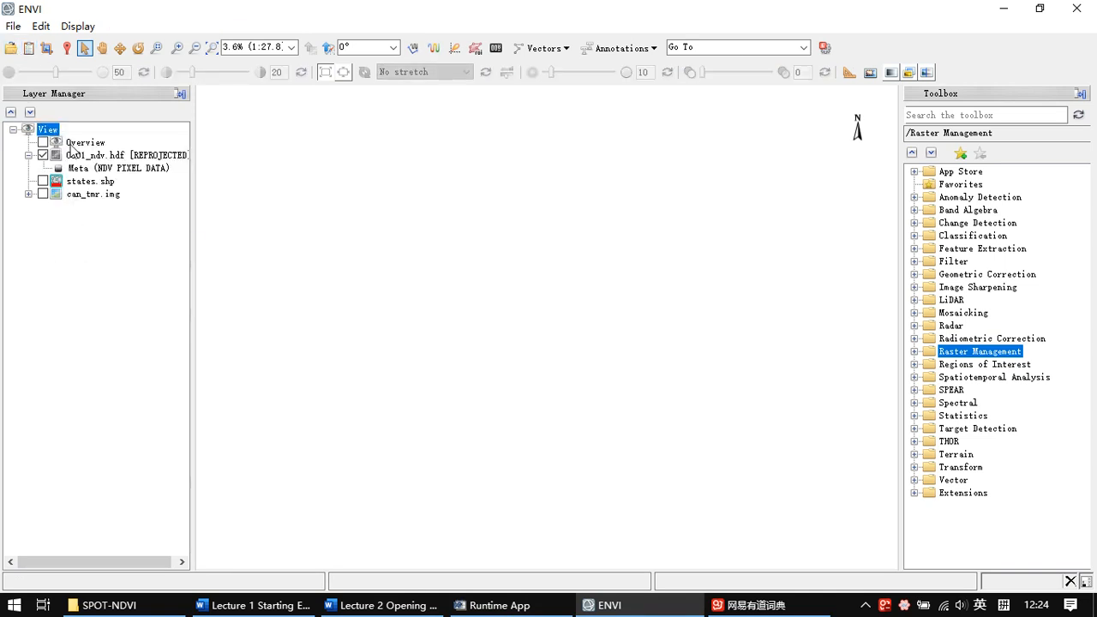
# Load the Meta (NDV PIXEL DATA) band of 0001_ndv.hdf in grayscale and display the whole image
pyautogui.click(28, 50)
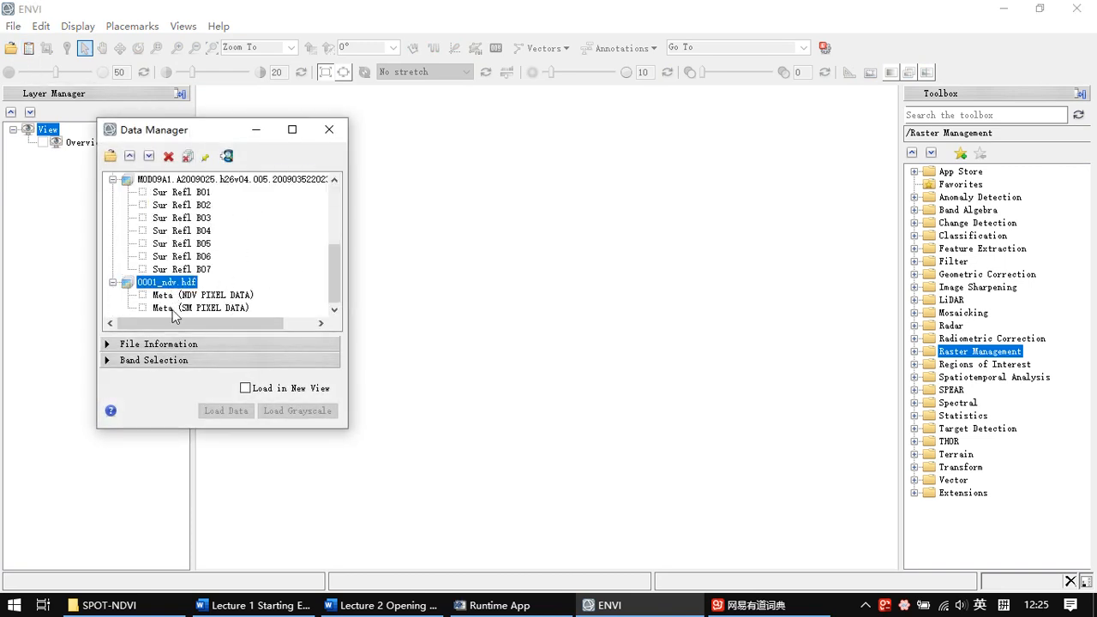
pyautogui.click(218, 296)
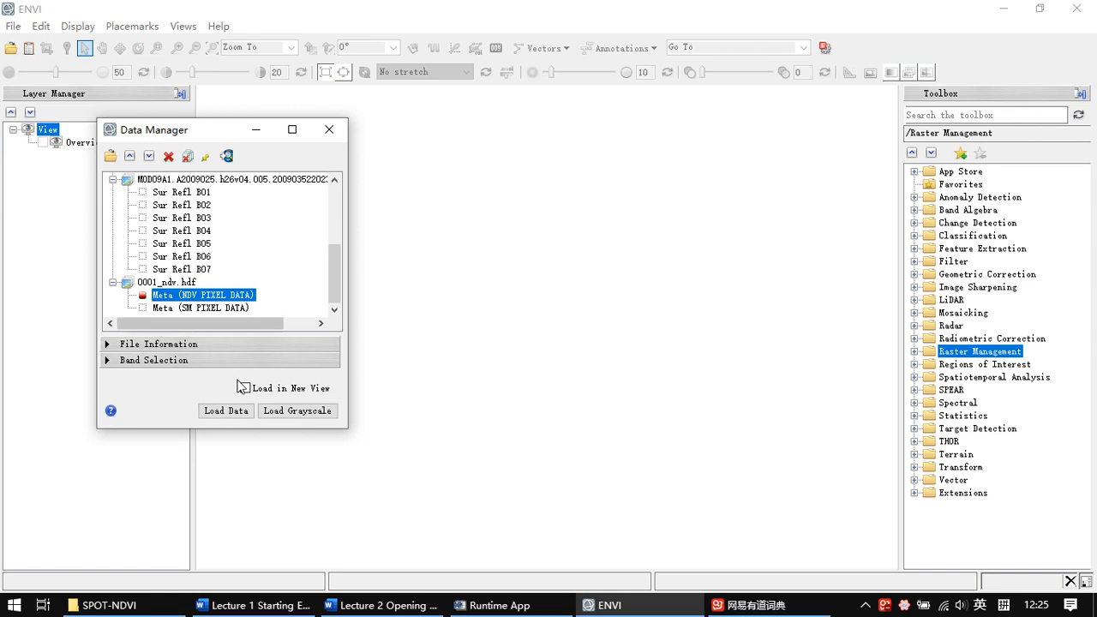
pyautogui.click(298, 410)
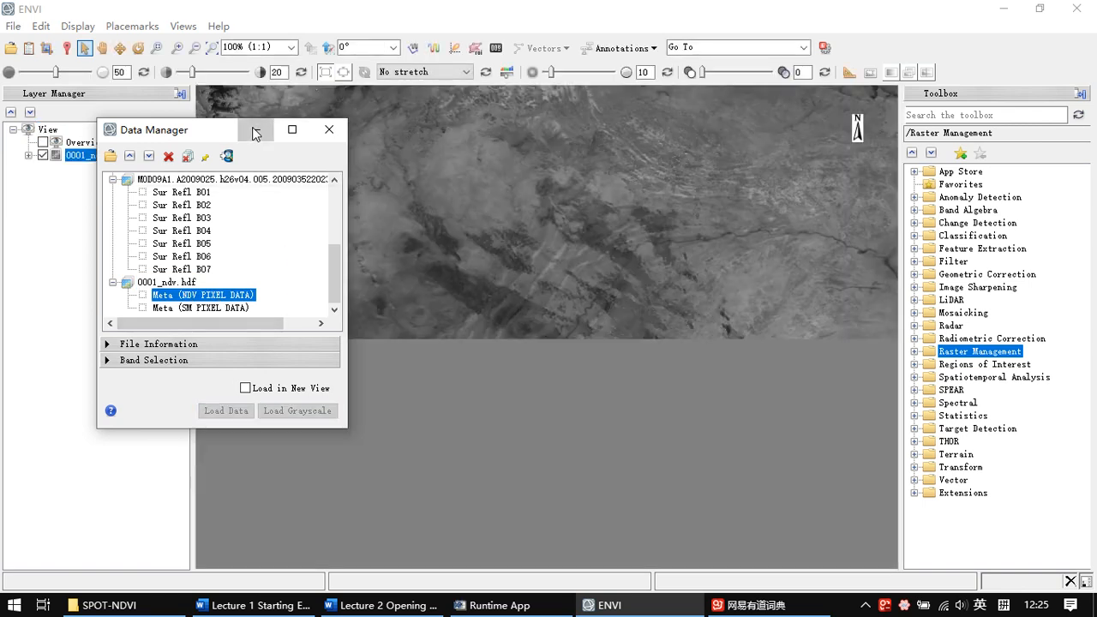
pyautogui.click(255, 129)
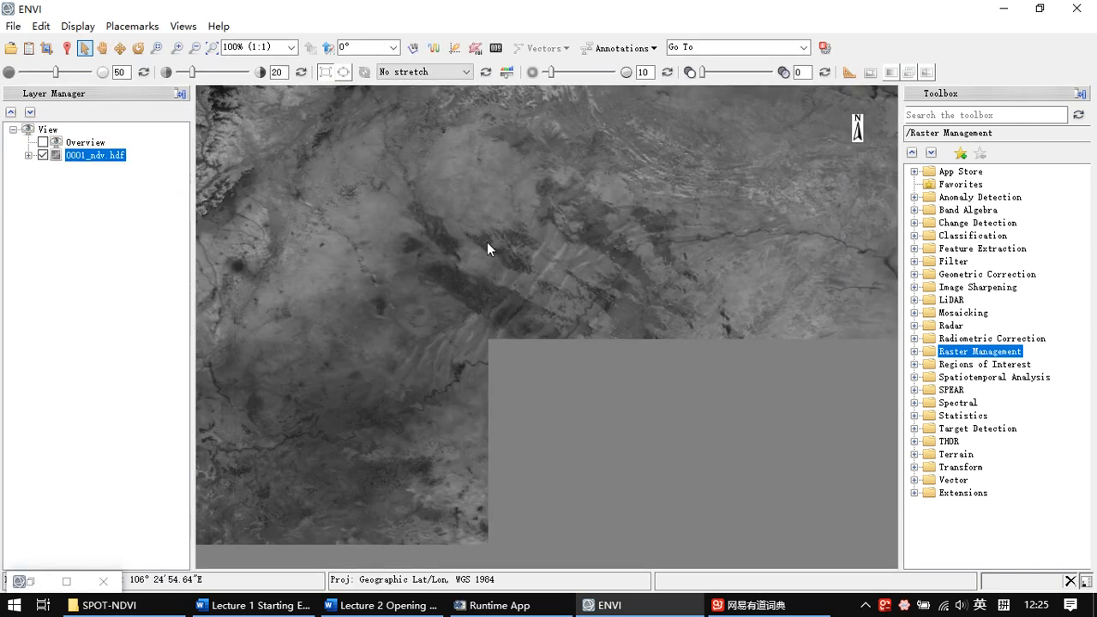
pyautogui.scroll(-5, 564, 283)
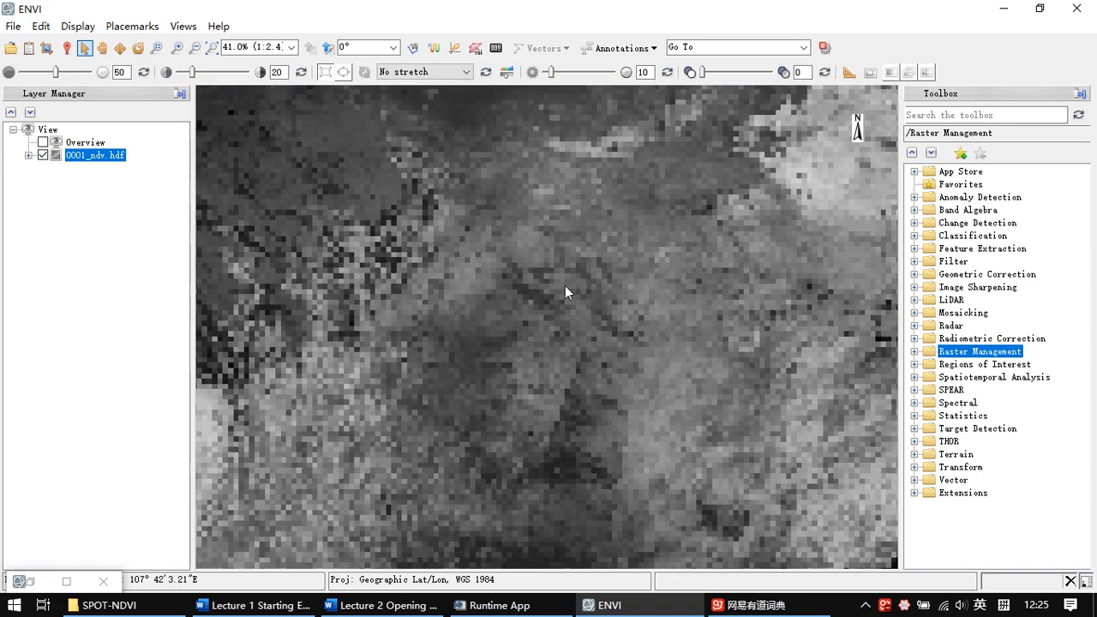
pyautogui.scroll(-6, 565, 285)
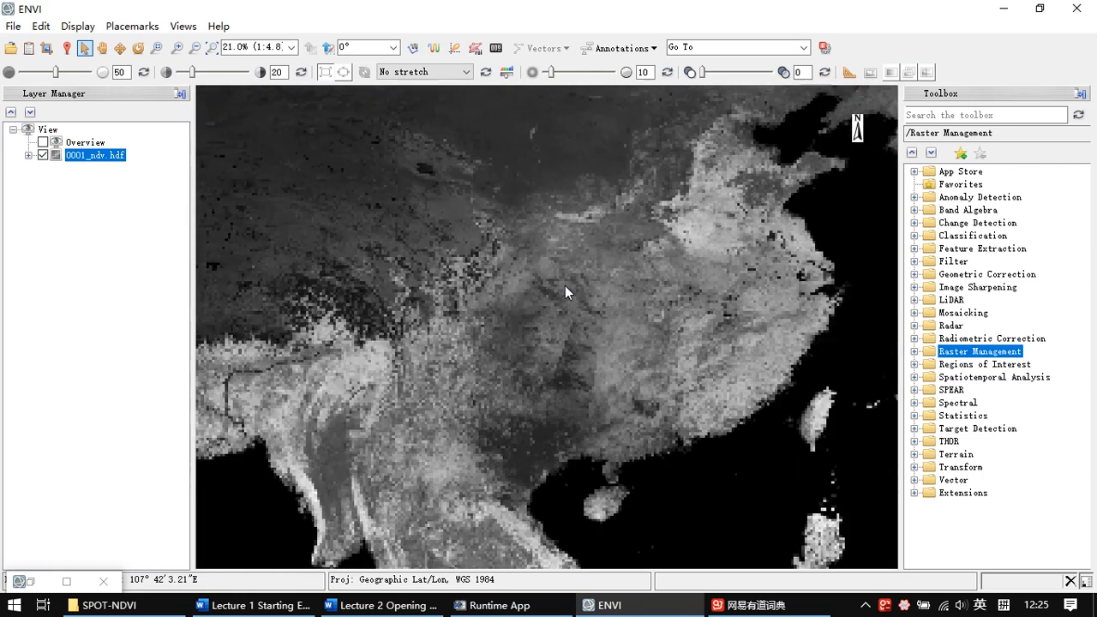
pyautogui.scroll(-2, 564, 285)
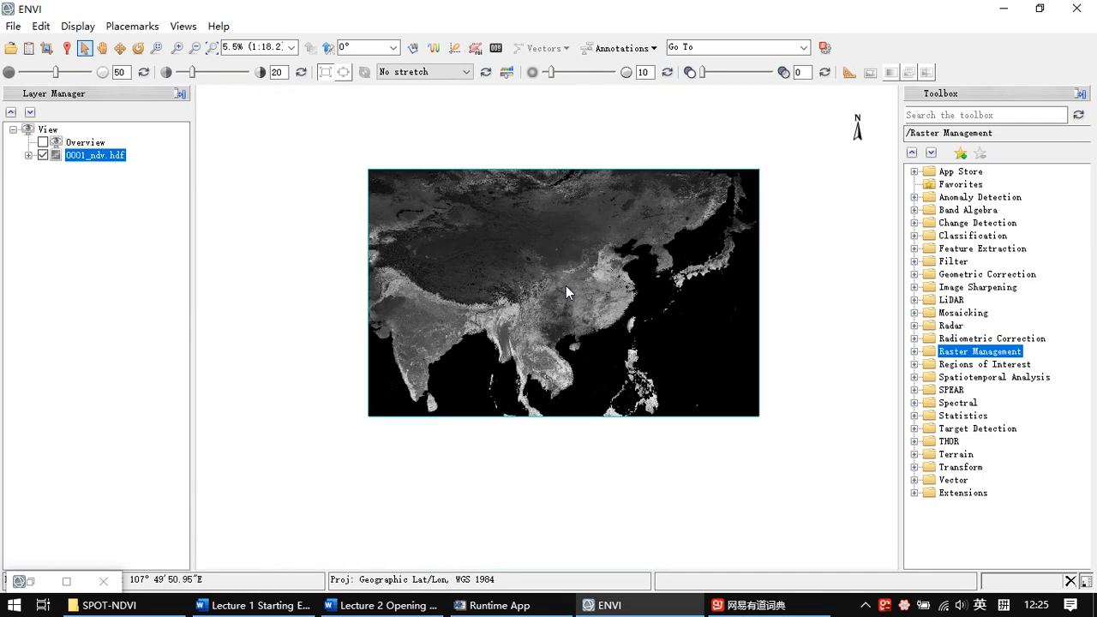
pyautogui.scroll(1, 564, 265)
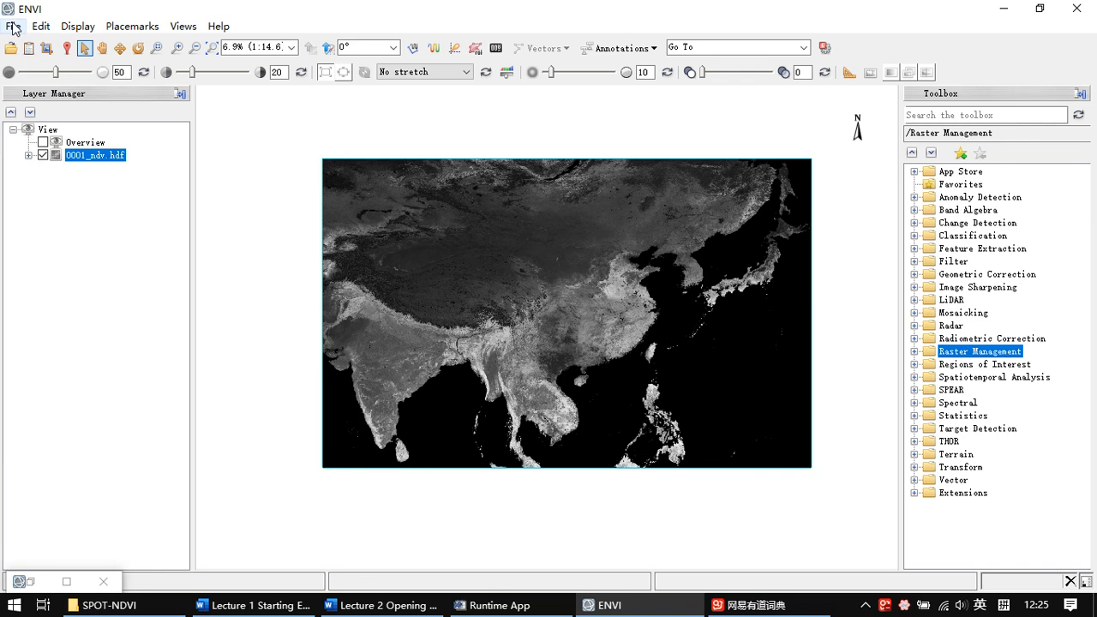
# Look through the FST files in the ETM+ data folder in File Explorer, and return to ENVI
pyautogui.click(102, 604)
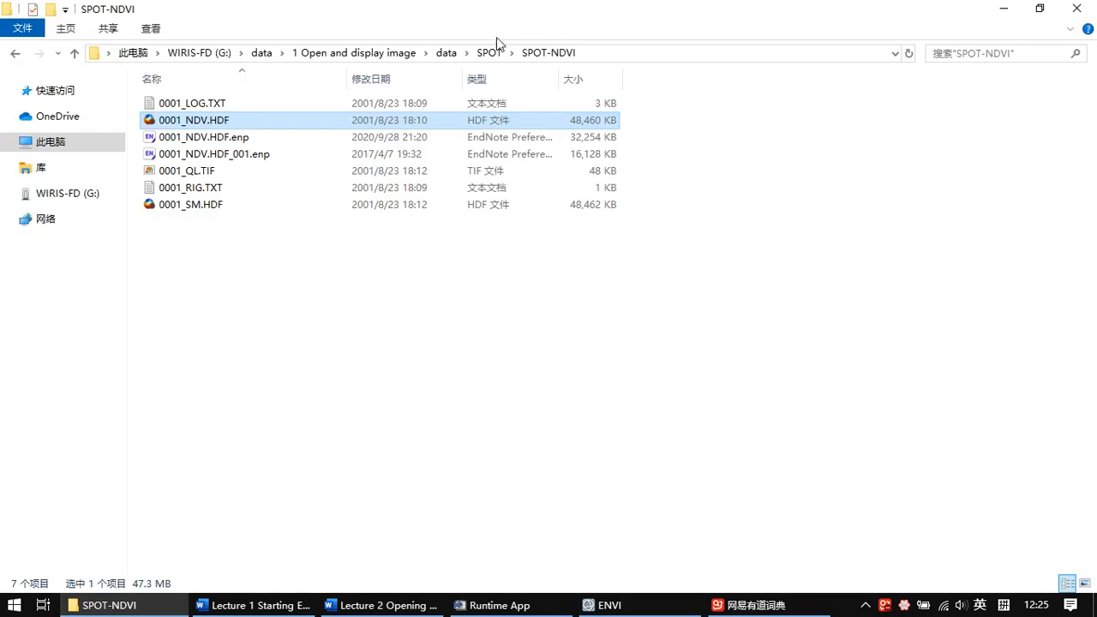
pyautogui.click(477, 55)
pyautogui.click(445, 54)
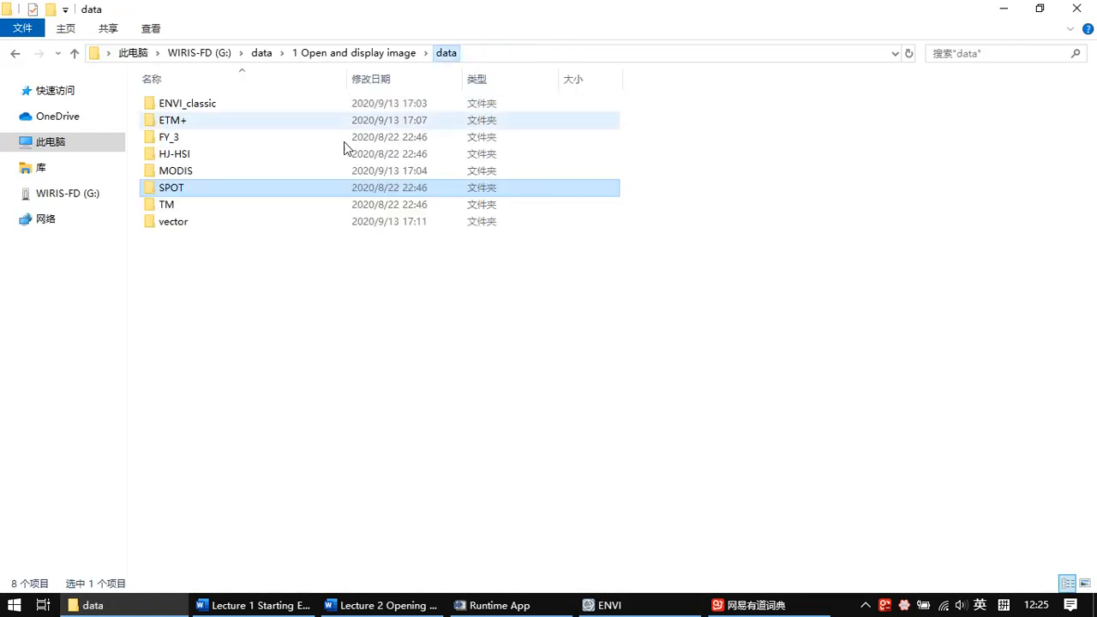
pyautogui.doubleClick(322, 122)
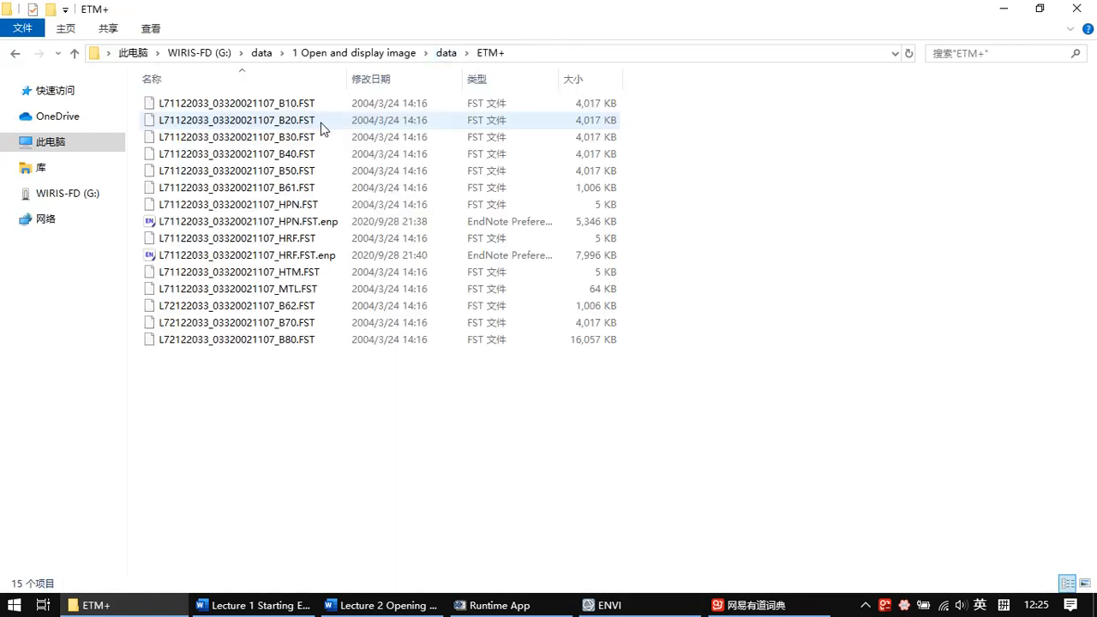
pyautogui.click(444, 55)
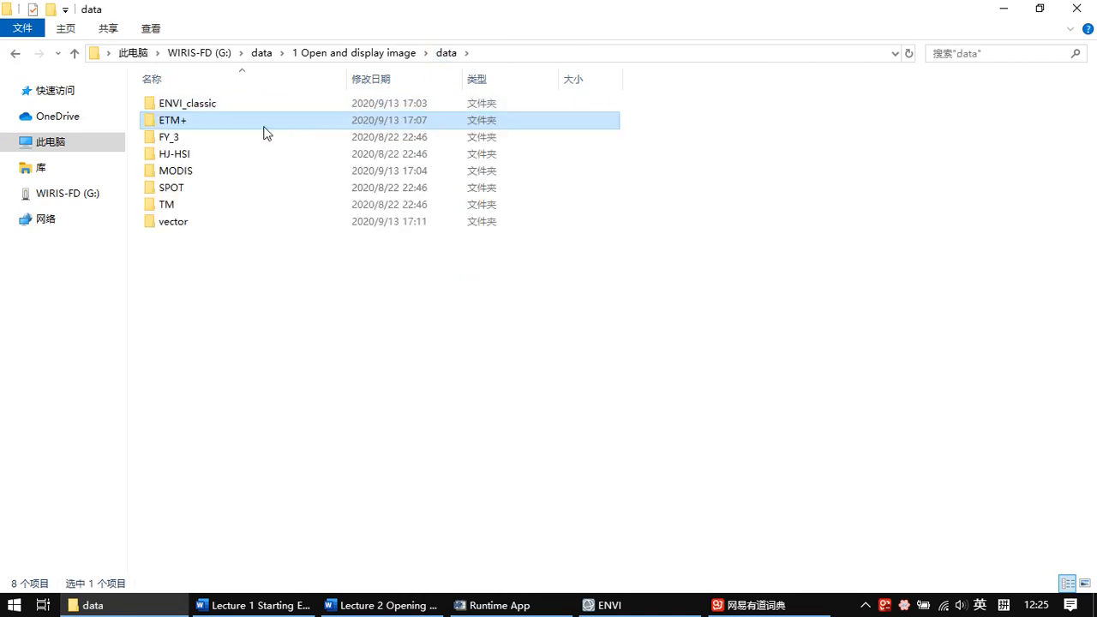
pyautogui.click(1002, 11)
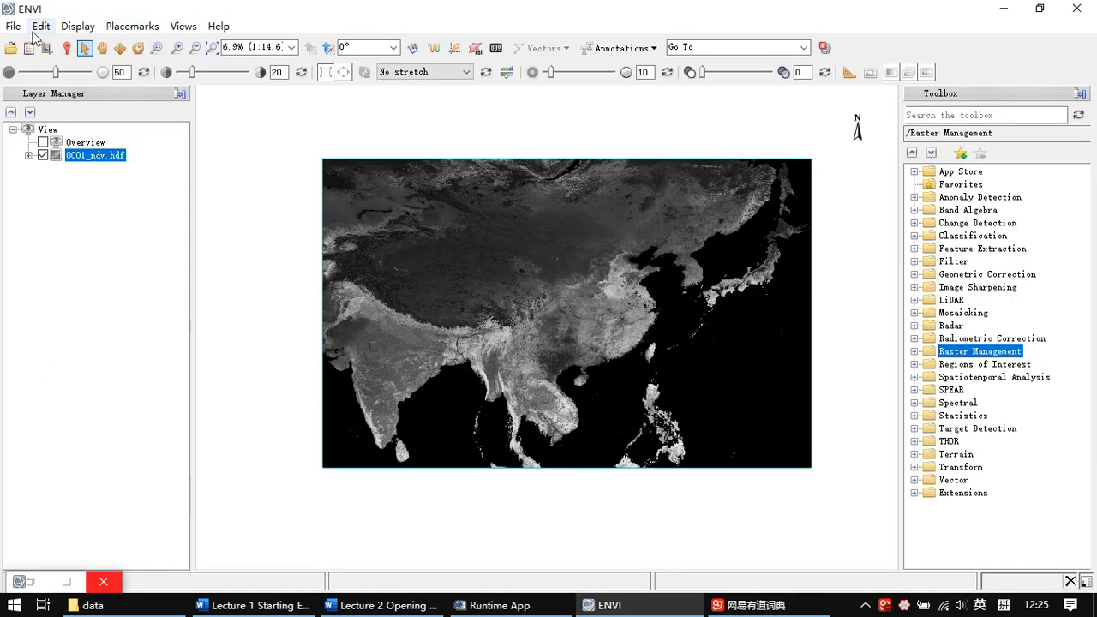
pyautogui.click(5, 31)
pyautogui.moveTo(126, 68)
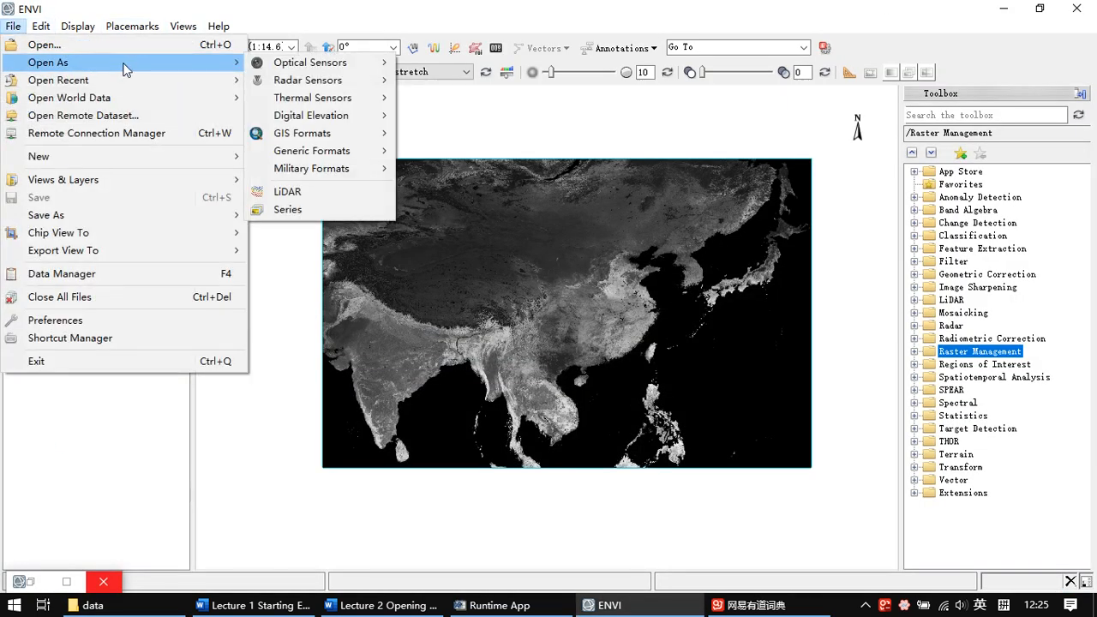
pyautogui.moveTo(336, 70)
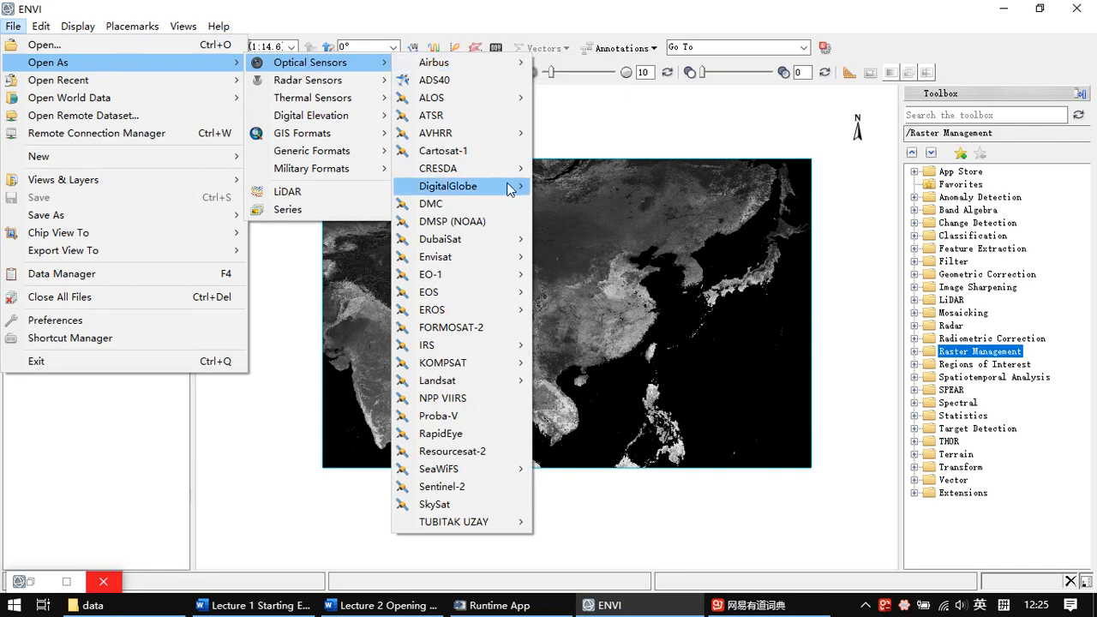
pyautogui.moveTo(441, 381)
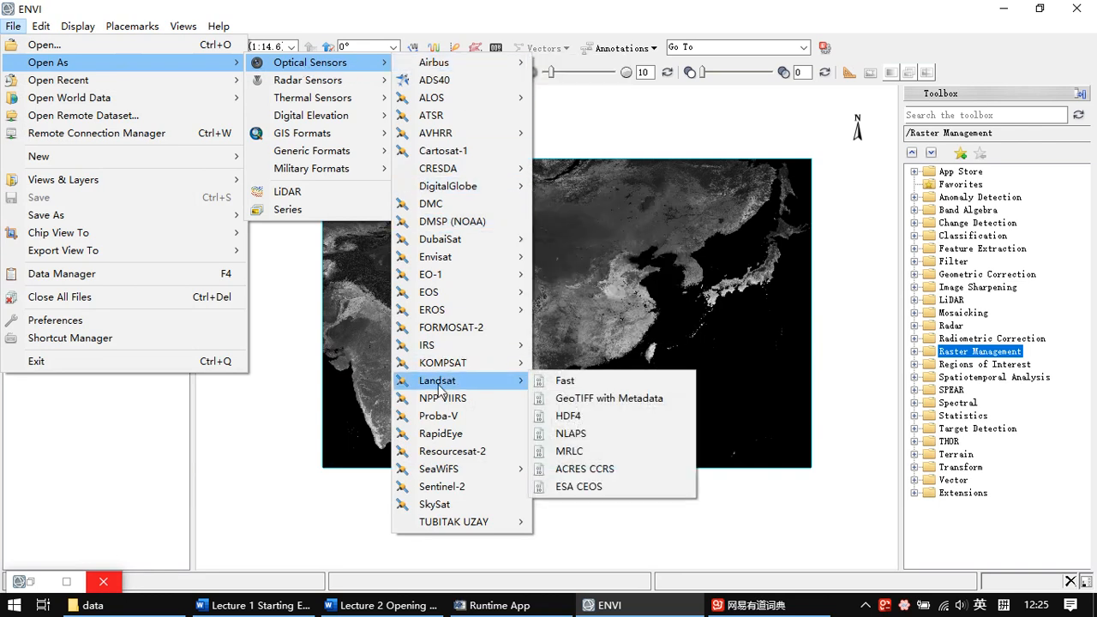
pyautogui.click(579, 387)
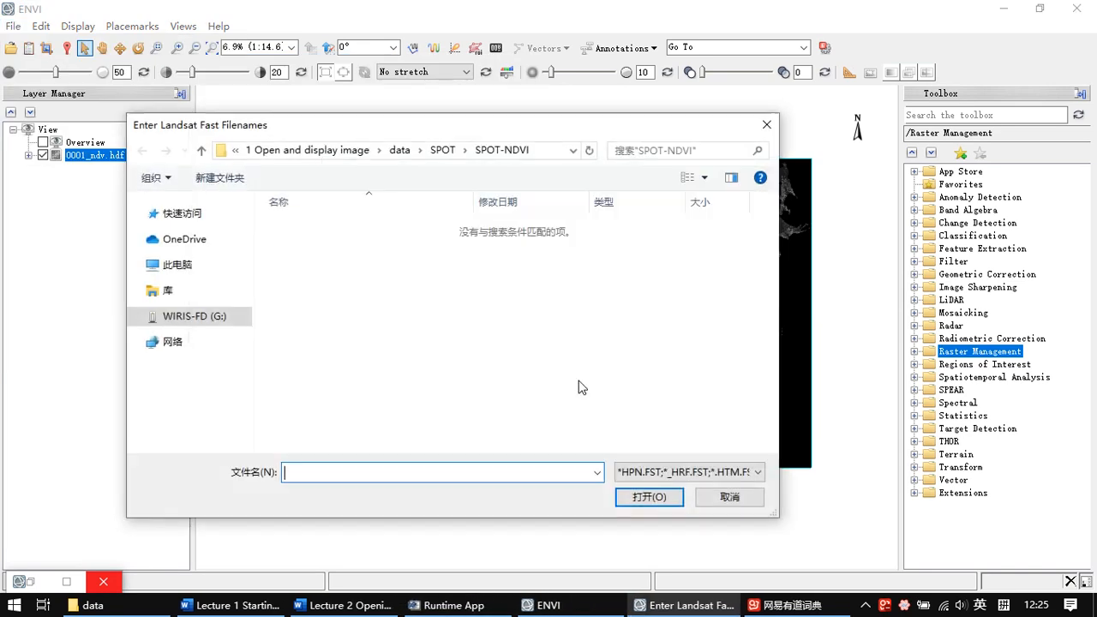
pyautogui.click(399, 149)
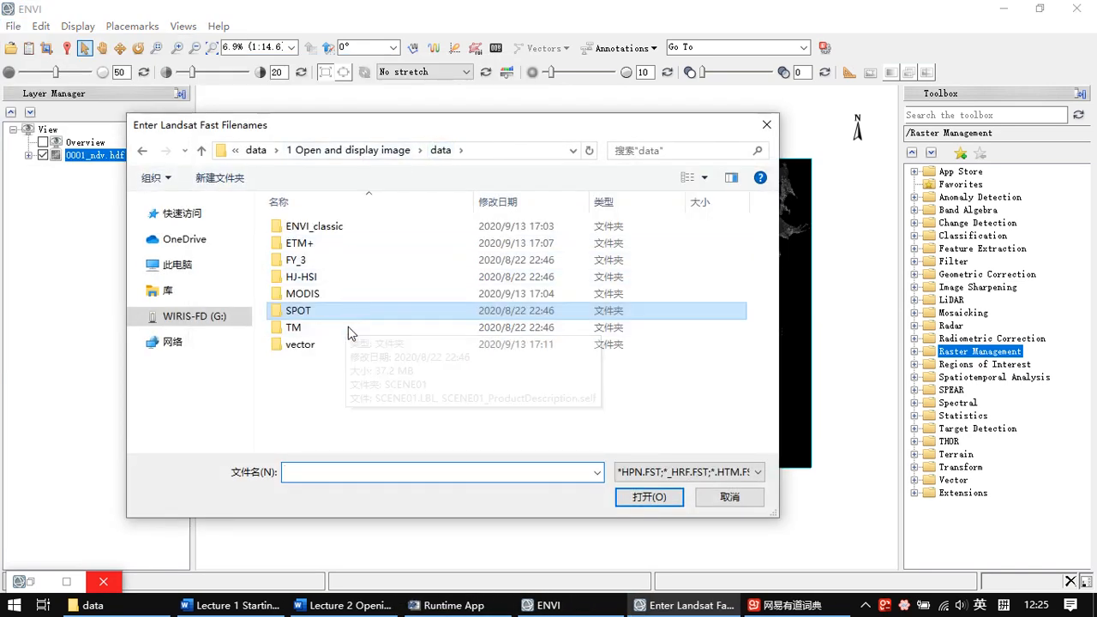
pyautogui.doubleClick(363, 249)
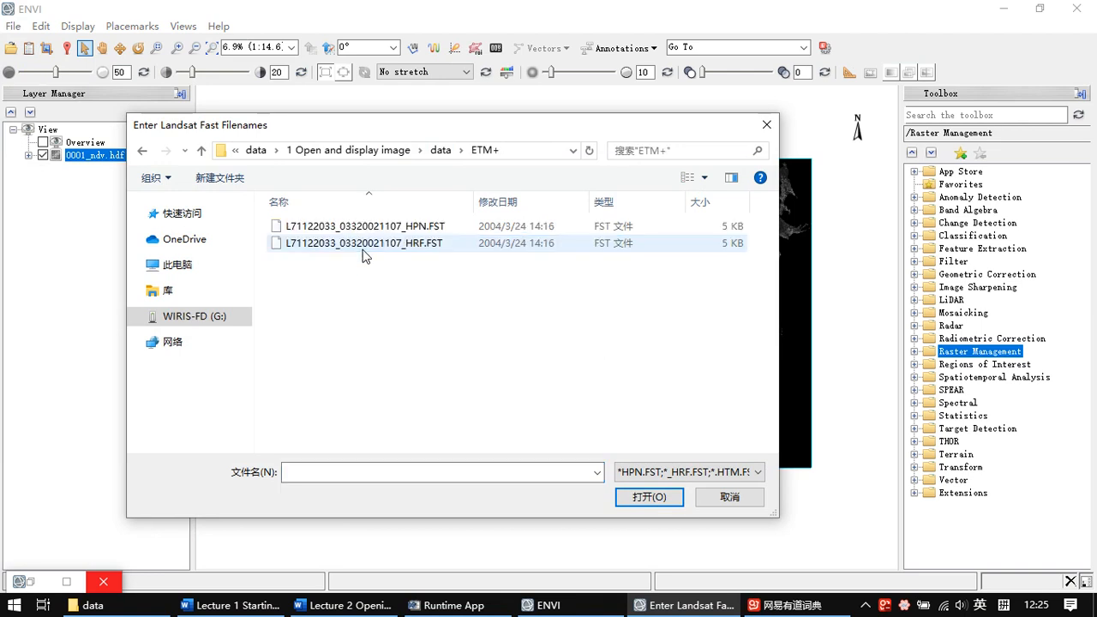
pyautogui.click(403, 227)
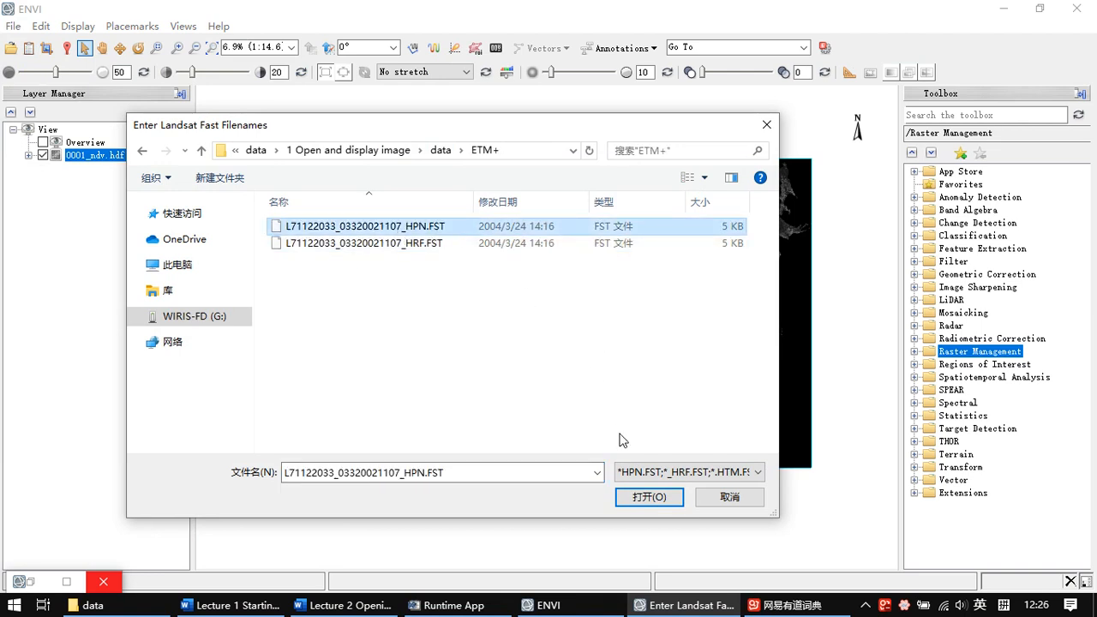
pyautogui.click(645, 502)
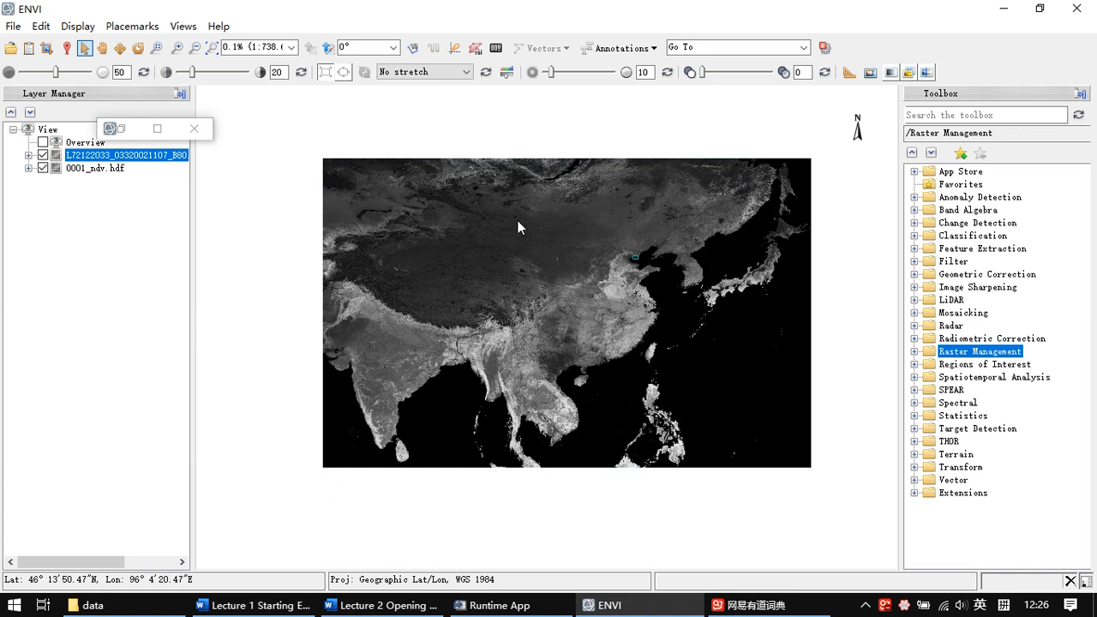
# Zoom in on the Landsat B80 image's footprint over the NDVI layer to examine it
pyautogui.scroll(-4, 626, 242)
pyautogui.scroll(10, 633, 248)
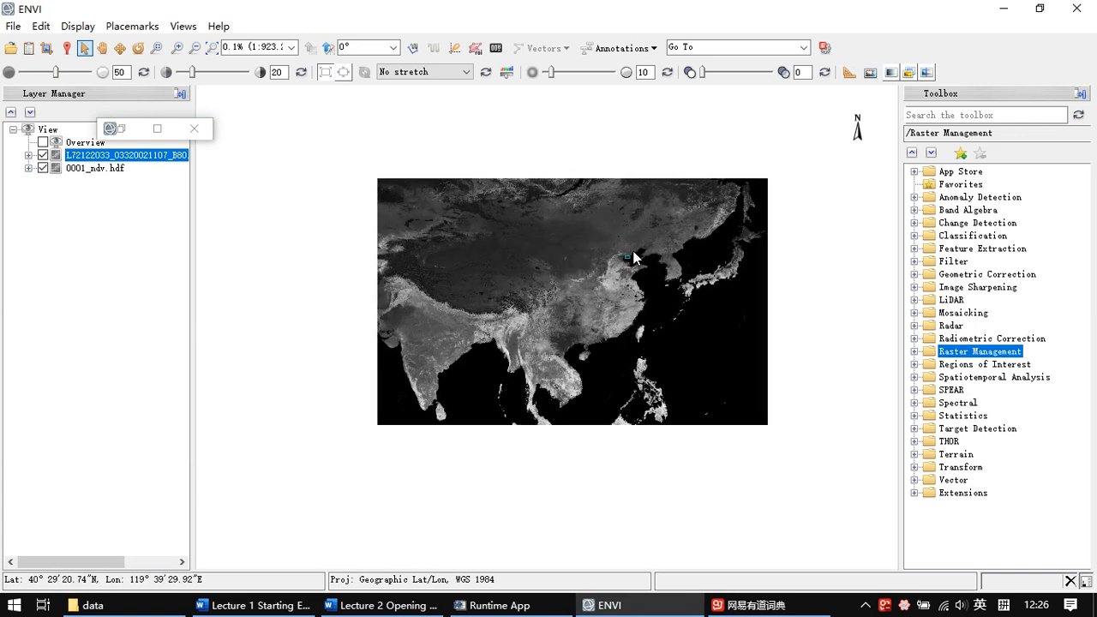
pyautogui.scroll(10, 621, 306)
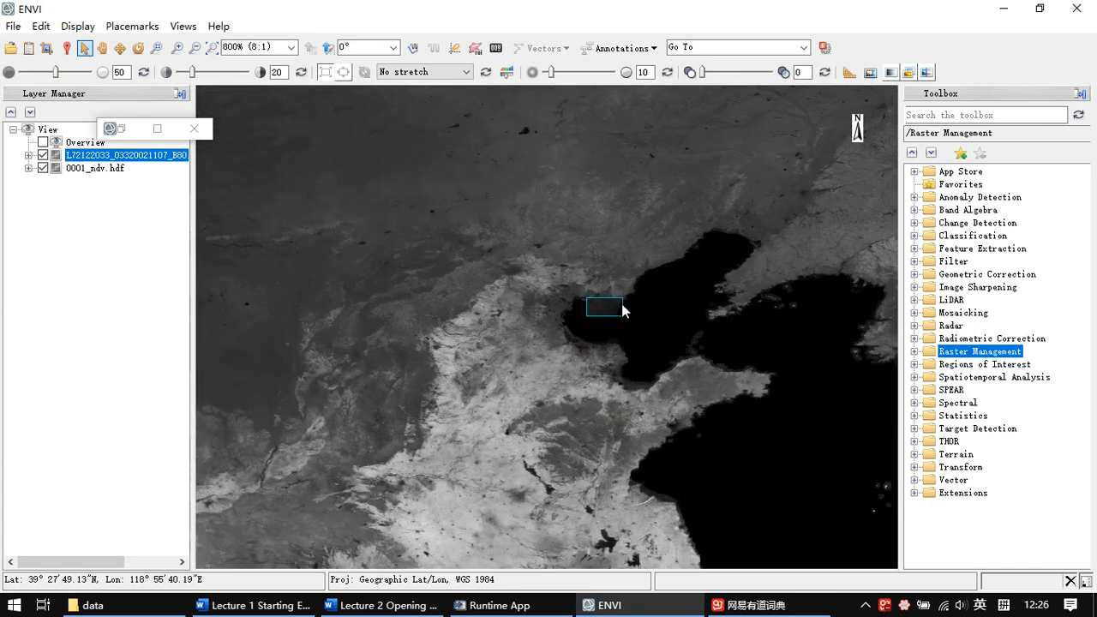
pyautogui.scroll(4, 554, 398)
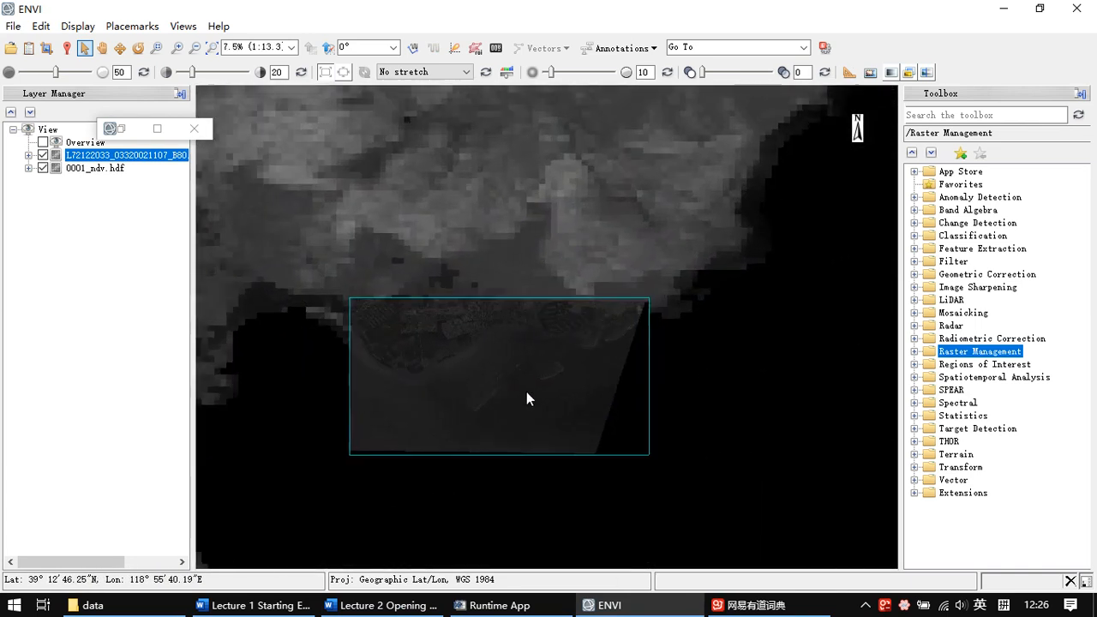
# Hide the 0001_ndv.hdf layer to view the Landsat B80 image alone, and list that image's bands in the layer tree
pyautogui.scroll(-4, 637, 250)
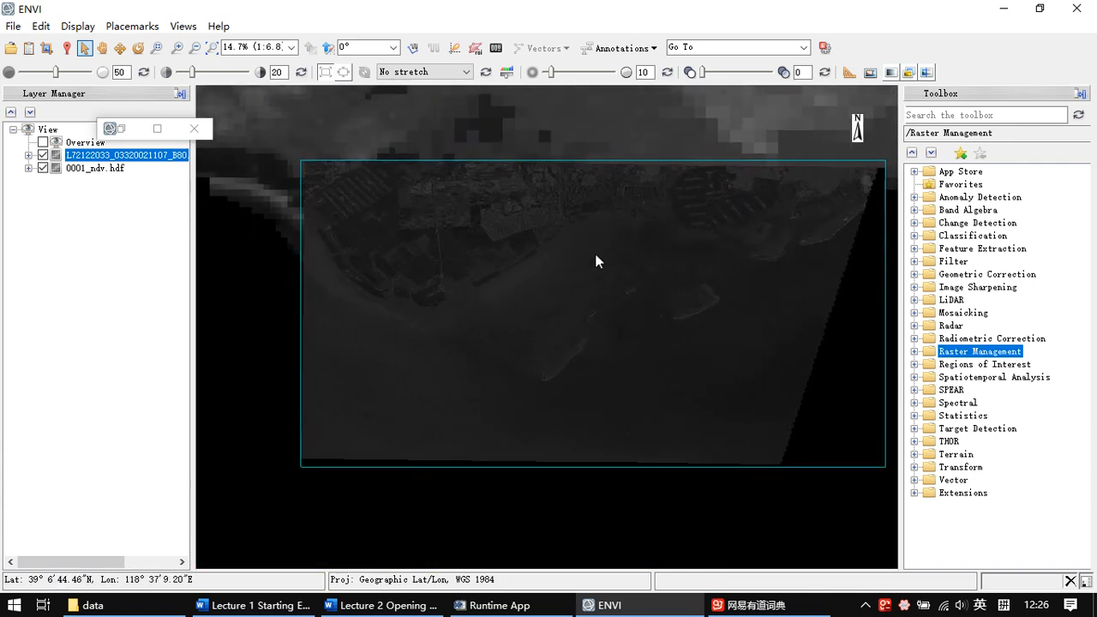
pyautogui.scroll(-1, 591, 248)
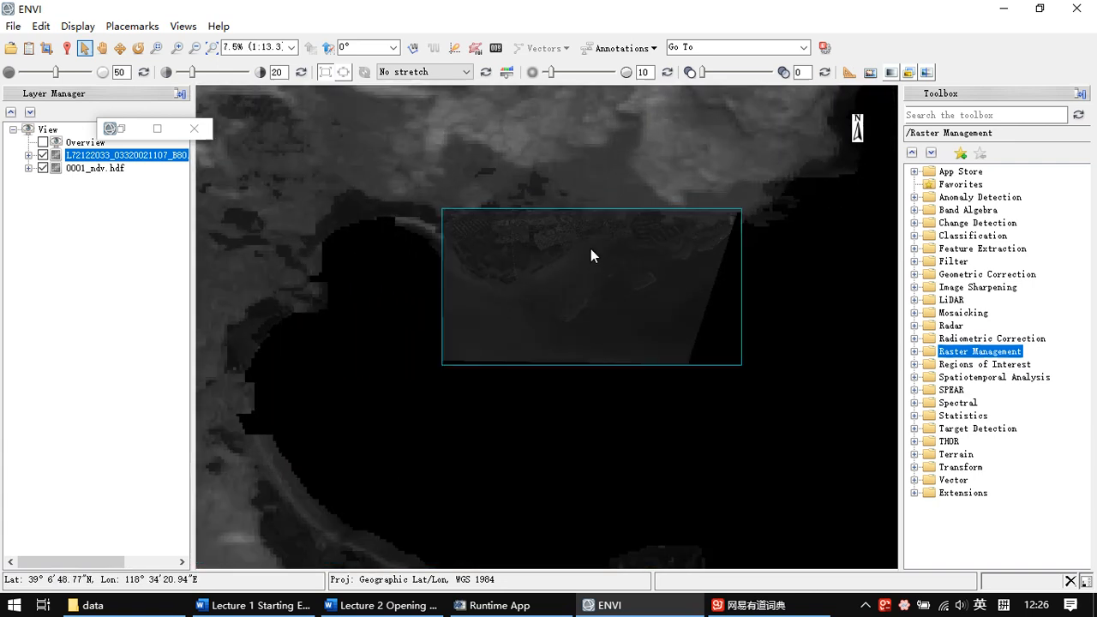
pyautogui.scroll(5, 591, 248)
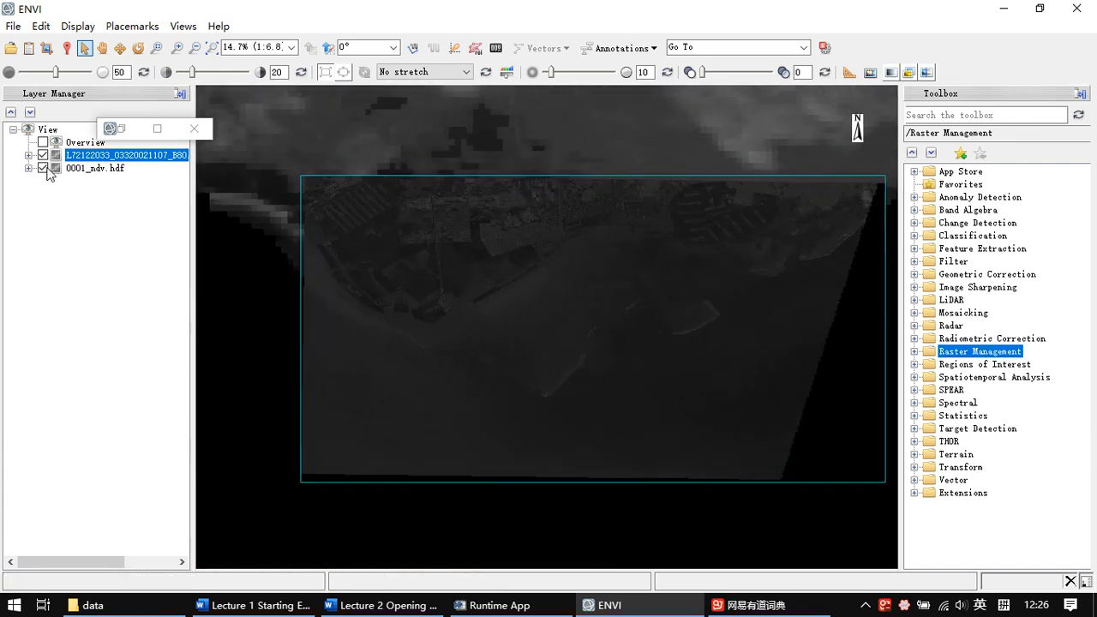
pyautogui.click(43, 168)
pyautogui.moveTo(536, 261); pyautogui.dragTo(430, 254)
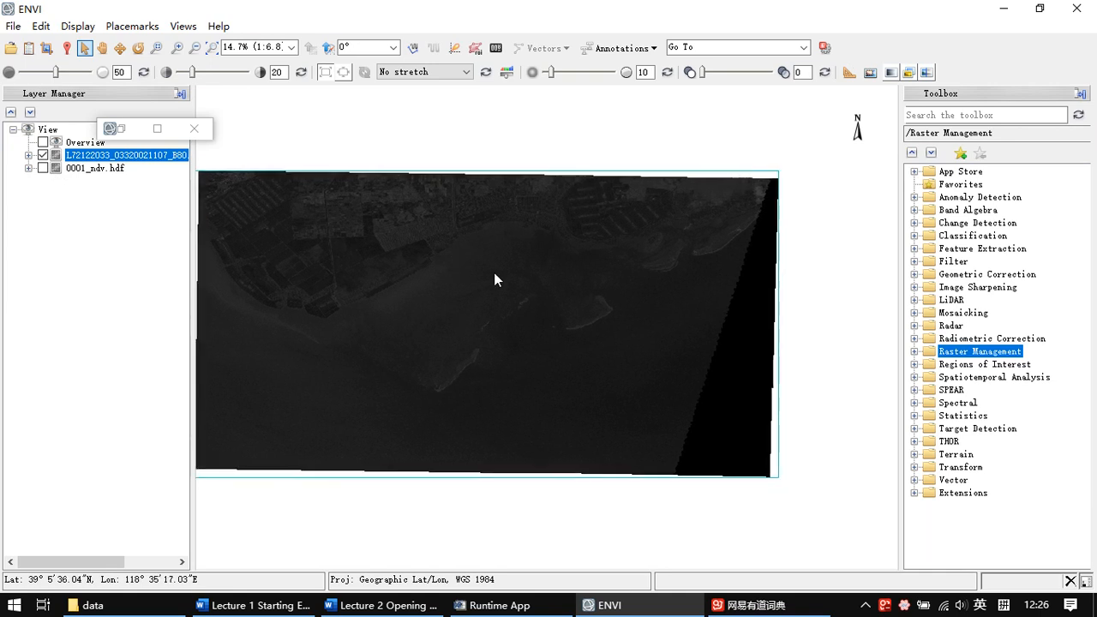
pyautogui.scroll(1, 498, 272)
pyautogui.scroll(-2, 514, 274)
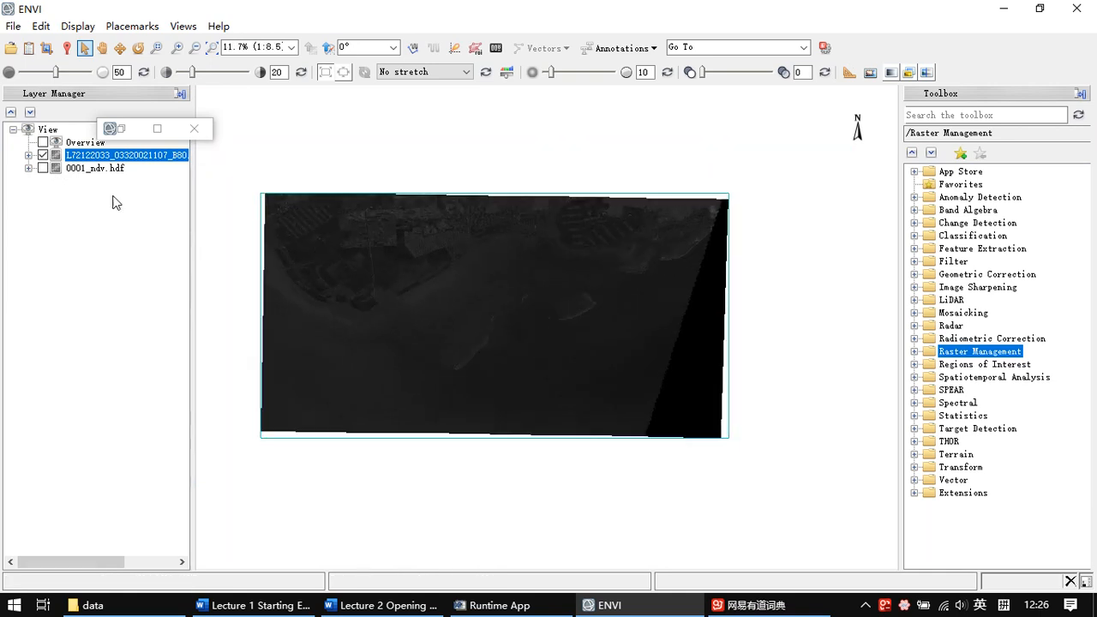
pyautogui.click(28, 155)
pyautogui.click(124, 160)
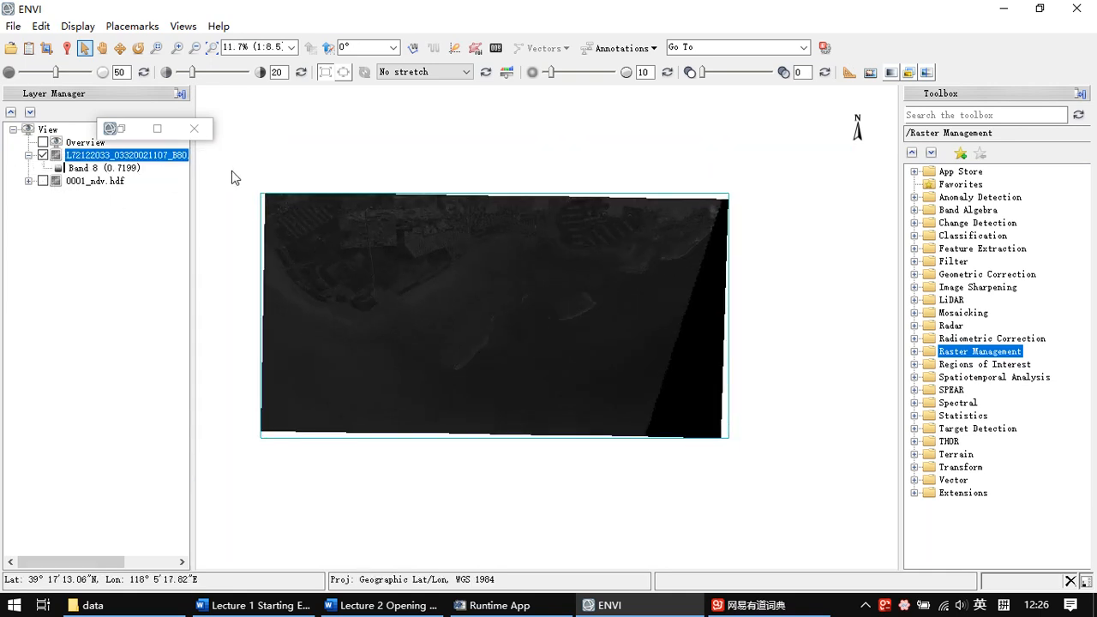
pyautogui.click(111, 129)
pyautogui.click(122, 141)
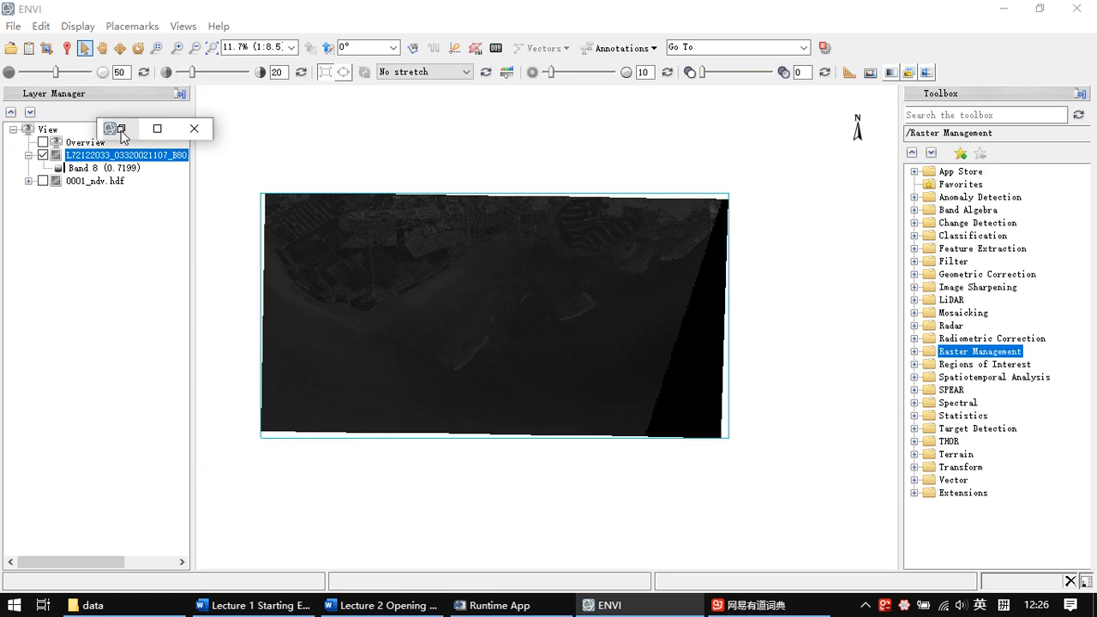
pyautogui.click(121, 129)
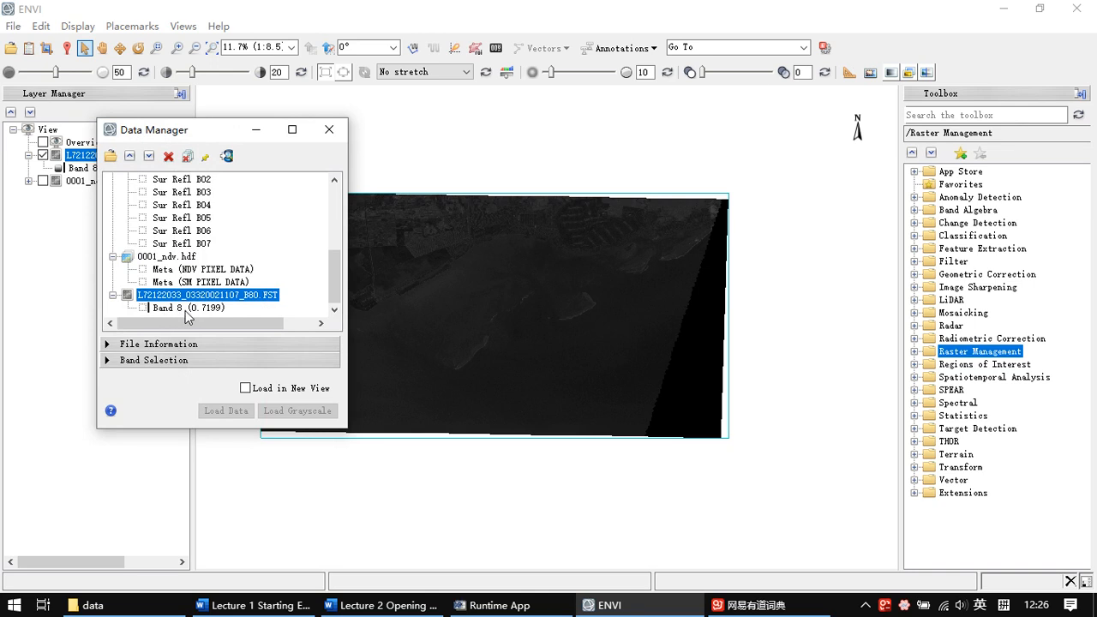
pyautogui.moveTo(547, 287); pyautogui.dragTo(631, 281)
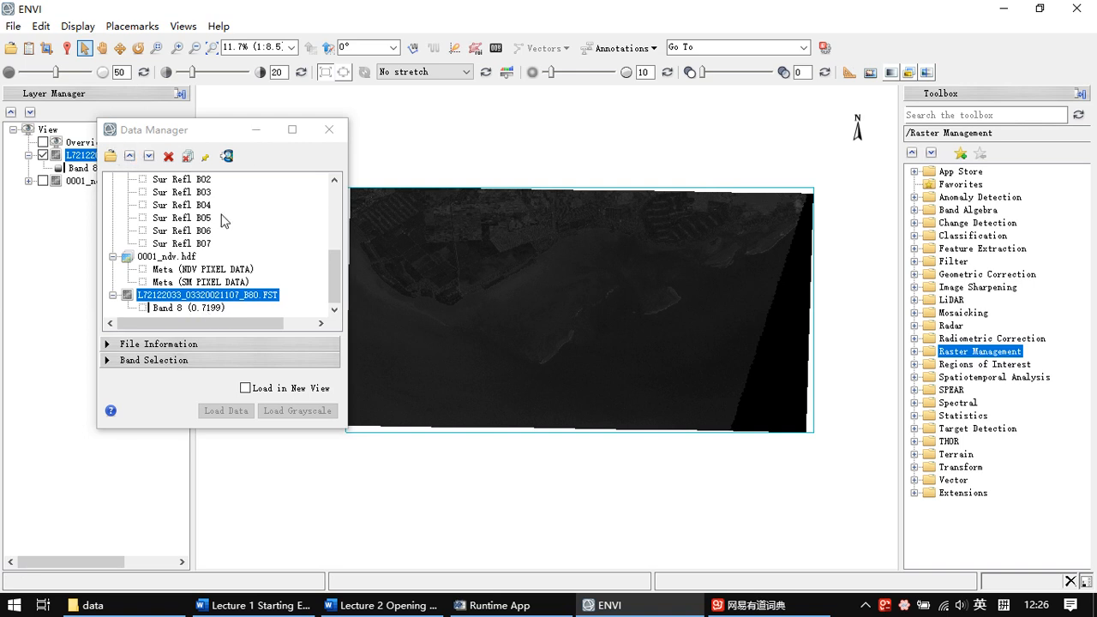
pyautogui.click(168, 156)
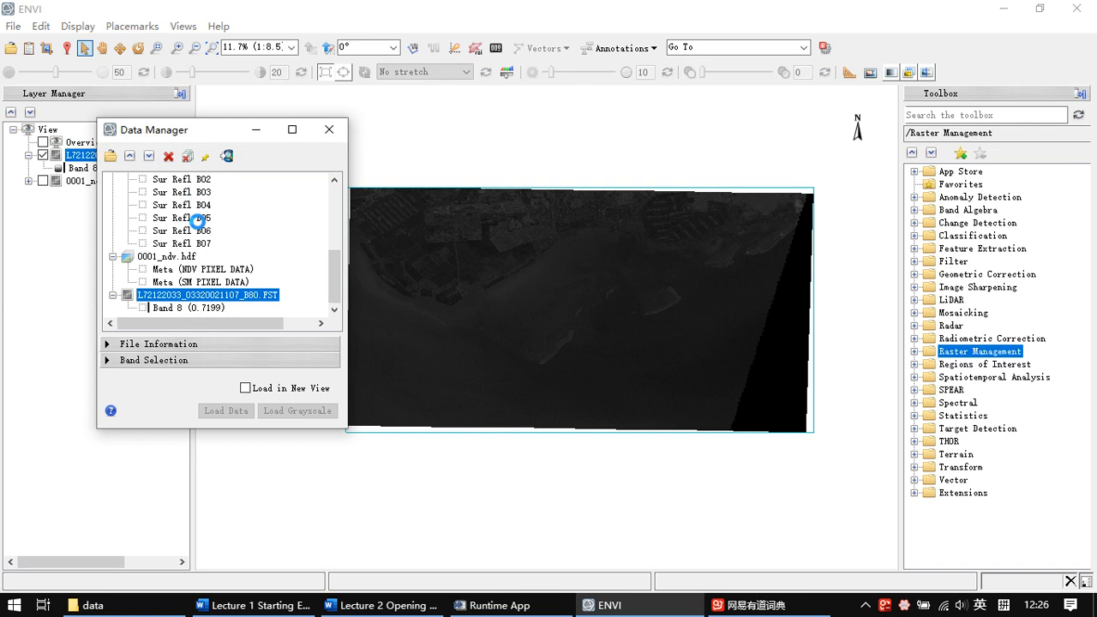
pyautogui.click(257, 130)
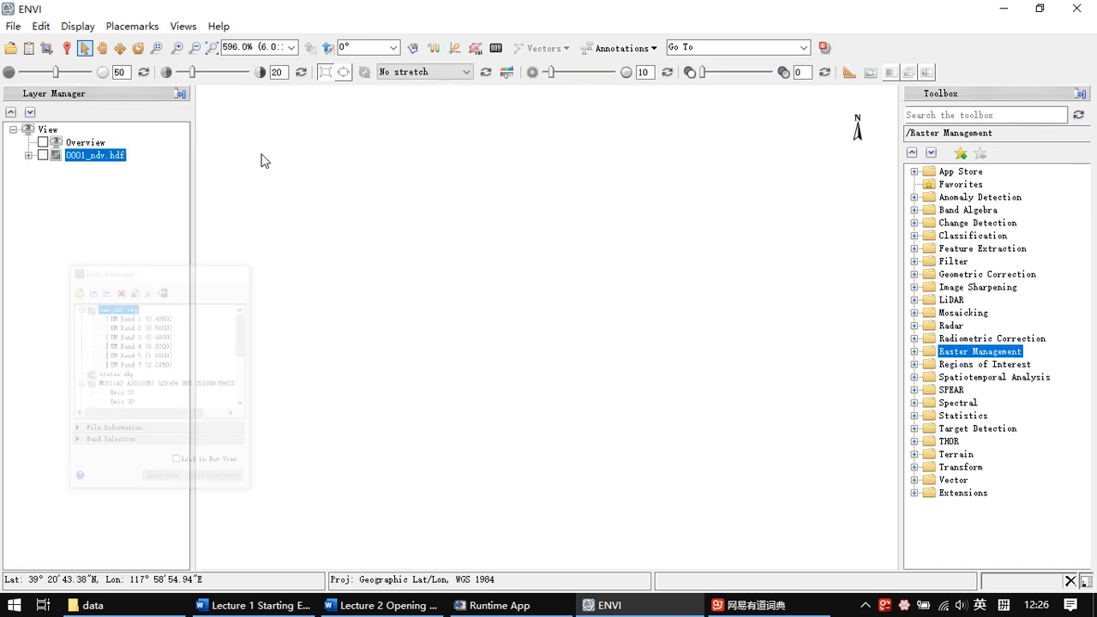
# Look through the FY_3 data folder in File Explorer to identify its .he5 image file, and return to ENVI
pyautogui.click(95, 605)
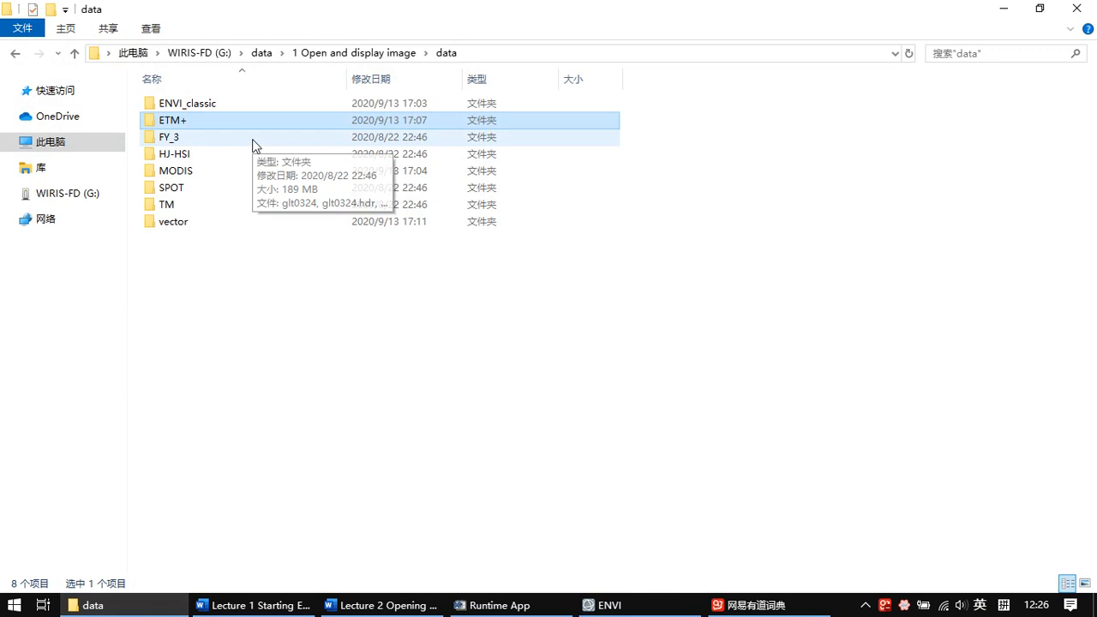
pyautogui.moveTo(411, 29); pyautogui.dragTo(498, 169)
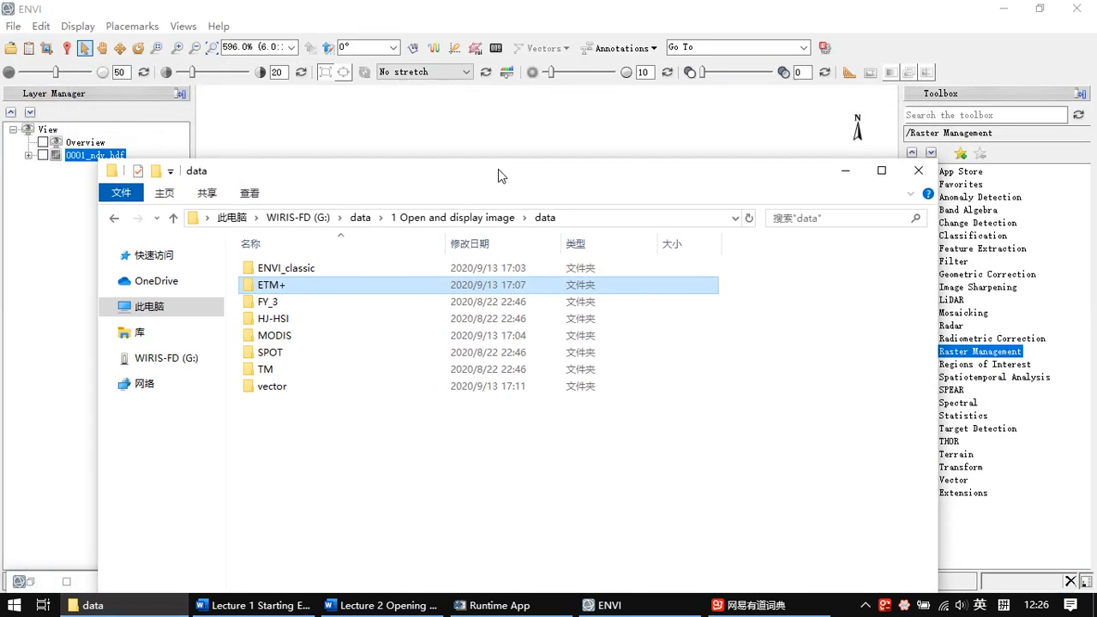
pyautogui.click(14, 28)
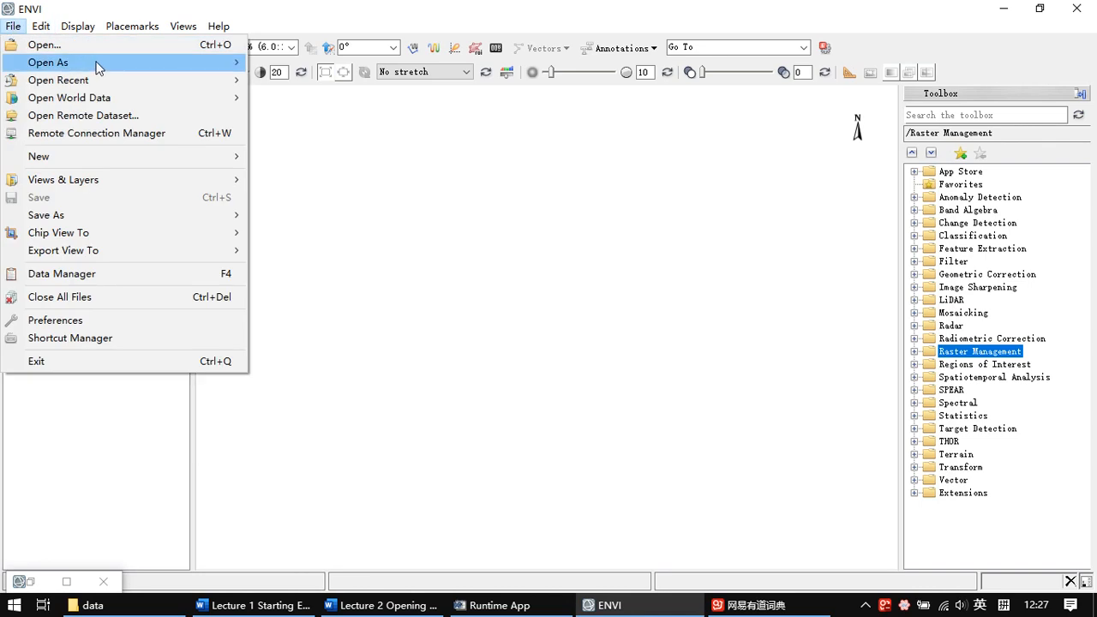
pyautogui.moveTo(206, 66)
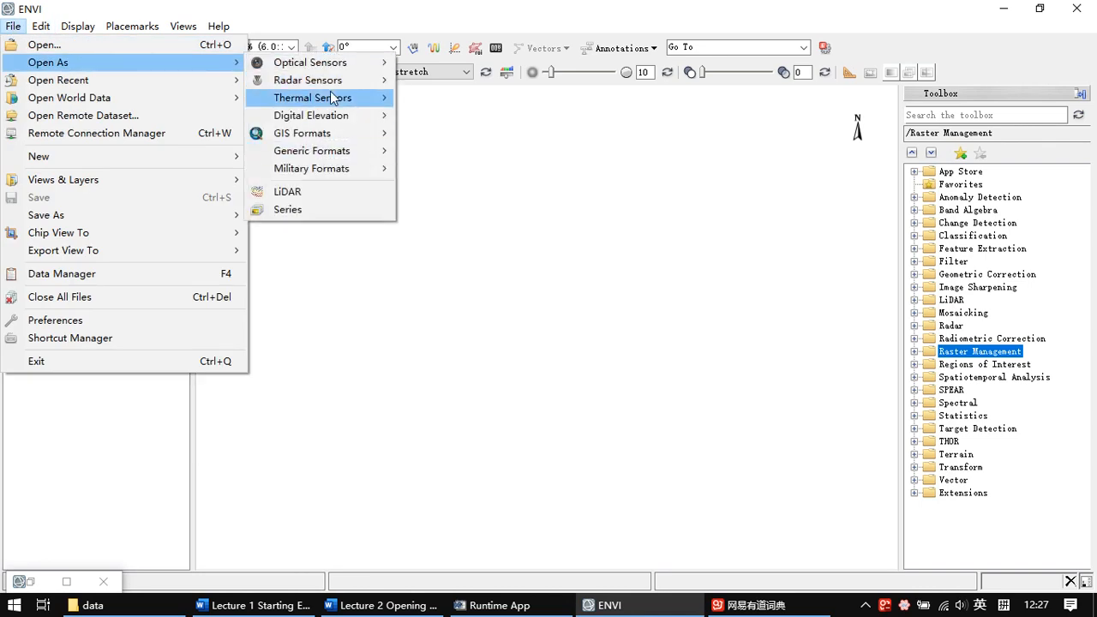
pyautogui.moveTo(332, 99)
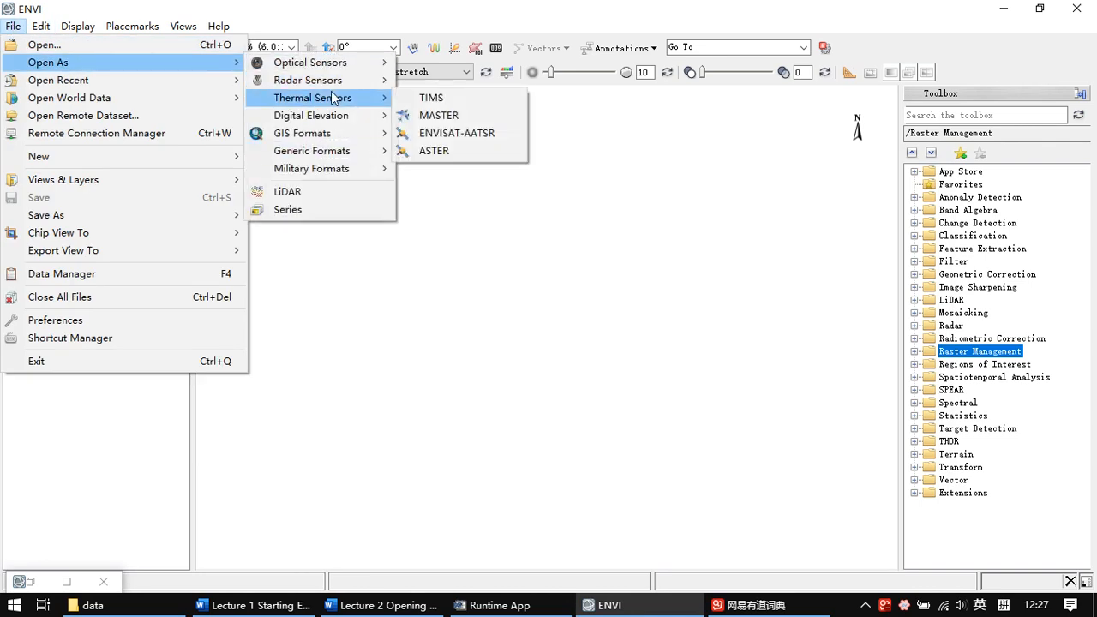
pyautogui.click(143, 600)
pyautogui.doubleClick(306, 305)
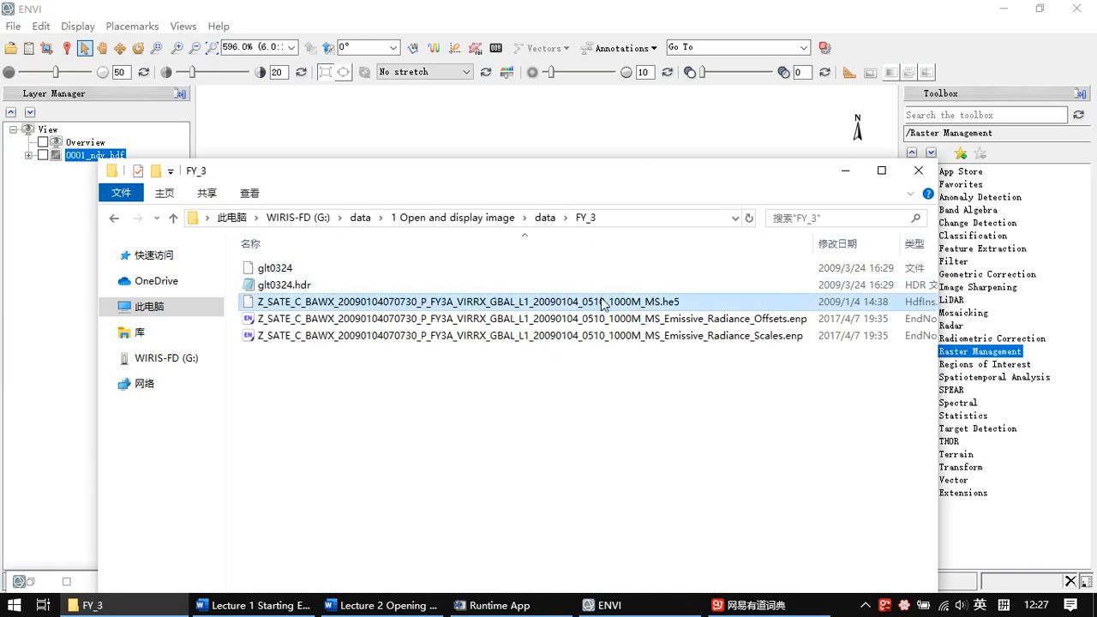
pyautogui.click(649, 301)
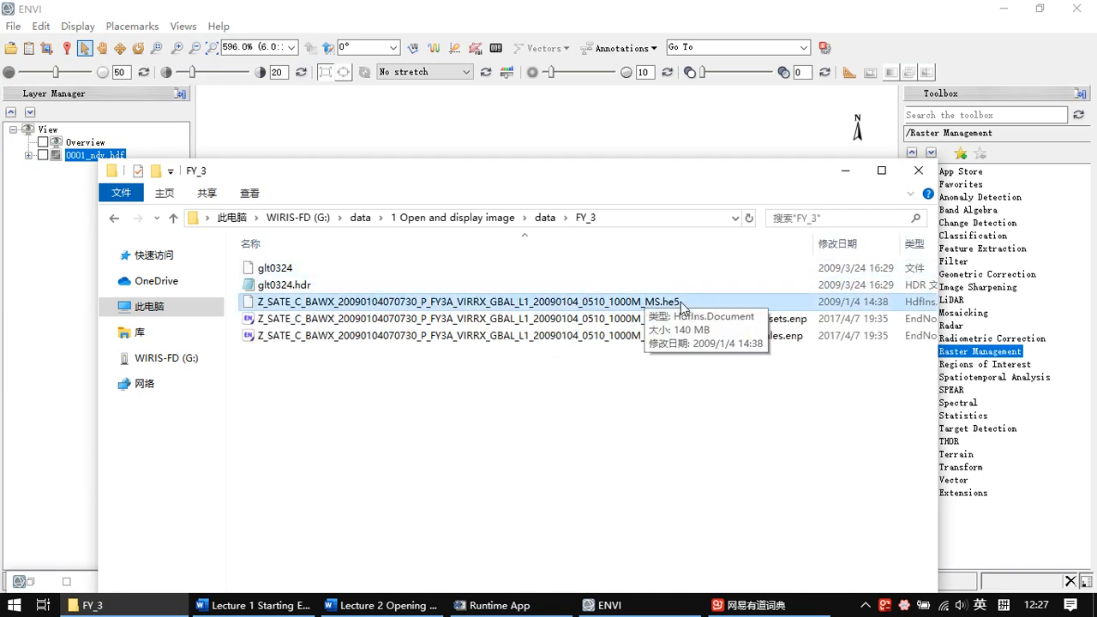
pyautogui.click(545, 218)
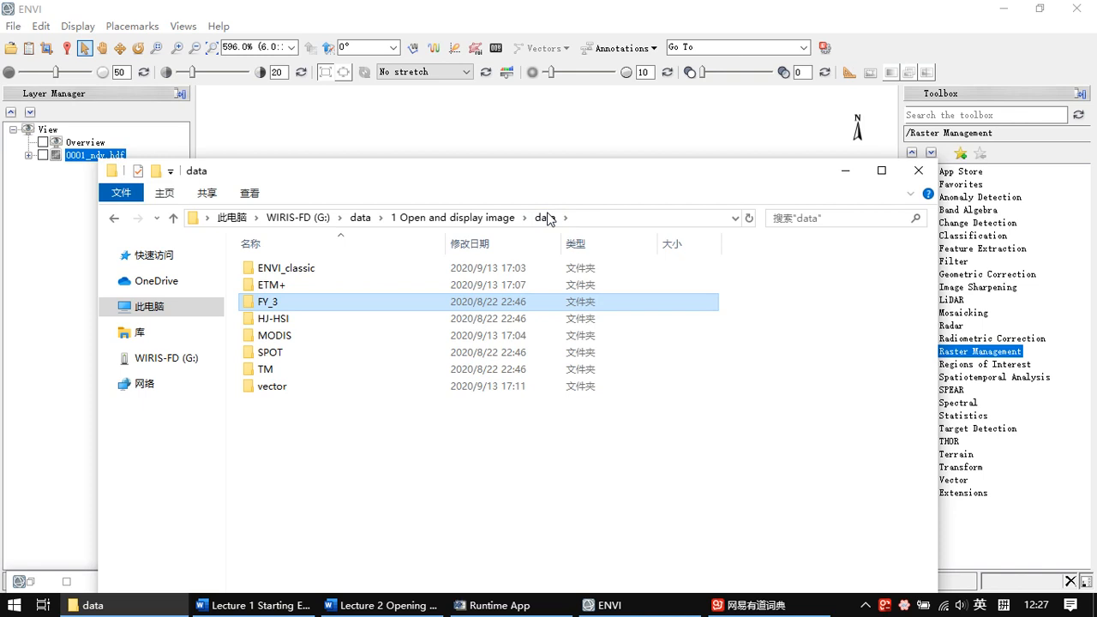
pyautogui.click(844, 172)
pyautogui.click(13, 27)
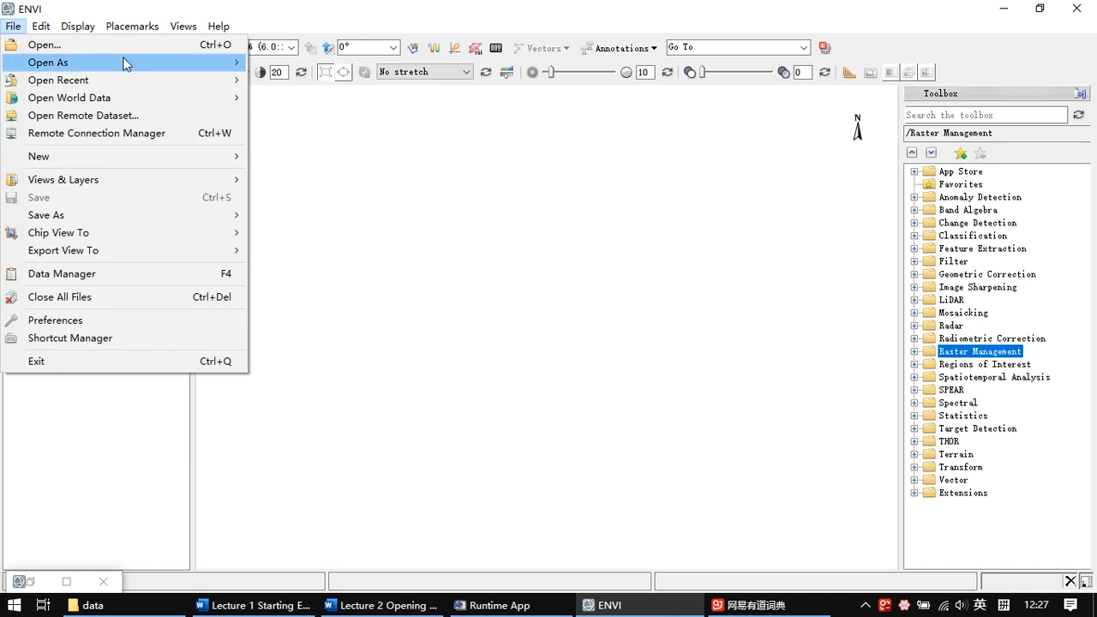
pyautogui.moveTo(125, 62)
pyautogui.moveTo(330, 66)
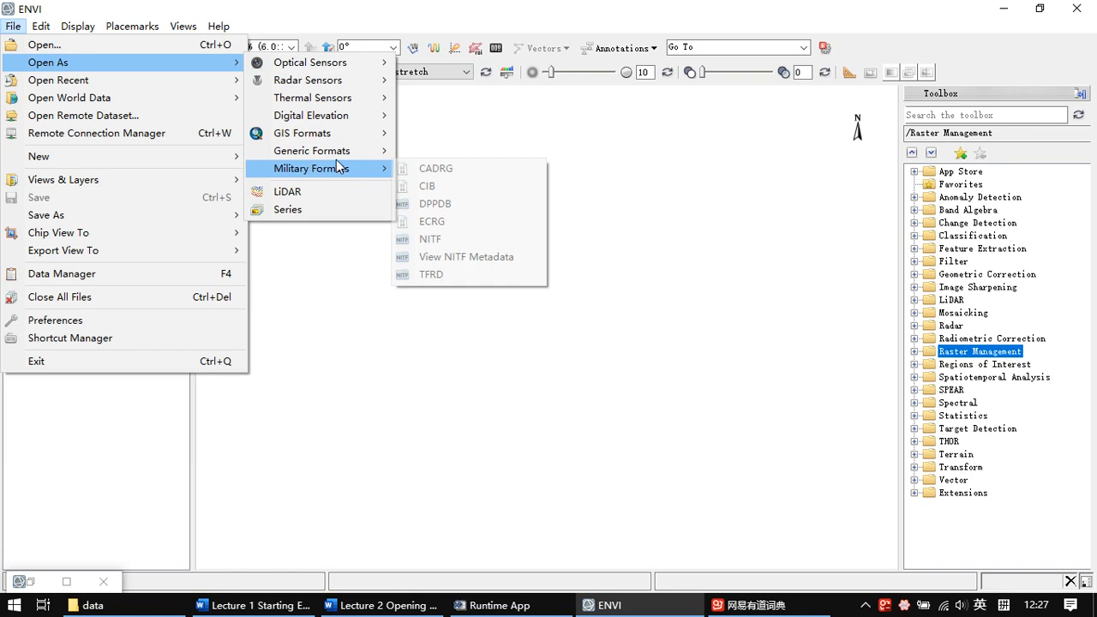
pyautogui.moveTo(344, 163)
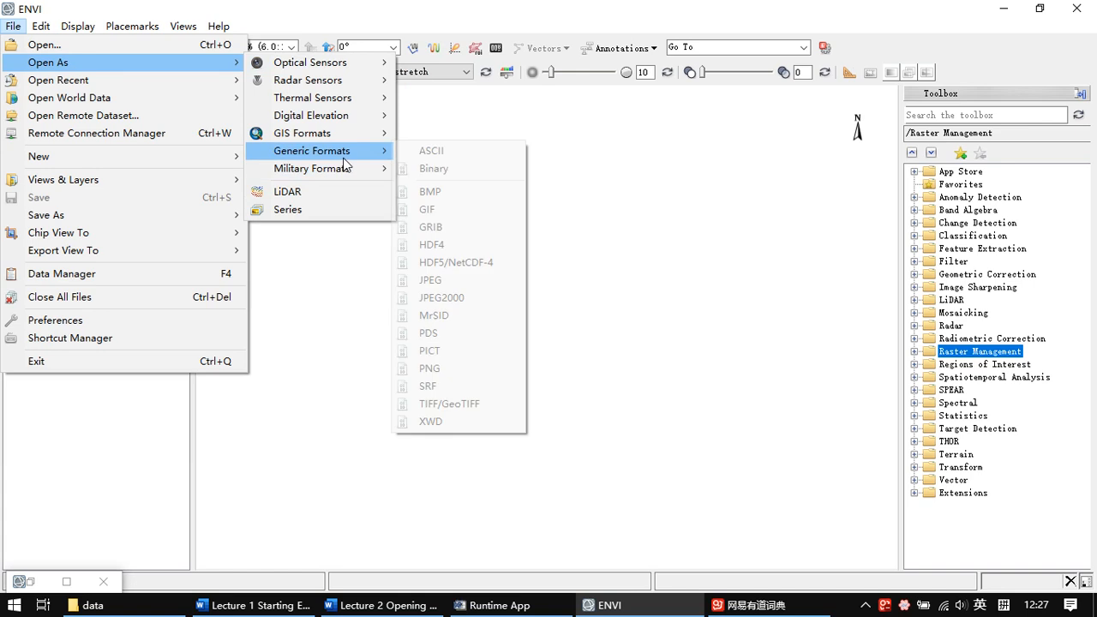
pyautogui.click(484, 268)
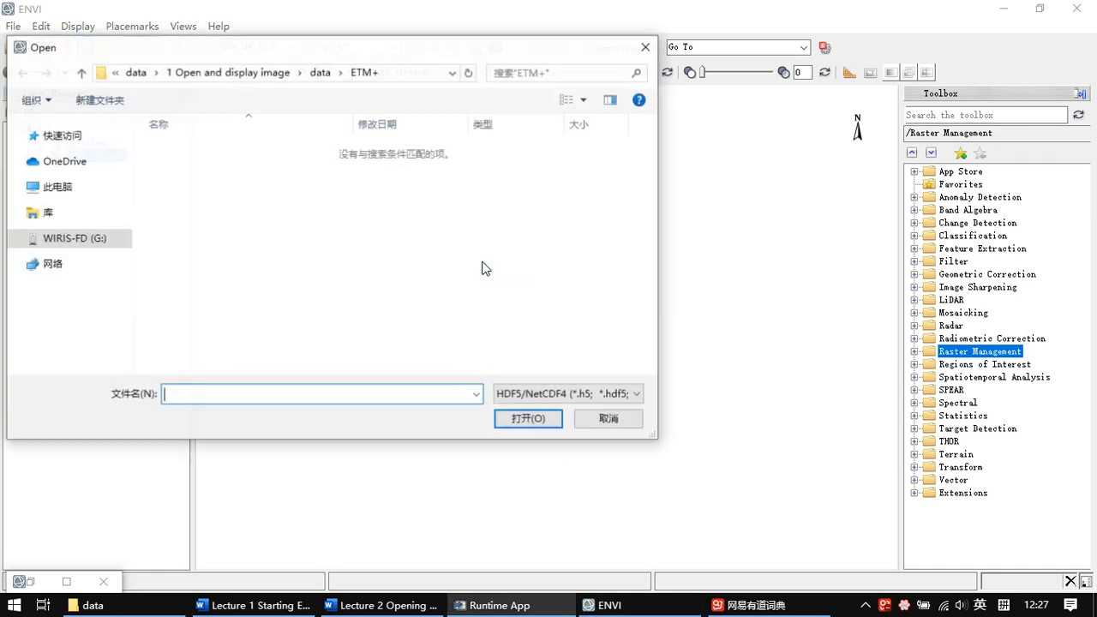
pyautogui.click(318, 72)
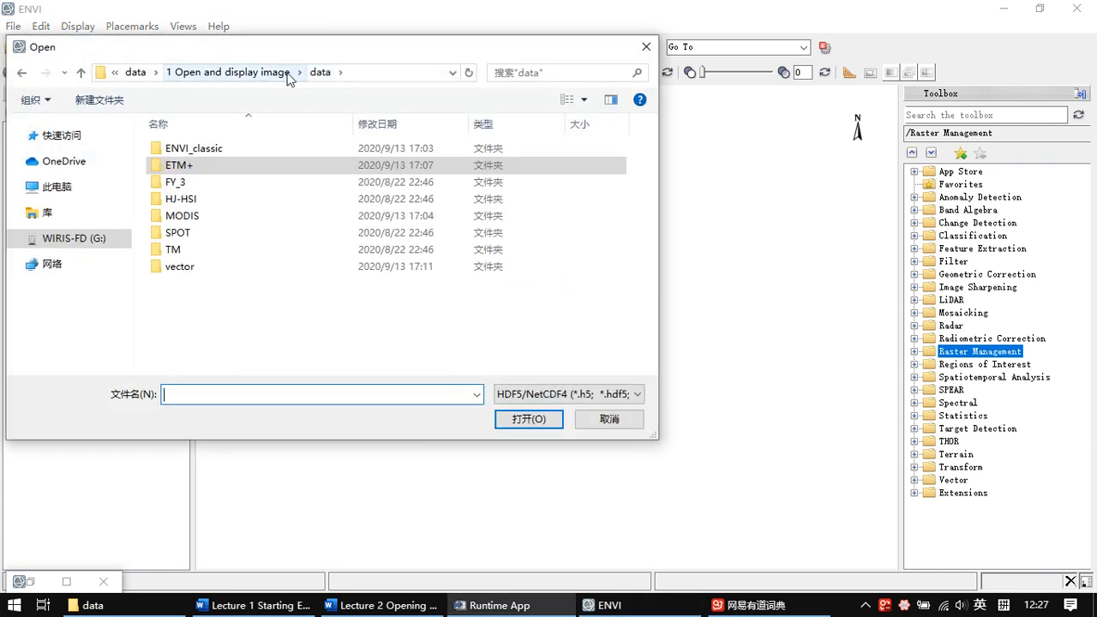
pyautogui.click(176, 185)
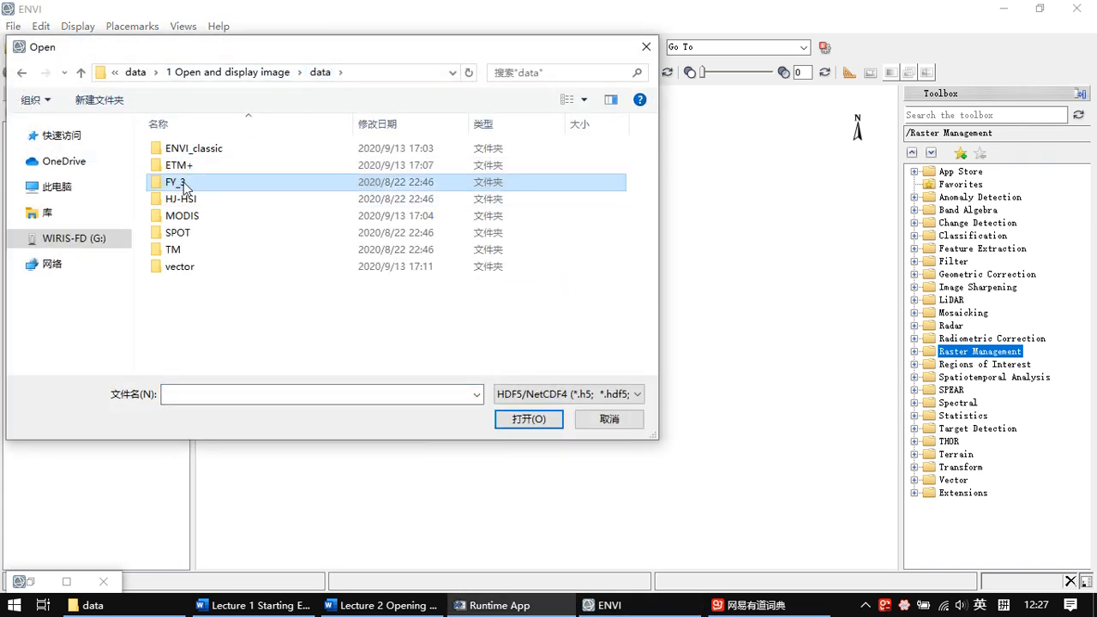
pyautogui.doubleClick(180, 185)
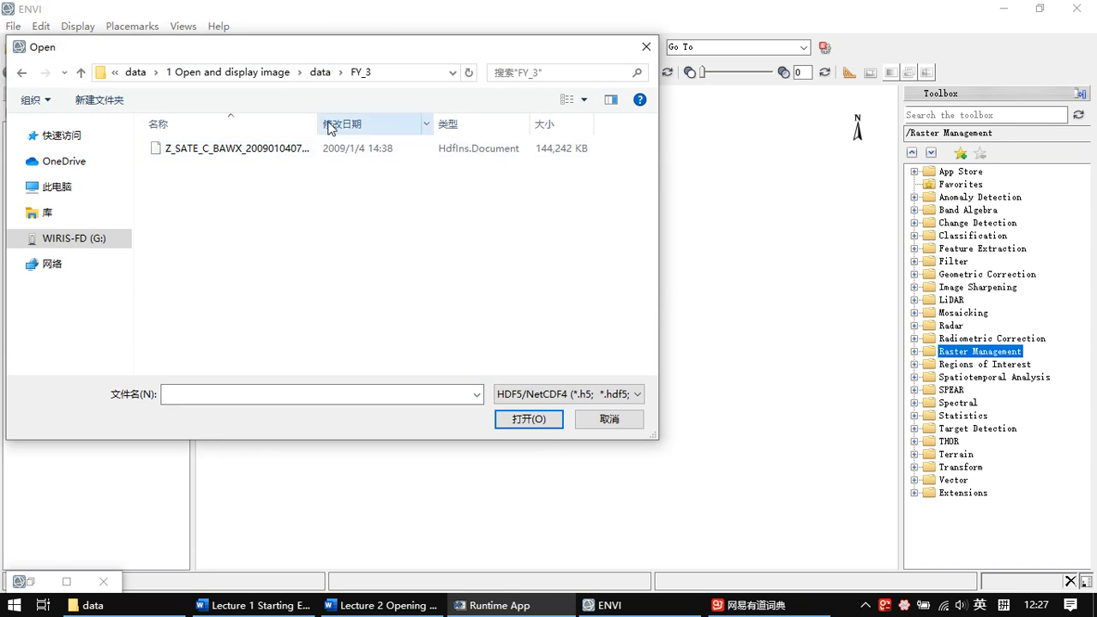
pyautogui.moveTo(320, 123); pyautogui.dragTo(614, 123)
pyautogui.click(578, 150)
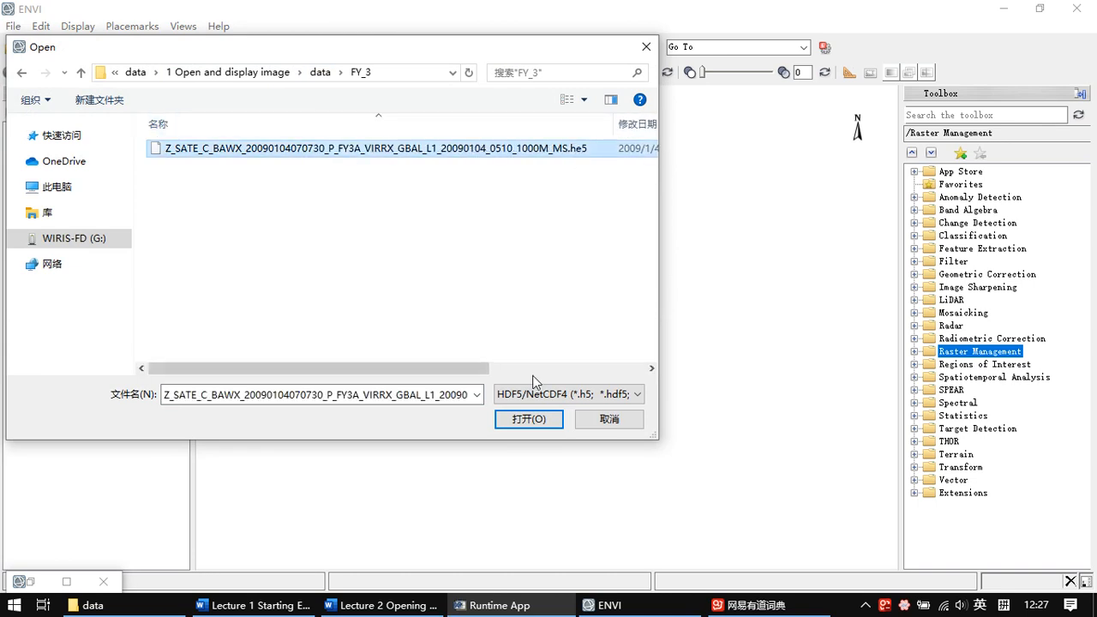
pyautogui.click(526, 418)
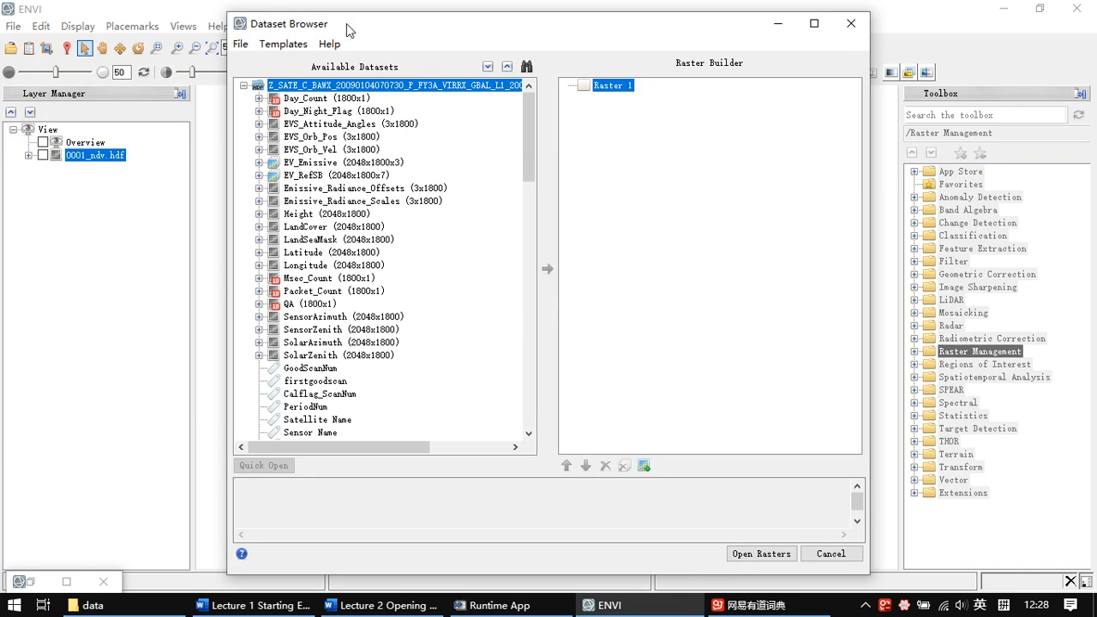
# Expand the EV_Emissive and EV_RefSB datasets in the Dataset Browser to examine their attributes
pyautogui.moveTo(378, 28)
pyautogui.mouseDown()
pyautogui.moveTo(369, 26)
pyautogui.moveTo(388, 28)
pyautogui.moveTo(372, 34)
pyautogui.mouseUp()
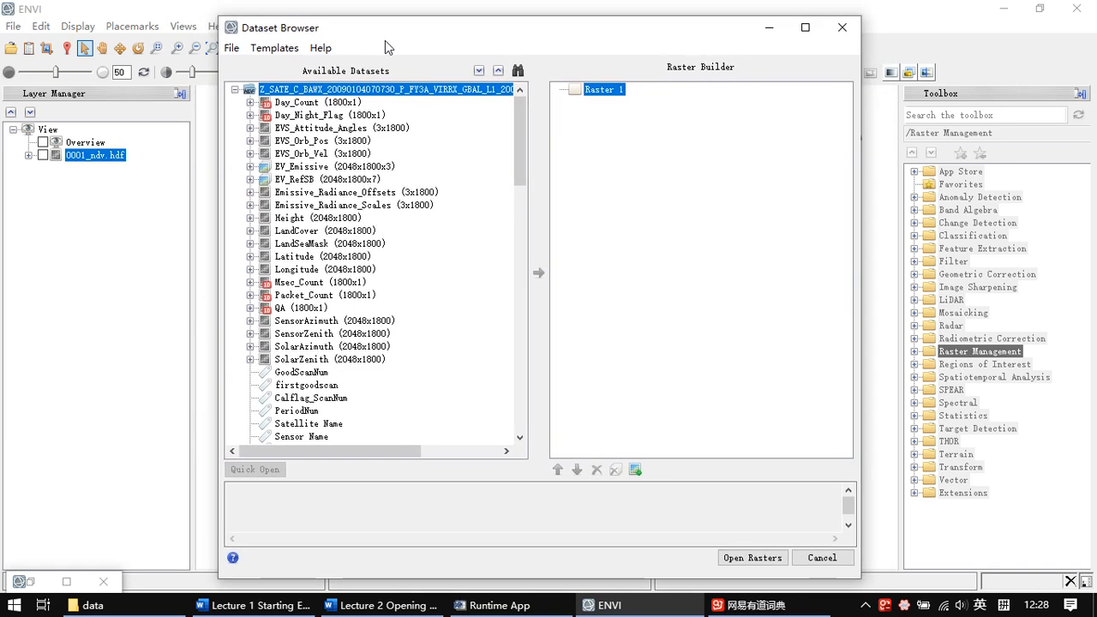
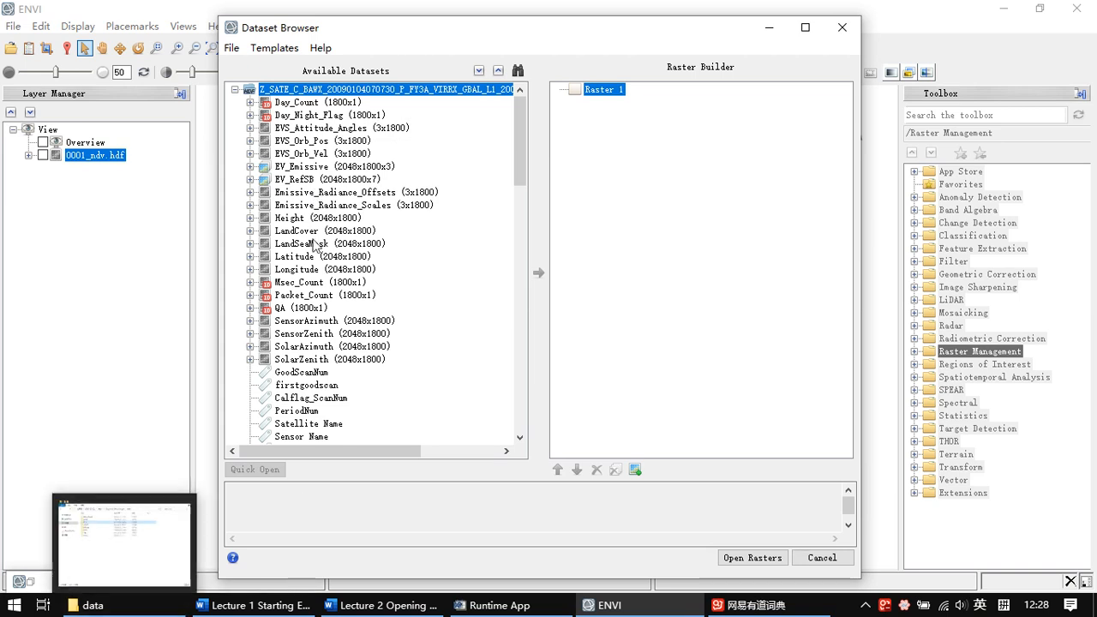
pyautogui.click(250, 167)
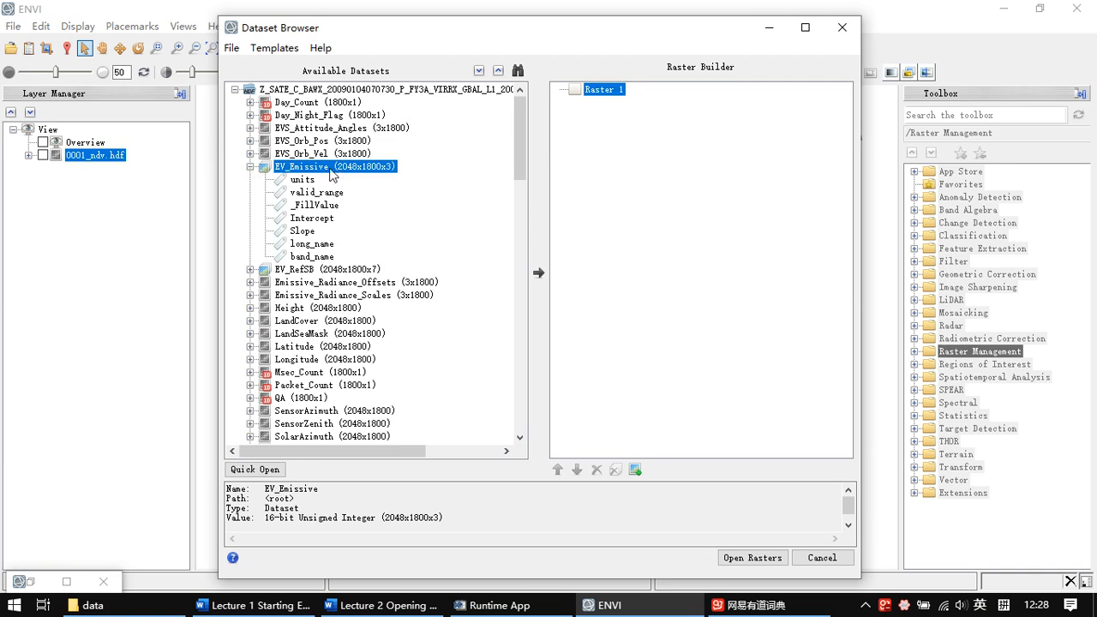
pyautogui.click(251, 167)
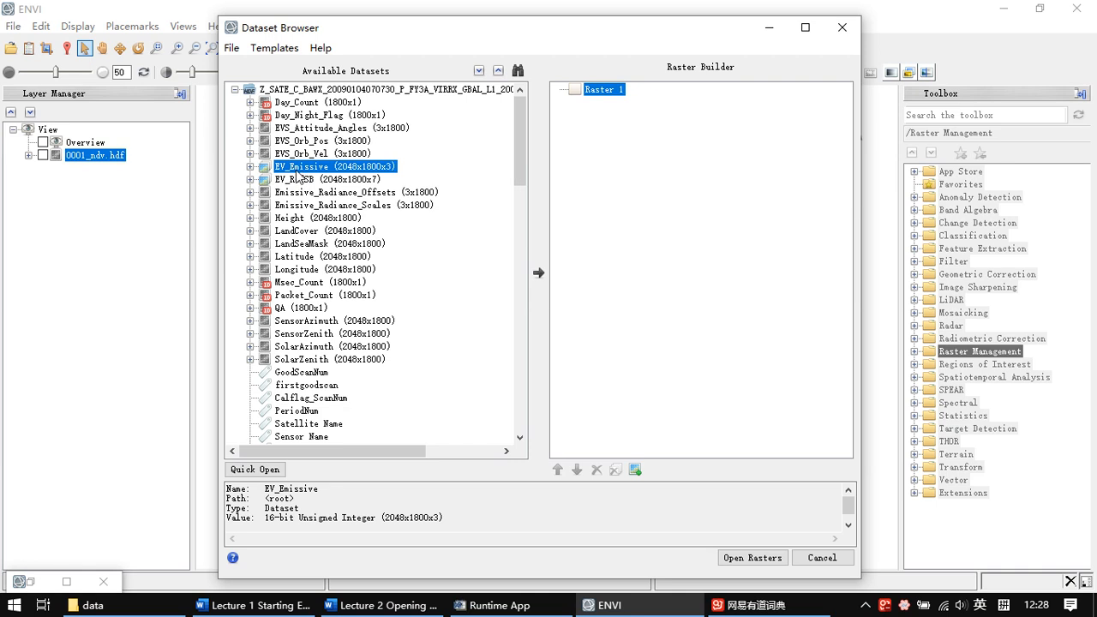
pyautogui.click(251, 166)
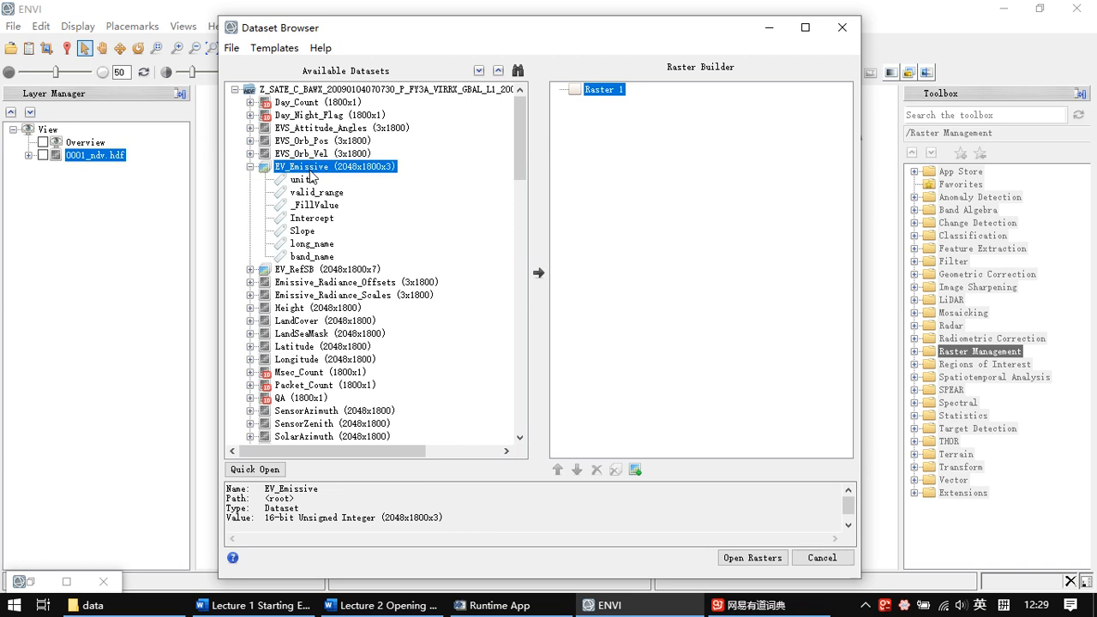
pyautogui.click(302, 270)
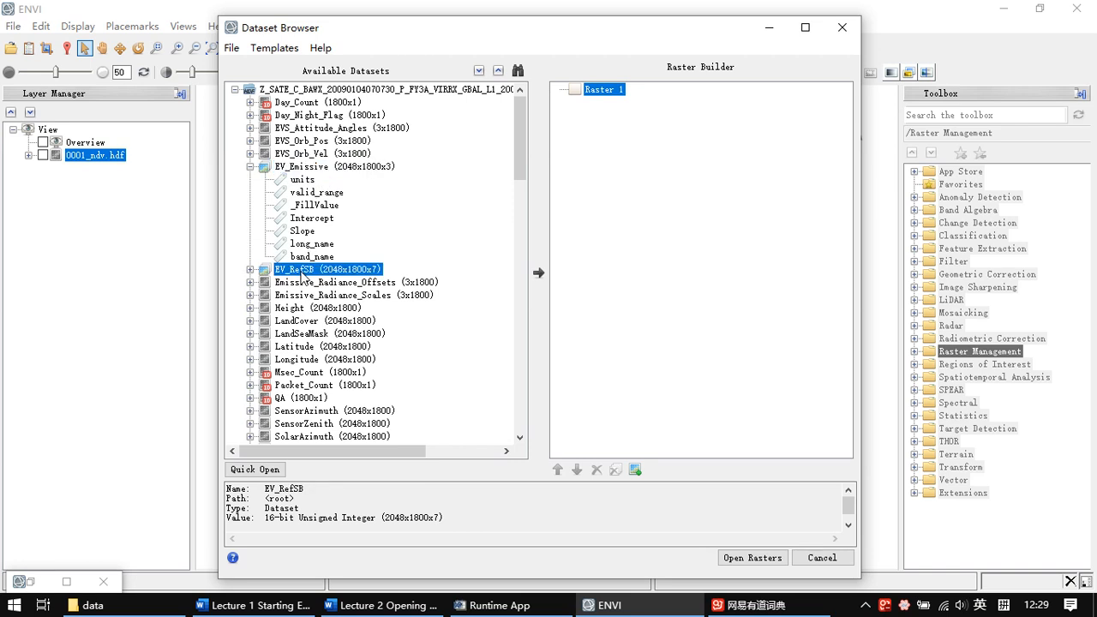
pyautogui.click(250, 269)
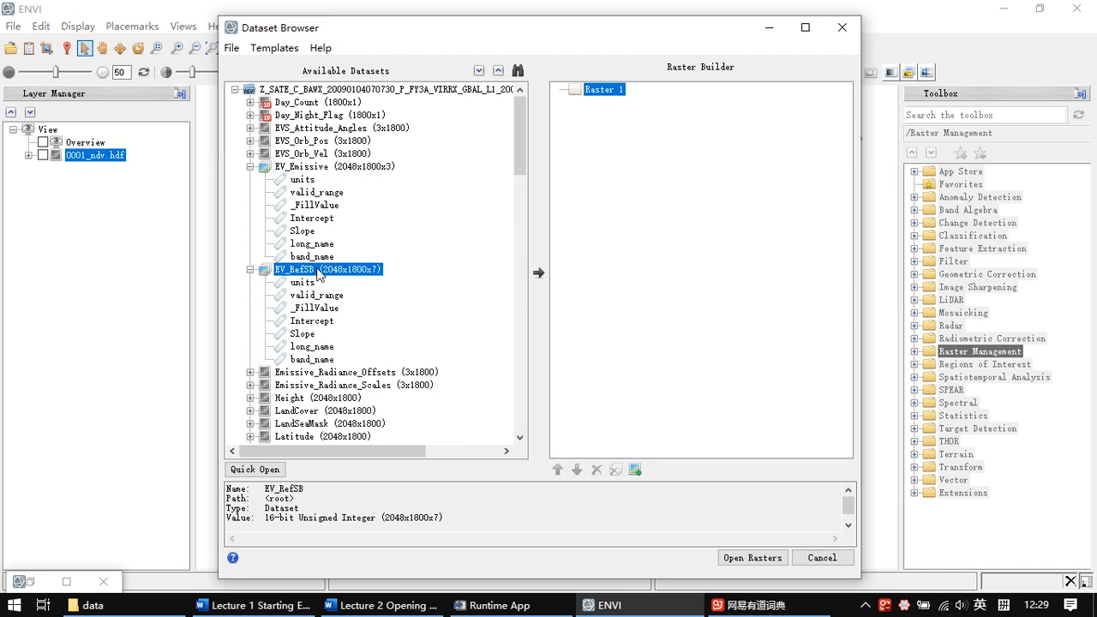
# Add the EV_RefSB dataset to Raster 1 in the Raster Builder and open the raster
pyautogui.scroll(-4, 314, 275)
pyautogui.scroll(3, 331, 232)
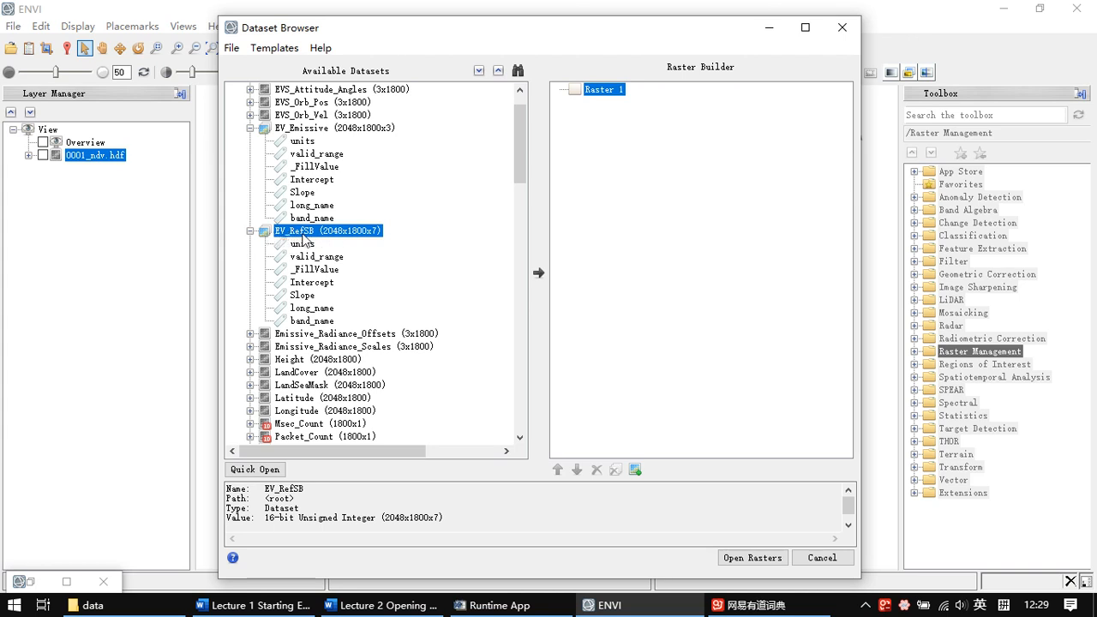
pyautogui.click(539, 273)
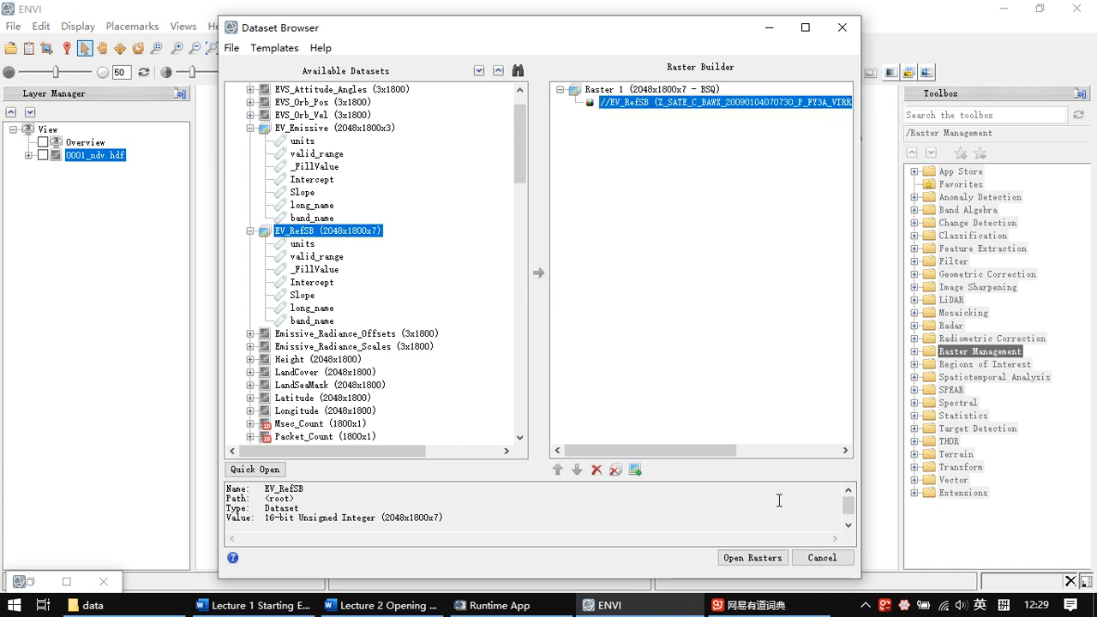
pyautogui.click(752, 557)
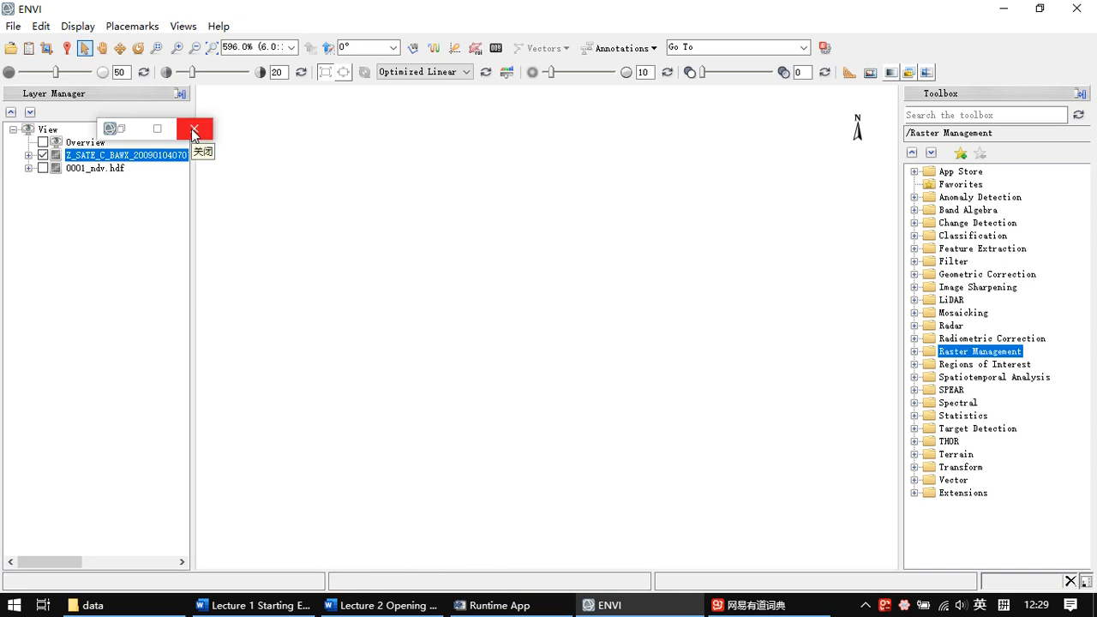
# Remove the 0001_ndv.hdf layer and the automatically loaded FY-3A layer from the Layer Manager
pyautogui.click(96, 169)
pyautogui.rightClick(95, 169)
pyautogui.click(142, 273)
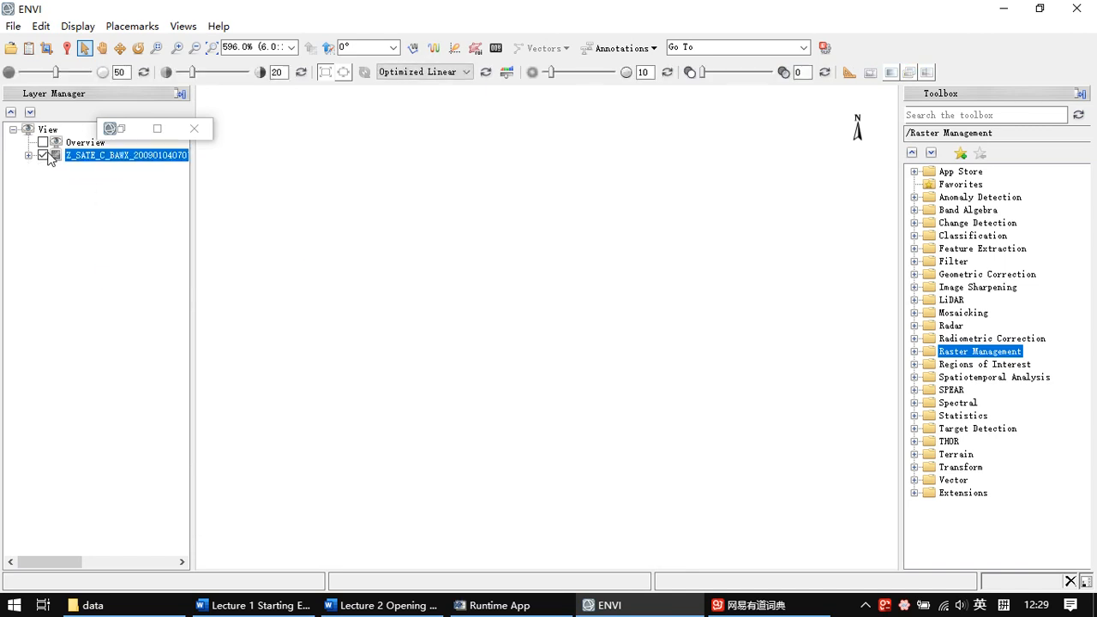
pyautogui.rightClick(107, 156)
pyautogui.click(165, 260)
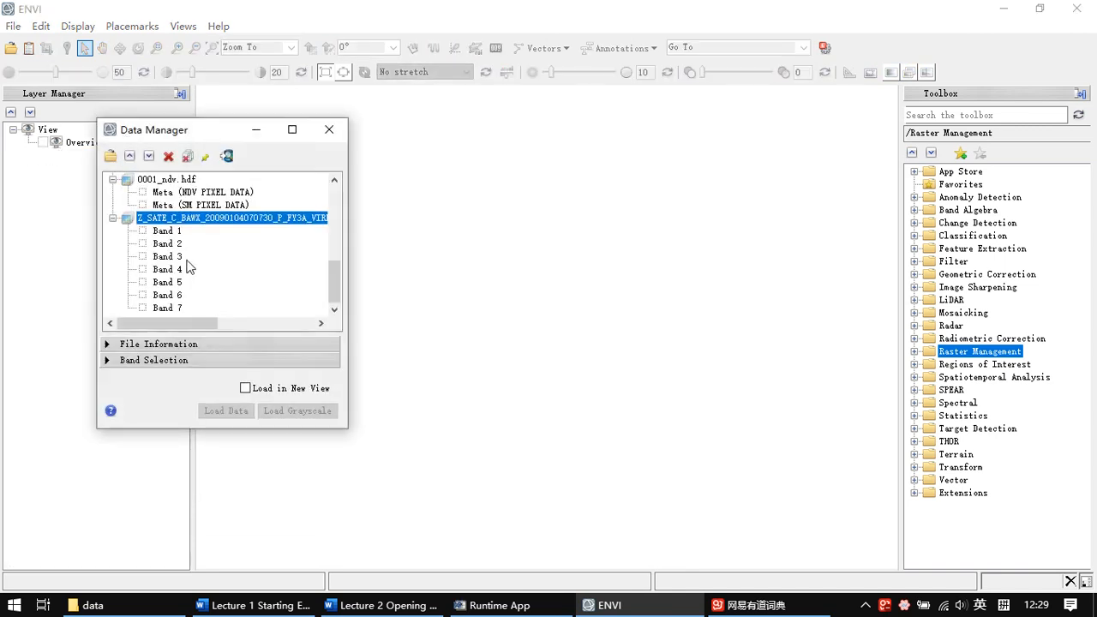
# Load the FY-3A image as an RGB composite of Band 3, Band 2 and Band 1, and minimize the Data Manager
pyautogui.rightClick(205, 219)
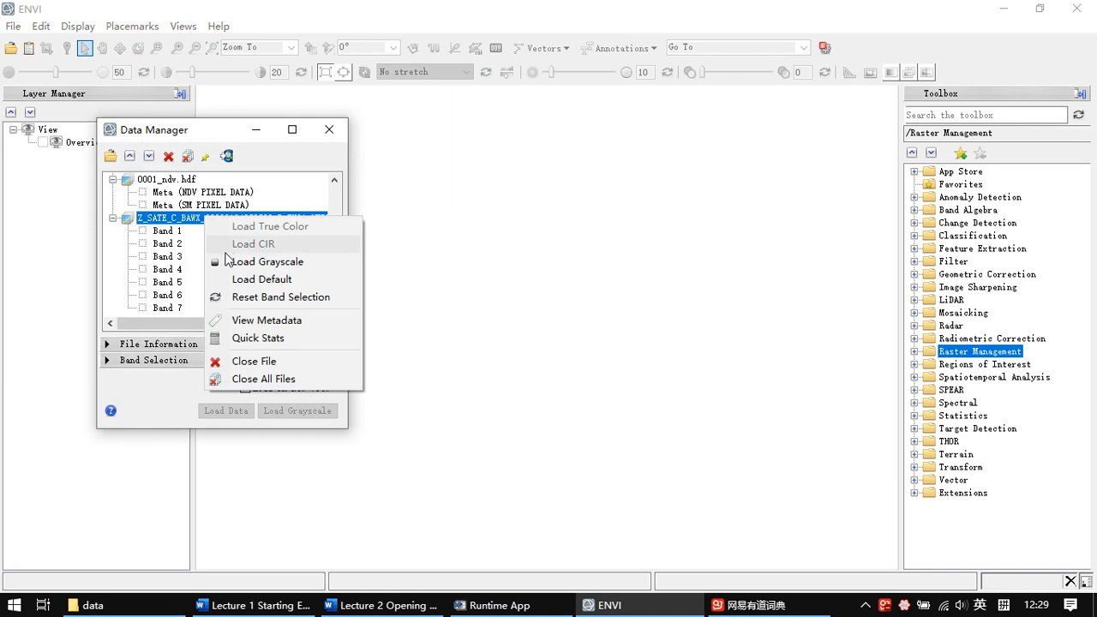
pyautogui.click(168, 259)
pyautogui.click(168, 243)
pyautogui.click(167, 231)
pyautogui.click(225, 411)
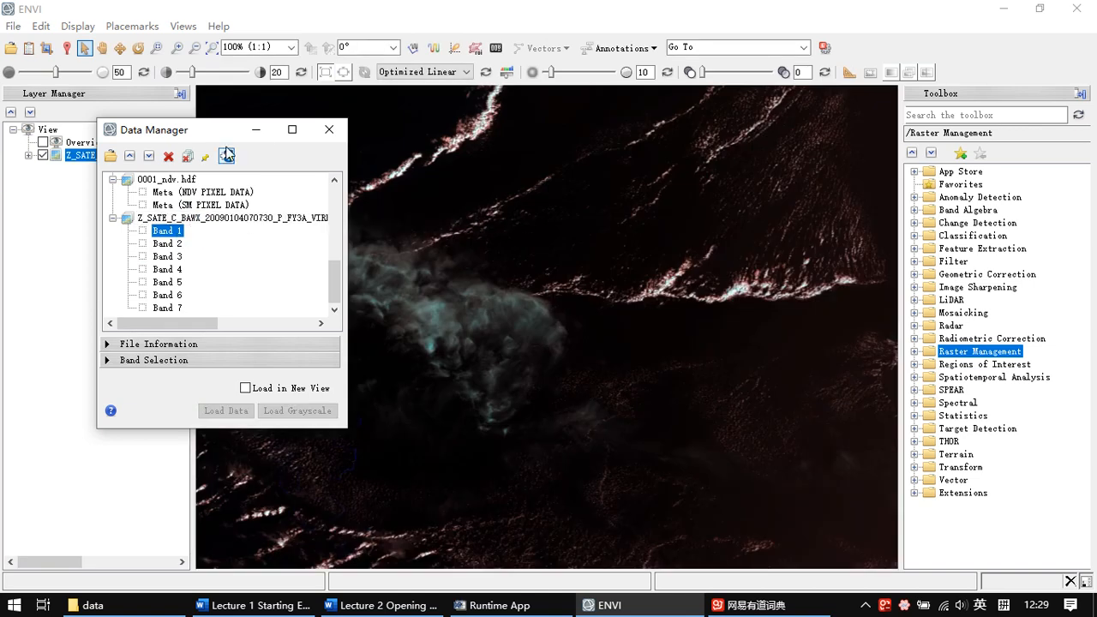
pyautogui.click(257, 130)
# Examine the full extent of the FY-3A composite in the view
pyautogui.scroll(-4, 597, 274)
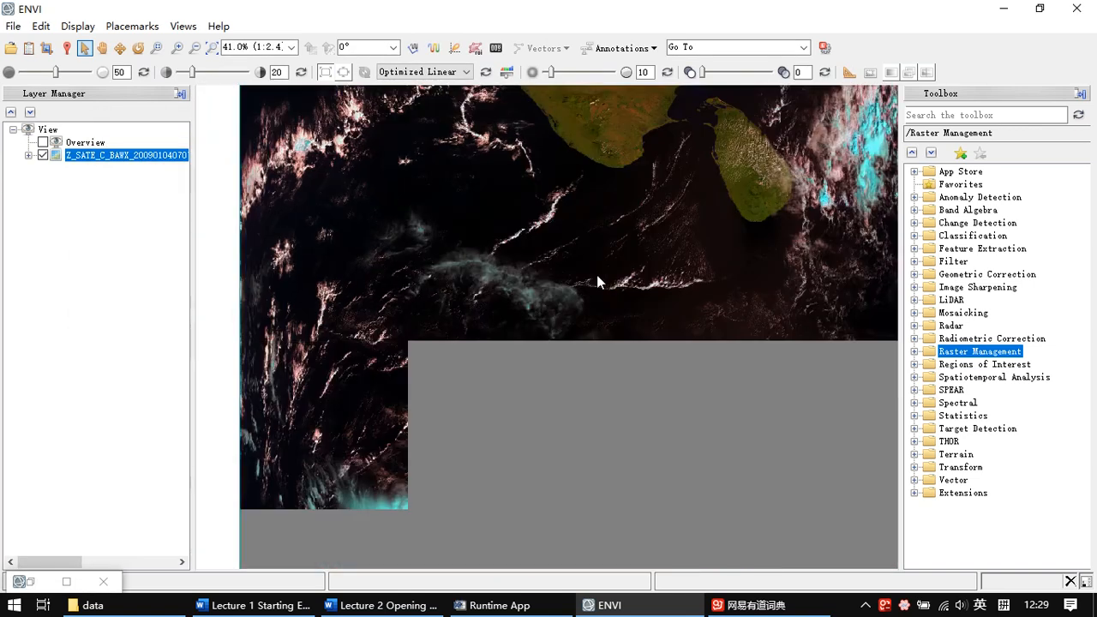
pyautogui.moveTo(608, 209); pyautogui.dragTo(522, 379)
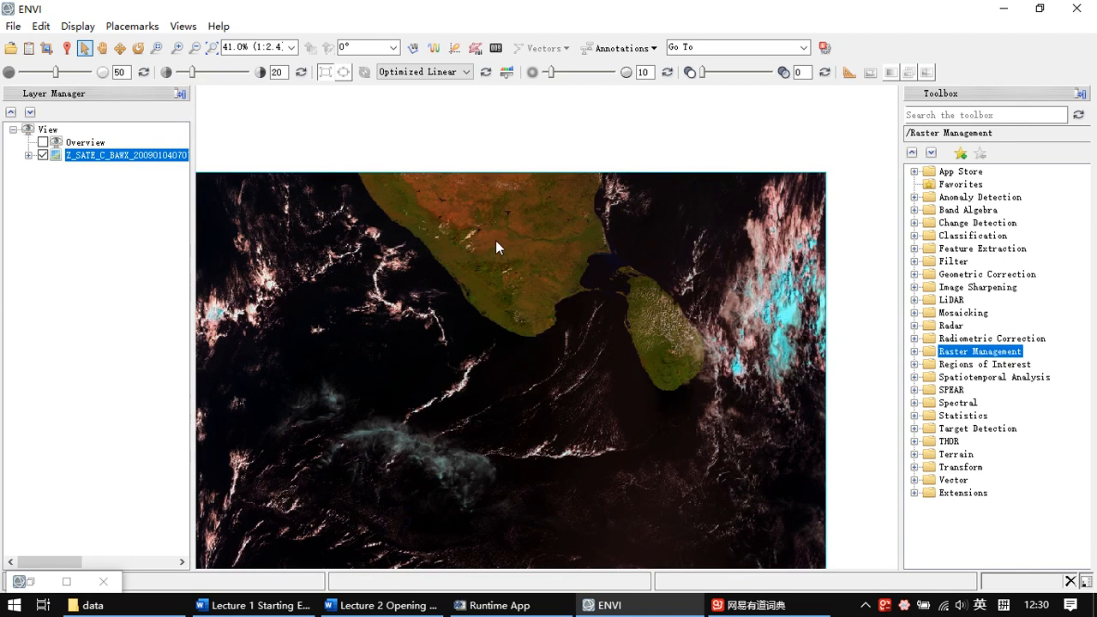
pyautogui.moveTo(502, 232); pyautogui.dragTo(514, 259)
pyautogui.scroll(-3, 546, 291)
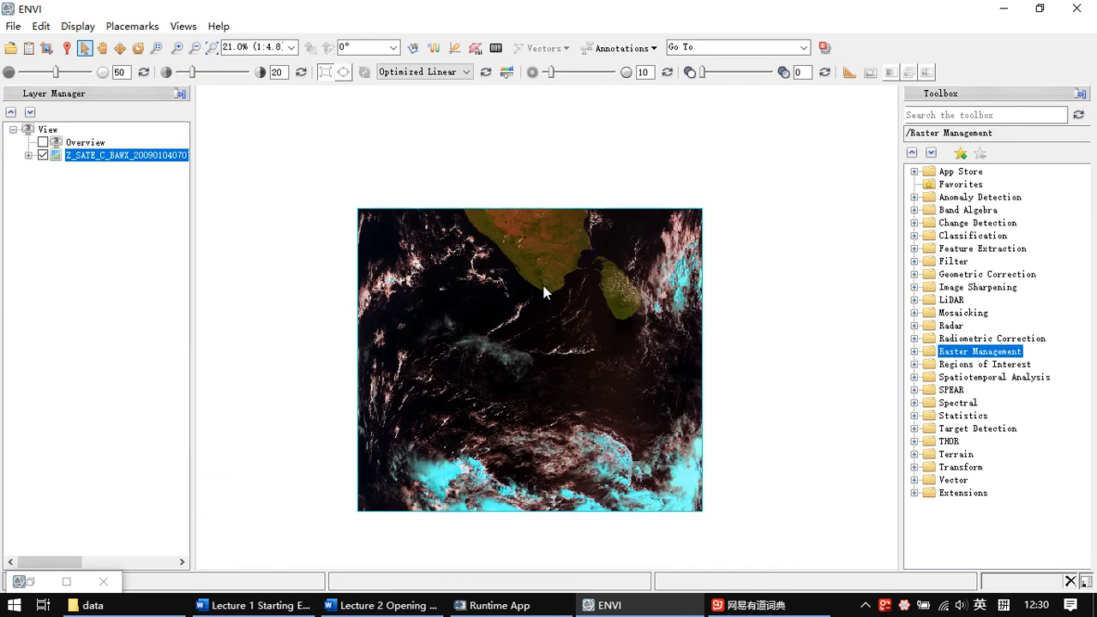
pyautogui.moveTo(551, 317); pyautogui.dragTo(551, 288)
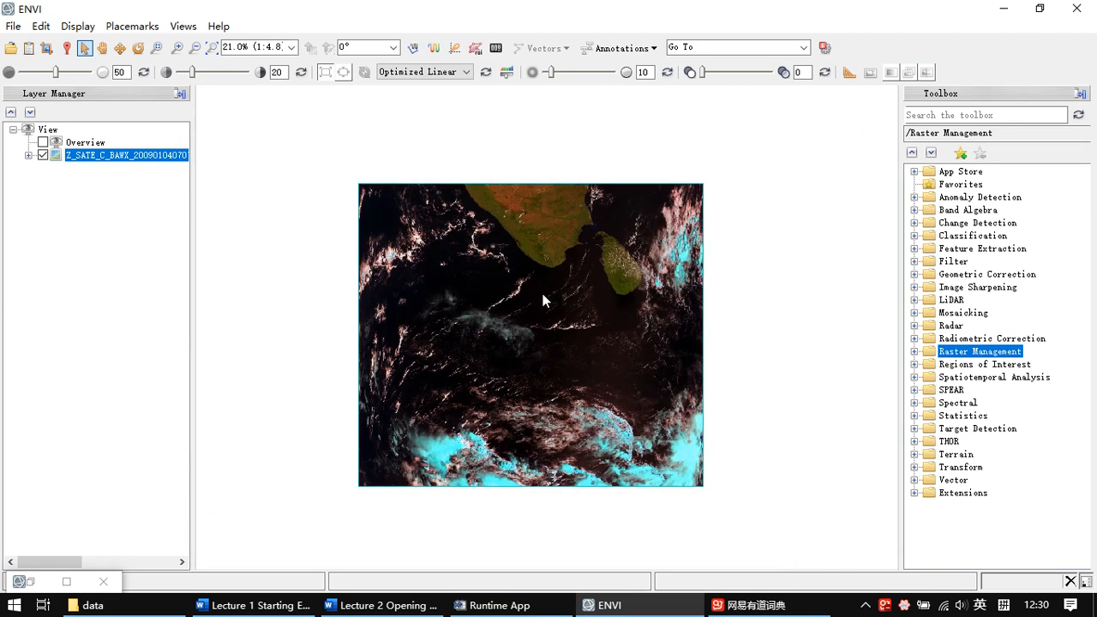
pyautogui.scroll(1, 558, 300)
pyautogui.moveTo(577, 296); pyautogui.dragTo(584, 282)
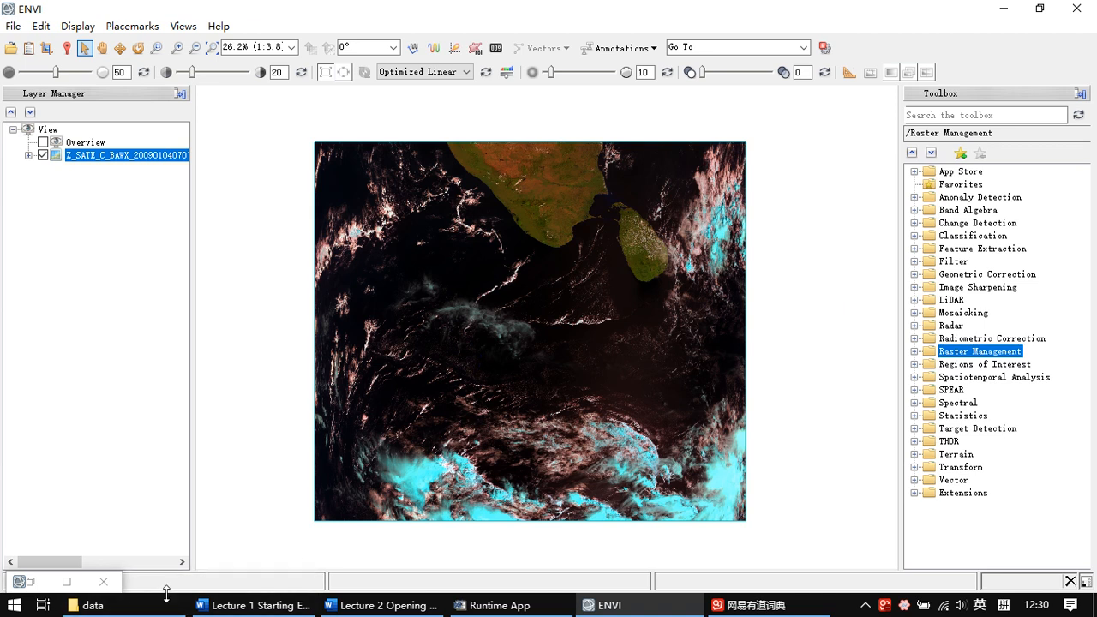
# Look through the HJ-HSI data folder in File Explorer to identify its .H5 image file, and return to ENVI
pyautogui.click(145, 611)
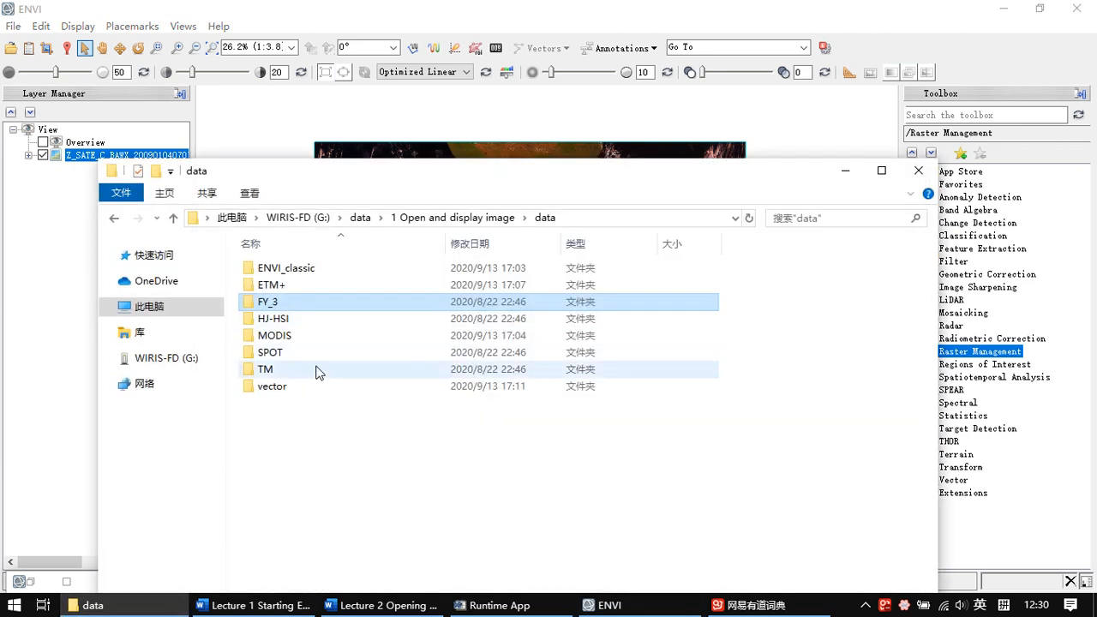
pyautogui.doubleClick(341, 319)
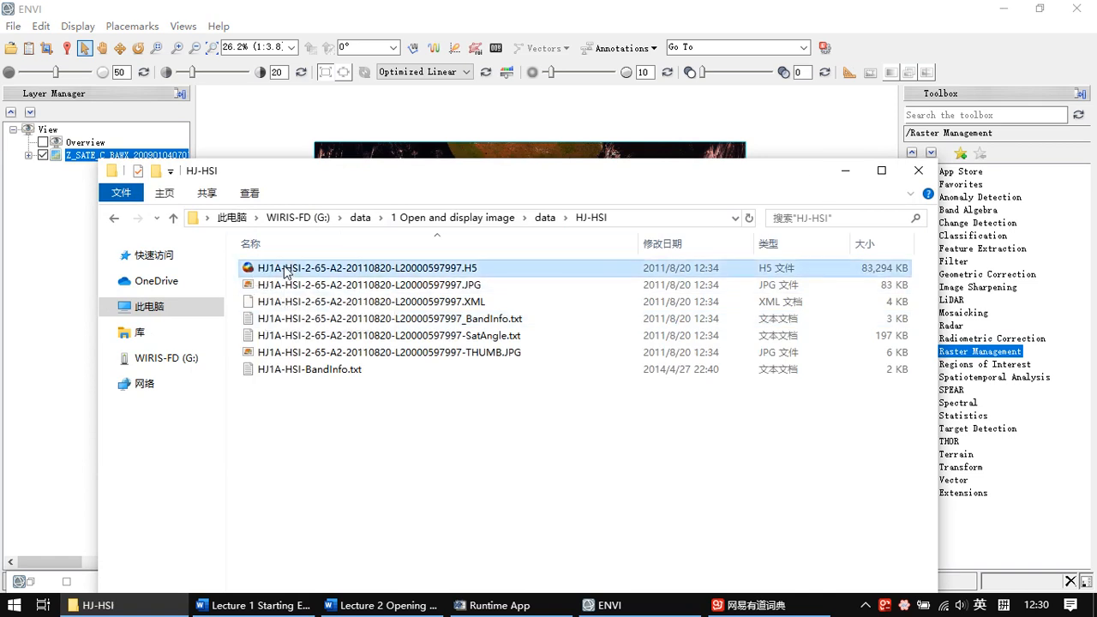
pyautogui.click(844, 171)
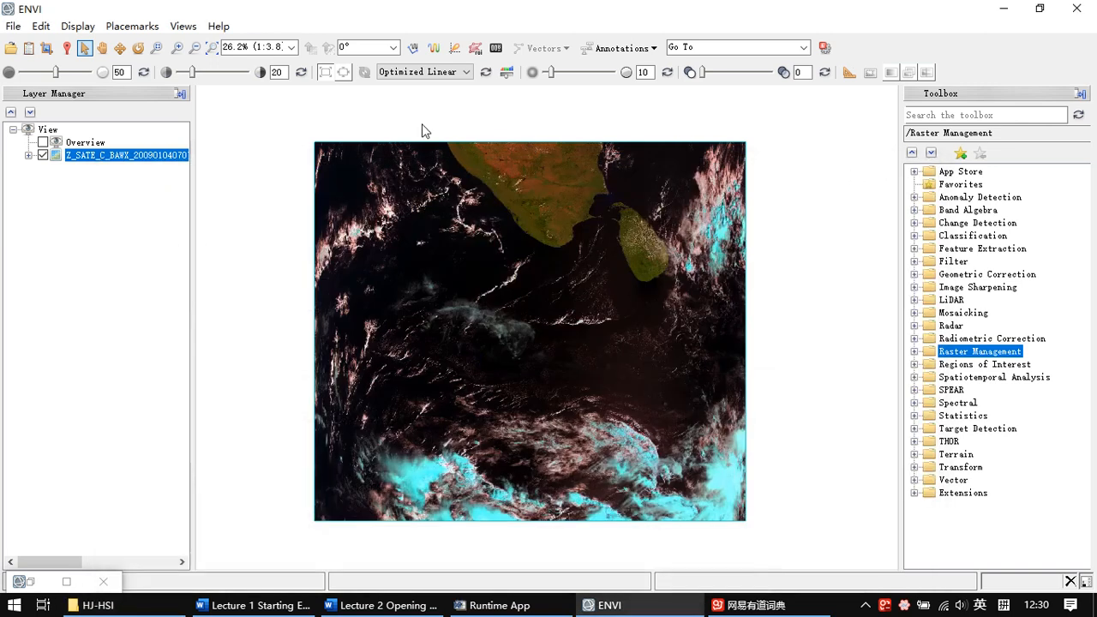
# Open HJ1A-HSI-2-65-A2-20110820-L20000597997.H5 from the HJ-HSI folder as generic HDF5/NetCDF-4 data
pyautogui.click(13, 26)
pyautogui.moveTo(126, 73)
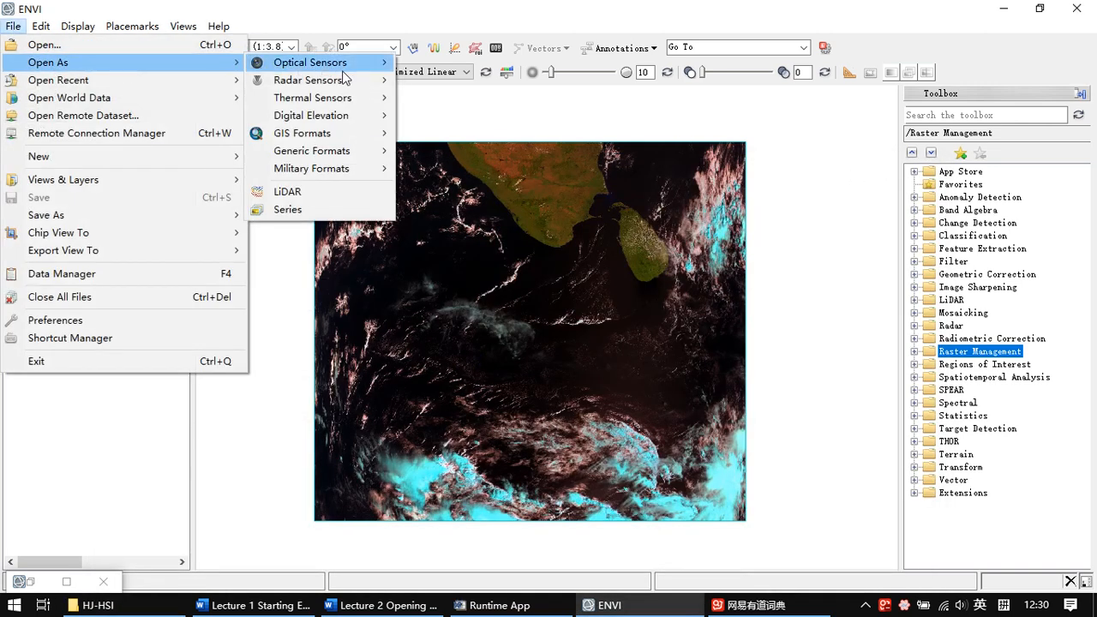
pyautogui.moveTo(348, 151)
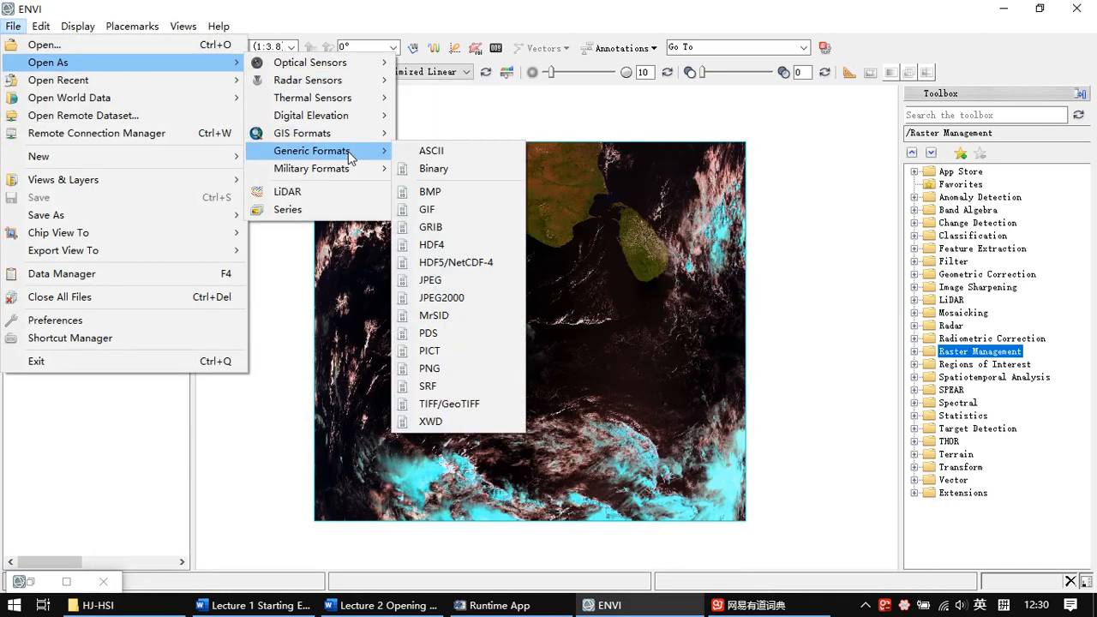
pyautogui.click(452, 266)
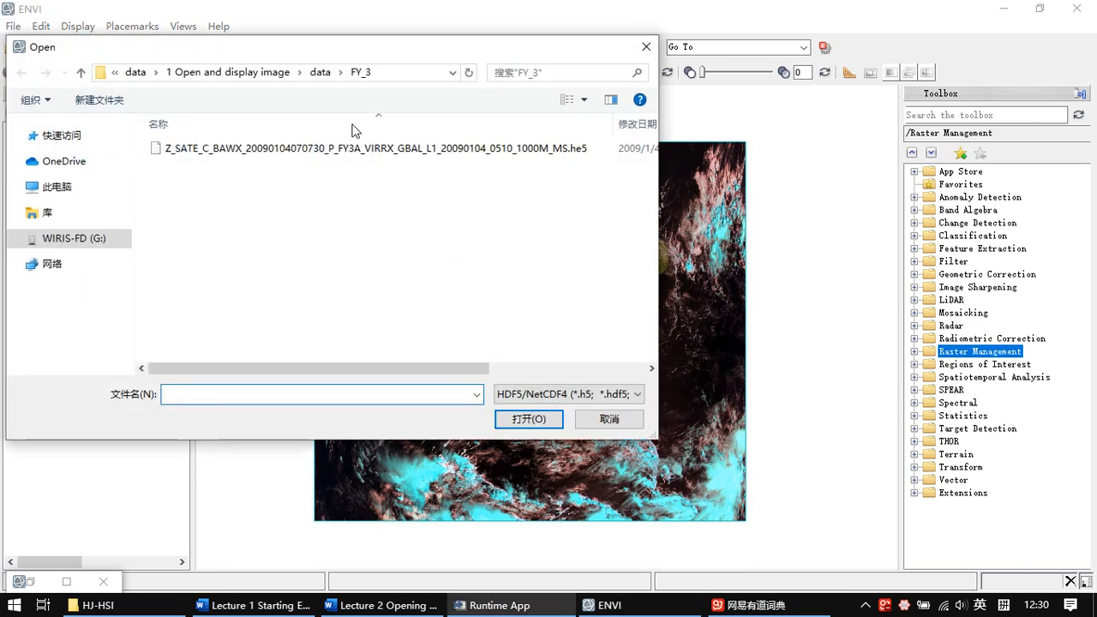
pyautogui.click(320, 73)
pyautogui.click(210, 201)
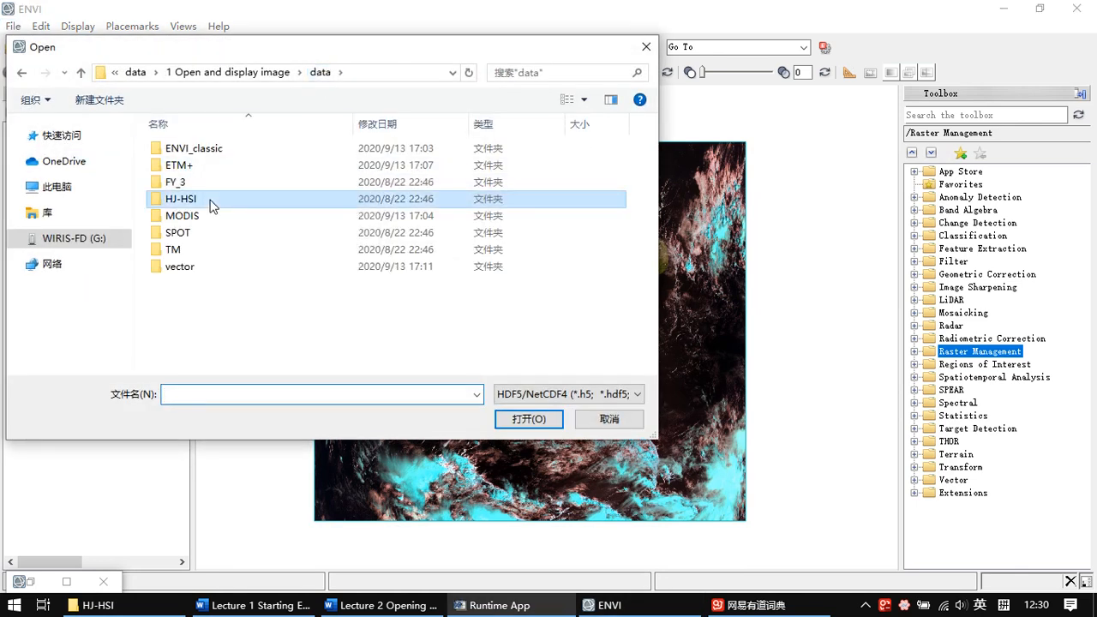
pyautogui.doubleClick(210, 202)
pyautogui.click(191, 151)
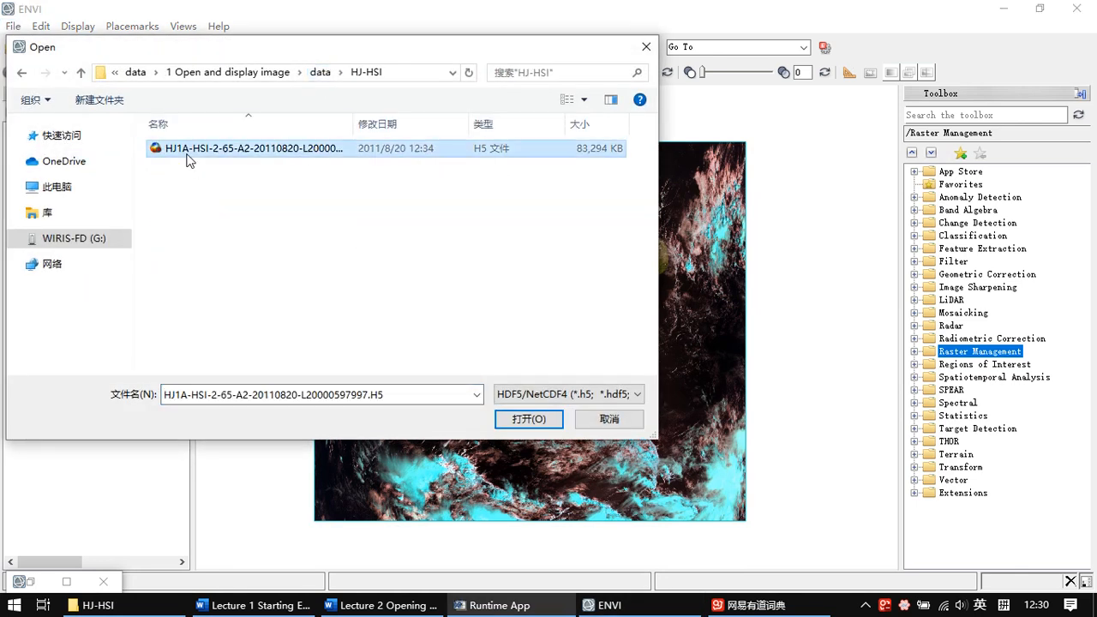
pyautogui.click(517, 420)
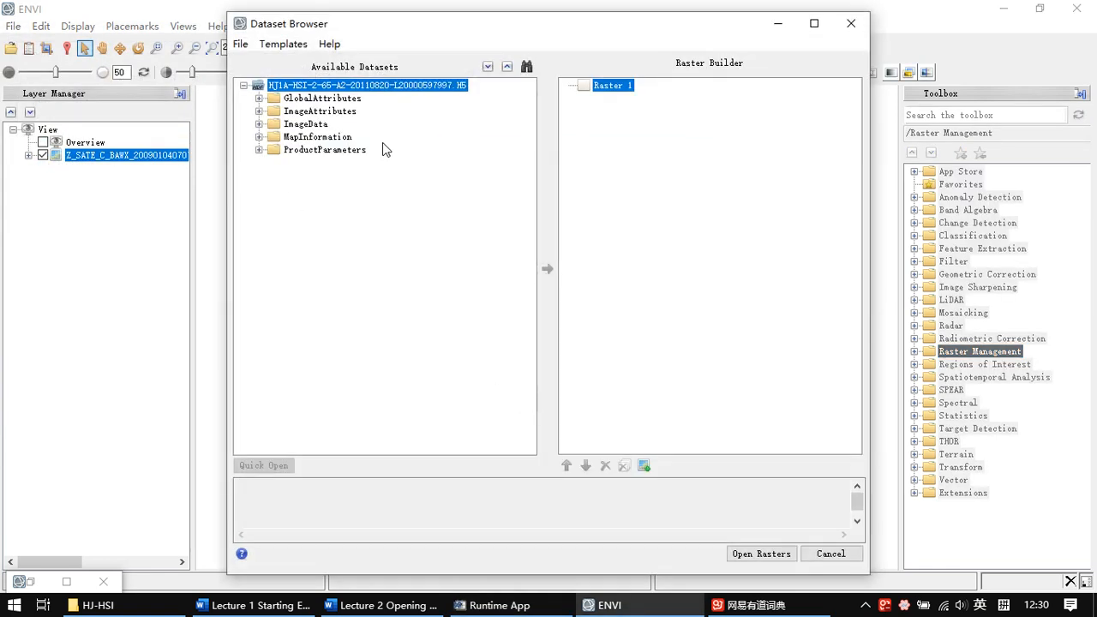
# Examine the contents of the GlobalAttributes and ImageAttributes groups in the Dataset Browser, and collapse both groups
pyautogui.moveTo(316, 17); pyautogui.dragTo(302, 16)
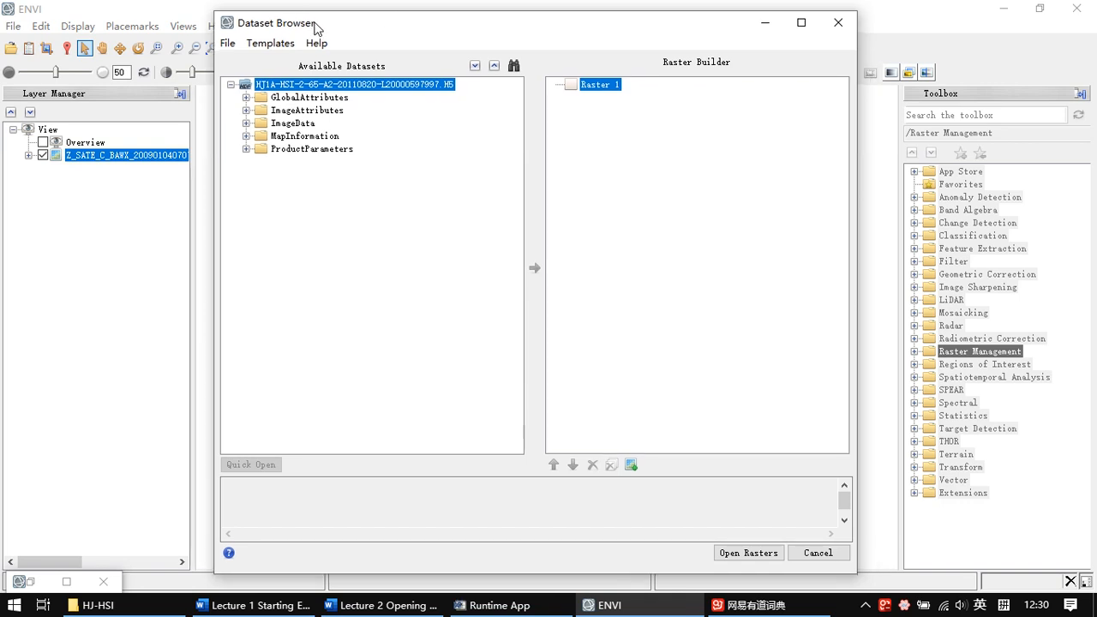
pyautogui.click(247, 98)
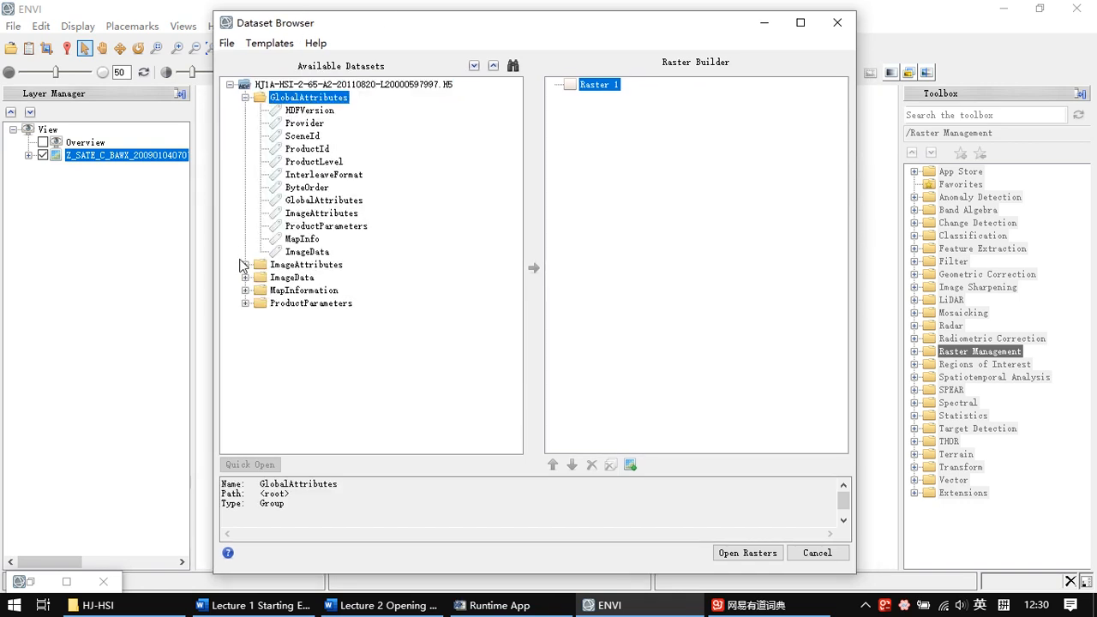
pyautogui.click(246, 264)
pyautogui.scroll(3, 282, 173)
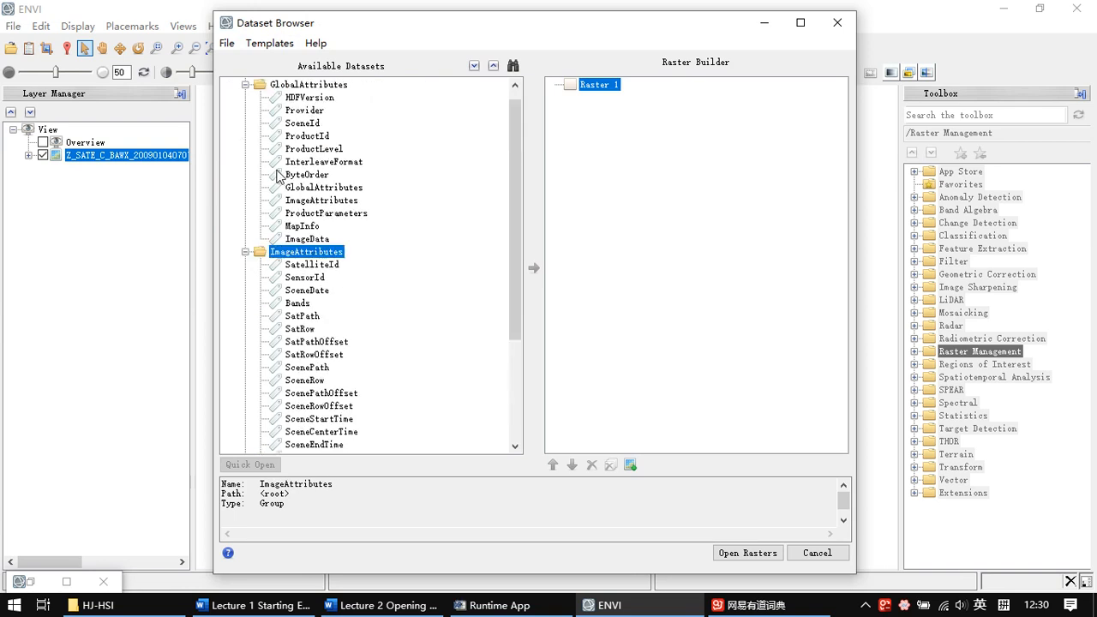
pyautogui.click(246, 85)
pyautogui.click(246, 97)
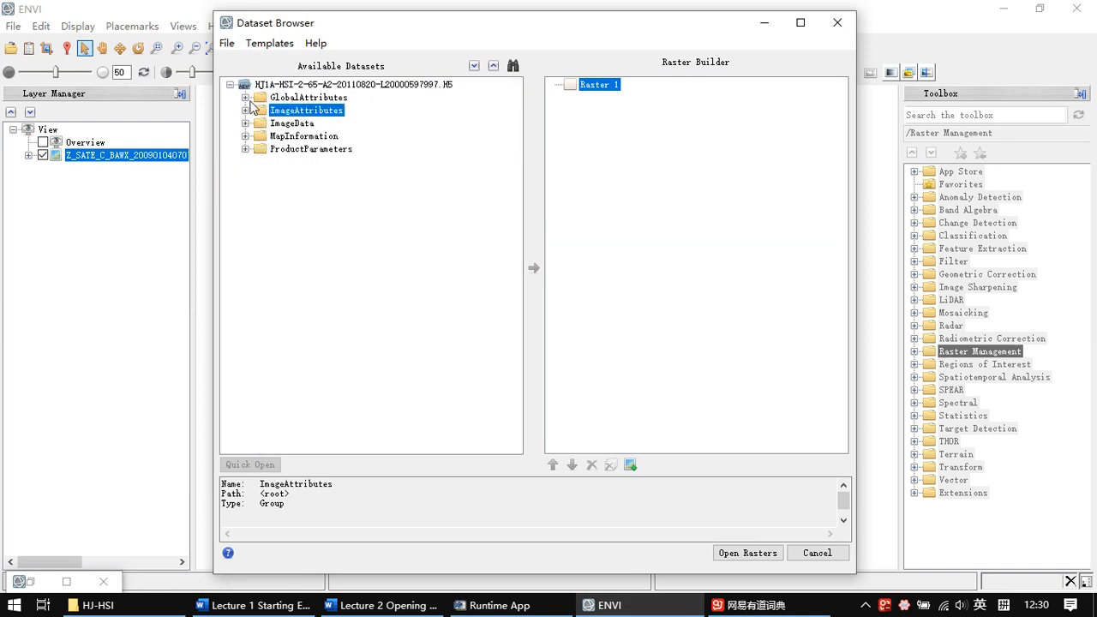
# Select the BandData dataset in the ImageData group and expand its attributes
pyautogui.click(246, 123)
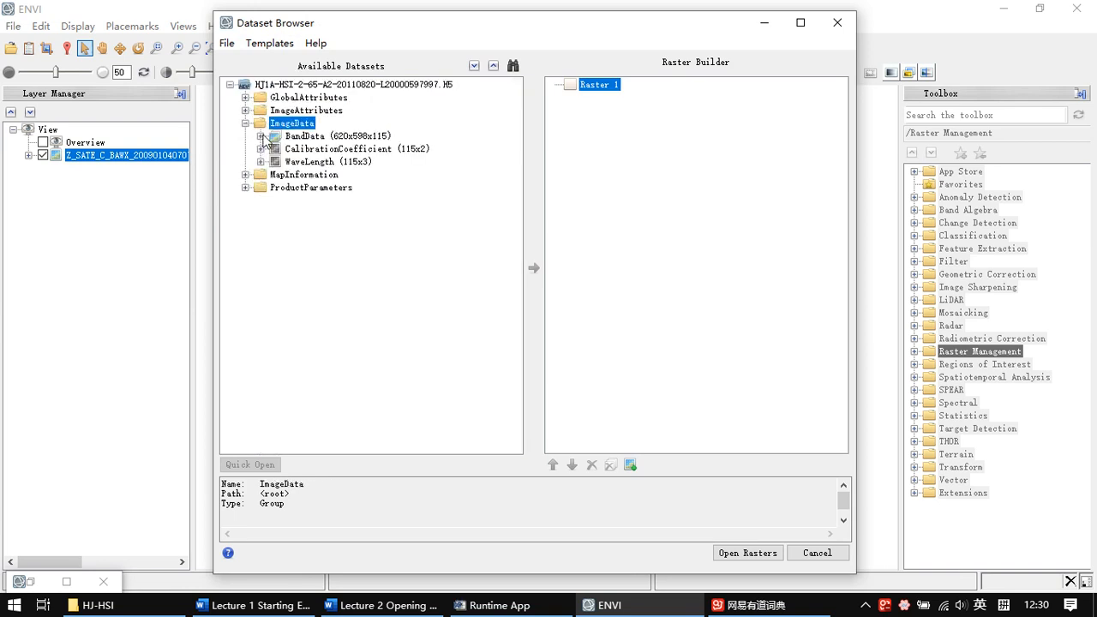
pyautogui.click(324, 137)
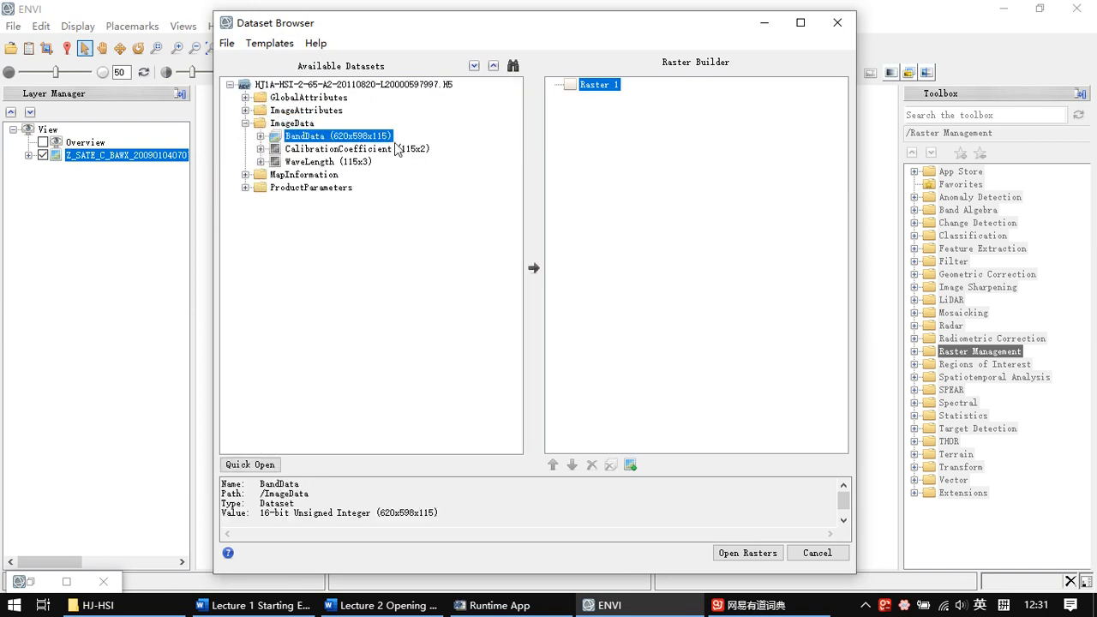
pyautogui.click(260, 136)
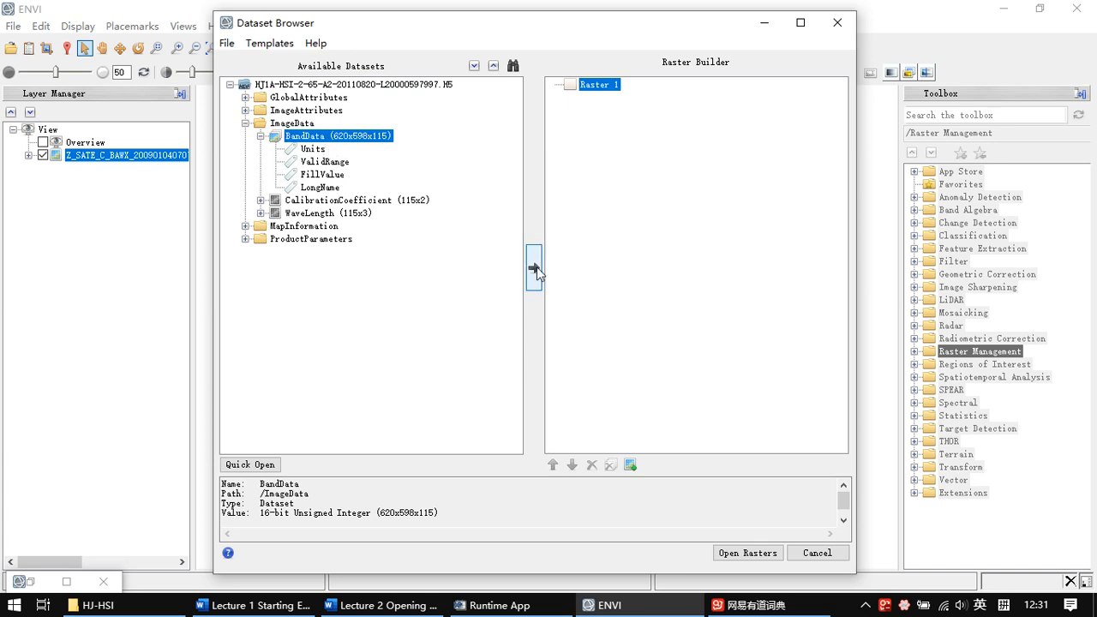
# Add the BandData dataset to Raster 1, open the raster and close the minimized Data Manager
pyautogui.click(535, 268)
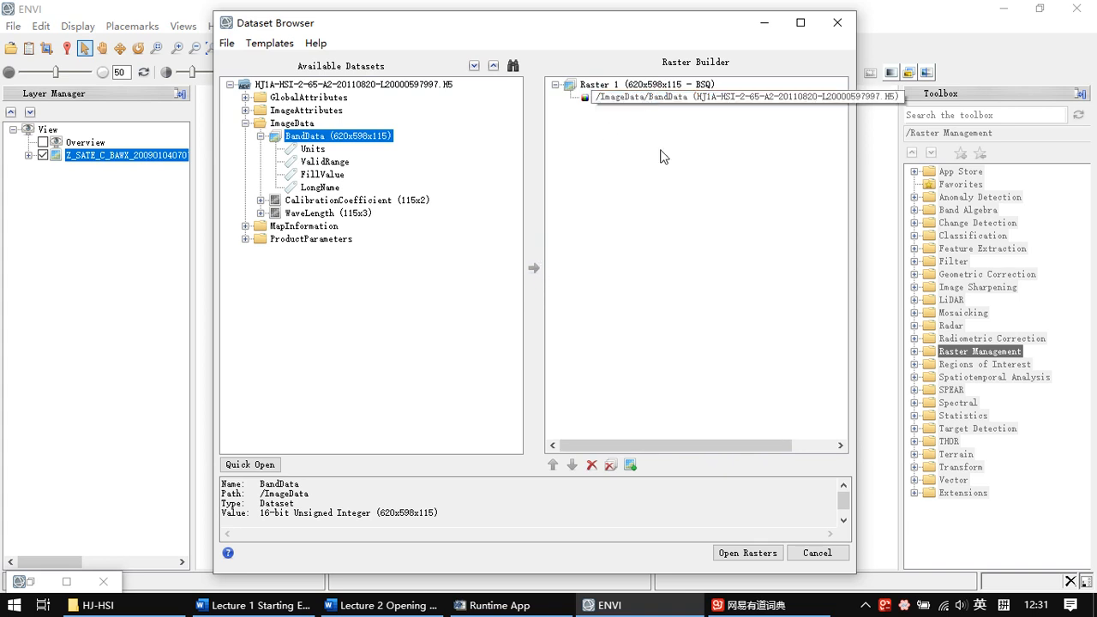
pyautogui.click(746, 552)
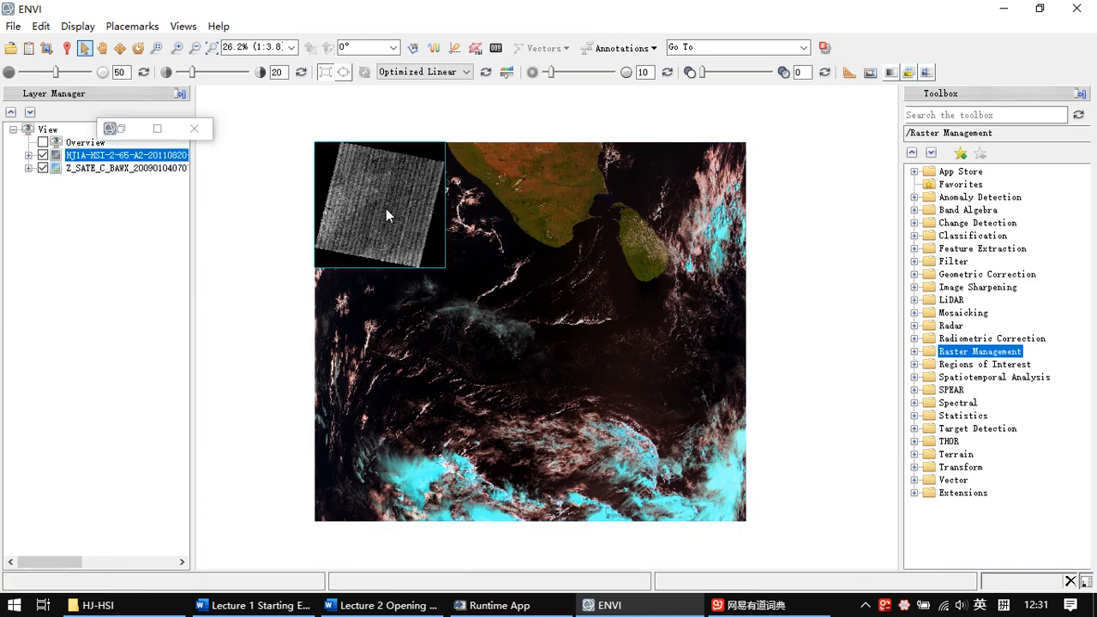
pyautogui.click(194, 129)
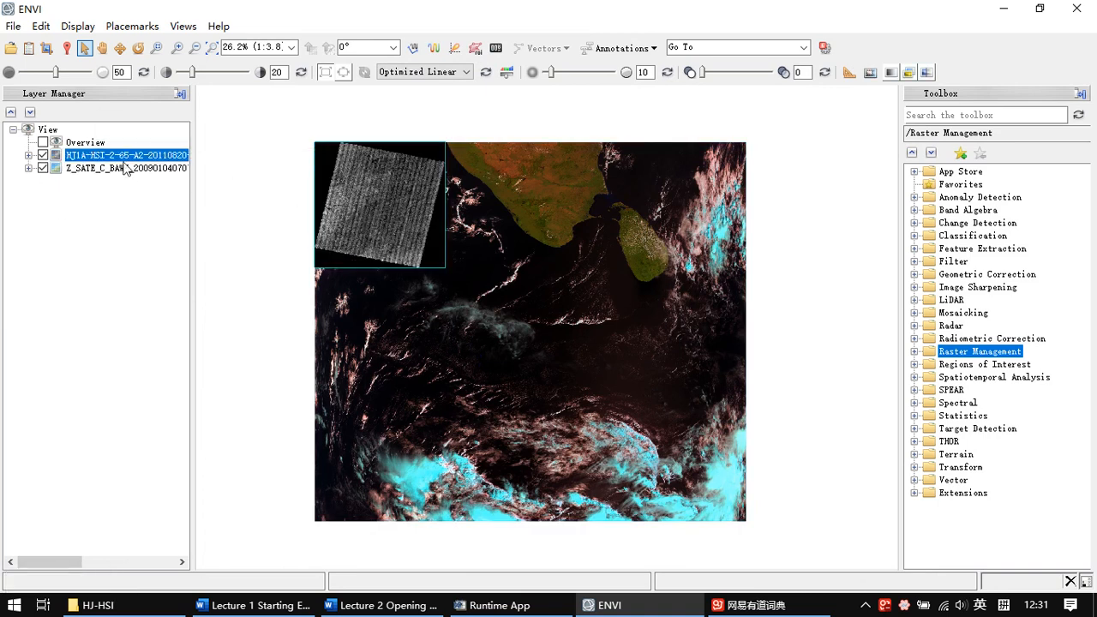
# Hide the Z_SATE_C_BAWX layer and inspect the HJ1A-HSI image together with its displayed band
pyautogui.click(41, 168)
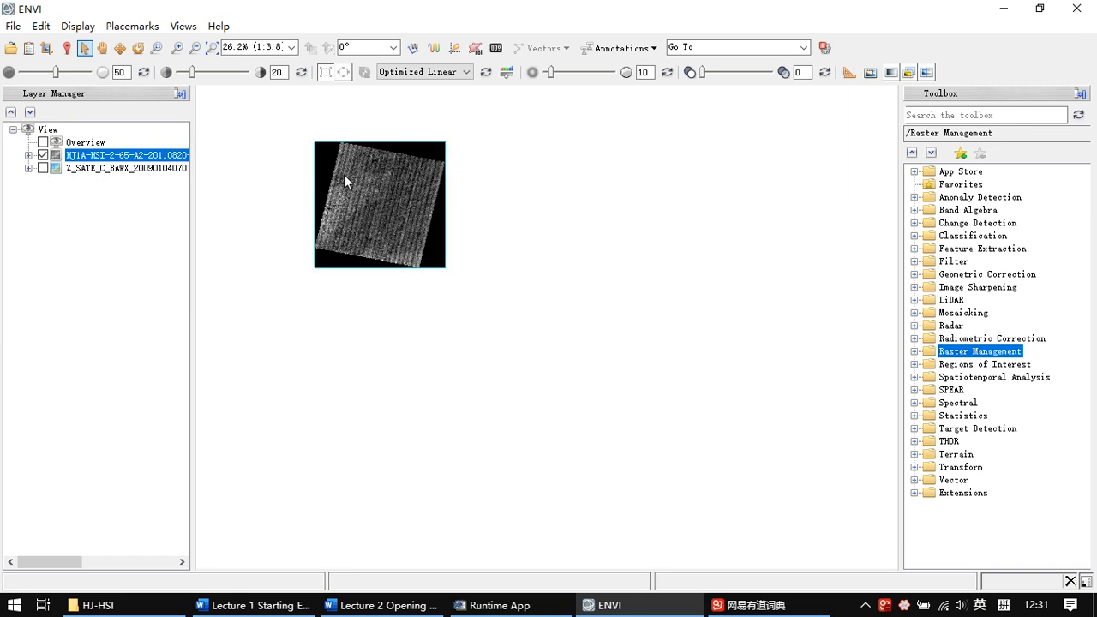
pyautogui.scroll(2, 343, 174)
pyautogui.scroll(5, 343, 174)
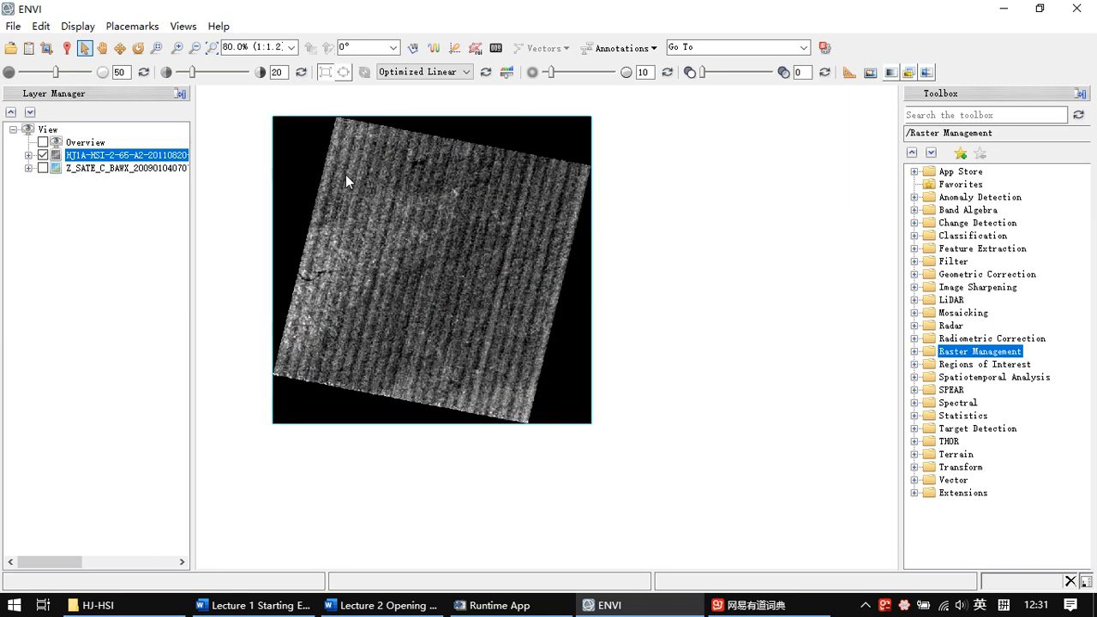
pyautogui.scroll(1, 577, 254)
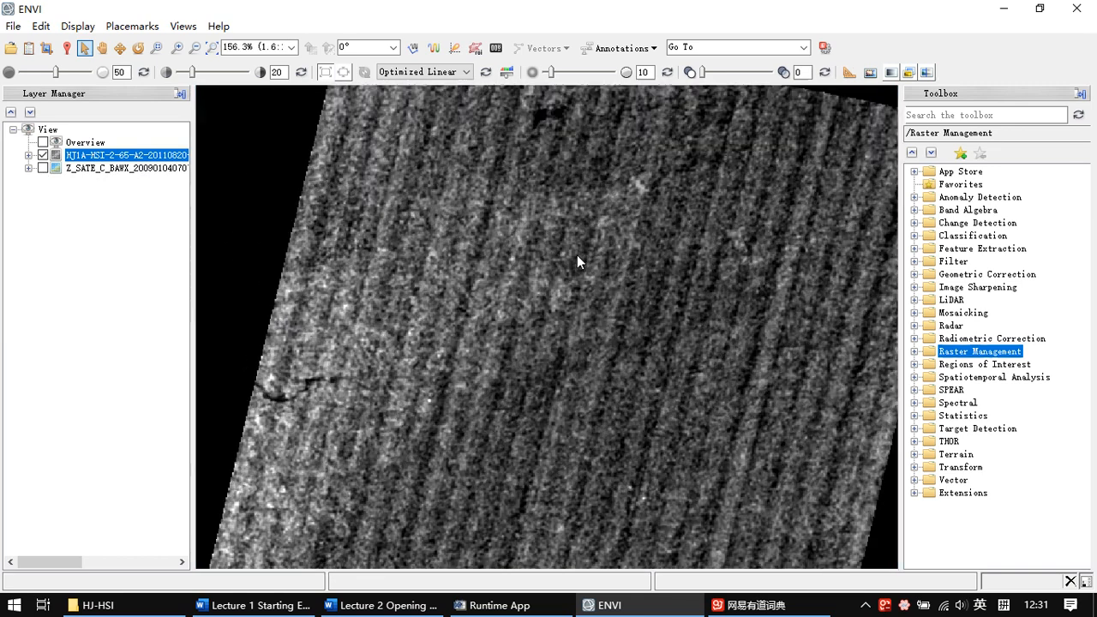
pyautogui.scroll(-3, 477, 266)
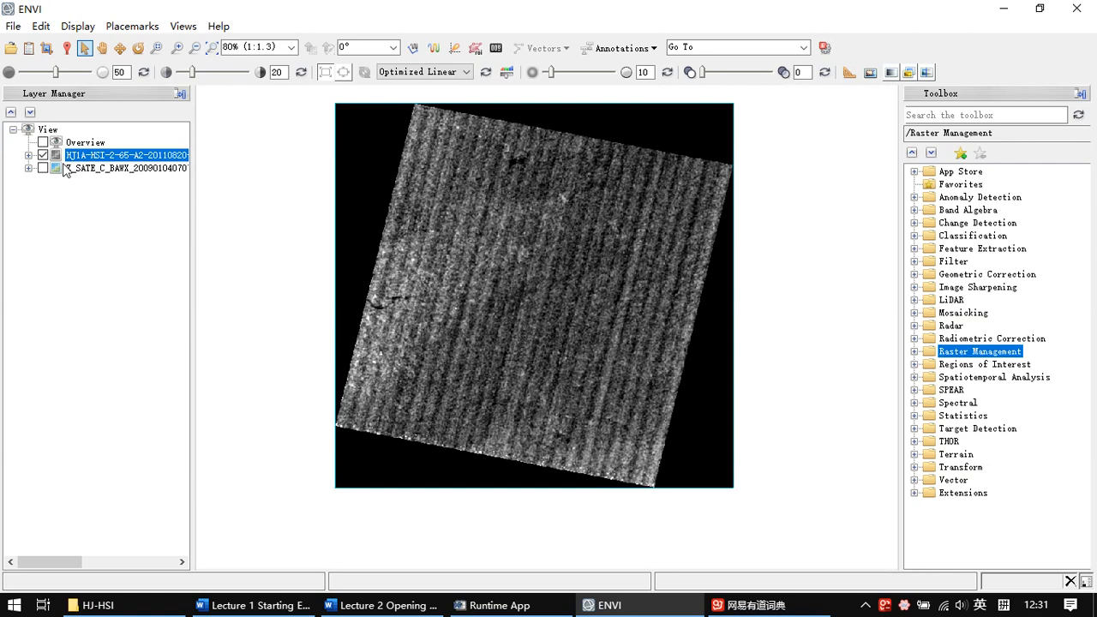
pyautogui.click(28, 155)
pyautogui.click(83, 168)
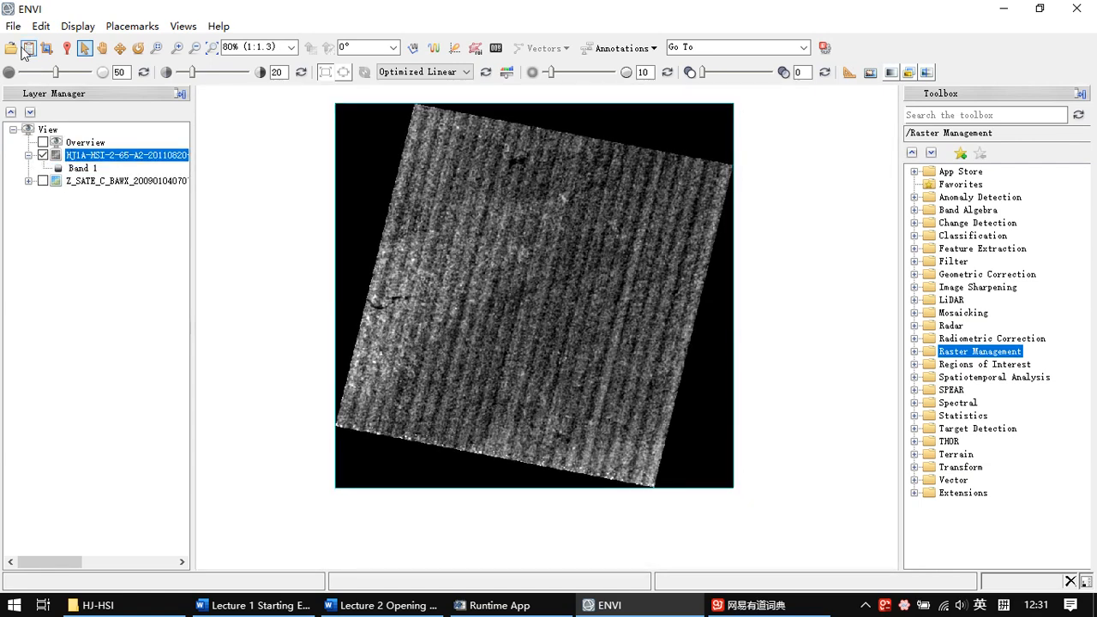
# Open the Data Manager, collapse all files and expand the band list of the HJ1A-HSI raster
pyautogui.click(25, 48)
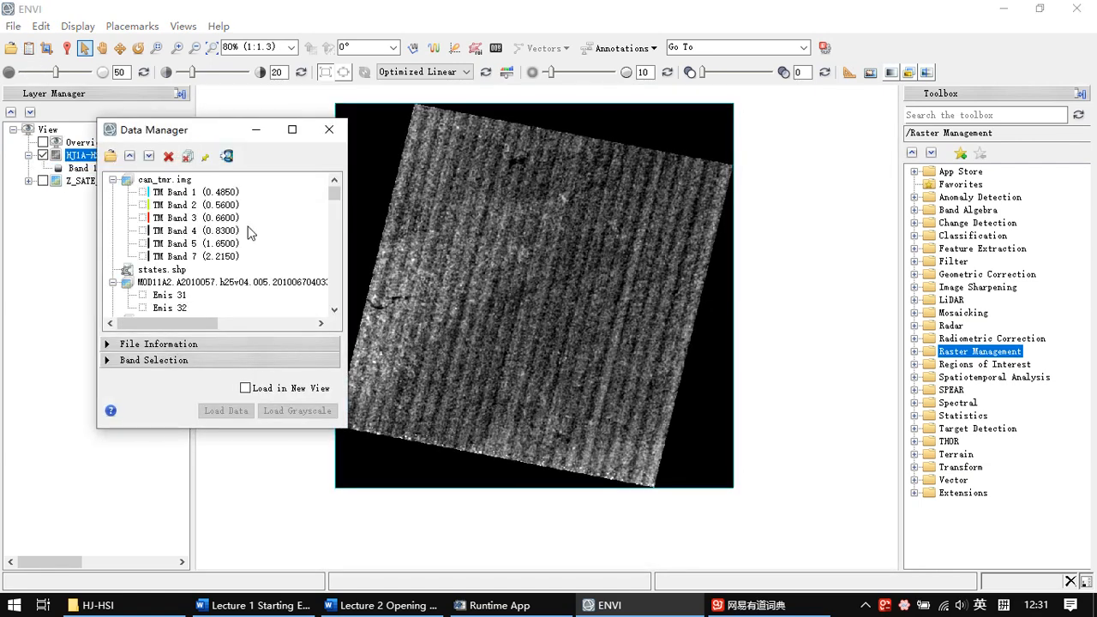
pyautogui.click(129, 155)
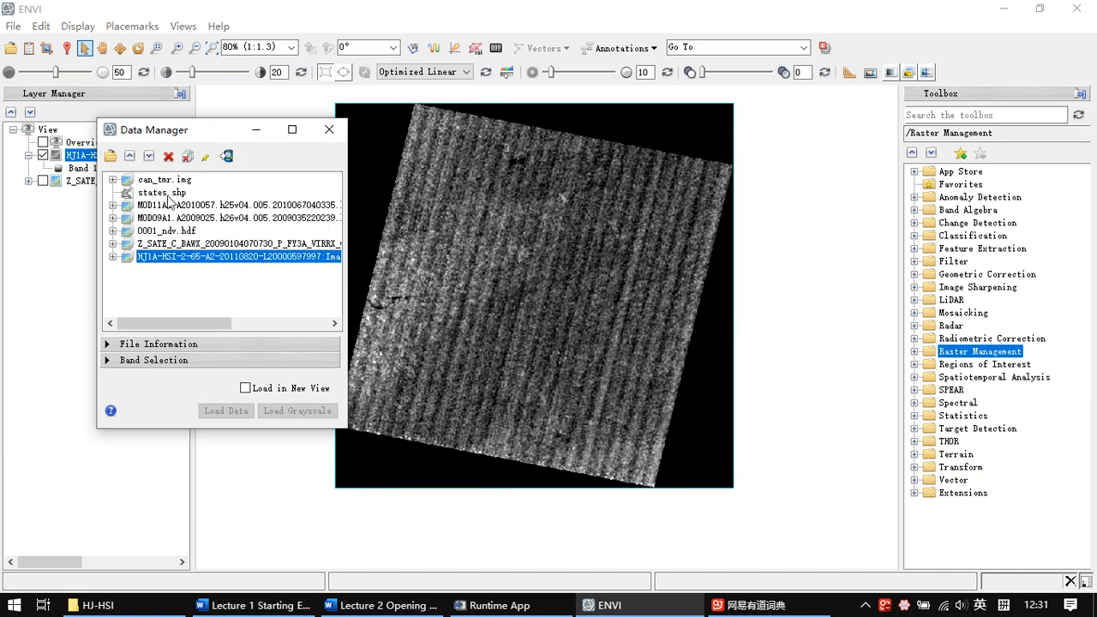
pyautogui.click(113, 257)
pyautogui.scroll(-9, 224, 265)
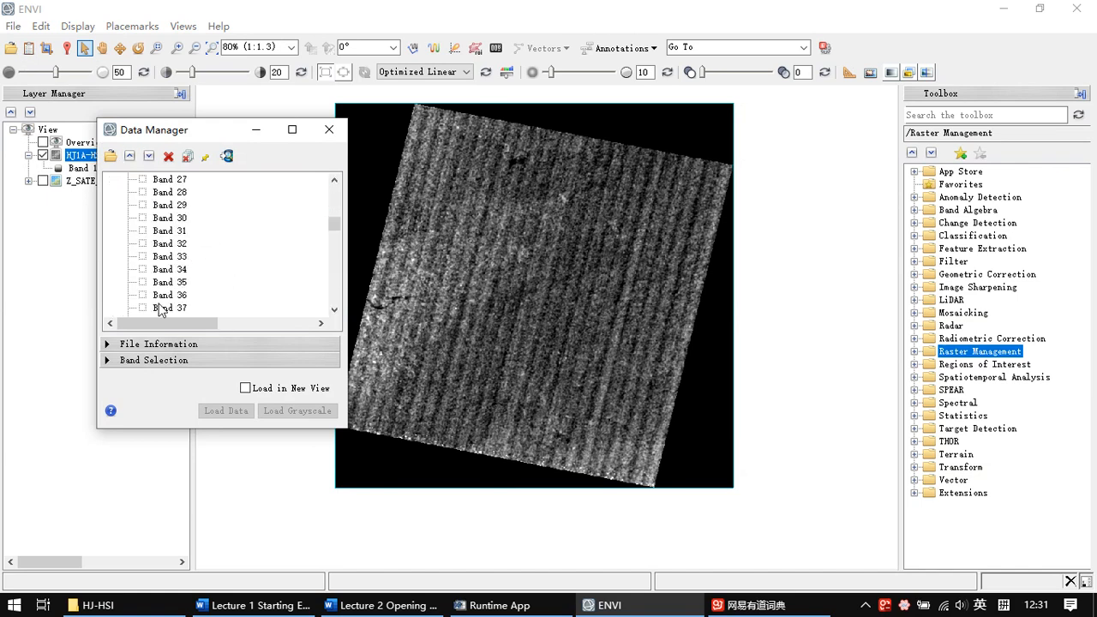
# Load the HJ1A-HSI raster as a colour composite with Band 36 as red, Band 19 as green and Band 6 as blue
pyautogui.click(167, 299)
pyautogui.scroll(4, 196, 278)
pyautogui.click(183, 272)
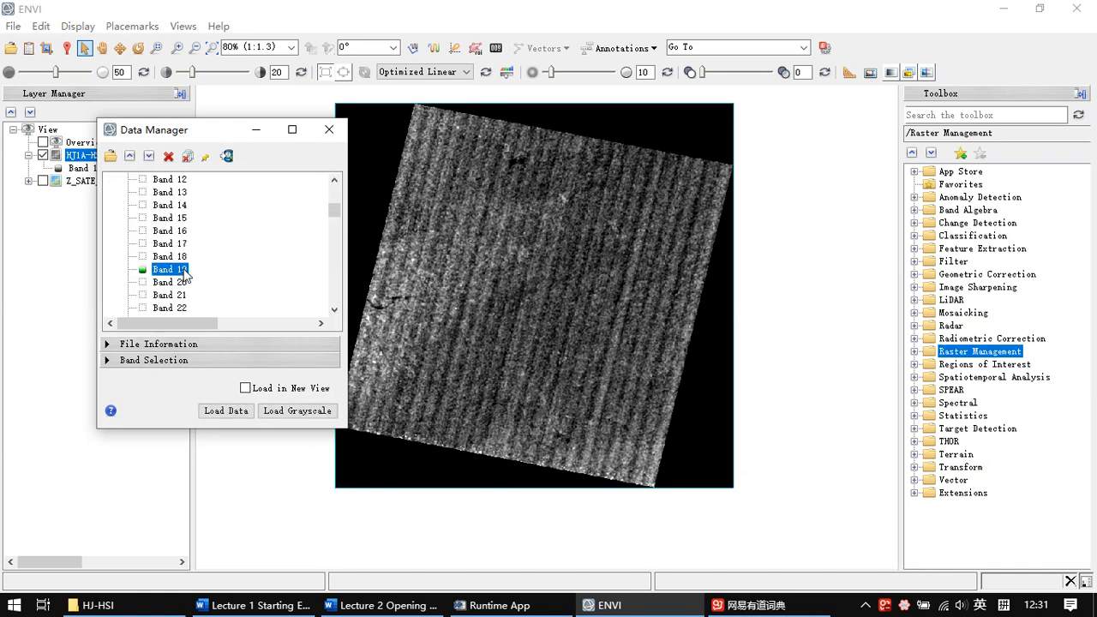
pyautogui.scroll(5, 188, 274)
pyautogui.click(165, 257)
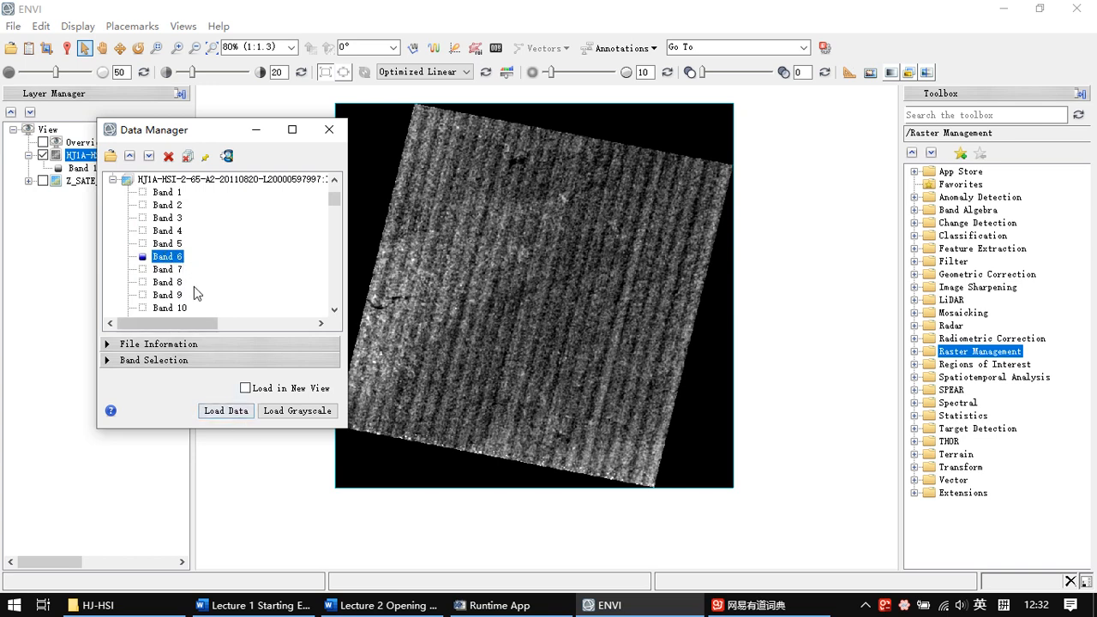
pyautogui.scroll(-11, 211, 255)
pyautogui.click(207, 414)
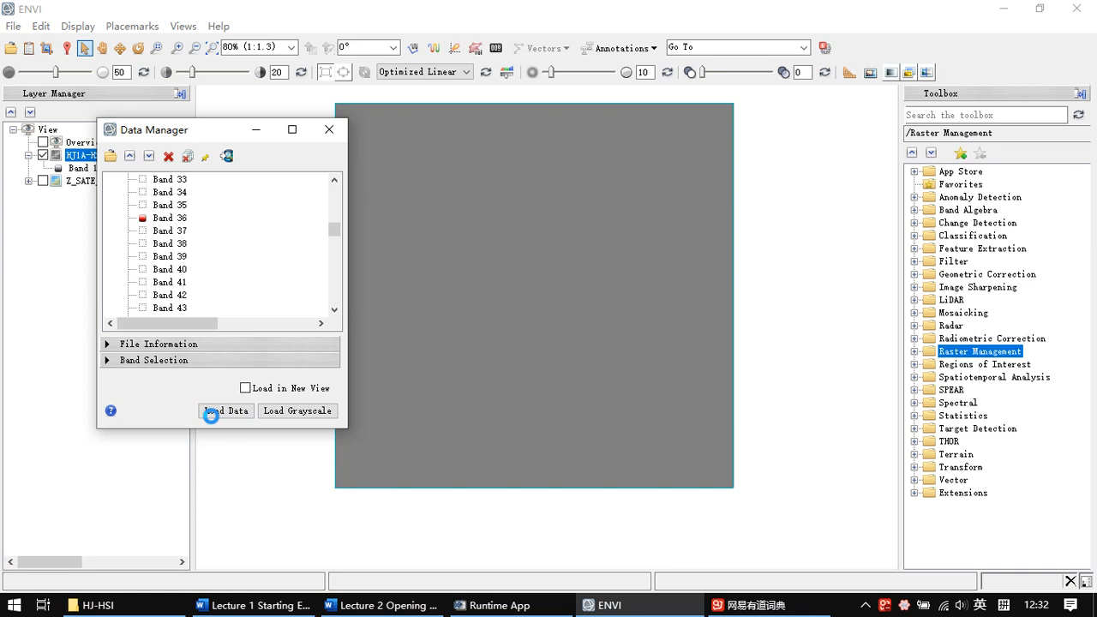
pyautogui.click(255, 130)
# Examine the HJ1A-HSI colour composite and hide both HJ1A-HSI layers
pyautogui.scroll(-3, 561, 224)
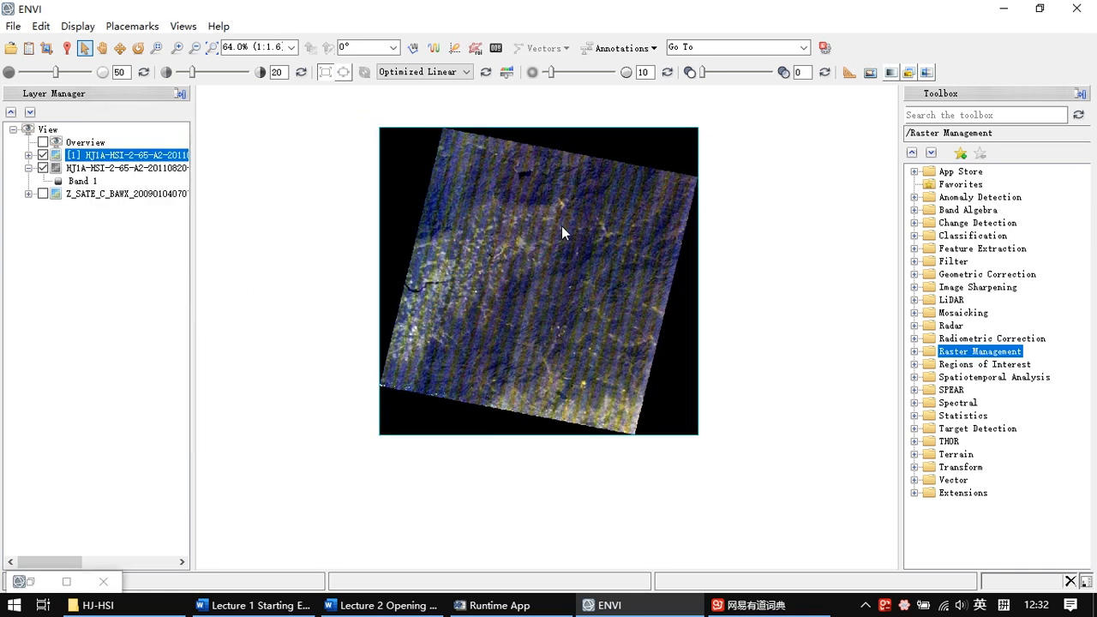
pyautogui.scroll(5, 566, 236)
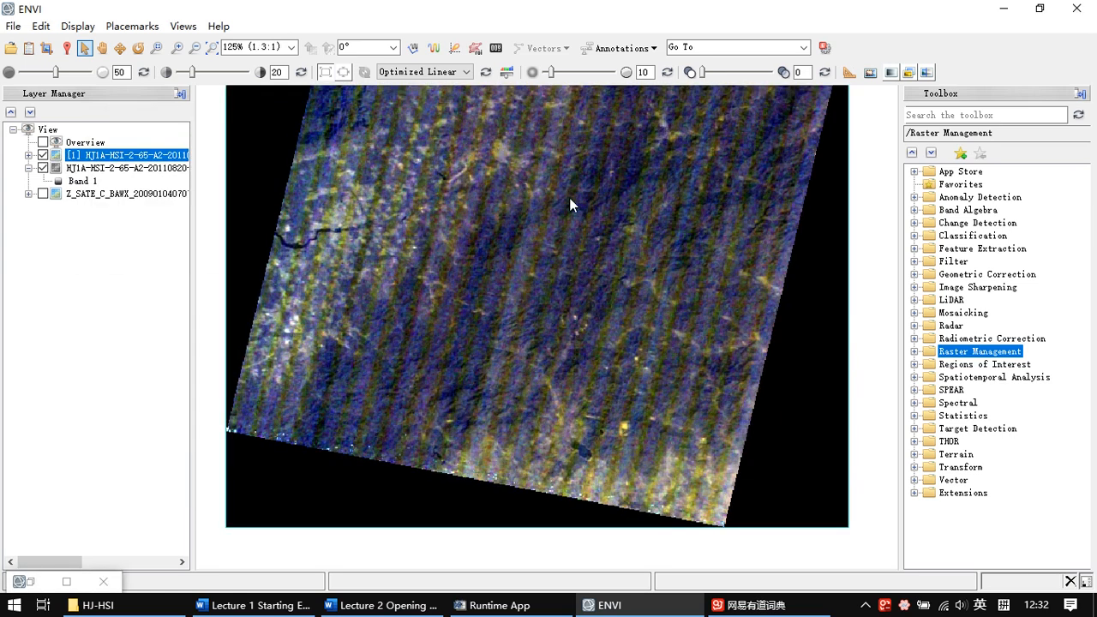
pyautogui.moveTo(571, 204); pyautogui.dragTo(544, 324)
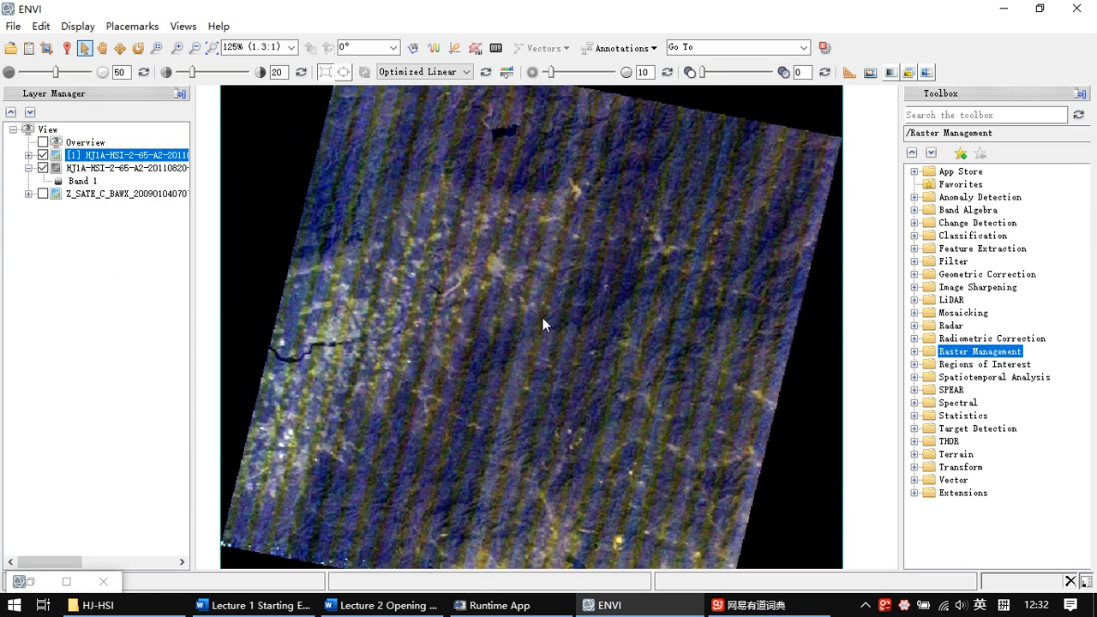
pyautogui.moveTo(438, 304); pyautogui.dragTo(408, 295)
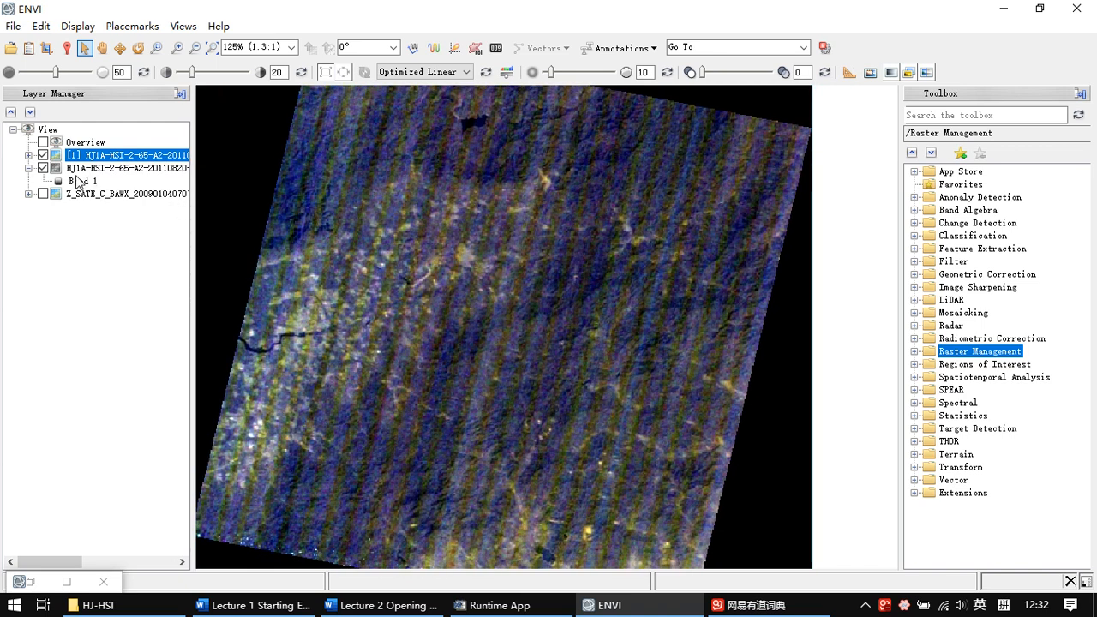
pyautogui.click(43, 155)
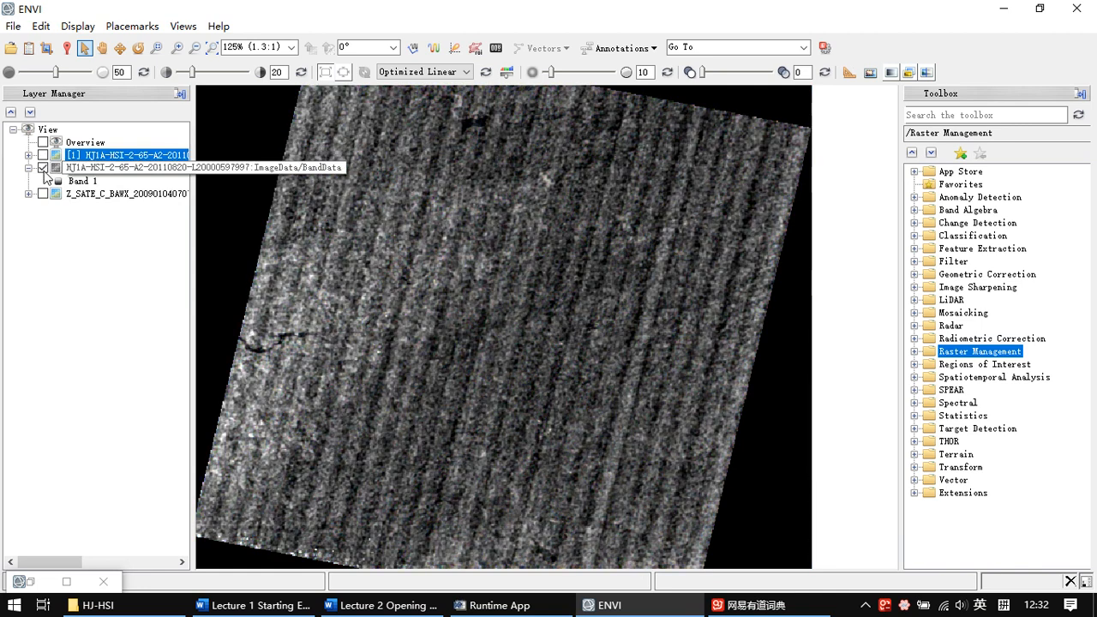
pyautogui.click(42, 168)
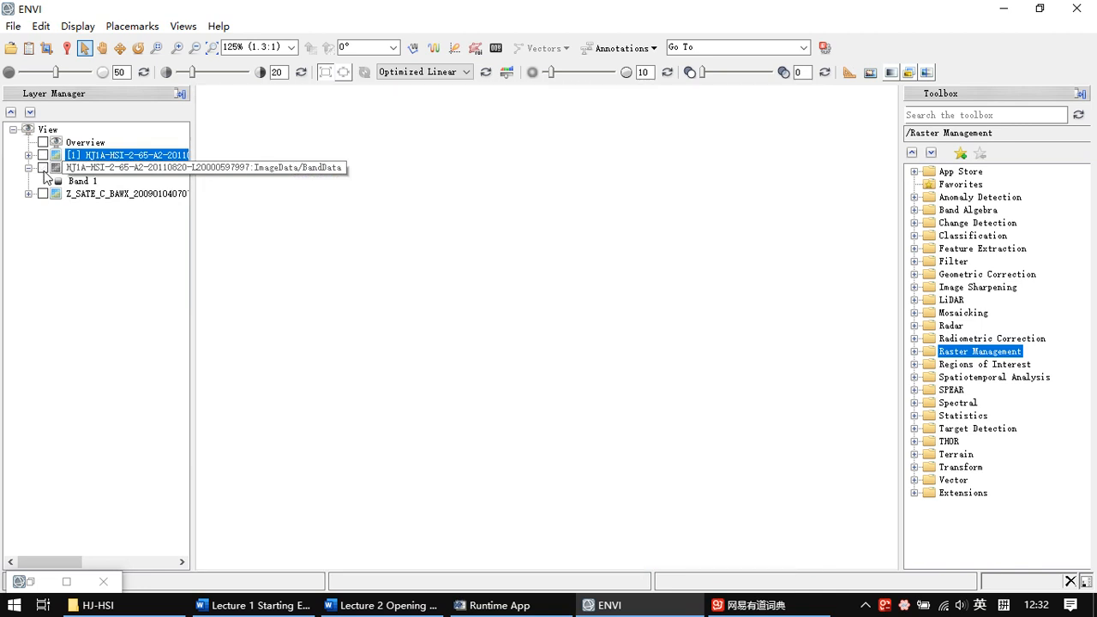
# Switch to File Explorer and open the vector folder within the data folder of "1 Open and display image"
pyautogui.click(136, 605)
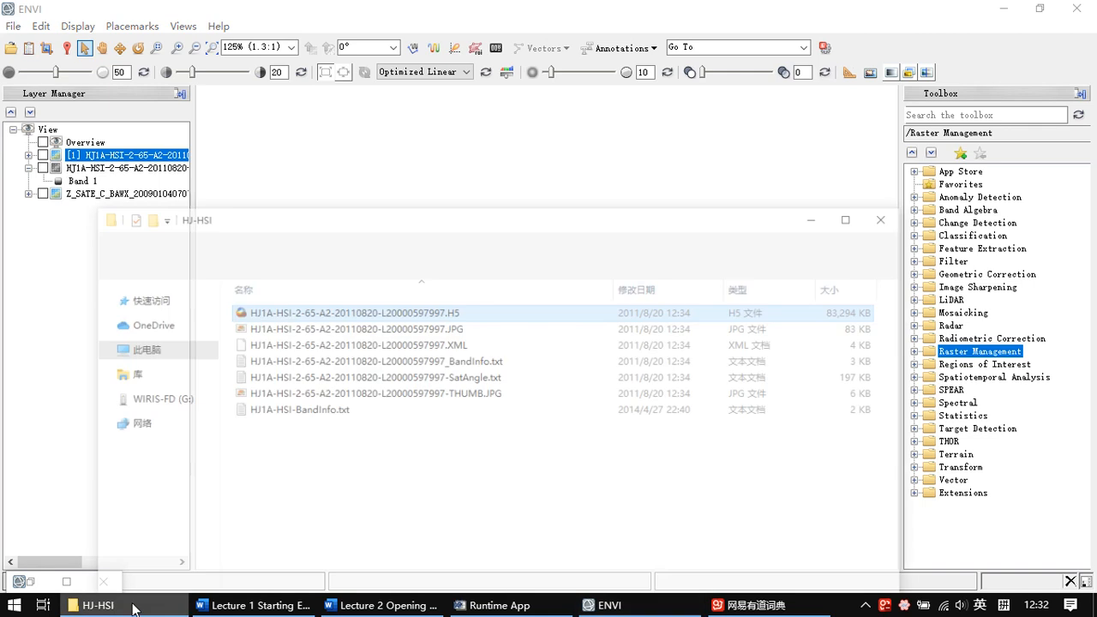
pyautogui.click(545, 217)
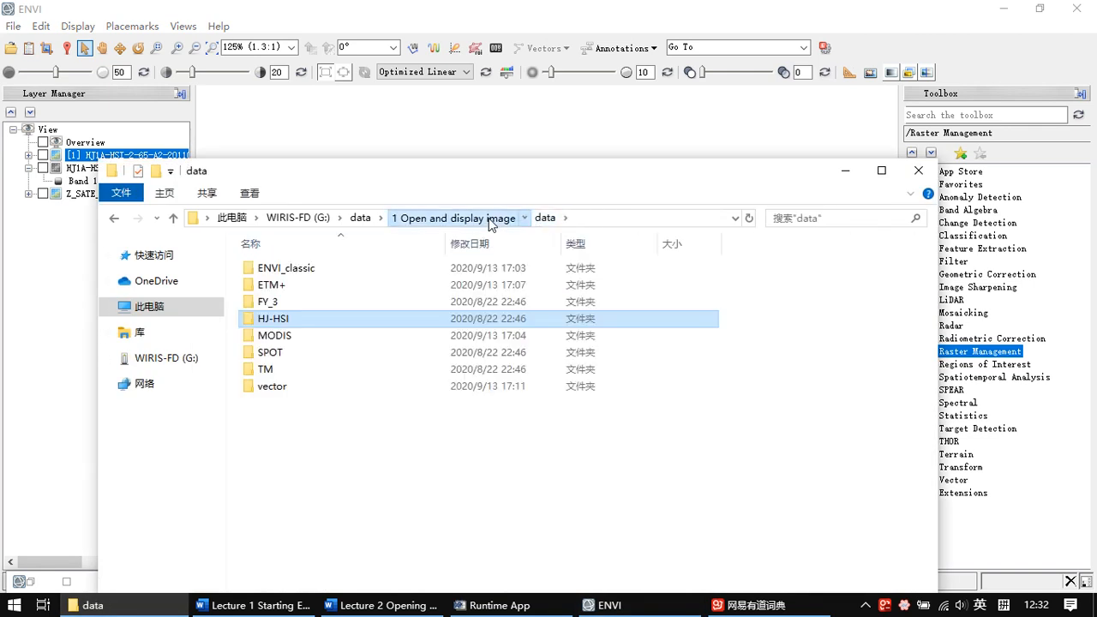
pyautogui.click(454, 217)
pyautogui.doubleClick(347, 267)
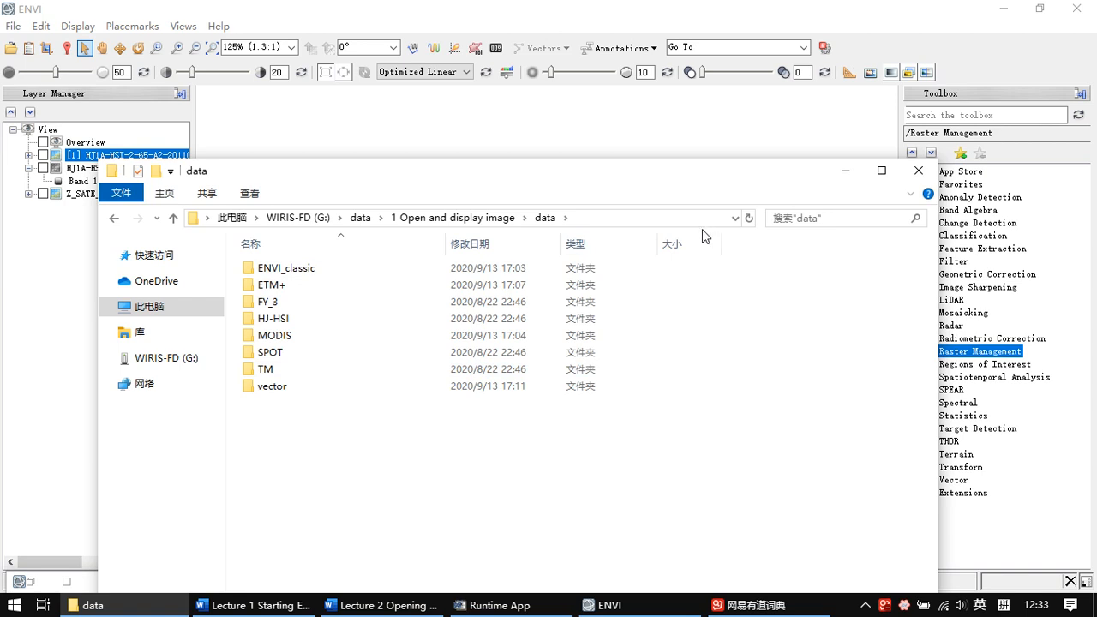
pyautogui.moveTo(543, 179); pyautogui.dragTo(594, 240)
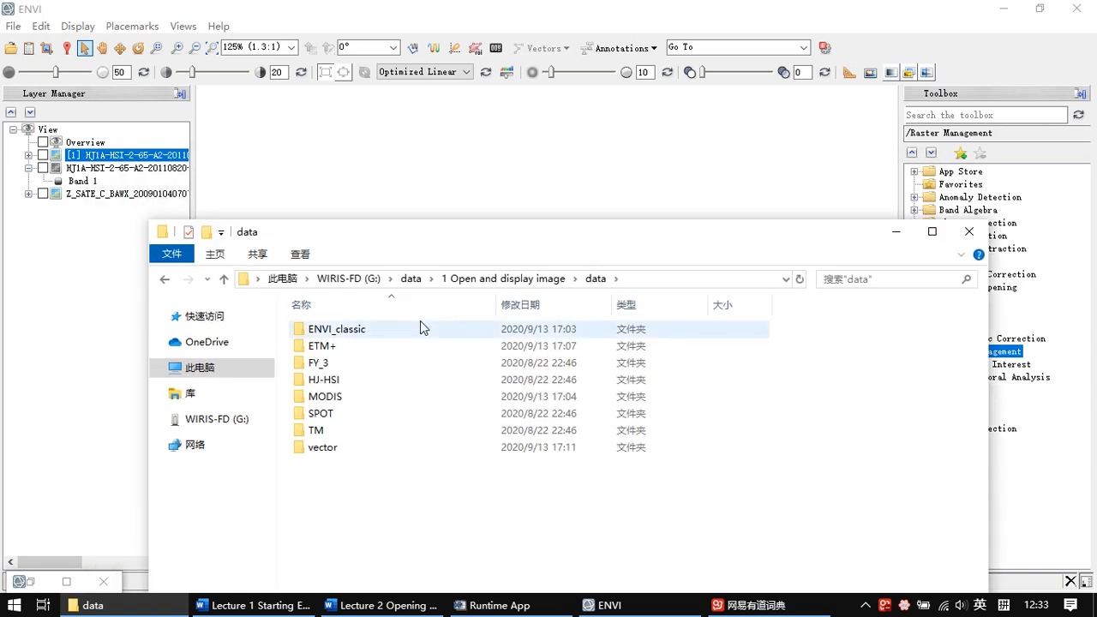
pyautogui.click(384, 440)
pyautogui.doubleClick(385, 440)
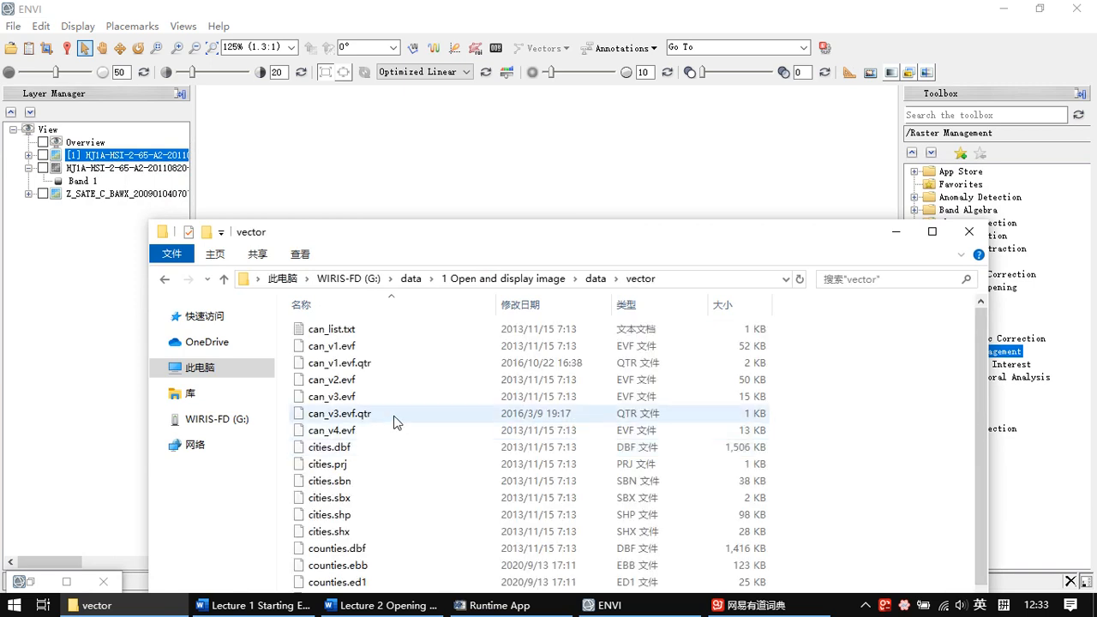
# Load cities.shp from the vector folder into ENVI and examine the city points
pyautogui.scroll(-3, 411, 449)
pyautogui.scroll(1, 393, 454)
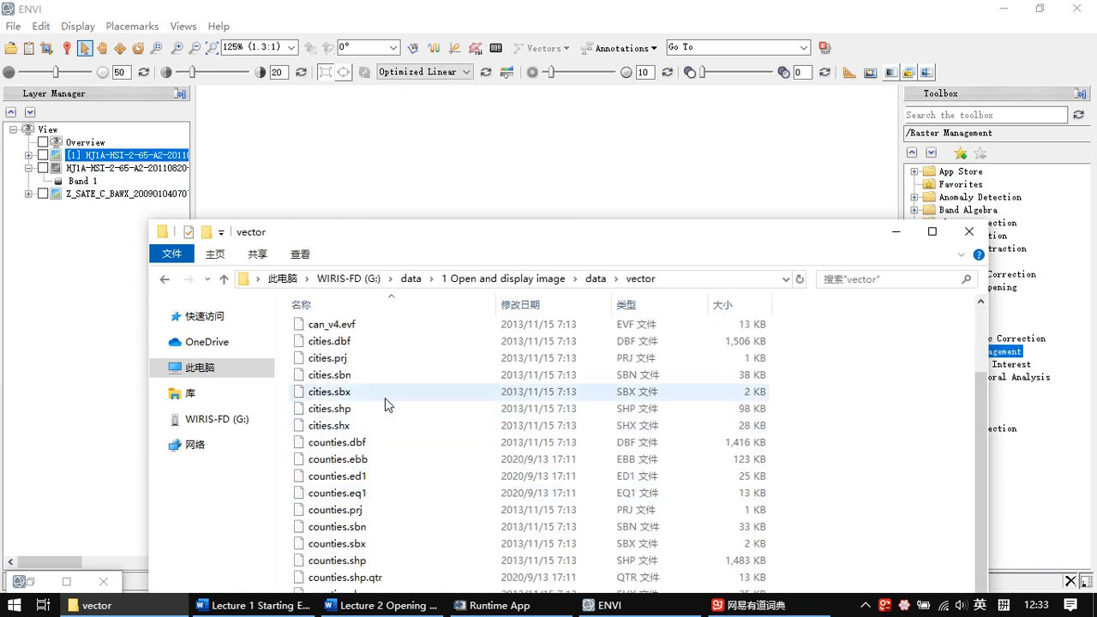
pyautogui.click(375, 408)
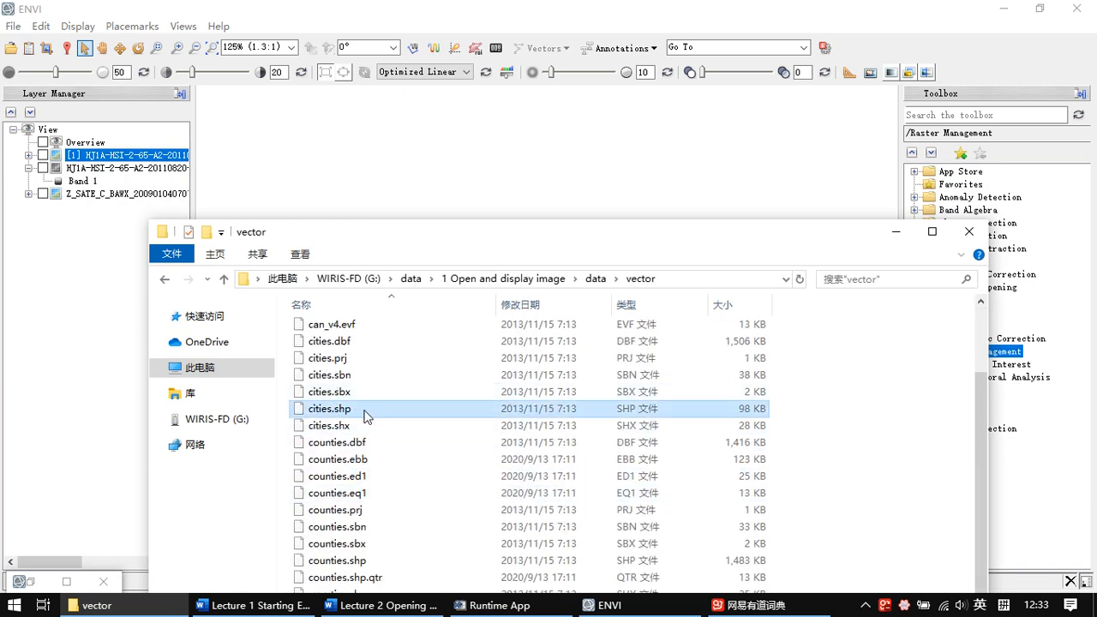
pyautogui.moveTo(343, 415); pyautogui.dragTo(559, 206)
pyautogui.moveTo(592, 186); pyautogui.dragTo(592, 186)
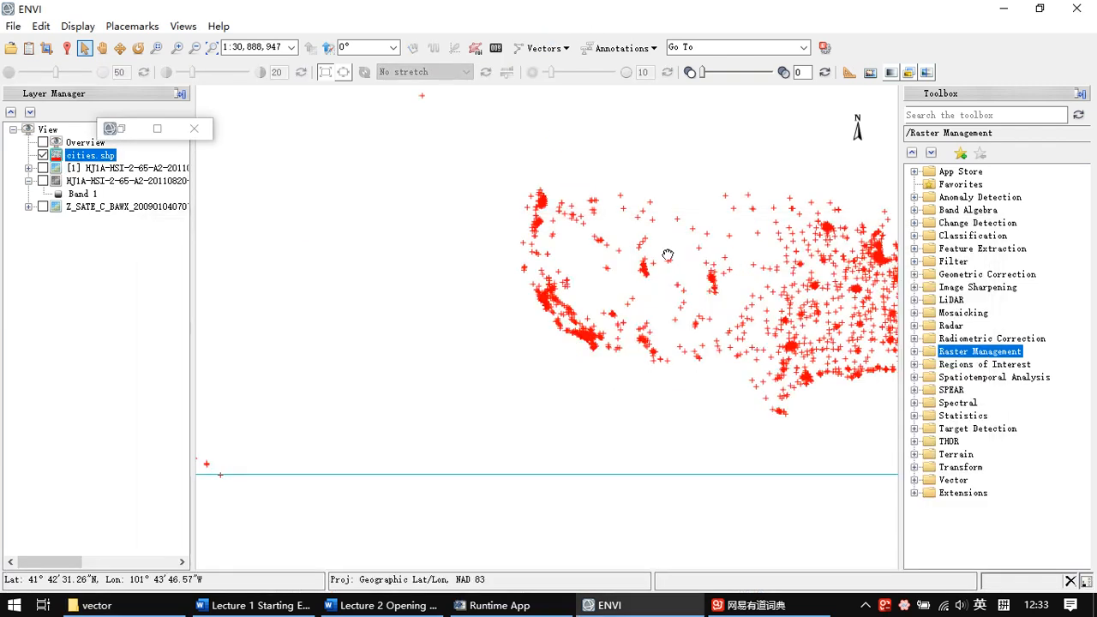
pyautogui.moveTo(746, 252); pyautogui.dragTo(574, 254)
pyautogui.scroll(-2, 540, 272)
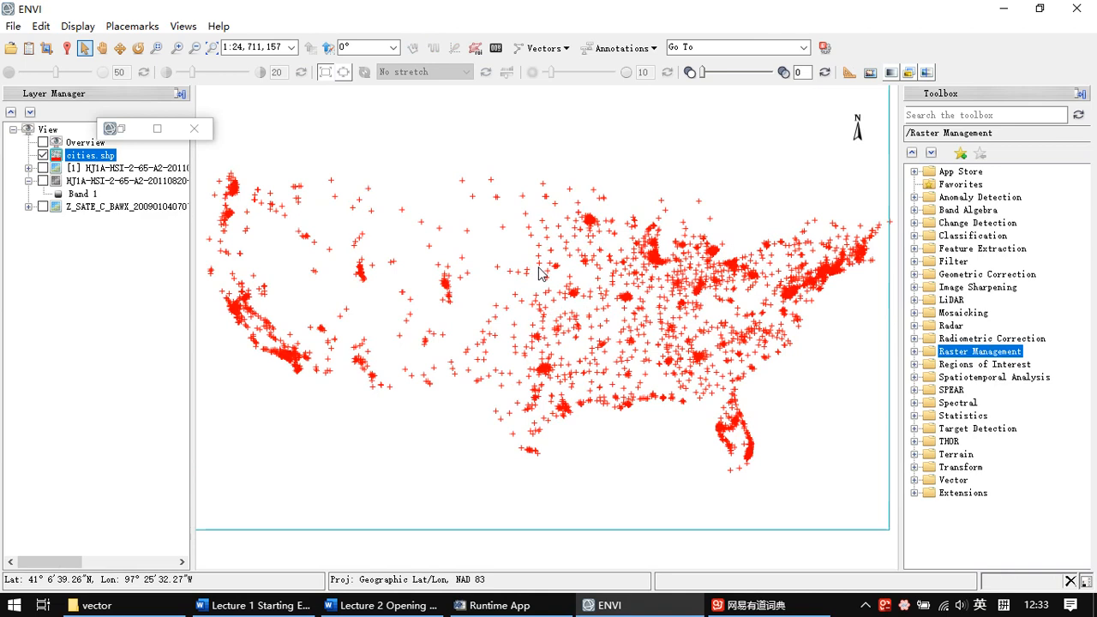
pyautogui.scroll(-2, 604, 264)
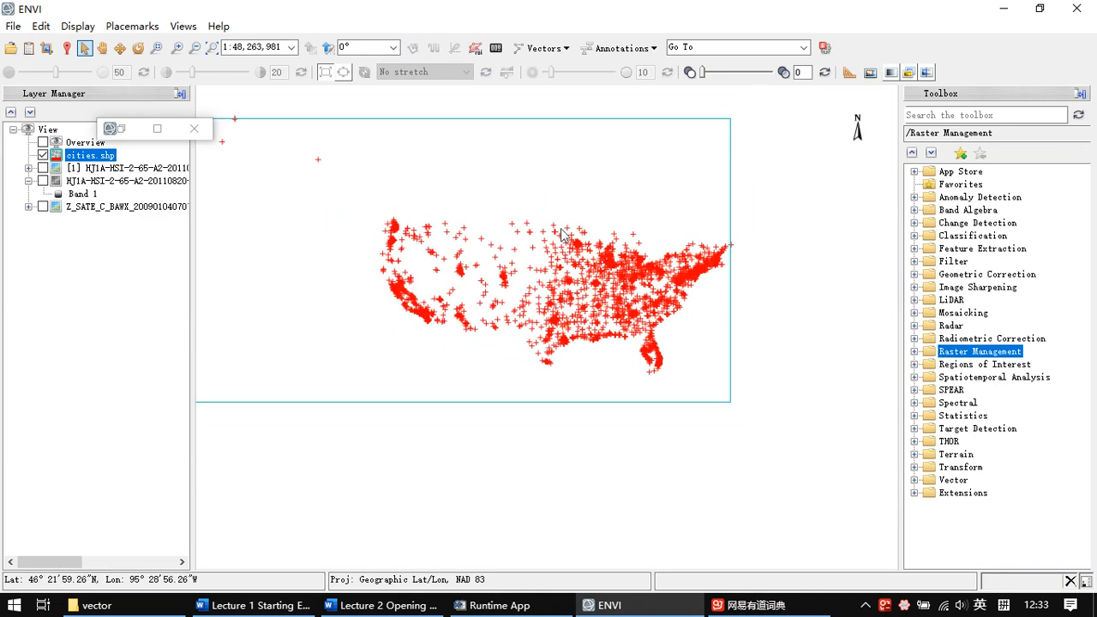
pyautogui.scroll(1, 626, 321)
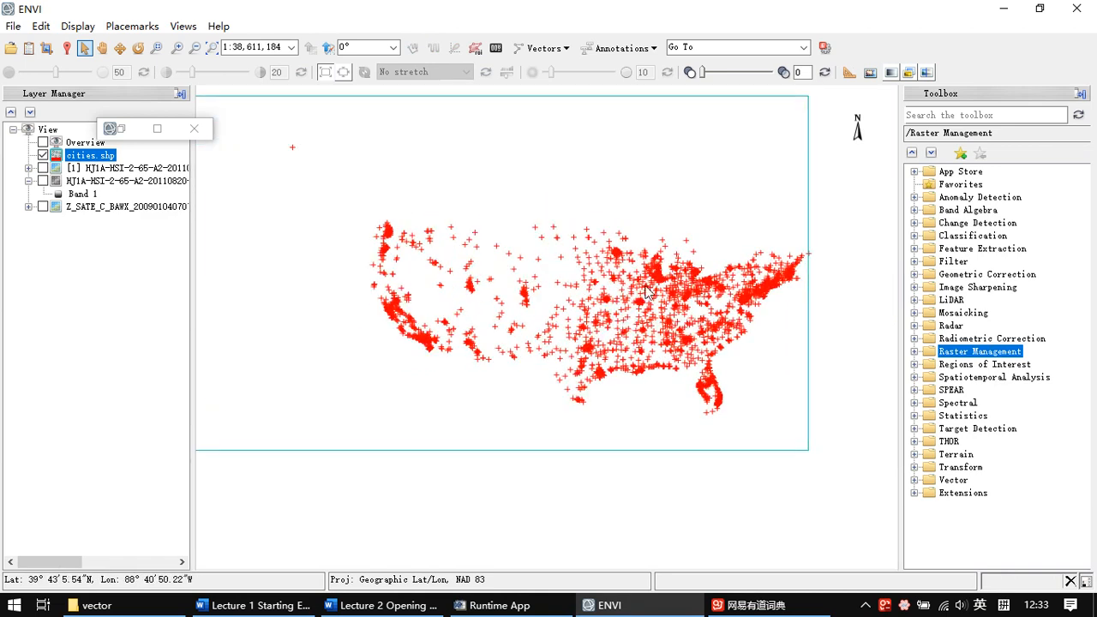
pyautogui.scroll(1, 626, 291)
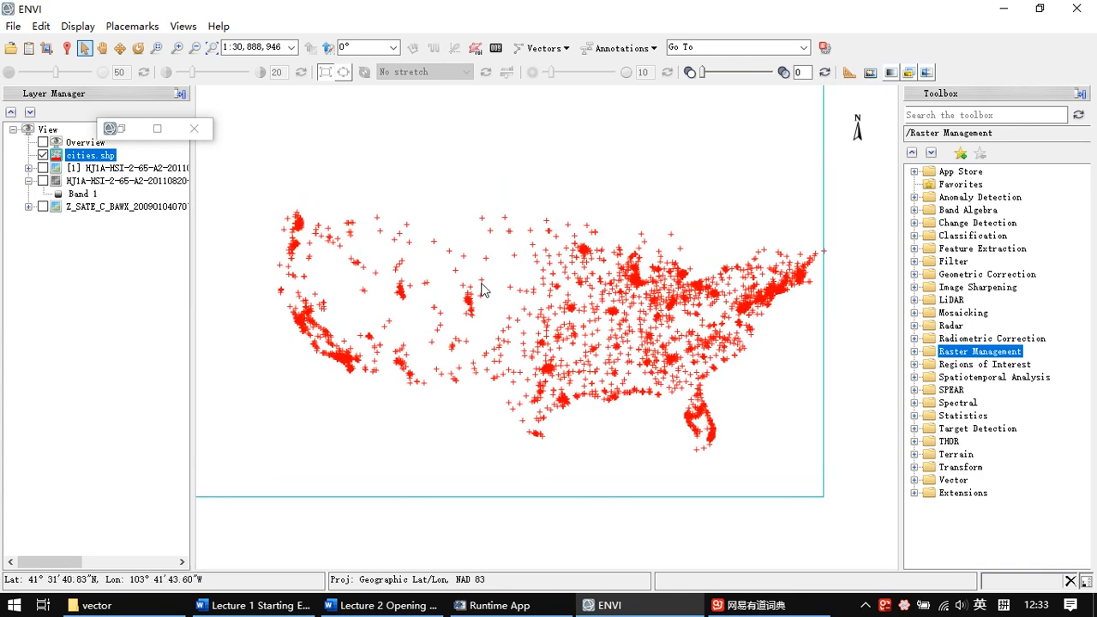
# Inspect the cities and counties shapefile component files in File Explorer's vector folder, return to ENVI and close the small floating window
pyautogui.click(163, 608)
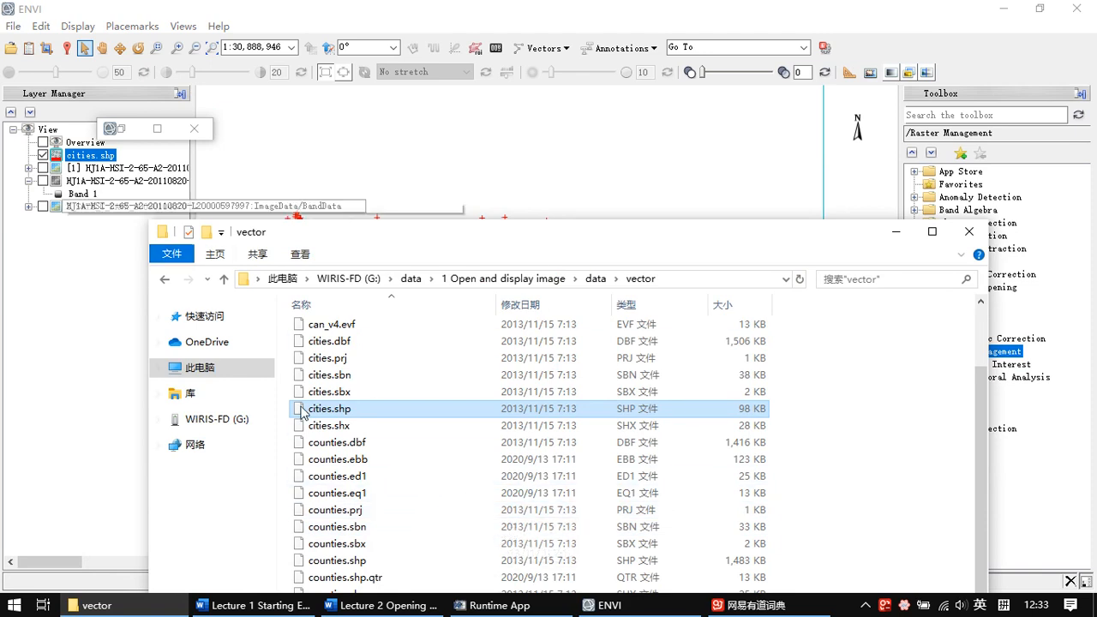
pyautogui.click(345, 360)
pyautogui.click(347, 511)
pyautogui.click(364, 563)
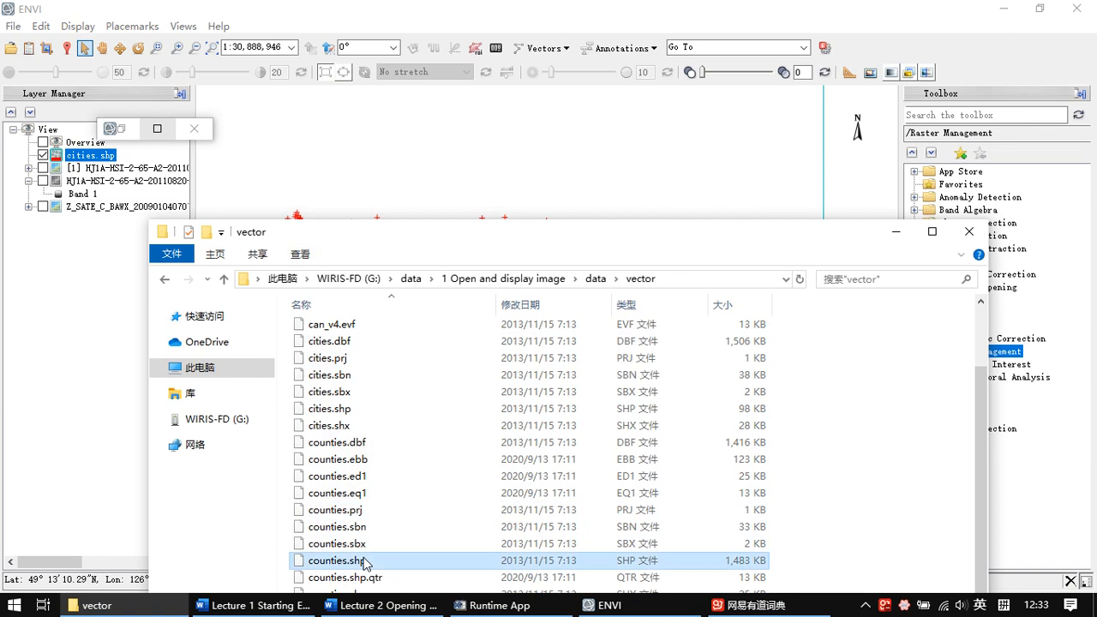
pyautogui.moveTo(346, 563); pyautogui.dragTo(565, 386)
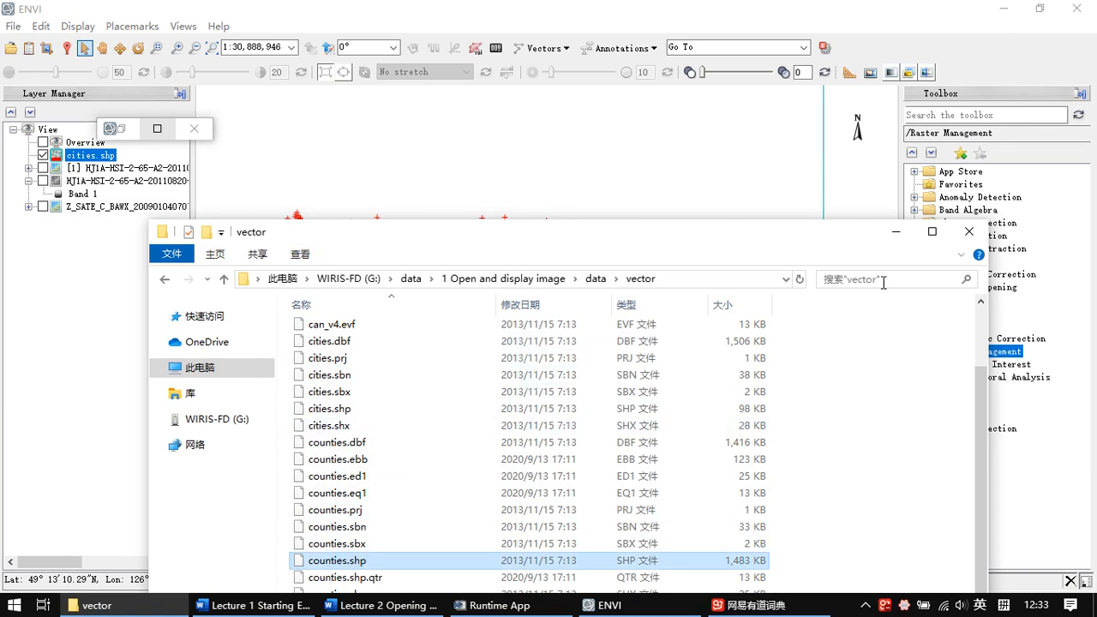
pyautogui.click(907, 242)
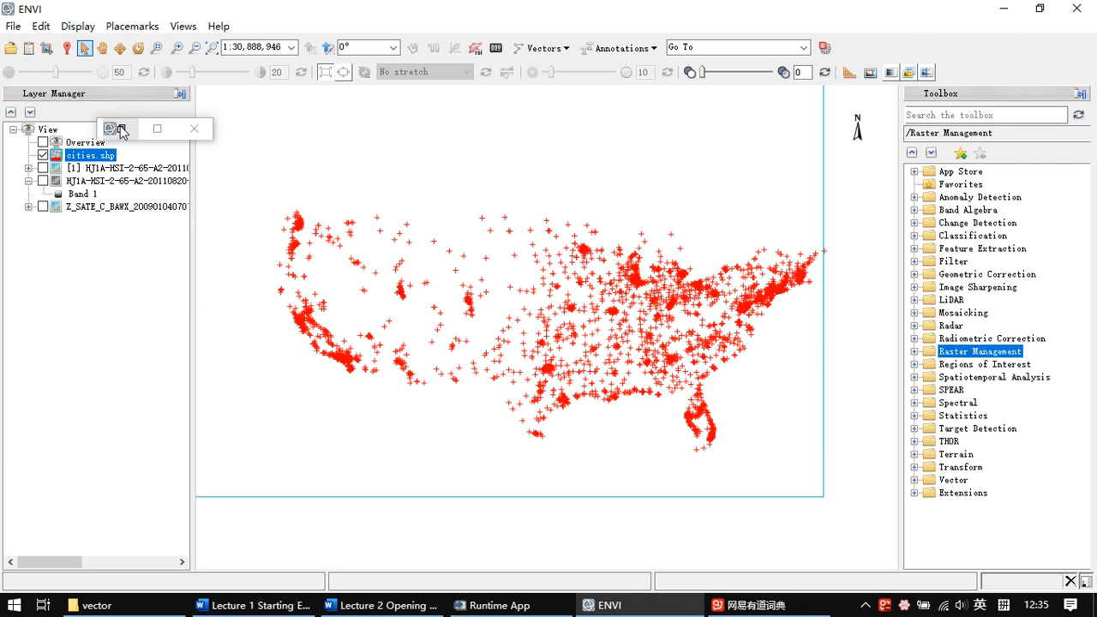
pyautogui.click(194, 129)
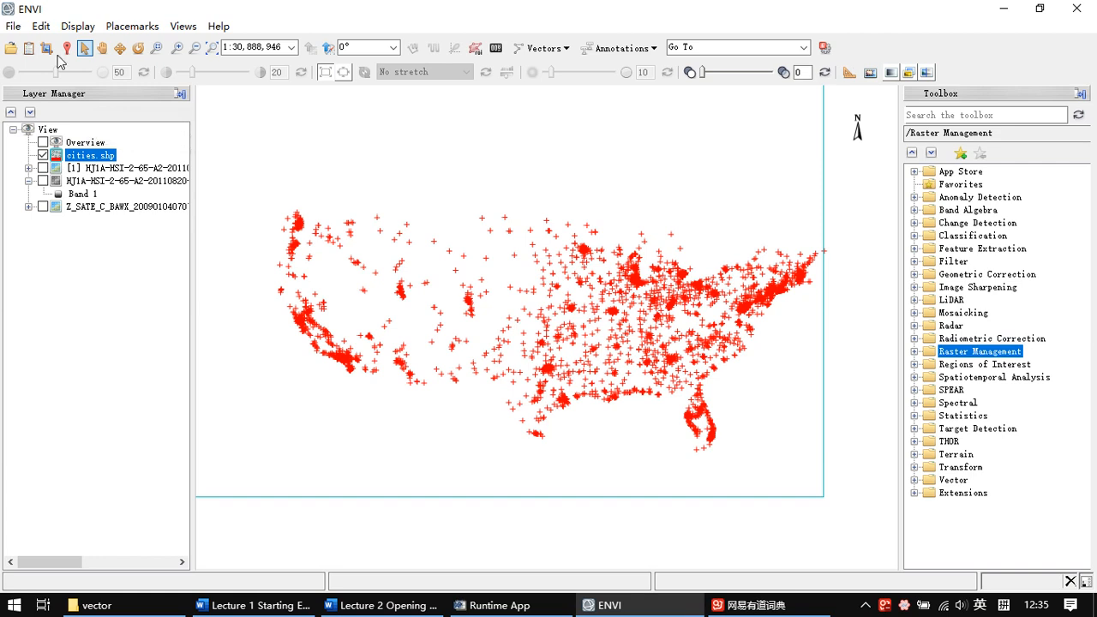
# Start a Save As export with can_tmr.img as the input file, keeping its full extent and all bands, and choose ENVI as output format
pyautogui.click(13, 28)
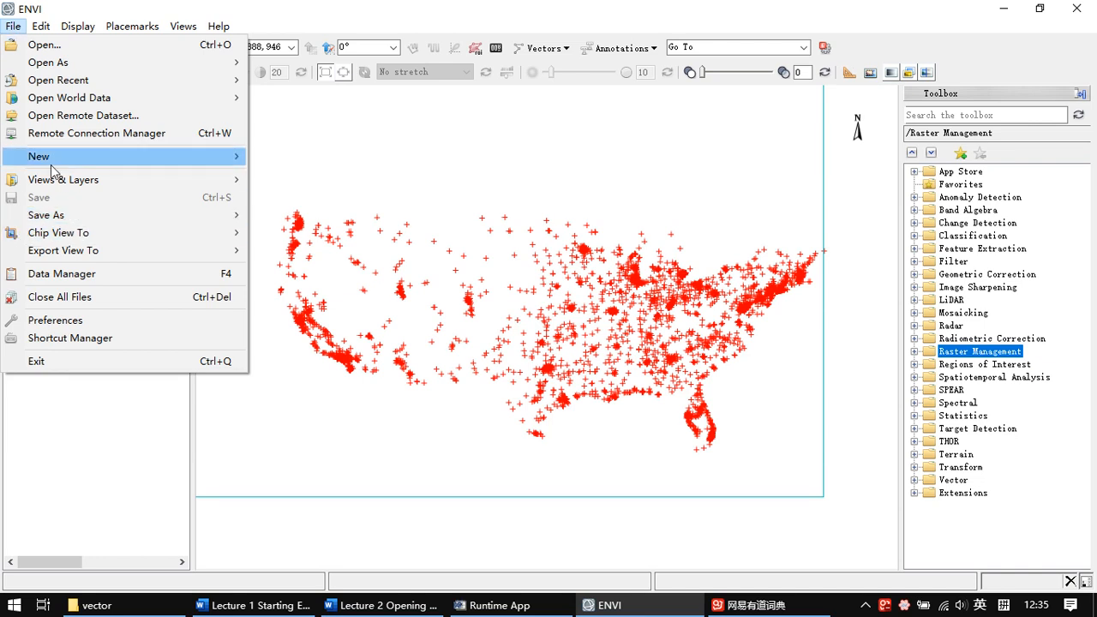
pyautogui.moveTo(91, 222)
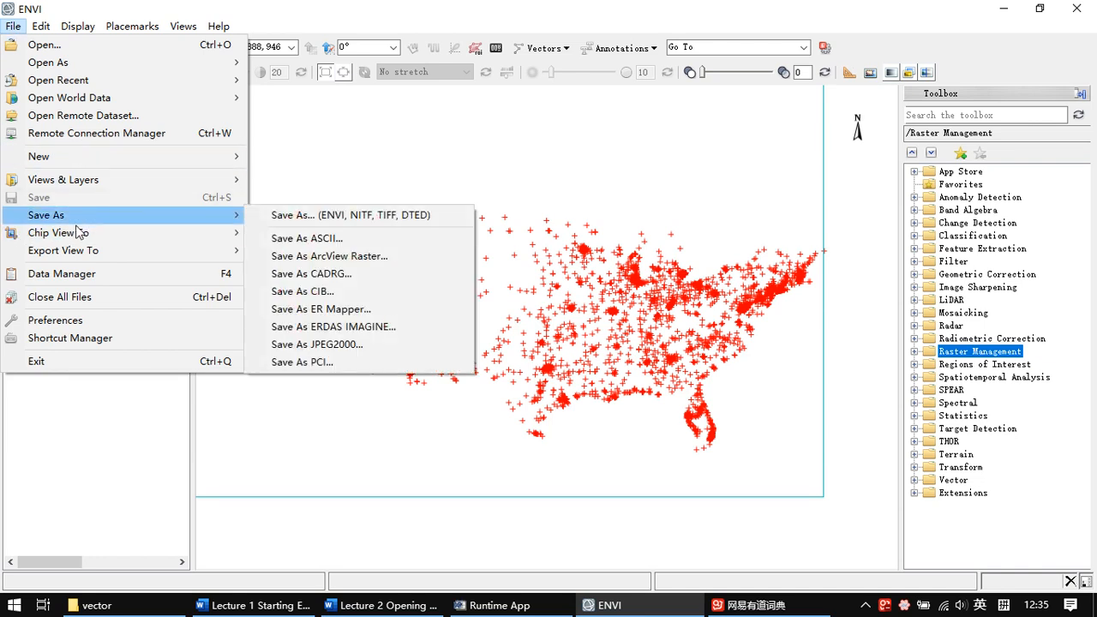
pyautogui.moveTo(62, 243)
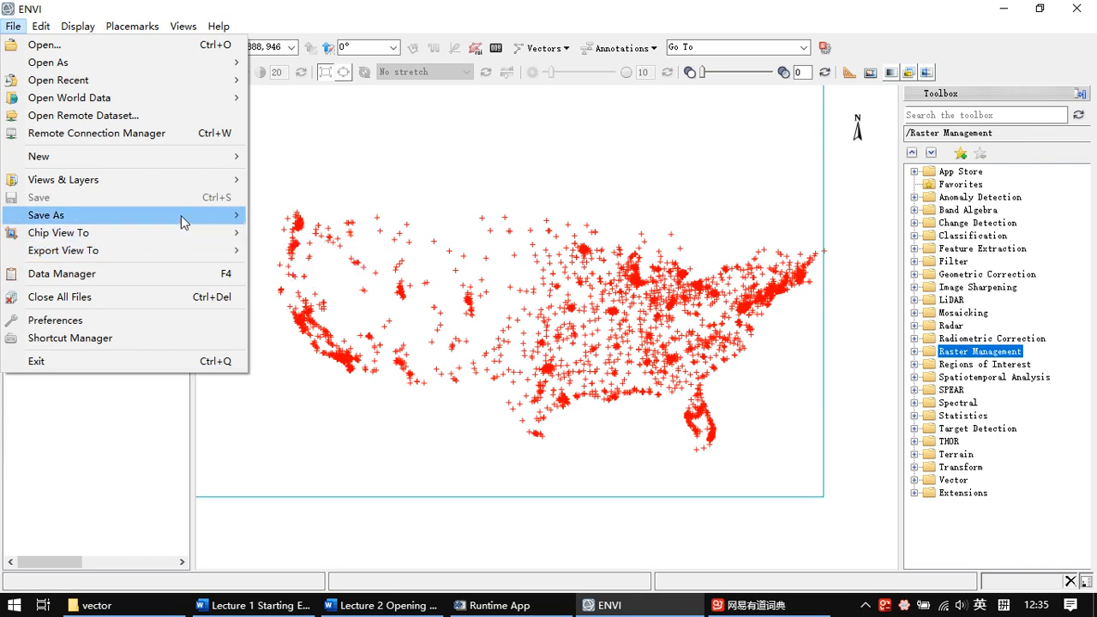
pyautogui.moveTo(181, 222)
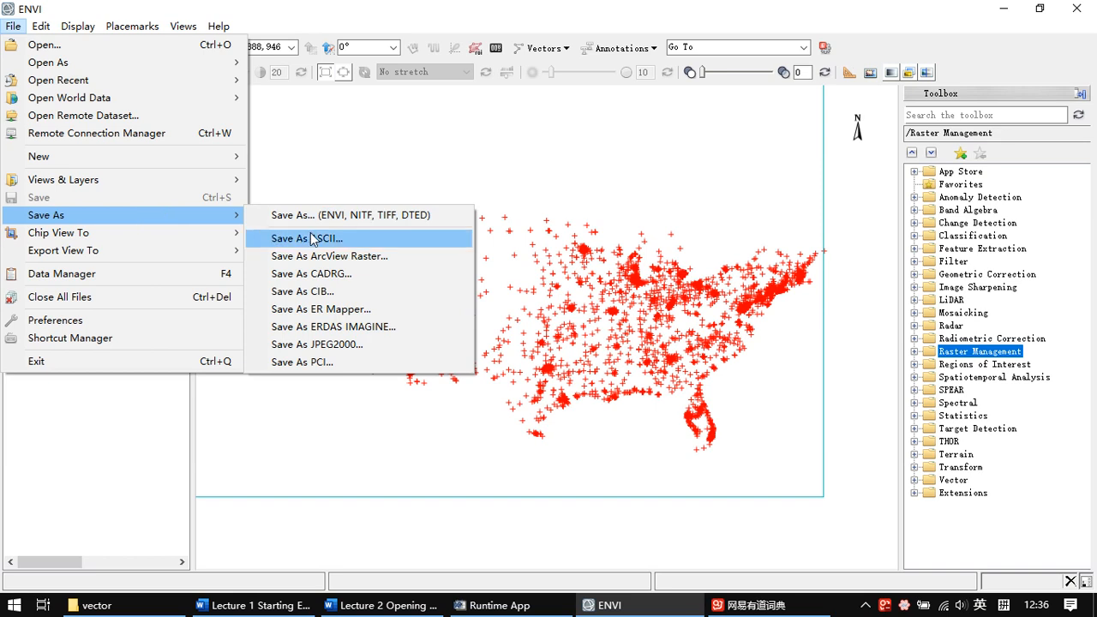
pyautogui.click(345, 221)
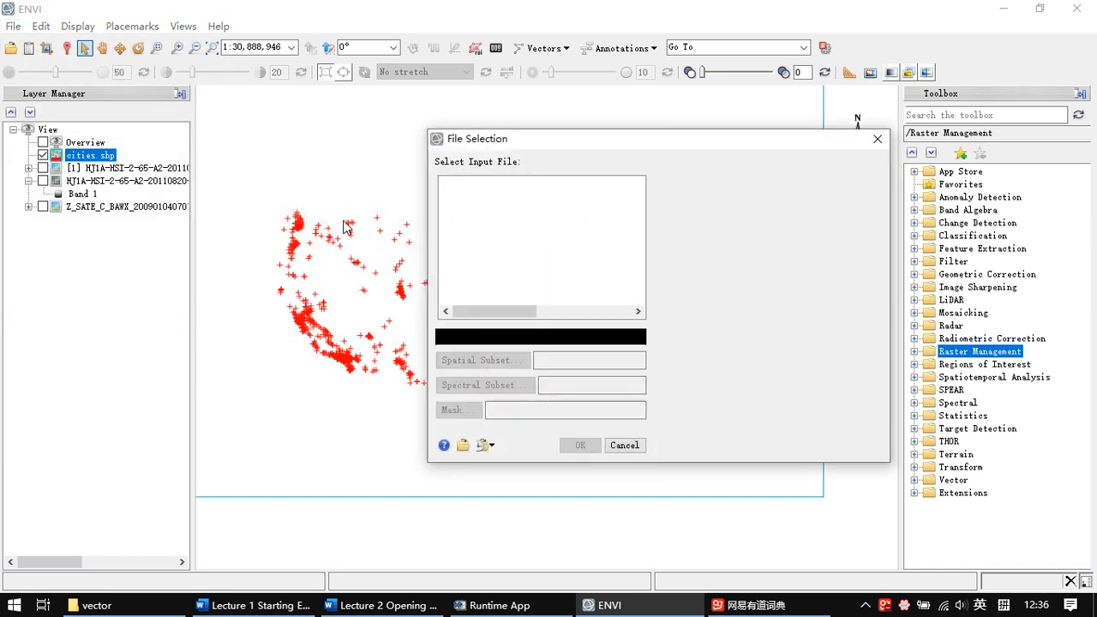
pyautogui.click(501, 185)
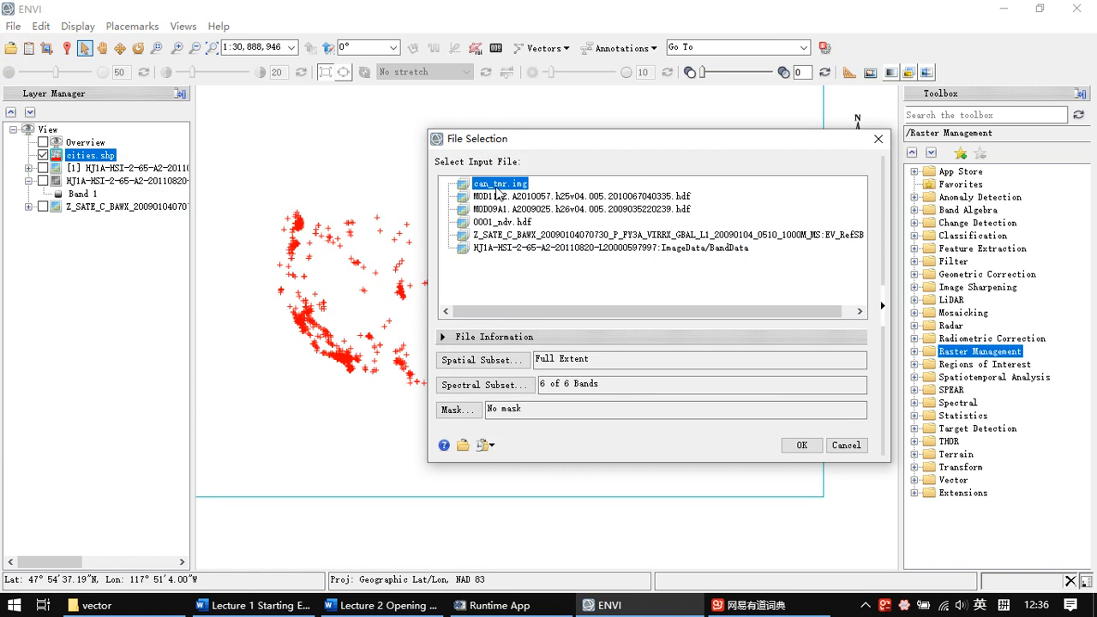
pyautogui.moveTo(590, 142); pyautogui.dragTo(437, 145)
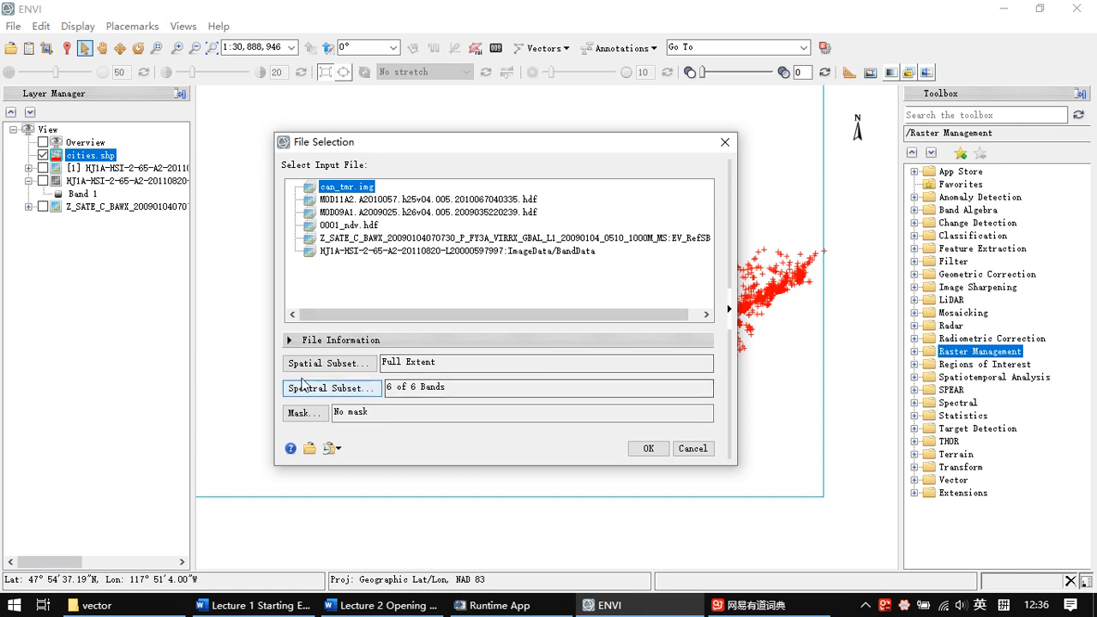
pyautogui.click(648, 449)
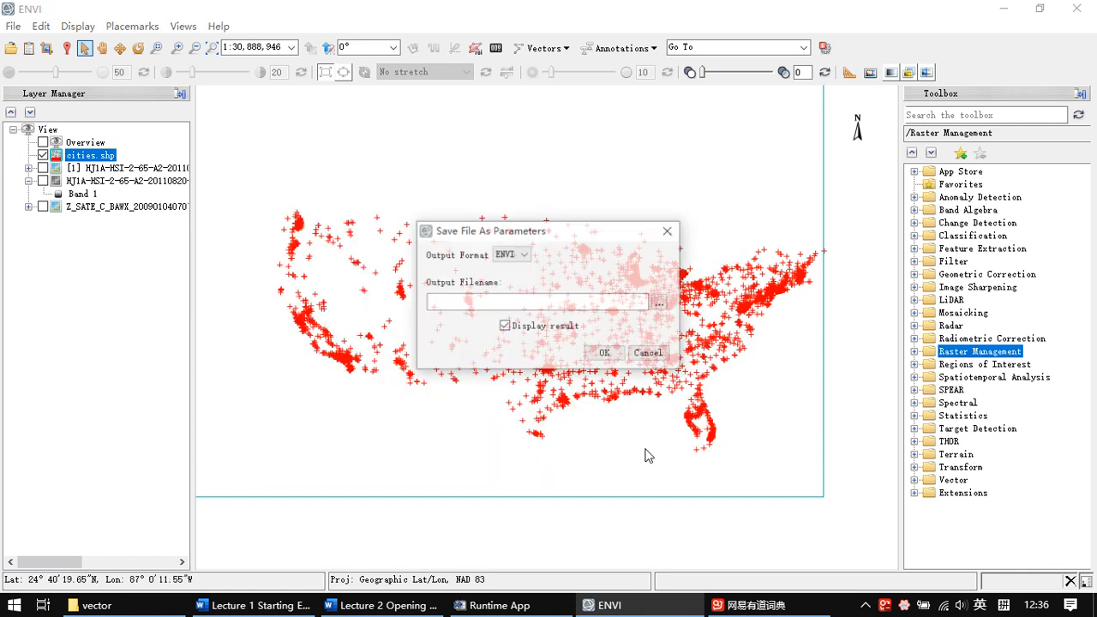
pyautogui.moveTo(534, 237); pyautogui.dragTo(466, 218)
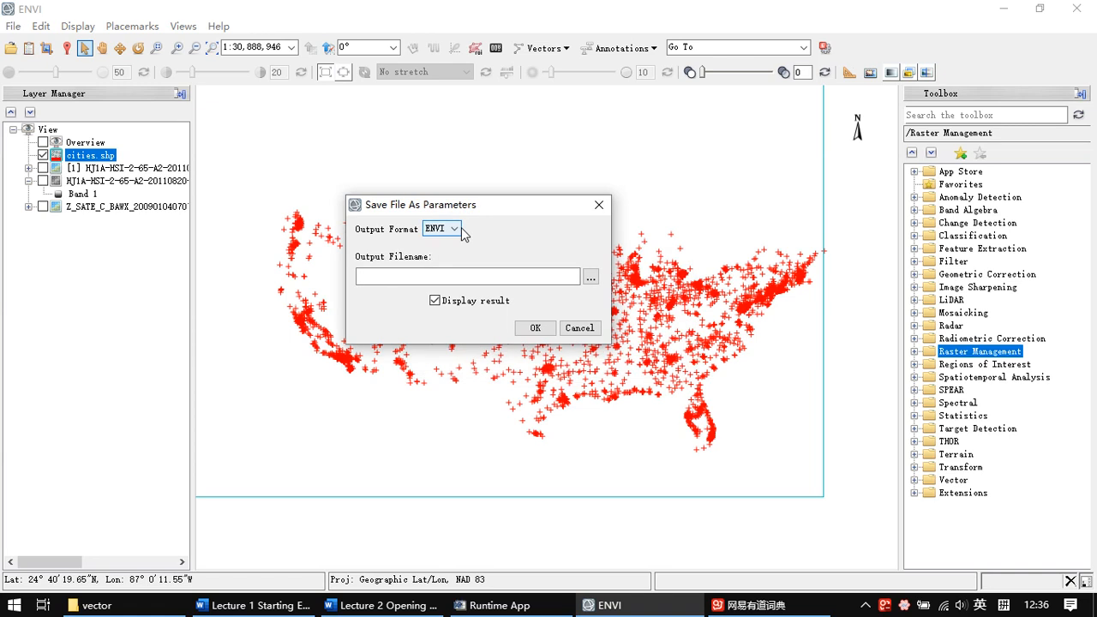
pyautogui.click(455, 228)
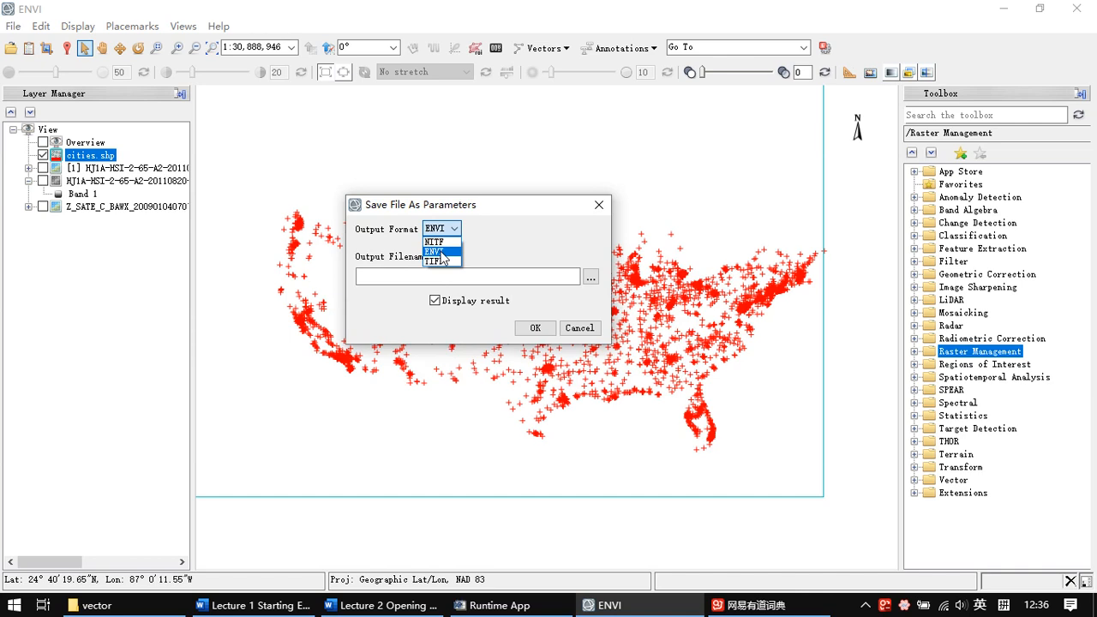
pyautogui.click(442, 256)
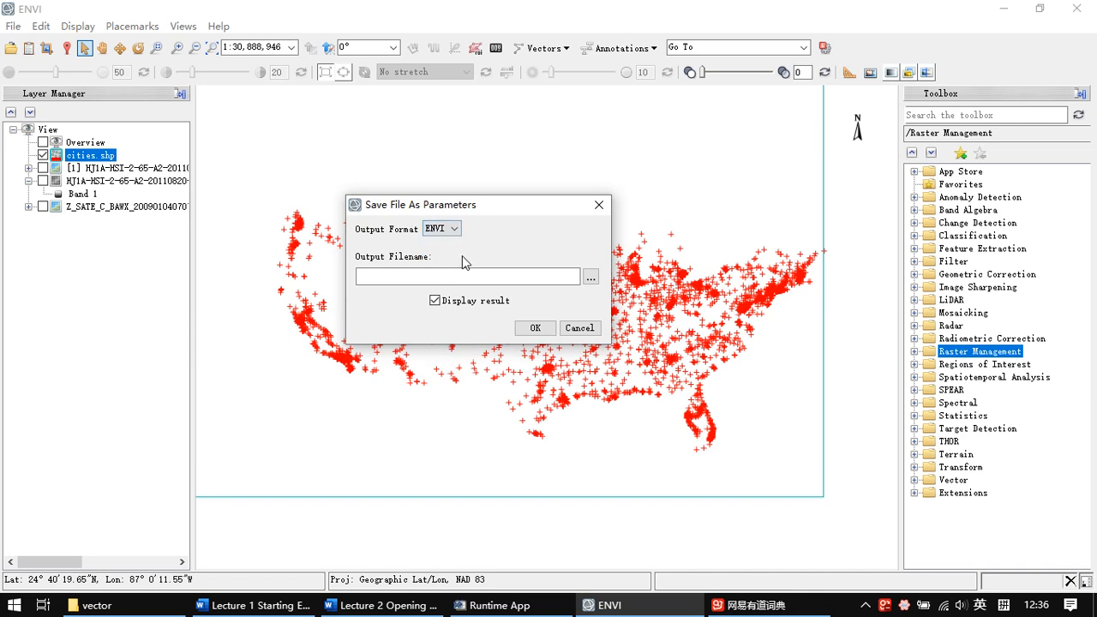
# Name the output my_can_tmr.dat in the ENVI_classic folder and run the export with the result displayed
pyautogui.click(591, 277)
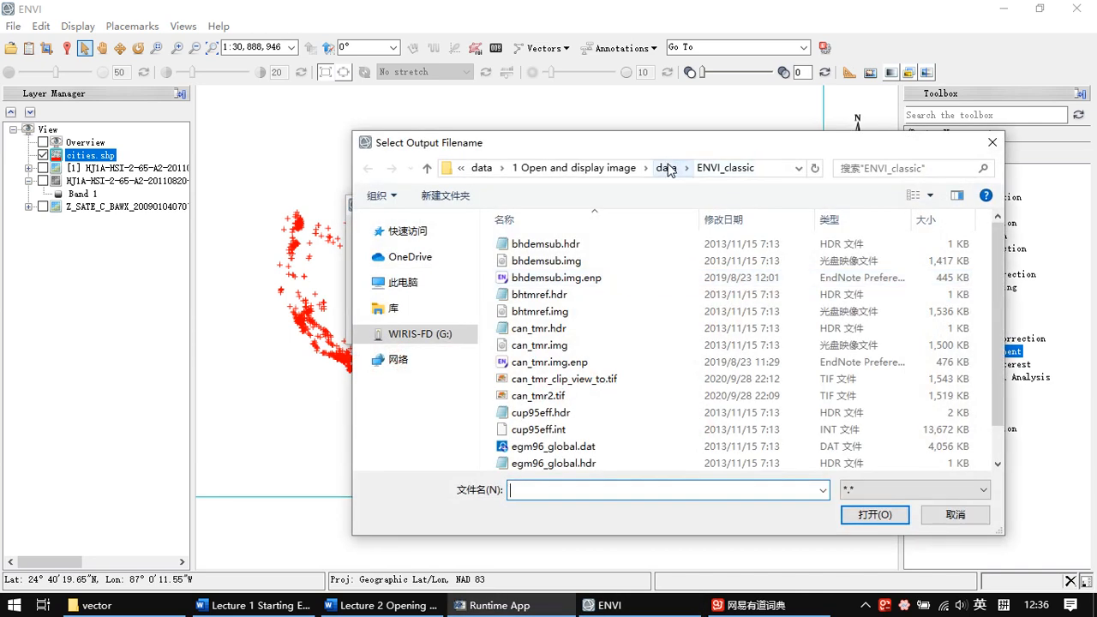
pyautogui.scroll(-1, 689, 278)
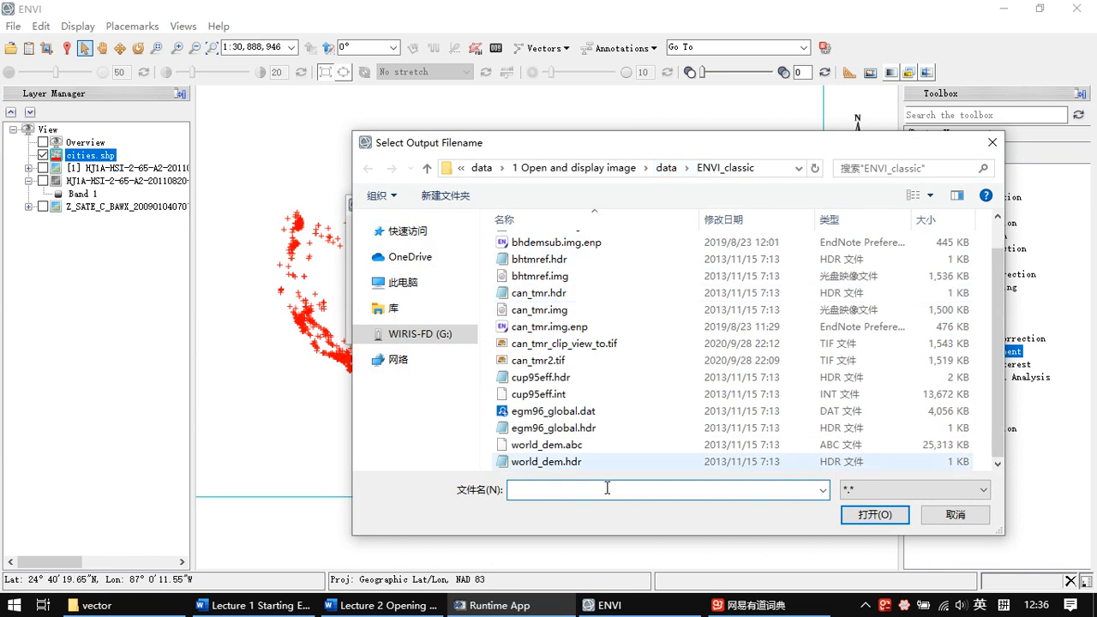
pyautogui.click(667, 168)
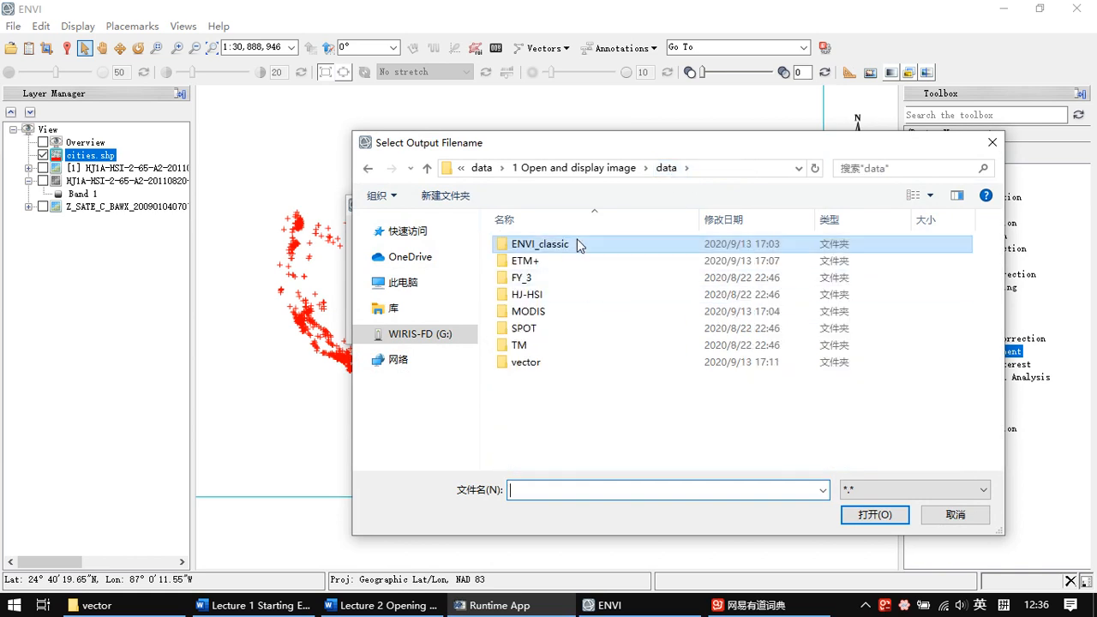
pyautogui.doubleClick(557, 247)
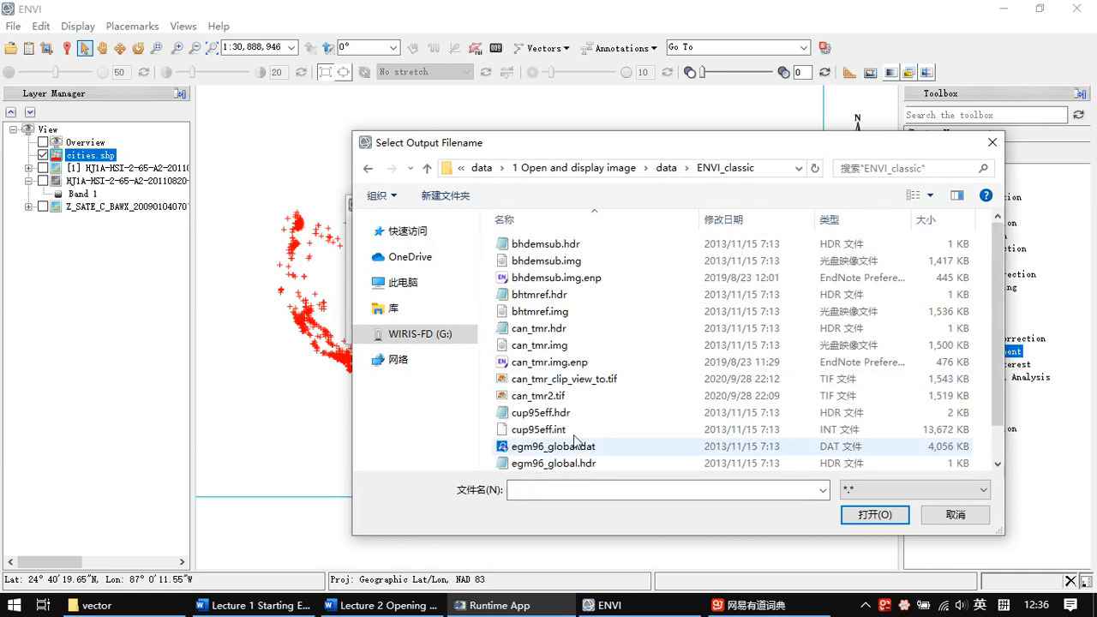
pyautogui.click(558, 493)
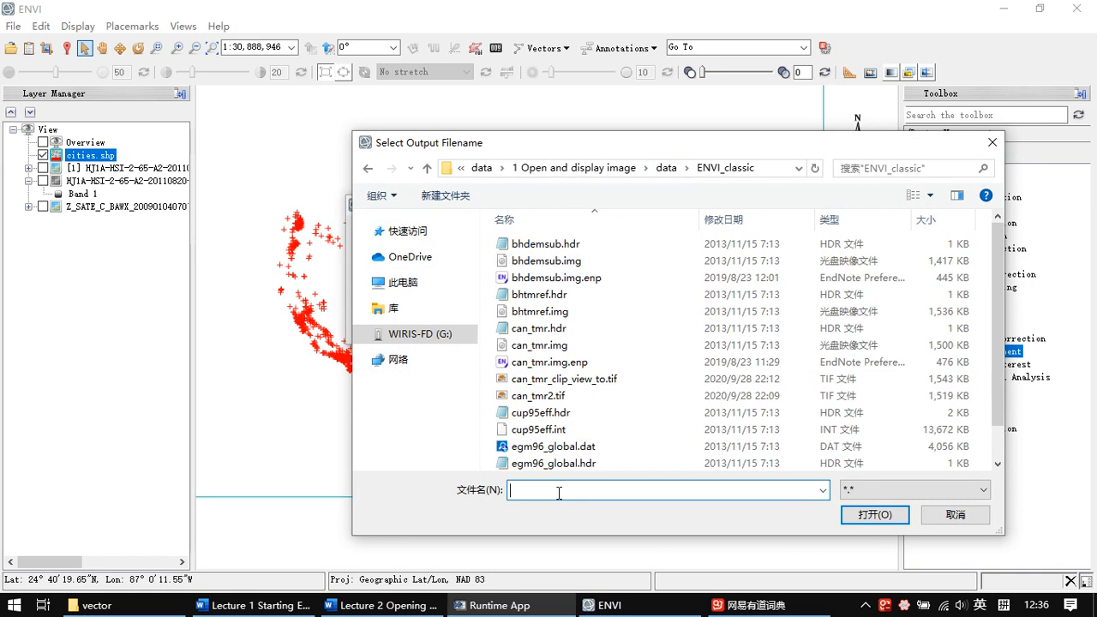
pyautogui.write('my')
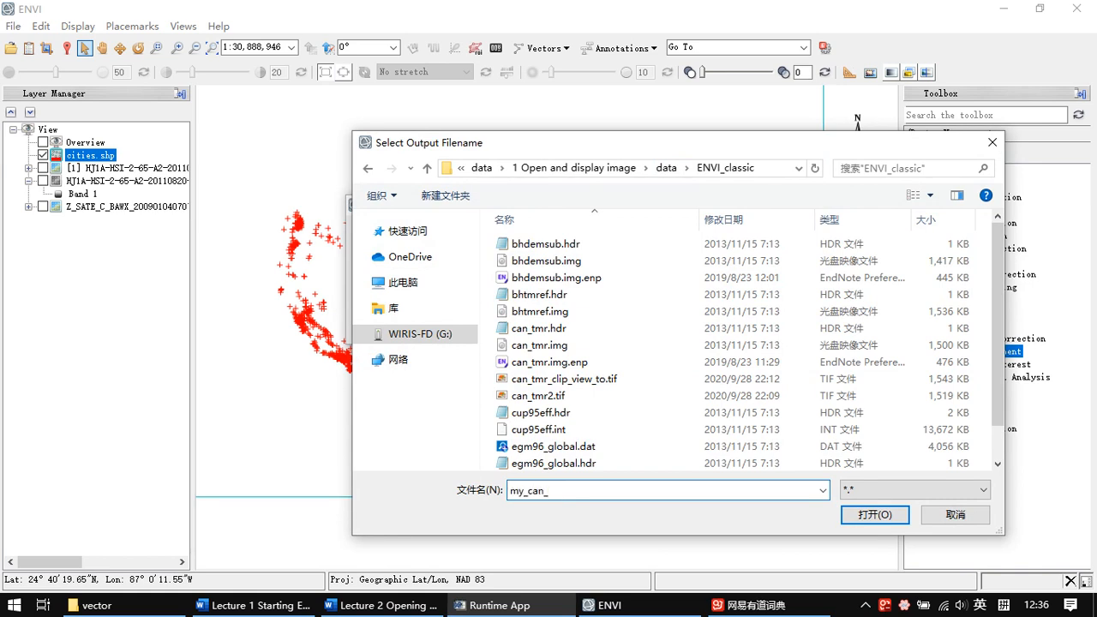
pyautogui.write('_can_tmr.dat')
pyautogui.moveTo(593, 144); pyautogui.dragTo(490, 92)
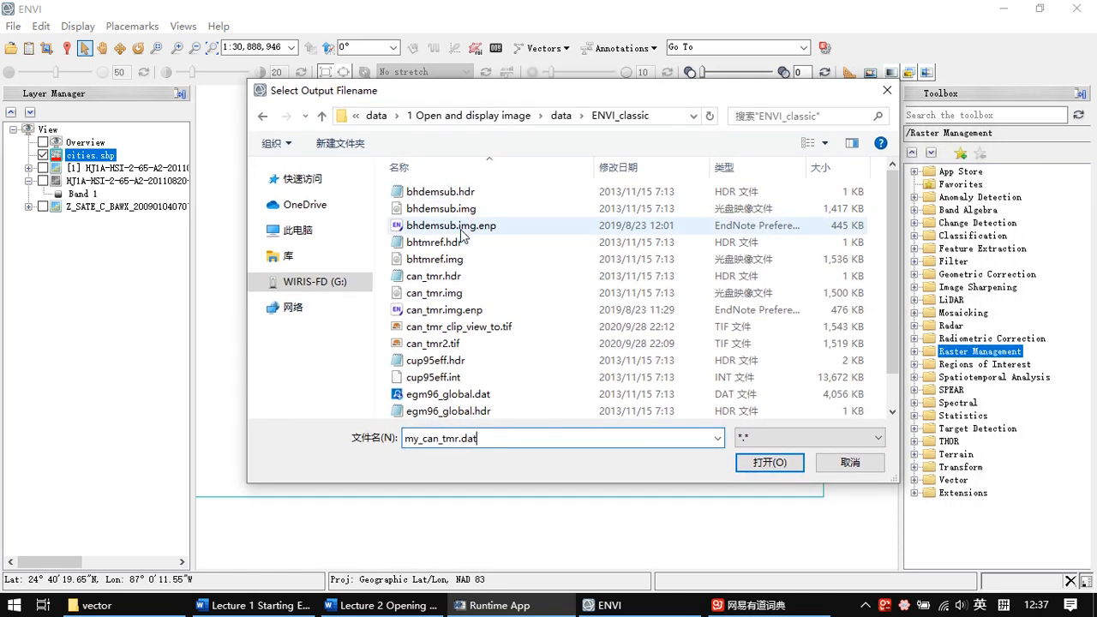
pyautogui.click(779, 463)
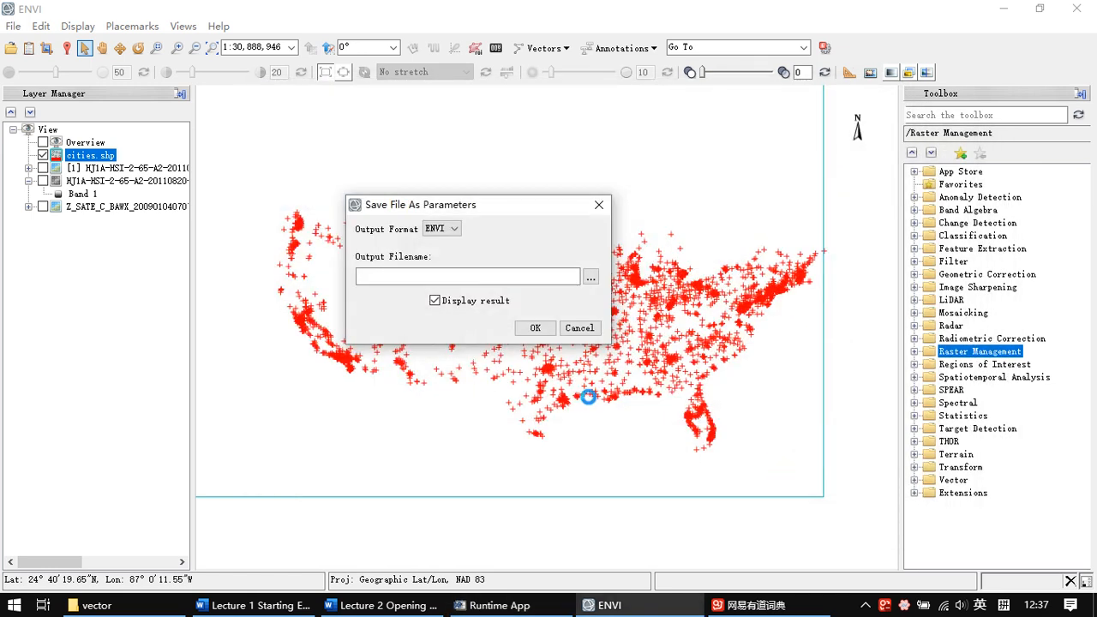
pyautogui.click(537, 331)
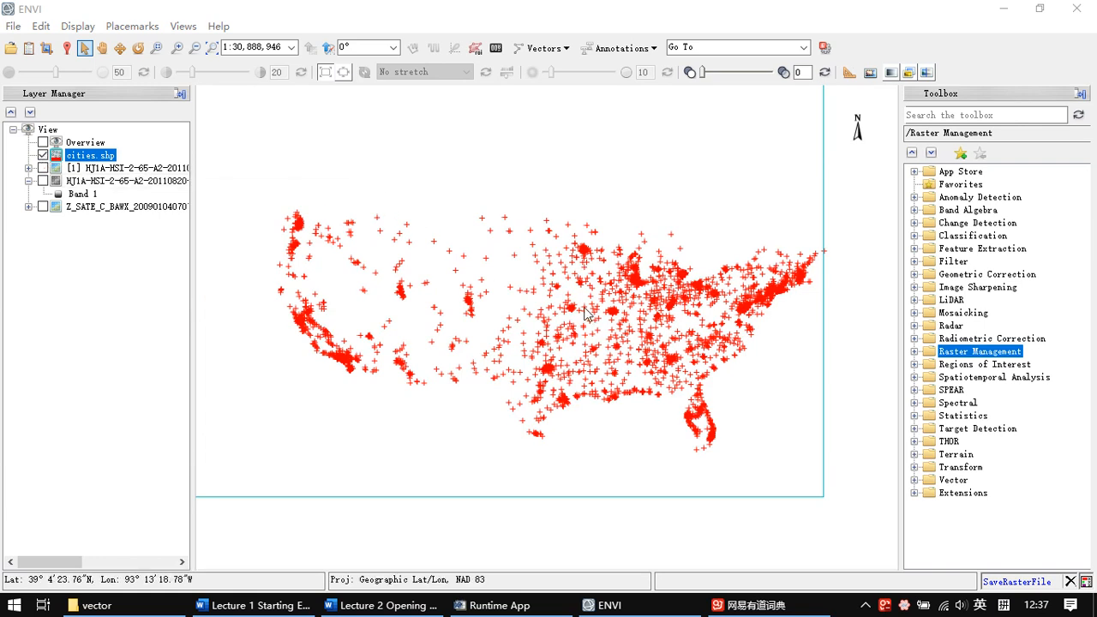
# Switch to File Explorer, open the ENVI_classic folder and locate the exported my_can_tmr.dat and my_can_tmr.hdr files
pyautogui.click(119, 609)
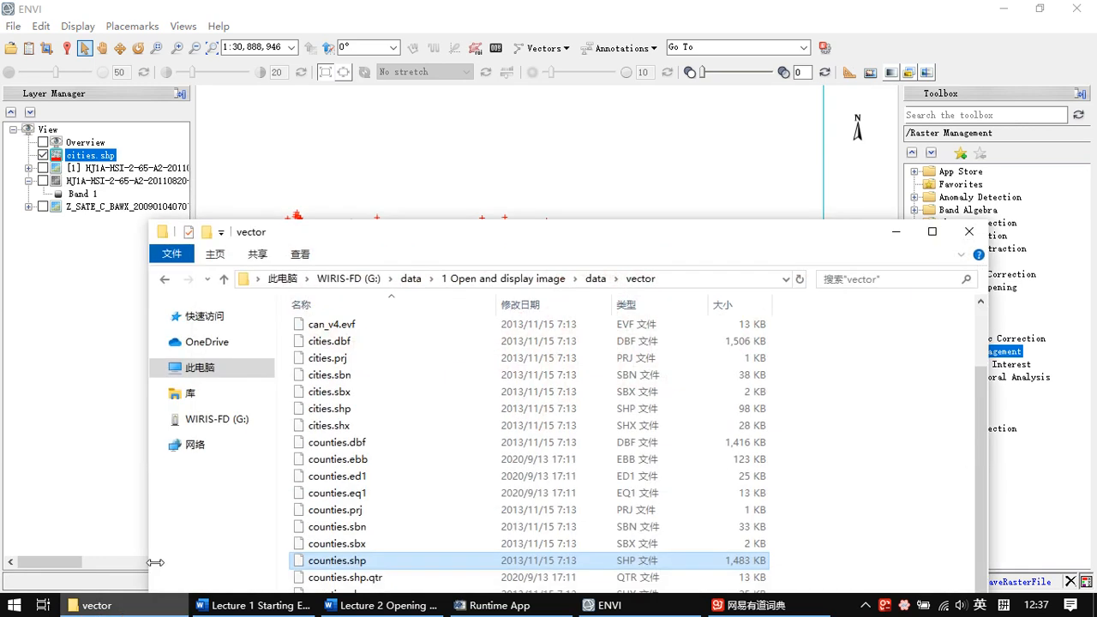
pyautogui.moveTo(557, 235); pyautogui.dragTo(525, 165)
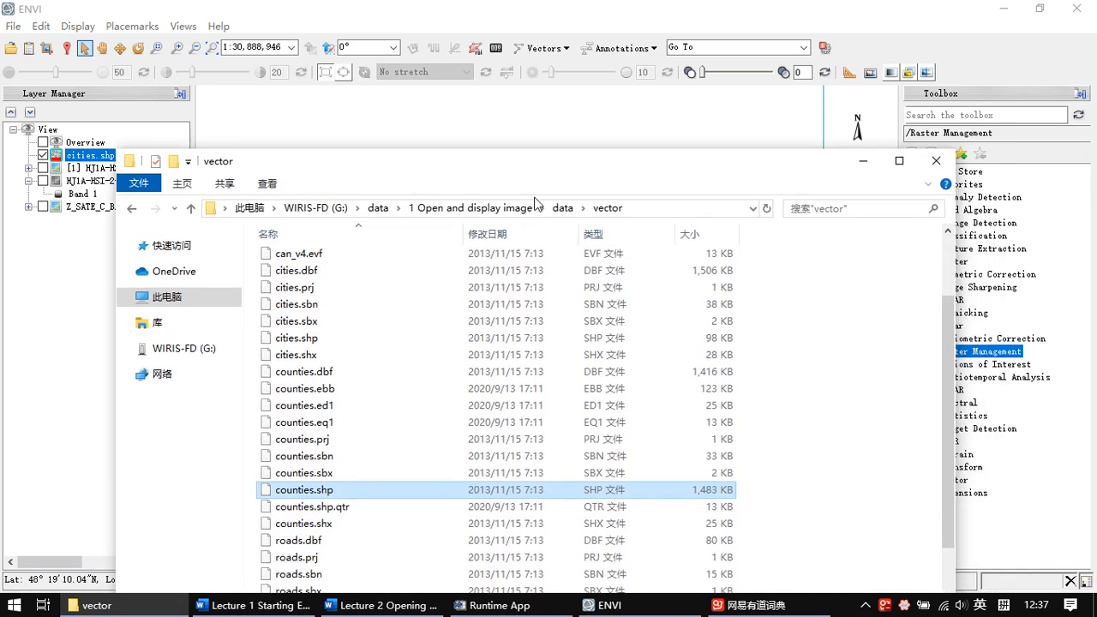
pyautogui.click(562, 207)
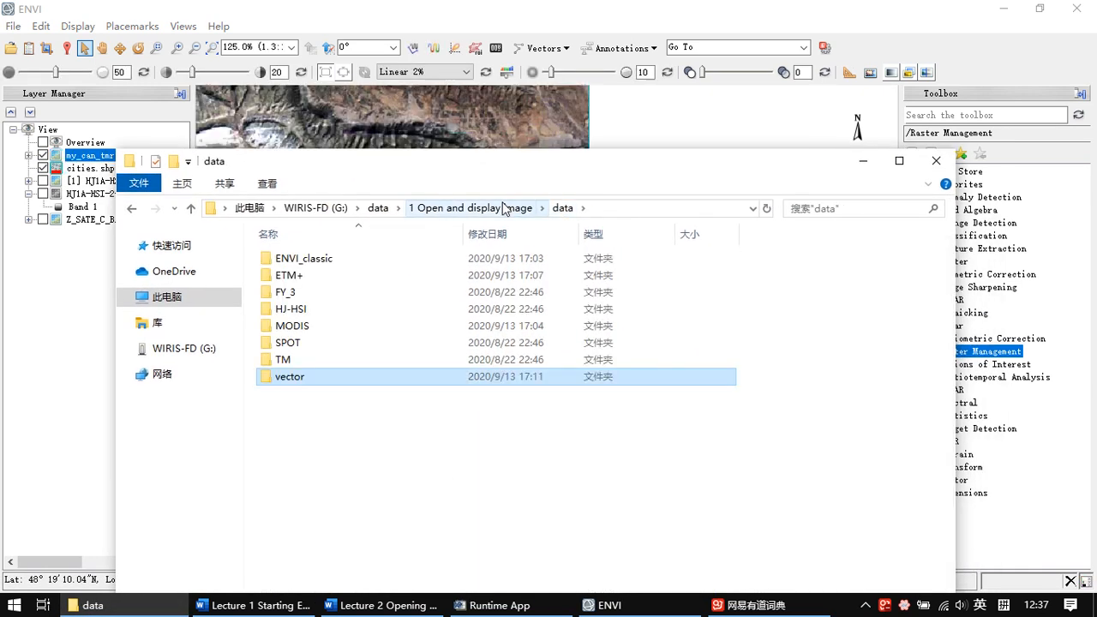
pyautogui.moveTo(528, 163); pyautogui.dragTo(505, 141)
pyautogui.doubleClick(313, 252)
pyautogui.click(349, 502)
pyautogui.keyDown('shift'); pyautogui.click(336, 518); pyautogui.keyUp('shift')
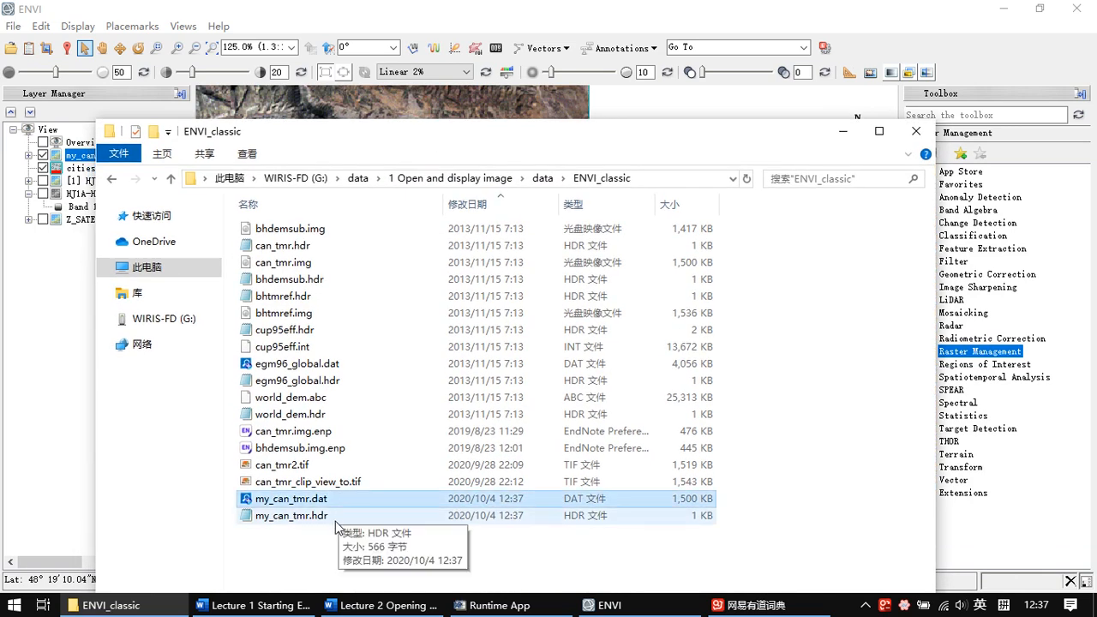
pyautogui.keyDown('shift'); pyautogui.click(326, 522); pyautogui.keyUp('shift')
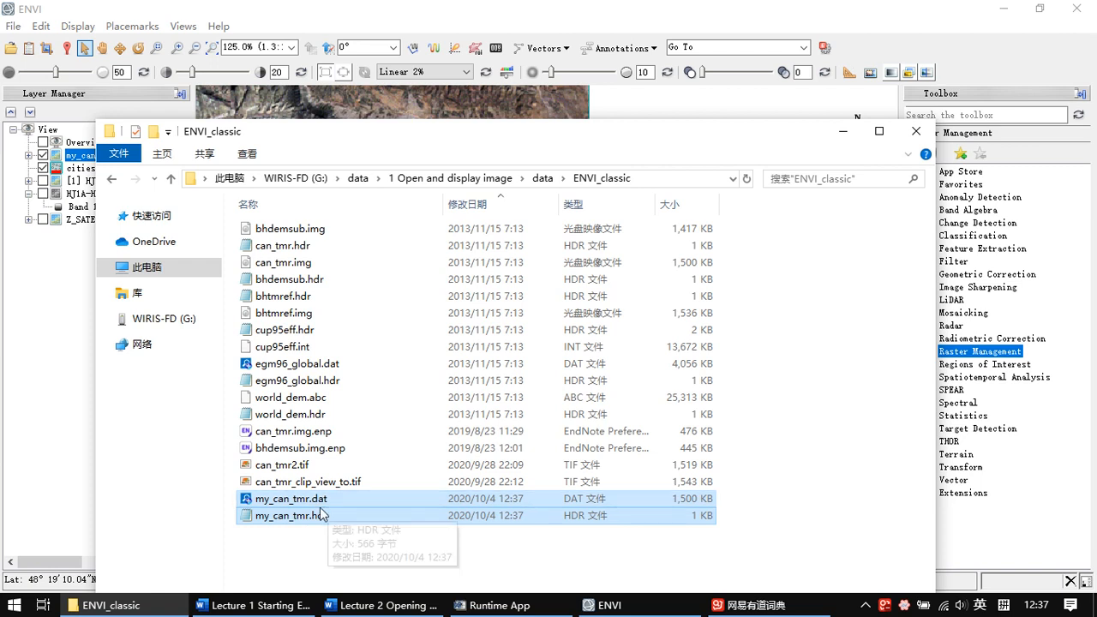
pyautogui.keyDown('ctrl'); pyautogui.click(330, 513); pyautogui.keyUp('ctrl')
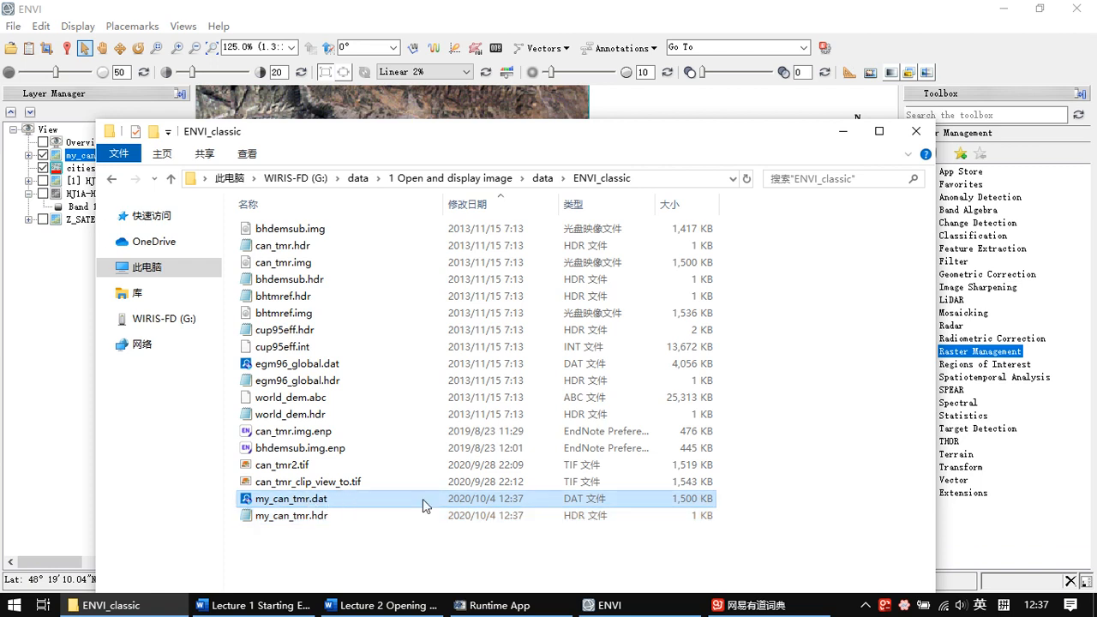
# Open the header file my_can_tmr.hdr in Notepad to read its metadata
pyautogui.click(307, 519)
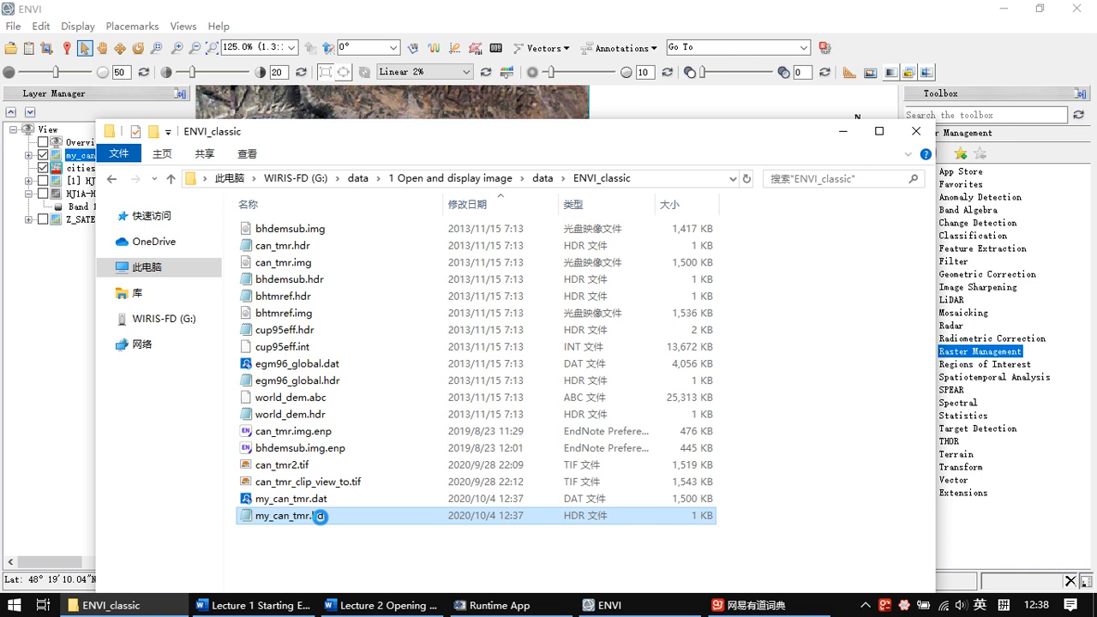
pyautogui.rightClick(322, 519)
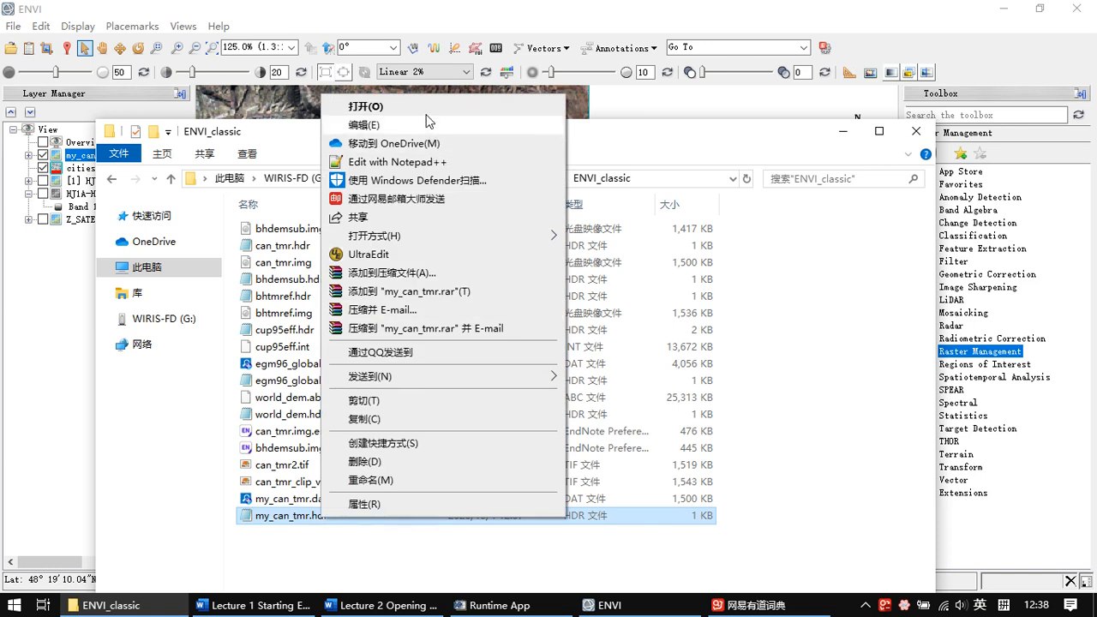
pyautogui.click(293, 514)
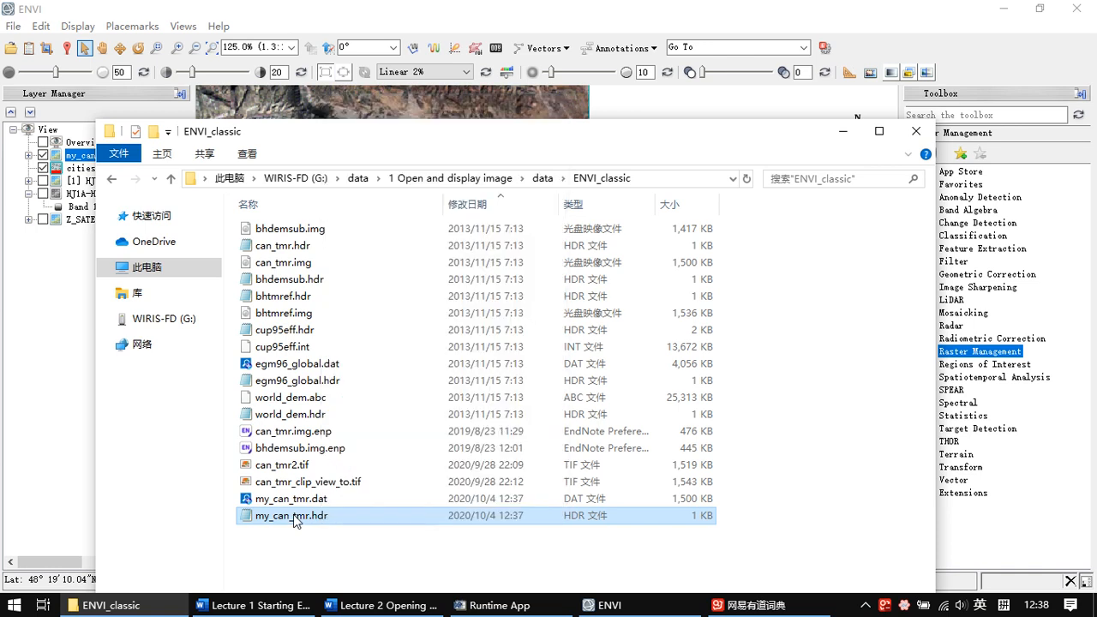
pyautogui.doubleClick(345, 517)
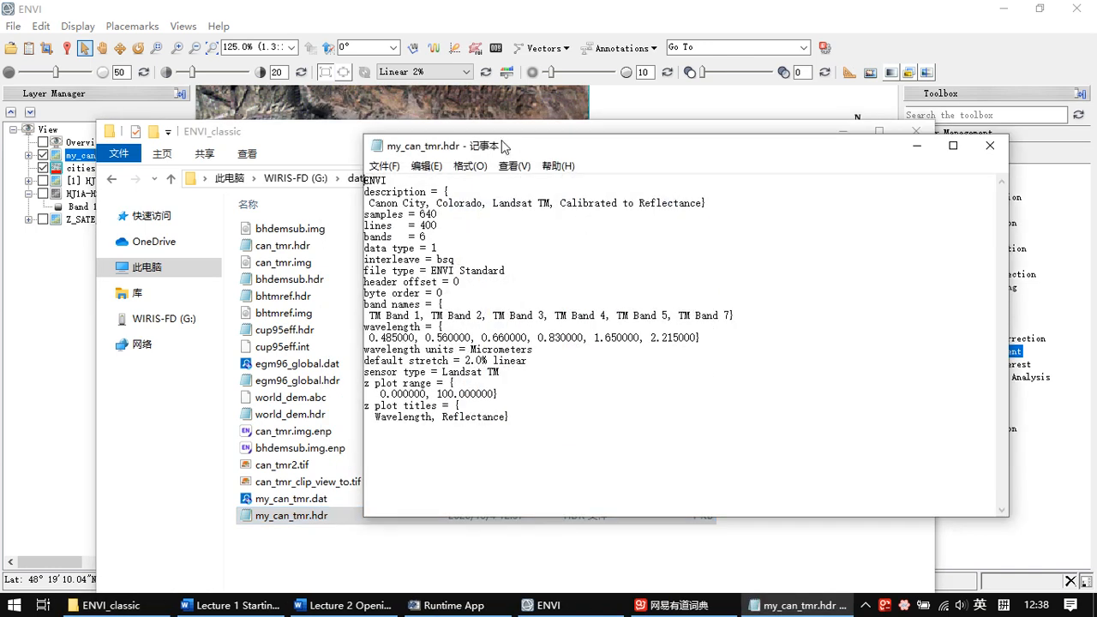
# Read through the metadata fields of my_can_tmr.hdr in Notepad and close the file
pyautogui.moveTo(548, 441); pyautogui.dragTo(384, 197)
pyautogui.moveTo(613, 465); pyautogui.dragTo(387, 197)
pyautogui.click(572, 349)
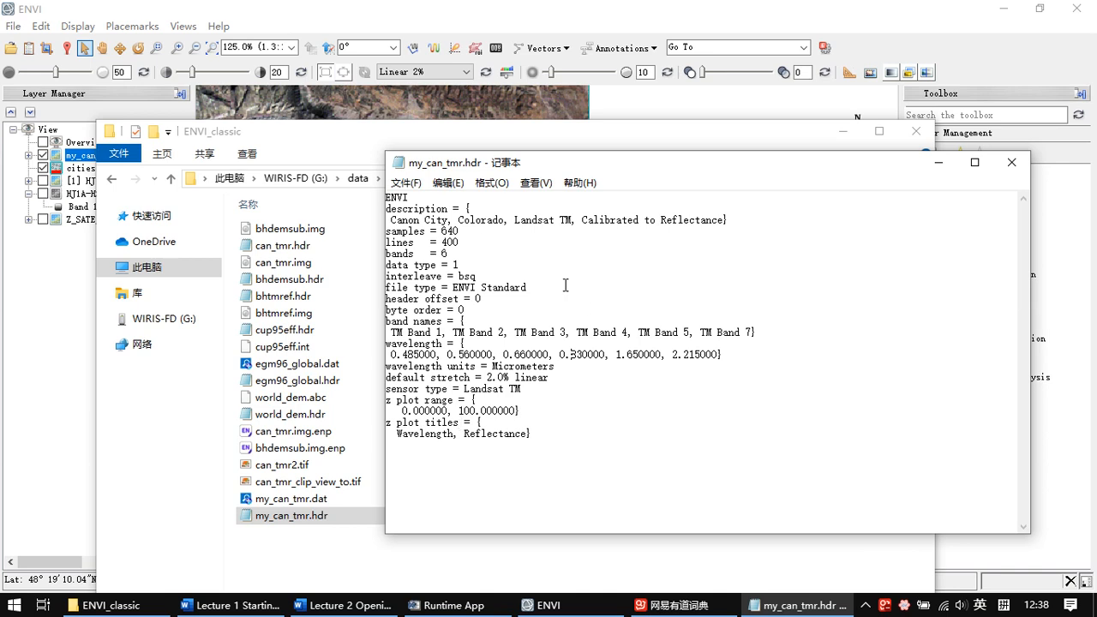
pyautogui.click(1011, 162)
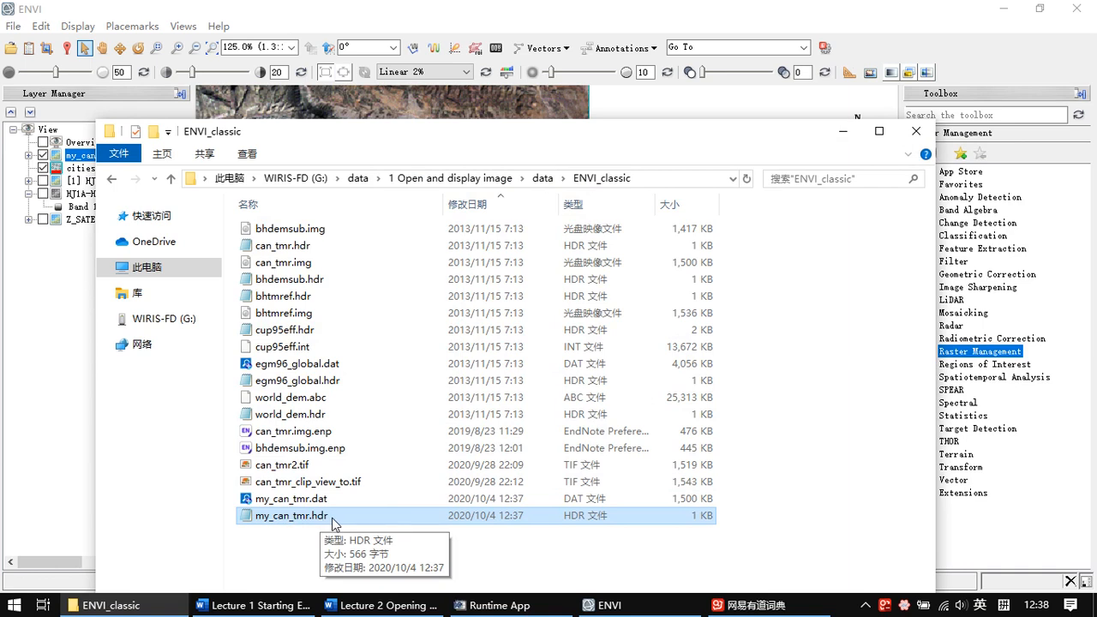
# Try to move my_can_tmr.hdr from the ENVI_classic folder into its parent data folder
pyautogui.click(328, 504)
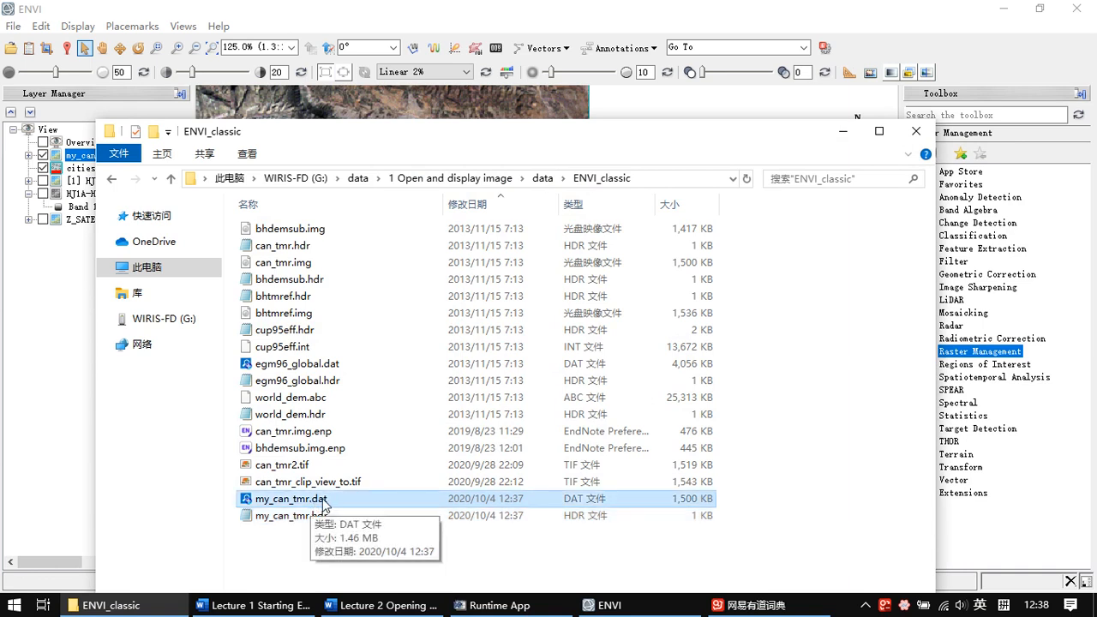
pyautogui.click(317, 516)
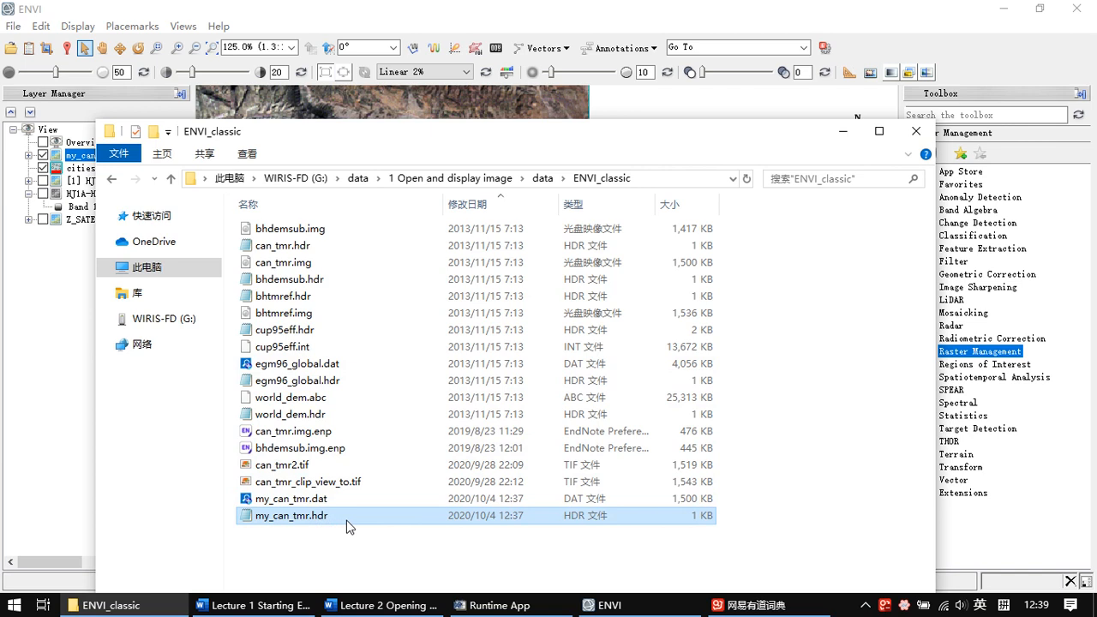
pyautogui.click(542, 179)
pyautogui.click(421, 425)
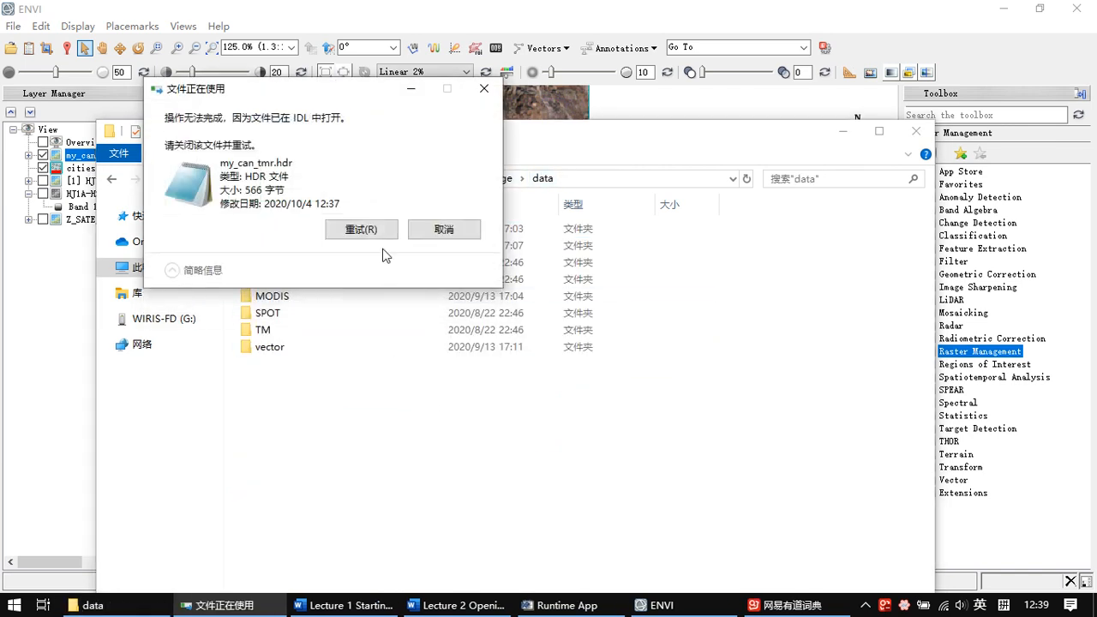
pyautogui.click(464, 228)
# Browse the 1 Open and display image, data and vector folders, and return to the exported files in ENVI_classic
pyautogui.click(491, 179)
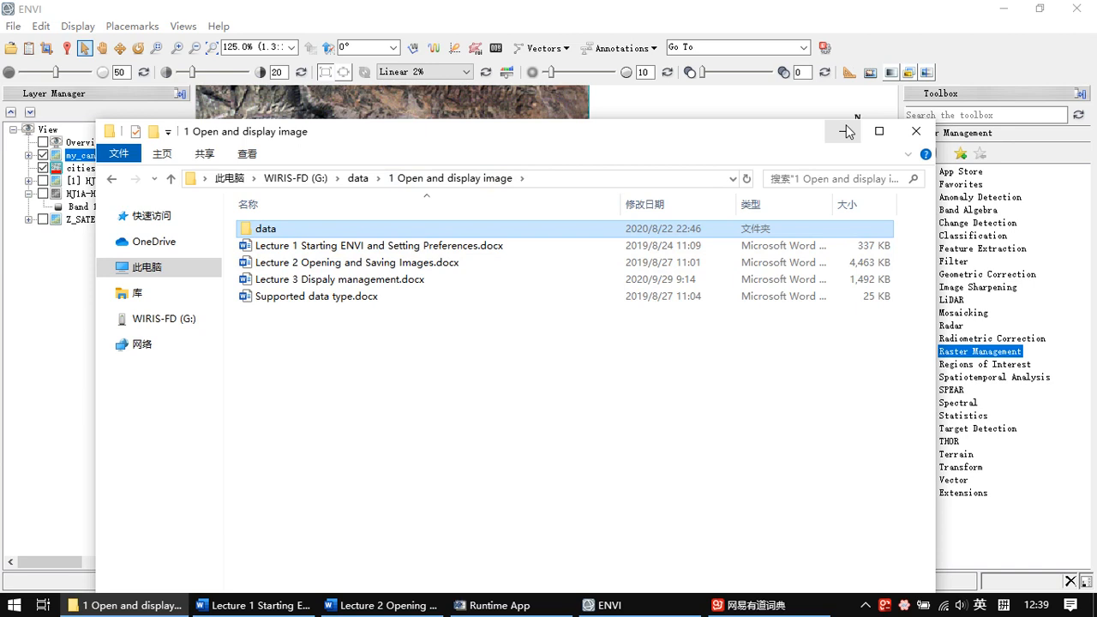
pyautogui.doubleClick(374, 233)
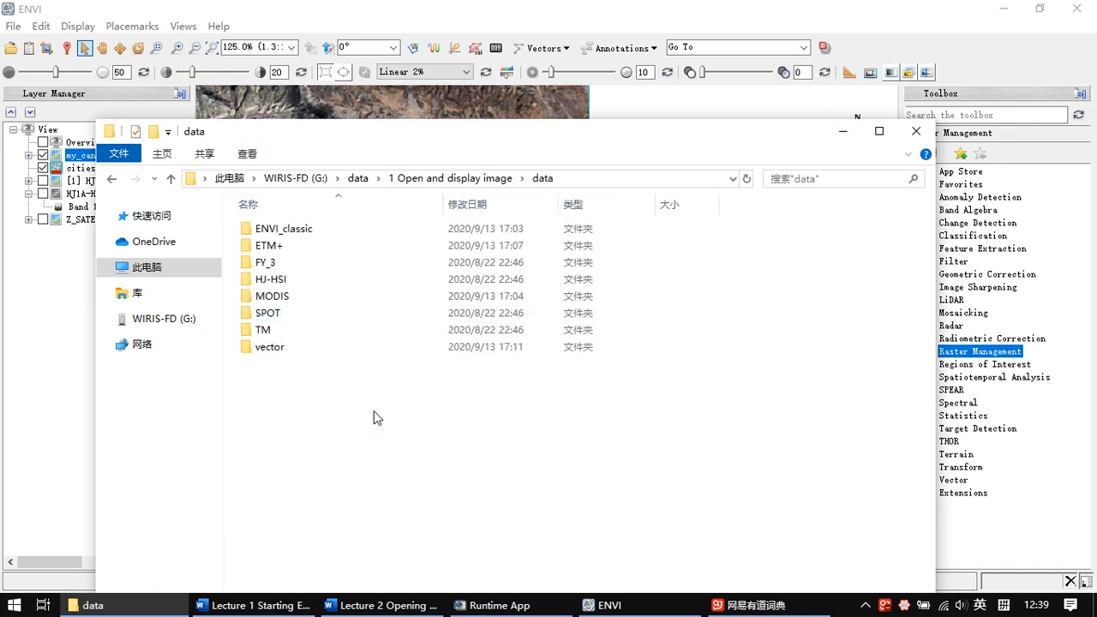
pyautogui.doubleClick(334, 346)
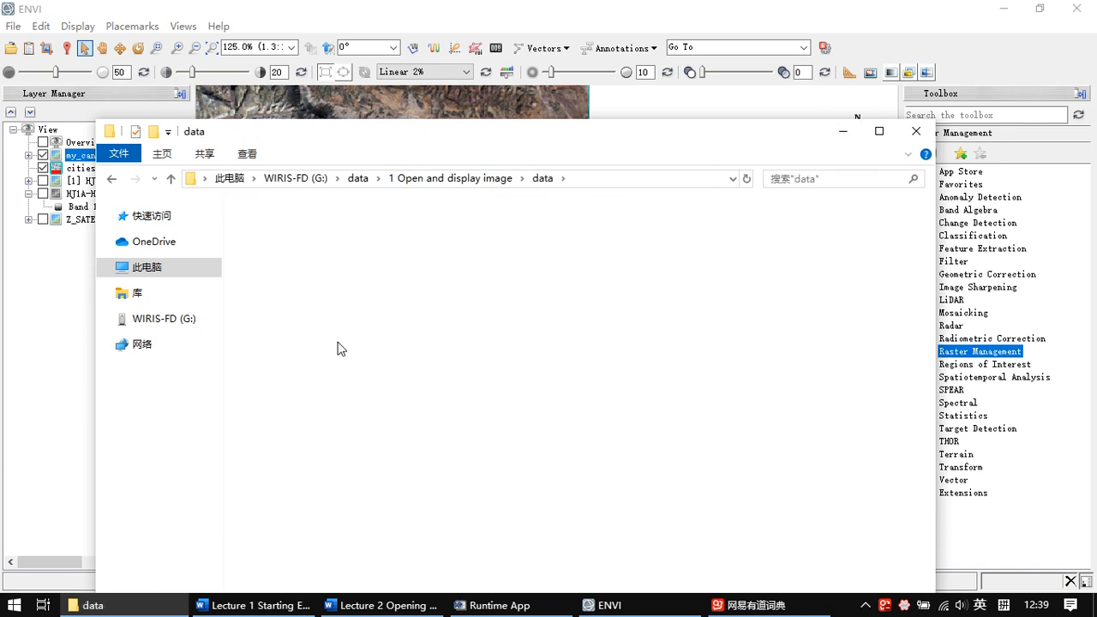
pyautogui.click(543, 178)
pyautogui.doubleClick(345, 228)
pyautogui.click(319, 514)
pyautogui.click(322, 503)
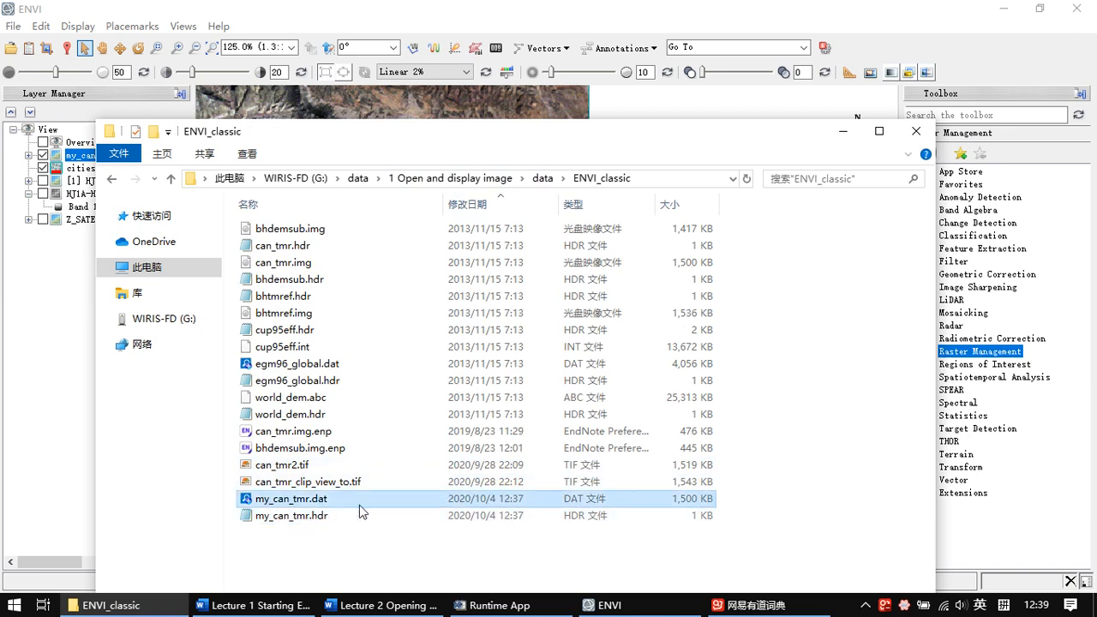
# Select my_can_tmr.dat and my_can_tmr.hdr together to examine them as one dataset, and return to ENVI
pyautogui.click(387, 515)
pyautogui.moveTo(451, 539); pyautogui.dragTo(282, 491)
pyautogui.click(447, 537)
pyautogui.moveTo(447, 537); pyautogui.dragTo(317, 498)
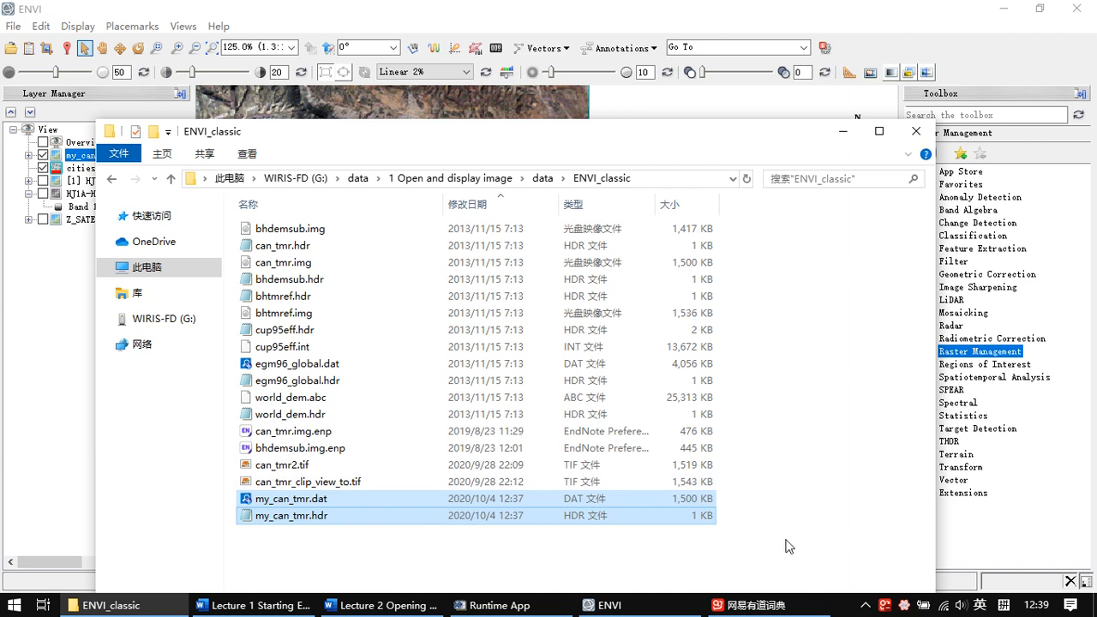
pyautogui.moveTo(770, 540); pyautogui.dragTo(634, 495)
pyautogui.moveTo(721, 547); pyautogui.dragTo(545, 500)
pyautogui.click(842, 131)
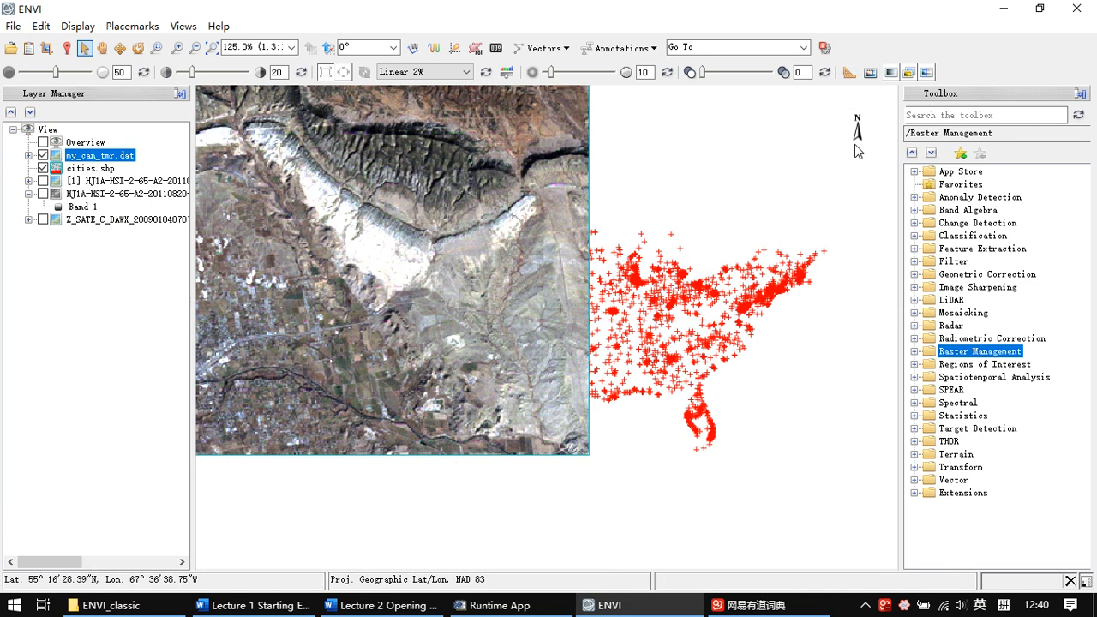
# Examine the output formats offered by Chip View To File, and close the dialog without exporting
pyautogui.click(13, 27)
pyautogui.moveTo(112, 235)
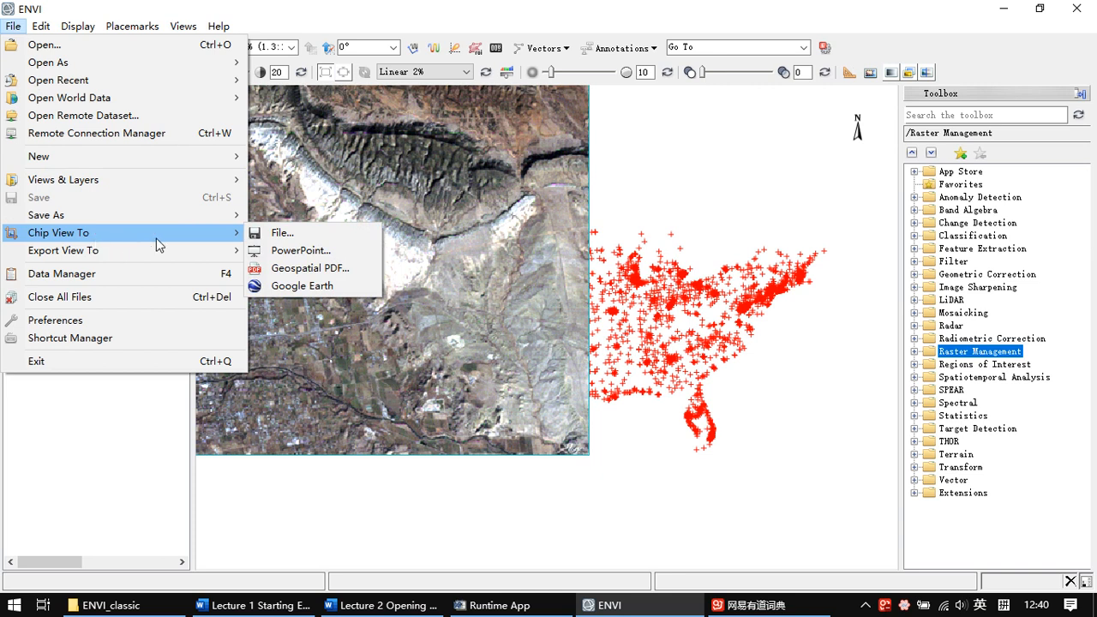
pyautogui.click(296, 239)
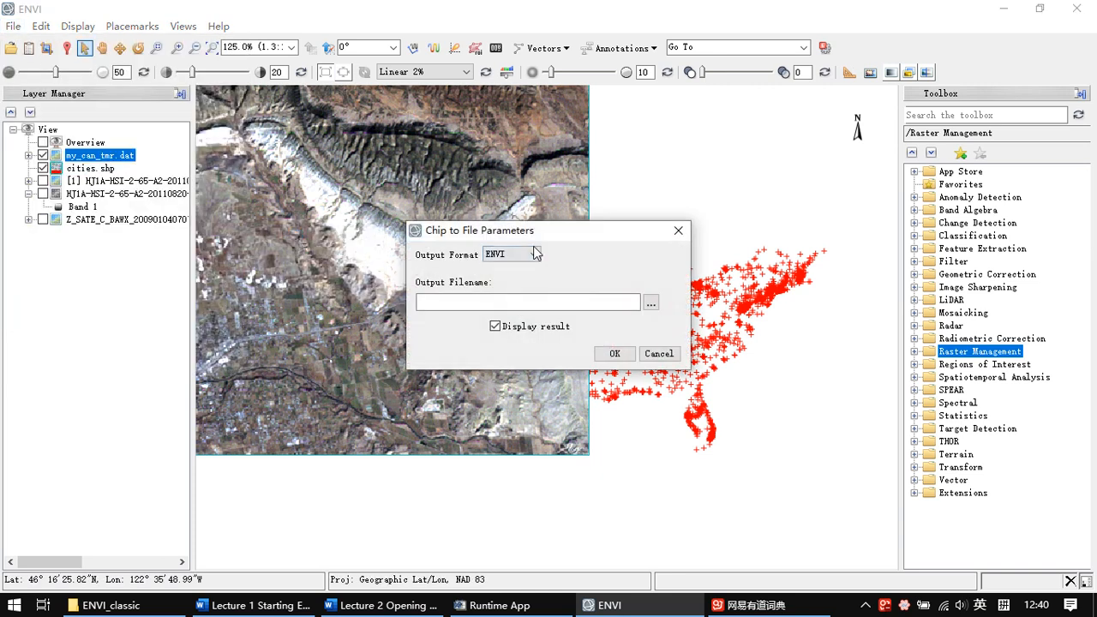
pyautogui.click(532, 254)
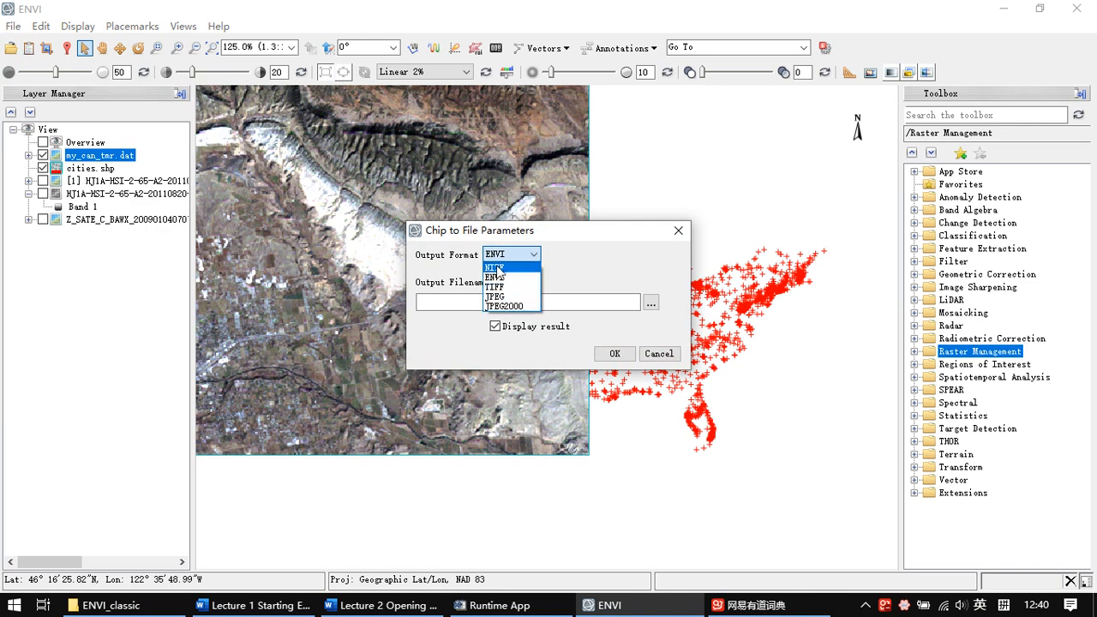
pyautogui.click(503, 278)
pyautogui.click(444, 171)
pyautogui.moveTo(568, 220); pyautogui.dragTo(468, 217)
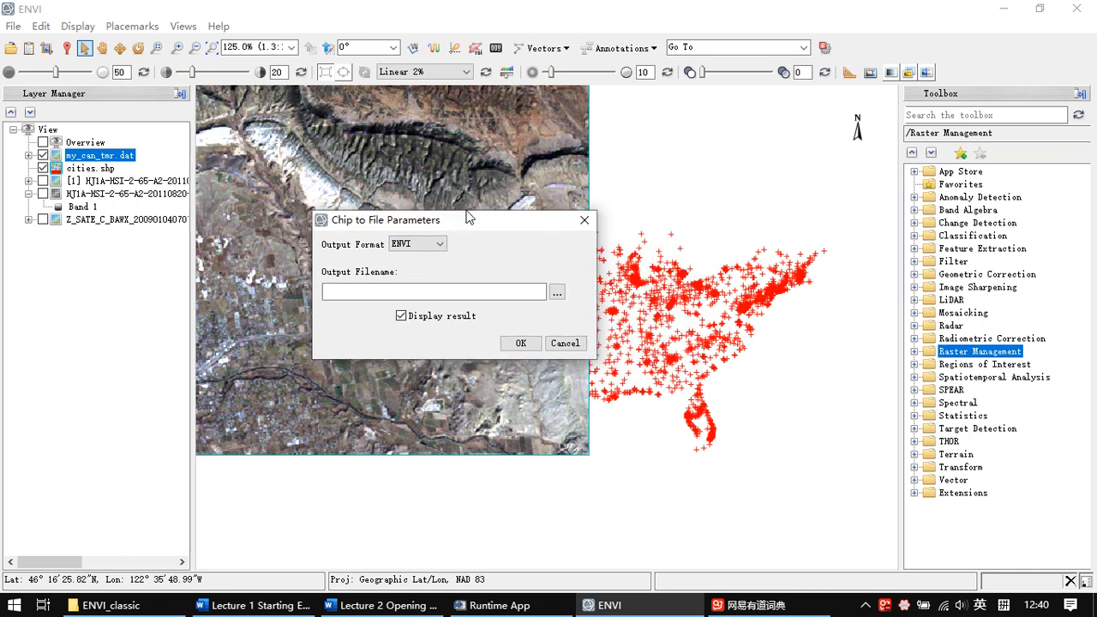
pyautogui.moveTo(454, 220); pyautogui.dragTo(434, 218)
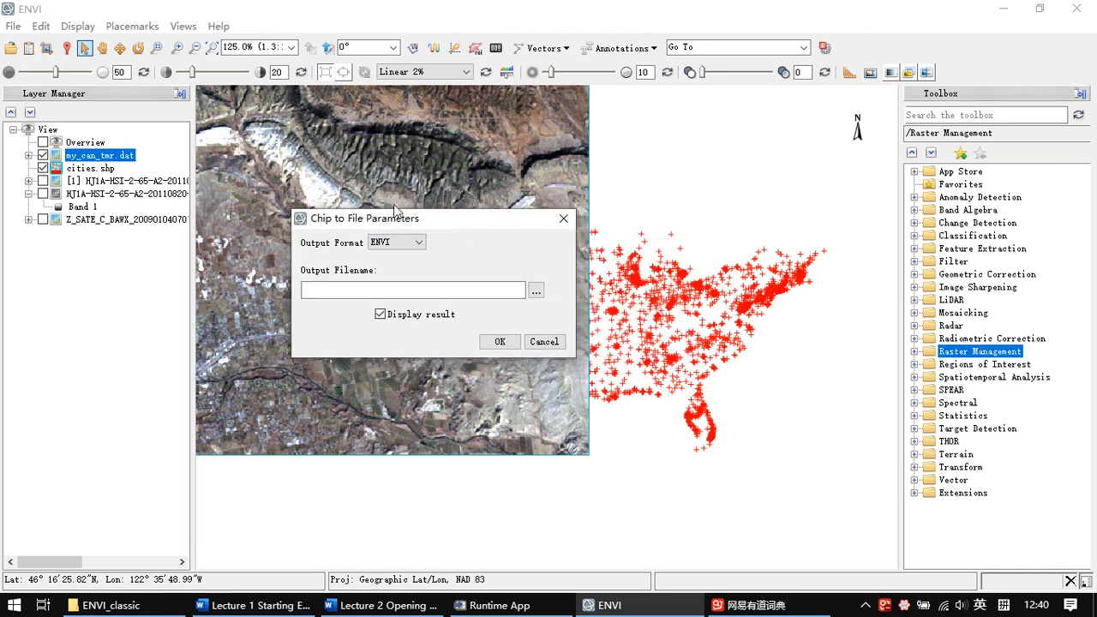
pyautogui.click(564, 220)
# Examine the Export View to Image File settings, including extent, scale and output format, and close the dialog without exporting
pyautogui.click(13, 26)
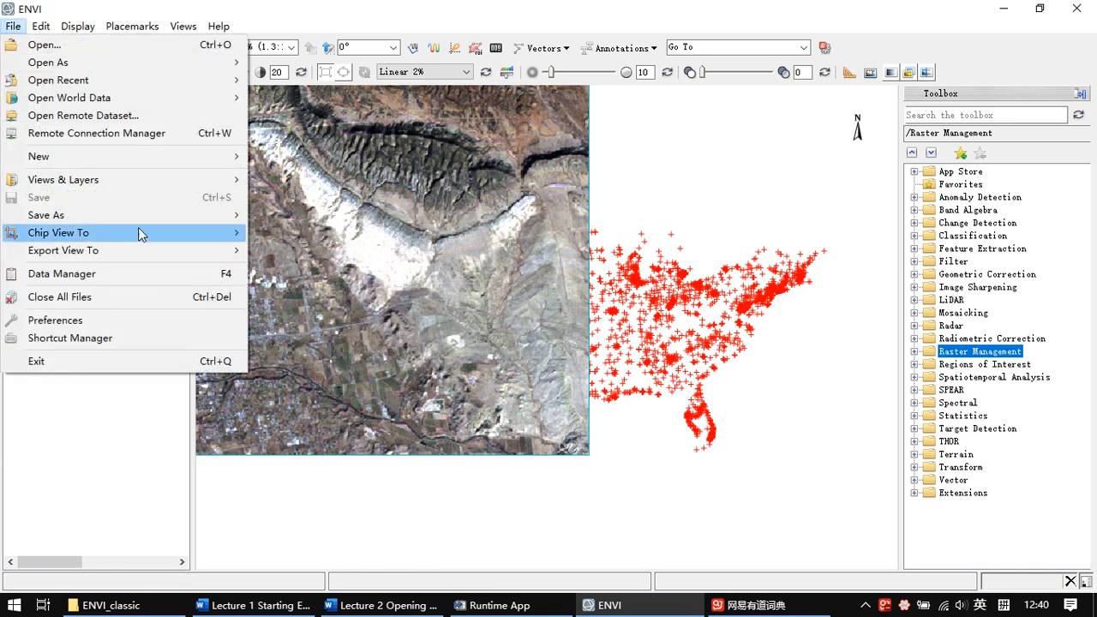
pyautogui.moveTo(68, 236)
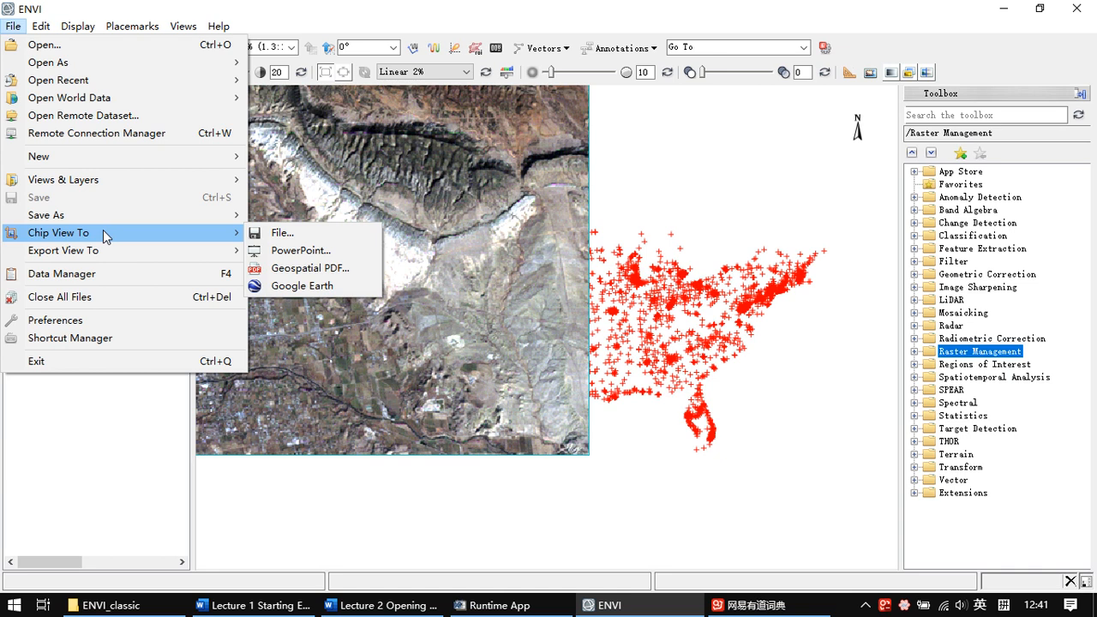
pyautogui.moveTo(145, 252)
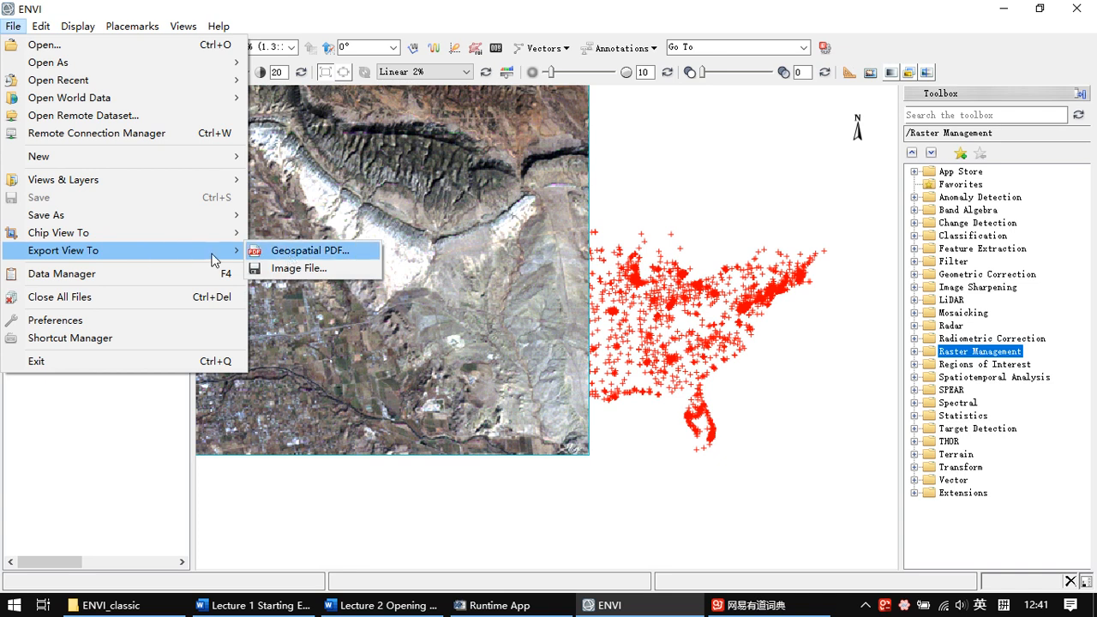
pyautogui.click(287, 269)
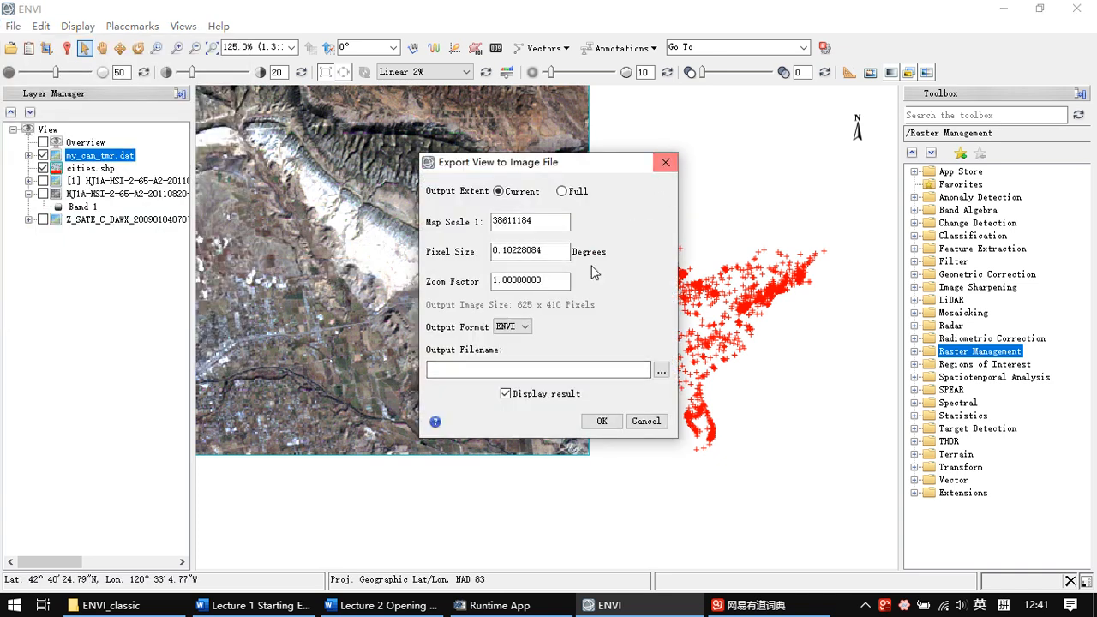
pyautogui.click(522, 332)
pyautogui.click(666, 162)
pyautogui.click(666, 162)
# Compare the output types offered by Chip View To, Export View To and Save As for the displayed layers
pyautogui.click(13, 26)
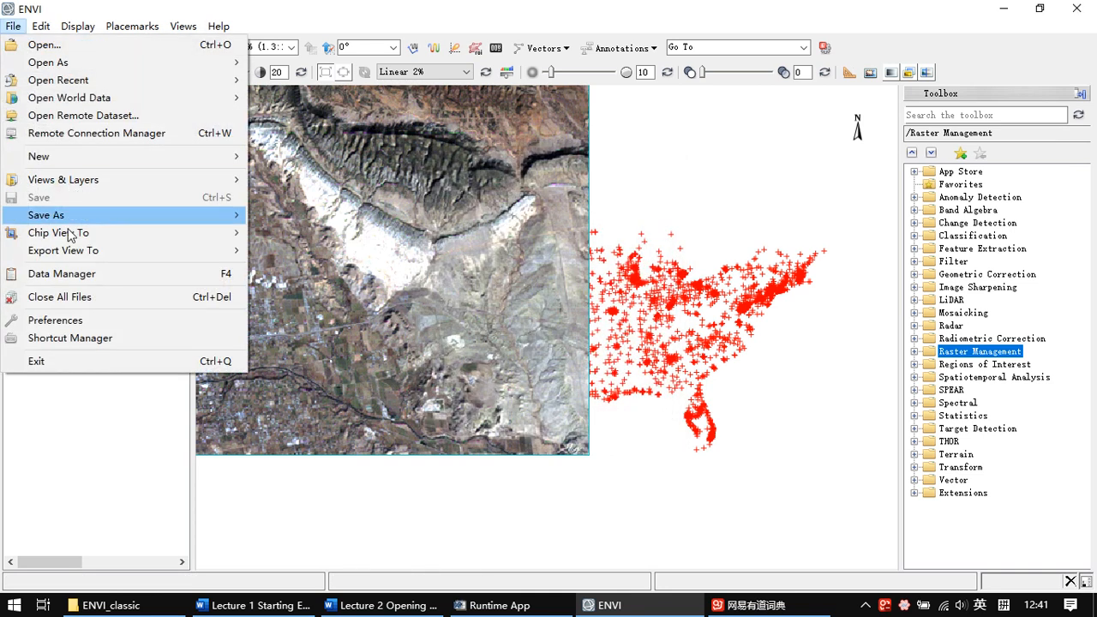
pyautogui.moveTo(111, 257)
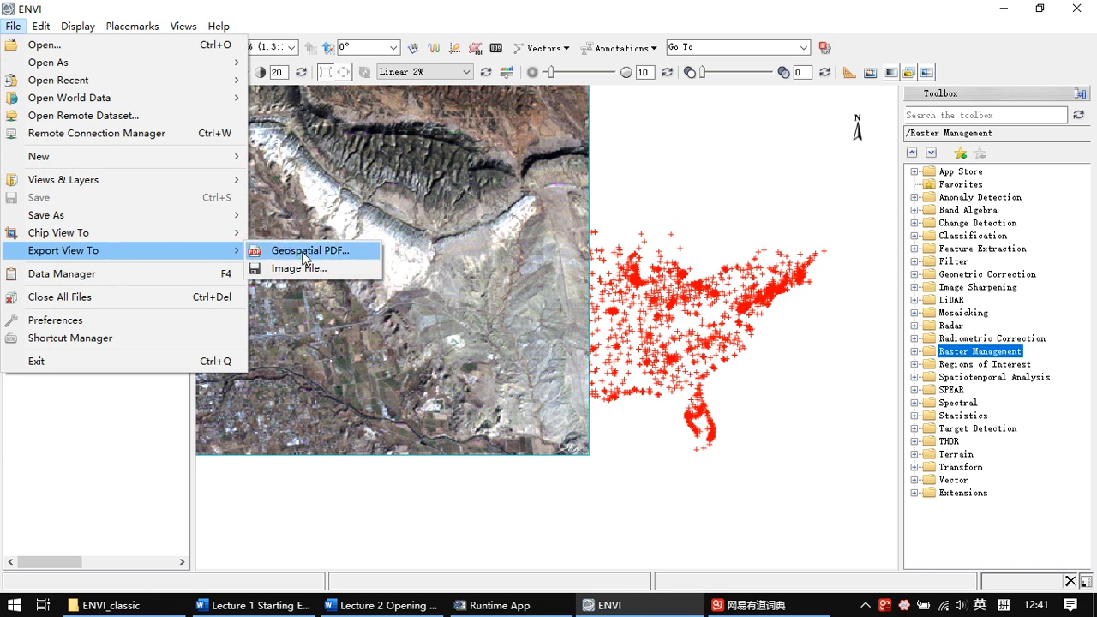
pyautogui.click(514, 225)
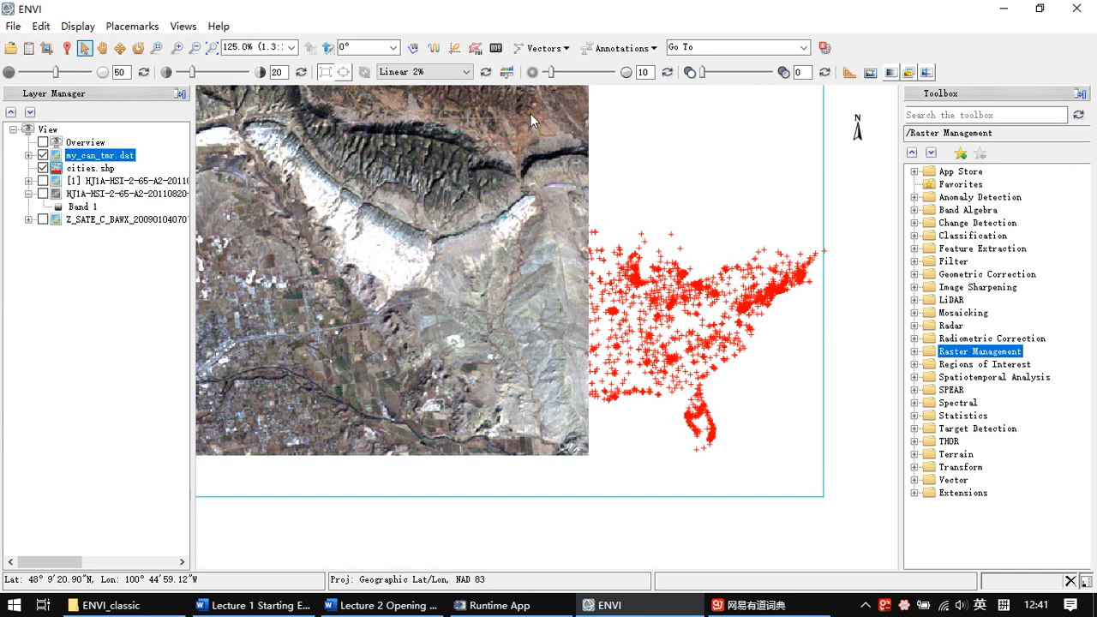
pyautogui.click(810, 416)
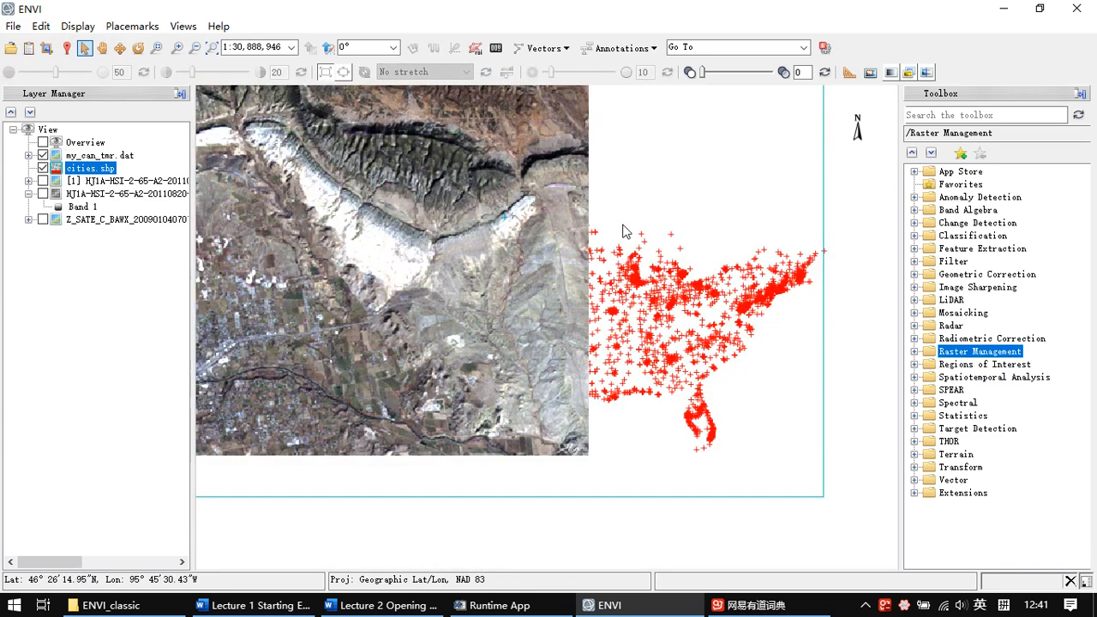
pyautogui.click(578, 257)
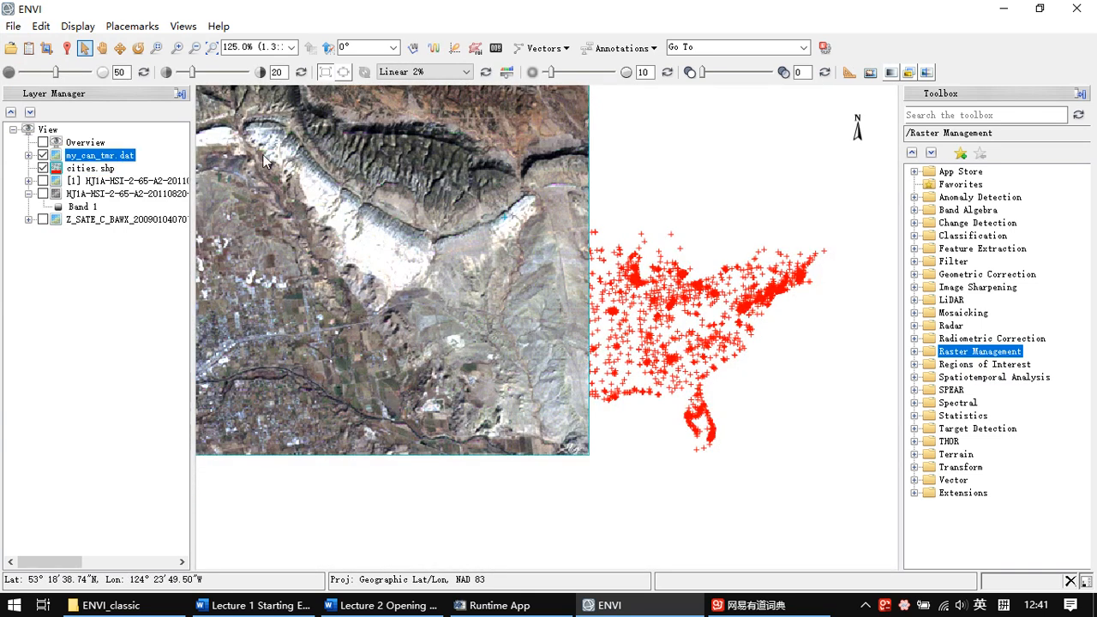
pyautogui.click(12, 25)
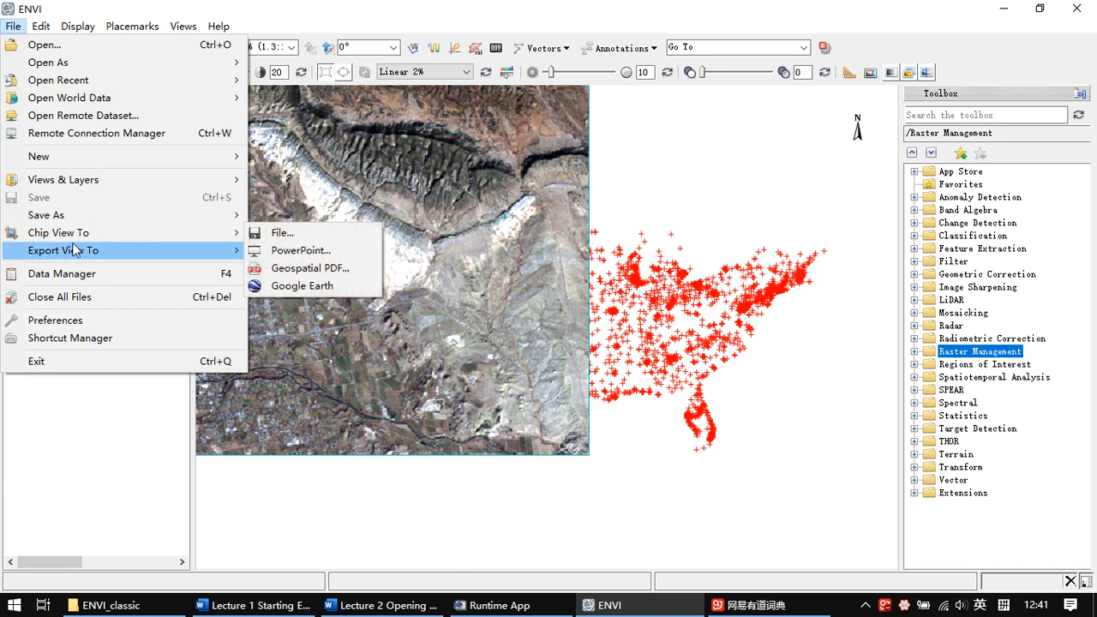
pyautogui.moveTo(78, 252)
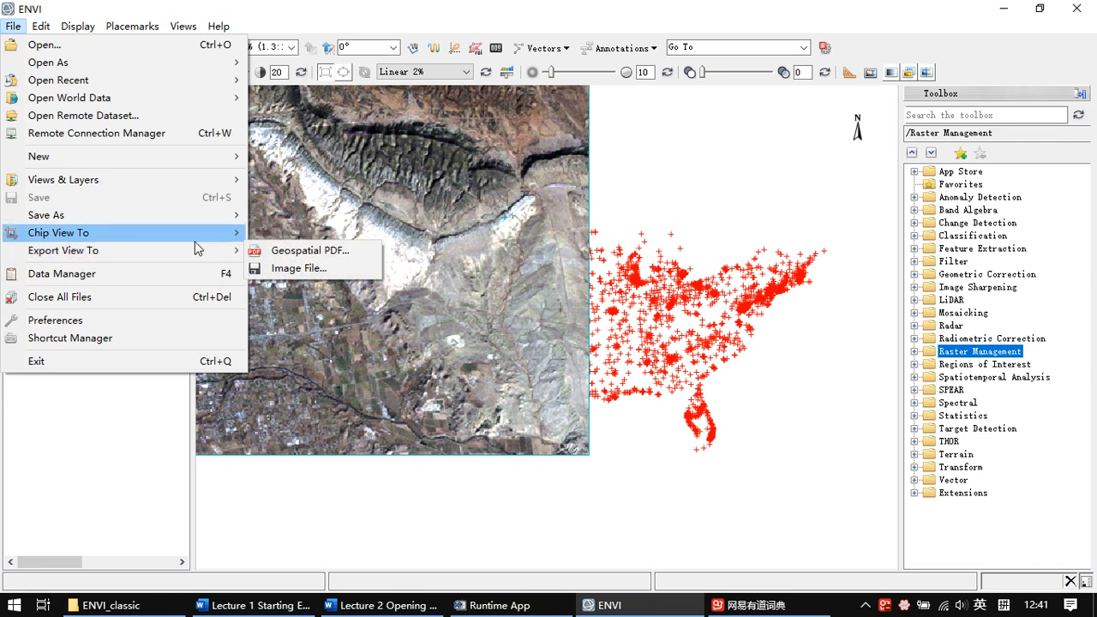
pyautogui.moveTo(230, 219)
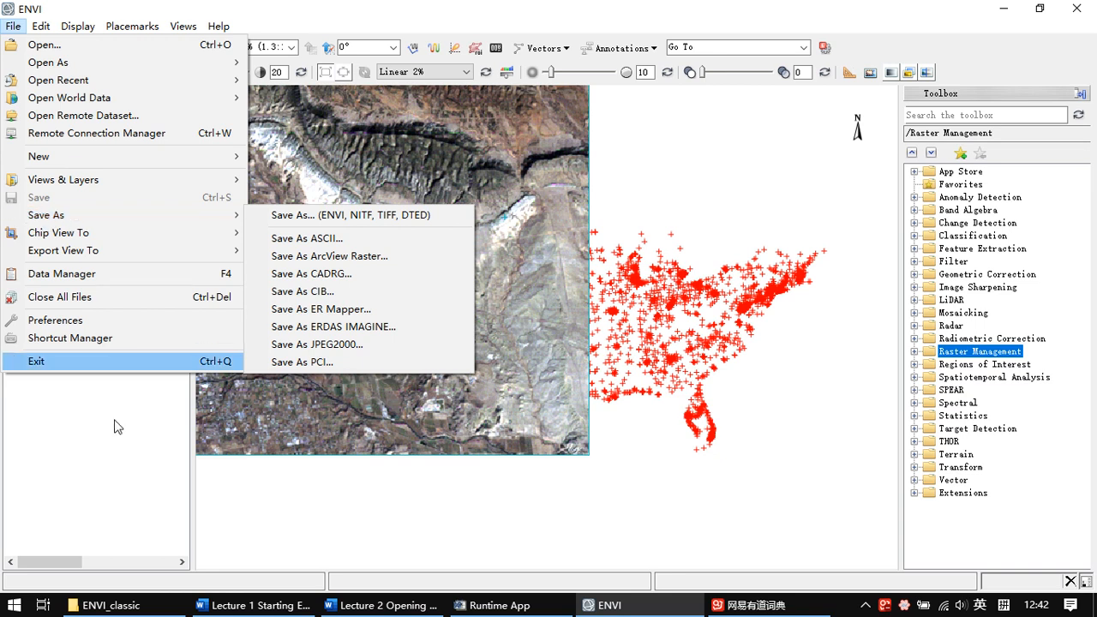
# Switch to File Explorer and open Lecture 3 Dispaly management.docx from the 1 Open and display image folder in Word
pyautogui.click(381, 605)
pyautogui.scroll(5, 676, 216)
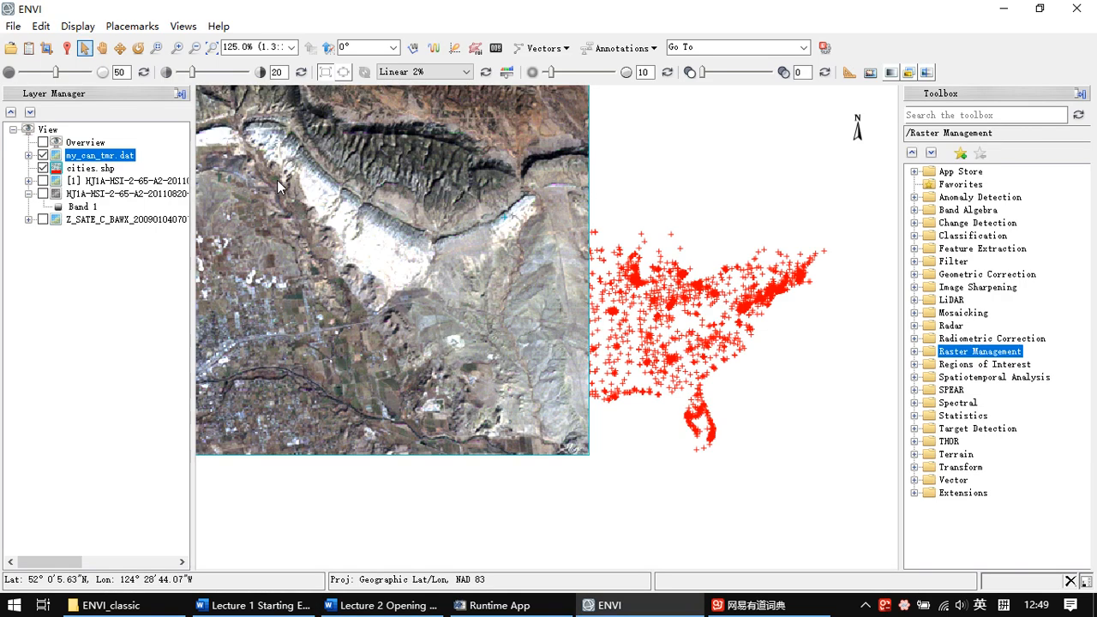
pyautogui.click(108, 605)
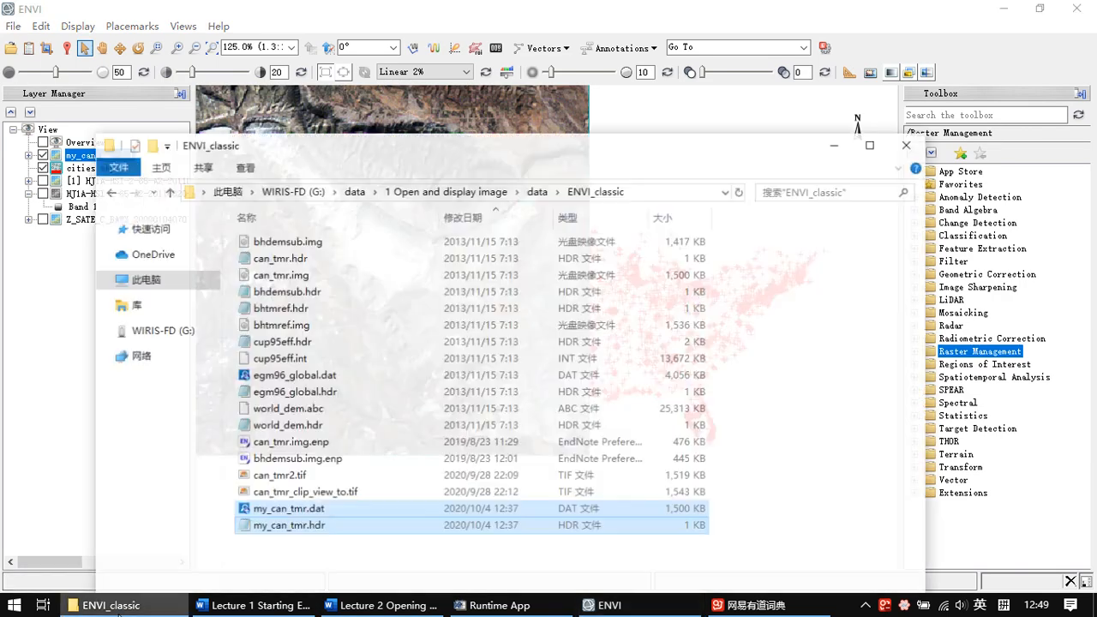
pyautogui.click(356, 178)
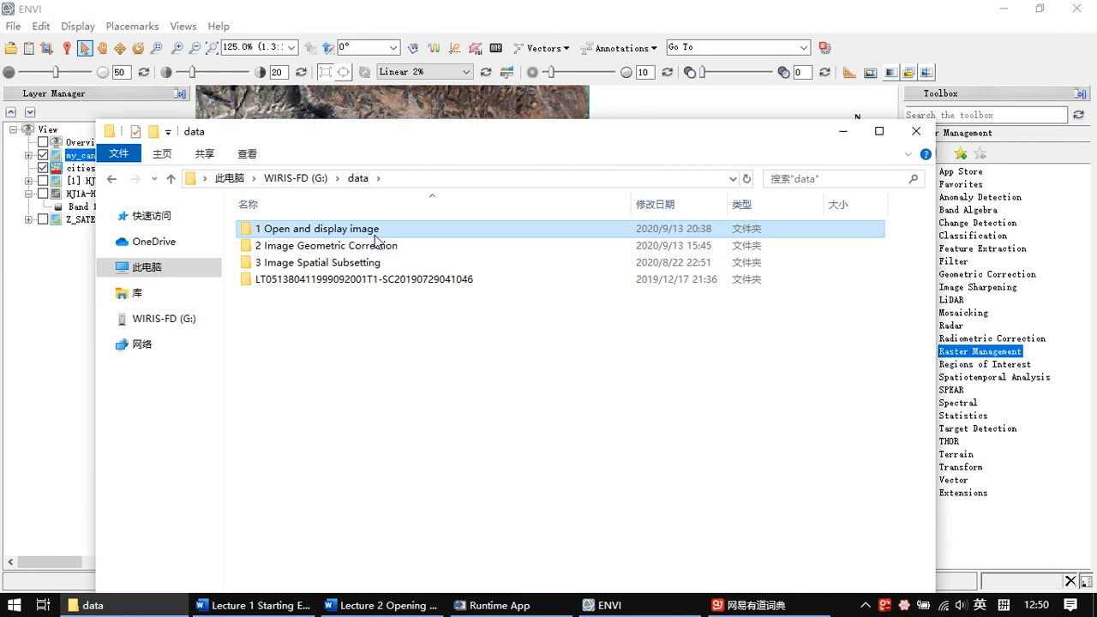
pyautogui.doubleClick(373, 229)
pyautogui.click(334, 286)
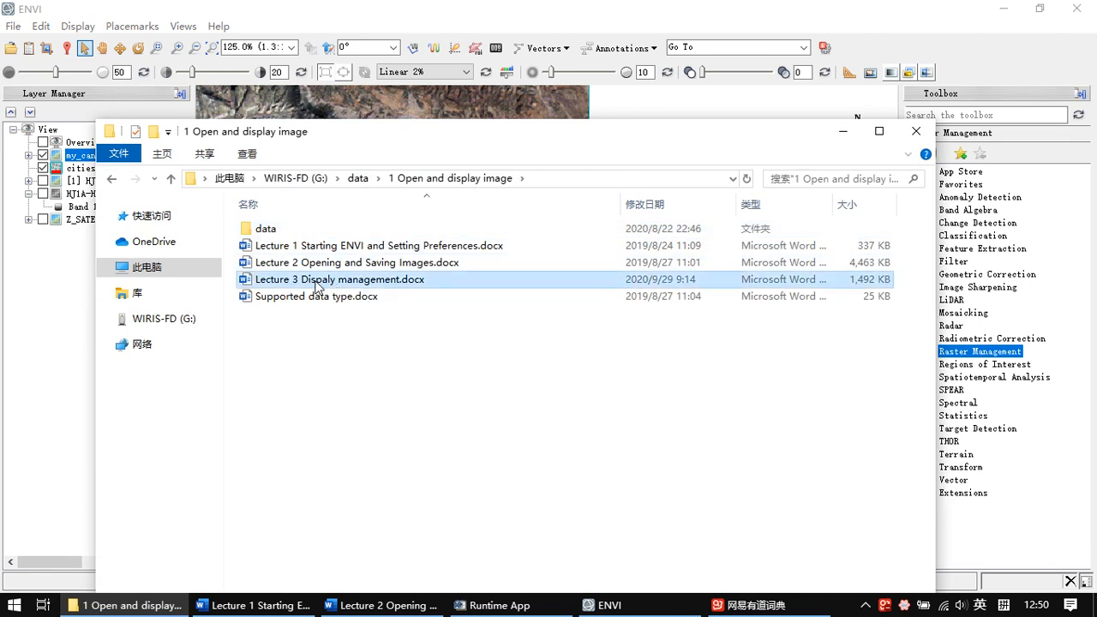
pyautogui.doubleClick(316, 282)
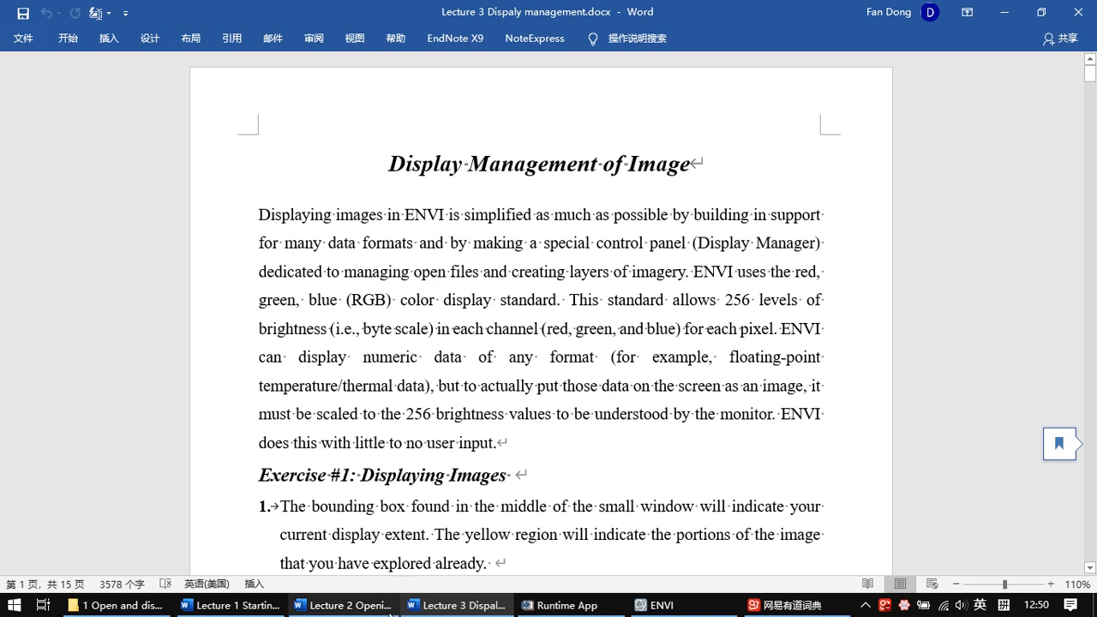
# Switch to ENVI, close all open files through the Data Manager, and close the Data Manager
pyautogui.click(641, 599)
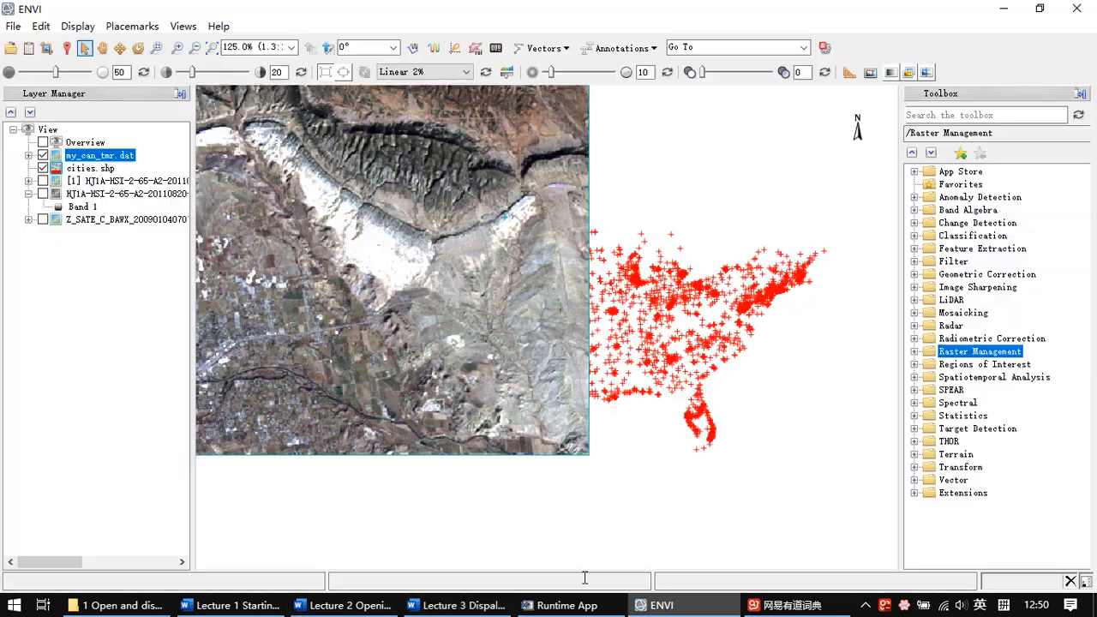
pyautogui.click(29, 49)
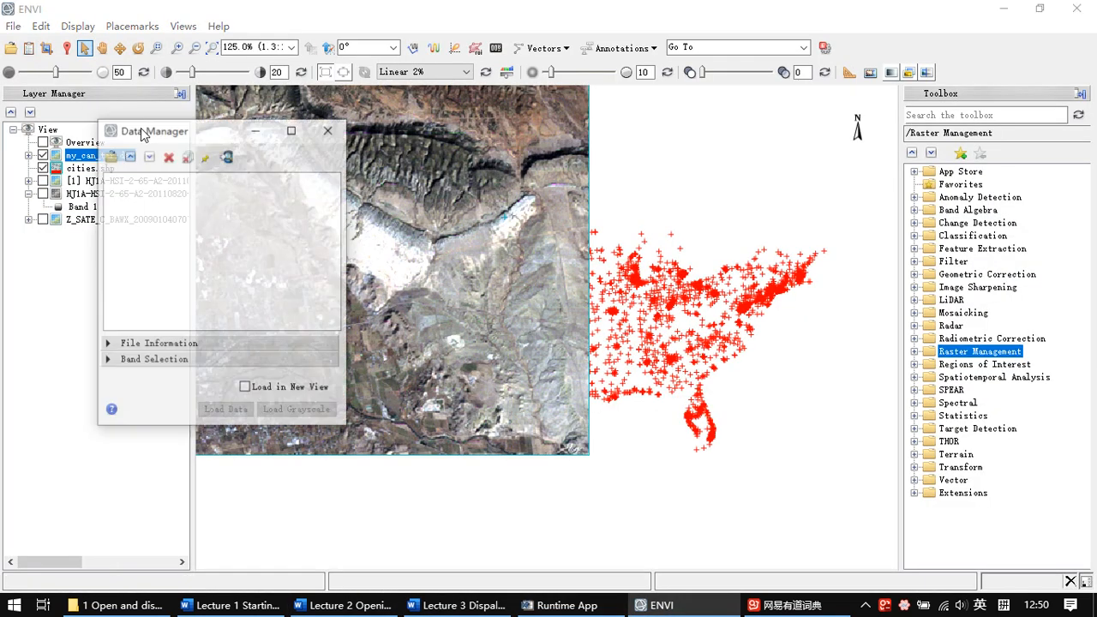
pyautogui.click(191, 159)
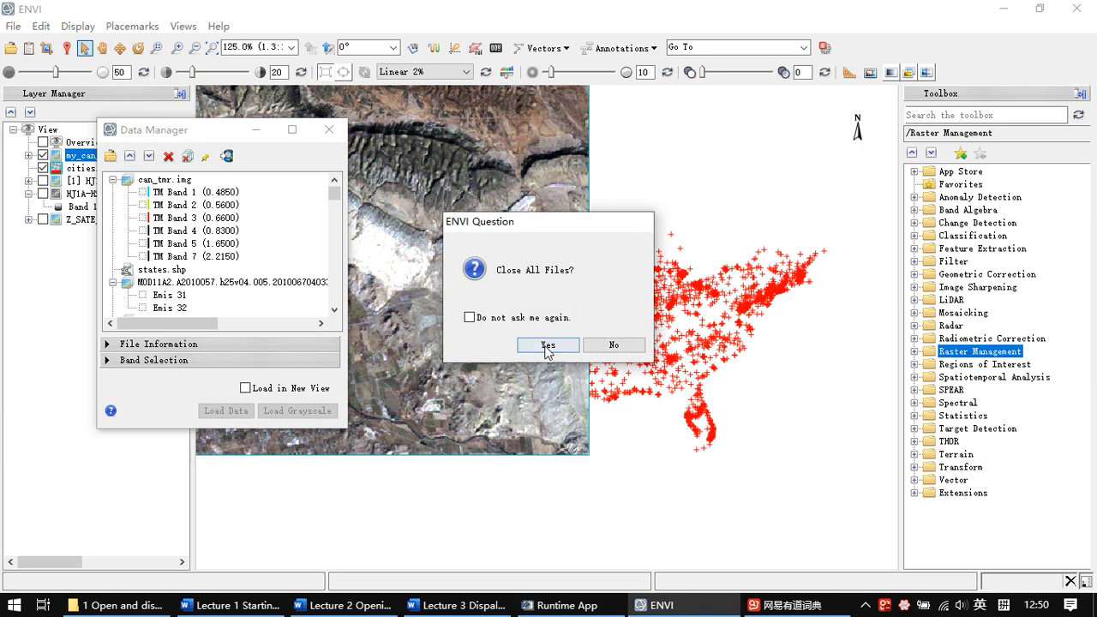
pyautogui.click(533, 345)
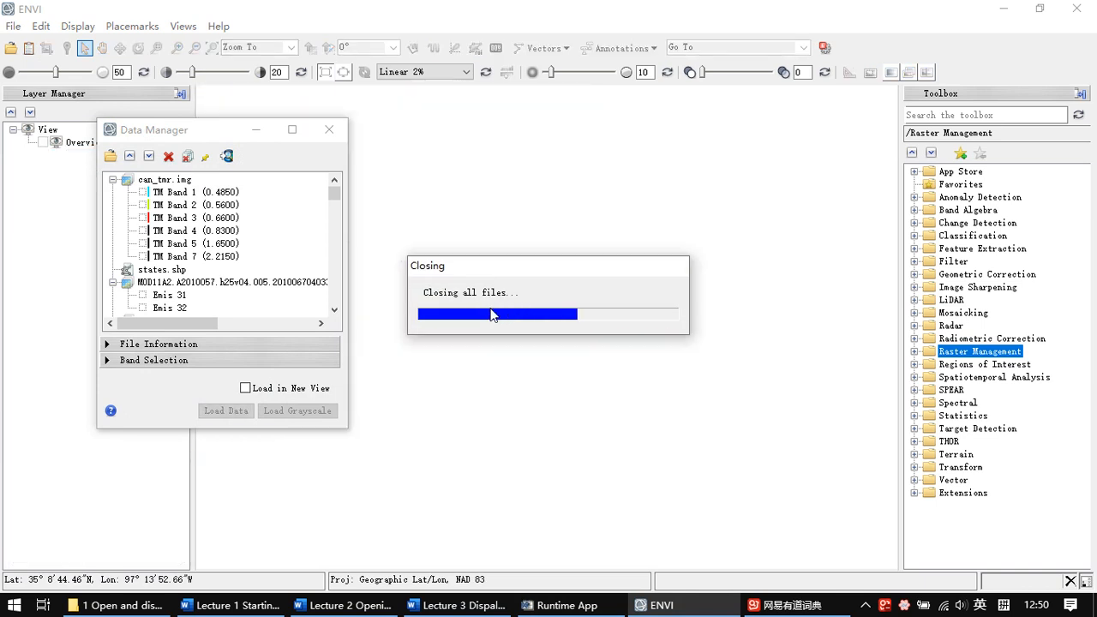
pyautogui.click(320, 129)
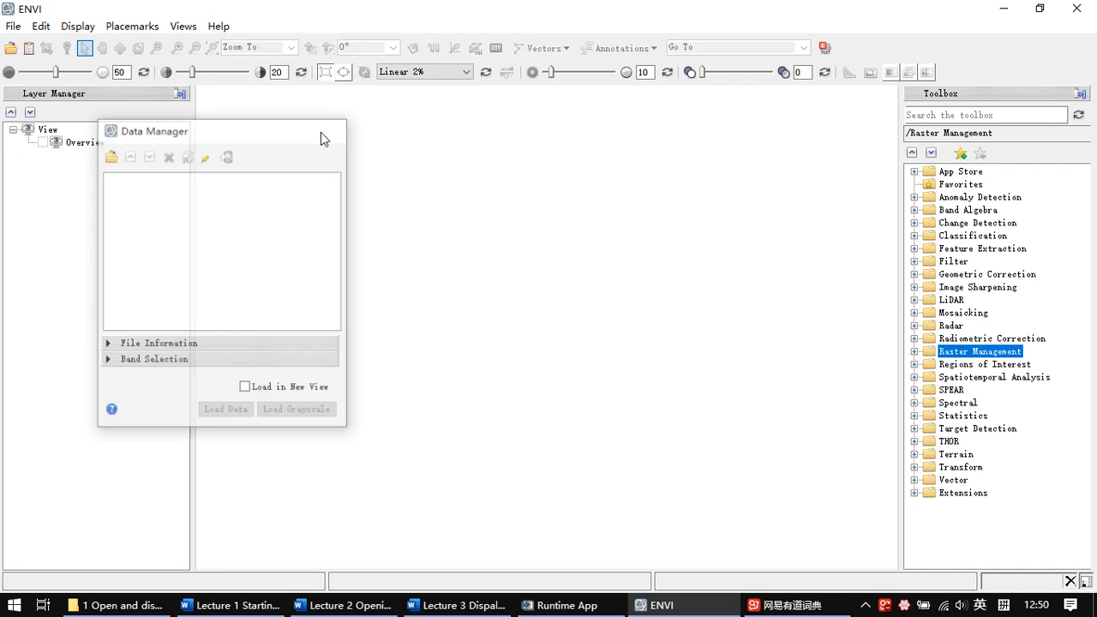
# Open can_tmr.img from the ENVI_classic folder inside the data folder of 1 Open and display image
pyautogui.click(11, 49)
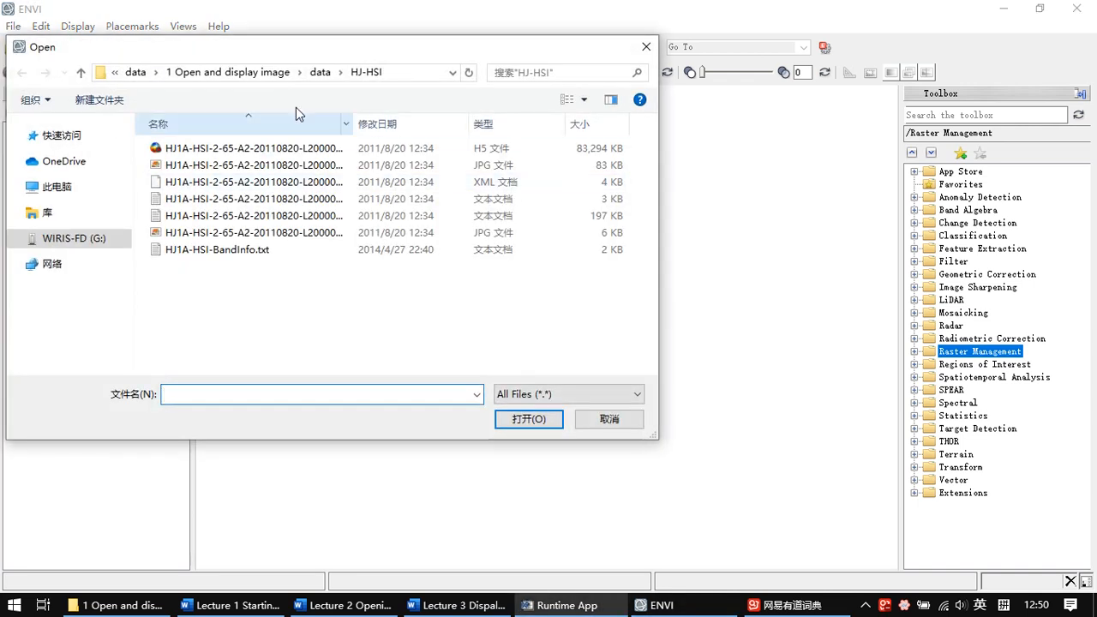
pyautogui.click(320, 72)
pyautogui.click(233, 74)
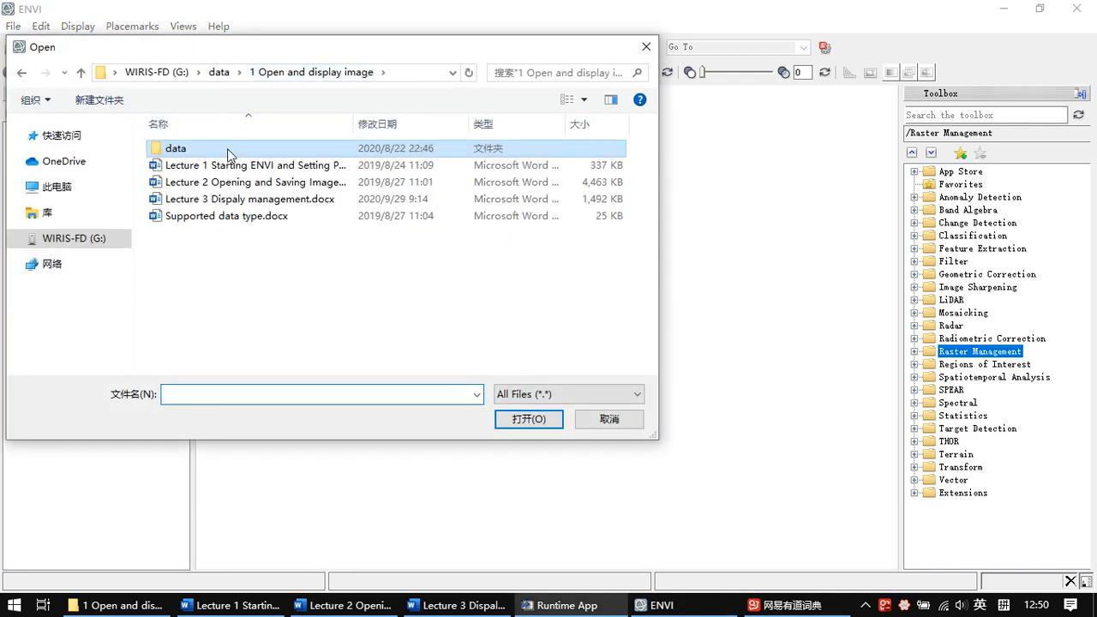
pyautogui.doubleClick(227, 148)
pyautogui.doubleClick(228, 150)
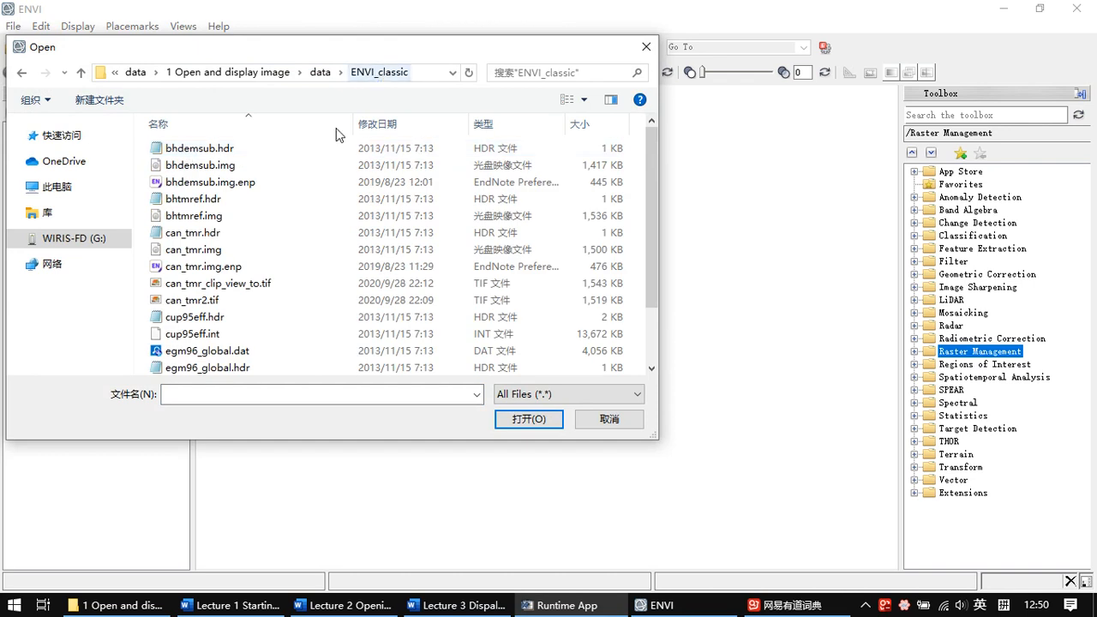
pyautogui.click(191, 253)
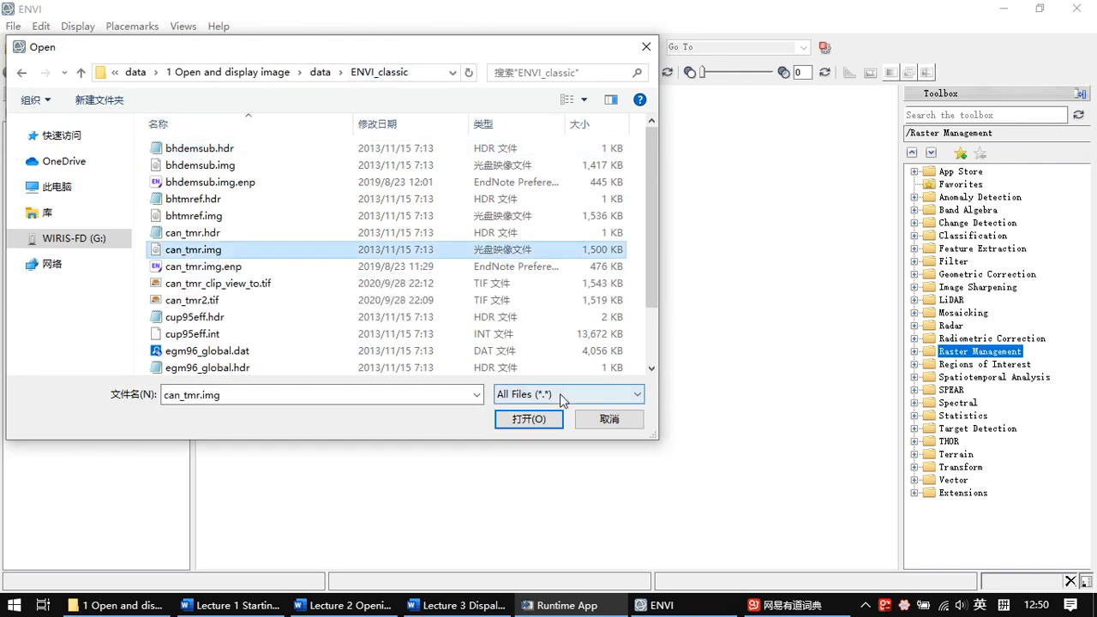
pyautogui.click(537, 421)
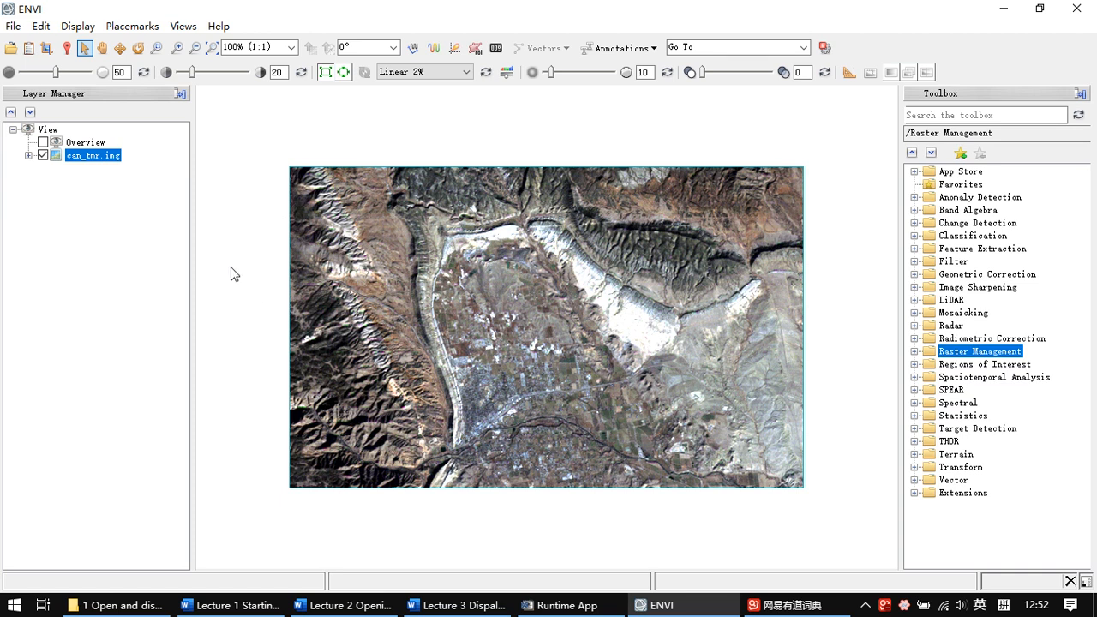
# Examine the Data Manager's tools and band list for can_tmr.img, and close the dialog
pyautogui.click(14, 28)
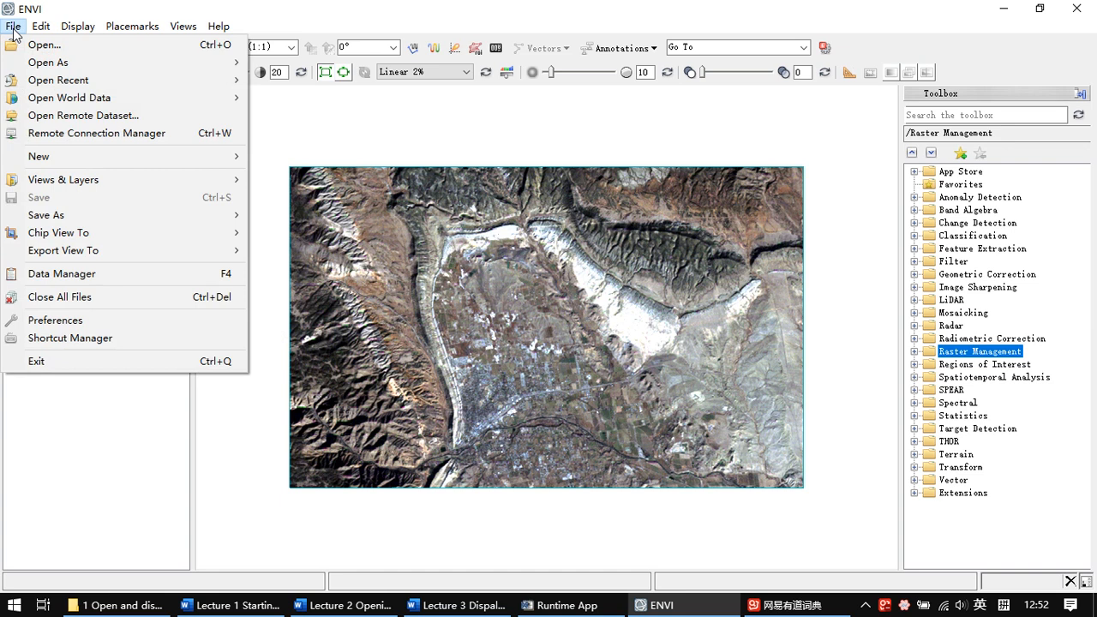
pyautogui.click(50, 272)
pyautogui.moveTo(183, 135); pyautogui.dragTo(239, 167)
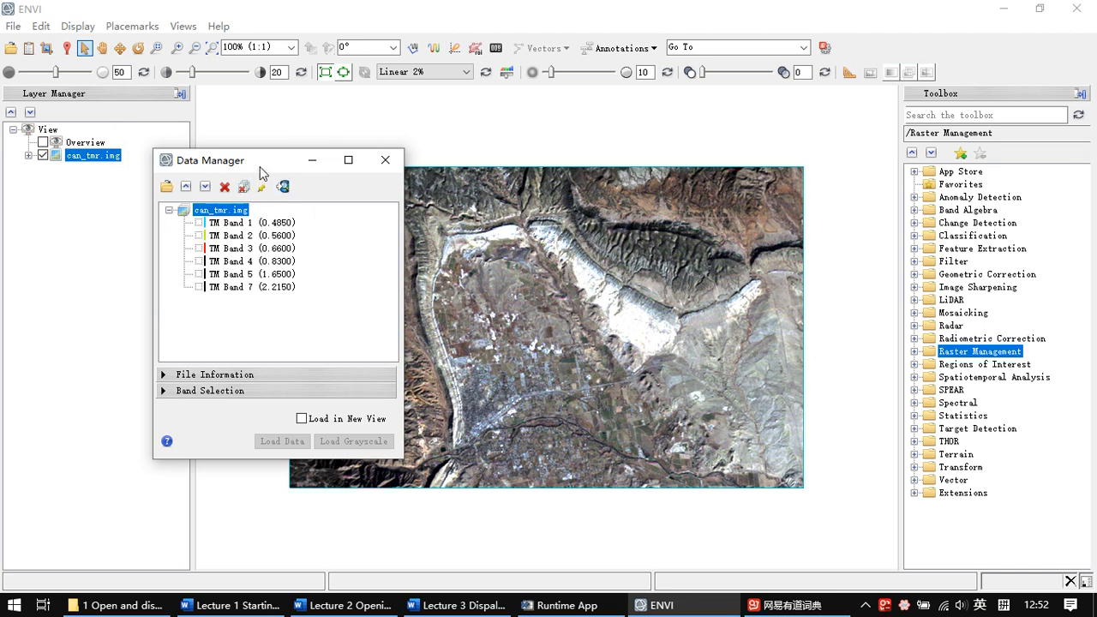
pyautogui.moveTo(260, 165); pyautogui.dragTo(250, 163)
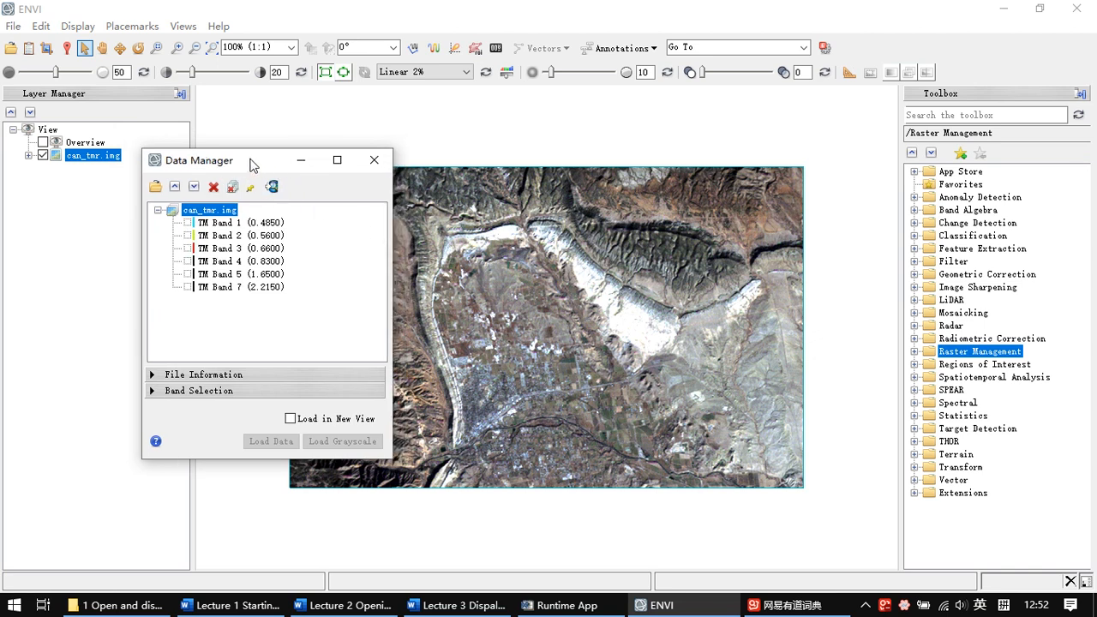
pyautogui.click(372, 160)
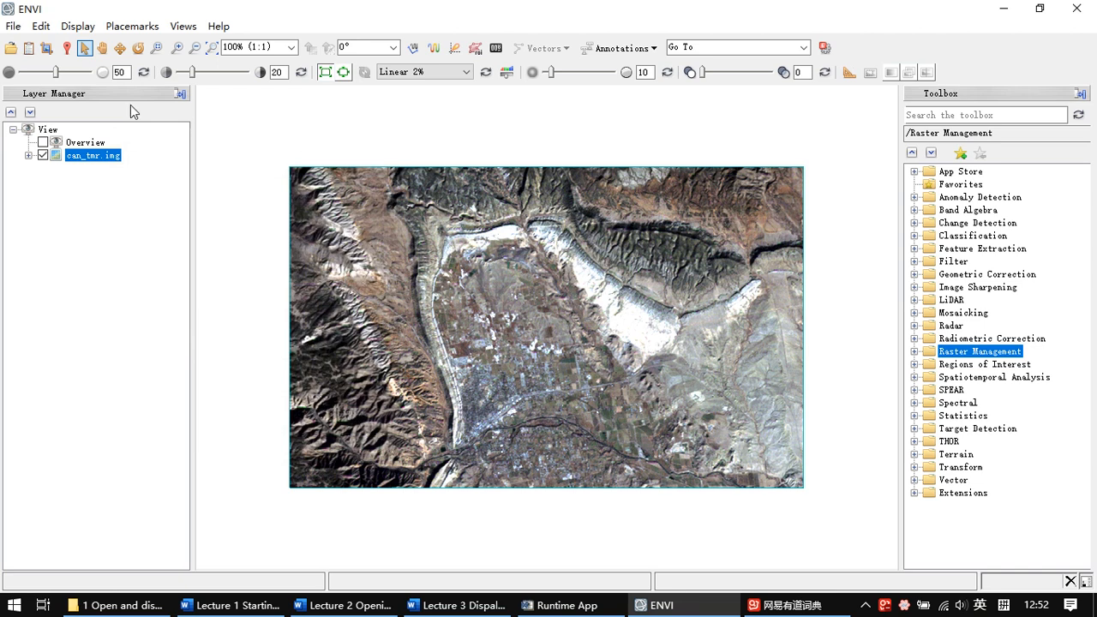
pyautogui.click(29, 48)
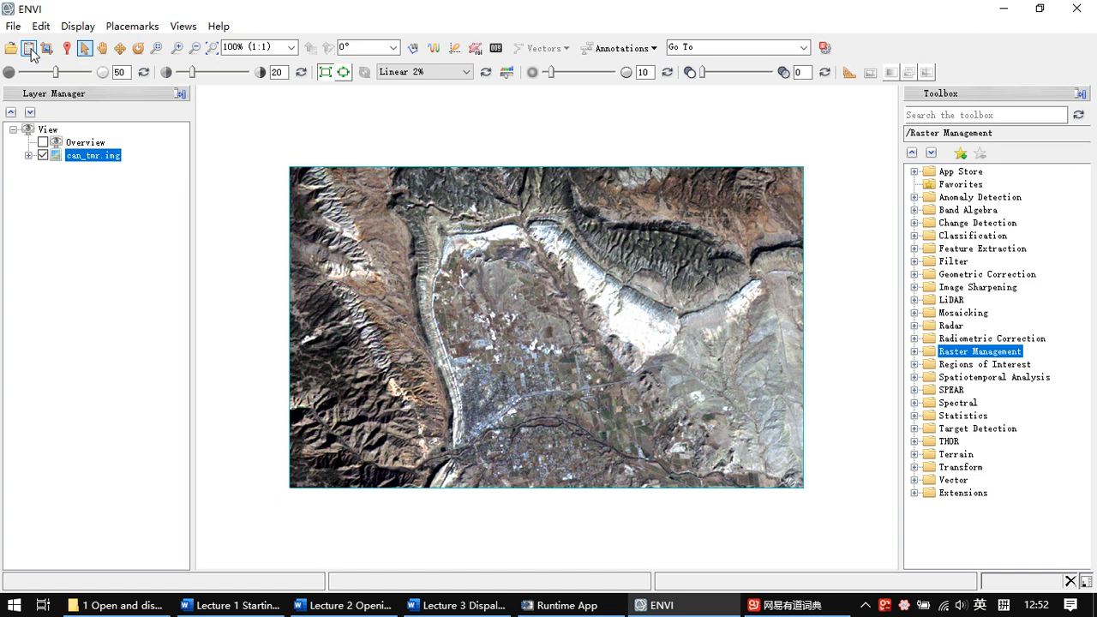
pyautogui.moveTo(253, 169); pyautogui.dragTo(270, 170)
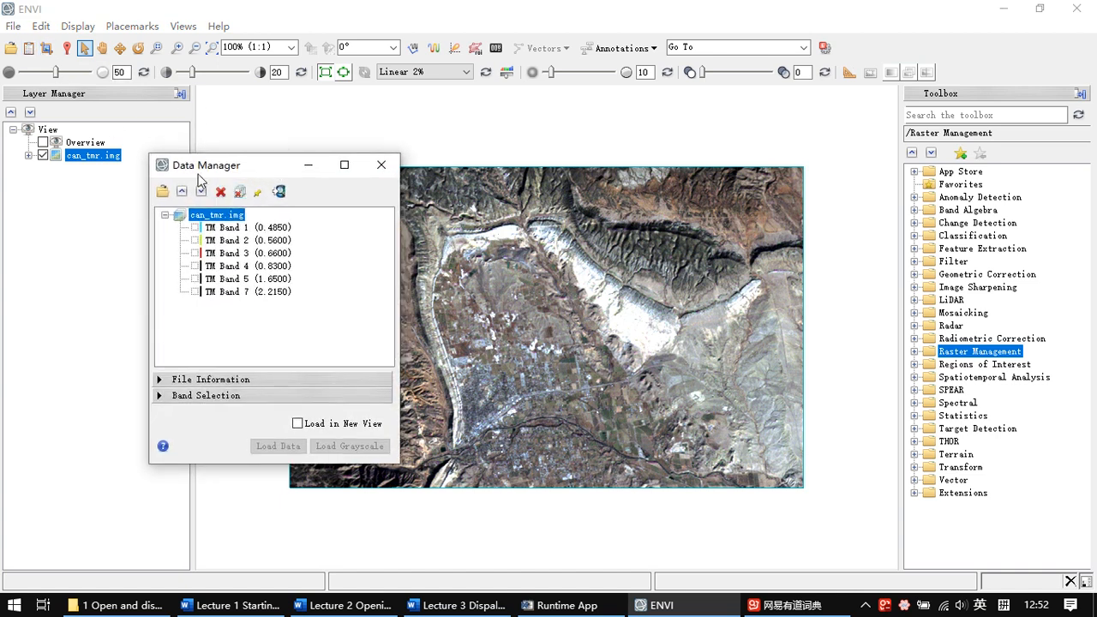
pyautogui.click(375, 166)
# Quit the Youdao dictionary running in the background, and reopen the Data Manager below the layer list
pyautogui.rightClick(884, 605)
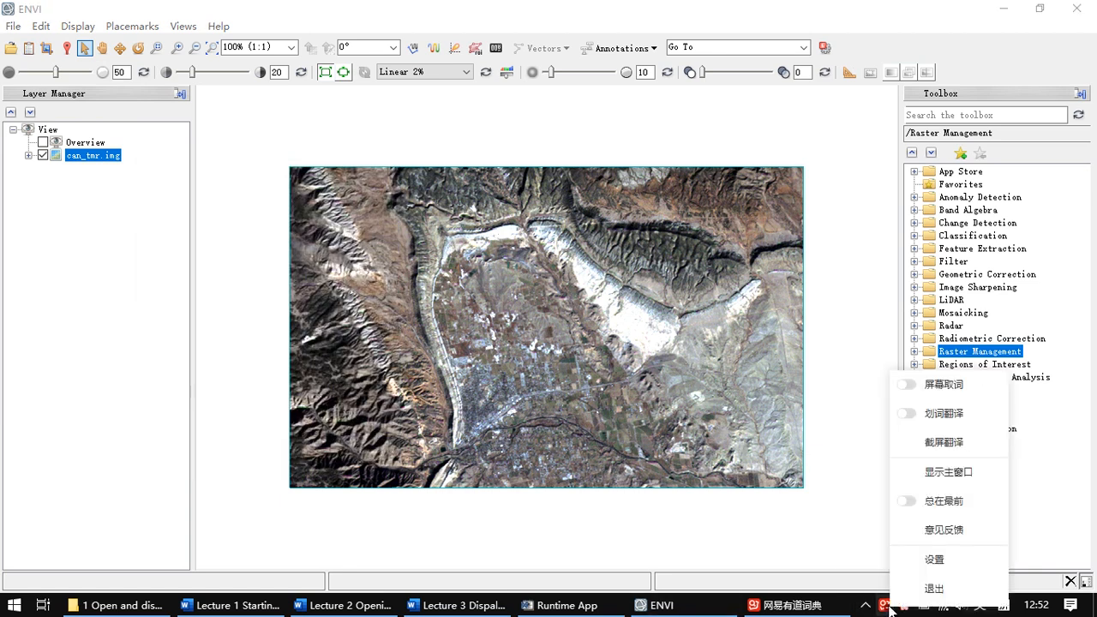
pyautogui.click(937, 585)
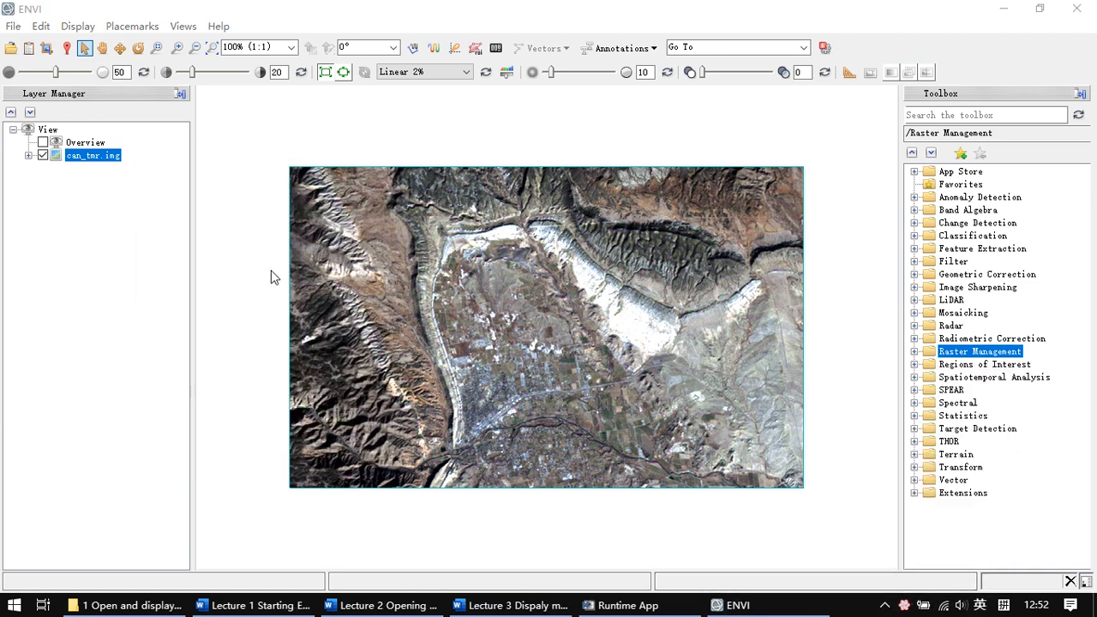
pyautogui.click(12, 26)
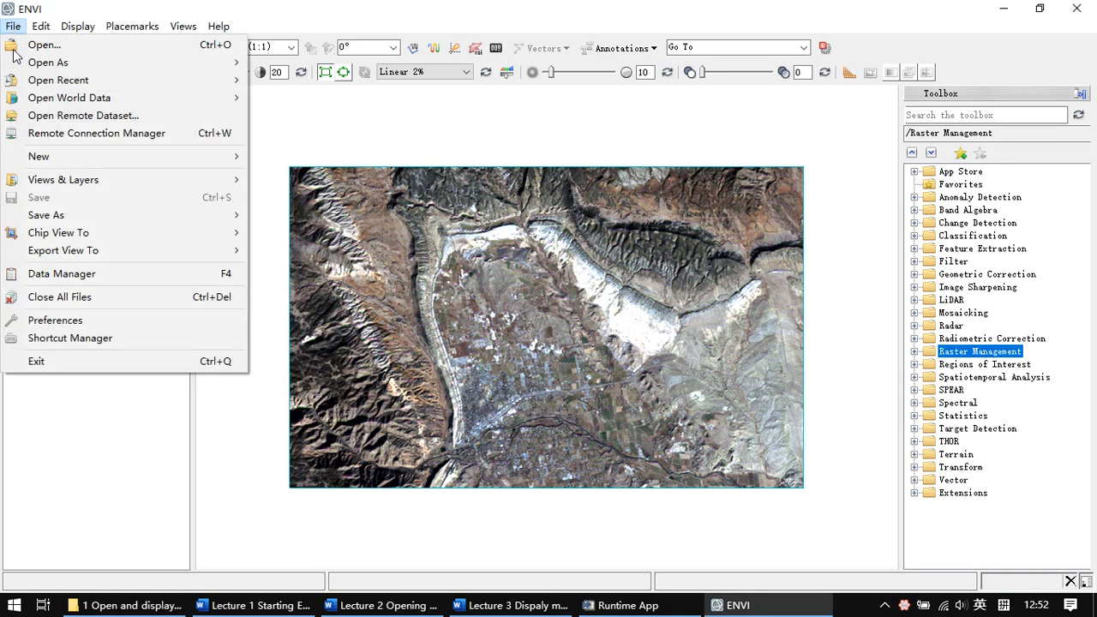
pyautogui.click(227, 274)
pyautogui.moveTo(274, 165); pyautogui.dragTo(226, 213)
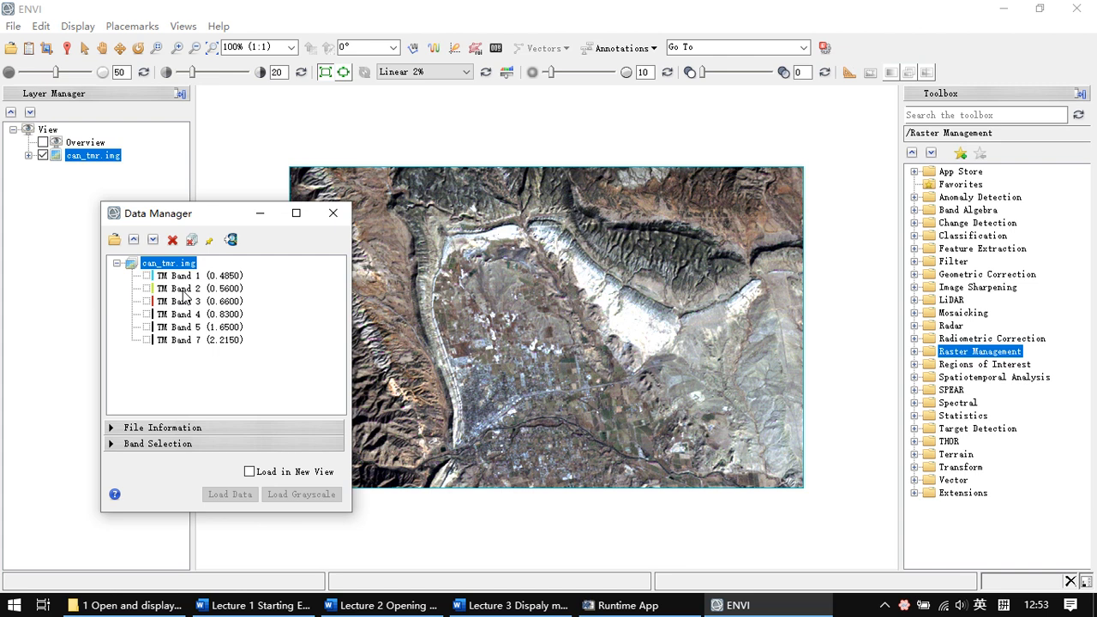
# Look at the Data Manager's Open dialog without opening a file, and collapse and expand the bands of can_tmr.img
pyautogui.click(116, 241)
pyautogui.click(261, 301)
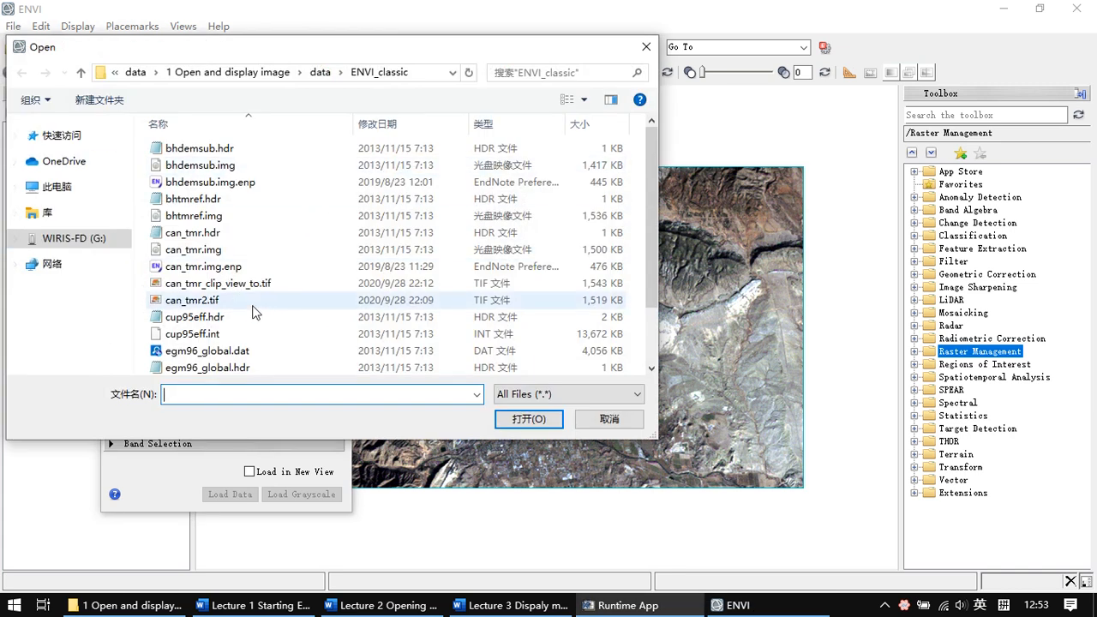
pyautogui.click(645, 46)
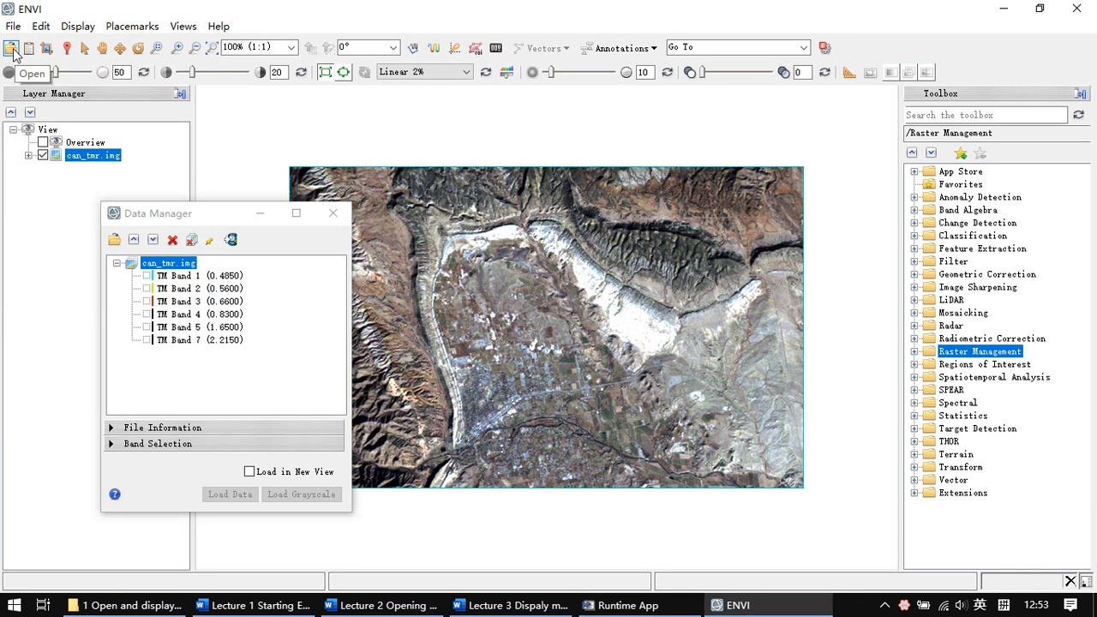
pyautogui.click(133, 241)
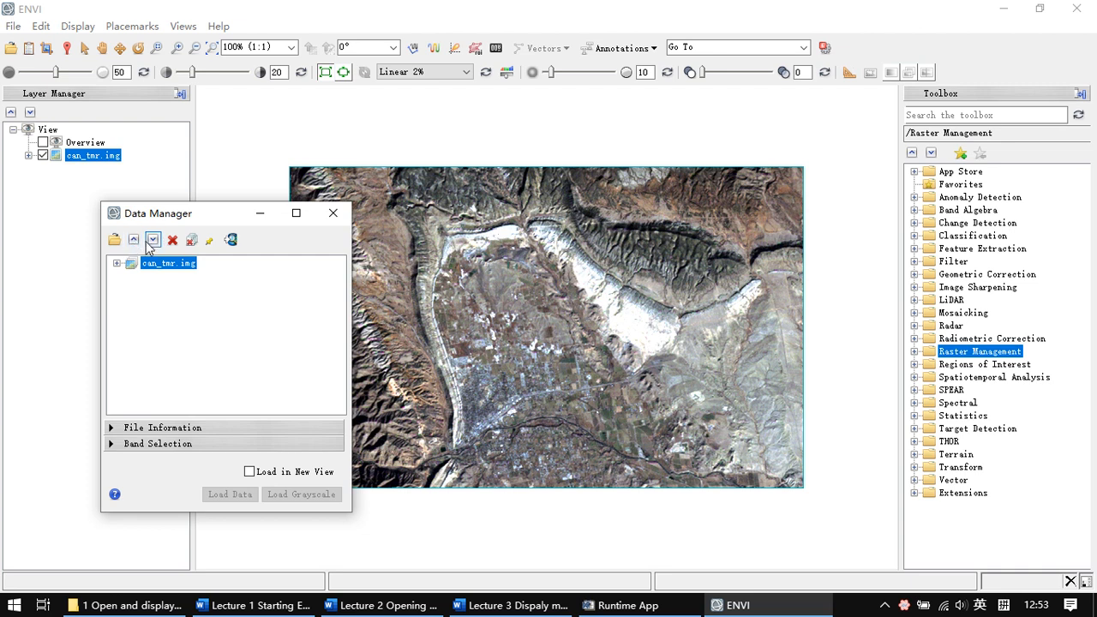
pyautogui.click(152, 240)
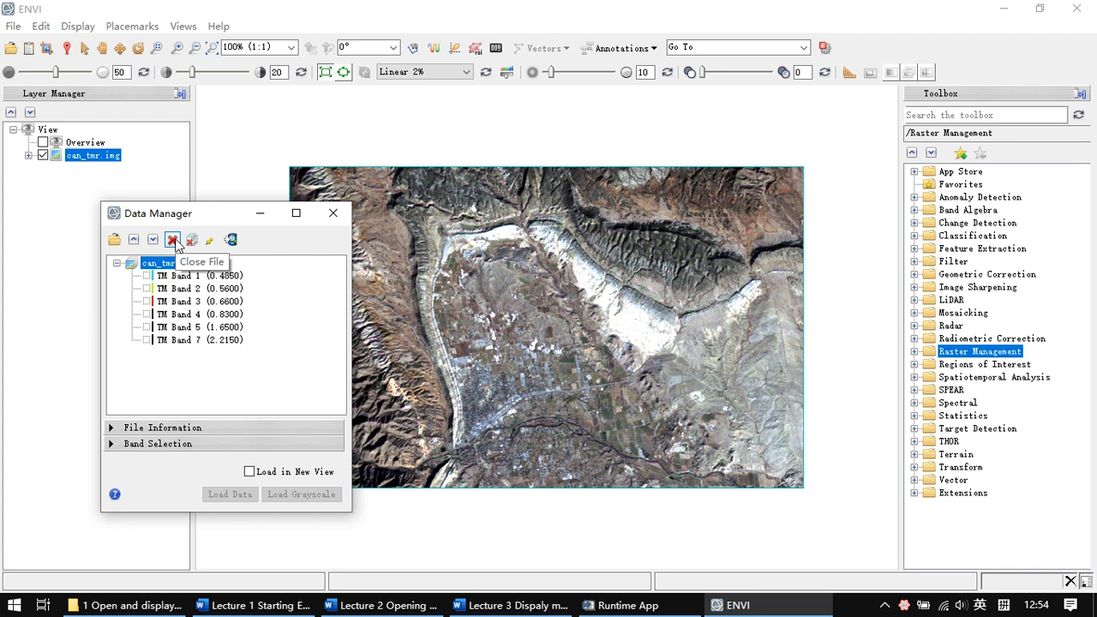
# Close can_tmr.img in the Data Manager and reopen it from the ENVI_classic folder
pyautogui.click(154, 264)
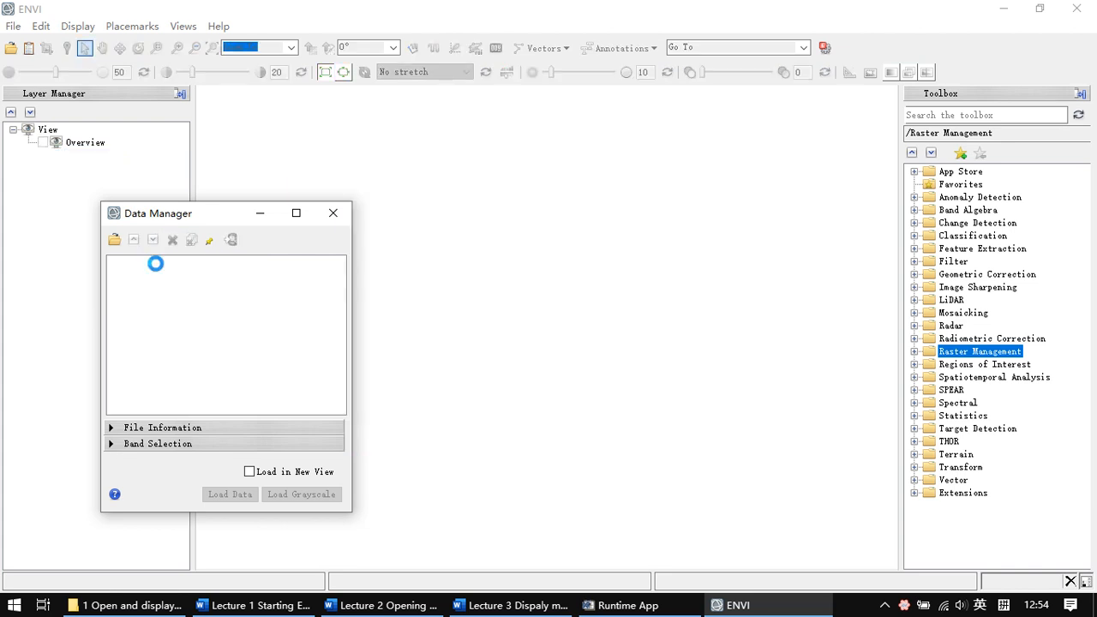
pyautogui.click(117, 241)
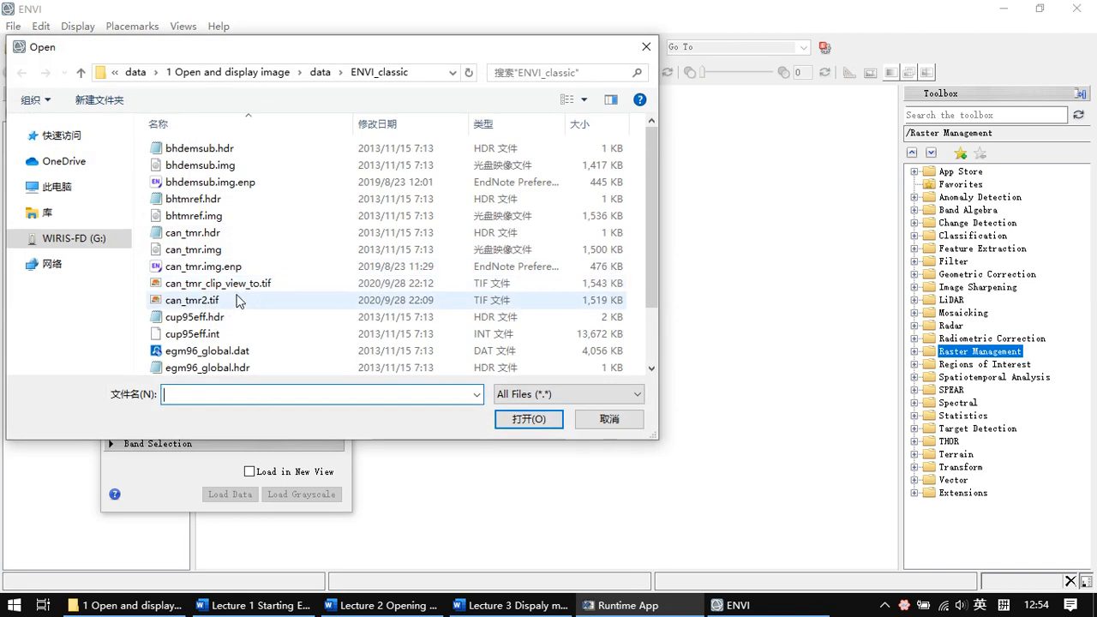
pyautogui.click(239, 300)
pyautogui.click(266, 250)
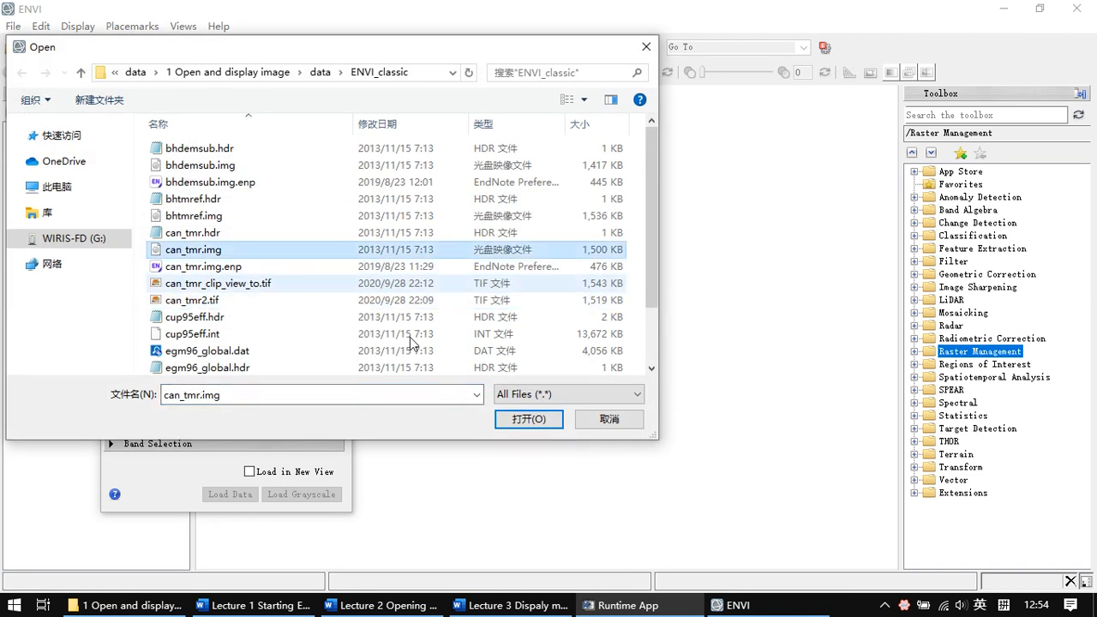
pyautogui.click(528, 418)
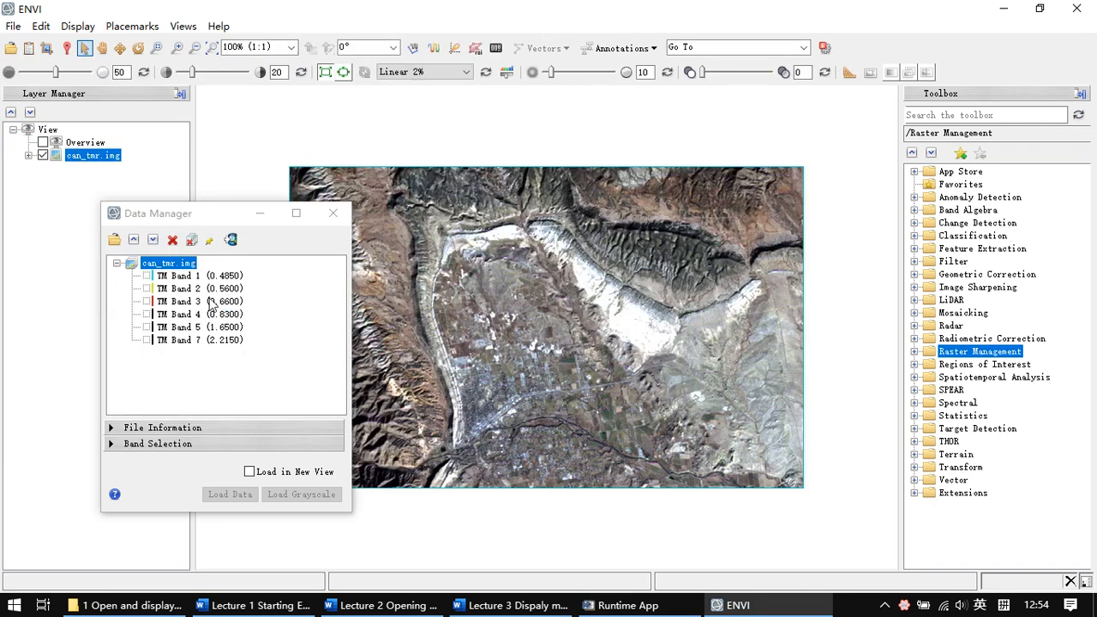
# Open my_can_tmr.dat from the ENVI_classic folder as a second dataset through the Data Manager
pyautogui.click(114, 240)
pyautogui.scroll(-2, 324, 322)
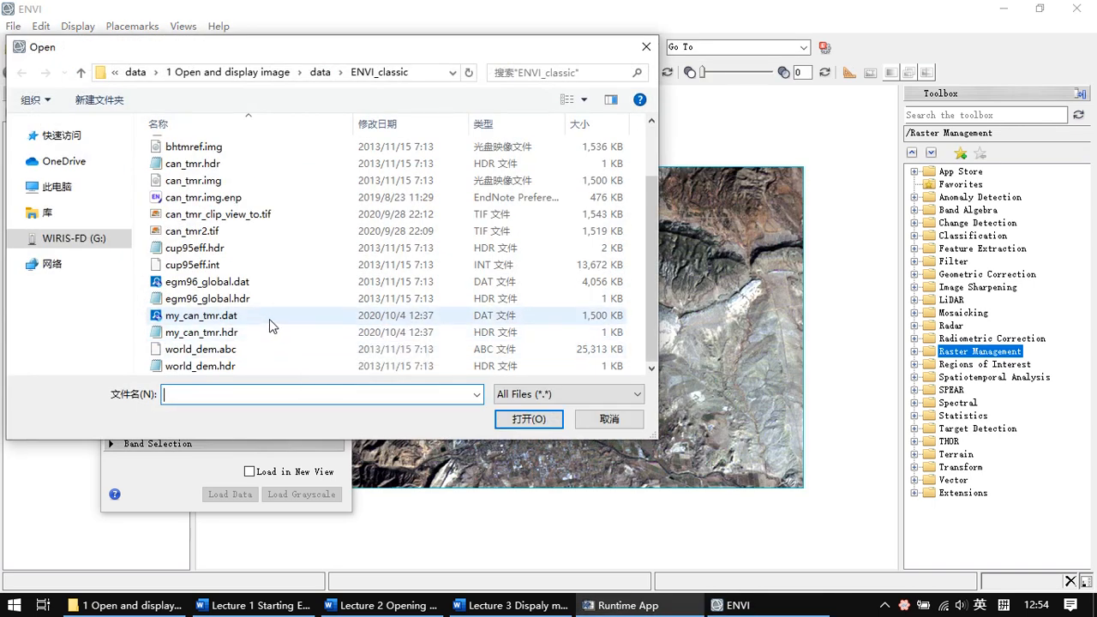
pyautogui.doubleClick(269, 317)
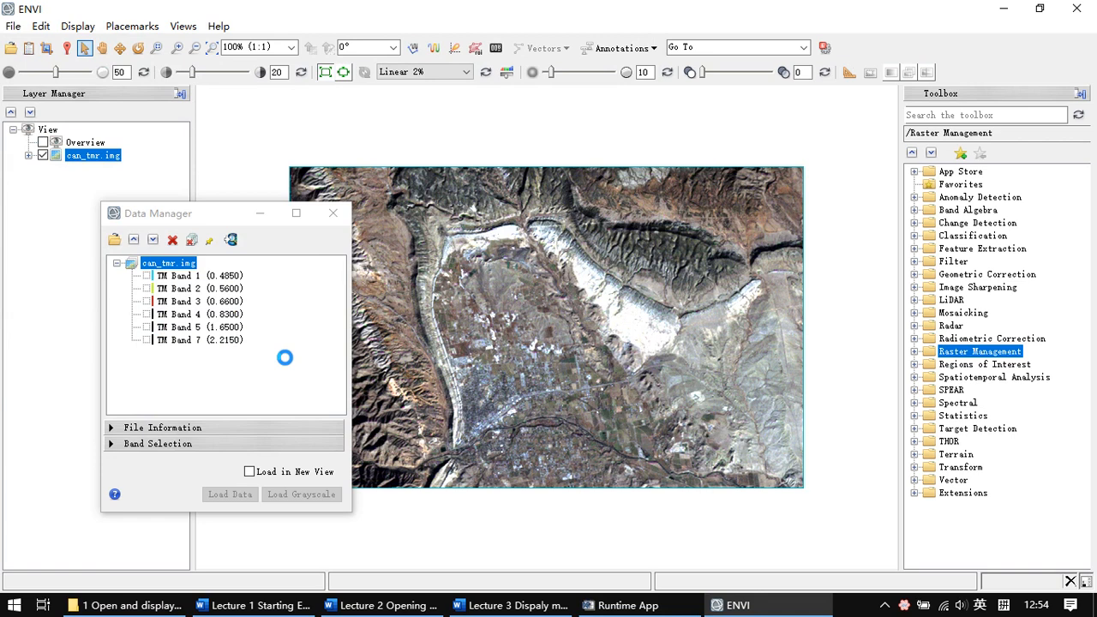
pyautogui.scroll(1, 287, 360)
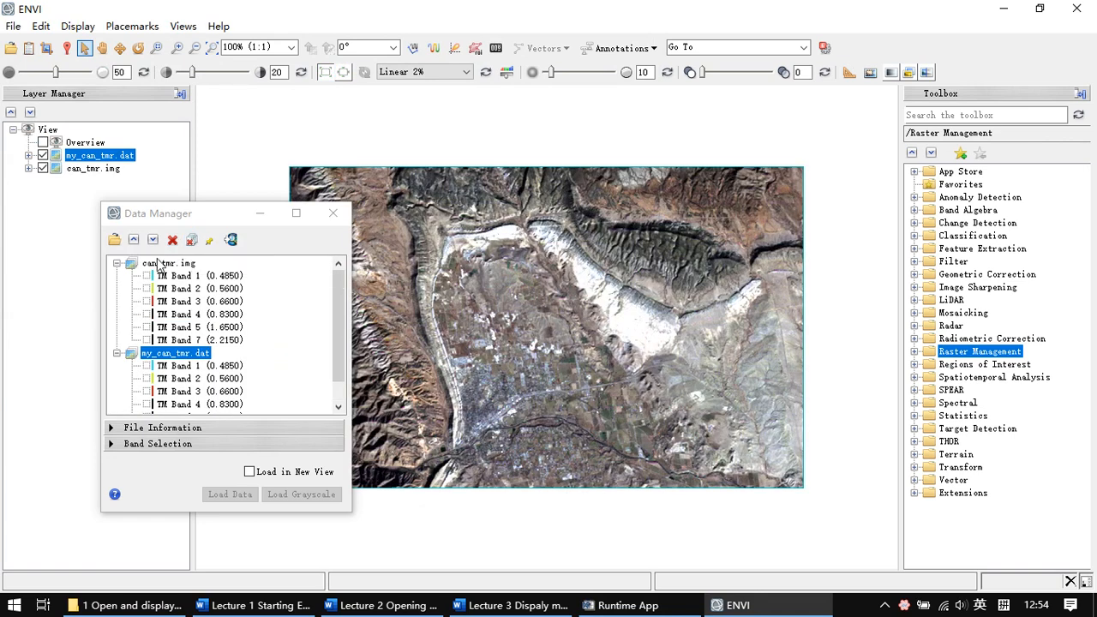
# Collapse and re-expand the band lists of both can_tmr.img and my_can_tmr.dat in the Data Manager
pyautogui.click(134, 240)
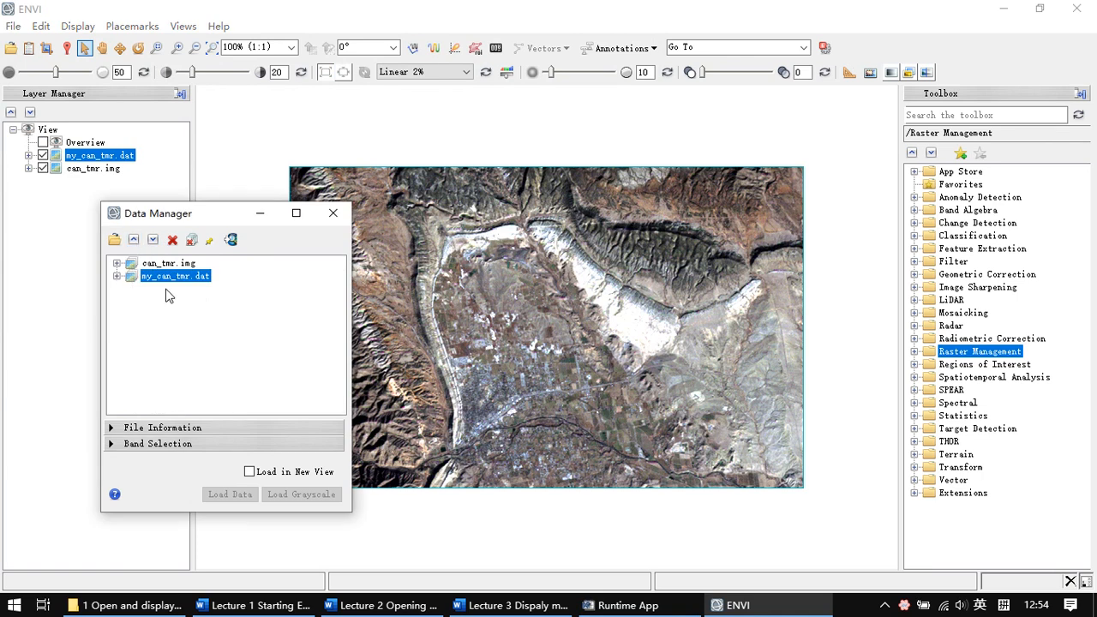
pyautogui.click(153, 240)
pyautogui.scroll(1, 246, 323)
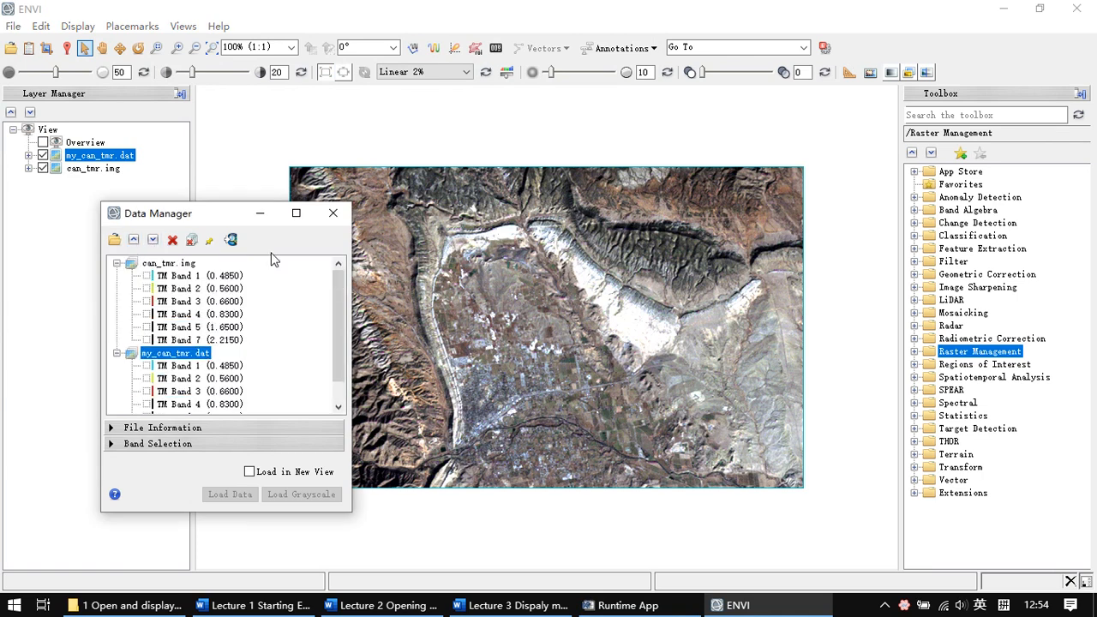
# Move and enlarge the Data Manager so the full band lists of both files fit inside it
pyautogui.moveTo(221, 216); pyautogui.dragTo(269, 127)
pyautogui.moveTo(269, 427); pyautogui.dragTo(270, 567)
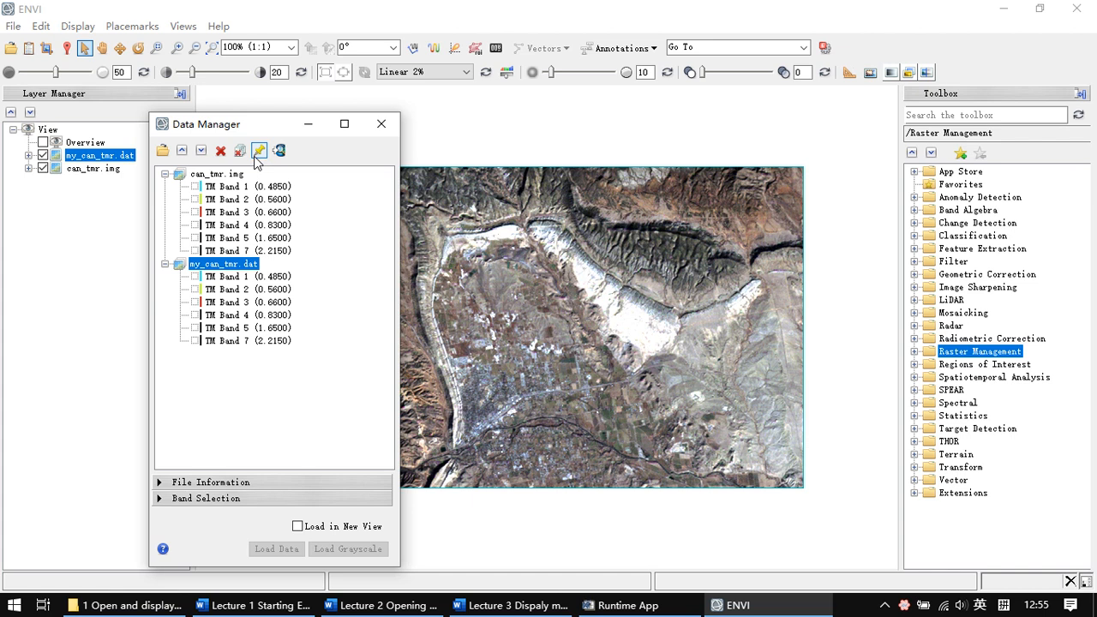
pyautogui.moveTo(277, 135); pyautogui.dragTo(300, 135)
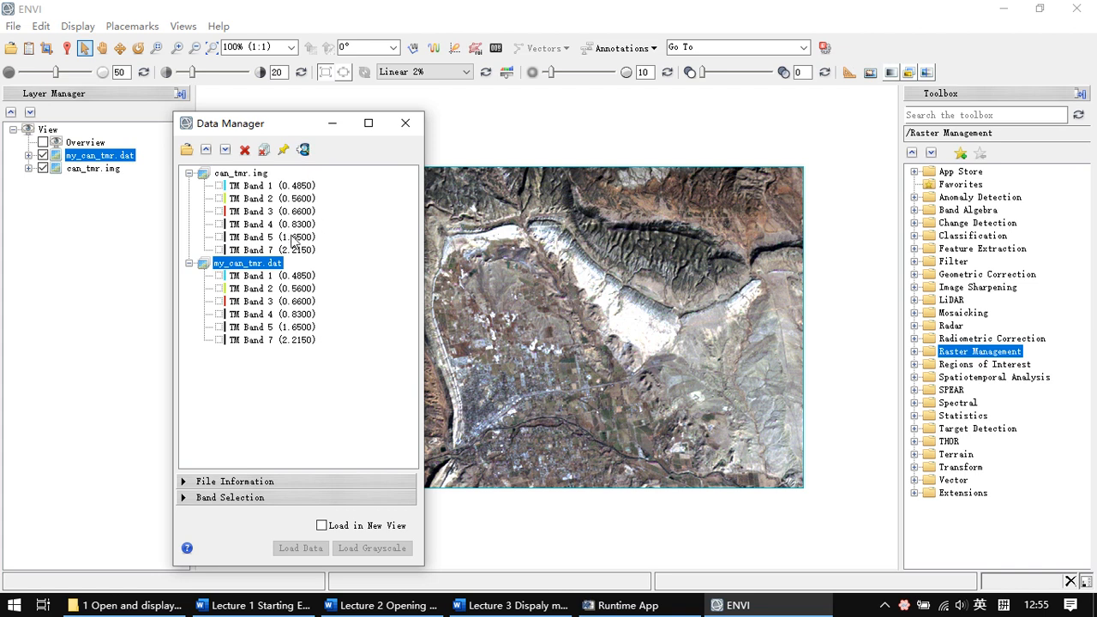
# Expand the file information of can_tmr.img in the Data Manager, collapse both band lists and move the window up so everything fits
pyautogui.click(239, 175)
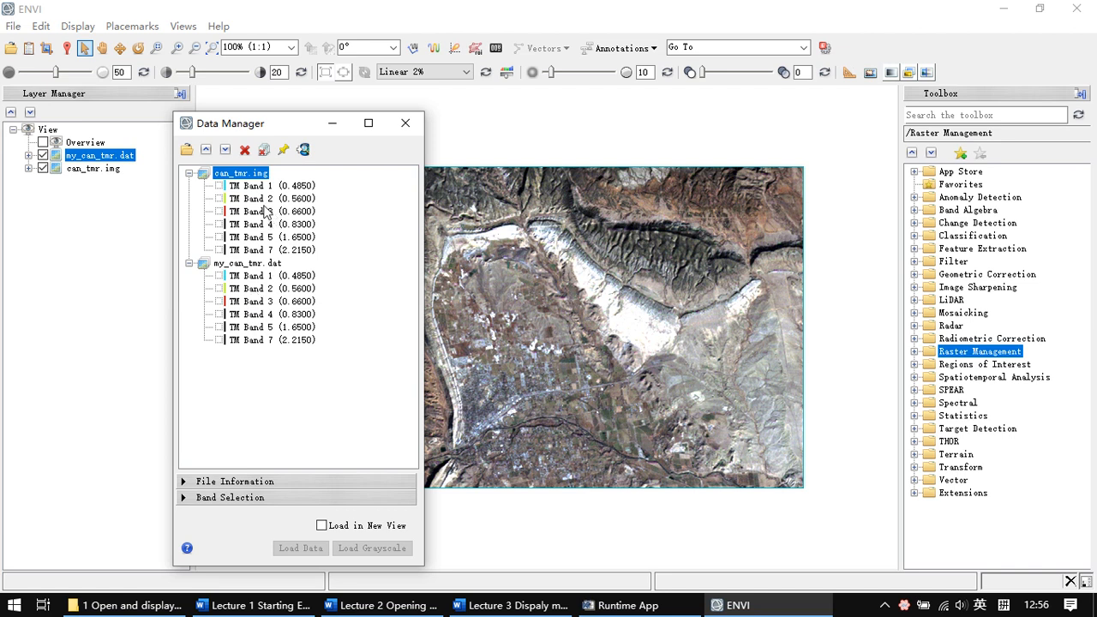
pyautogui.click(192, 483)
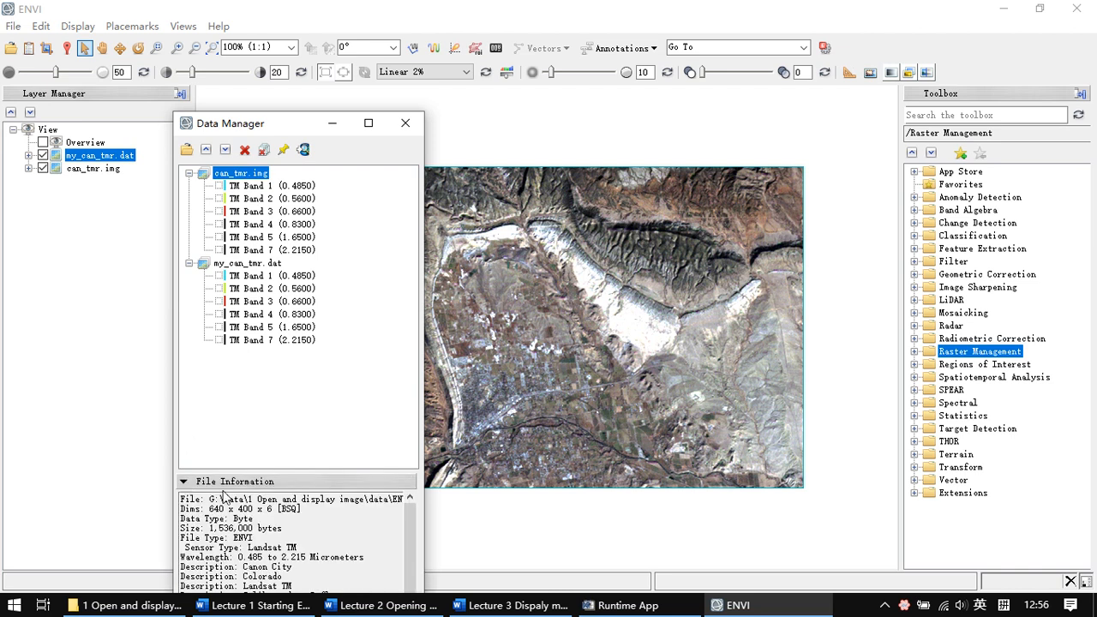
pyautogui.click(208, 149)
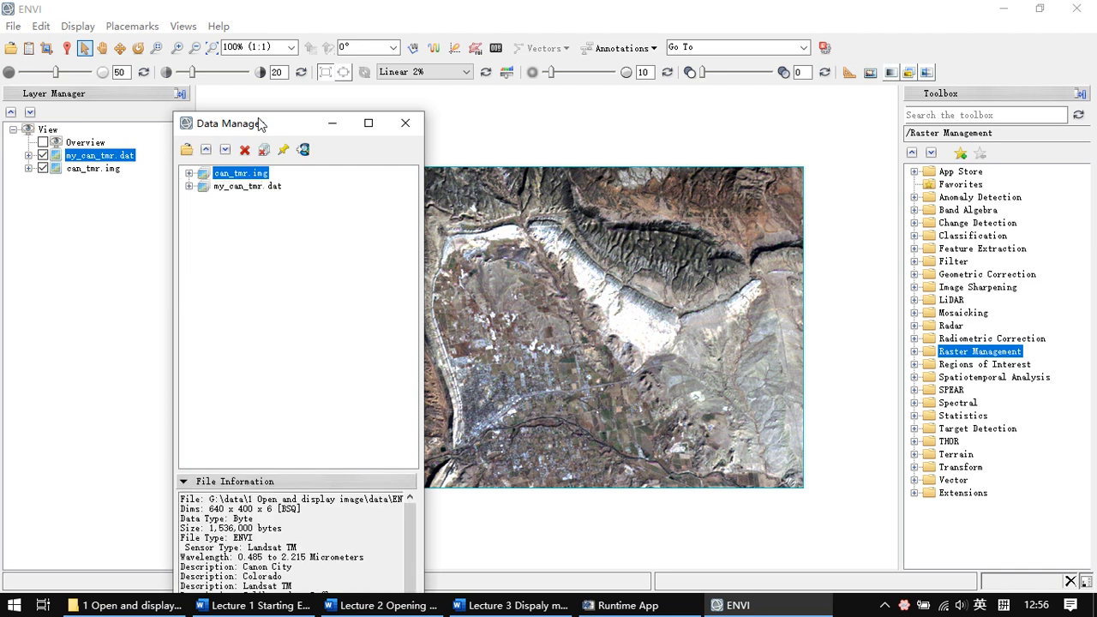
pyautogui.moveTo(269, 120); pyautogui.dragTo(306, 38)
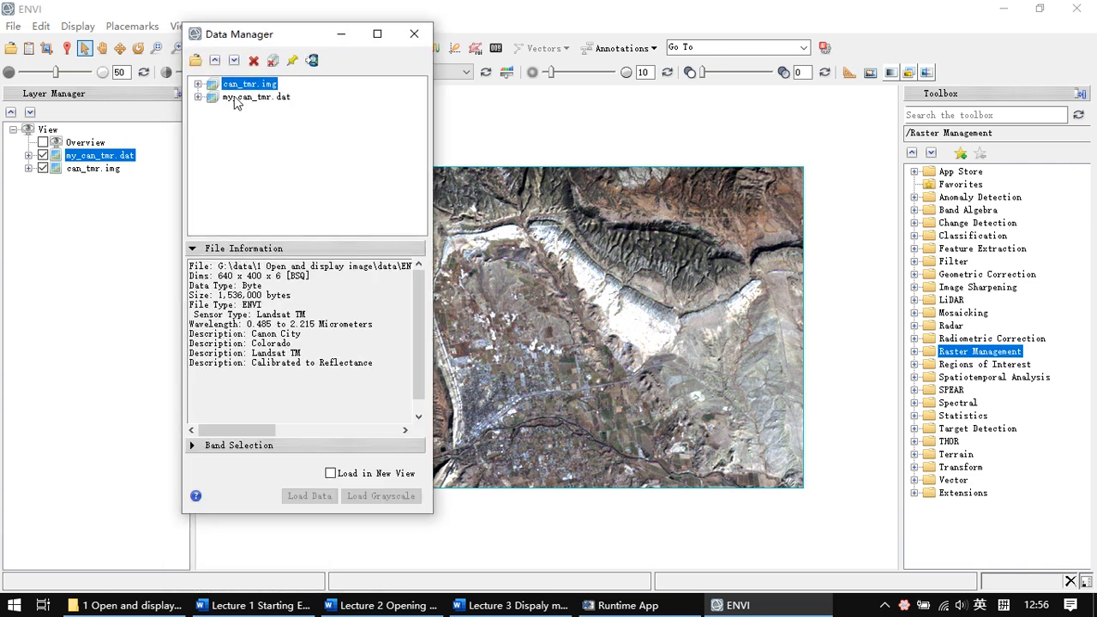
# Close my_can_tmr.dat in the Data Manager, keeping only can_tmr.img open
pyautogui.click(236, 98)
pyautogui.click(249, 85)
pyautogui.click(247, 102)
pyautogui.click(280, 85)
pyautogui.click(276, 98)
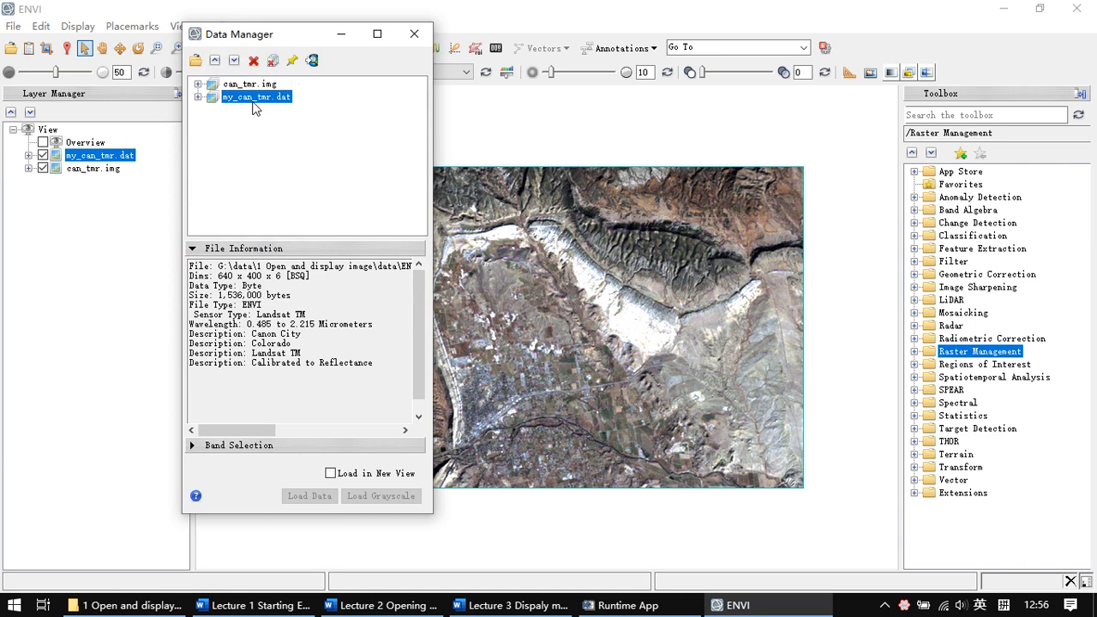
pyautogui.click(253, 64)
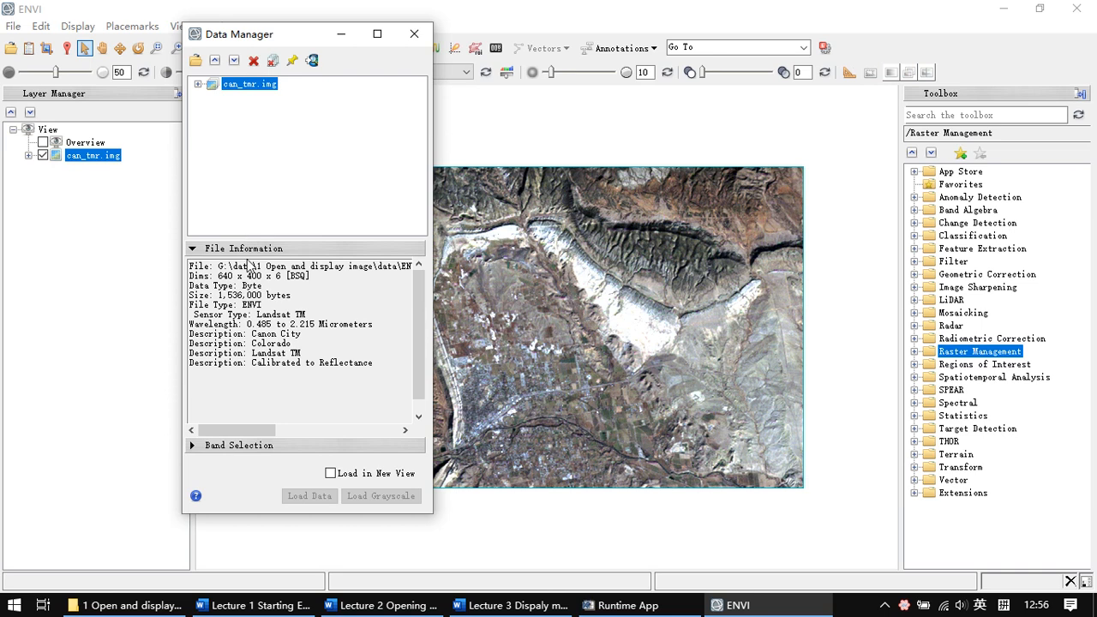
# Expand the can_tmr.img band list and examine its file information: dimensions, data type, size, file type, sensor type and wavelength
pyautogui.click(198, 85)
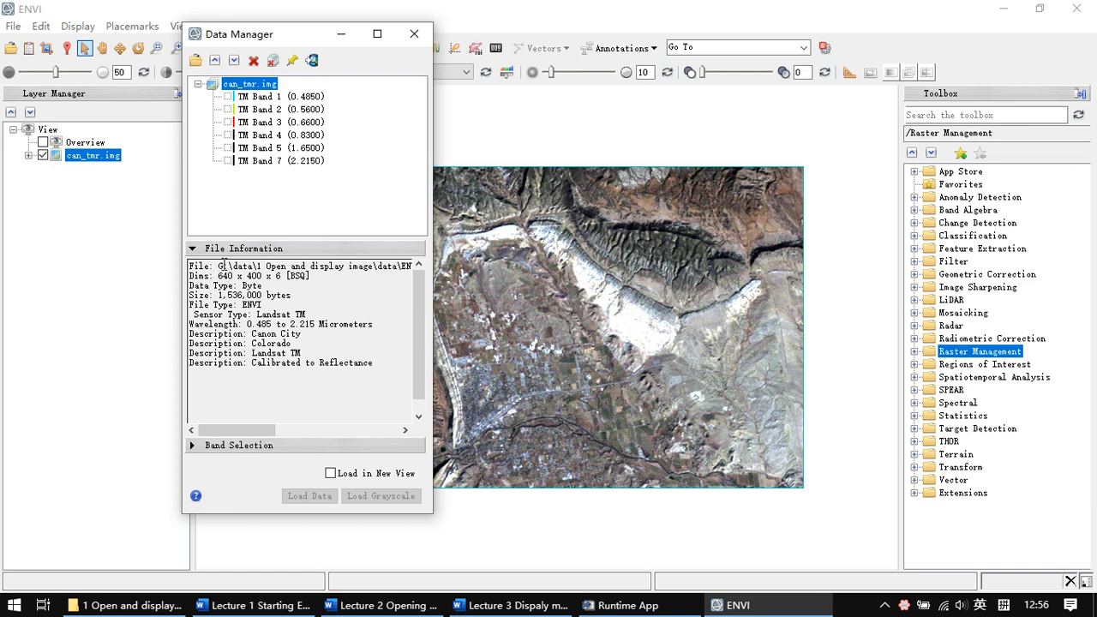
pyautogui.click(197, 277)
pyautogui.doubleClick(196, 276)
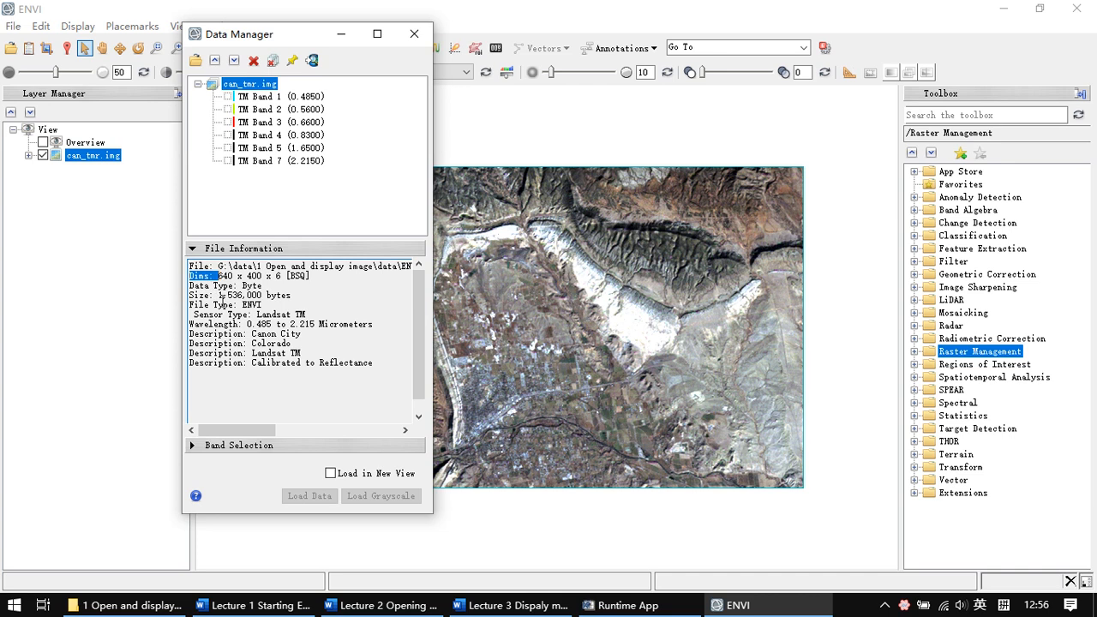
pyautogui.click(206, 288)
pyautogui.moveTo(232, 285); pyautogui.dragTo(190, 305)
pyautogui.click(230, 305)
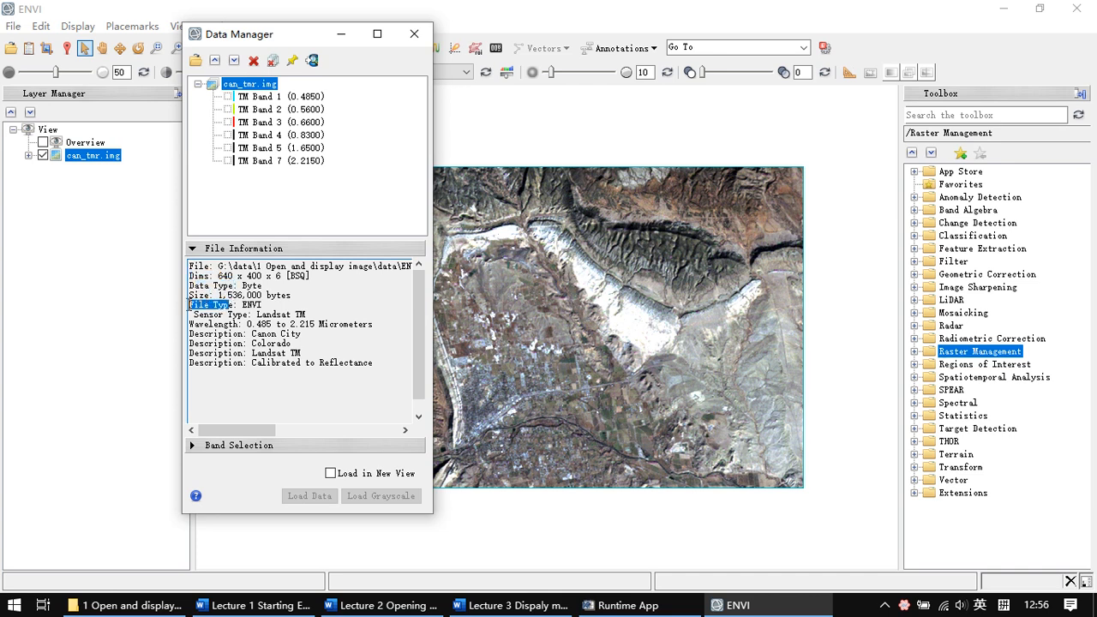
pyautogui.click(248, 314)
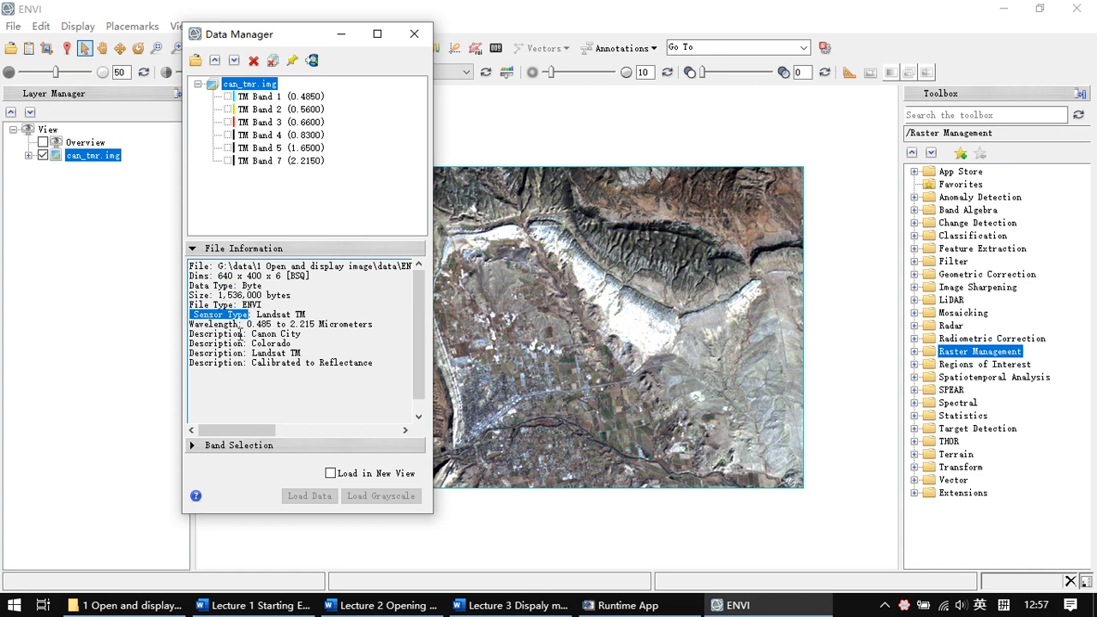
pyautogui.doubleClick(215, 324)
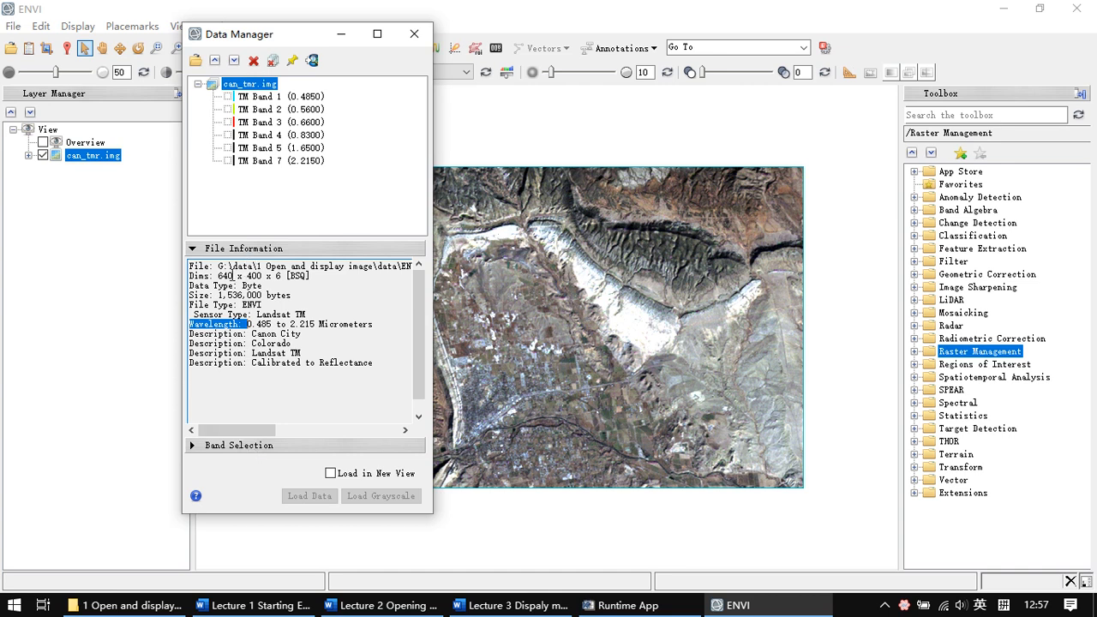
# Load can_tmr.img with TM Bands 3, 2 and 1 as red, green and blue, and hide the original can_tmr.img layer
pyautogui.click(193, 250)
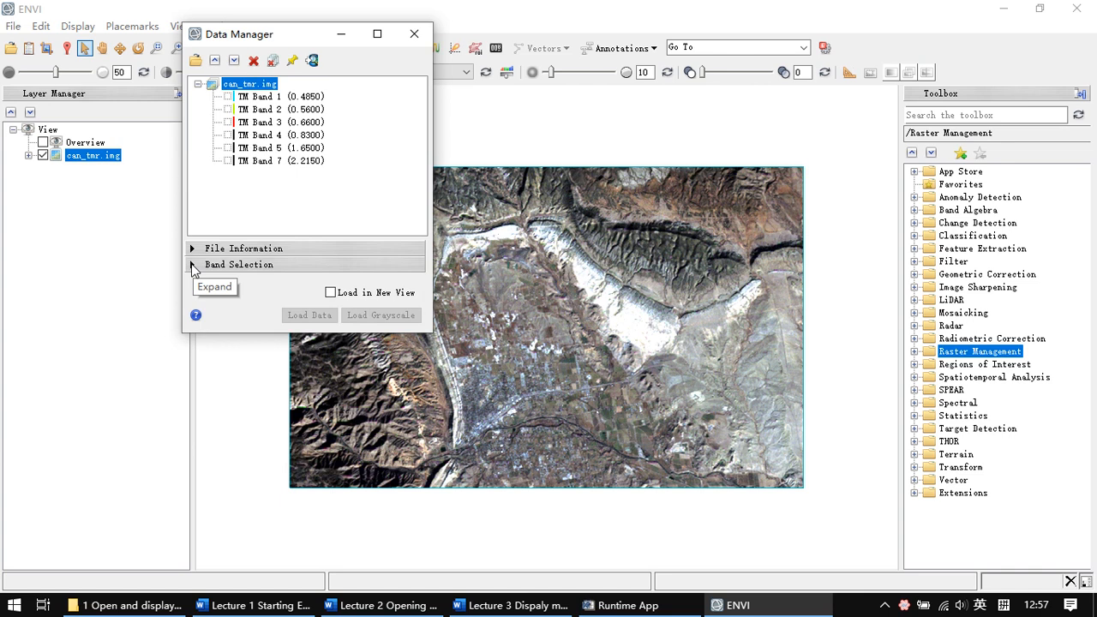
pyautogui.click(193, 265)
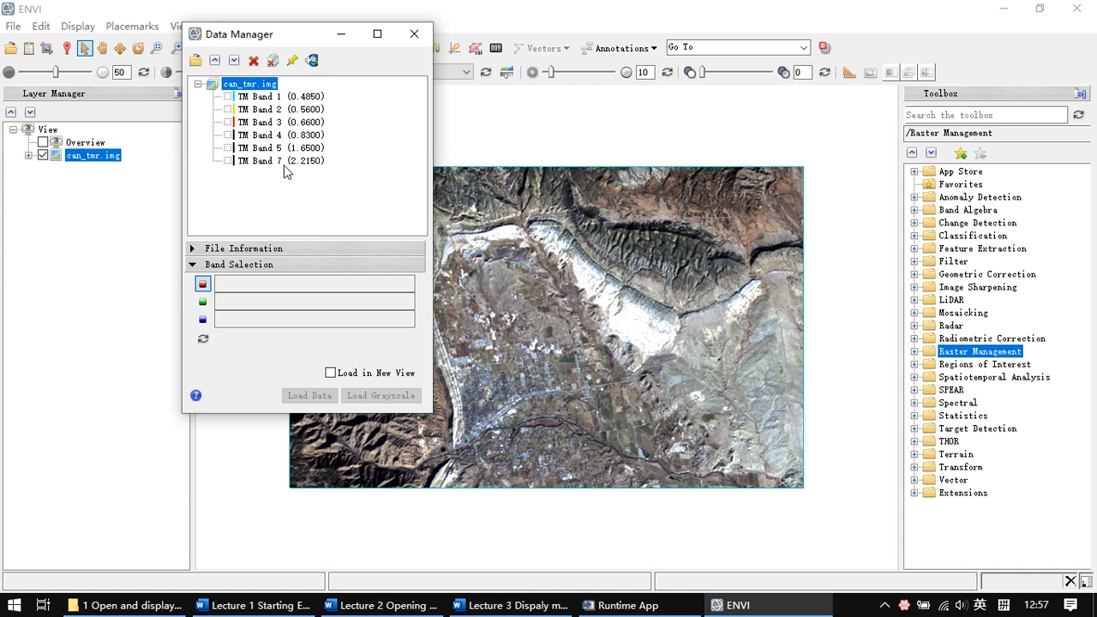
pyautogui.click(274, 122)
pyautogui.click(277, 109)
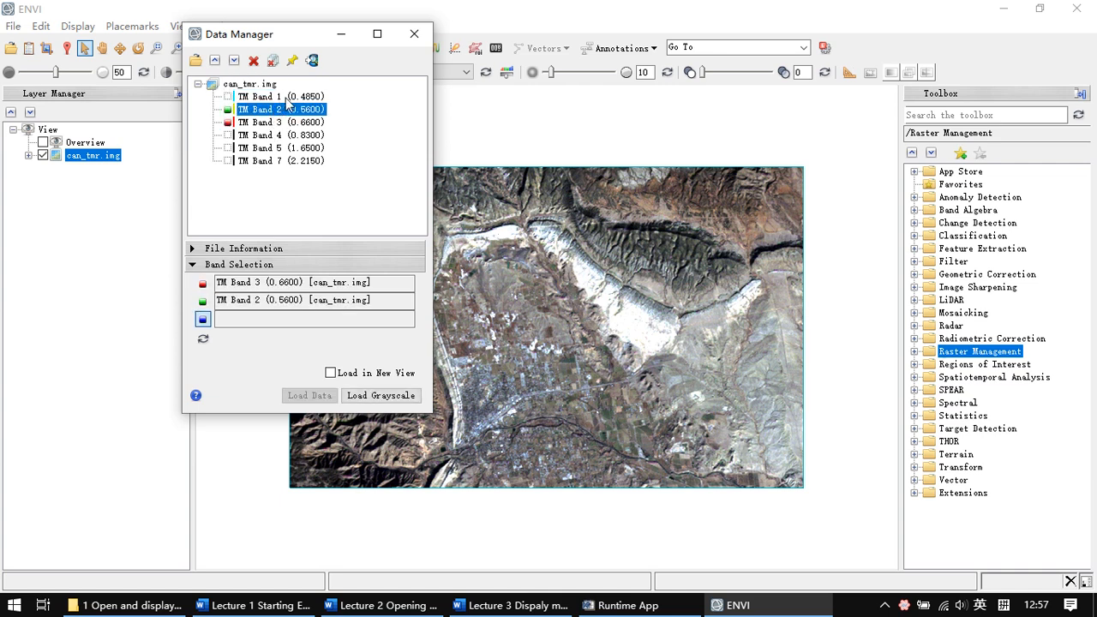
pyautogui.click(287, 97)
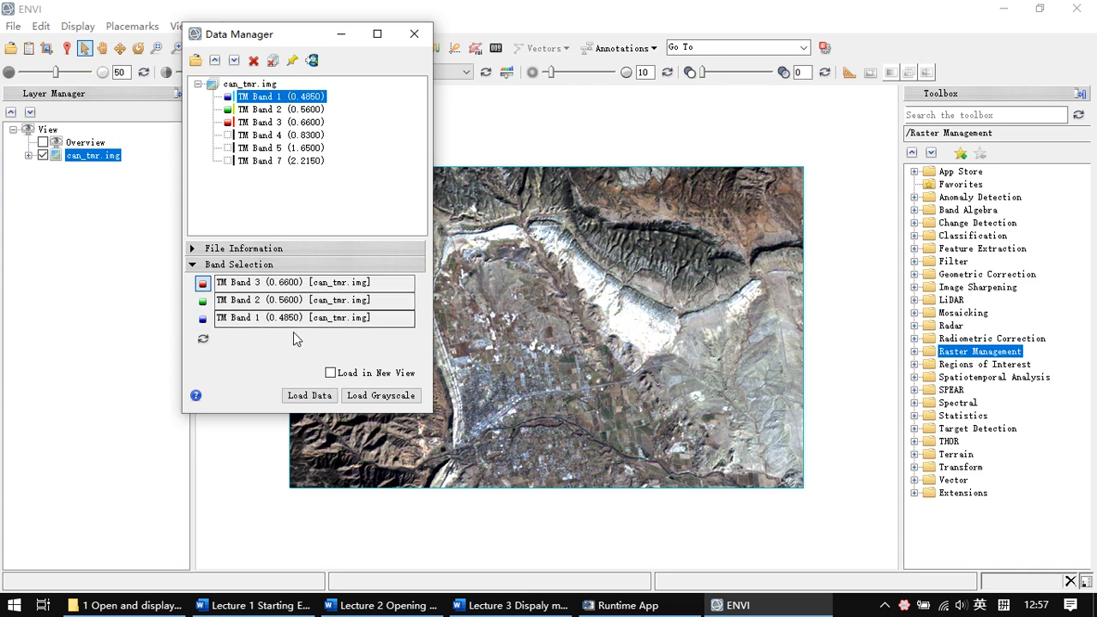
pyautogui.click(302, 401)
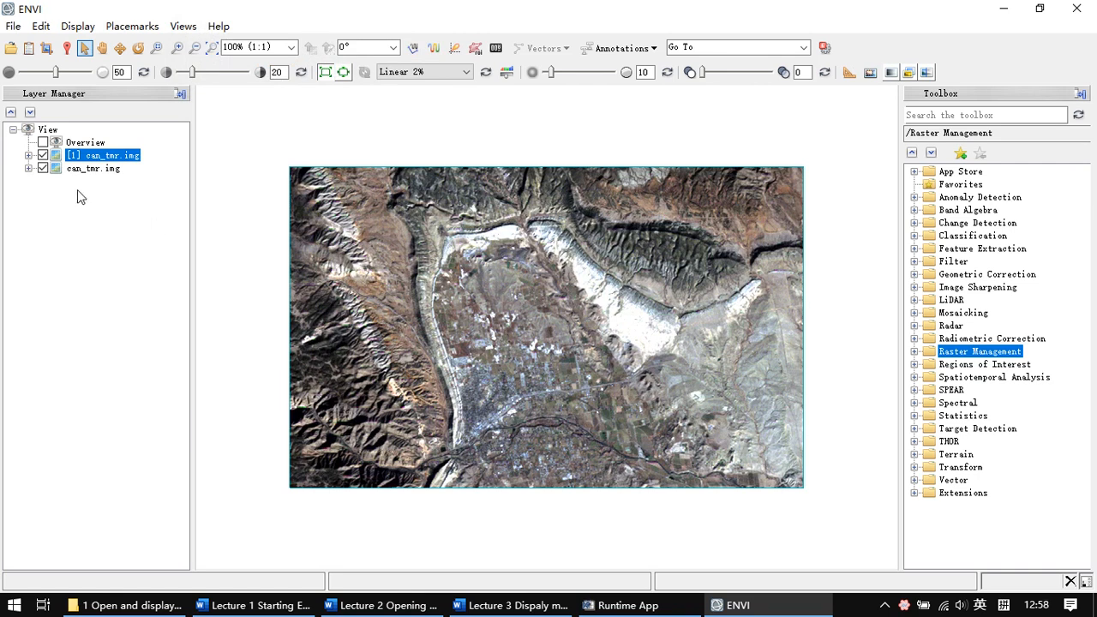
pyautogui.click(28, 155)
pyautogui.click(43, 207)
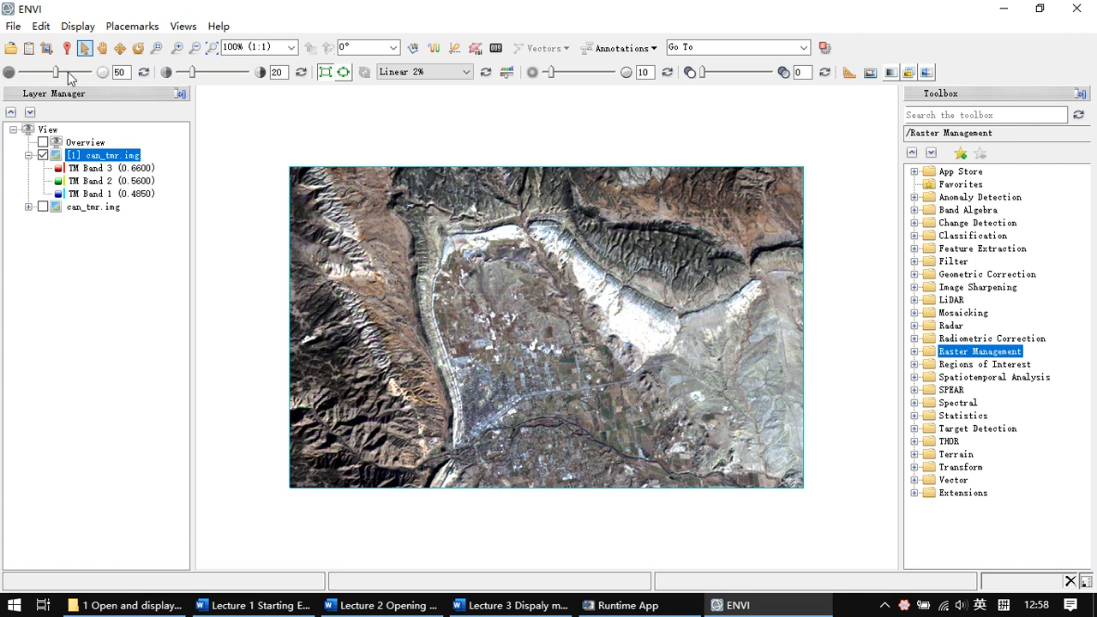
# Load can_tmr.img as another layer with TM Band 4 as red, TM Band 3 as green and TM Band 2 as blue
pyautogui.click(36, 48)
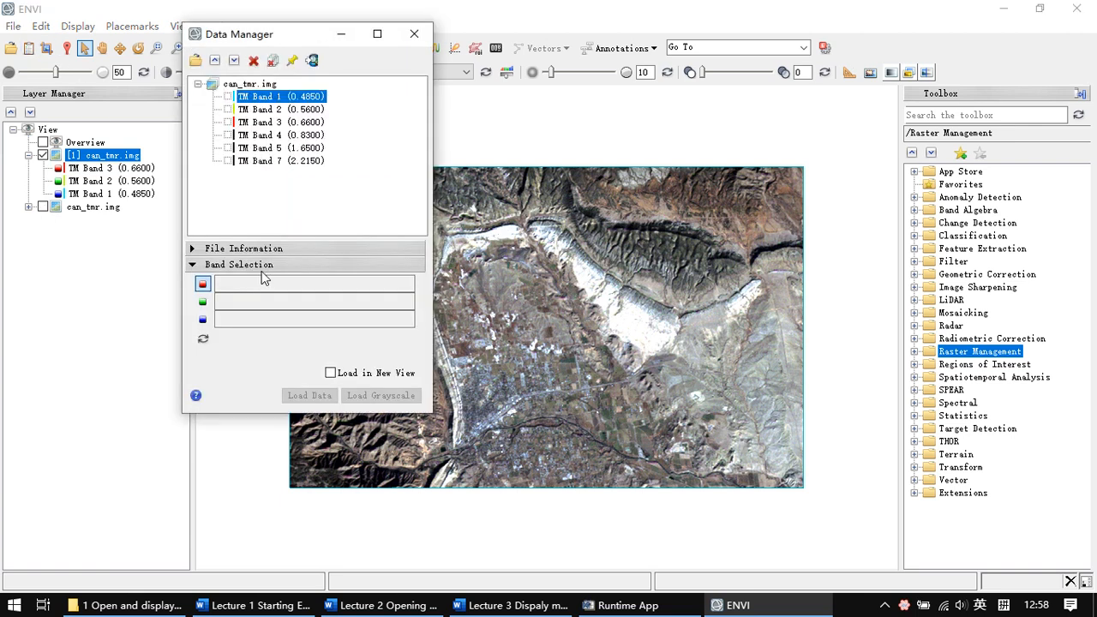
pyautogui.click(270, 135)
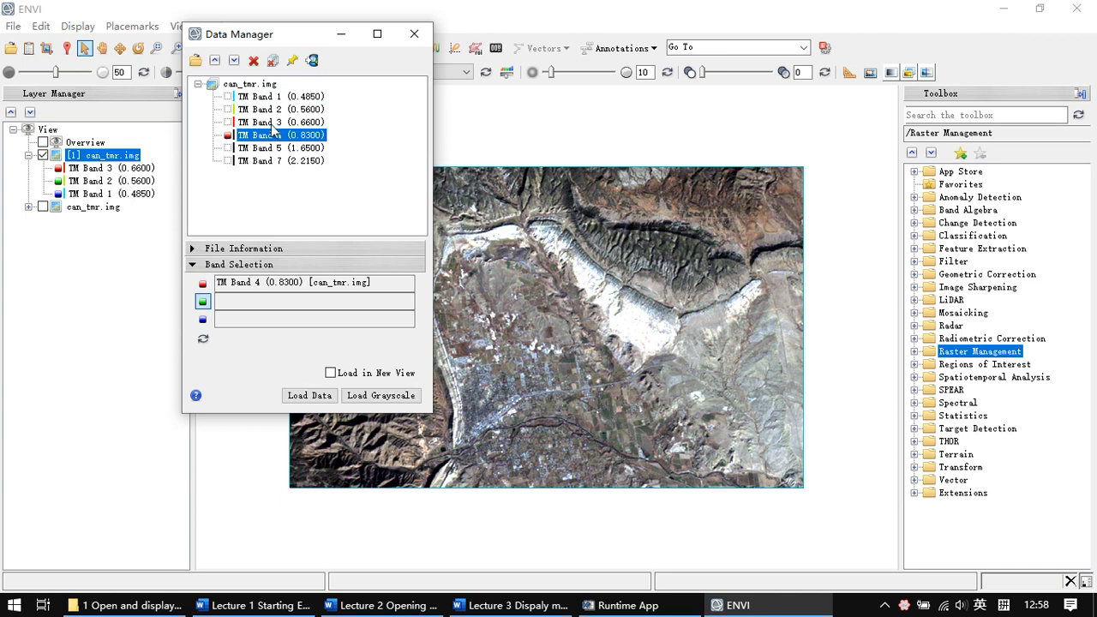
pyautogui.click(279, 121)
pyautogui.click(278, 109)
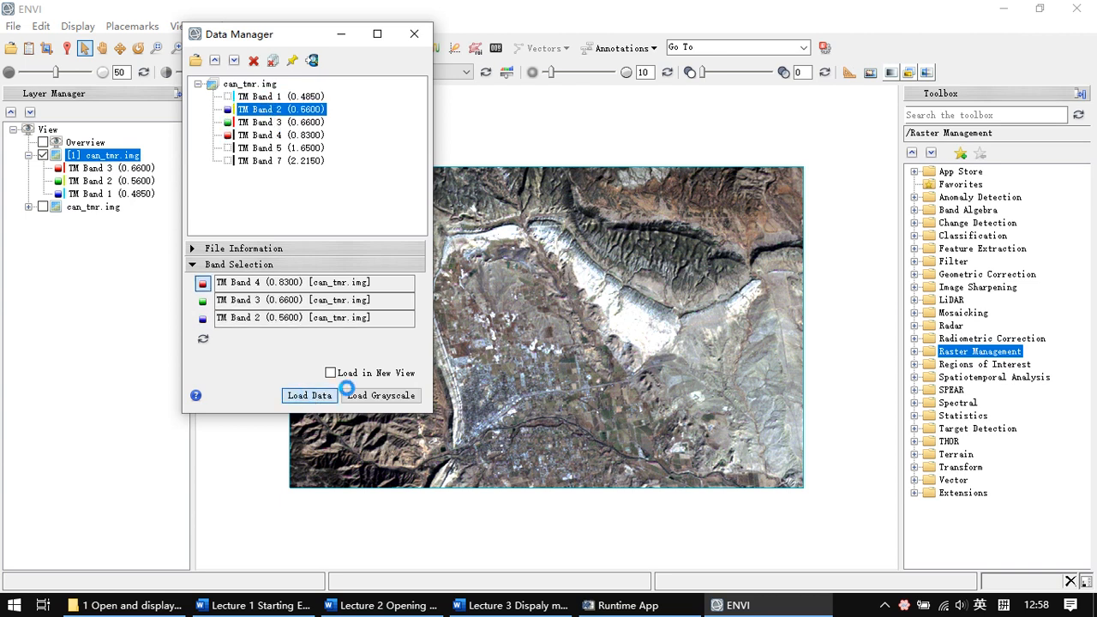
pyautogui.click(308, 397)
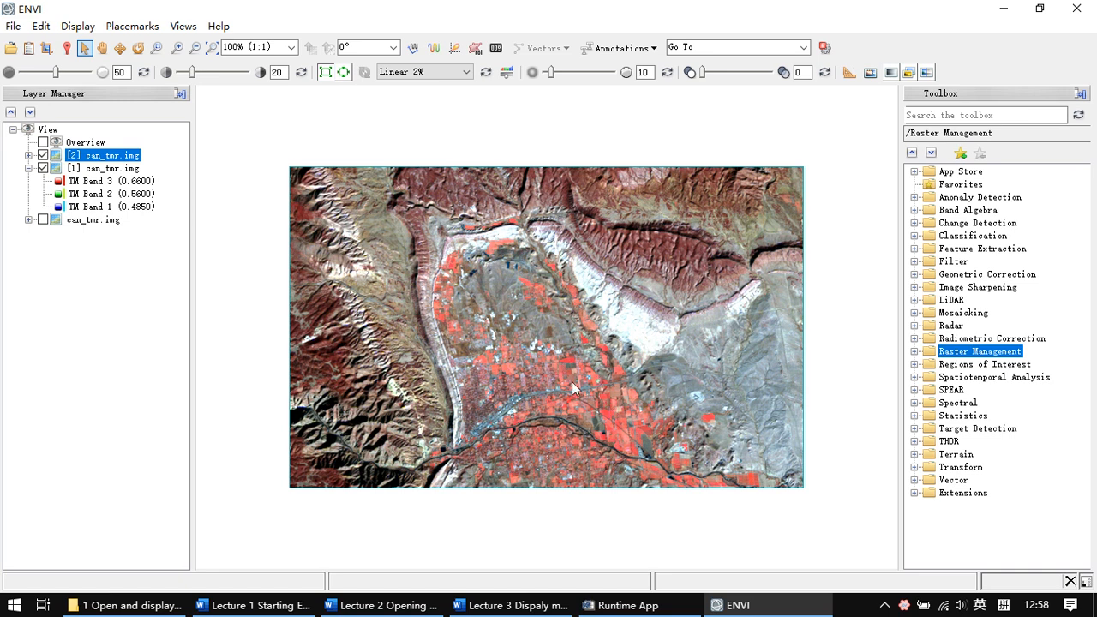
# Compare the 4-3-2 composite with the 3-2-1 composite beneath it by hiding and showing the upper layer
pyautogui.click(42, 155)
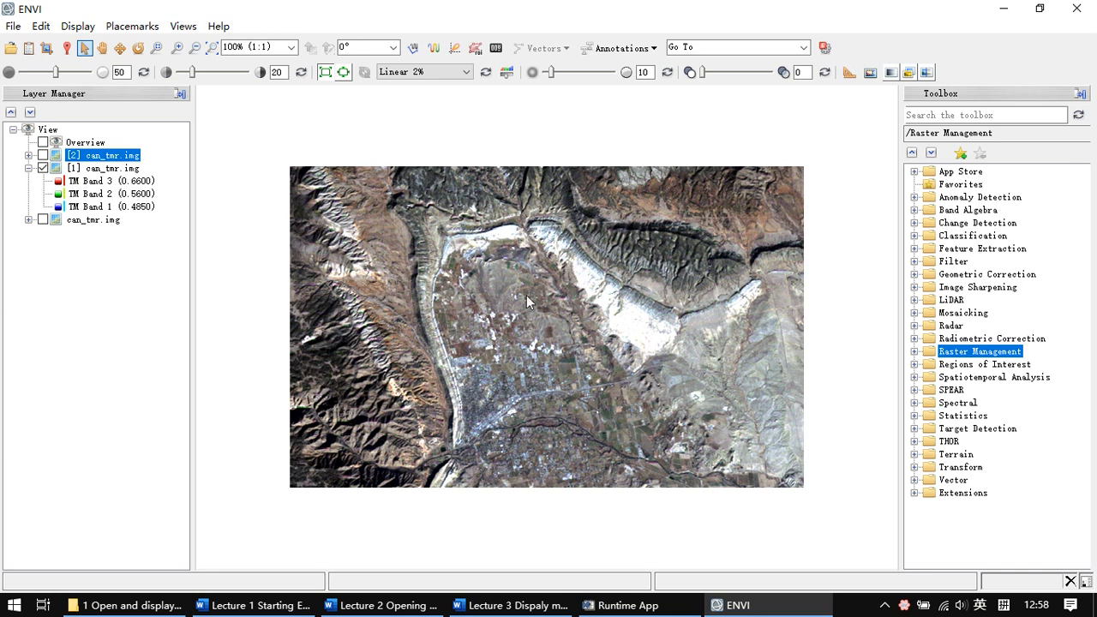
pyautogui.scroll(3, 500, 278)
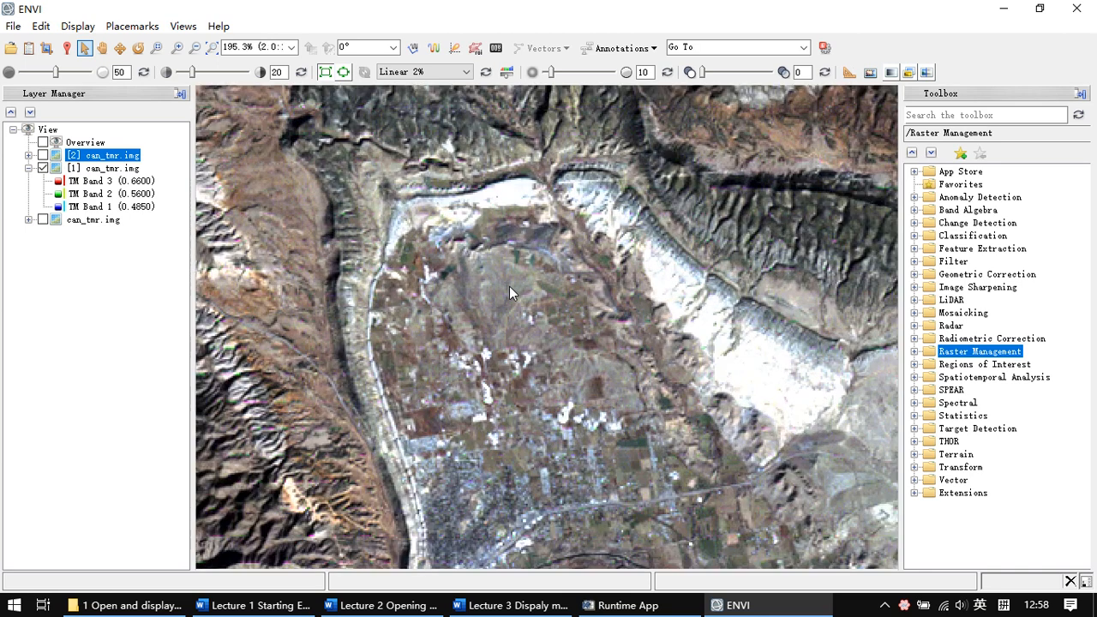
pyautogui.scroll(-1, 511, 287)
pyautogui.click(561, 273)
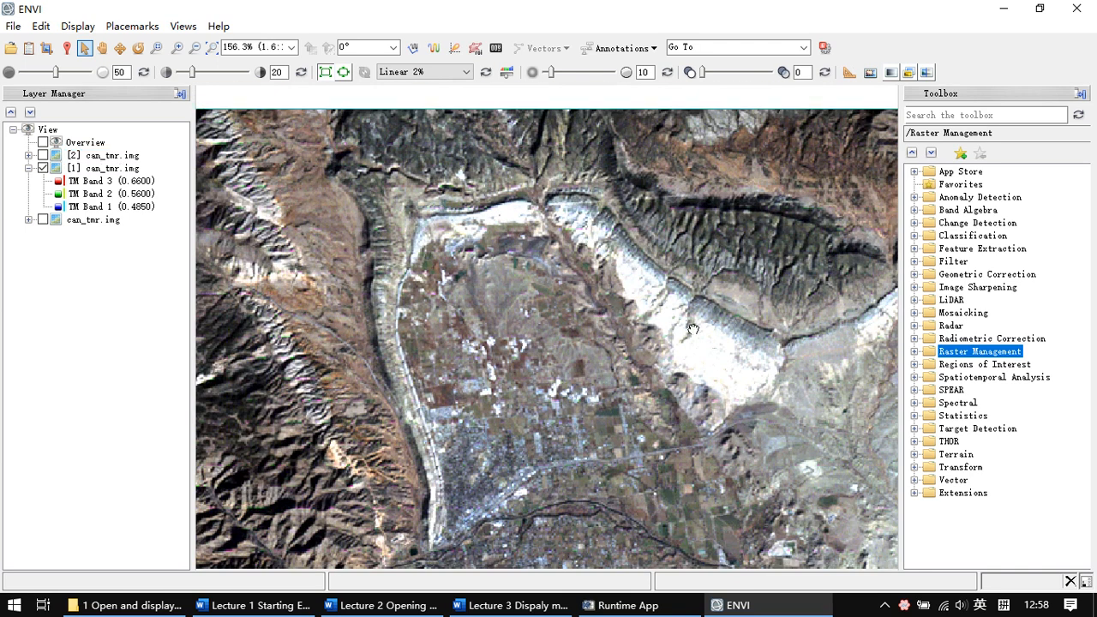
pyautogui.moveTo(707, 356); pyautogui.dragTo(642, 311)
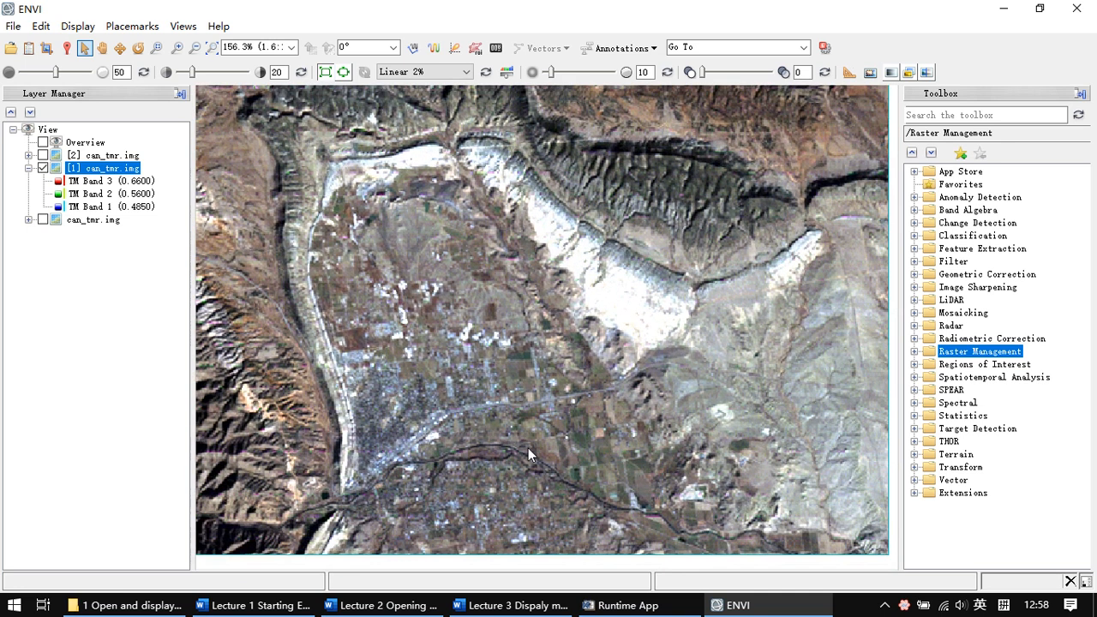
pyautogui.scroll(-2, 626, 346)
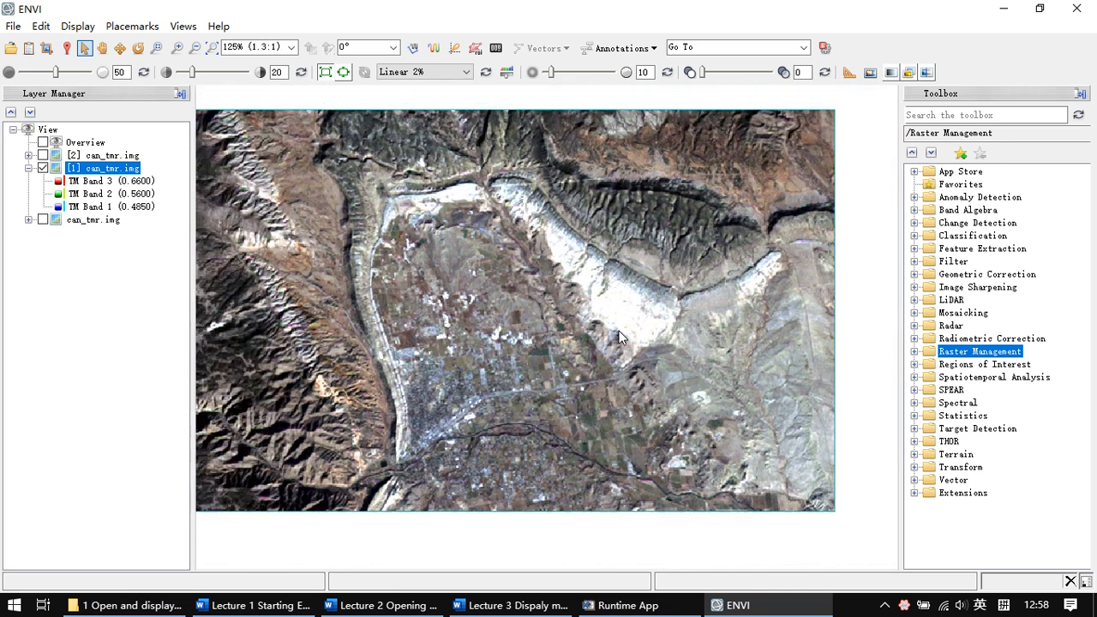
pyautogui.click(42, 155)
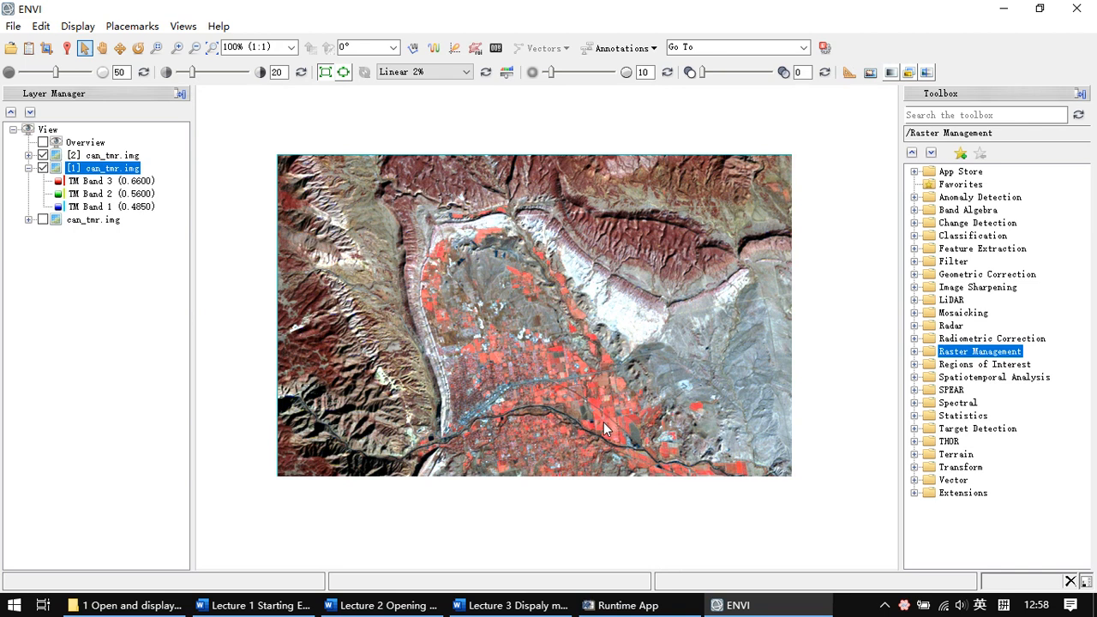
pyautogui.click(598, 333)
pyautogui.moveTo(598, 333); pyautogui.dragTo(597, 329)
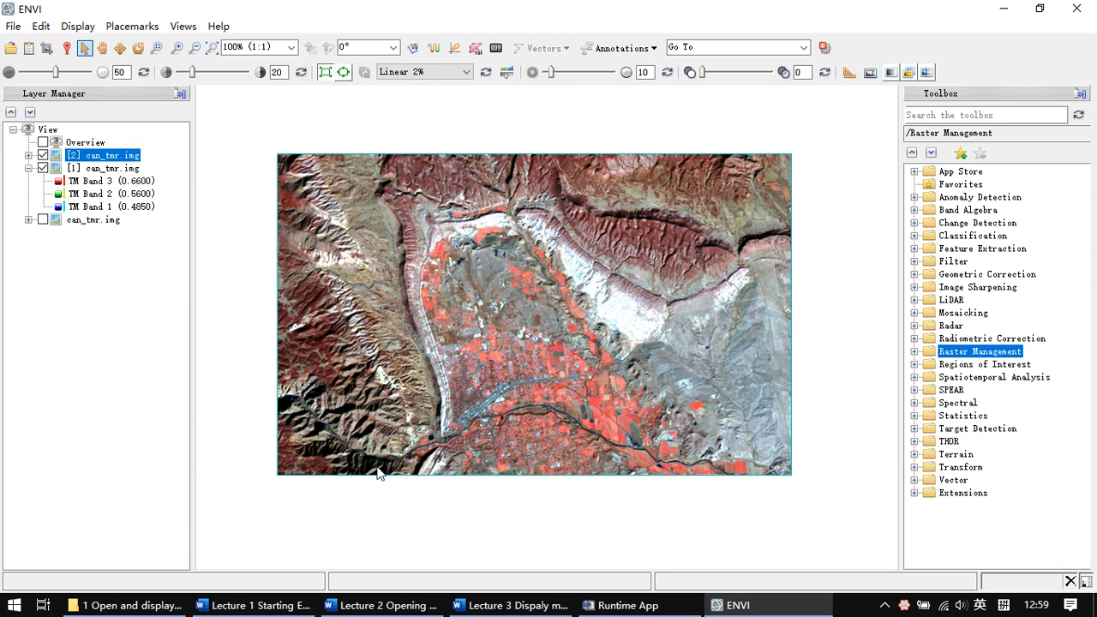
# Load only TM Band 3 (0.6600) of can_tmr.img as a single-band grayscale layer and inspect the image
pyautogui.moveTo(356, 133); pyautogui.dragTo(345, 135)
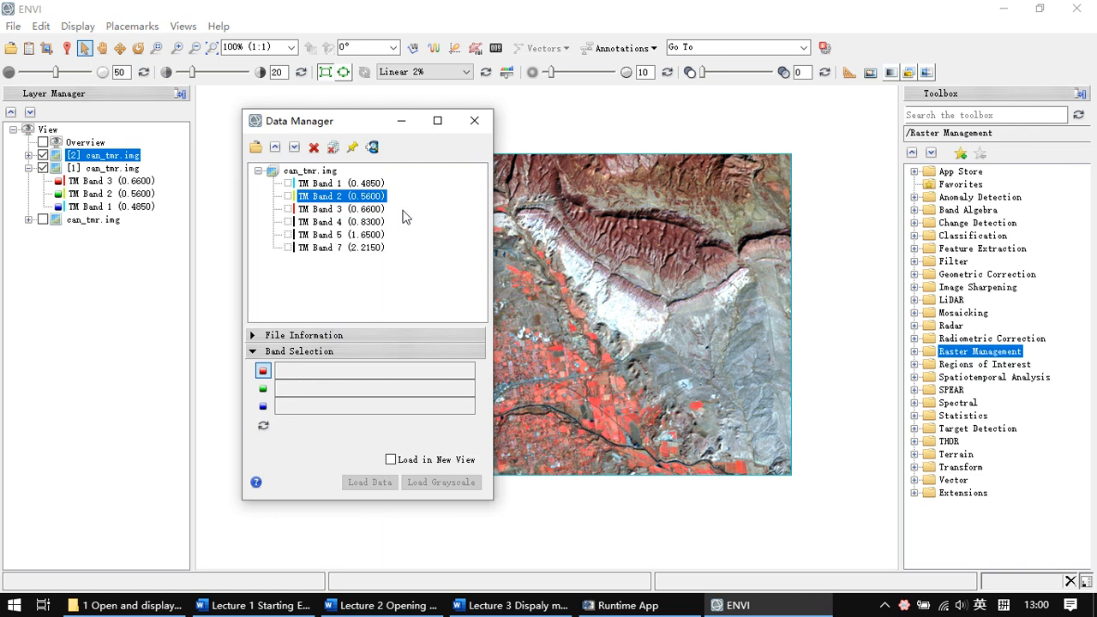
pyautogui.click(343, 212)
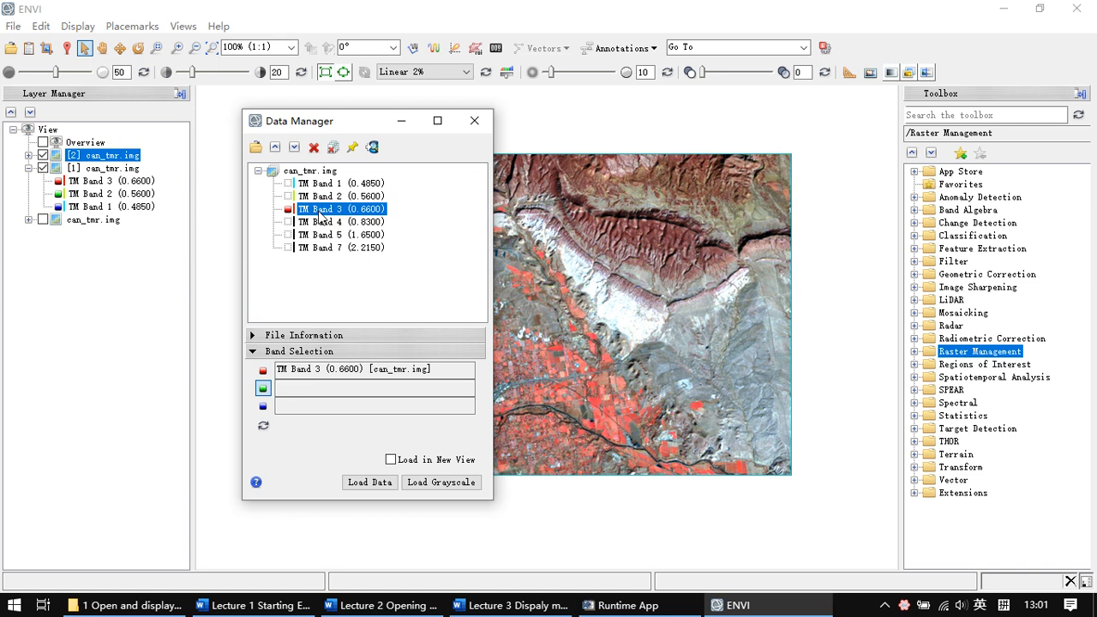
pyautogui.click(367, 487)
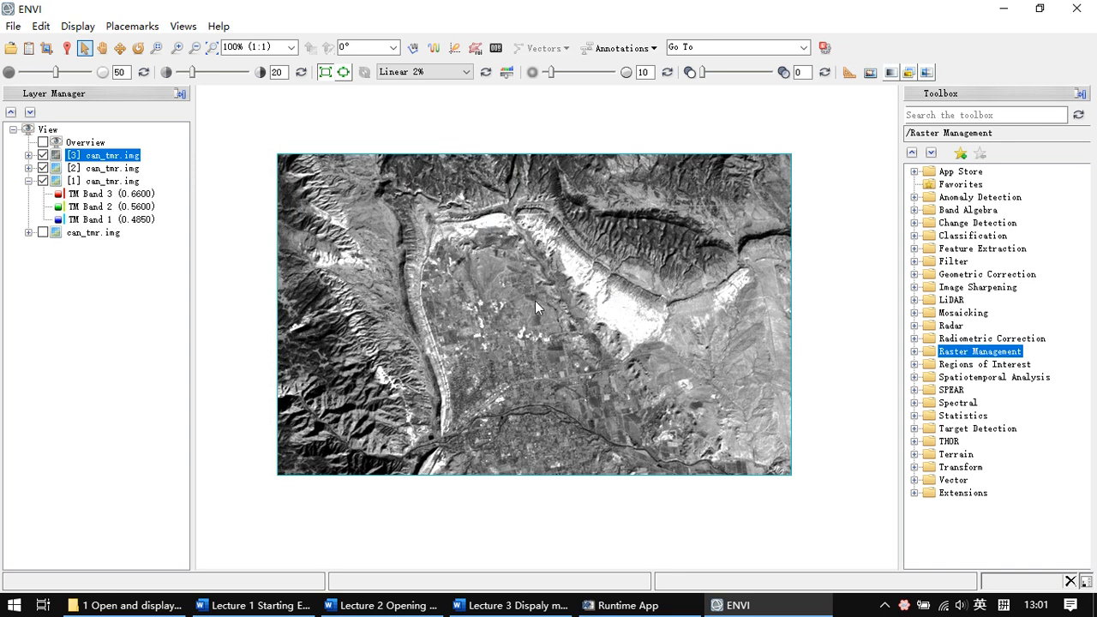
pyautogui.moveTo(536, 292); pyautogui.dragTo(622, 277)
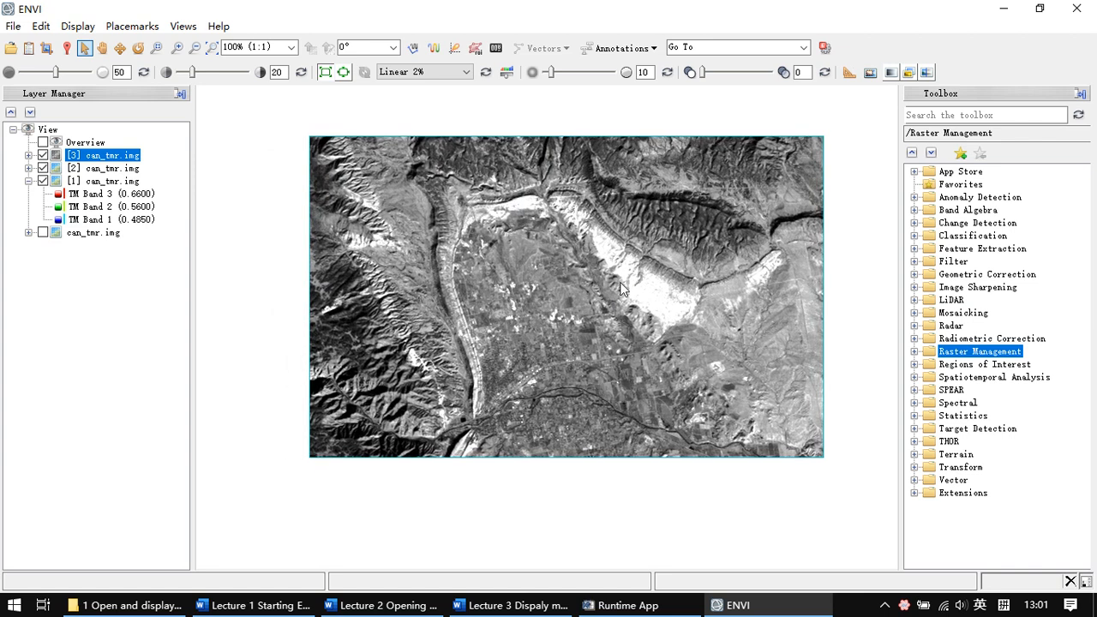
pyautogui.scroll(1, 634, 305)
pyautogui.scroll(2, 666, 298)
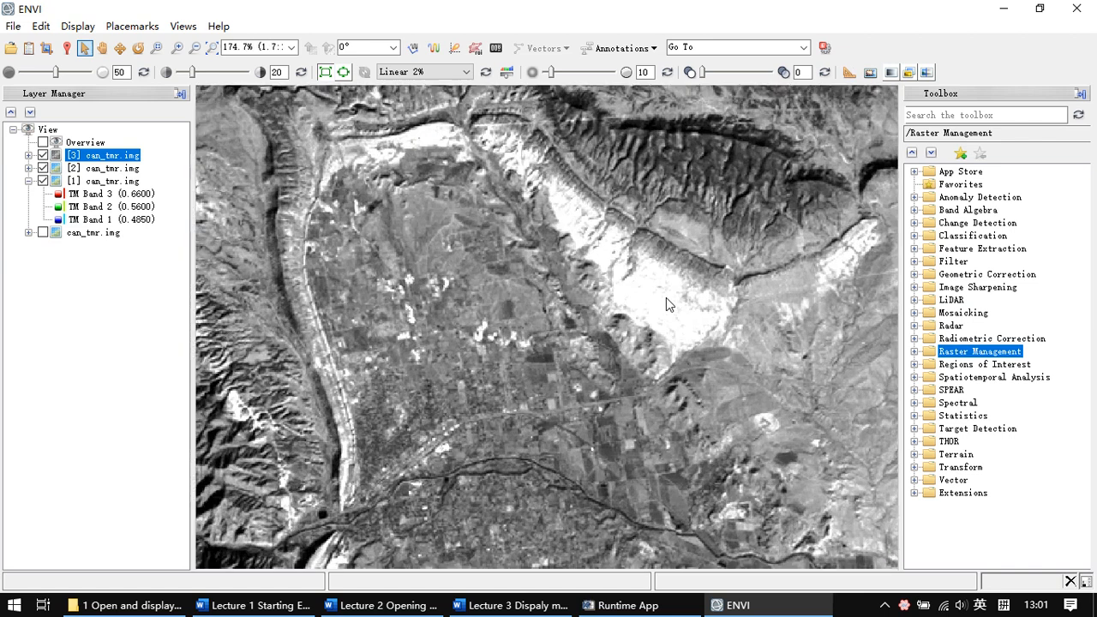
pyautogui.scroll(-4, 673, 306)
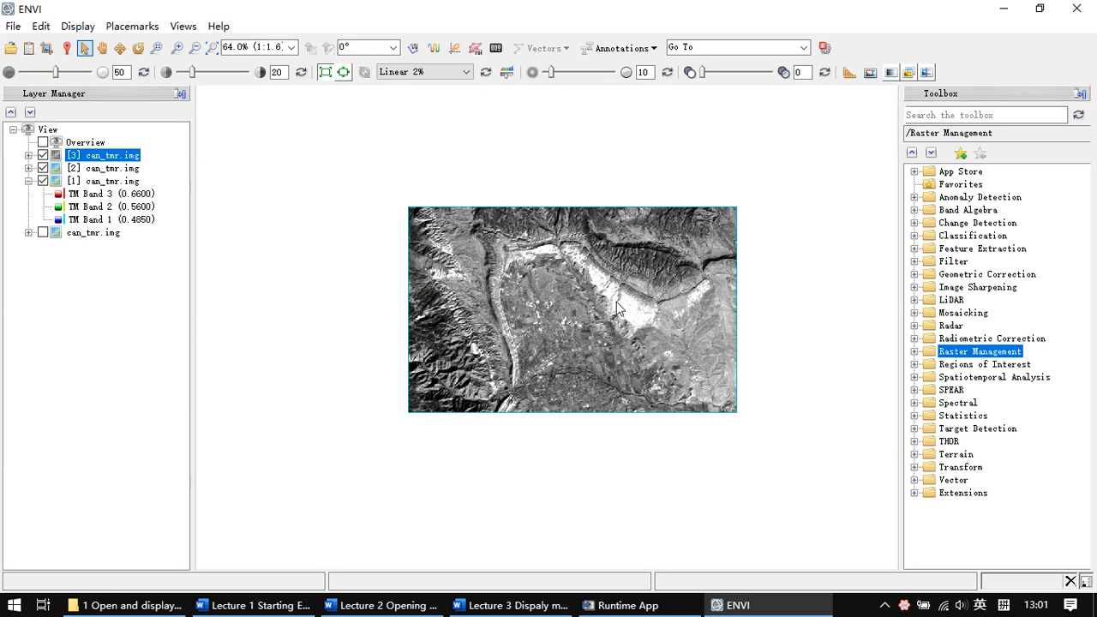
pyautogui.scroll(2, 622, 296)
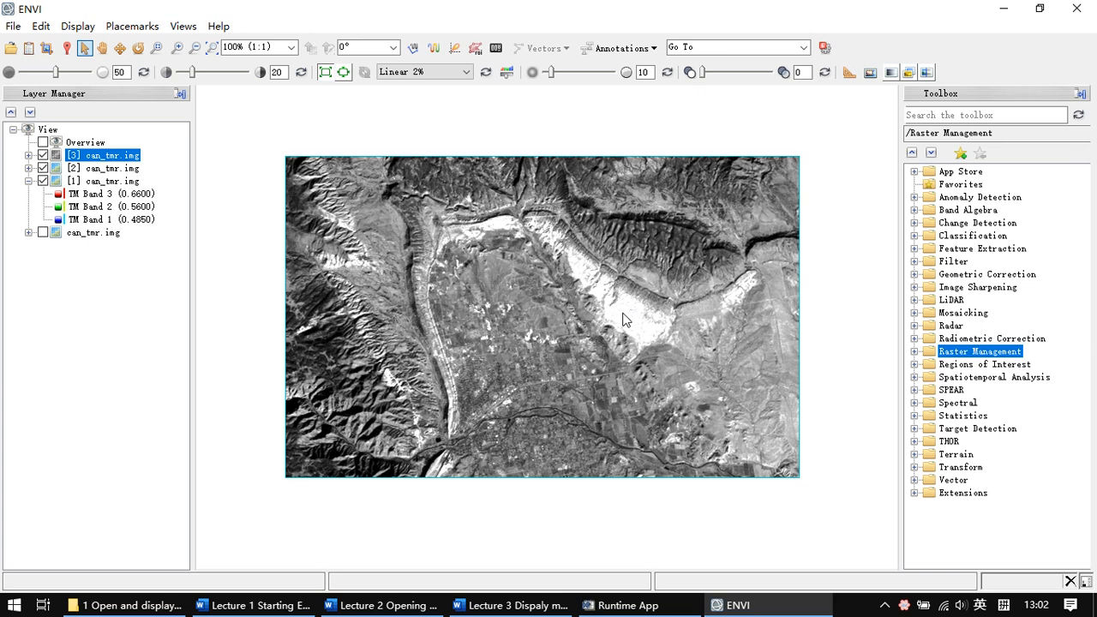
# Hide the three upper can_tmr.img layers and check the grayscale TM Band 3 layer by showing and hiding it repeatedly
pyautogui.click(44, 157)
pyautogui.click(44, 168)
pyautogui.click(44, 181)
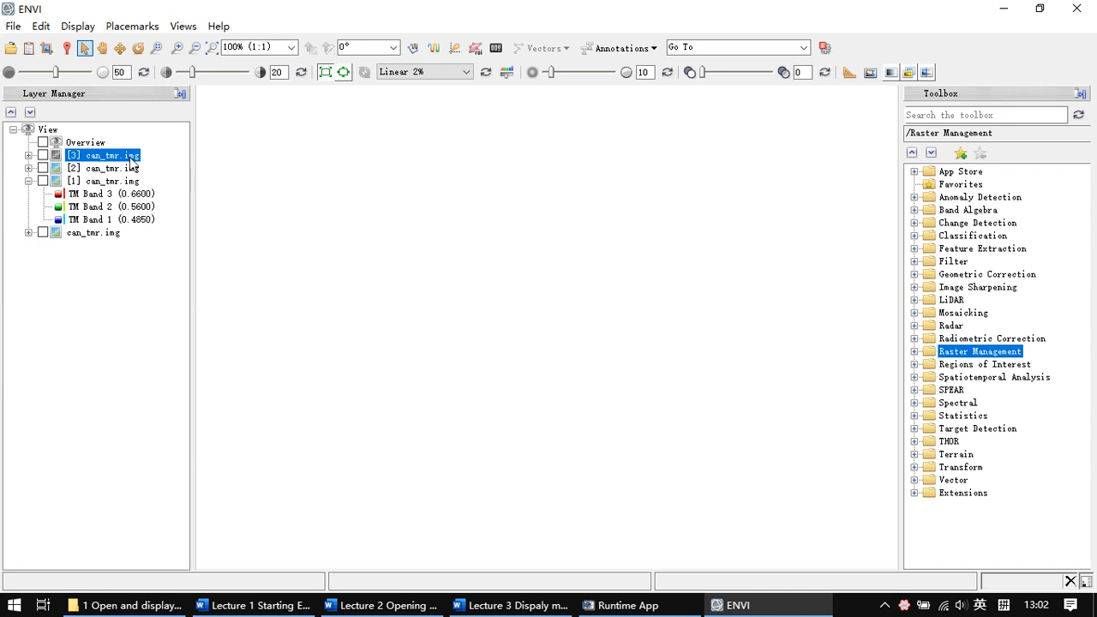
pyautogui.click(43, 155)
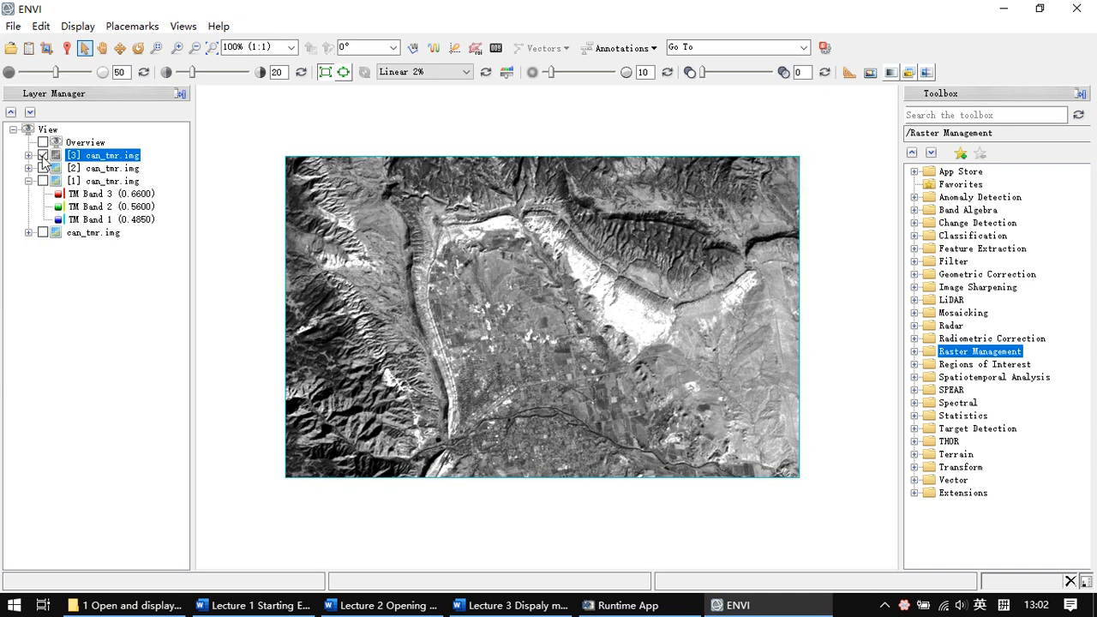
pyautogui.click(43, 155)
pyautogui.click(42, 155)
pyautogui.click(43, 155)
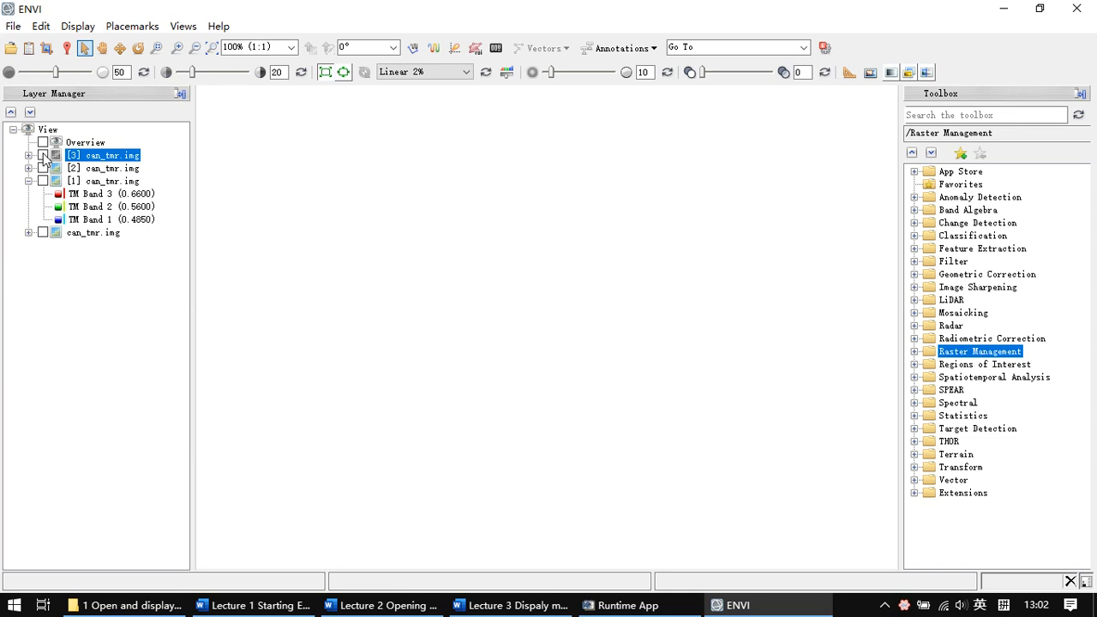
pyautogui.click(43, 155)
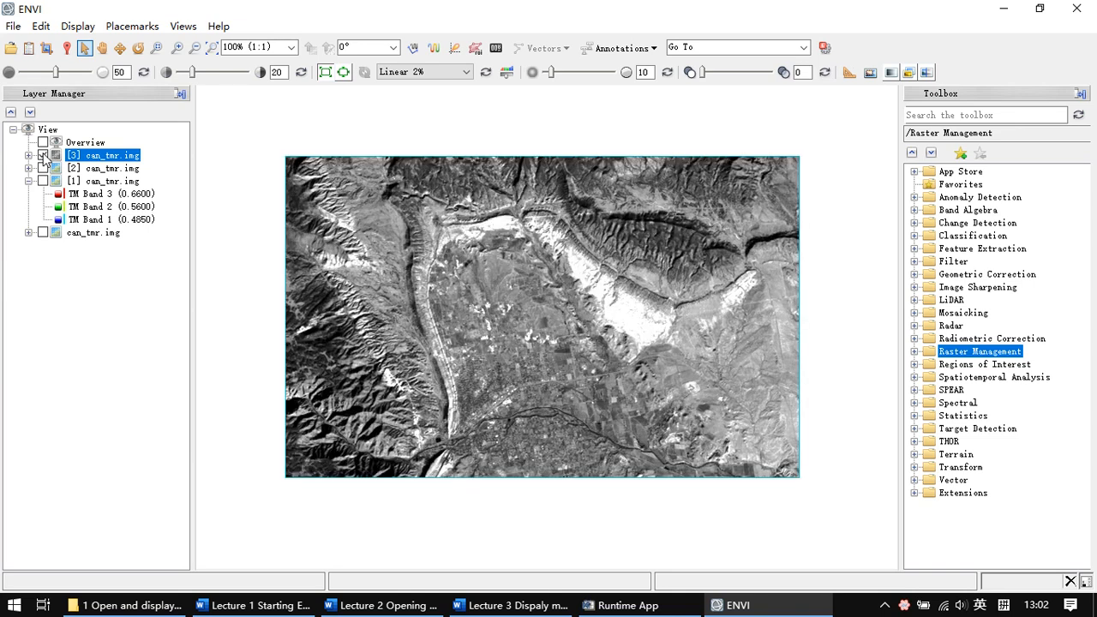
pyautogui.click(43, 155)
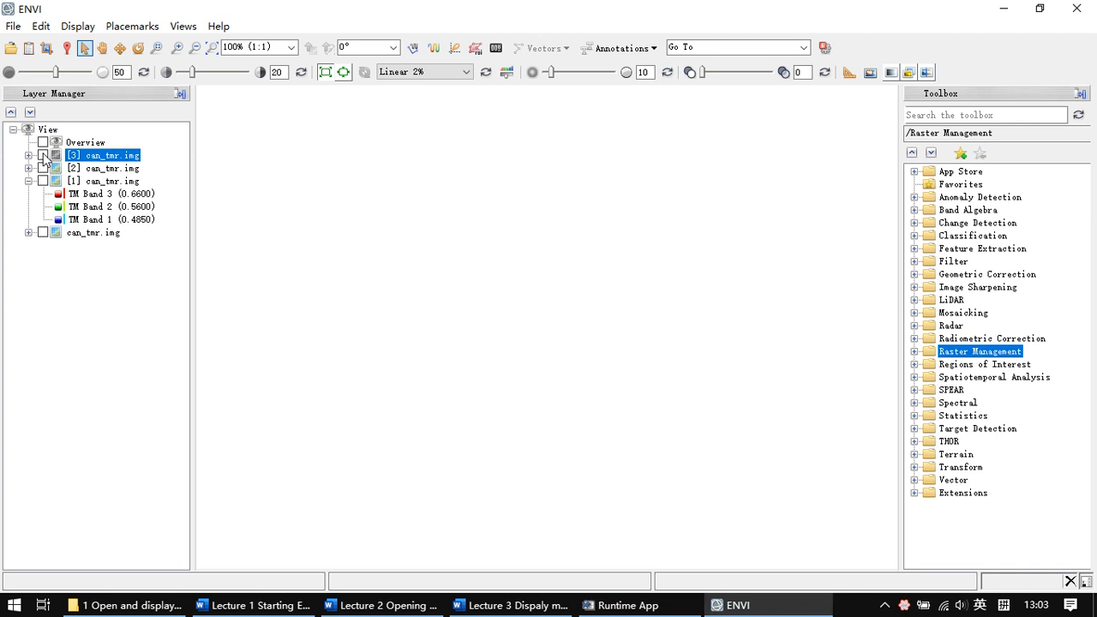
# Show the grayscale and 3-2-1 composite layers, and move the 3-2-1 composite to the top of the layer order
pyautogui.click(43, 155)
pyautogui.click(42, 181)
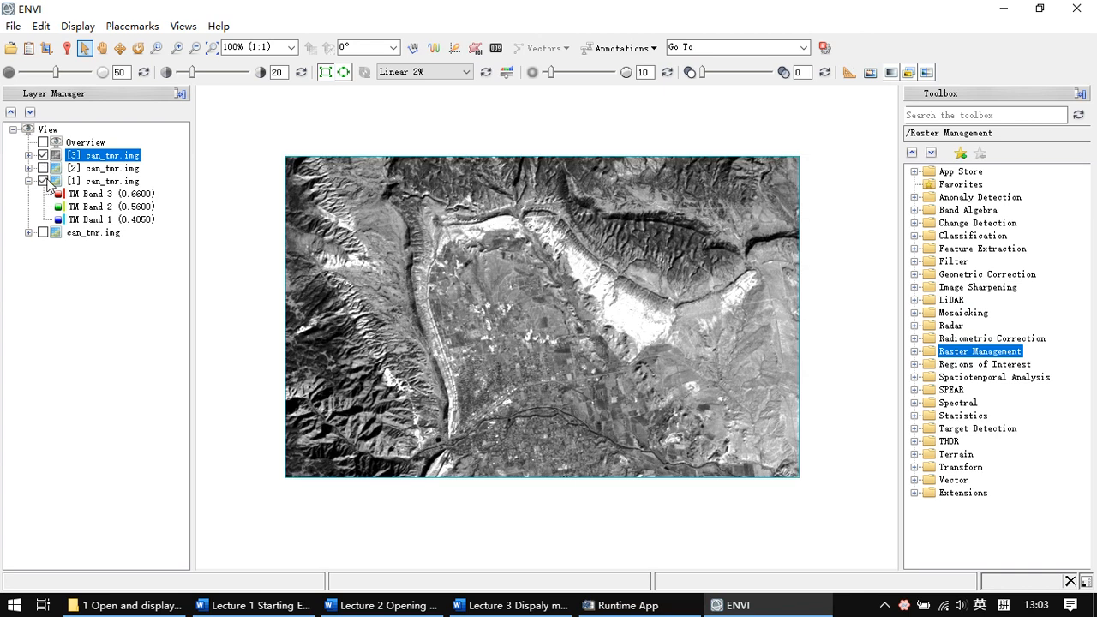
pyautogui.click(90, 182)
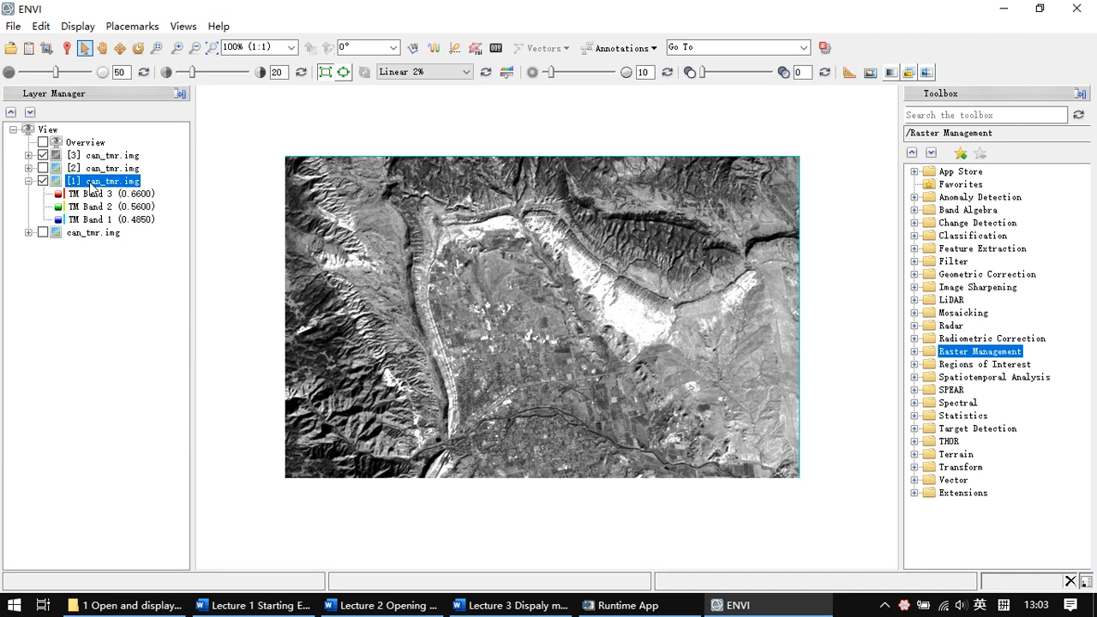
pyautogui.moveTo(91, 187); pyautogui.dragTo(99, 160)
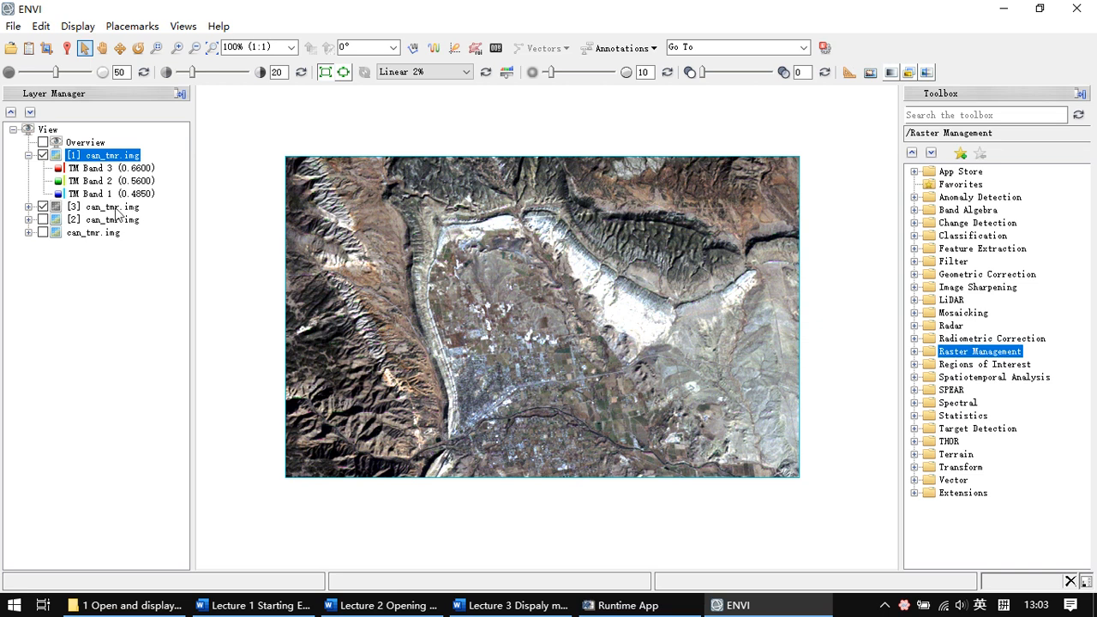
# Show the 4-3-2 composite, move it to the top of the layer order, and leave all can_tmr.img layers visible
pyautogui.click(43, 219)
pyautogui.moveTo(94, 219); pyautogui.dragTo(115, 161)
pyautogui.click(41, 156)
pyautogui.click(41, 156)
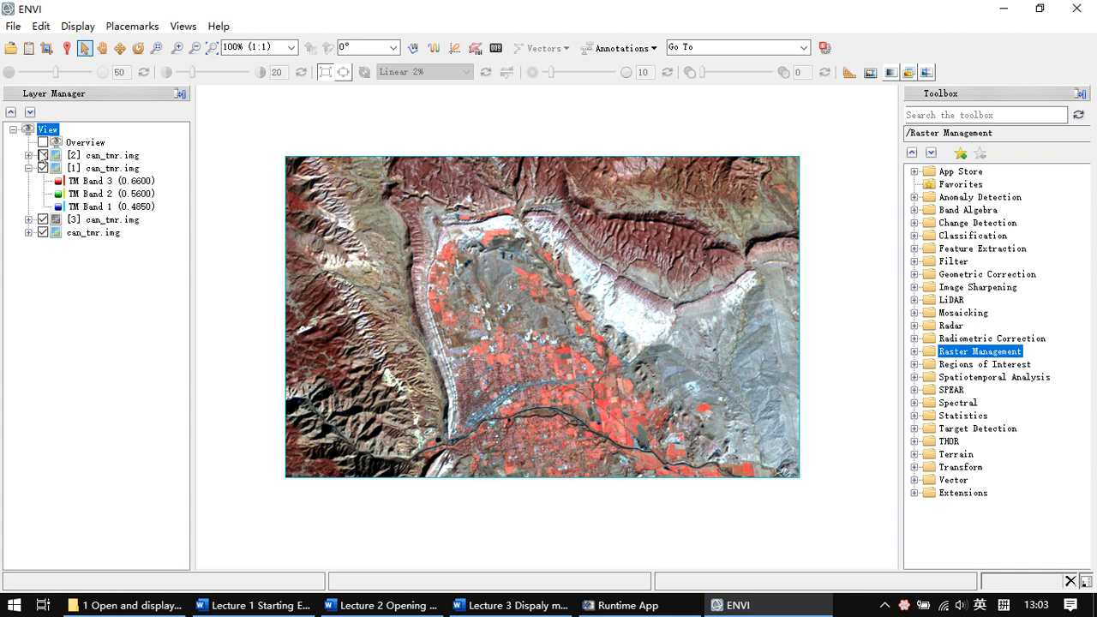
# Turn on the overview and zoom in to about 477% on the pale slopes in the eastern part of the image
pyautogui.click(43, 144)
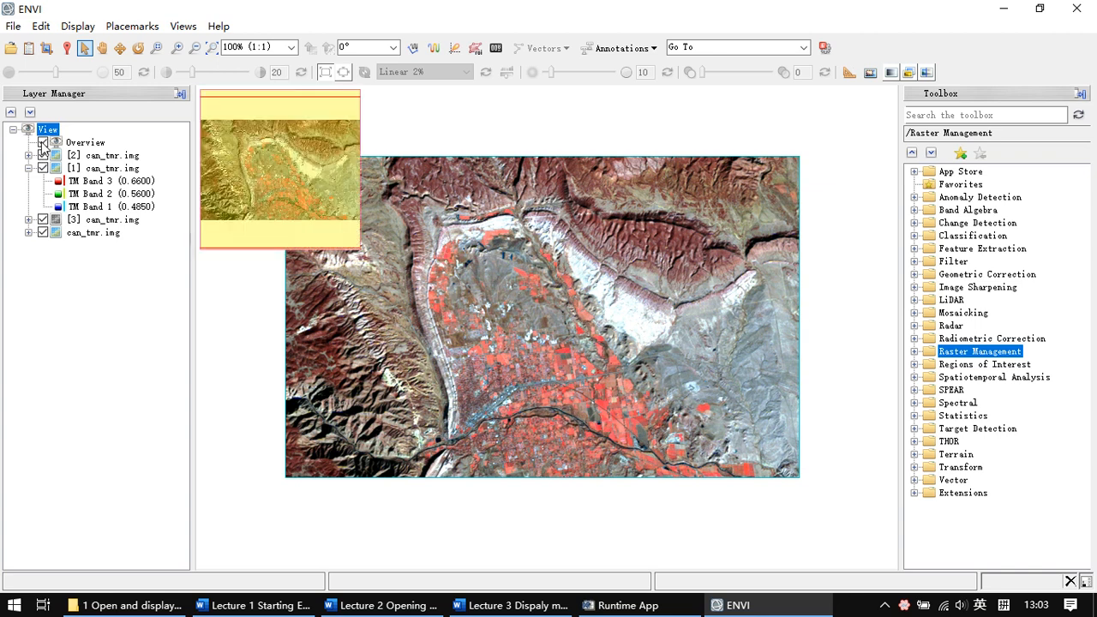
pyautogui.moveTo(525, 281); pyautogui.dragTo(578, 291)
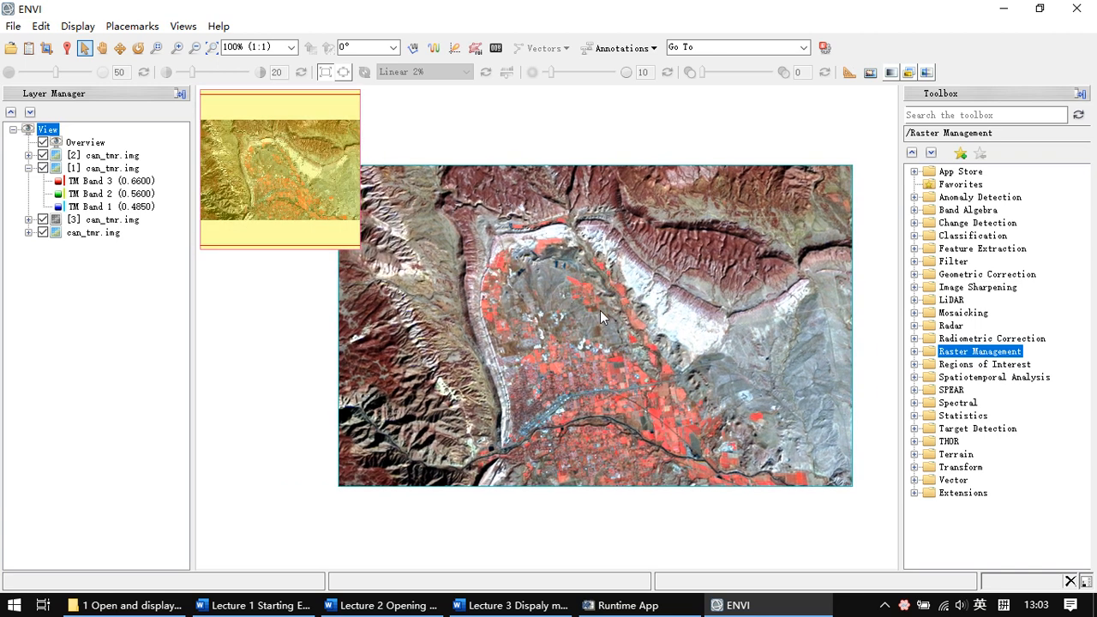
pyautogui.scroll(4, 606, 314)
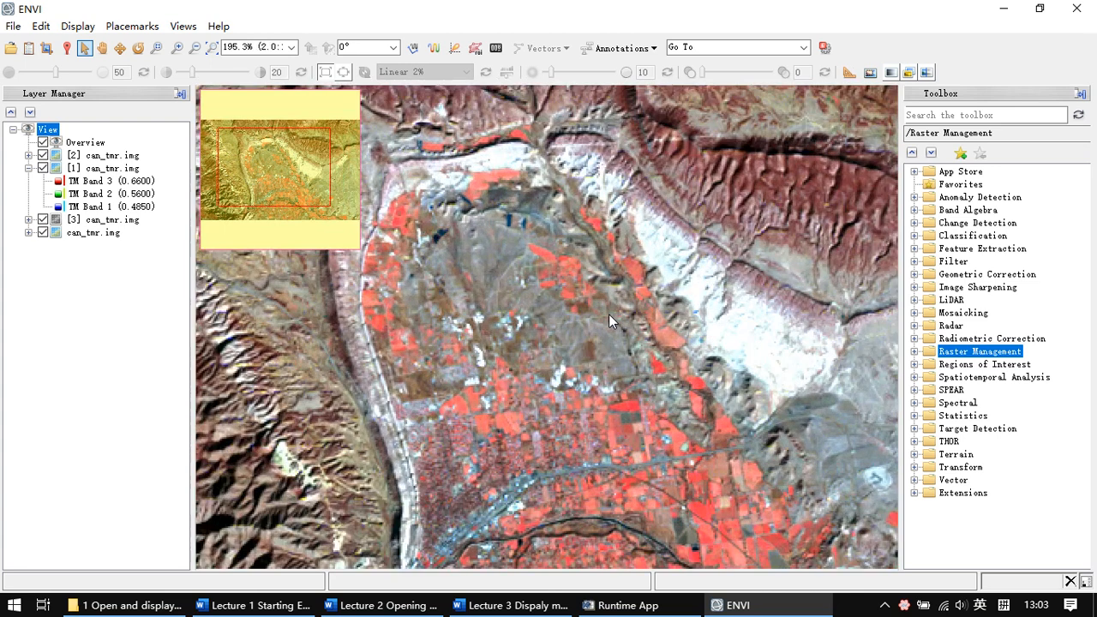
pyautogui.moveTo(642, 303); pyautogui.dragTo(519, 283)
pyautogui.scroll(1, 573, 288)
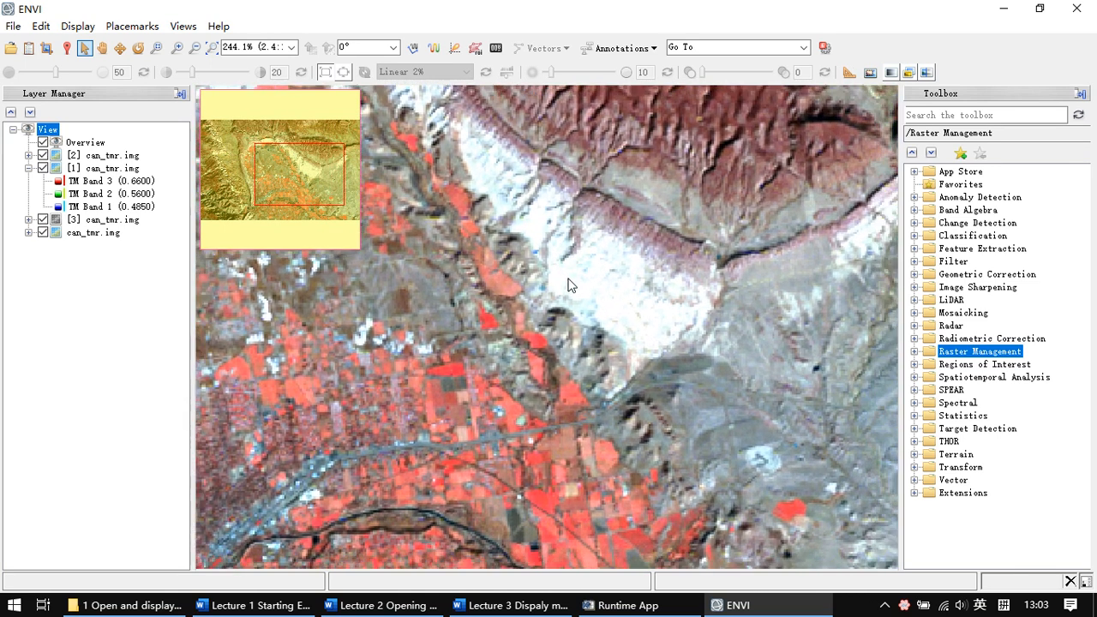
pyautogui.moveTo(597, 294); pyautogui.dragTo(544, 275)
pyautogui.moveTo(680, 242); pyautogui.dragTo(471, 237)
pyautogui.scroll(2, 556, 270)
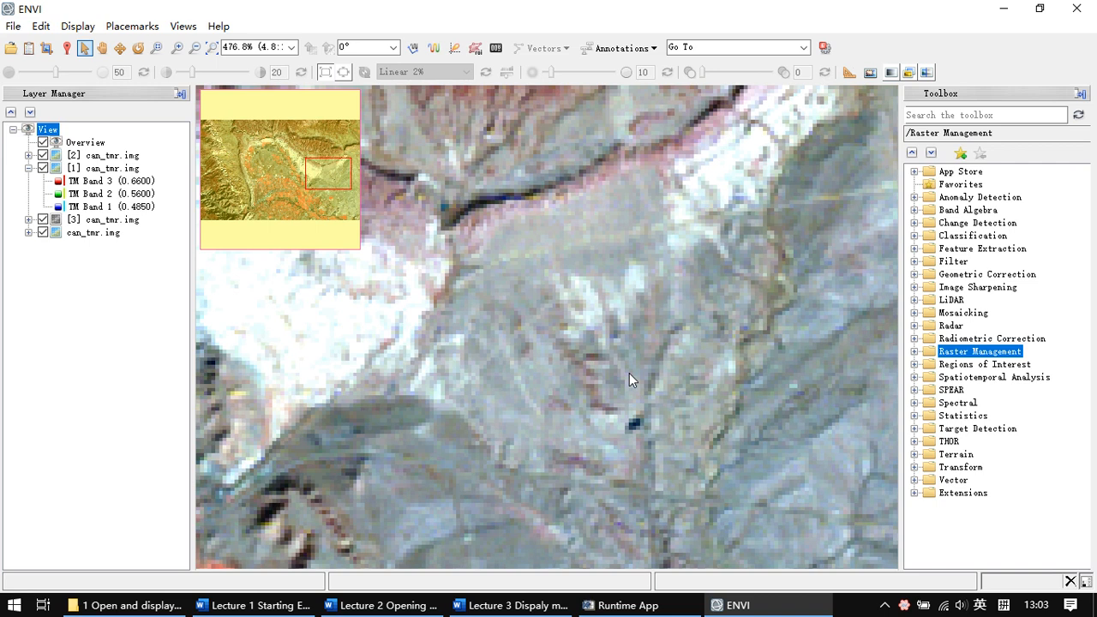
# Collapse and re-expand the whole layer tree, and open the metadata of the 4-3-2 composite layer to read its raster information
pyautogui.click(12, 114)
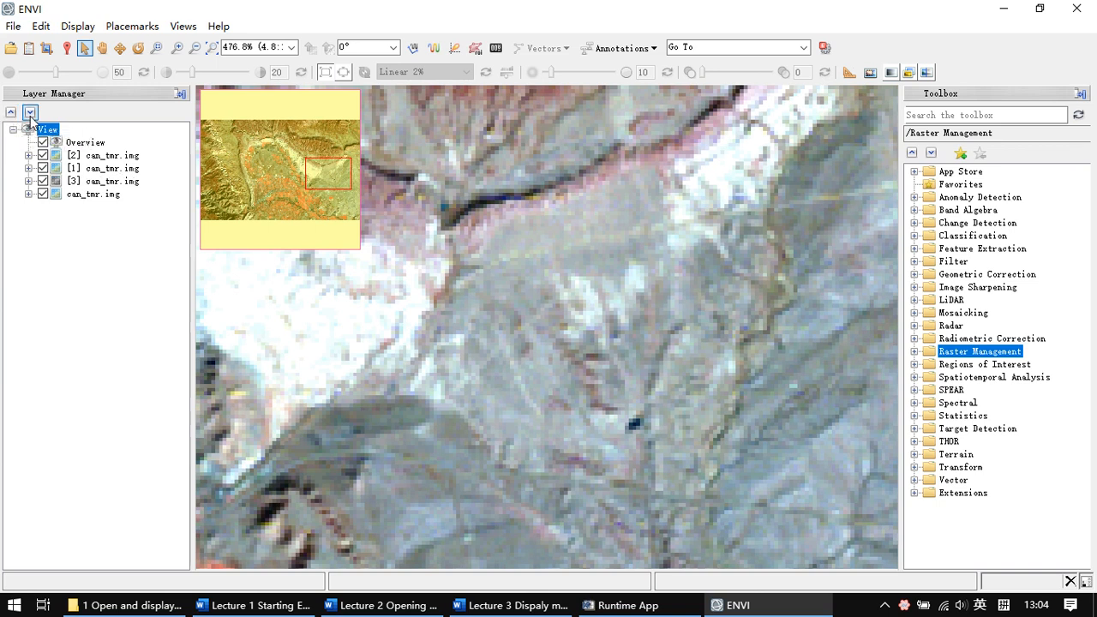
pyautogui.click(30, 112)
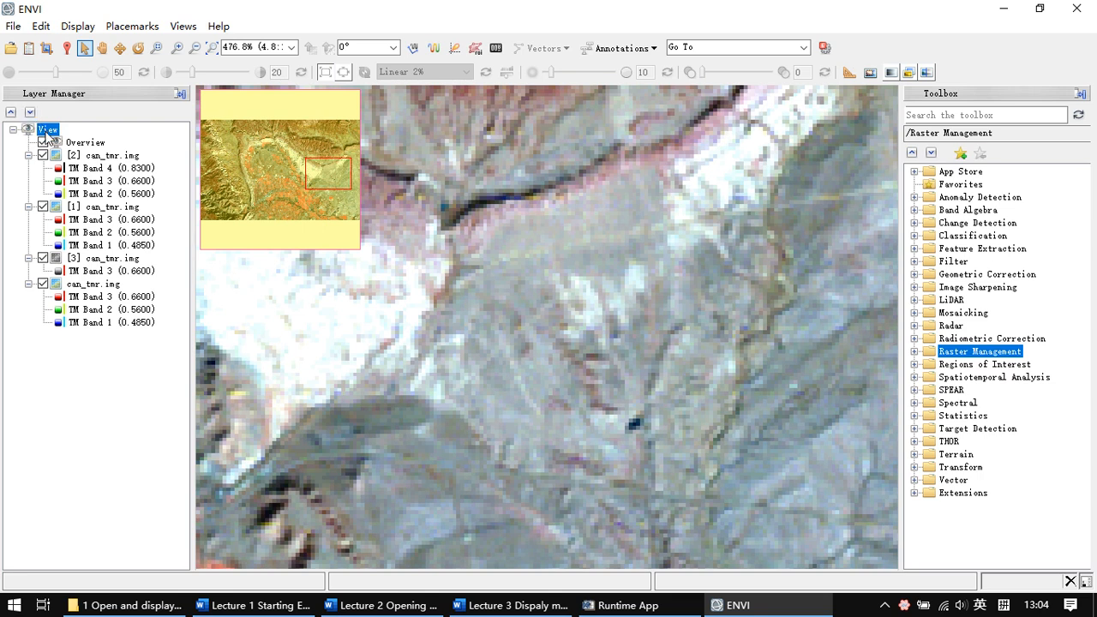
pyautogui.click(110, 159)
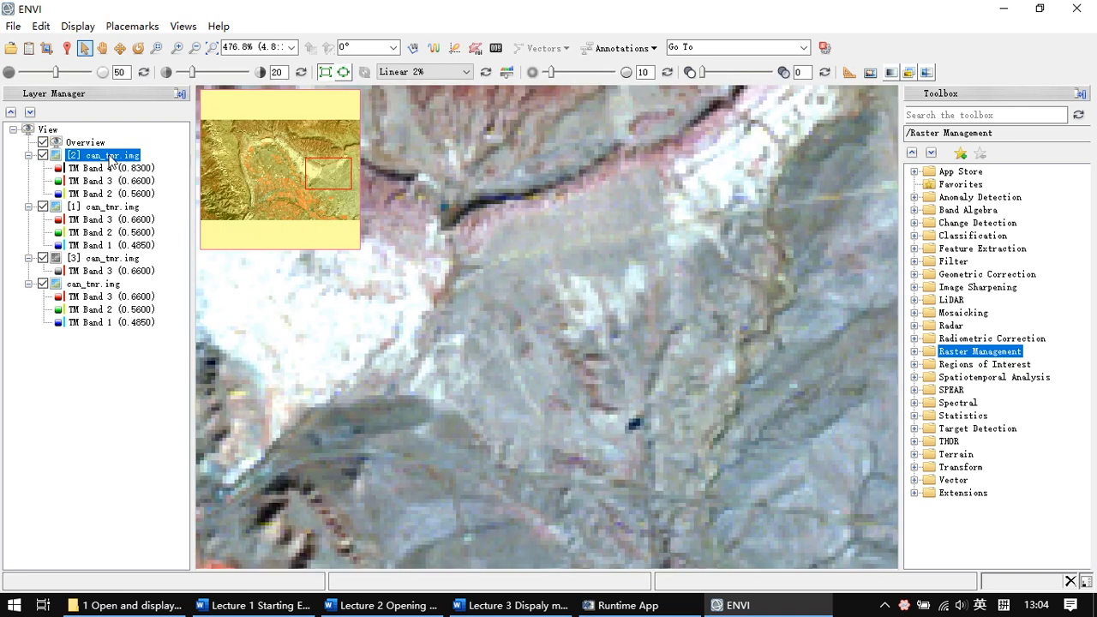
pyautogui.doubleClick(110, 159)
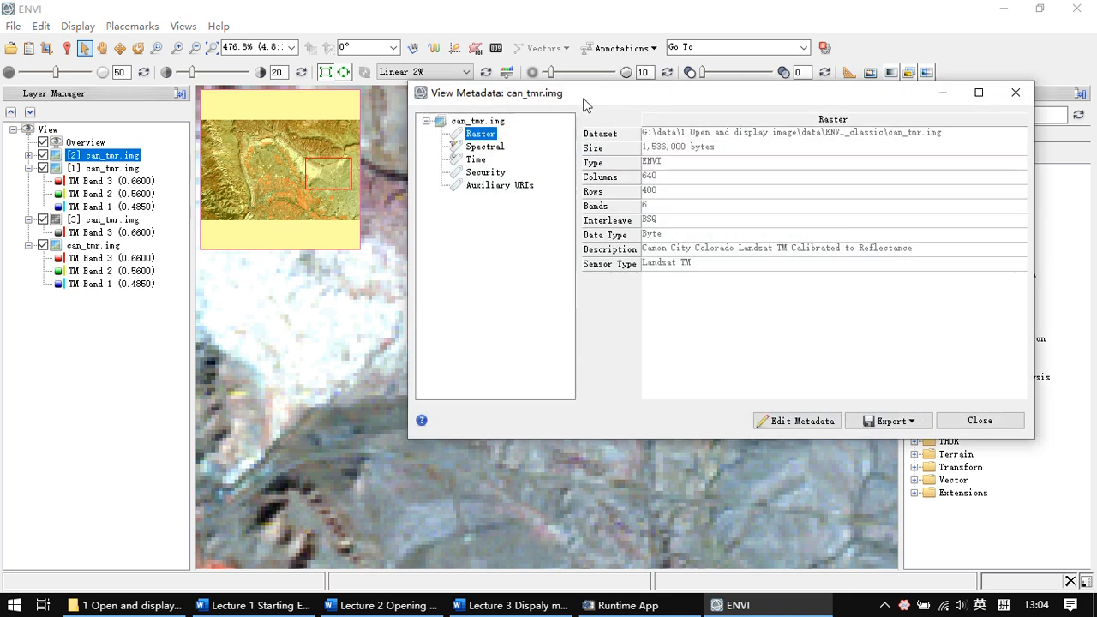
pyautogui.moveTo(585, 103); pyautogui.dragTo(417, 160)
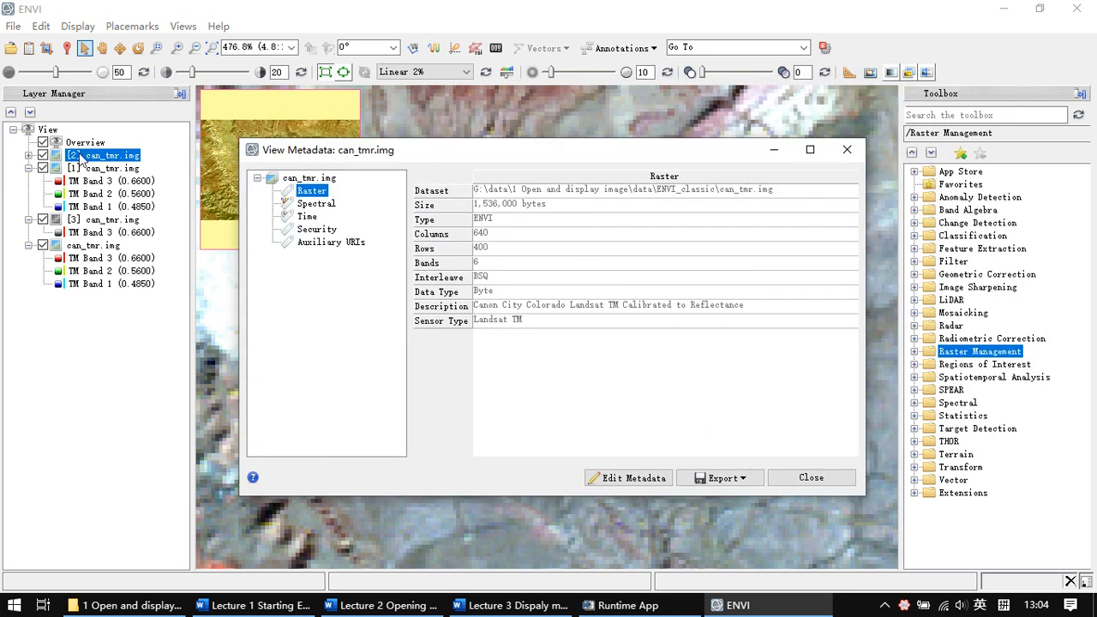
pyautogui.moveTo(347, 158); pyautogui.dragTo(231, 163)
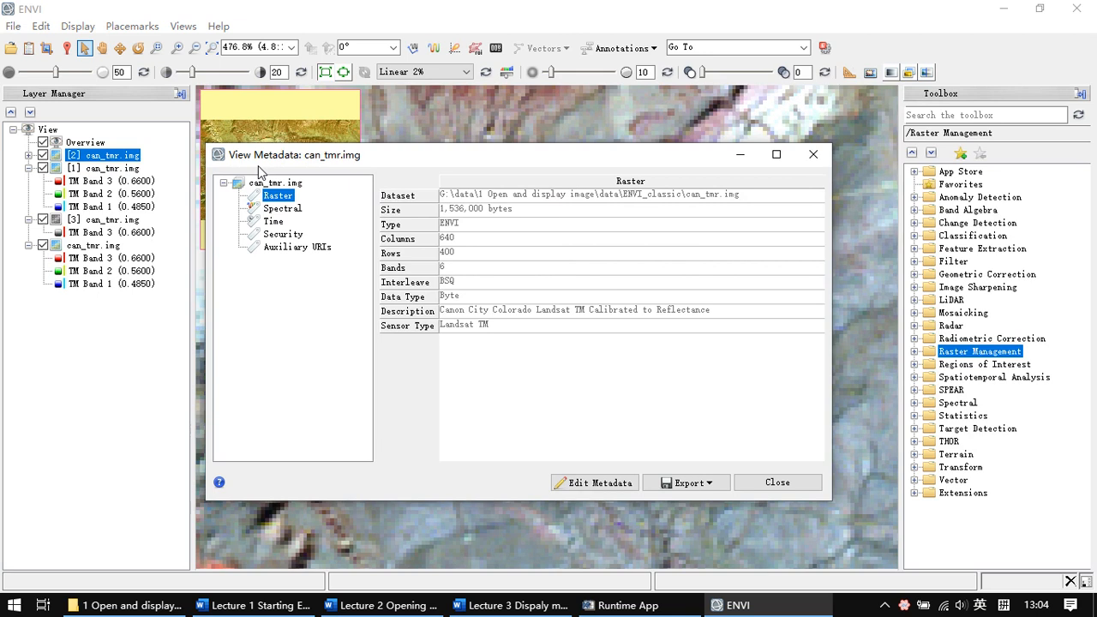
pyautogui.moveTo(330, 158); pyautogui.dragTo(257, 150)
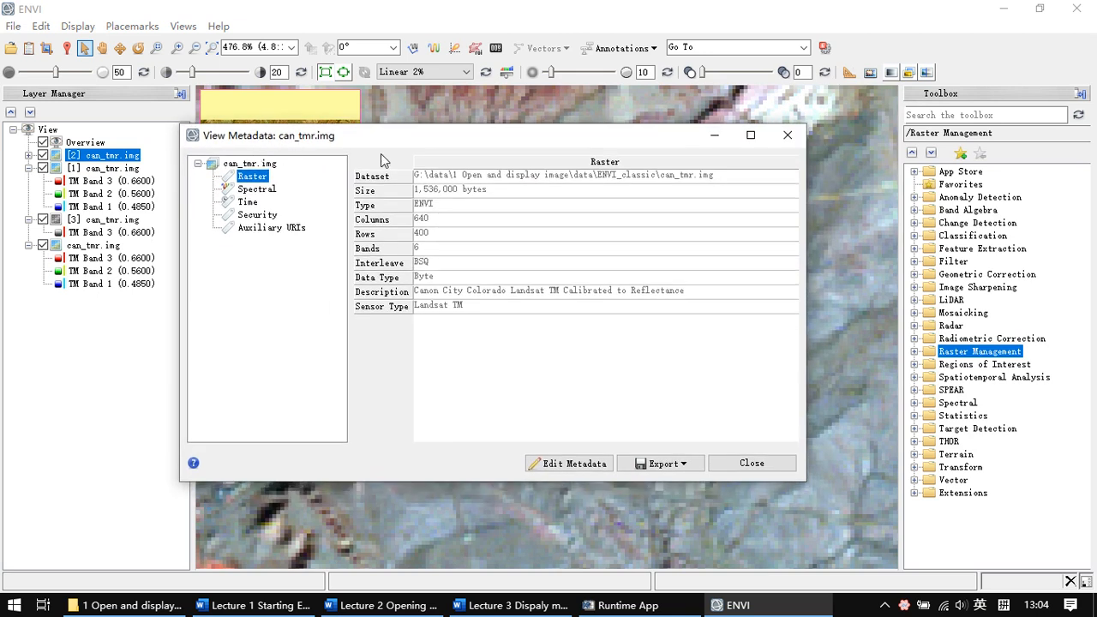
pyautogui.moveTo(413, 140); pyautogui.dragTo(398, 137)
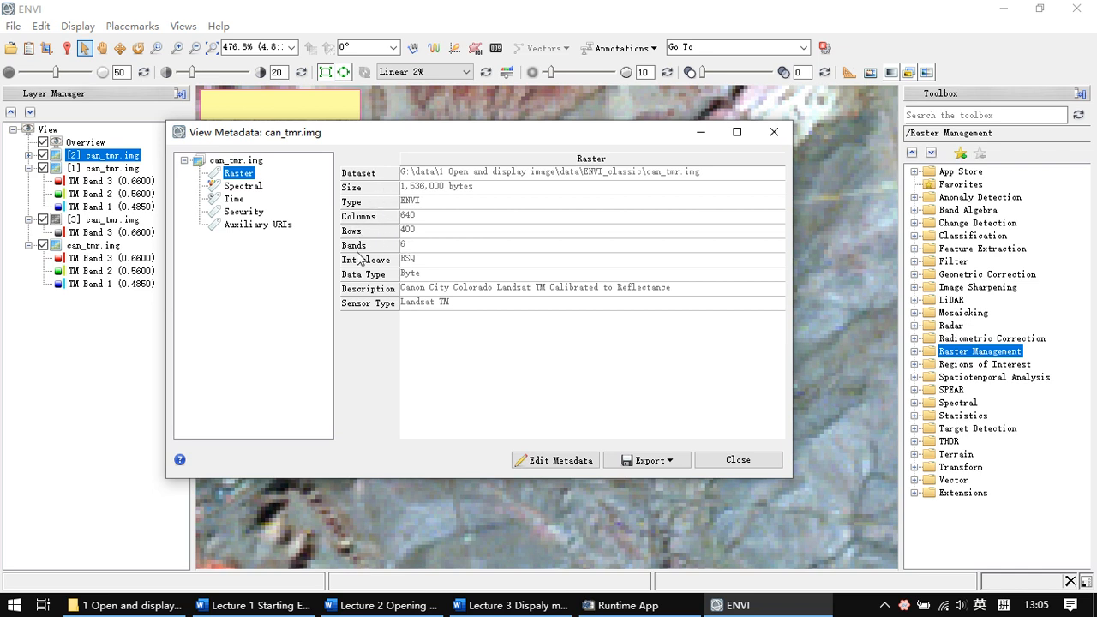
# Review the Spectral, Time, Security and Auxiliary URIs metadata of can_tmr.img, return to the Raster information and close the metadata
pyautogui.click(252, 190)
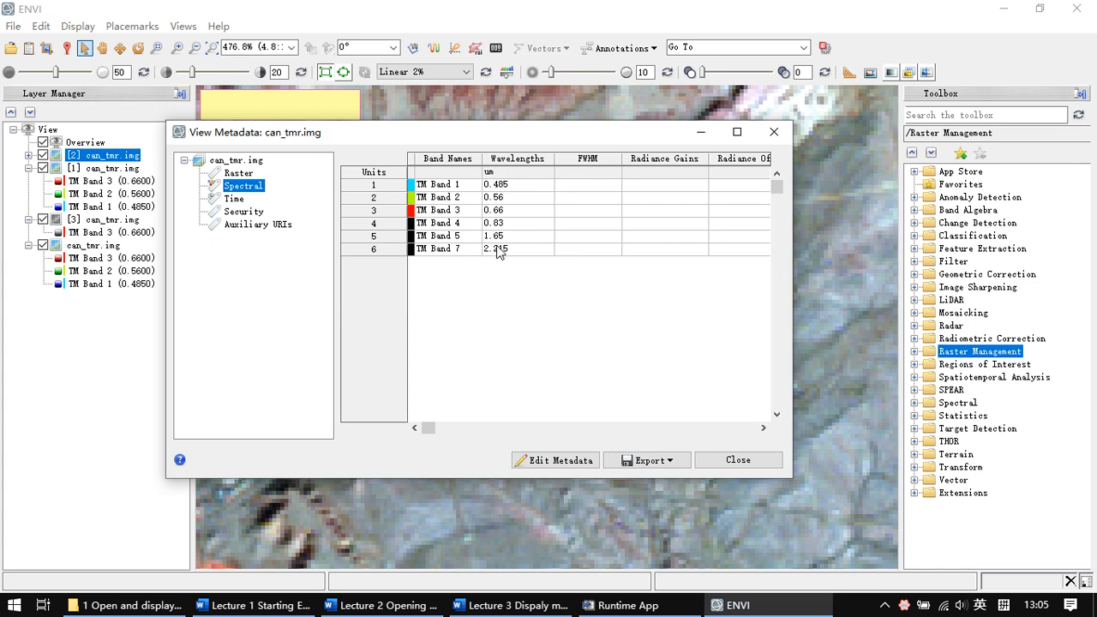
pyautogui.click(232, 199)
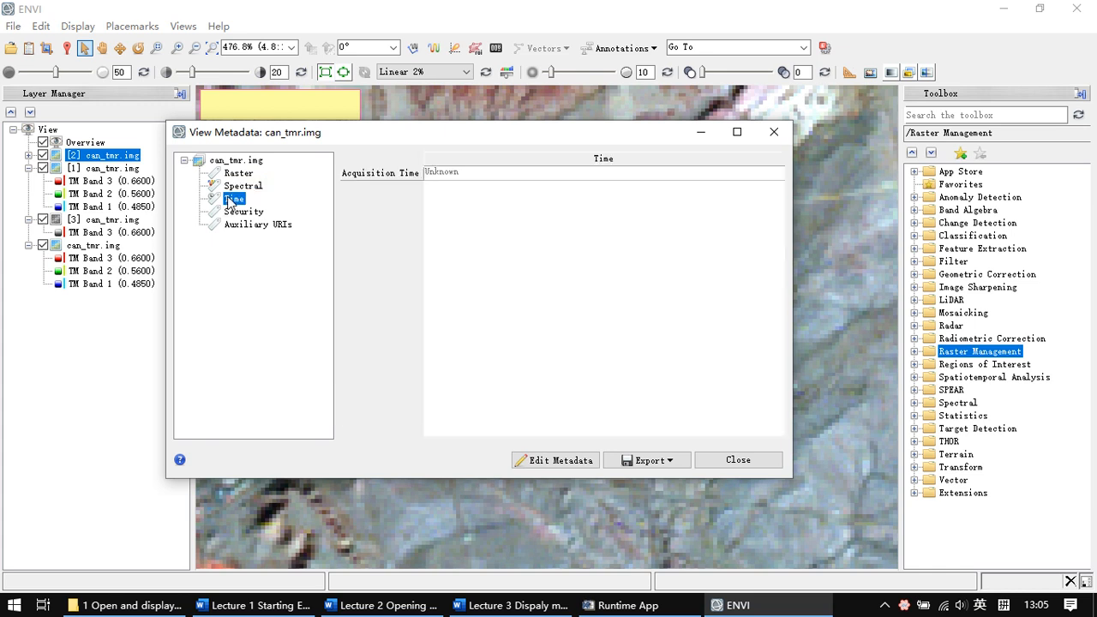
pyautogui.click(240, 212)
pyautogui.click(248, 225)
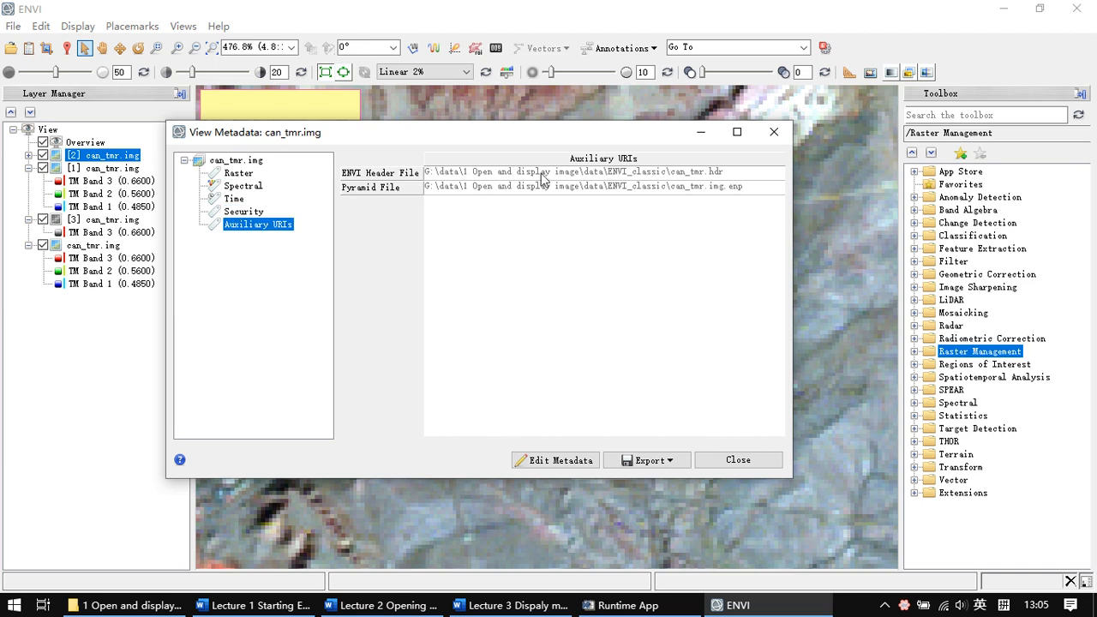
pyautogui.click(244, 186)
pyautogui.click(239, 173)
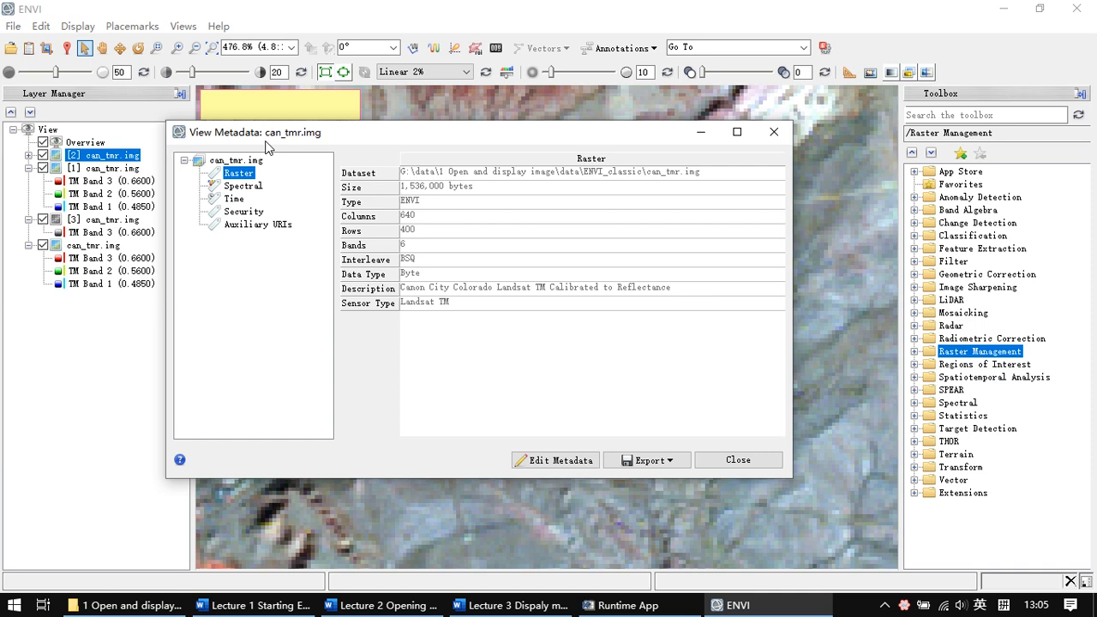
pyautogui.click(774, 132)
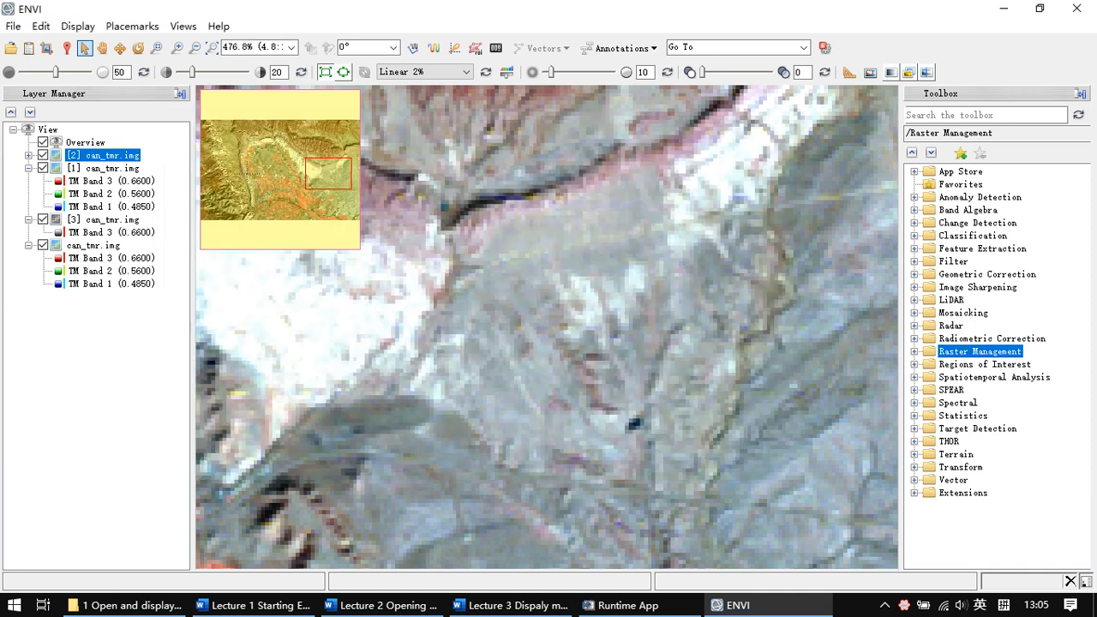
# Reopen View Metadata for the 4-3-2 composite layer, review the raster properties and close it
pyautogui.rightClick(97, 160)
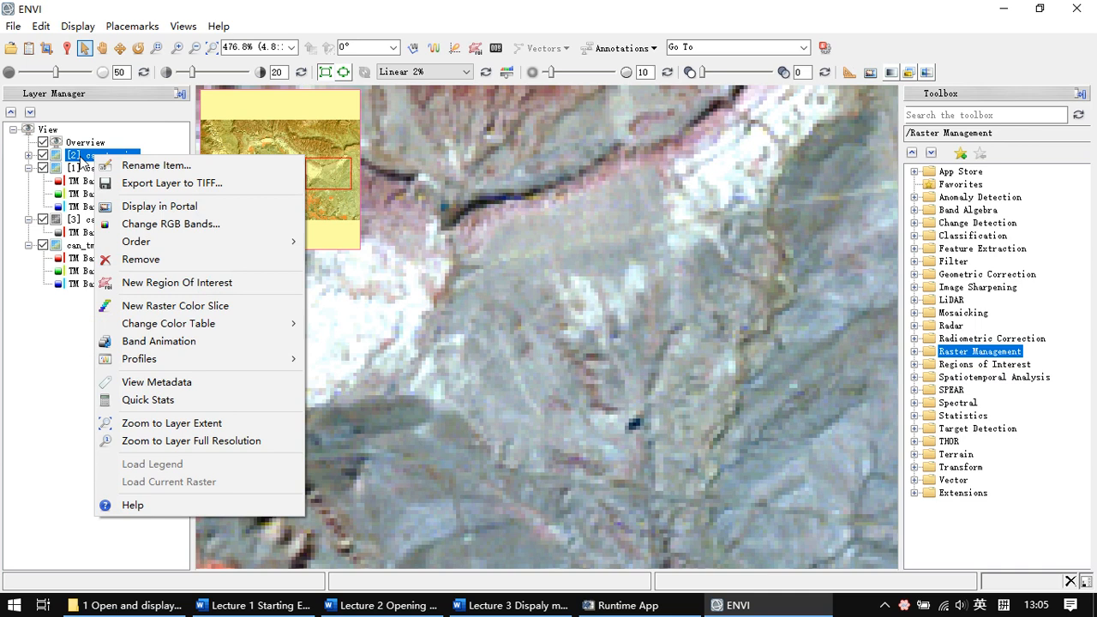
pyautogui.click(142, 385)
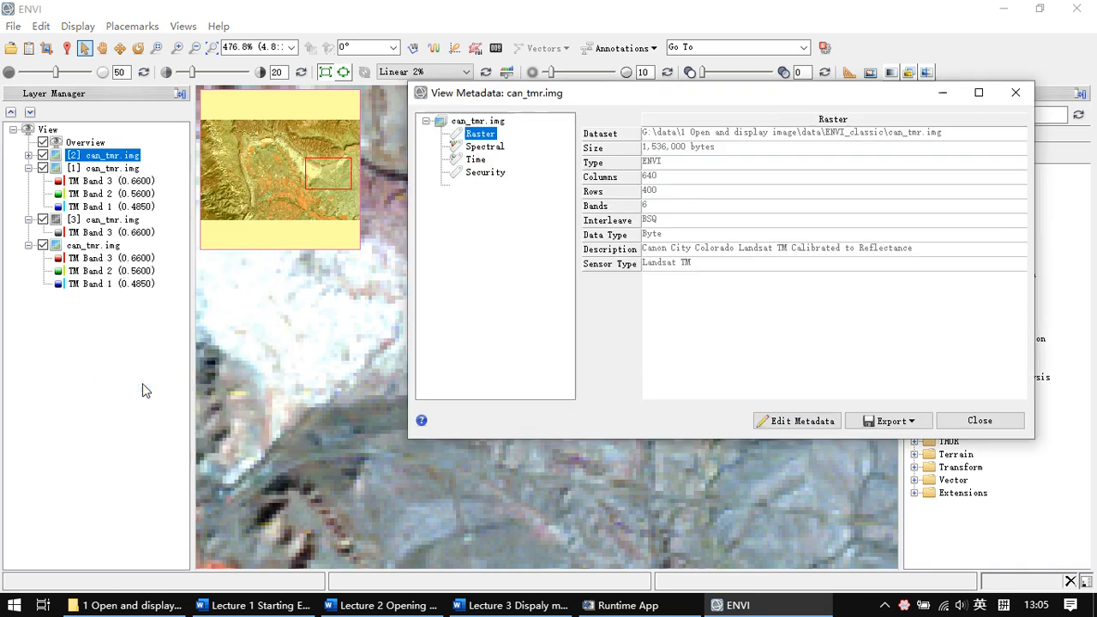
pyautogui.moveTo(665, 100); pyautogui.dragTo(498, 114)
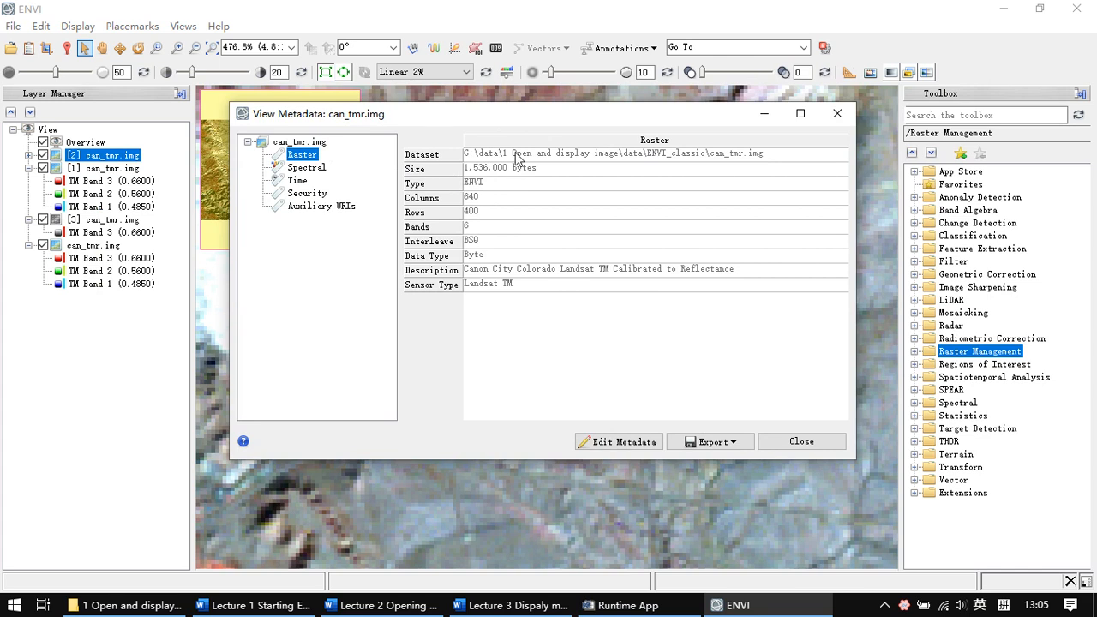
pyautogui.moveTo(594, 123); pyautogui.dragTo(574, 117)
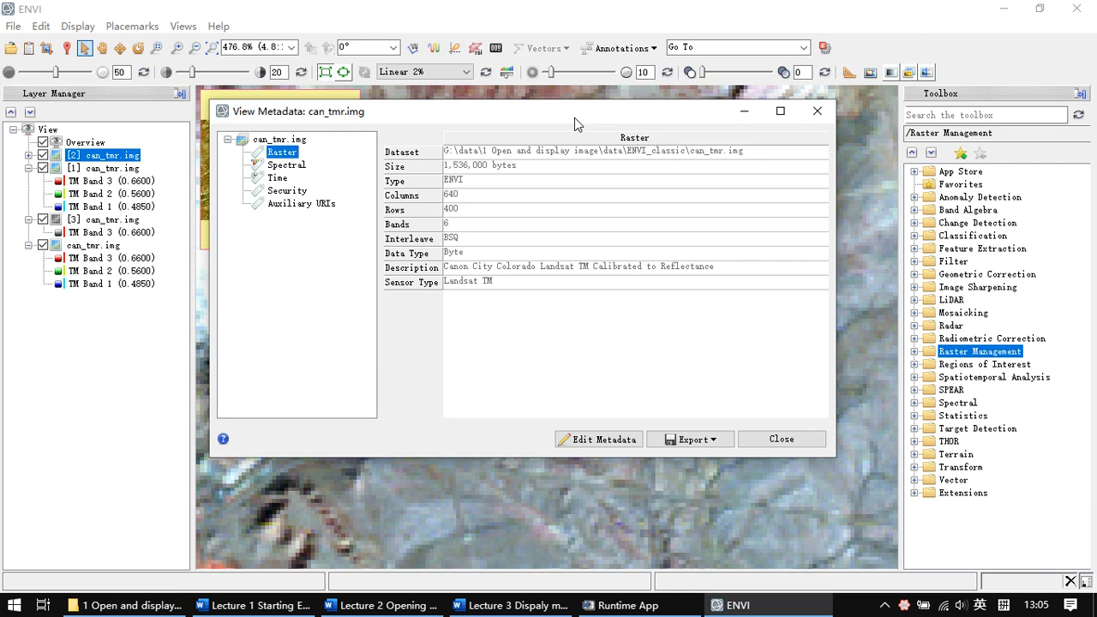
pyautogui.click(816, 110)
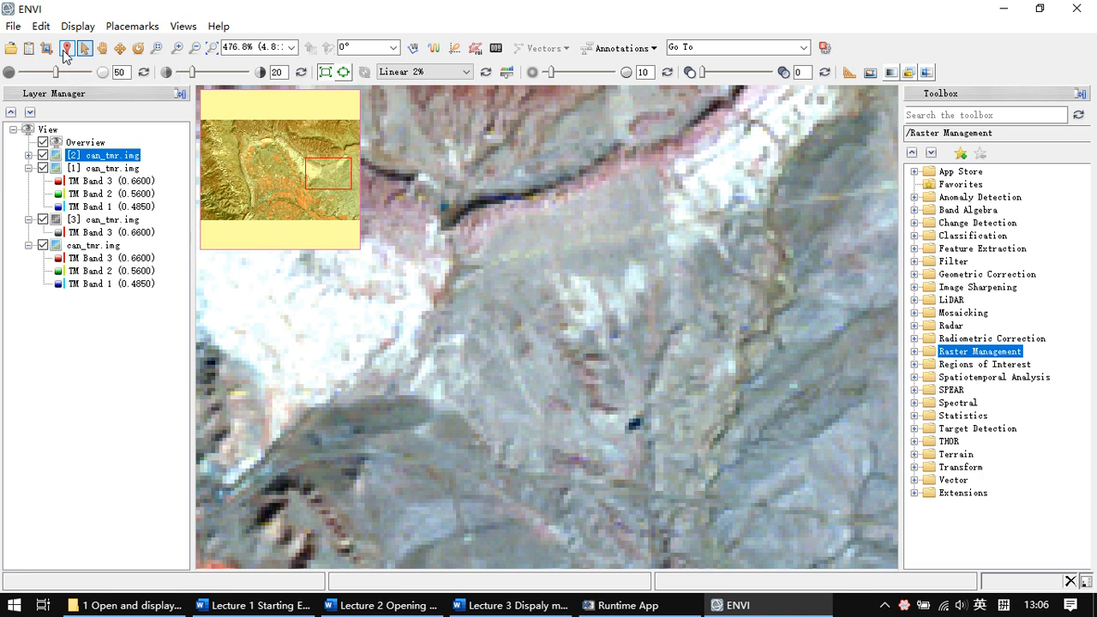
# Open Cursor Value and inspect the layers' pixel values at about 506, 196, zoomed in to about 2842%
pyautogui.click(66, 52)
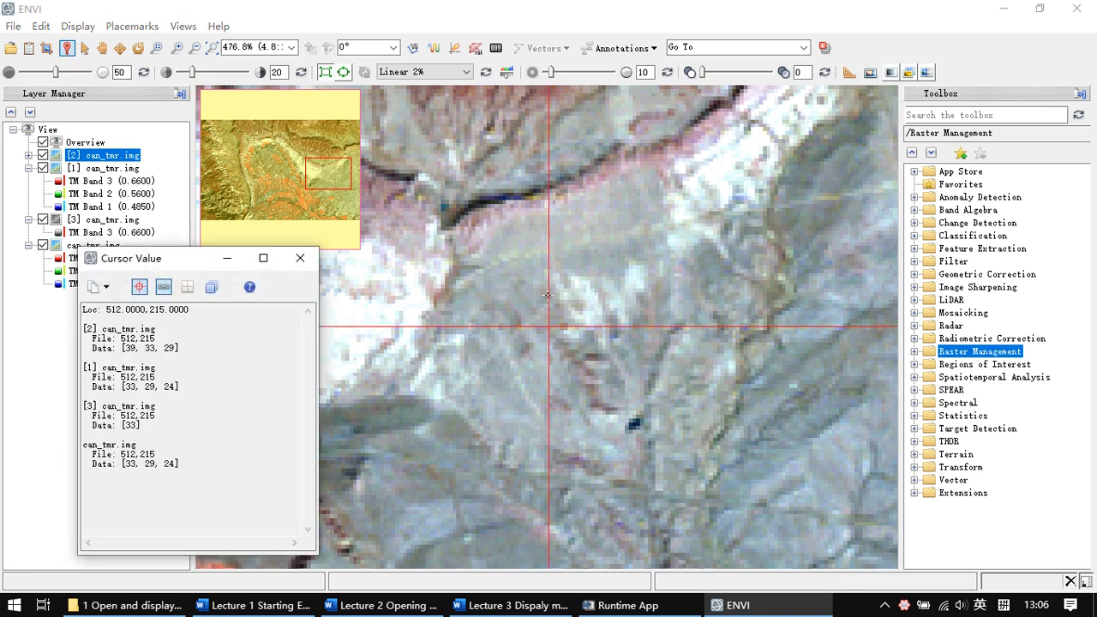
pyautogui.moveTo(526, 293); pyautogui.dragTo(525, 256)
pyautogui.scroll(8, 524, 255)
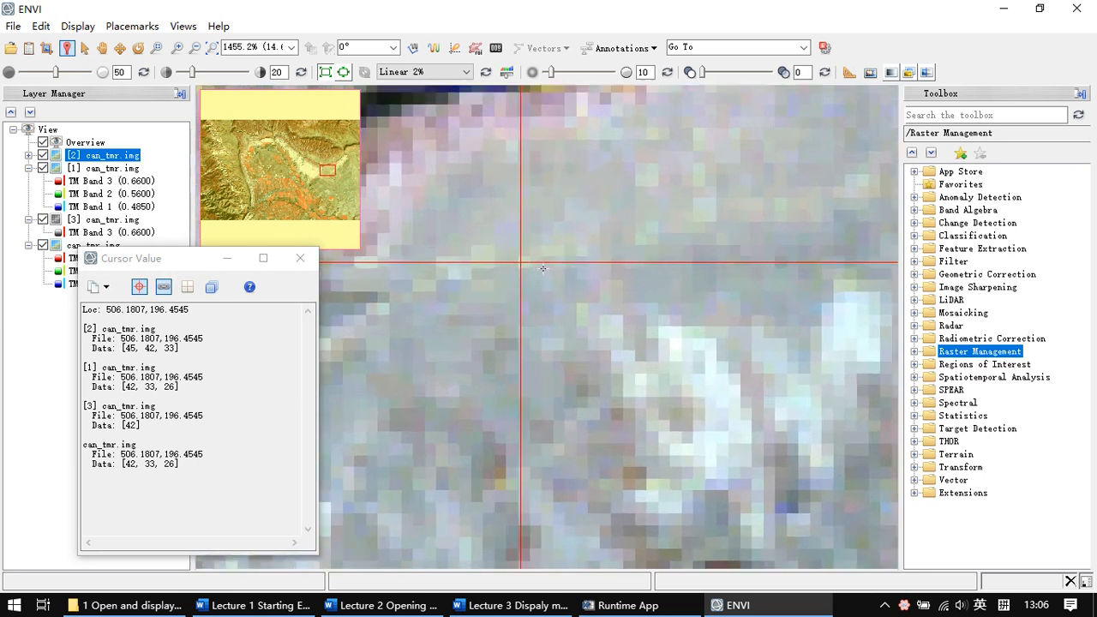
pyautogui.moveTo(513, 264); pyautogui.dragTo(517, 265)
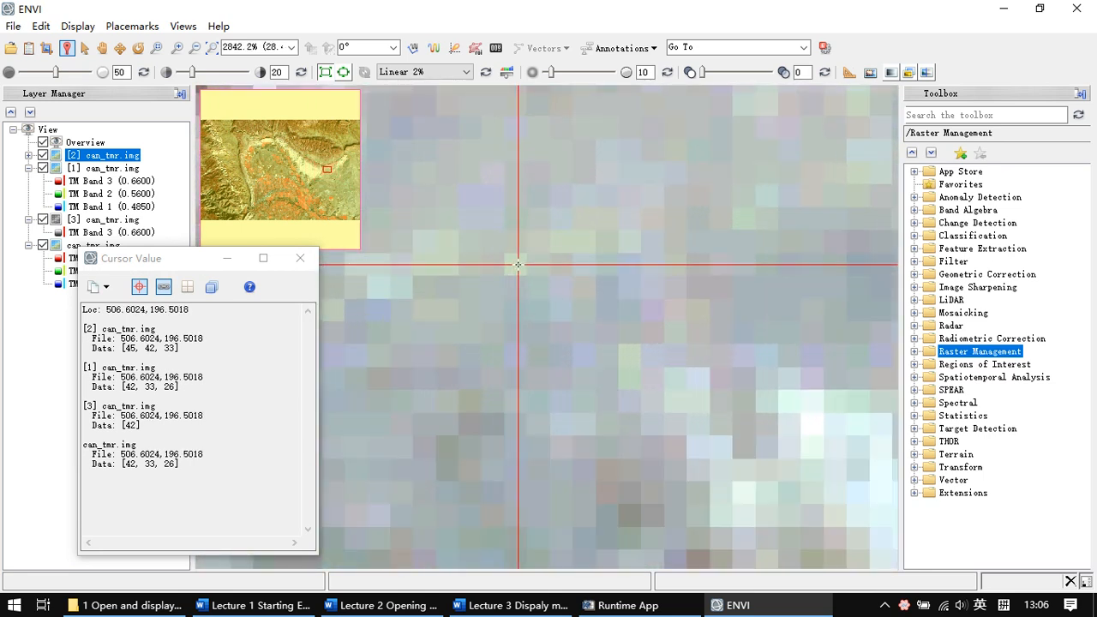
# Inspect the pixel at about 506, 196 with Cursor Value at several zoom levels, finishing at about 5551%
pyautogui.moveTo(517, 265); pyautogui.dragTo(515, 267)
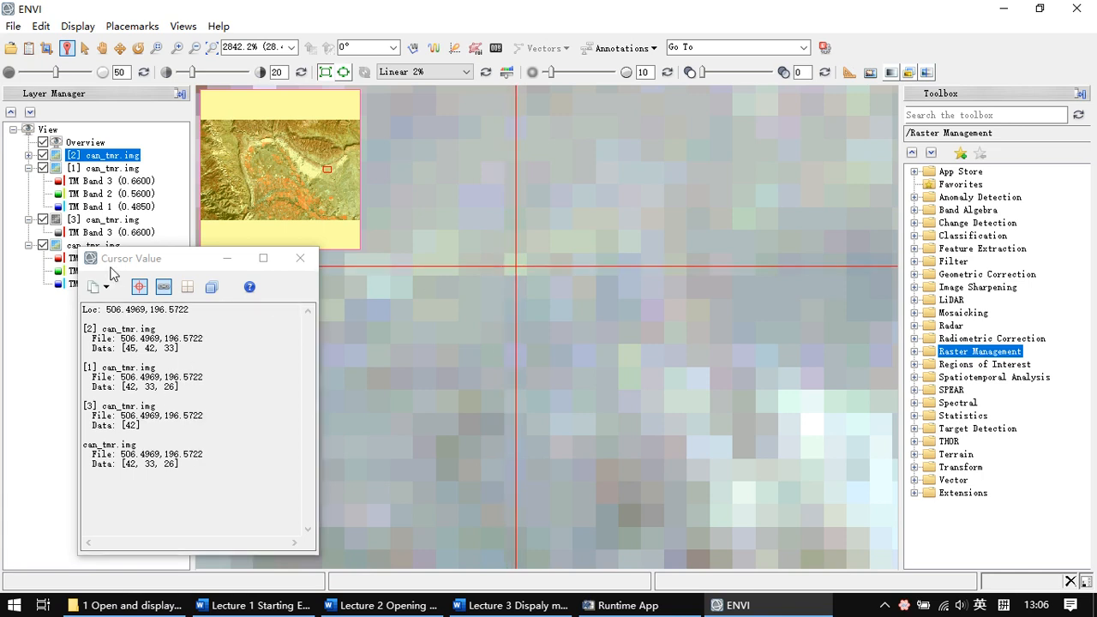
pyautogui.moveTo(514, 269); pyautogui.dragTo(514, 267)
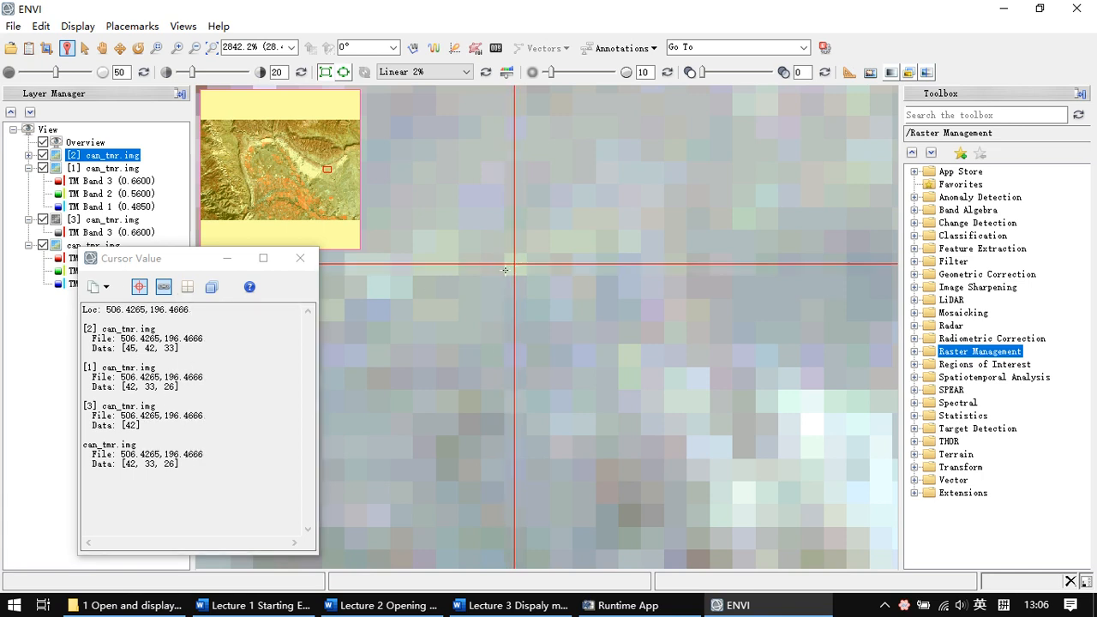
pyautogui.scroll(-5, 506, 287)
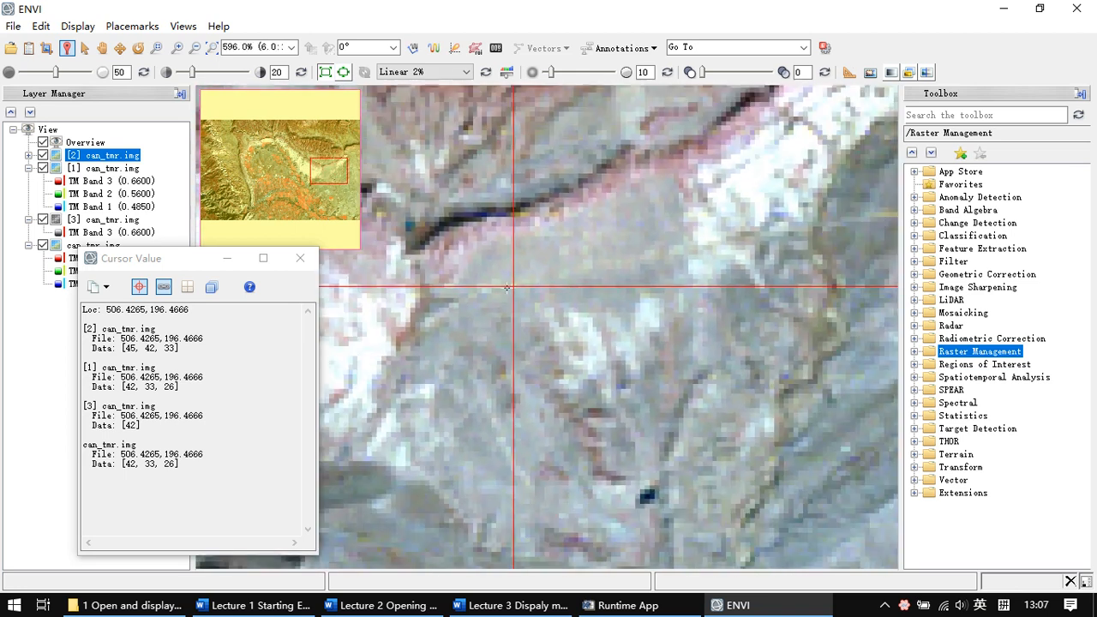
pyautogui.scroll(-2, 506, 288)
pyautogui.scroll(7, 511, 281)
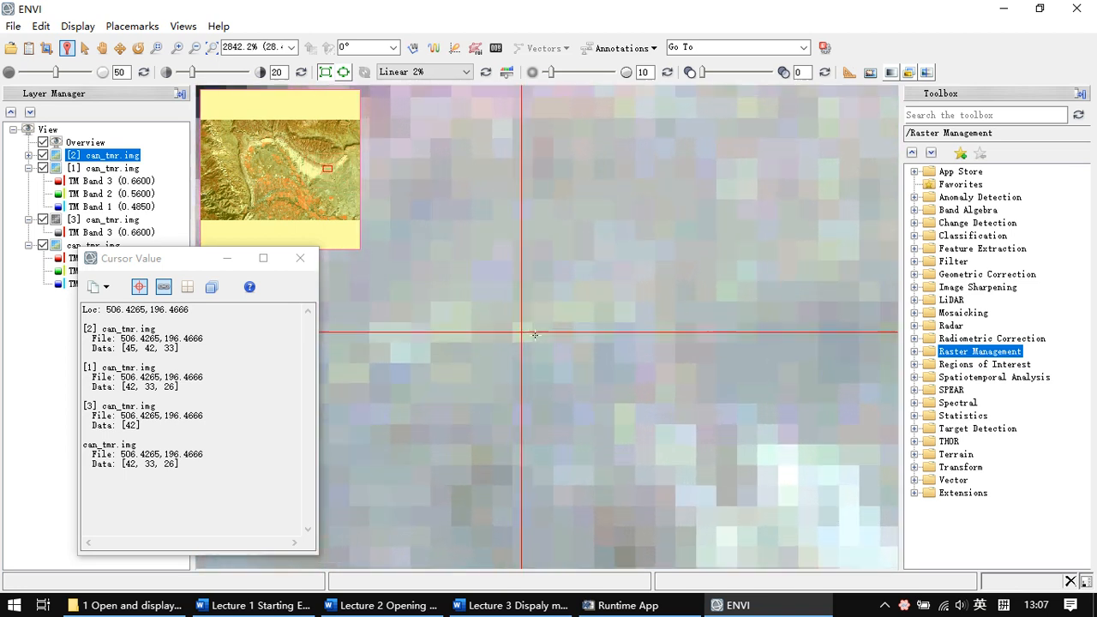
pyautogui.scroll(2, 535, 334)
pyautogui.click(538, 352)
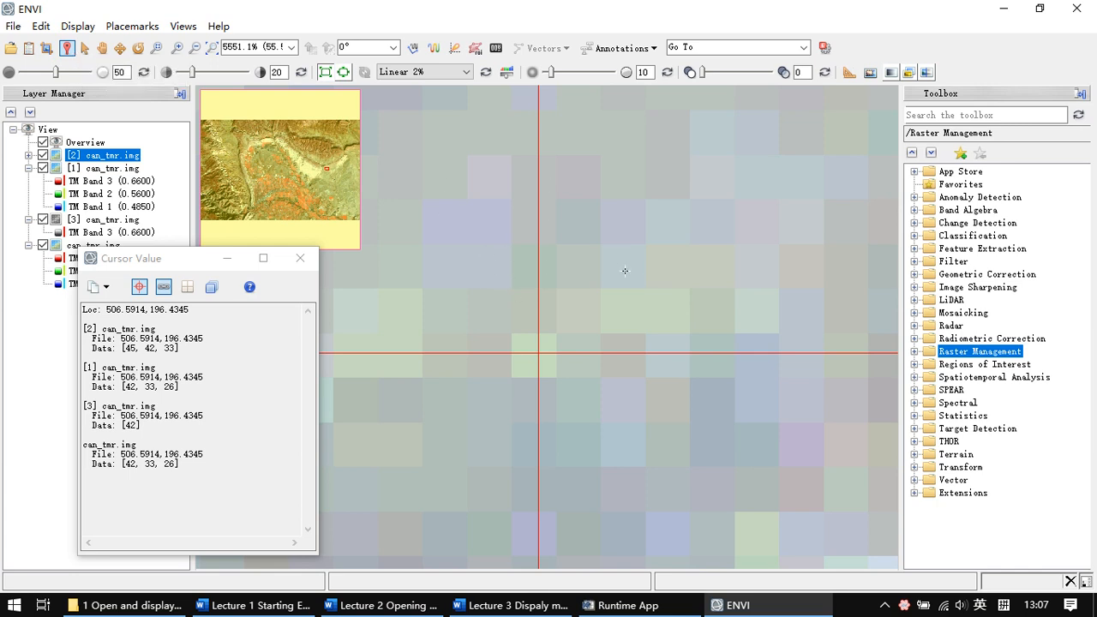
# Inspect the pixels at about 512, 194 and 510, 192, highlighting the file location and data values of the [2] can_tmr.img layer
pyautogui.moveTo(671, 332); pyautogui.dragTo(773, 227)
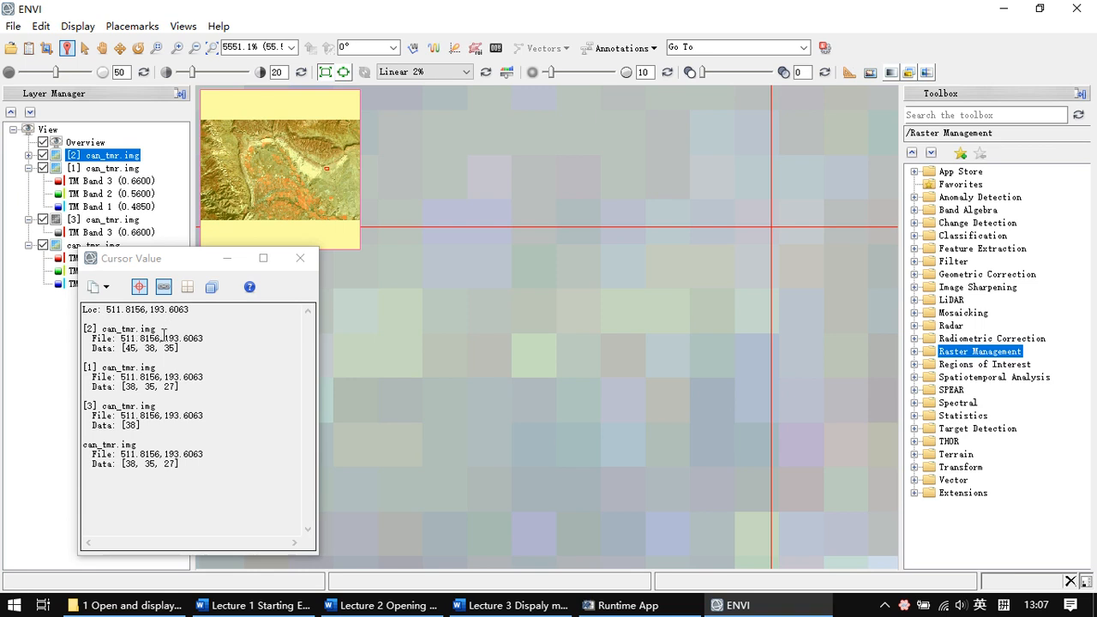
pyautogui.moveTo(771, 227); pyautogui.dragTo(688, 156)
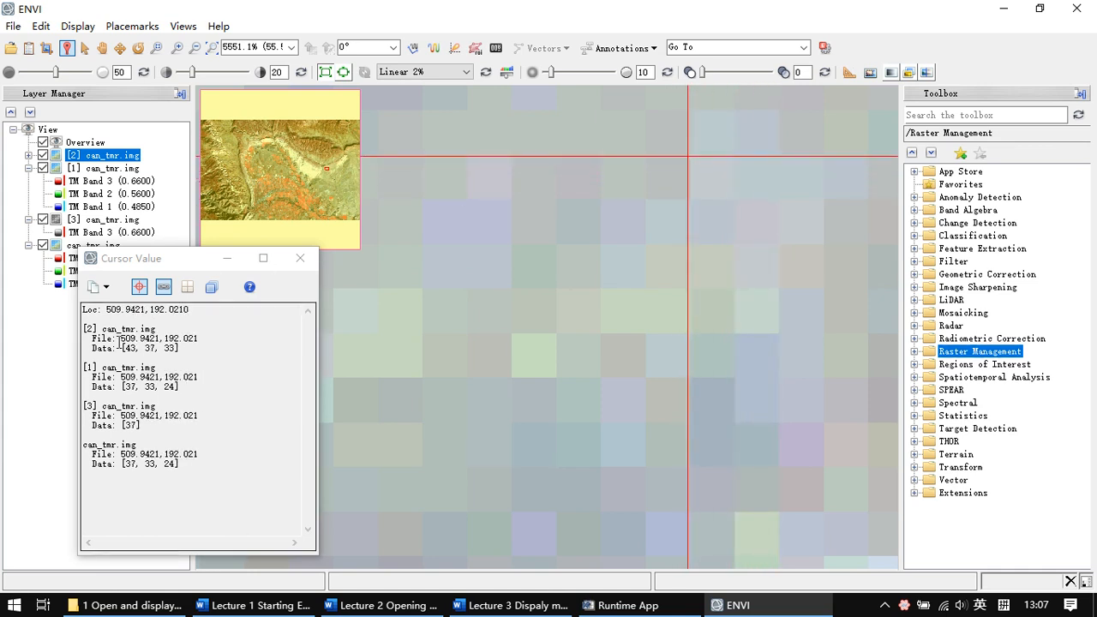
pyautogui.moveTo(119, 338); pyautogui.dragTo(199, 339)
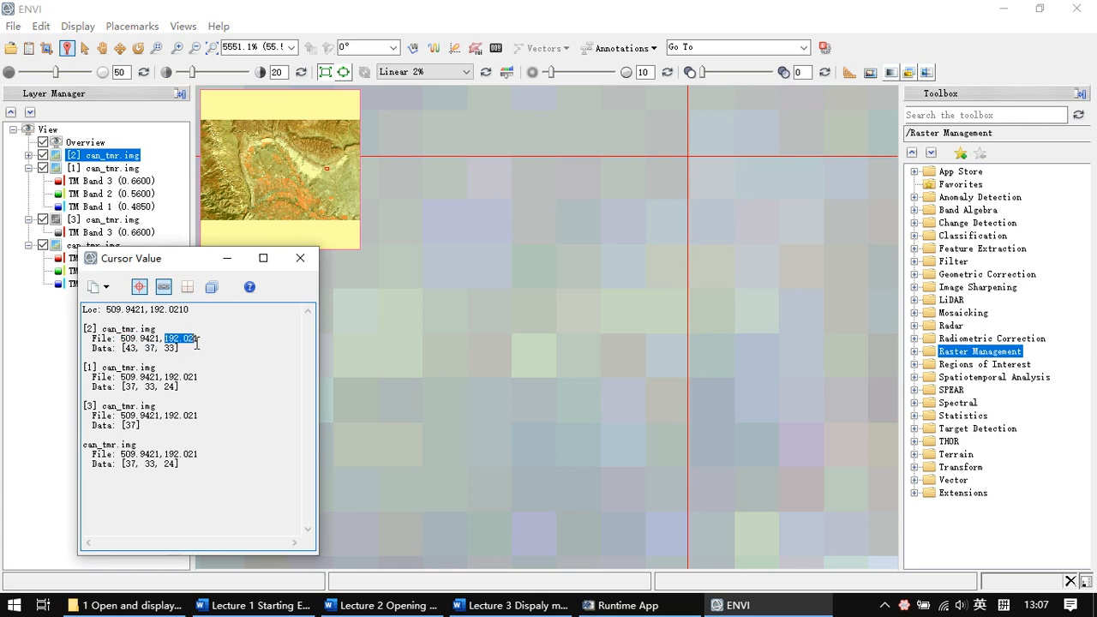
pyautogui.moveTo(121, 348); pyautogui.dragTo(174, 352)
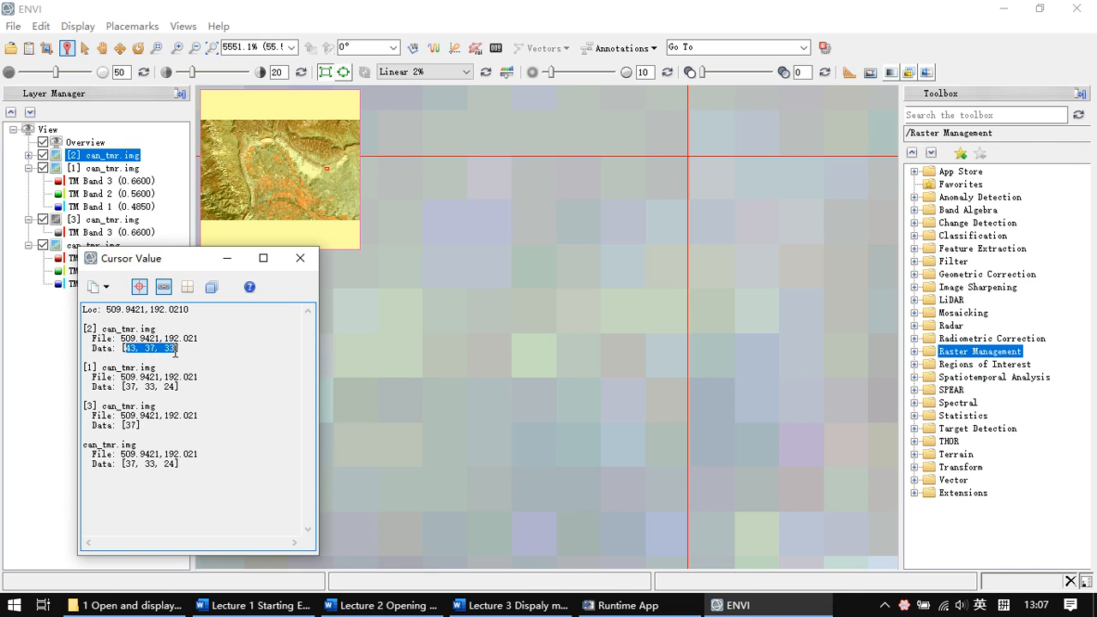
# Expand the [2] can_tmr.img layer and compare its TM Bands 4, 3 and 2 with the three data values in Cursor Value
pyautogui.click(29, 155)
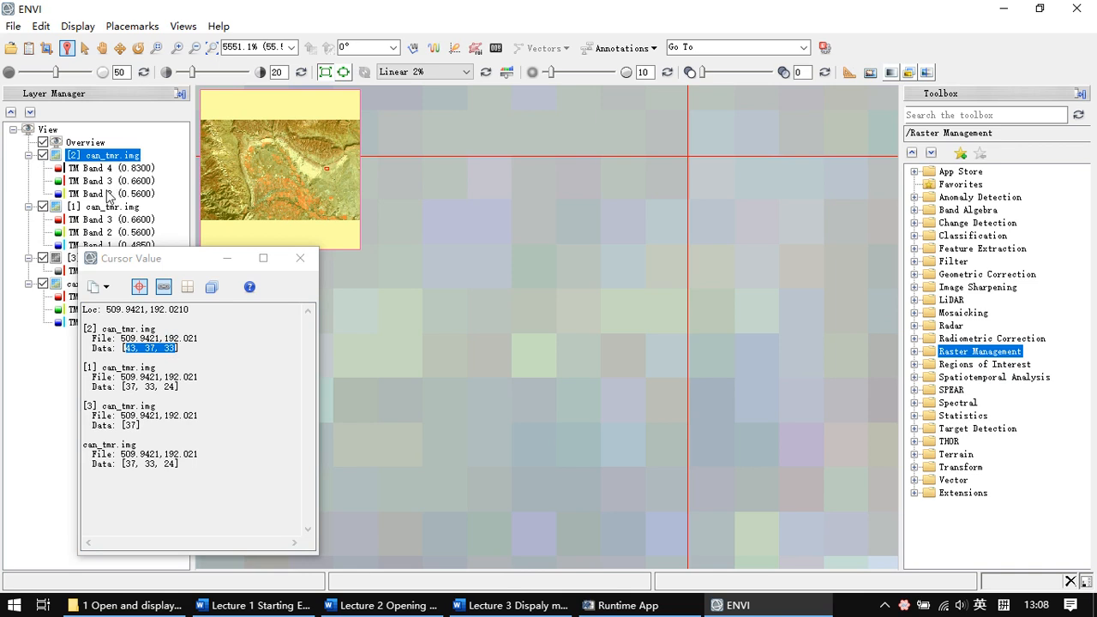
pyautogui.click(126, 367)
pyautogui.moveTo(135, 338); pyautogui.dragTo(134, 353)
pyautogui.click(133, 352)
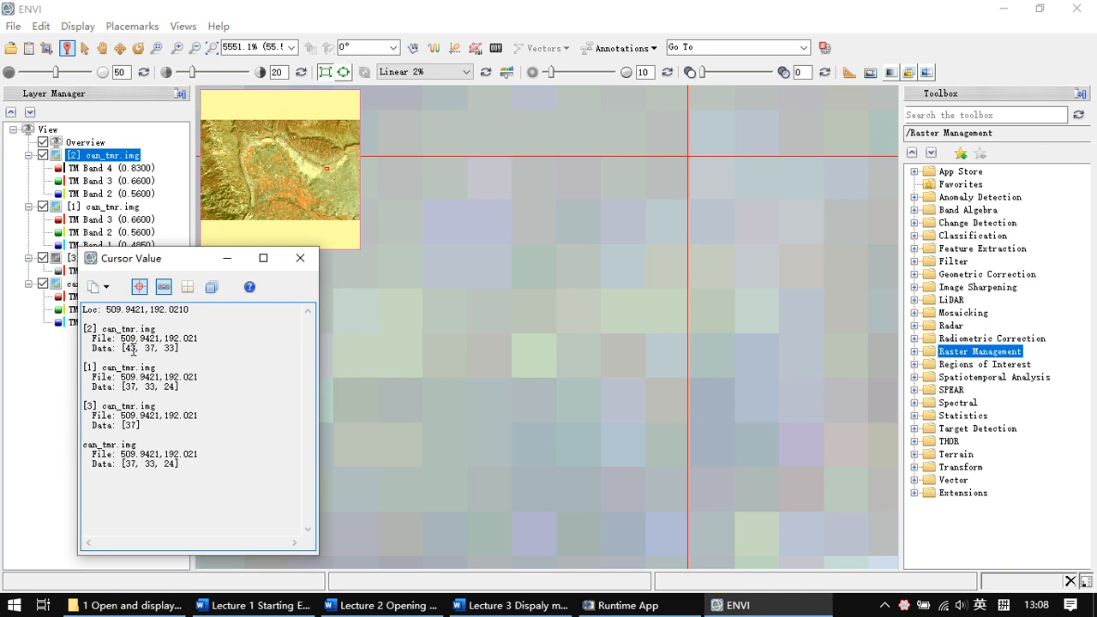
pyautogui.moveTo(156, 348); pyautogui.dragTo(152, 347)
pyautogui.doubleClick(152, 347)
pyautogui.click(164, 348)
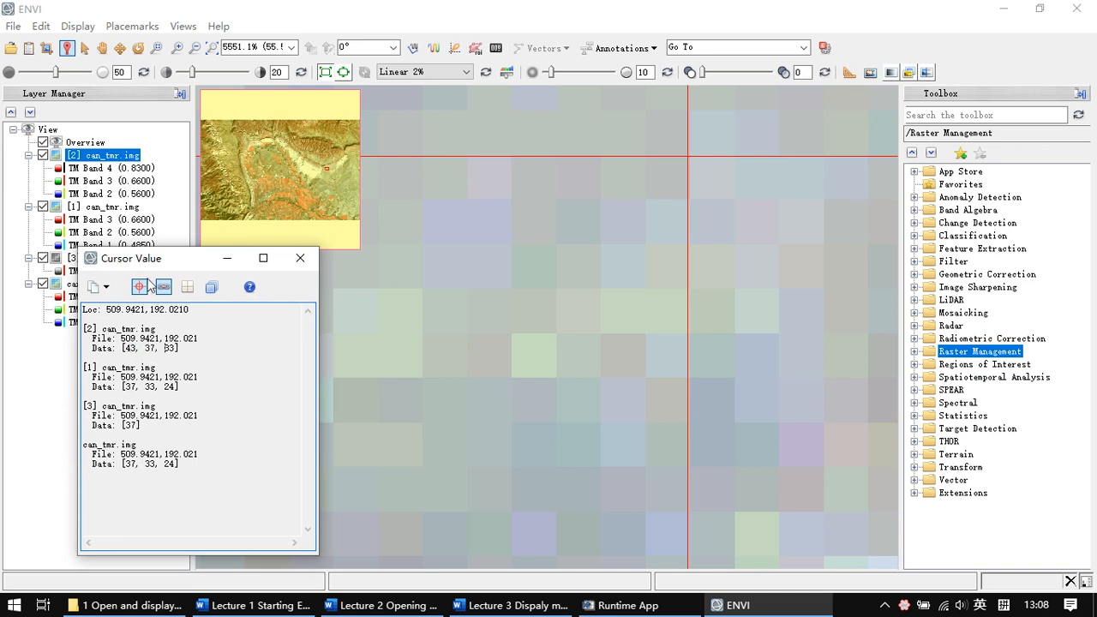
pyautogui.doubleClick(171, 348)
# Inspect pixel values at about 509.6, 192.5, and with the Select tool at about 507.5, 195.2, and close Cursor Value
pyautogui.moveTo(687, 163); pyautogui.dragTo(672, 180)
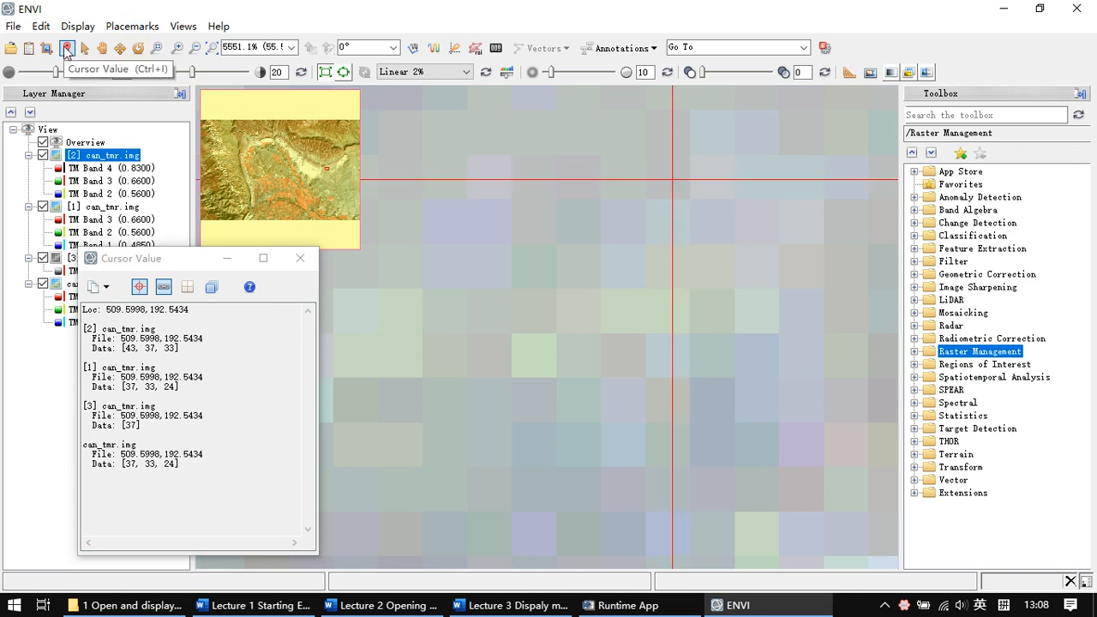
pyautogui.click(67, 49)
pyautogui.click(84, 50)
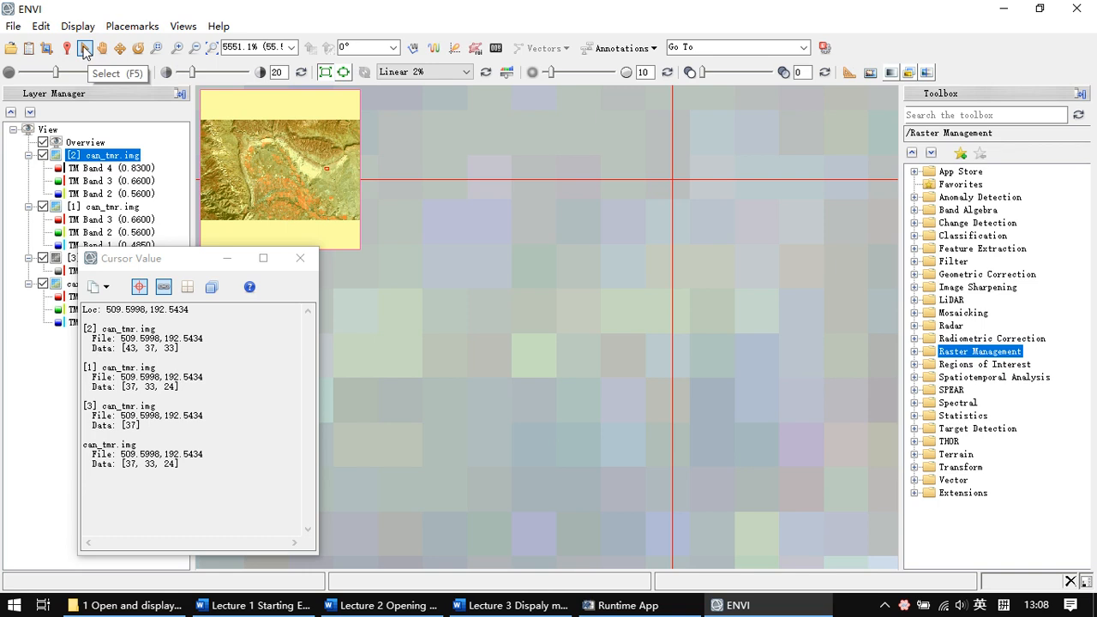
pyautogui.click(84, 48)
pyautogui.click(632, 356)
pyautogui.click(566, 301)
pyautogui.moveTo(553, 286); pyautogui.dragTo(579, 299)
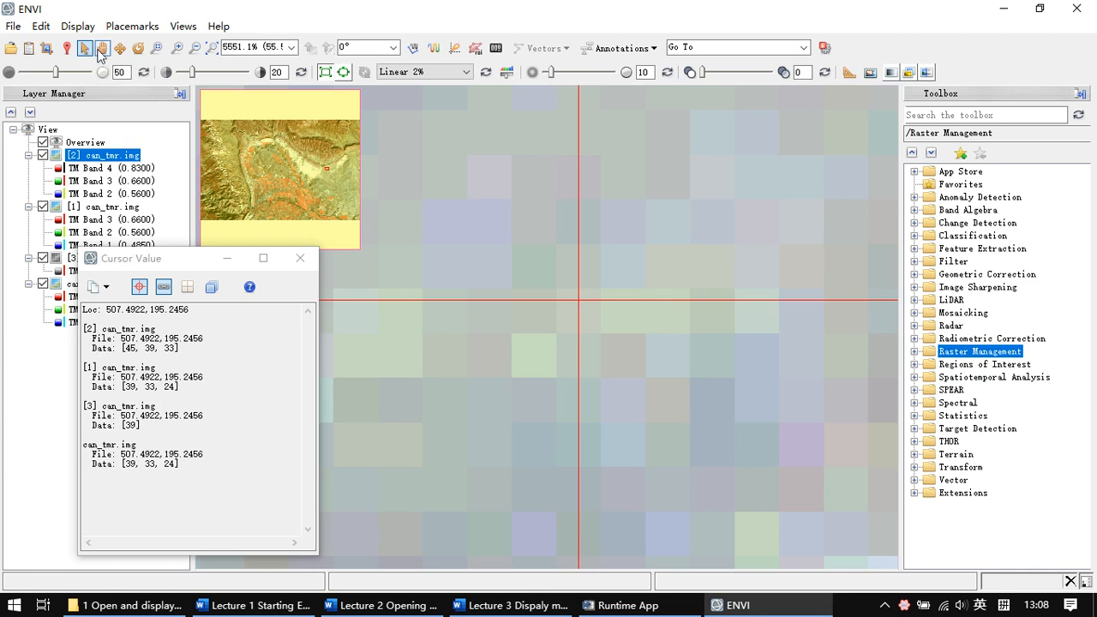
pyautogui.click(291, 265)
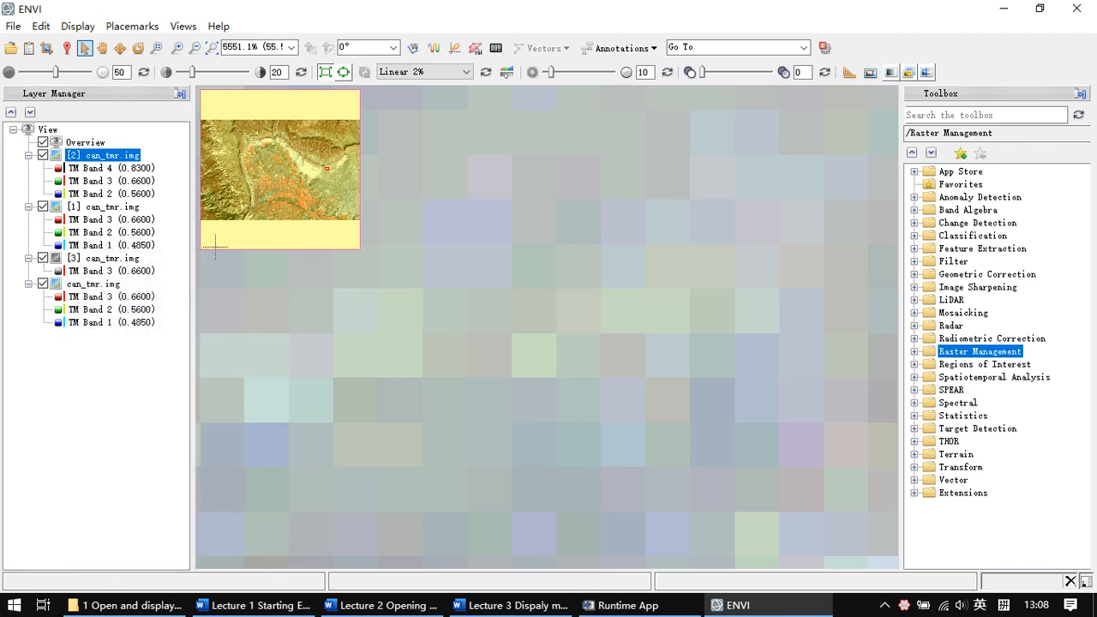
# Shift the image sideways with the Pan tool and zoom out to 596%
pyautogui.click(105, 52)
pyautogui.moveTo(696, 350)
pyautogui.mouseDown()
pyautogui.moveTo(568, 294)
pyautogui.moveTo(516, 287)
pyautogui.moveTo(640, 262)
pyautogui.moveTo(427, 305)
pyautogui.moveTo(262, 303)
pyautogui.moveTo(671, 340)
pyautogui.moveTo(562, 353)
pyautogui.mouseUp()
pyautogui.scroll(-5, 668, 318)
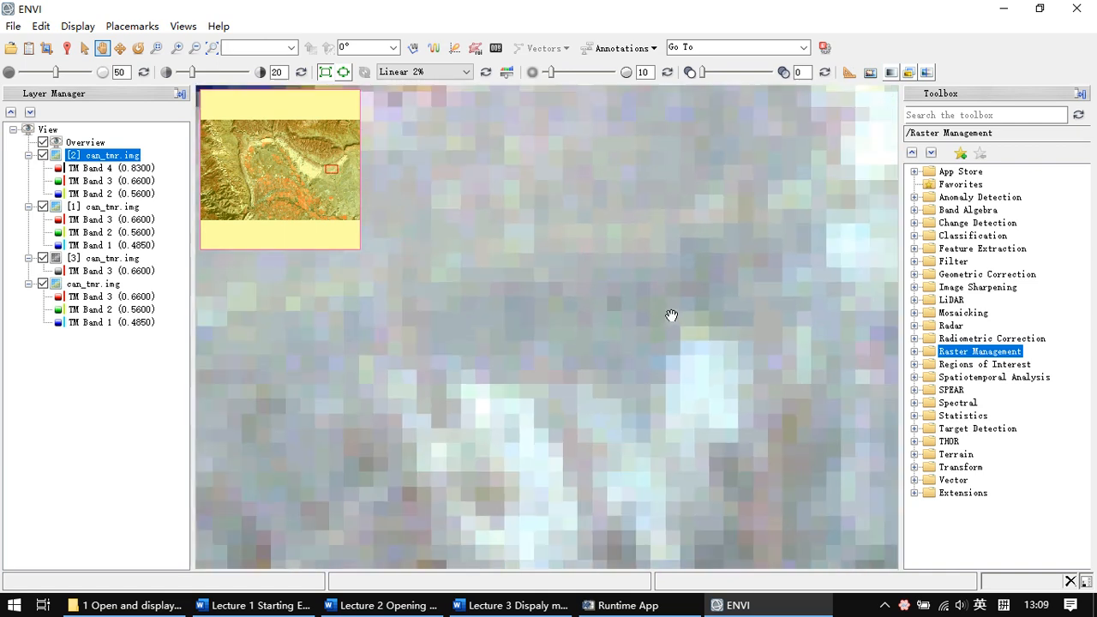
pyautogui.scroll(-1, 671, 315)
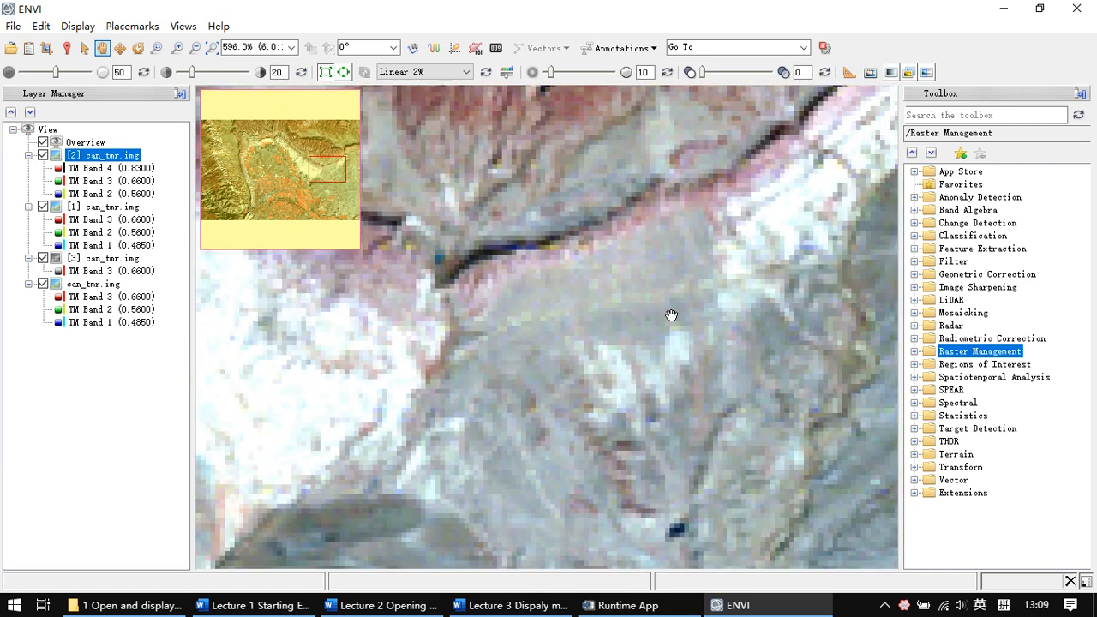
# Glide the view across the image with the Fly tool to the terrain south of the dark ridge
pyautogui.click(125, 50)
pyautogui.moveTo(609, 223); pyautogui.dragTo(342, 342)
pyautogui.moveTo(680, 459); pyautogui.dragTo(783, 372)
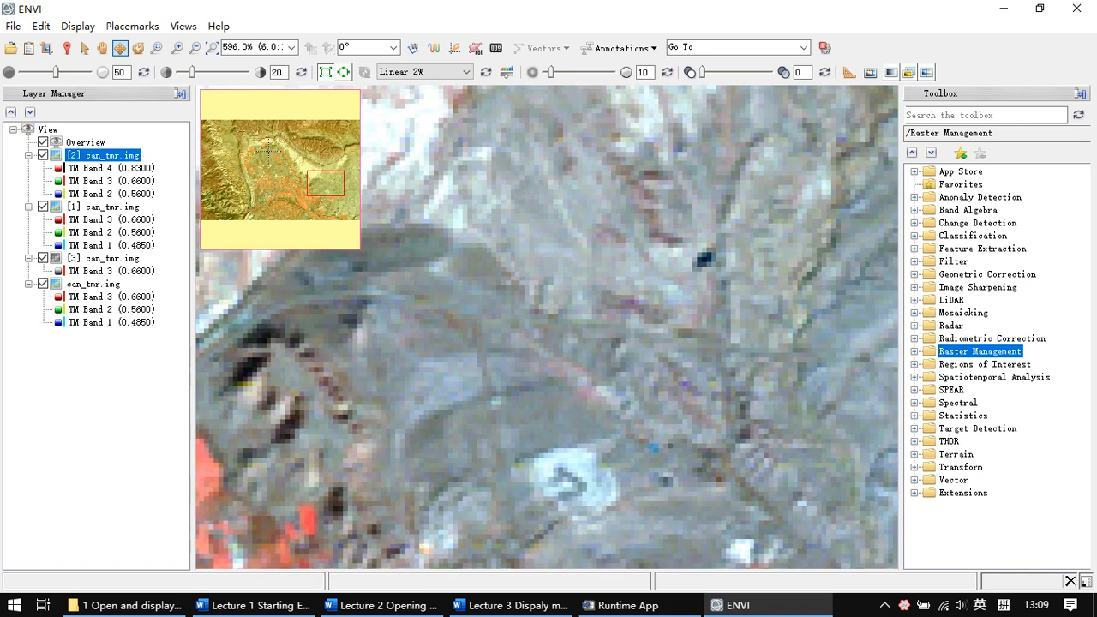
# Rotate the view to -23° with the Rotate View tool and zoom out to 80% to see the whole image
pyautogui.click(138, 48)
pyautogui.moveTo(639, 292); pyautogui.dragTo(620, 245)
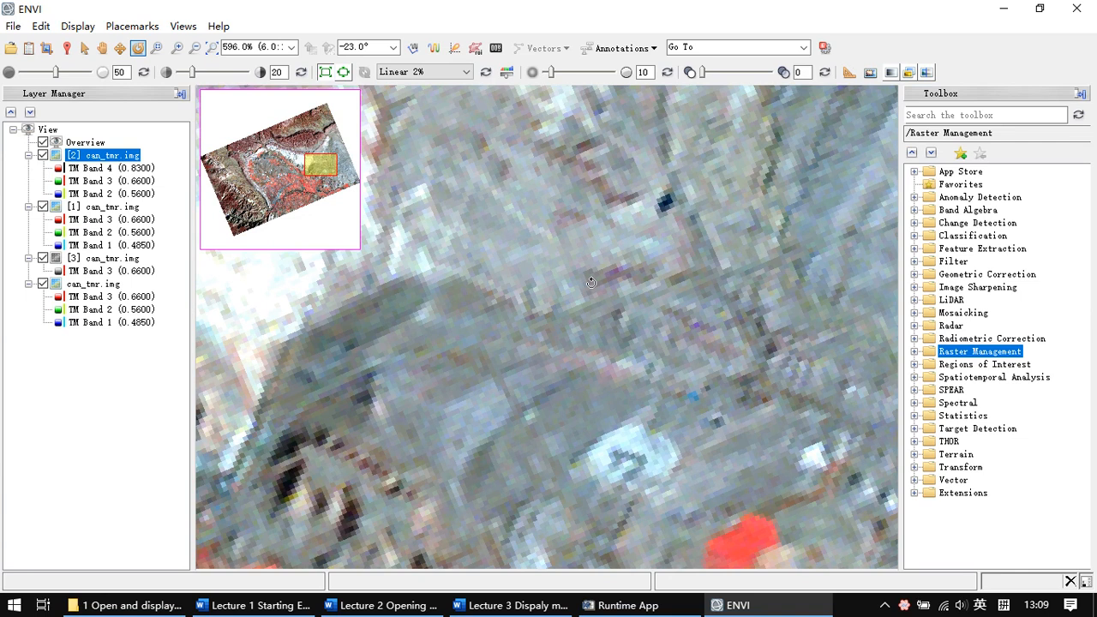
pyautogui.scroll(-10, 590, 282)
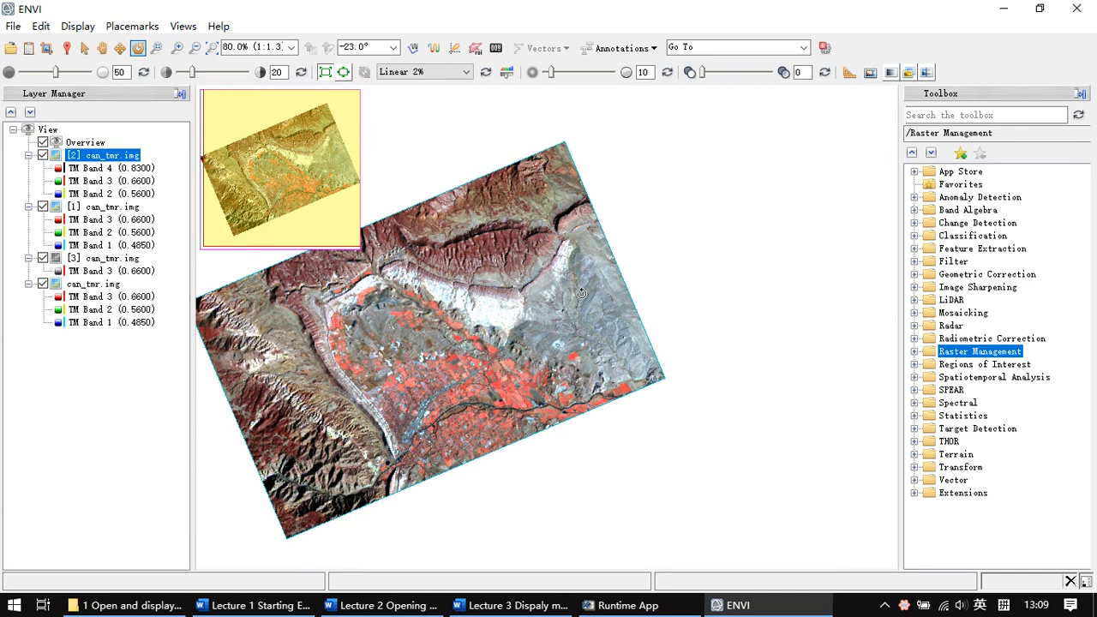
# Reset the view rotation to 0°
pyautogui.click(377, 47)
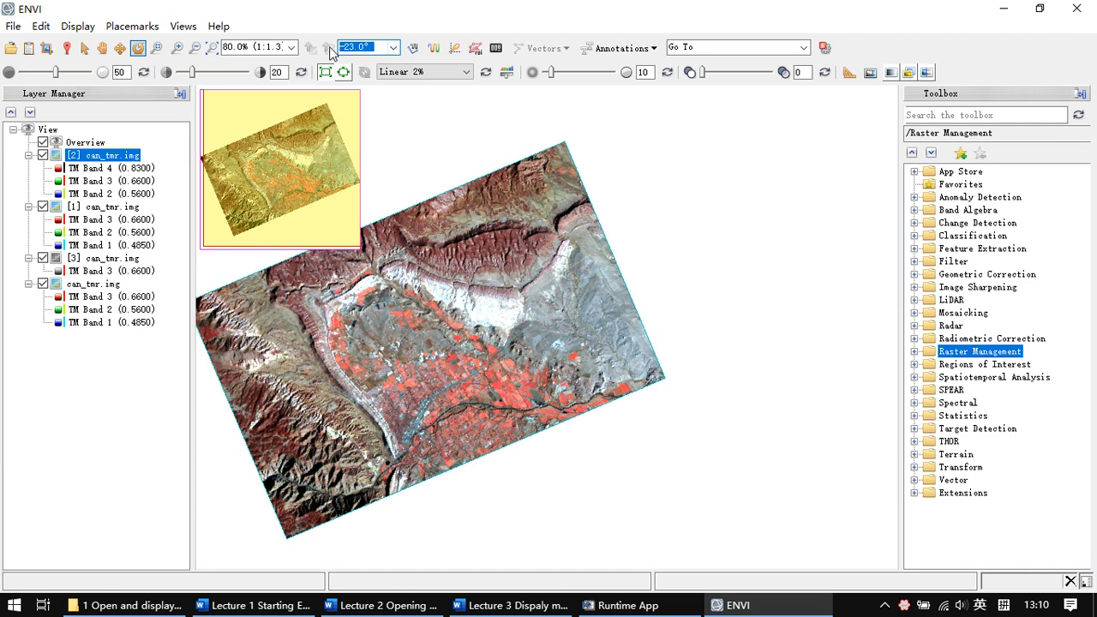
pyautogui.click(392, 49)
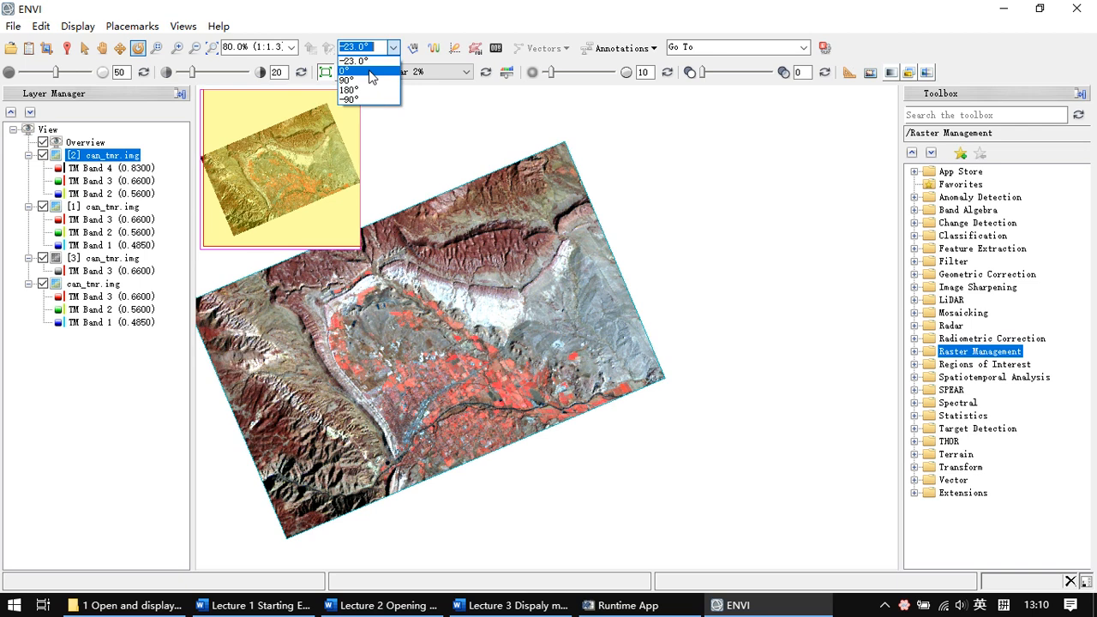
pyautogui.click(371, 72)
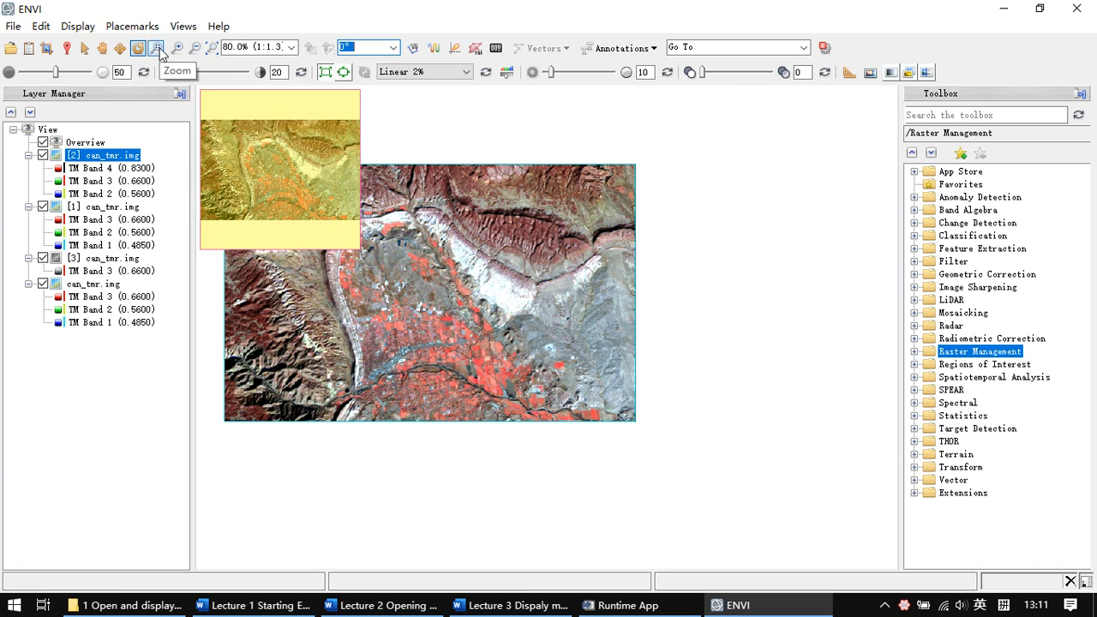
# Magnify the red-brown mountain ridge to 640% with the Zoom tool
pyautogui.click(159, 52)
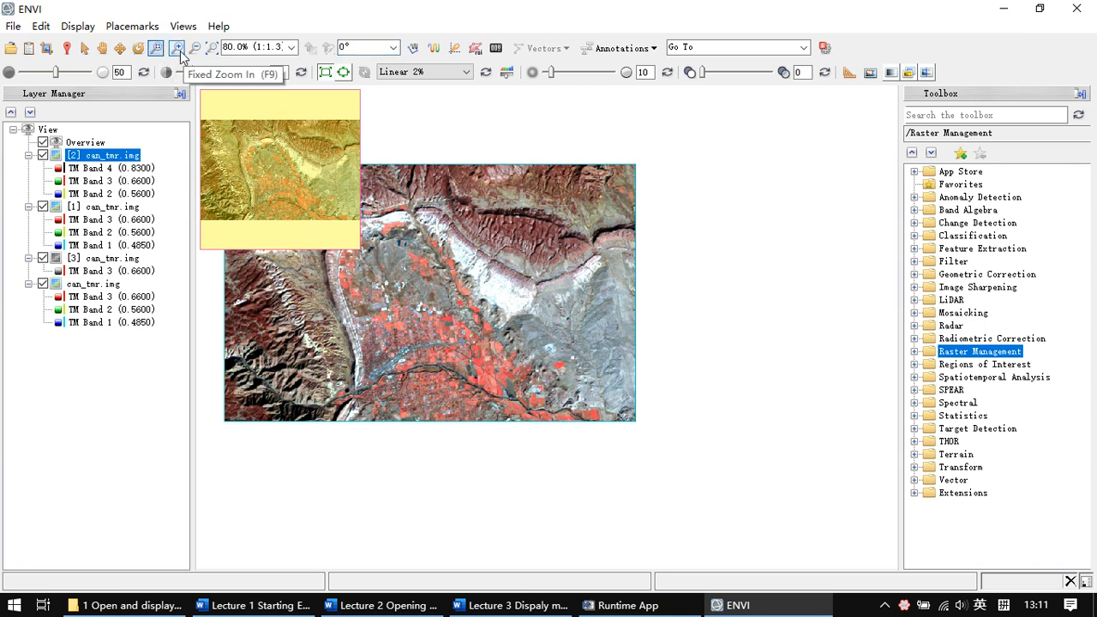
pyautogui.click(487, 285)
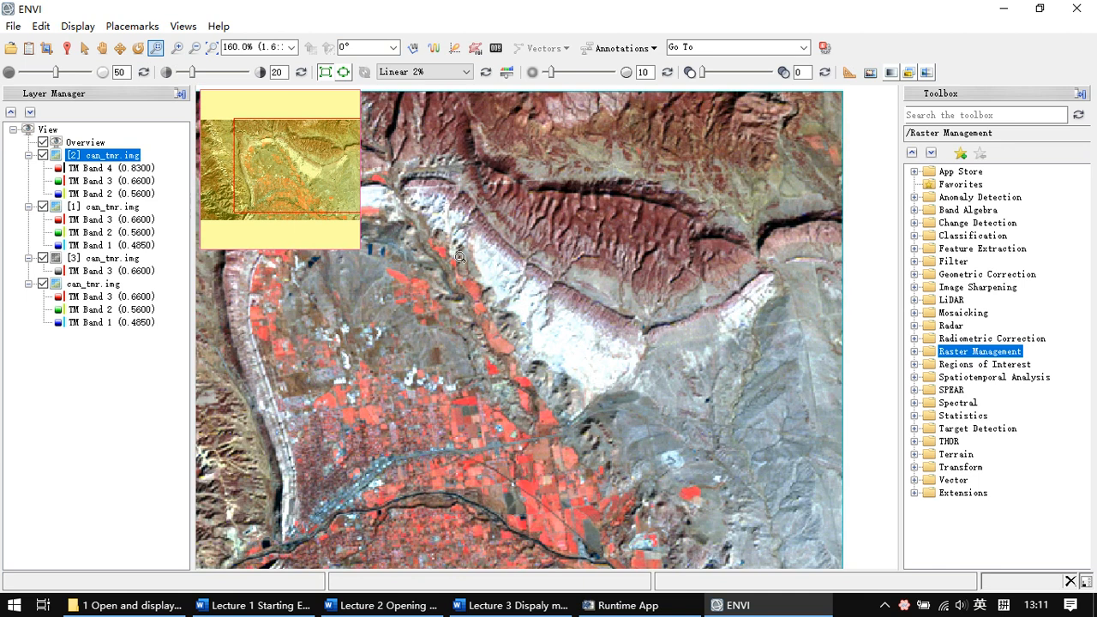
pyautogui.click(557, 282)
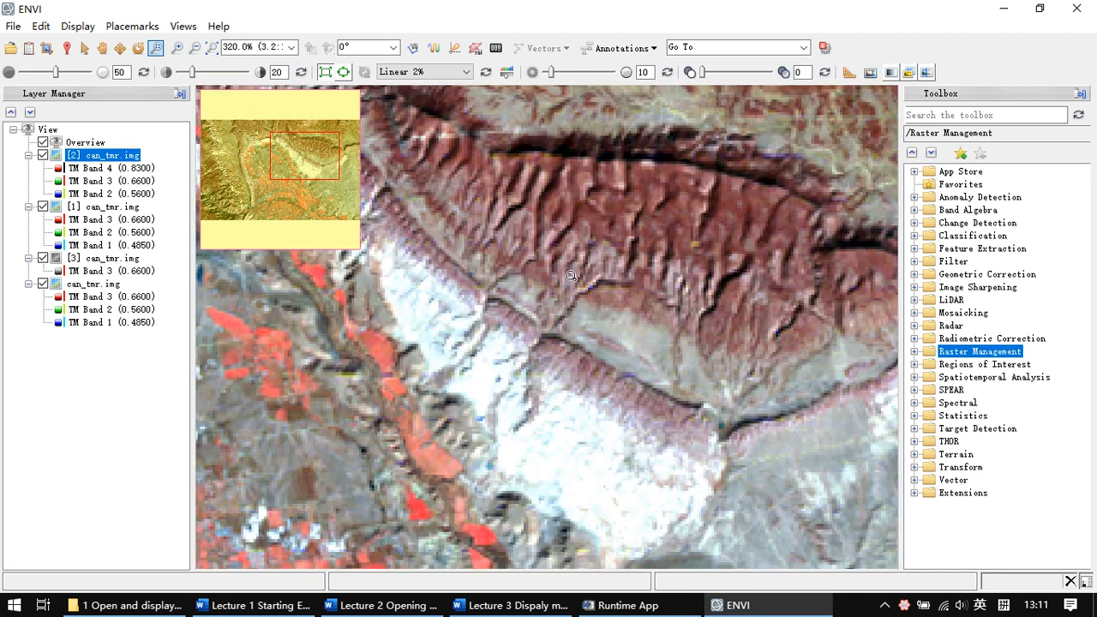
pyautogui.click(573, 276)
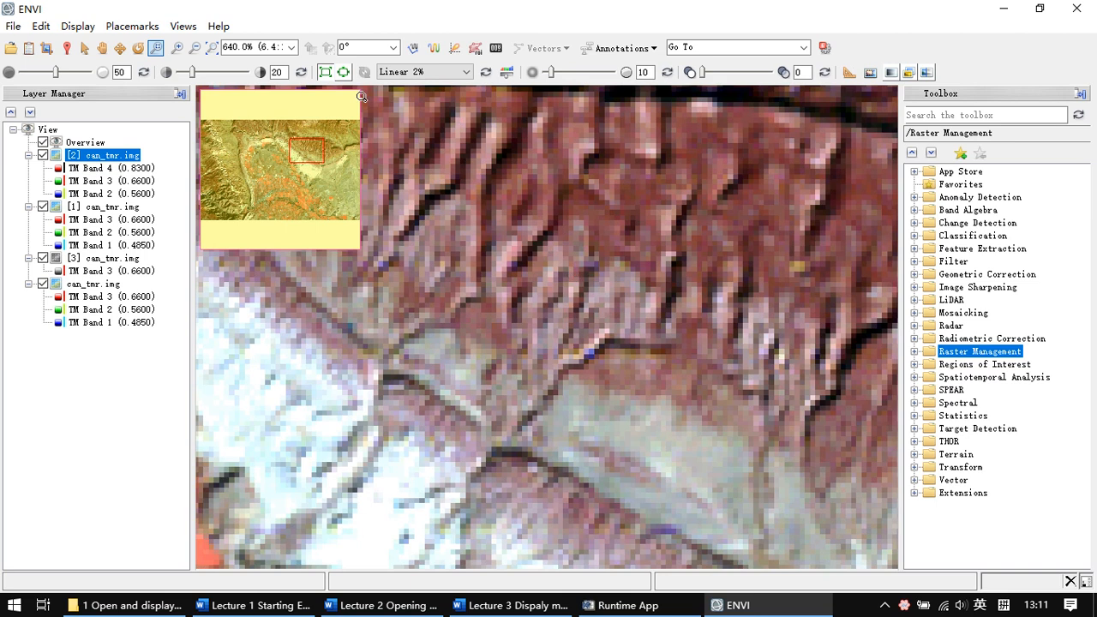
# Try one Fixed Zoom In and use Fixed Zoom Out repeatedly until the view is at 327.7%
pyautogui.click(178, 49)
pyautogui.click(202, 49)
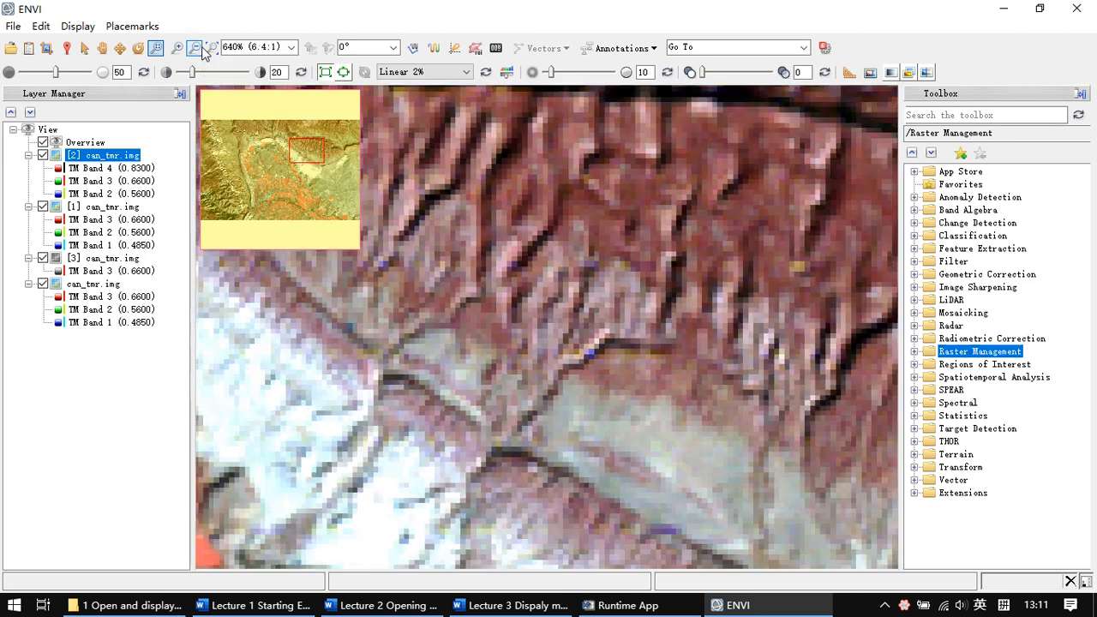
pyautogui.click(195, 48)
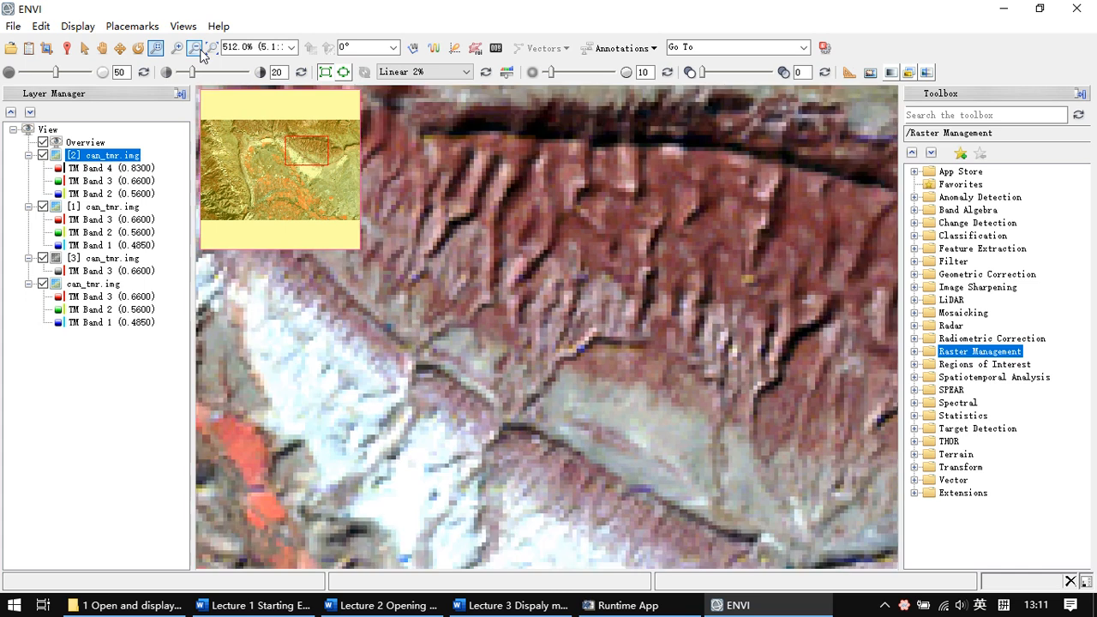
pyautogui.click(196, 48)
pyautogui.click(199, 49)
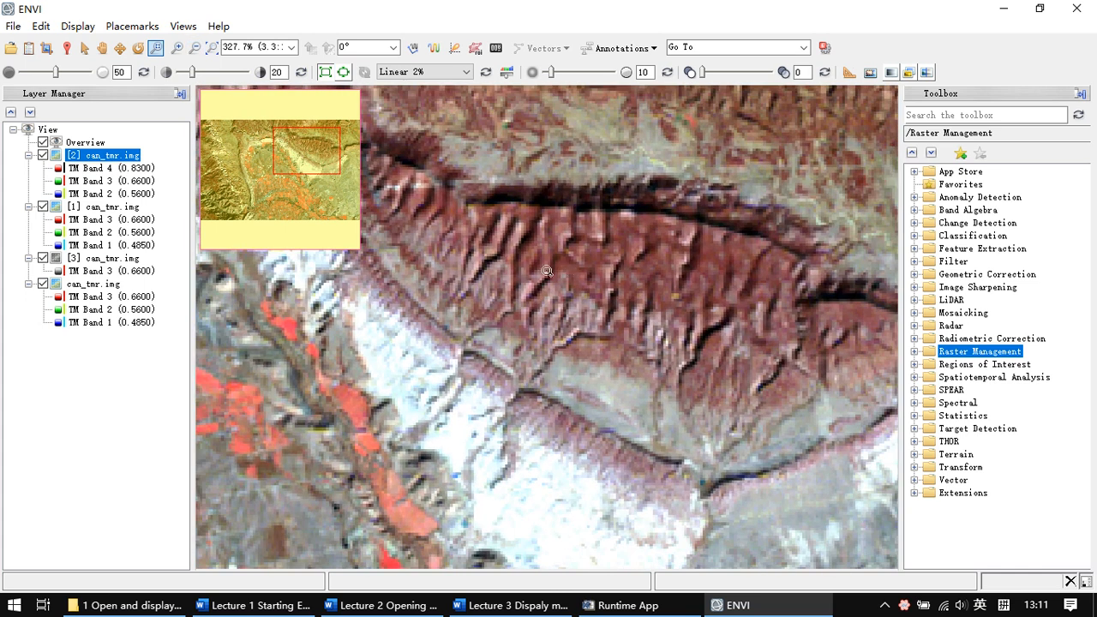
# Activate the Select tool and zoom in and out around the white ridge, finishing at about 137% with the image filling the view
pyautogui.click(87, 51)
pyautogui.scroll(-4, 622, 322)
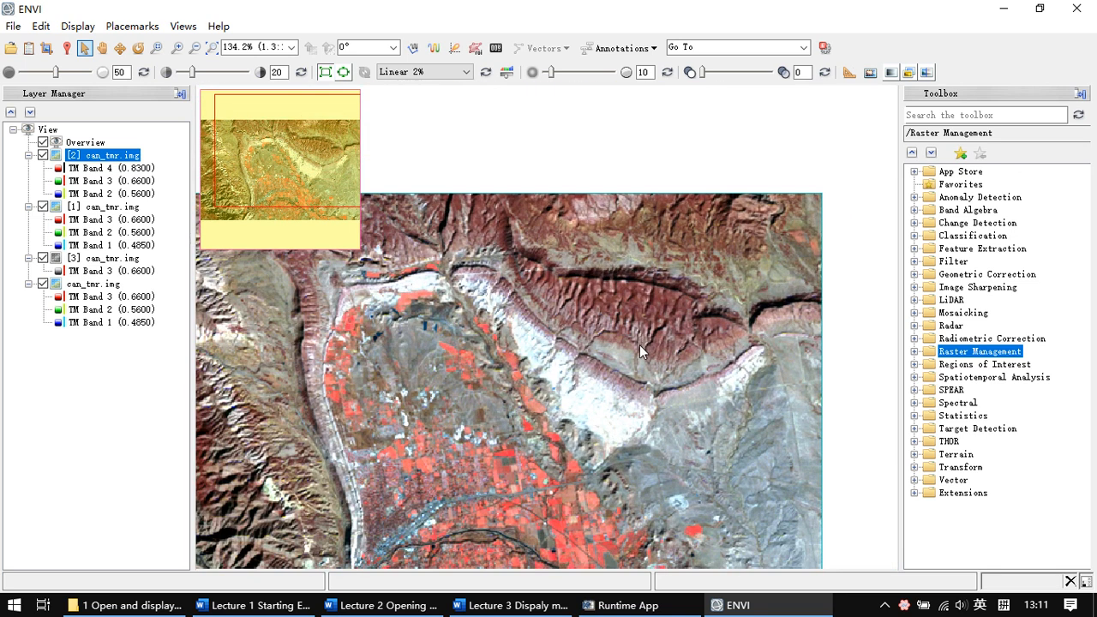
pyautogui.scroll(4, 639, 344)
pyautogui.moveTo(645, 360); pyautogui.dragTo(598, 358)
pyautogui.scroll(6, 598, 353)
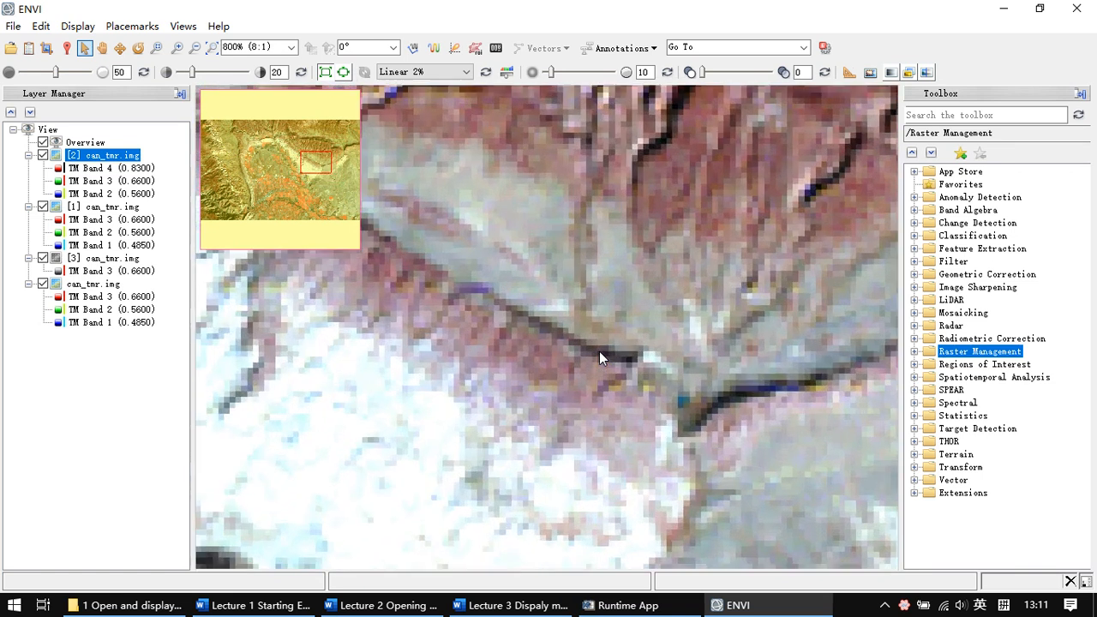
pyautogui.scroll(-7, 599, 353)
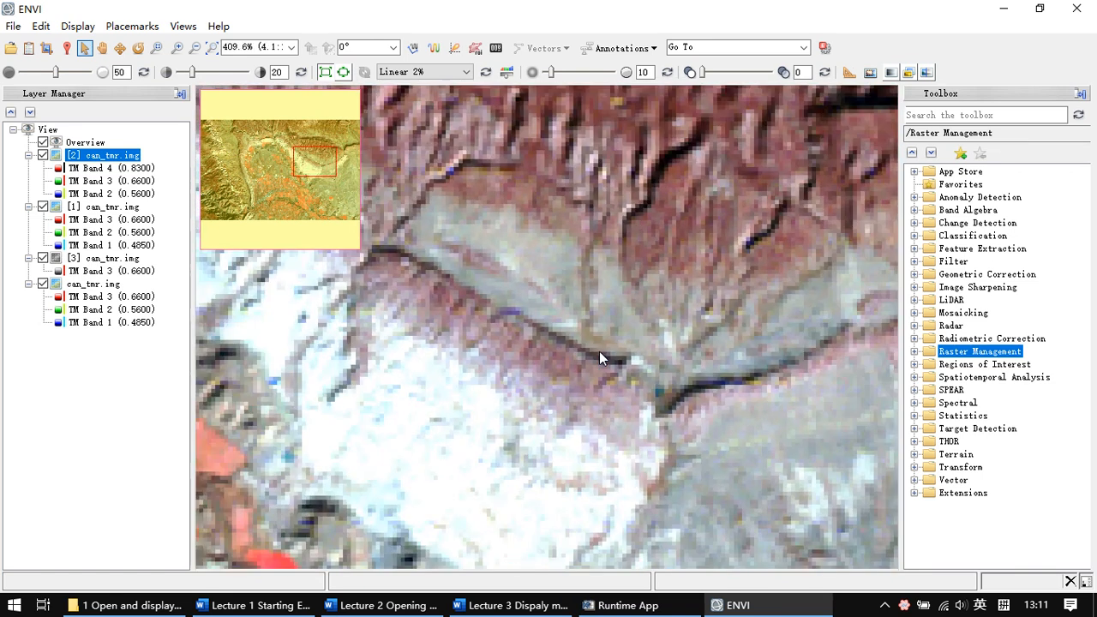
pyautogui.scroll(-1, 598, 352)
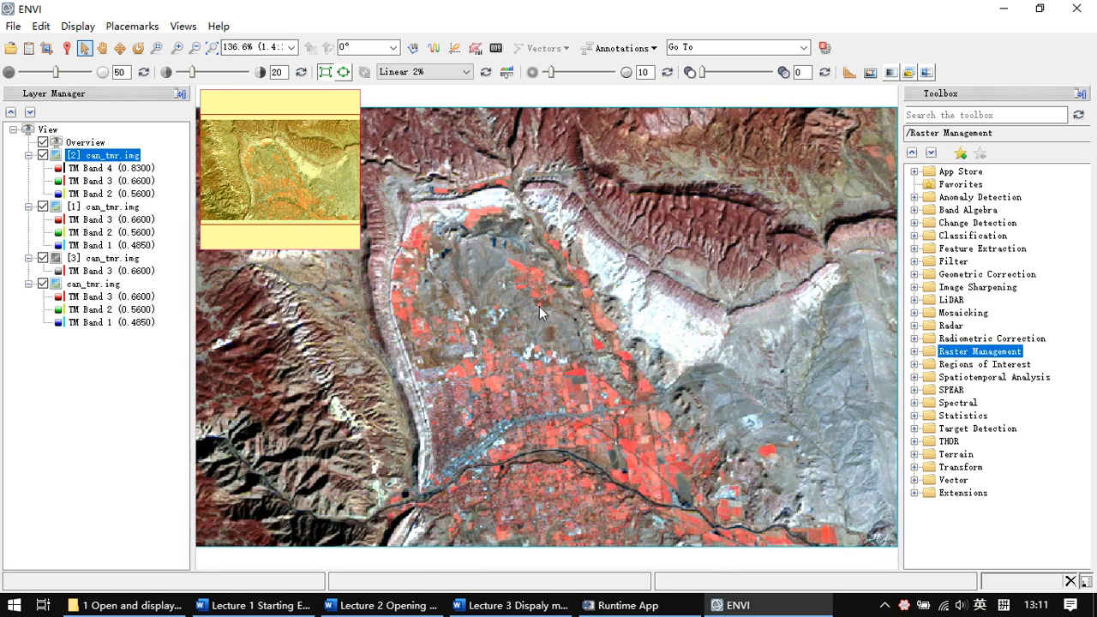
# Zoom in on the red fields, return to full extent, and set the zoom level to 100% (1:1)
pyautogui.click(600, 352)
pyautogui.scroll(3, 597, 347)
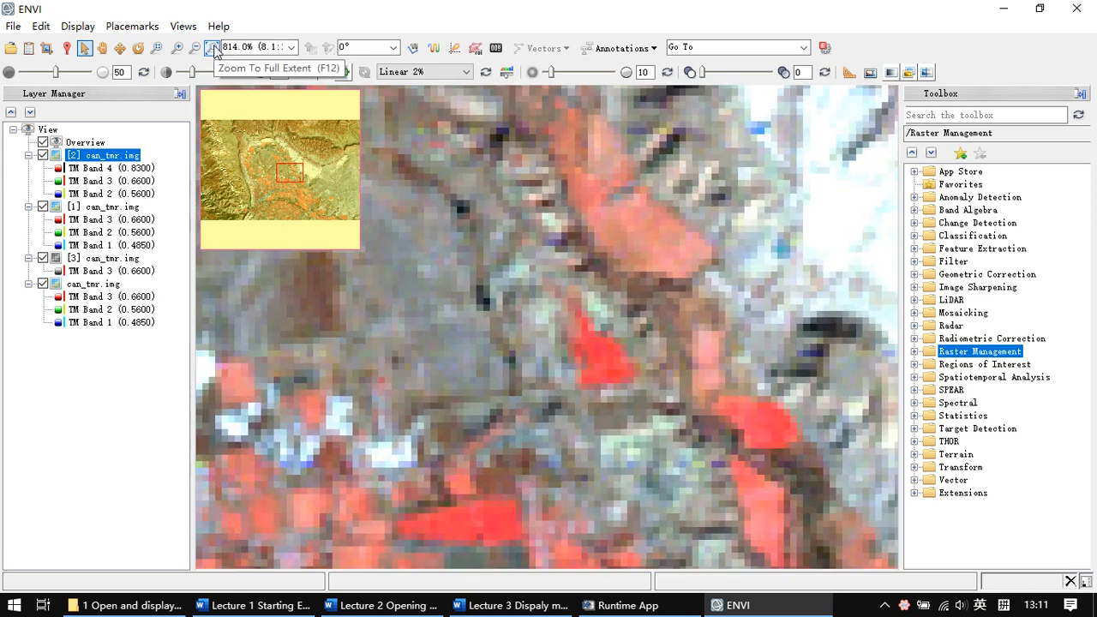
pyautogui.click(212, 47)
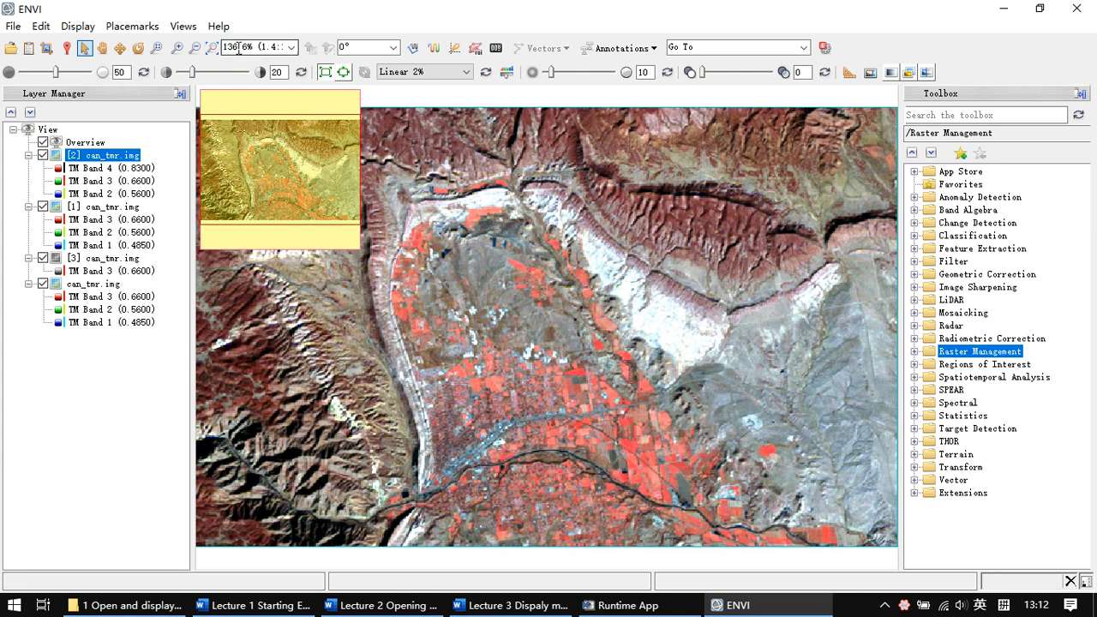
pyautogui.click(293, 51)
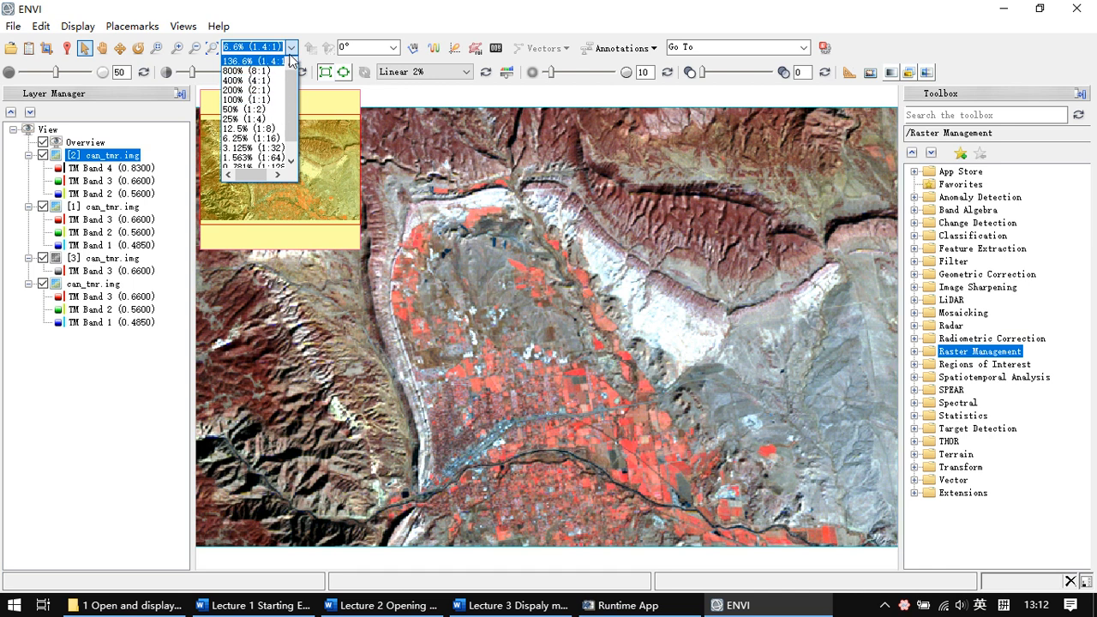
pyautogui.click(255, 100)
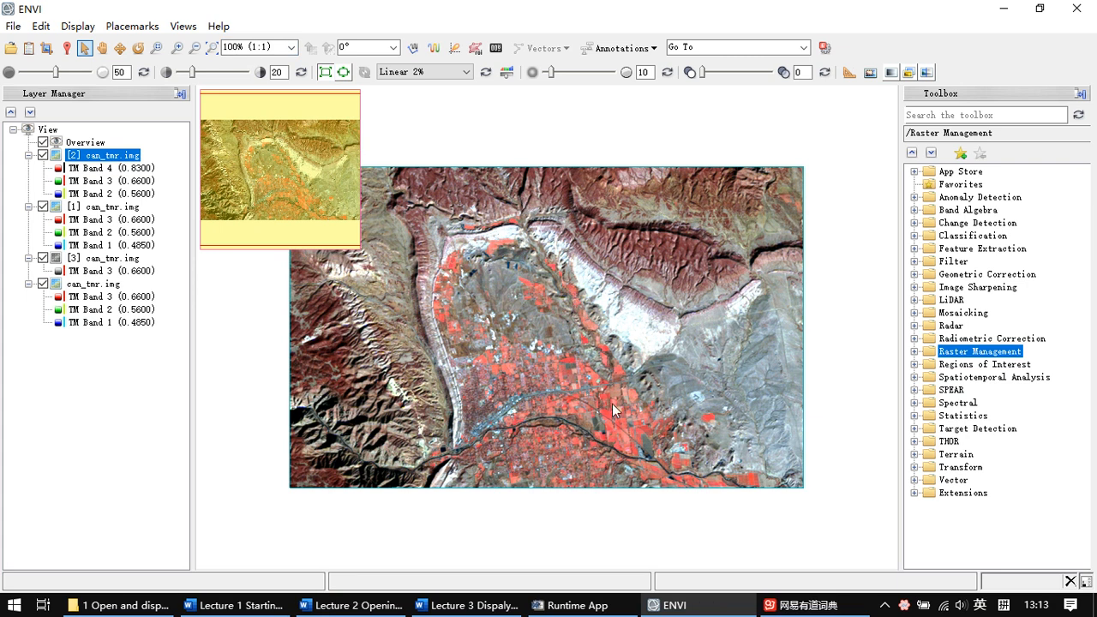
# Try rotating the view to 90° and 180°, and reset the rotation to 0°
pyautogui.click(393, 48)
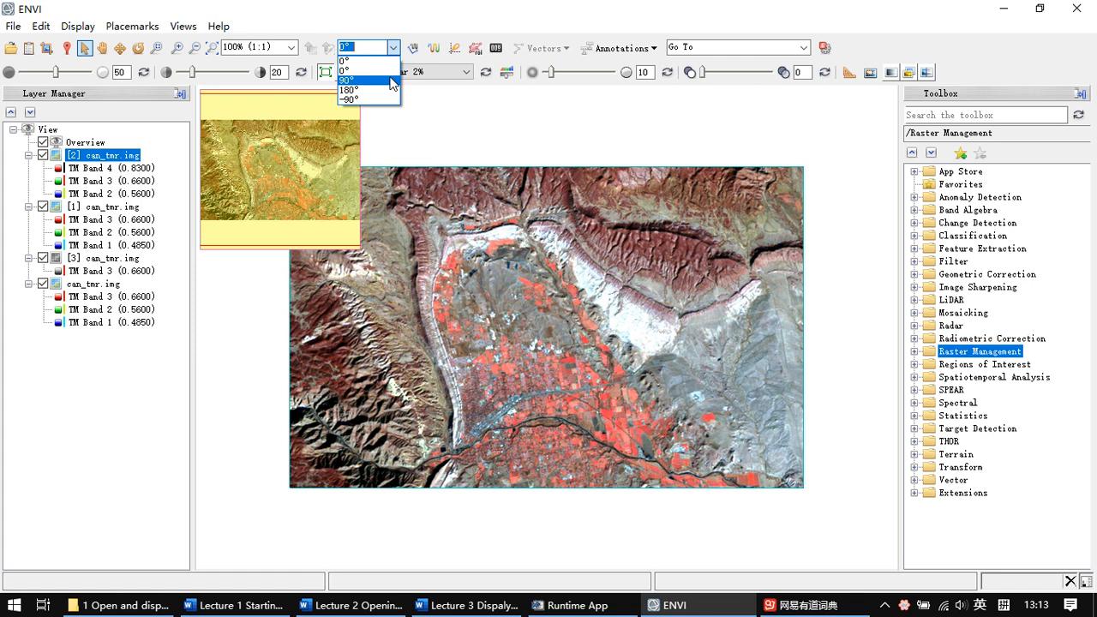
pyautogui.click(392, 83)
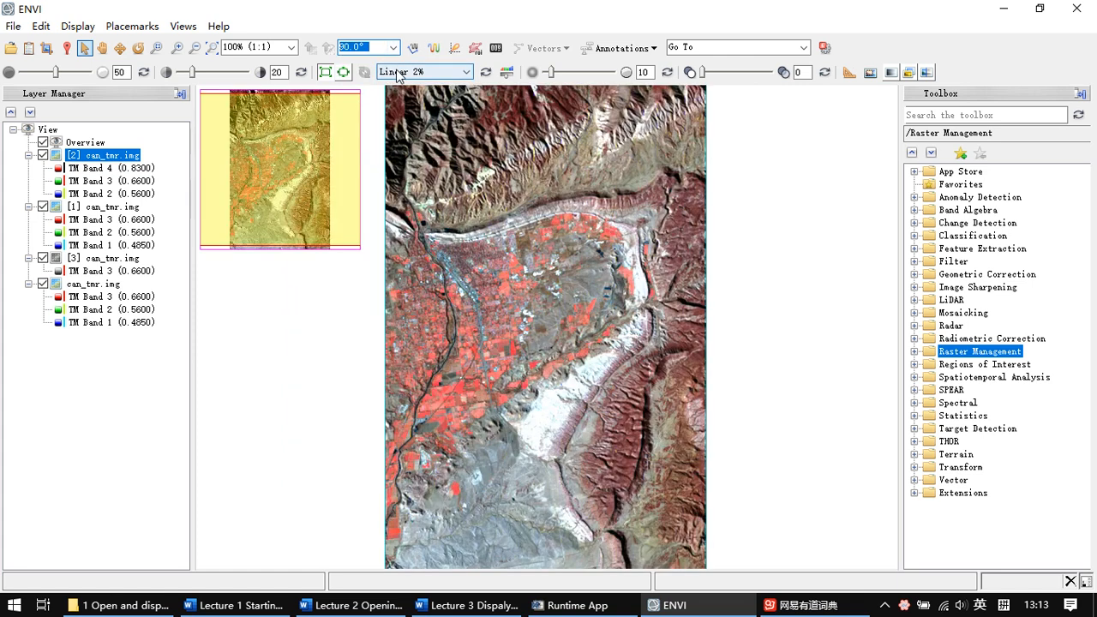
pyautogui.click(392, 48)
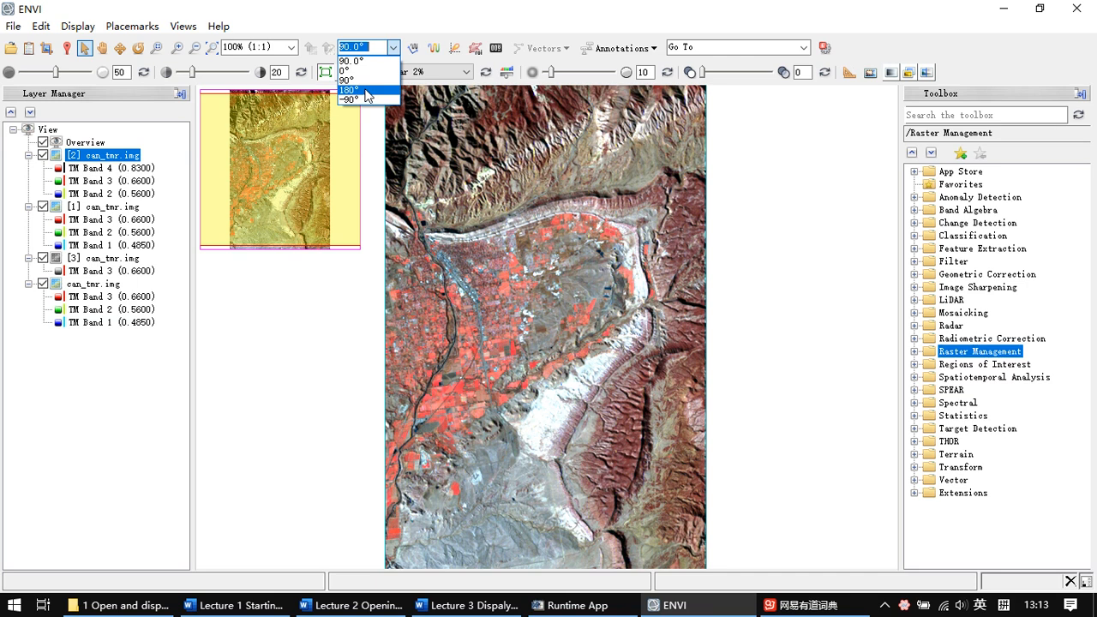
pyautogui.click(368, 90)
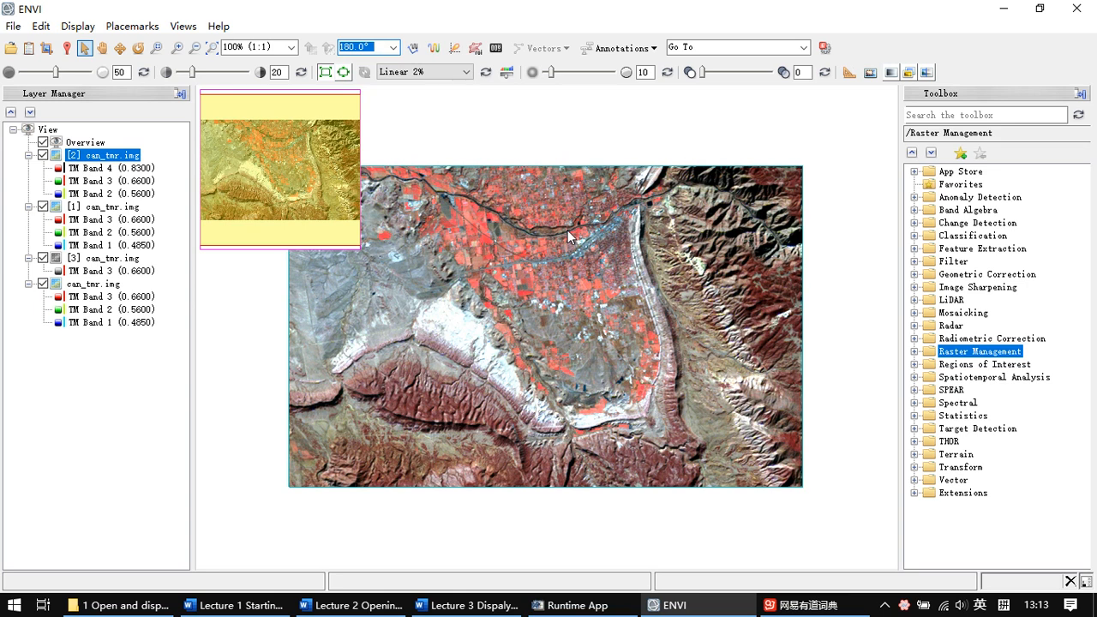
pyautogui.click(393, 48)
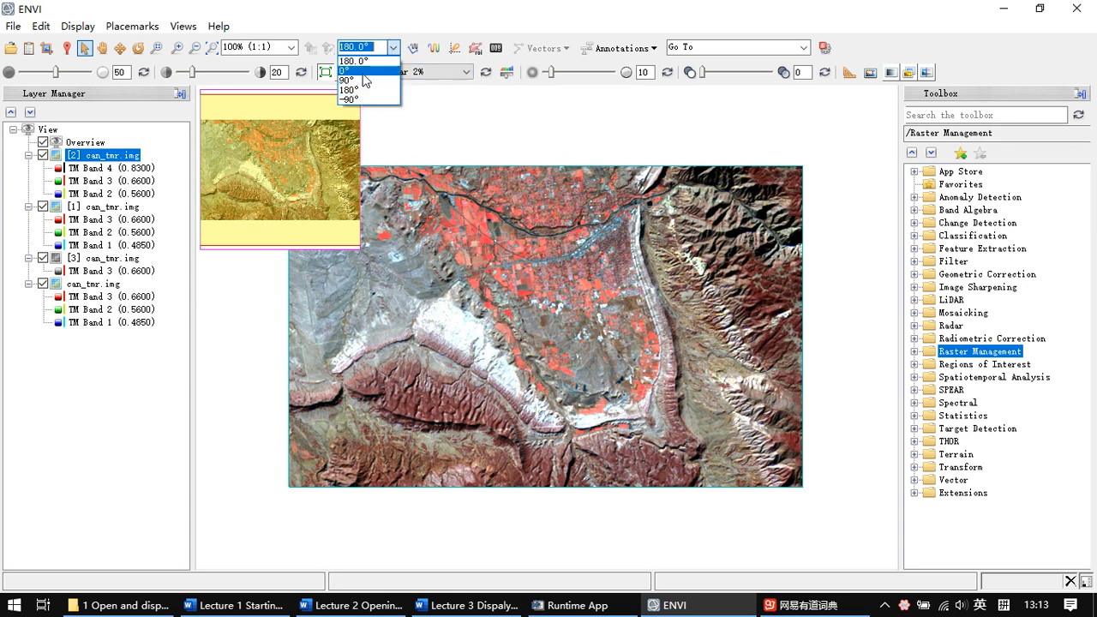
pyautogui.click(352, 70)
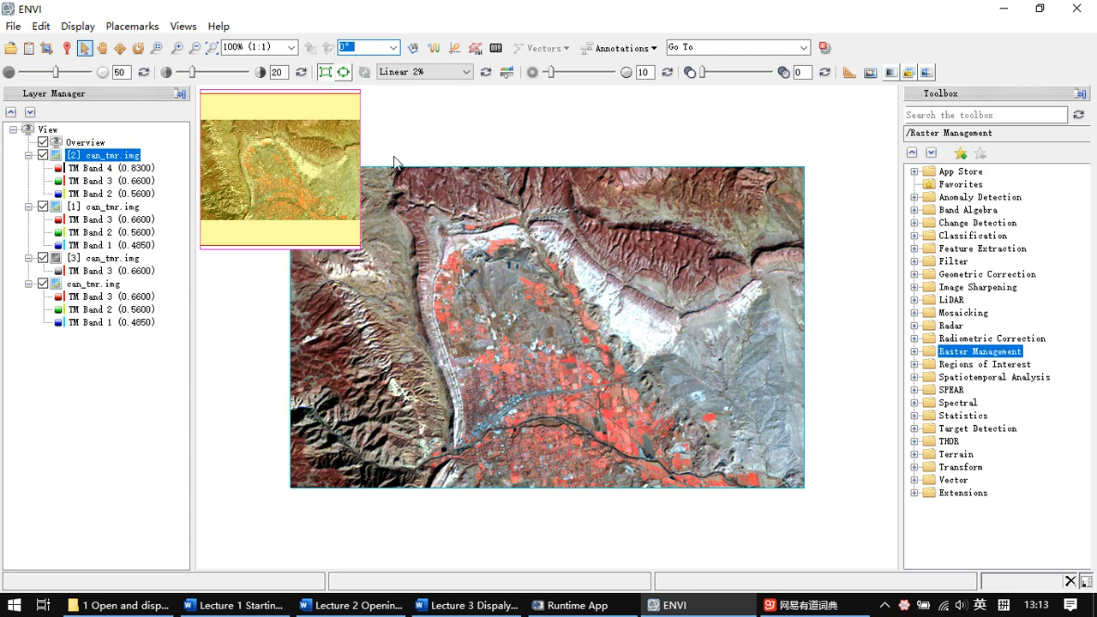
pyautogui.click(393, 47)
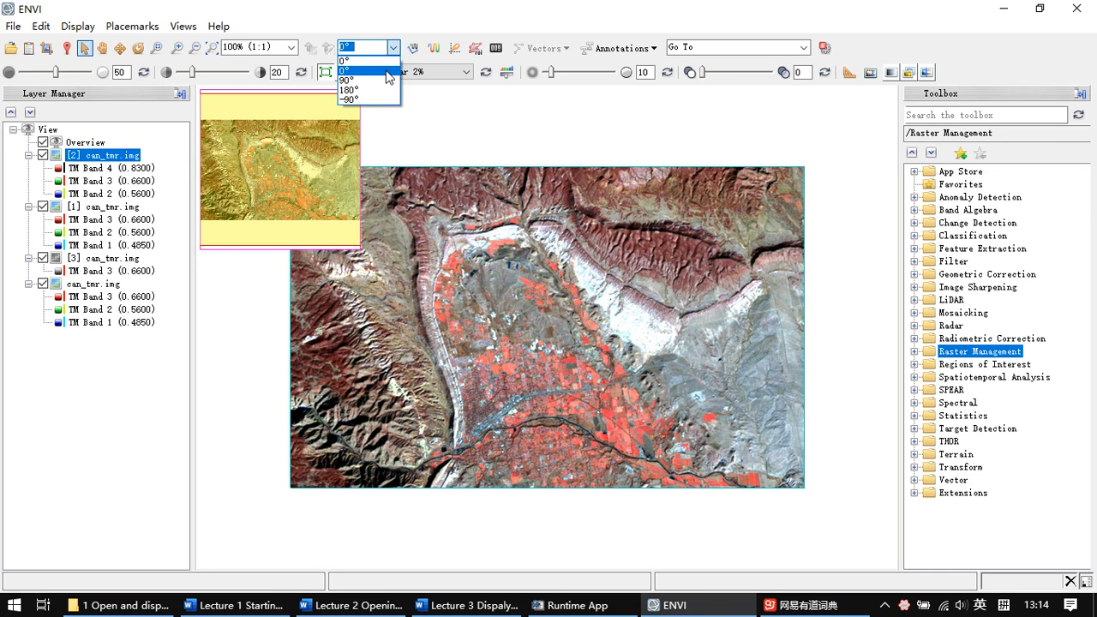
pyautogui.click(432, 27)
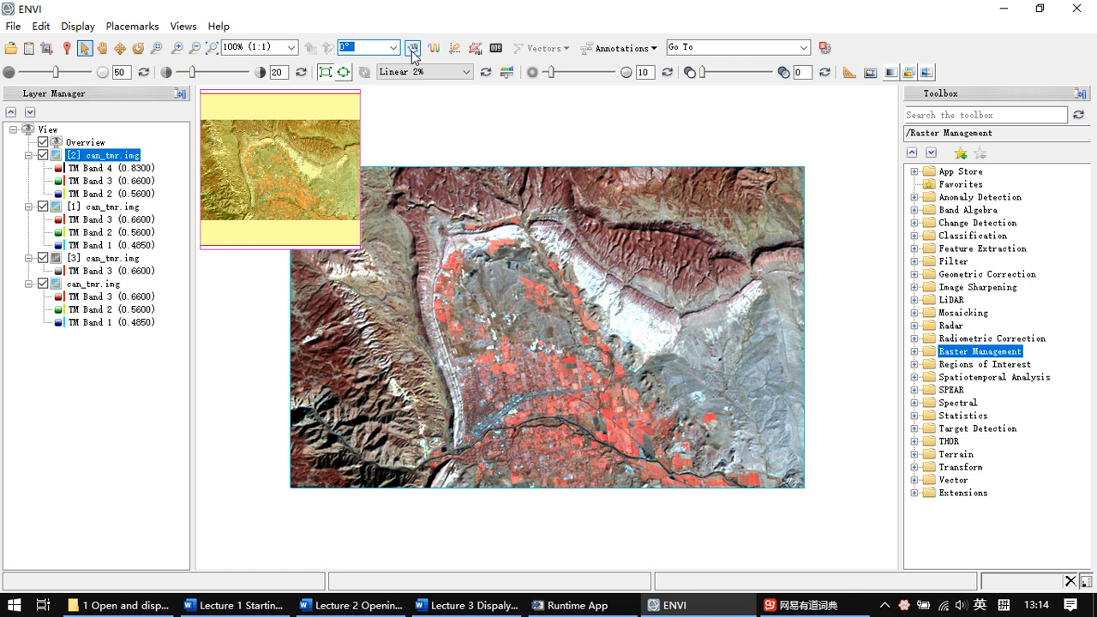
# Plot an Arbitrary Profile of the top layer along a diagonal transect crossing the white ridge, and close the profile window
pyautogui.click(412, 51)
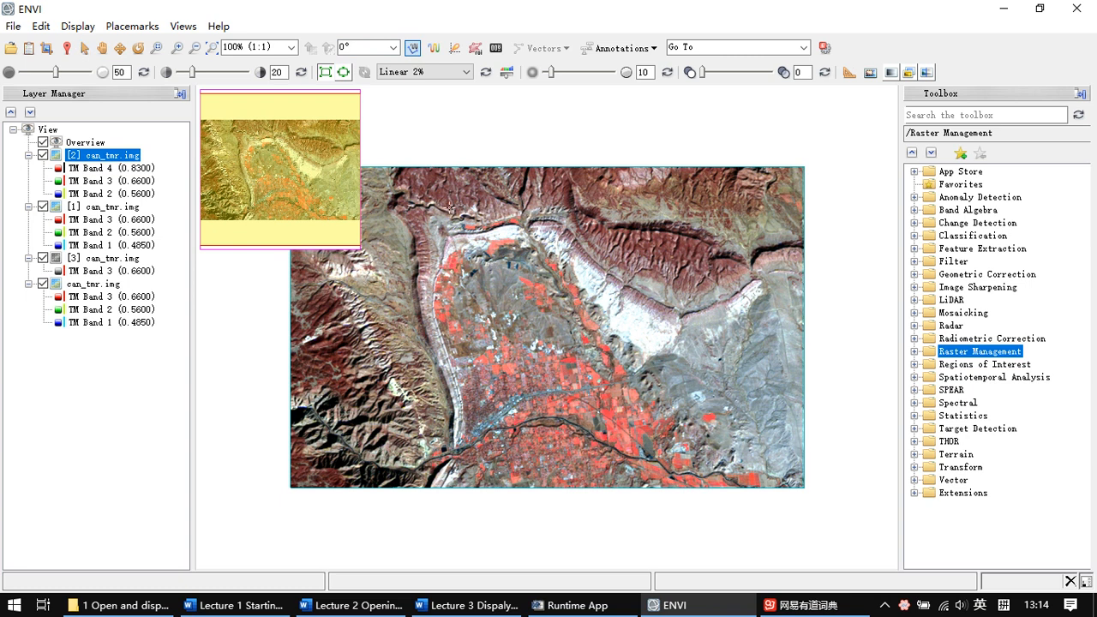
pyautogui.scroll(5, 560, 266)
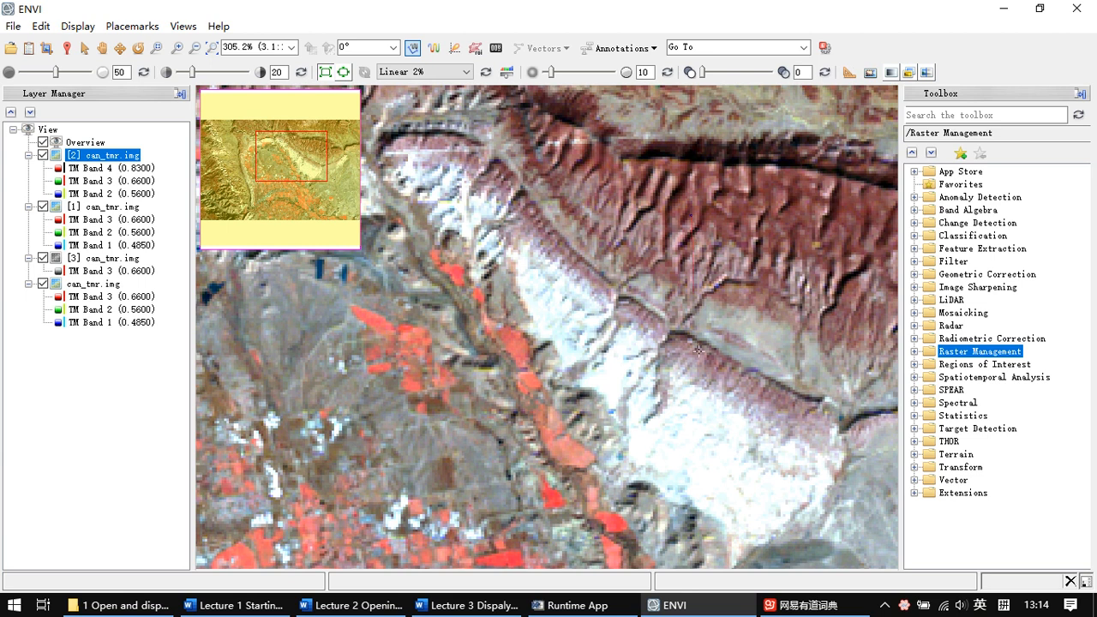
pyautogui.click(307, 487)
pyautogui.rightClick(306, 488)
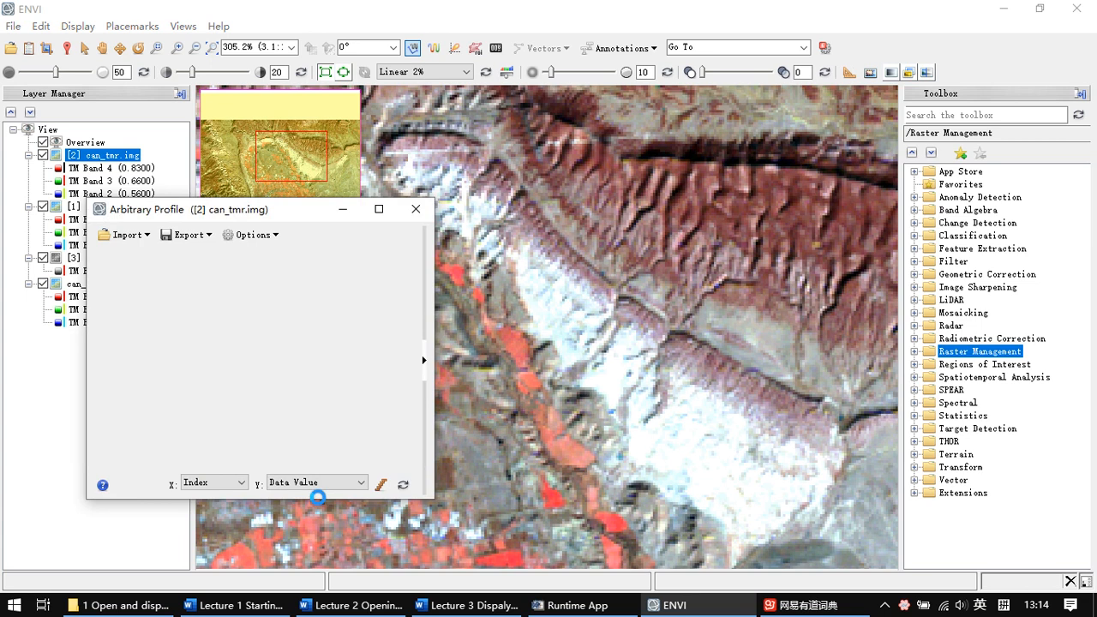
pyautogui.moveTo(304, 217); pyautogui.dragTo(251, 225)
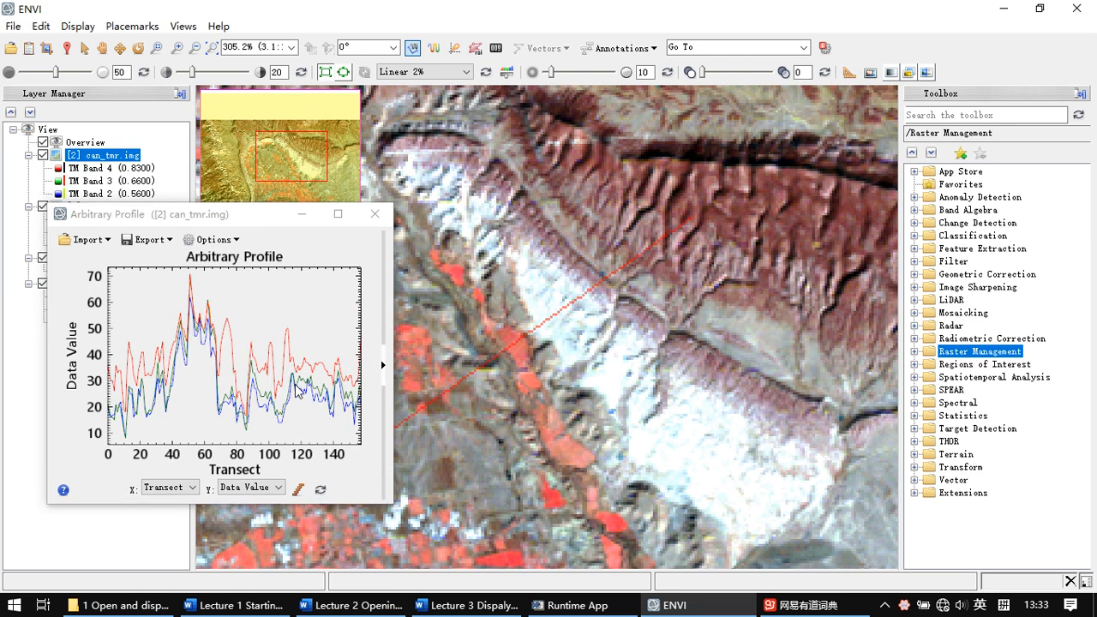
pyautogui.moveTo(215, 225); pyautogui.dragTo(311, 224)
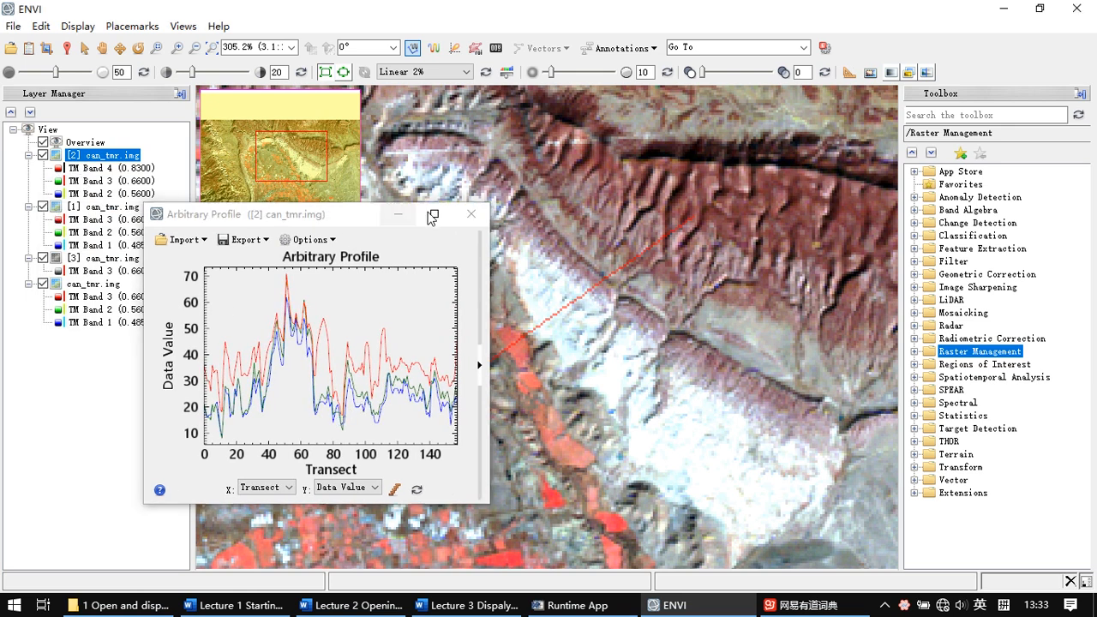
pyautogui.click(470, 213)
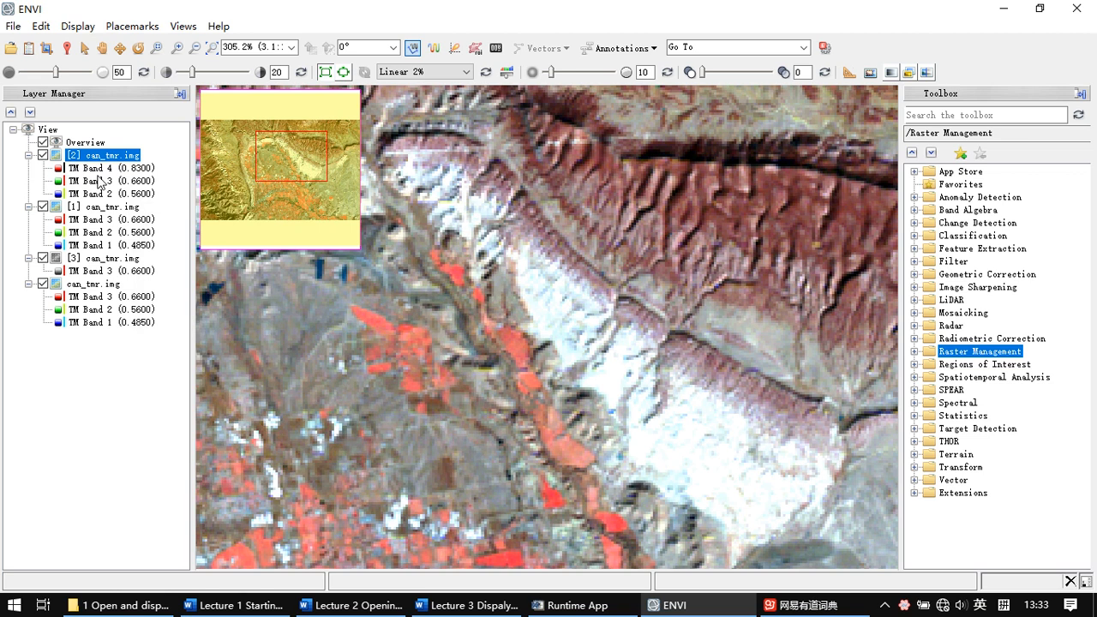
# Reorder the can_tmr.img layers so that [1] is on top, followed by the grayscale [3] and [2]
pyautogui.moveTo(75, 165); pyautogui.dragTo(94, 211)
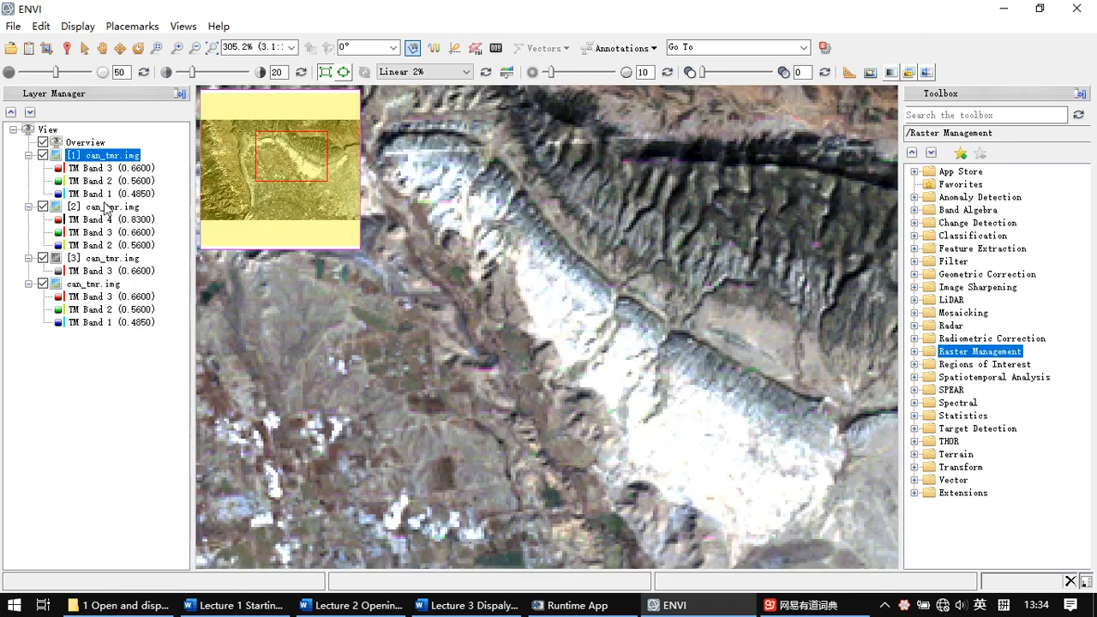
pyautogui.moveTo(94, 258); pyautogui.dragTo(101, 214)
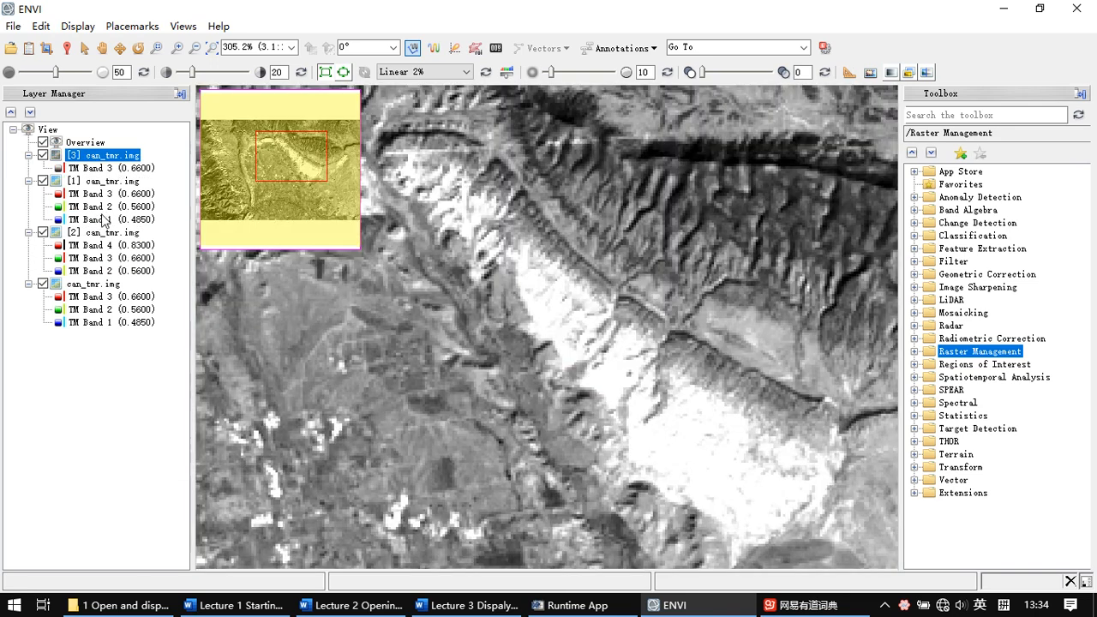
pyautogui.moveTo(101, 183); pyautogui.dragTo(99, 236)
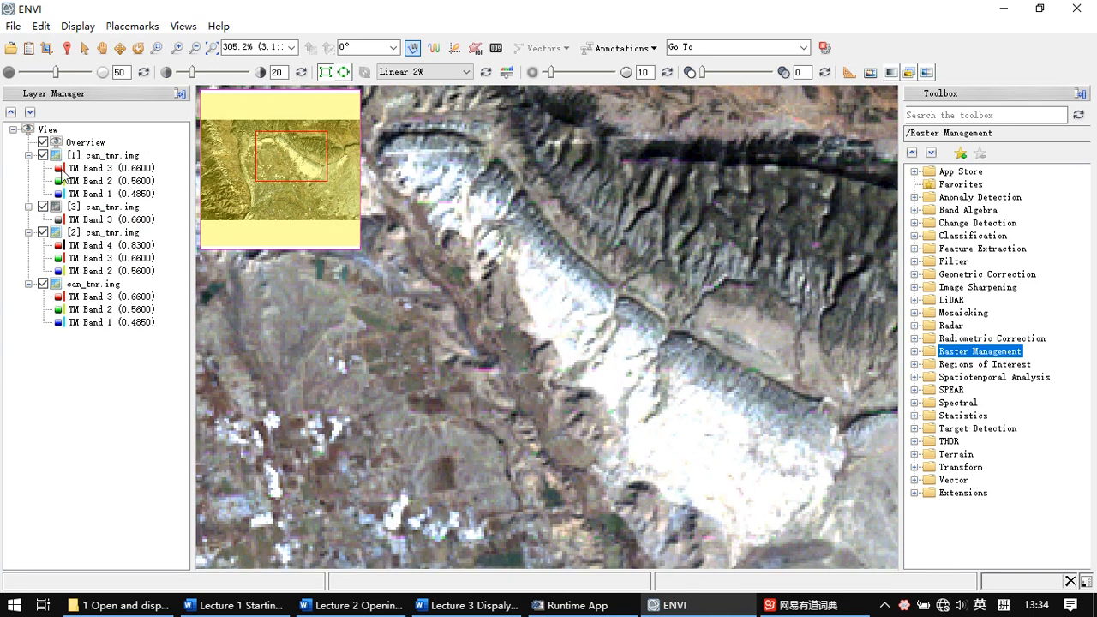
# Hide the Overview and remove the [1] can_tmr.img layer from the view
pyautogui.click(94, 155)
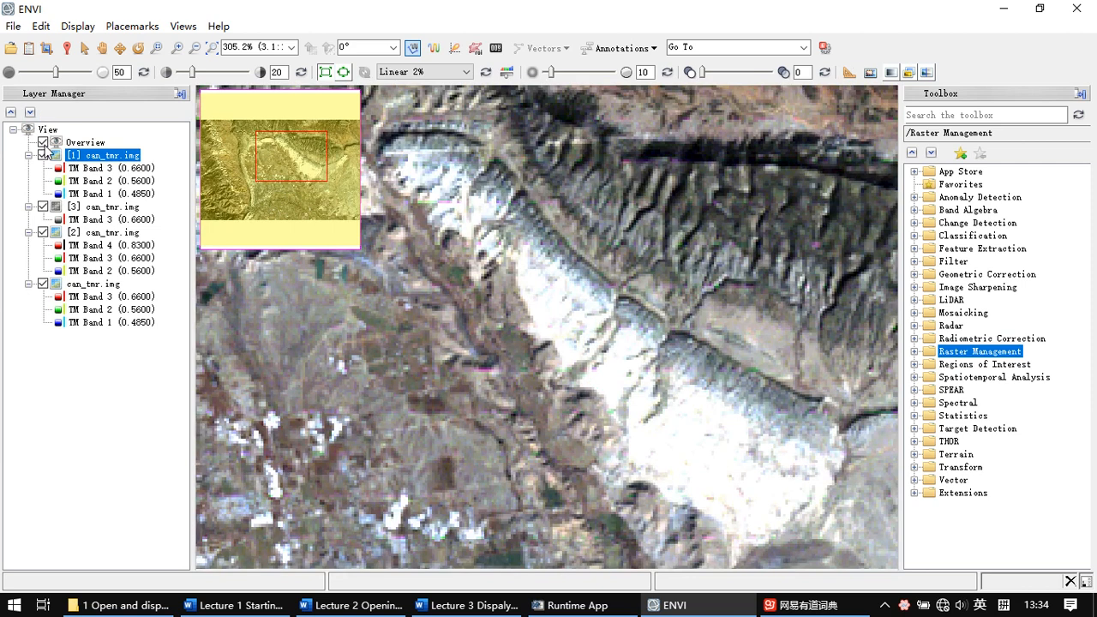
pyautogui.click(43, 142)
pyautogui.rightClick(94, 156)
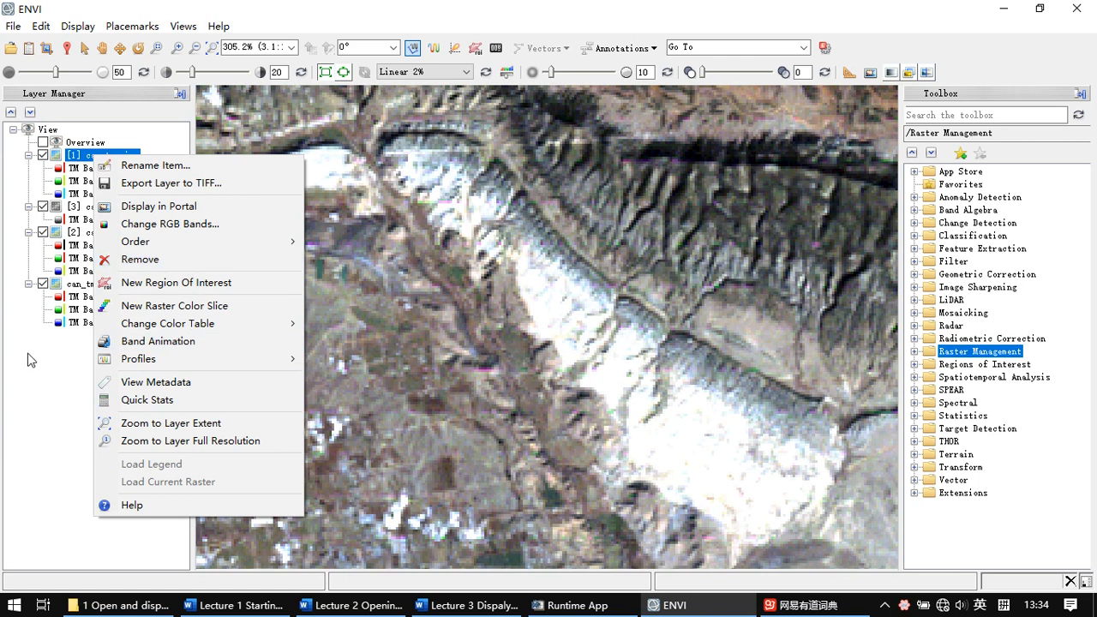
pyautogui.click(193, 263)
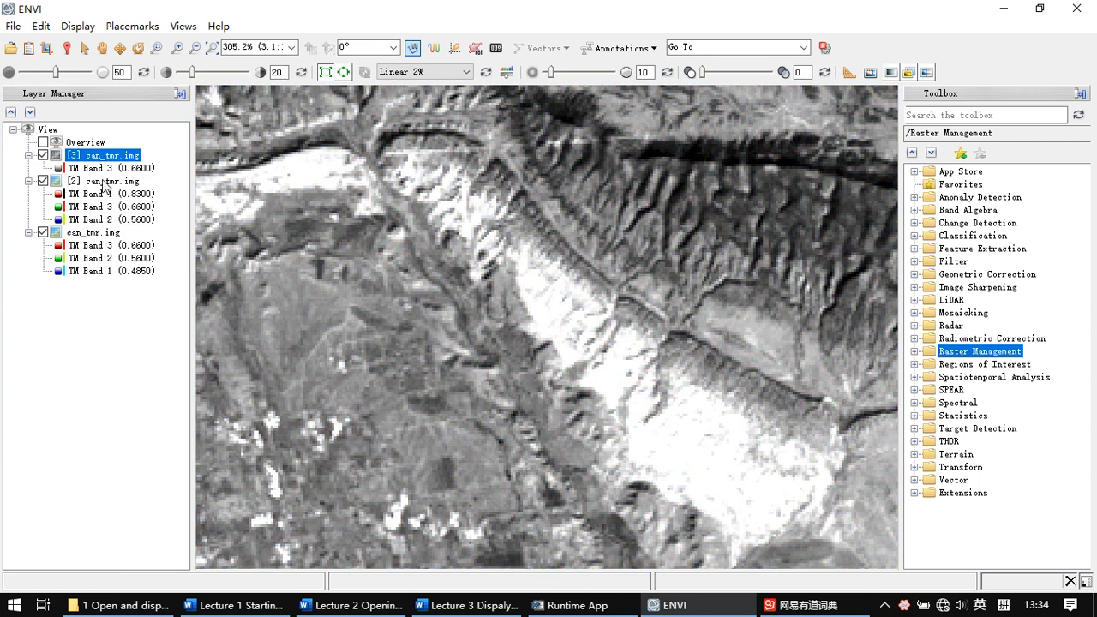
# Swap the order of the [2] and [3] can_tmr.img layers back and forth, and remove the grayscale layer [3]
pyautogui.moveTo(110, 184); pyautogui.dragTo(51, 158)
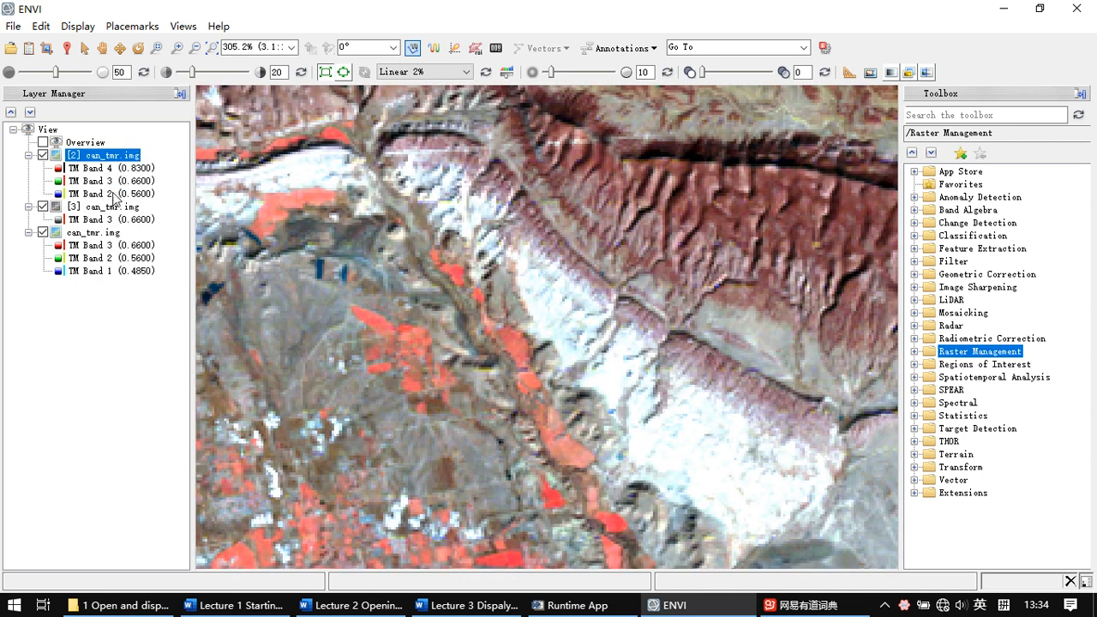
pyautogui.moveTo(121, 208); pyautogui.dragTo(110, 159)
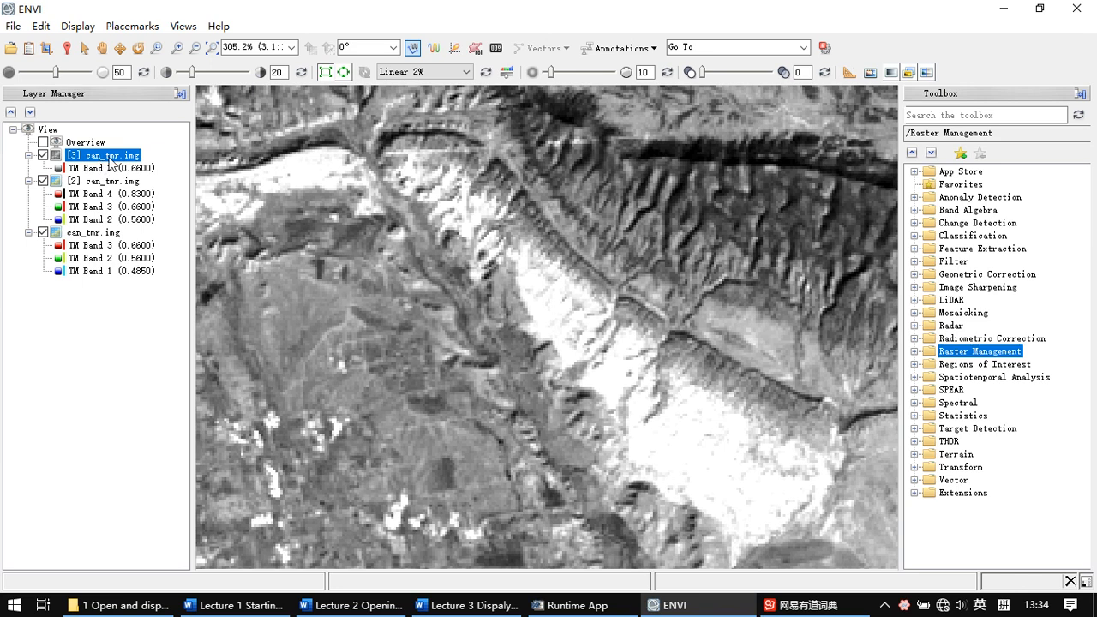
pyautogui.rightClick(109, 162)
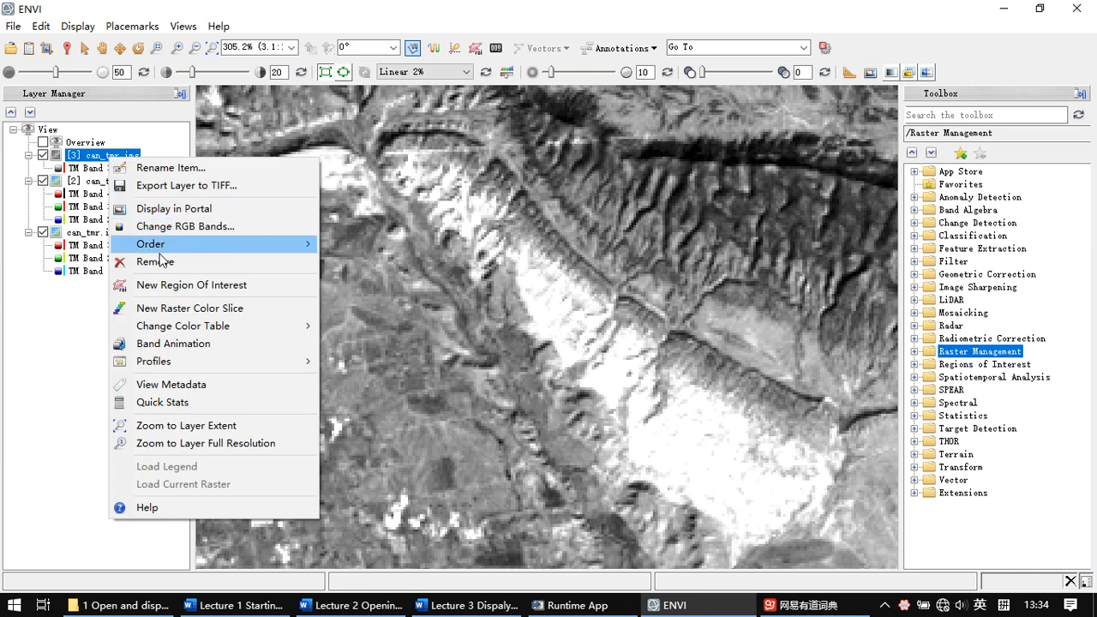
pyautogui.press('Escape')
pyautogui.press('Delete')
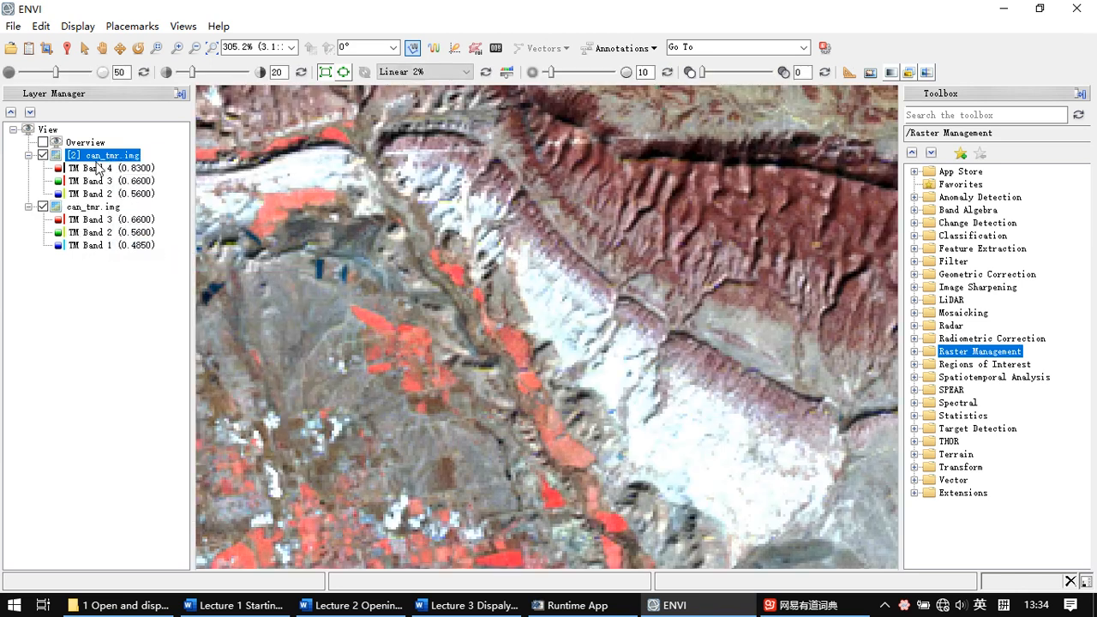
# Remove the can_tmr.img layer that displays TM Bands 4, 3 and 2, and close the stray Arbitrary Profile plot
pyautogui.rightClick(72, 207)
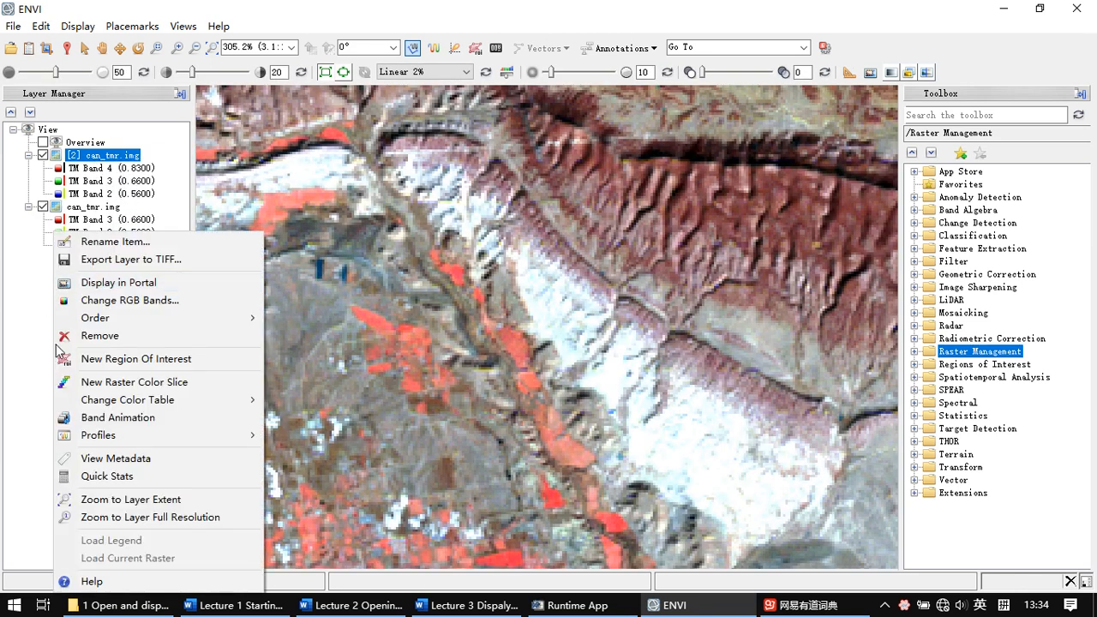
pyautogui.click(81, 337)
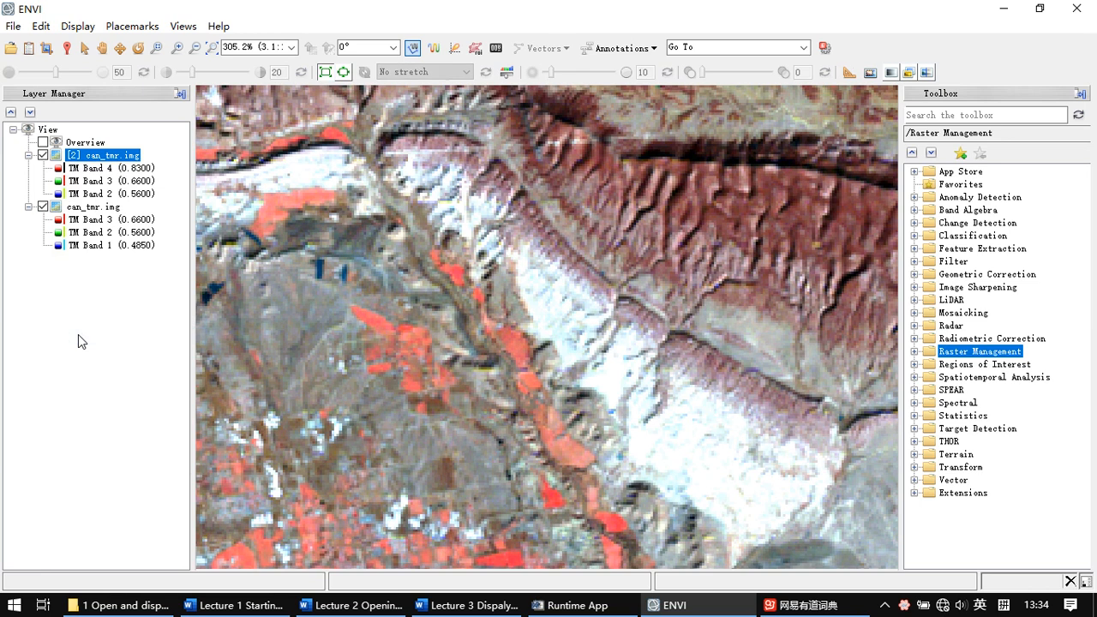
pyautogui.click(527, 306)
pyautogui.click(84, 48)
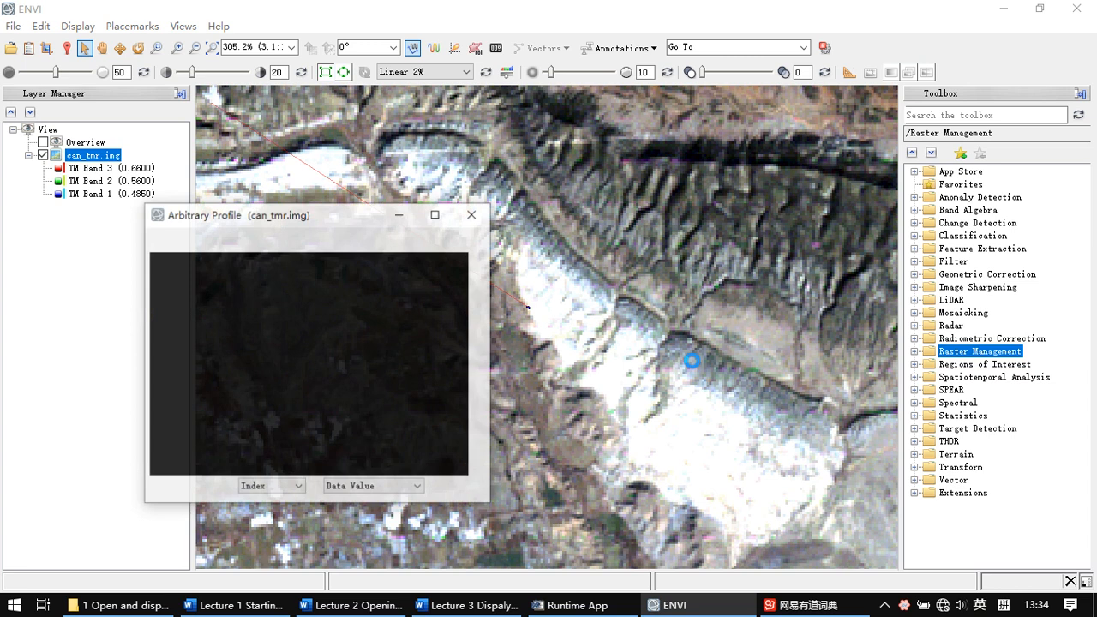
pyautogui.click(474, 224)
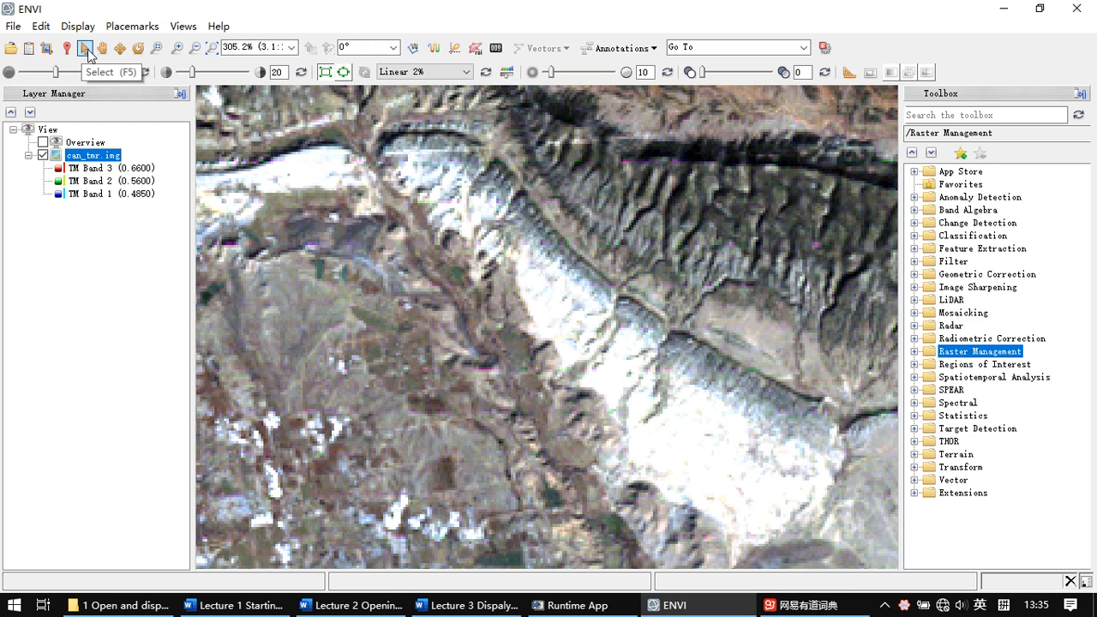
# Try an Arbitrary Profile on a very short transect along the bright ridge, and close its plot
pyautogui.click(412, 48)
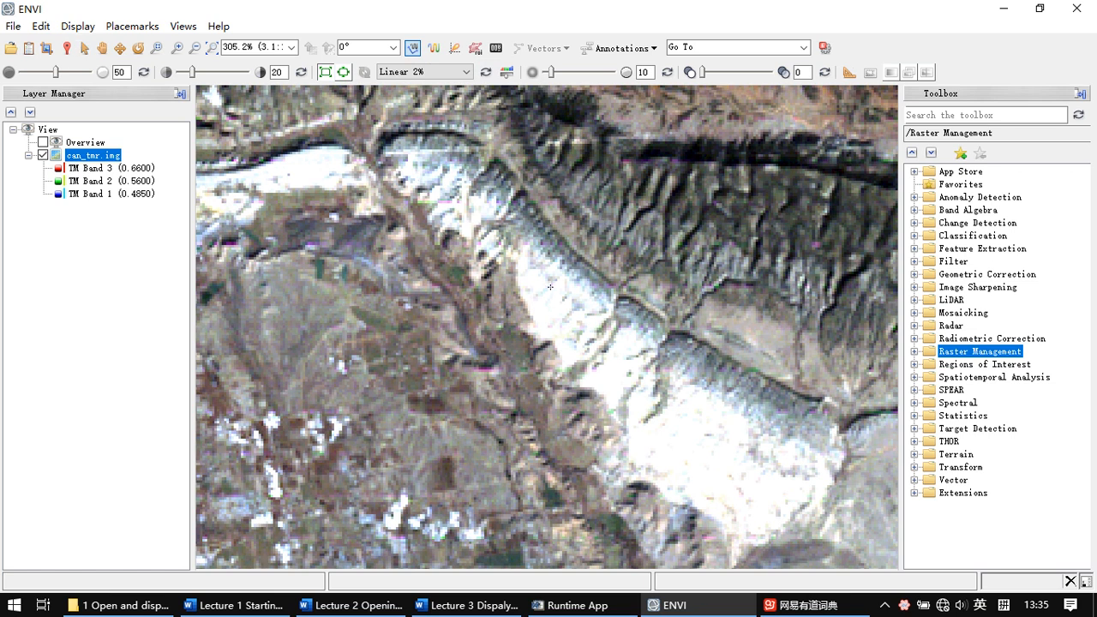
pyautogui.click(595, 263)
pyautogui.doubleClick(358, 484)
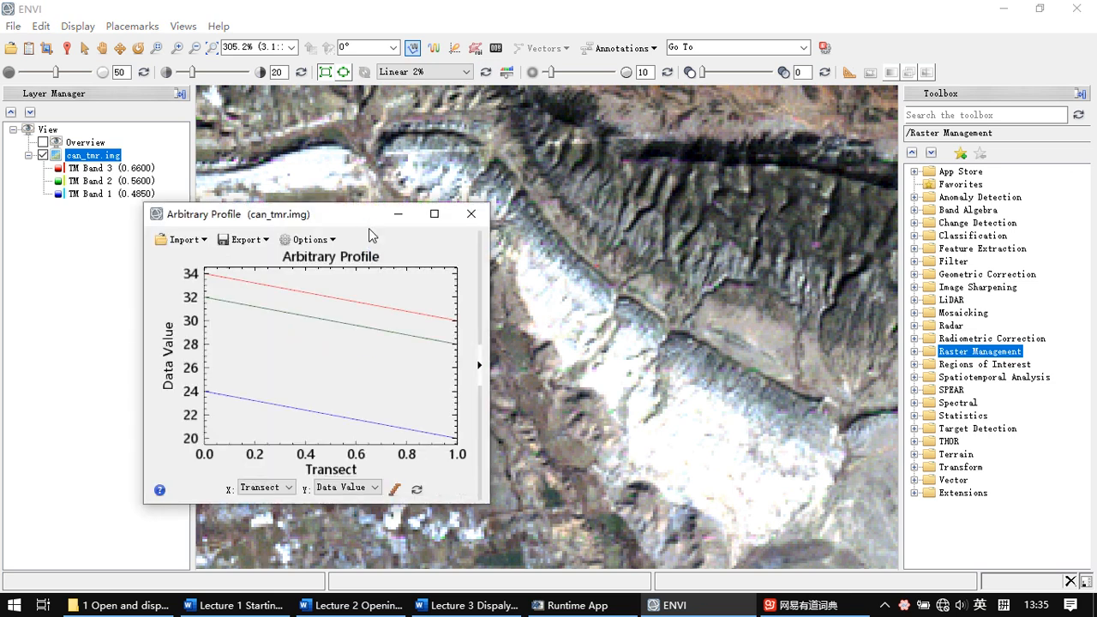
pyautogui.moveTo(347, 218); pyautogui.dragTo(237, 210)
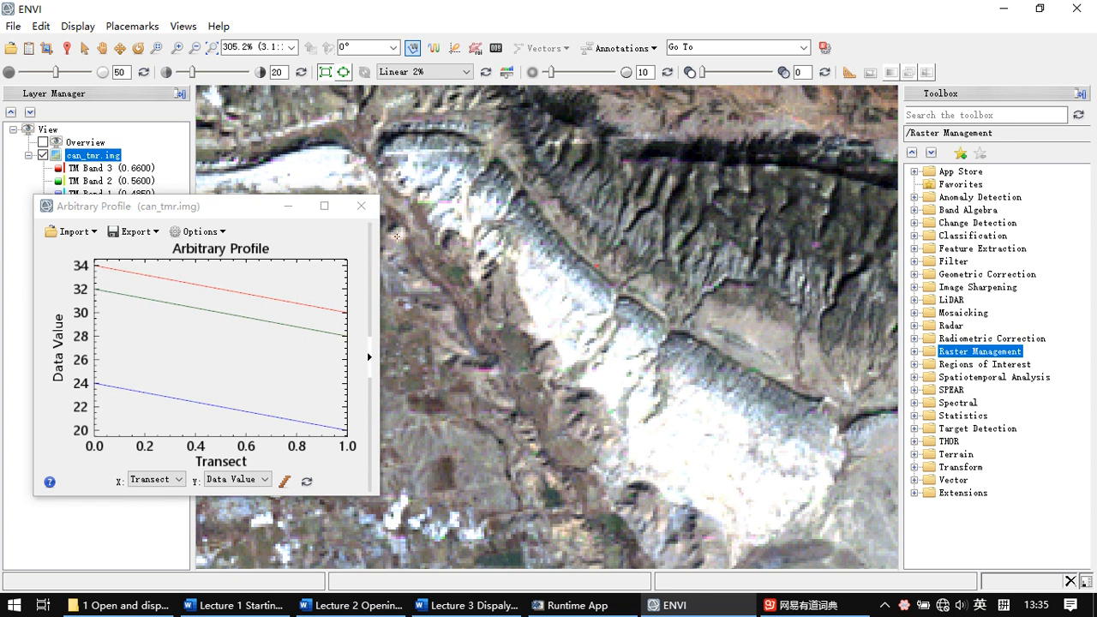
pyautogui.moveTo(211, 213); pyautogui.dragTo(263, 204)
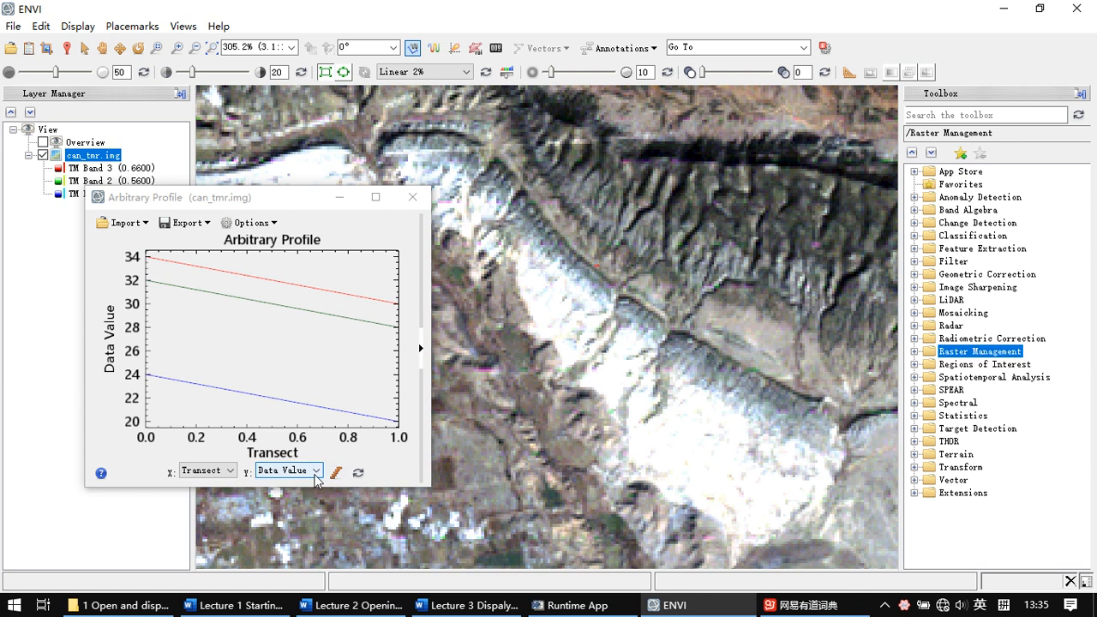
pyautogui.click(359, 473)
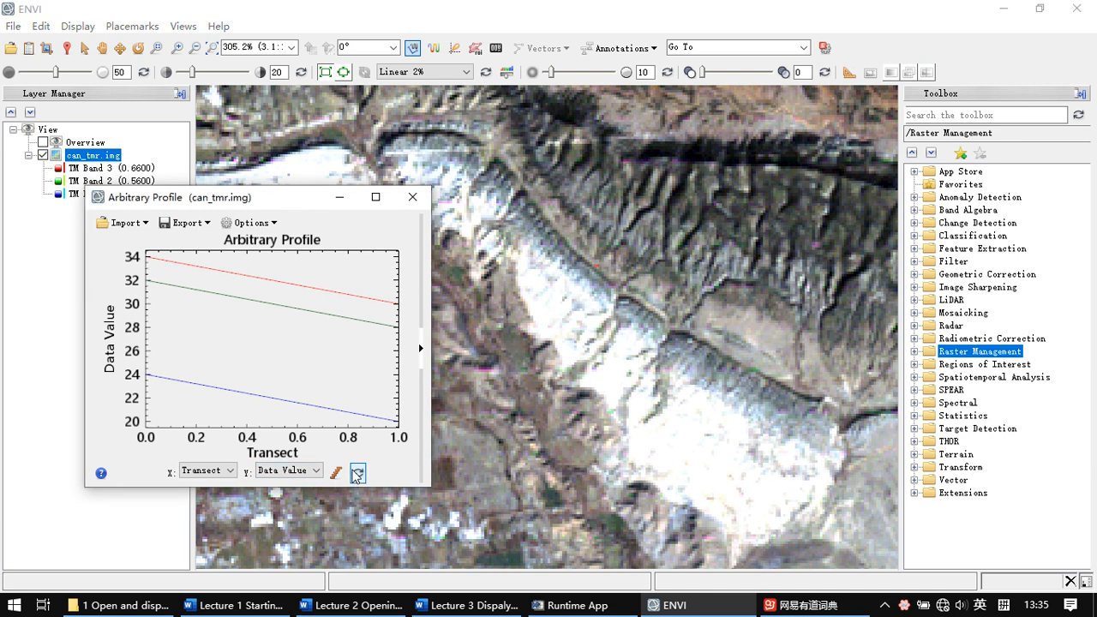
pyautogui.click(412, 196)
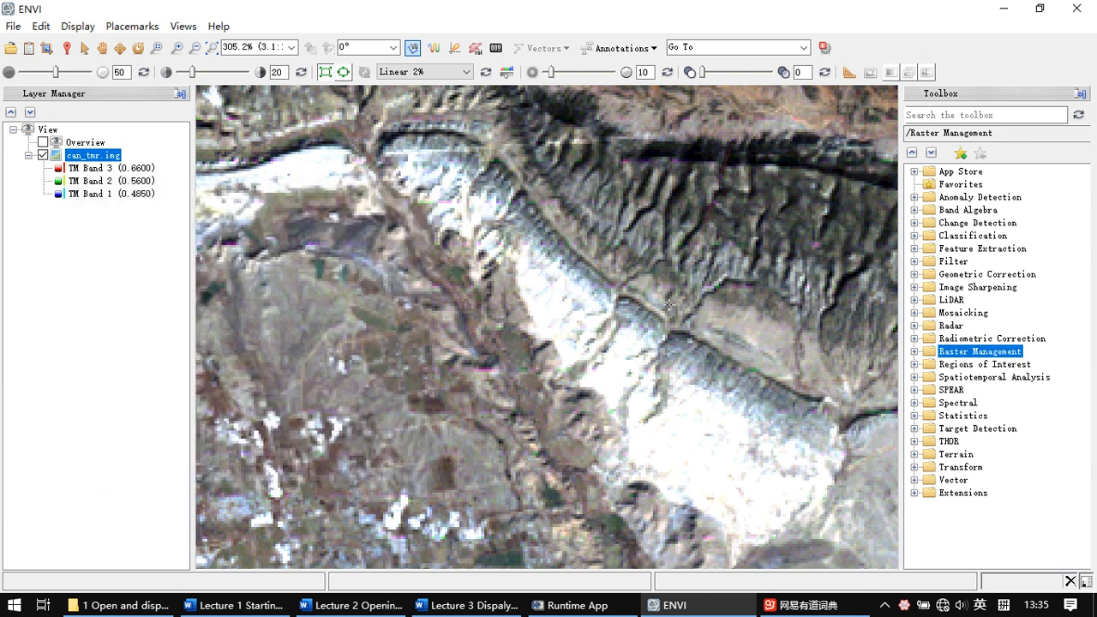
# Plot an Arbitrary Profile along a transect from the dark northern ridge to the bright slope, close it, and return to the Select tool
pyautogui.rightClick(622, 391)
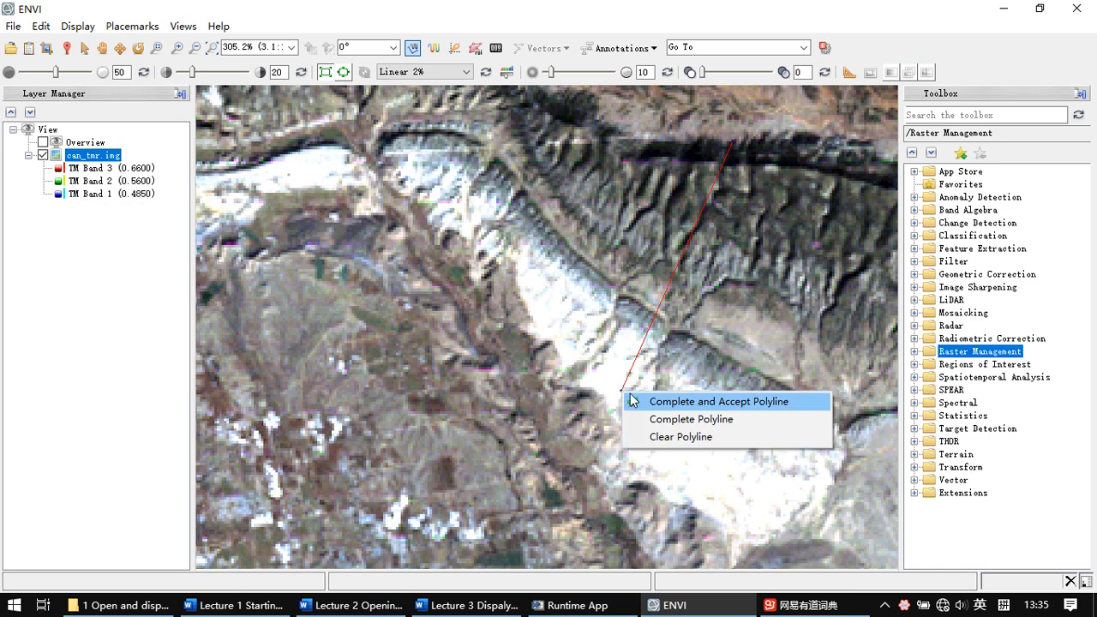
pyautogui.click(632, 401)
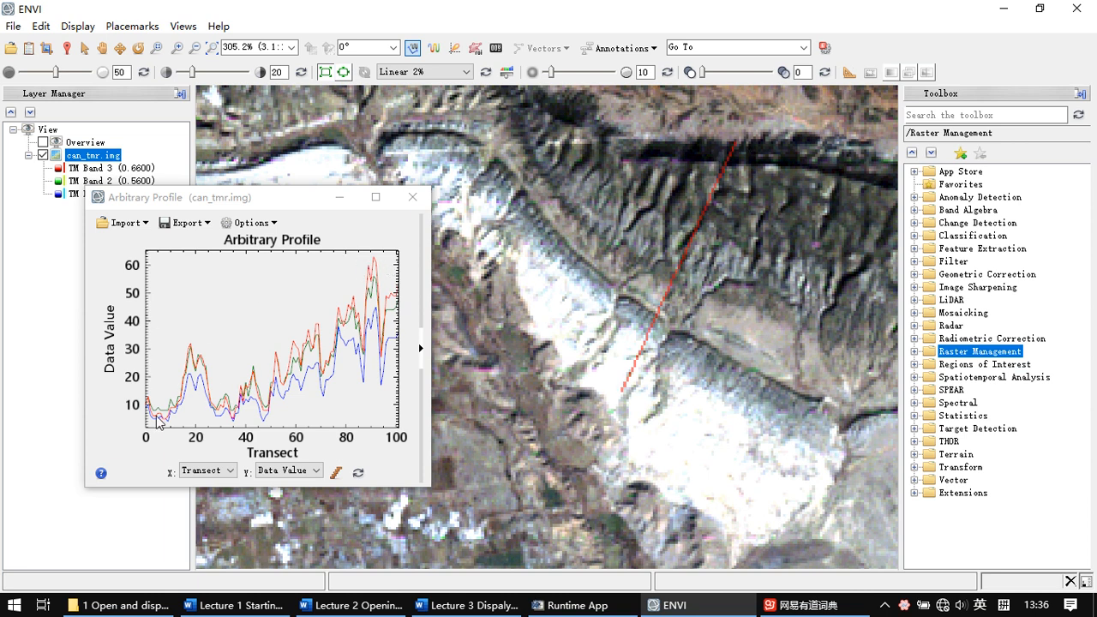
pyautogui.click(412, 205)
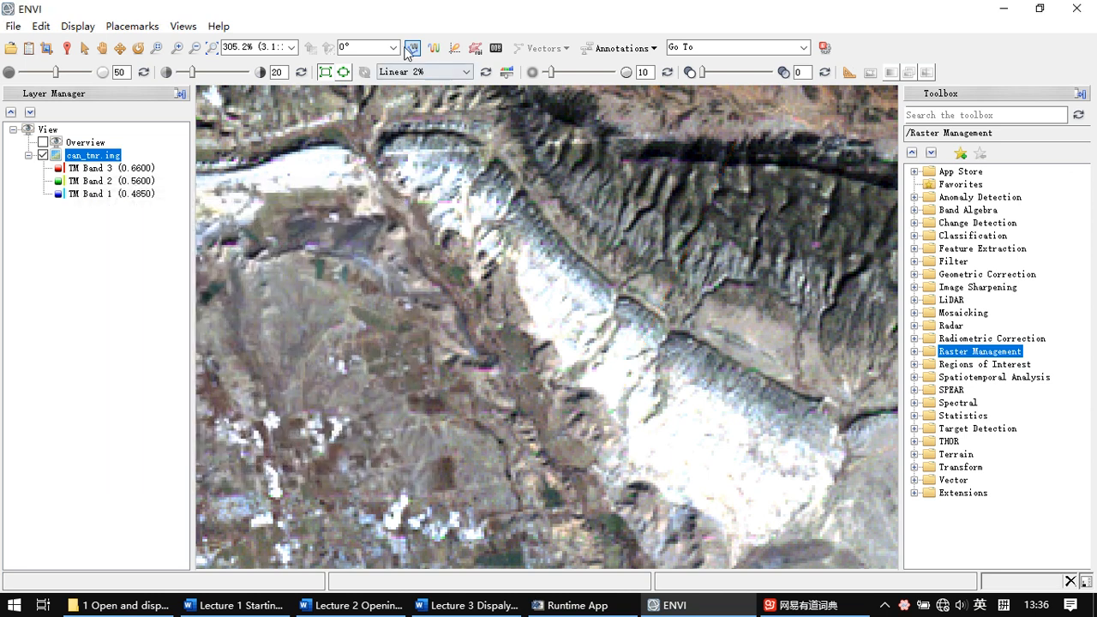
pyautogui.click(85, 50)
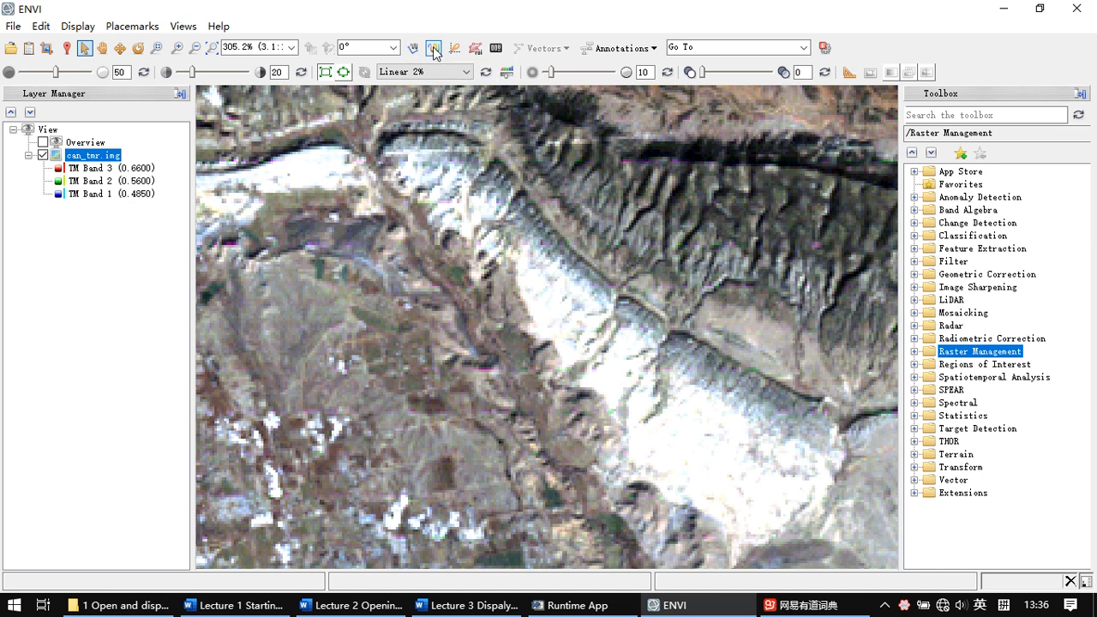
# Open the Spectral Profile for can_tmr.img and inspect the spectrum of a pixel just above the central ridge
pyautogui.click(433, 48)
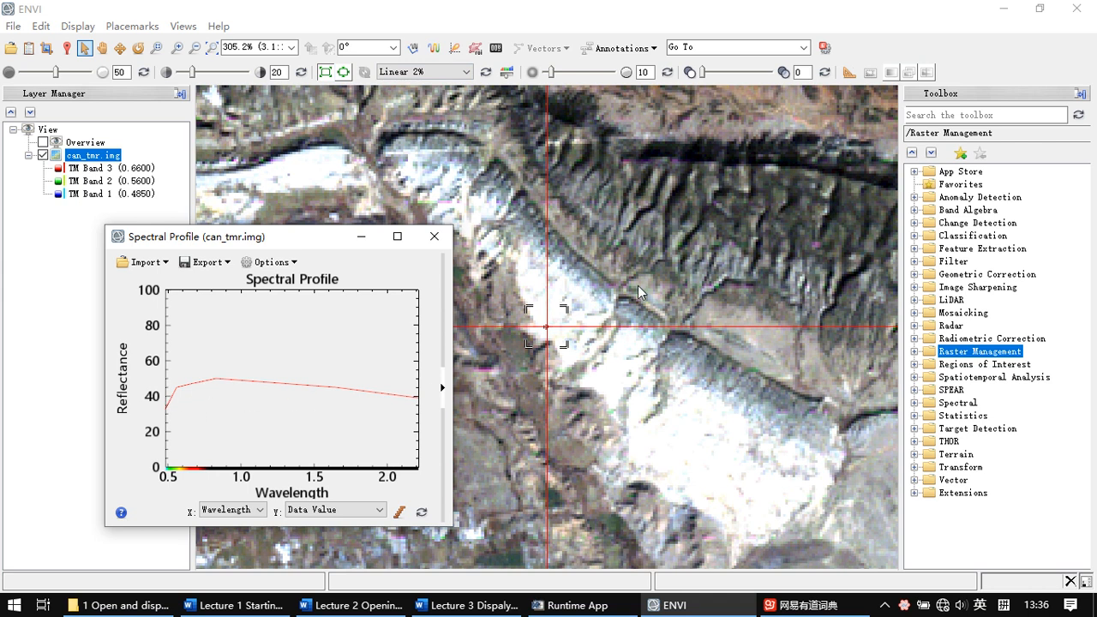
pyautogui.scroll(3, 657, 267)
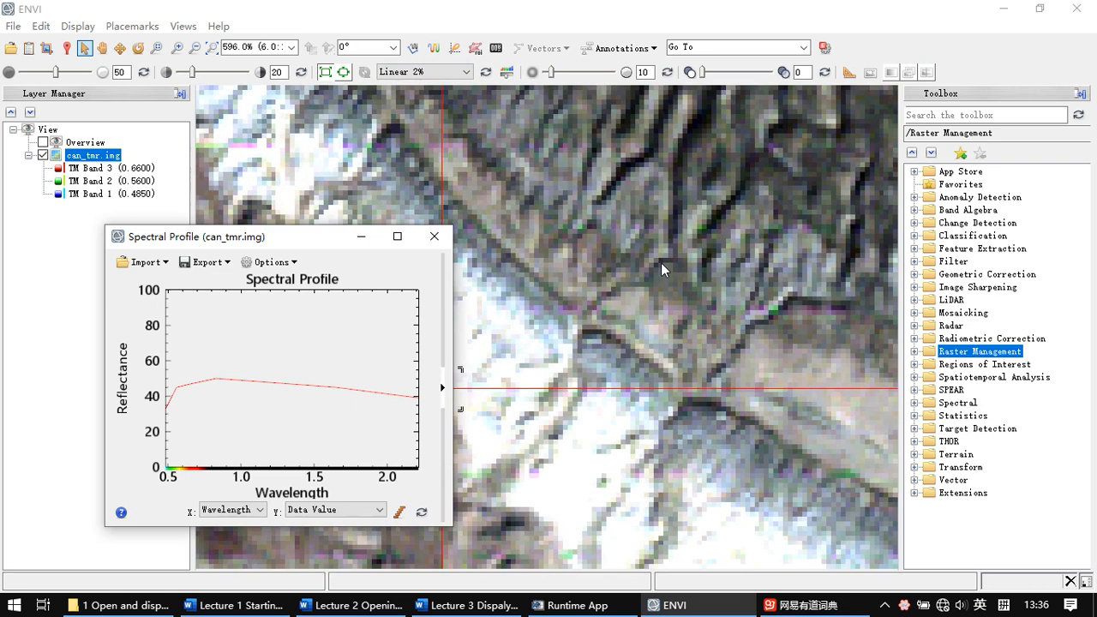
pyautogui.click(676, 270)
pyautogui.moveTo(679, 273); pyautogui.dragTo(664, 276)
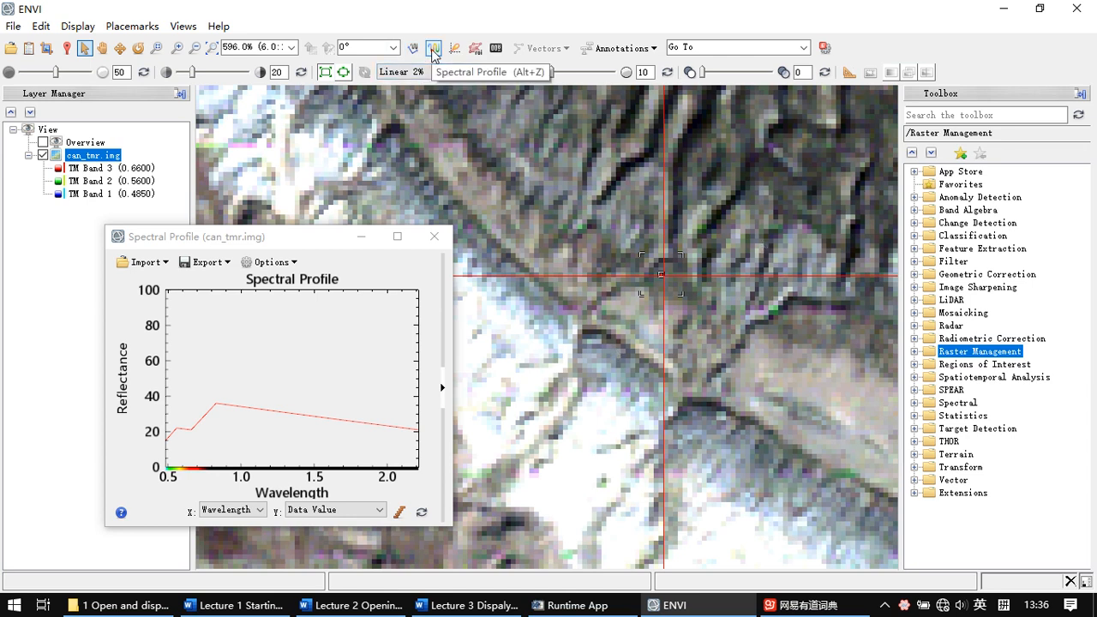
pyautogui.scroll(6, 679, 300)
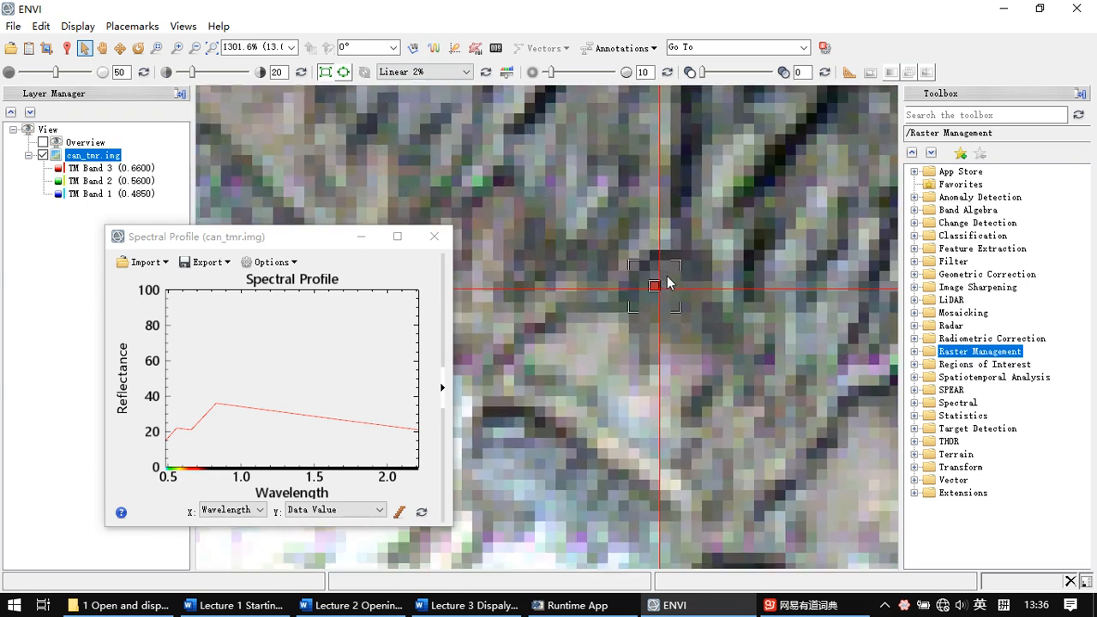
pyautogui.click(644, 308)
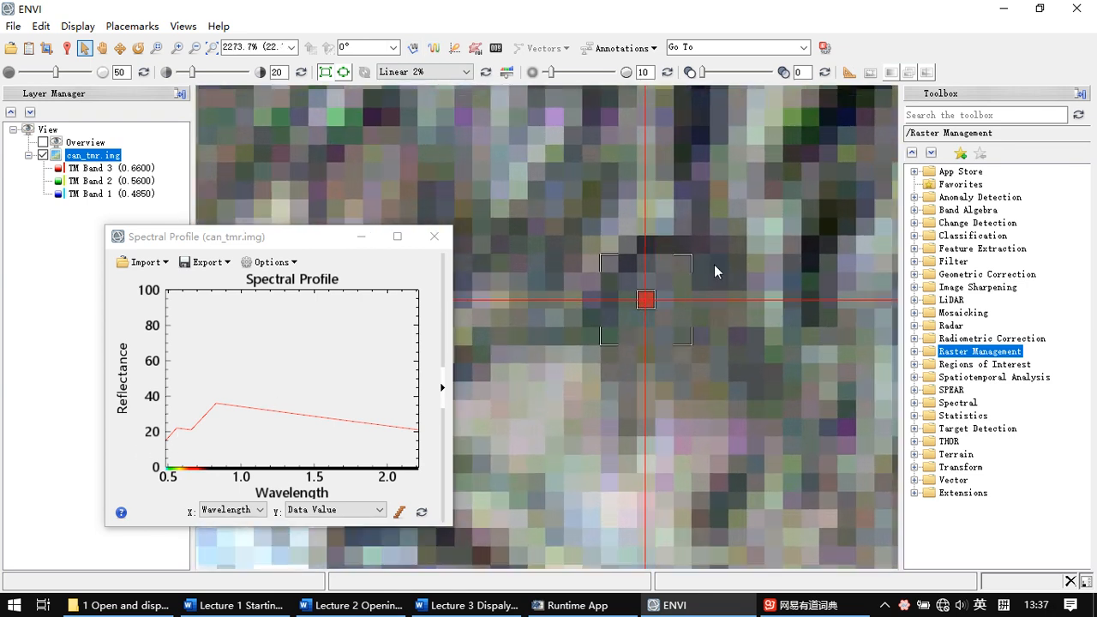
# Inspect the spectral profiles of individual pixels on the dark, rugged mountain slope
pyautogui.scroll(-7, 724, 232)
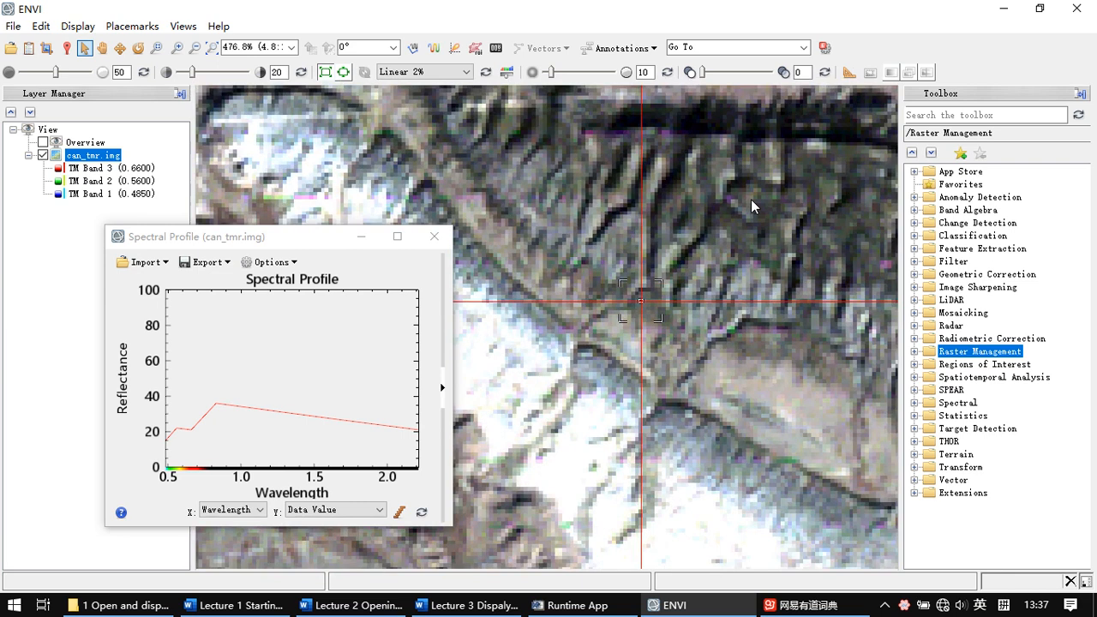
pyautogui.click(743, 193)
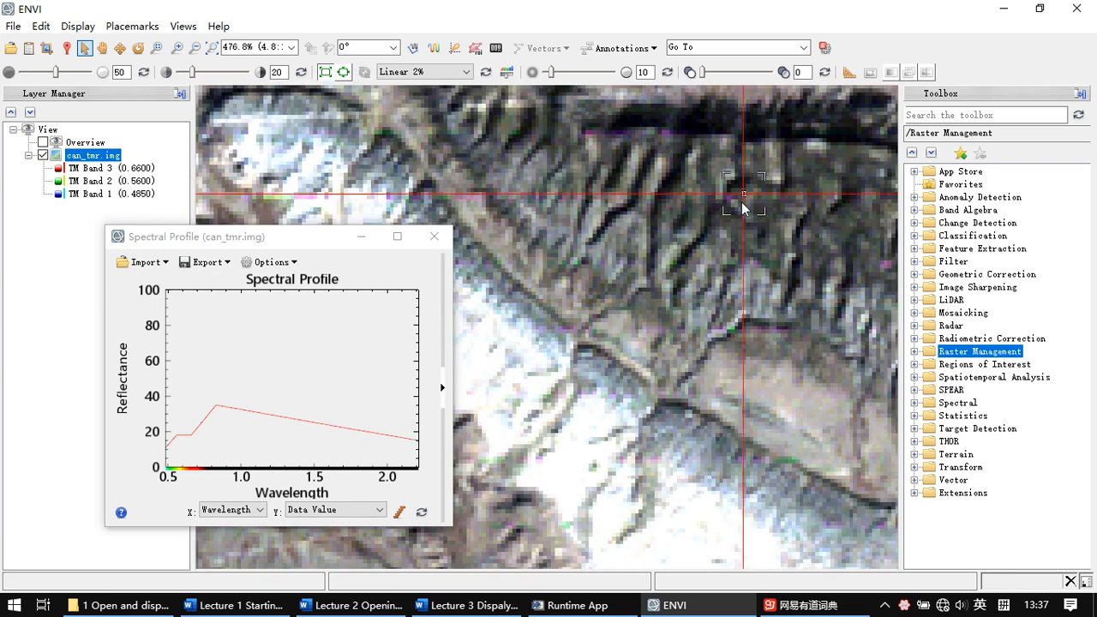
pyautogui.click(699, 205)
pyautogui.click(693, 209)
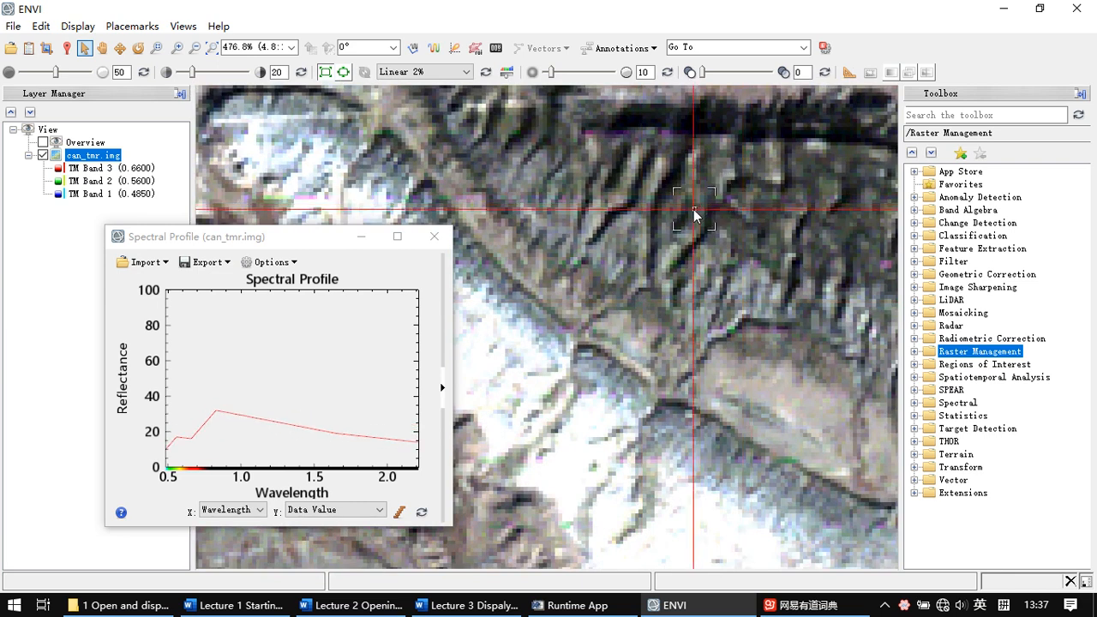
pyautogui.scroll(6, 695, 212)
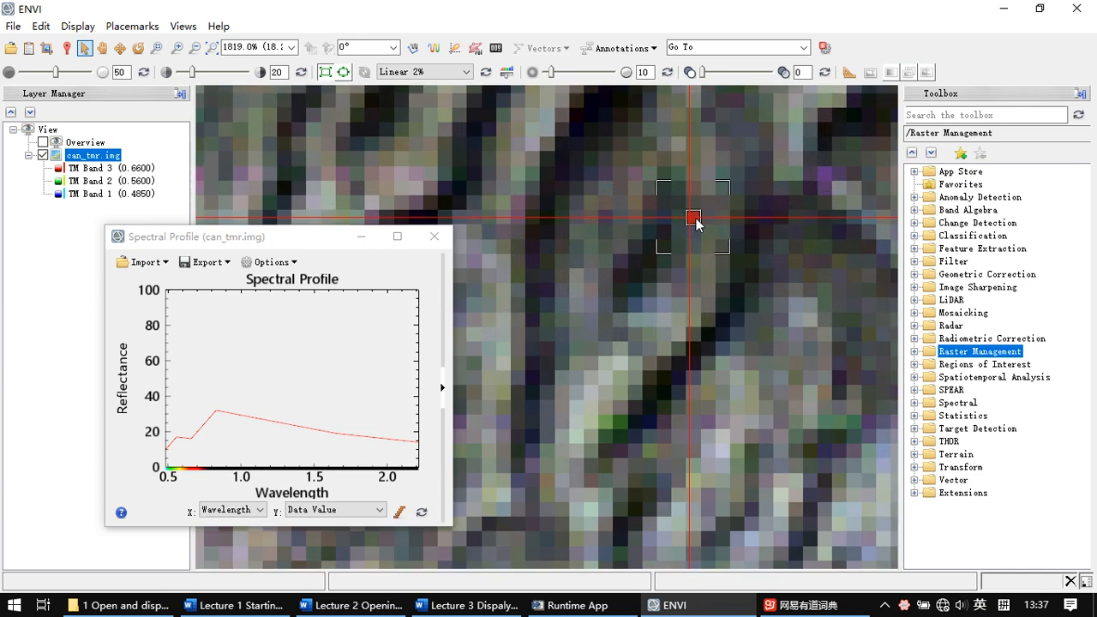
pyautogui.click(696, 223)
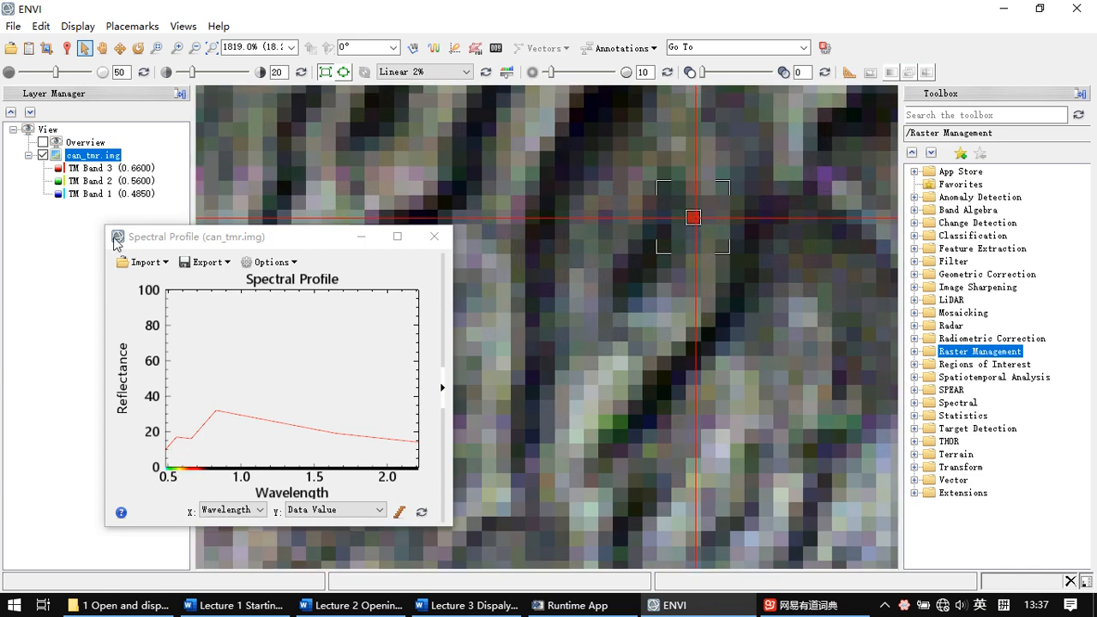
# Check the band wavelengths of can_tmr.img in the Data Manager and minimize it
pyautogui.click(28, 48)
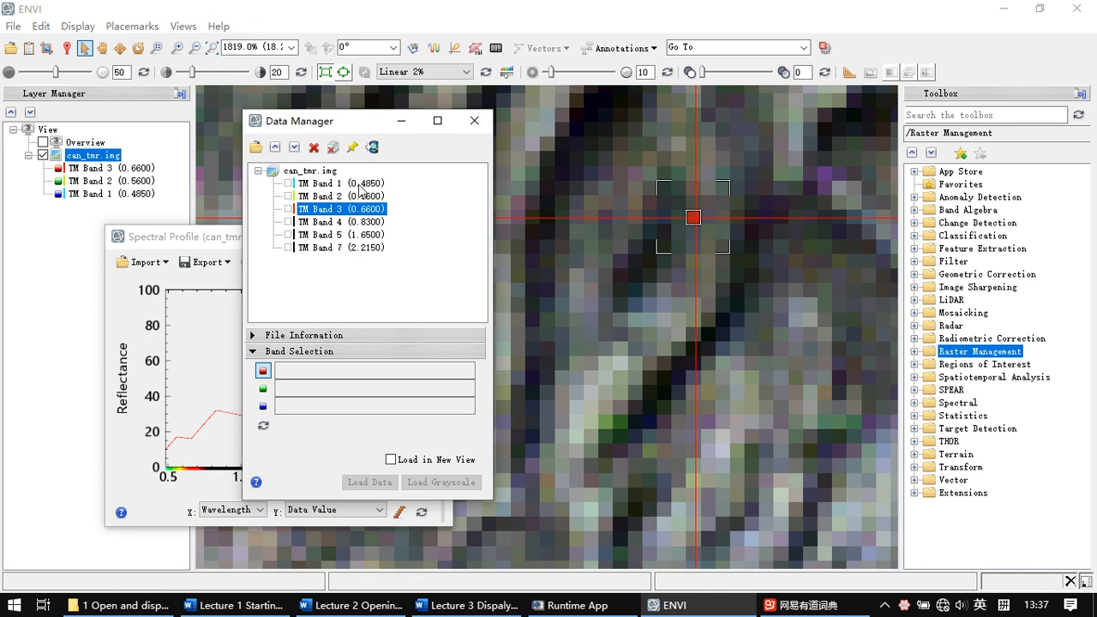
pyautogui.click(401, 120)
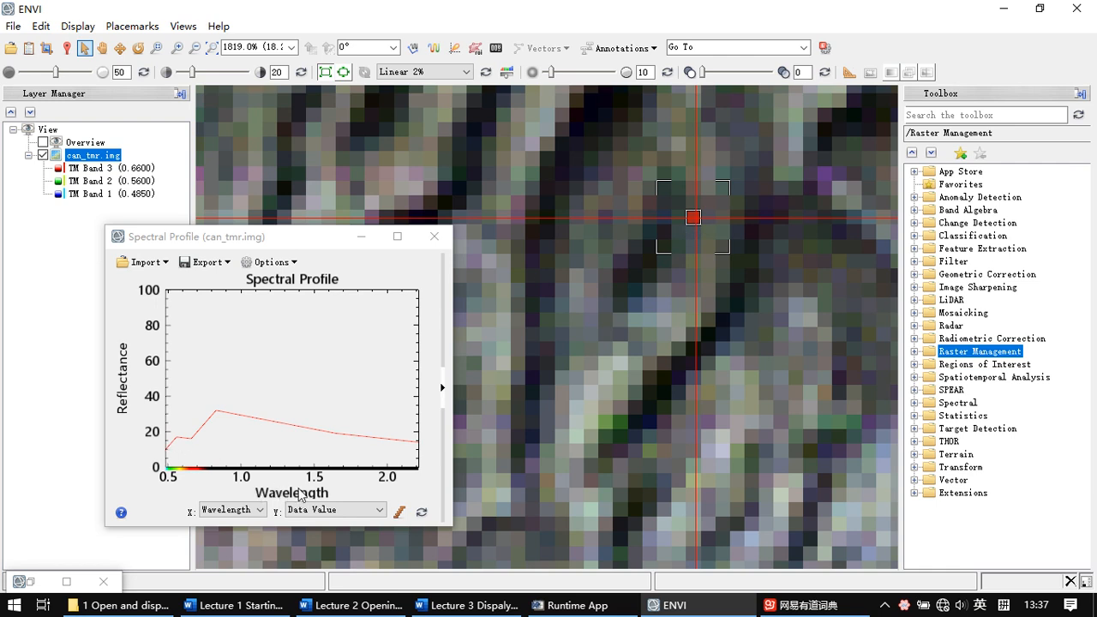
# Compare the spectral profile with its X axis as Index and Wavenumber, returning it to Wavelength
pyautogui.click(231, 511)
pyautogui.click(214, 522)
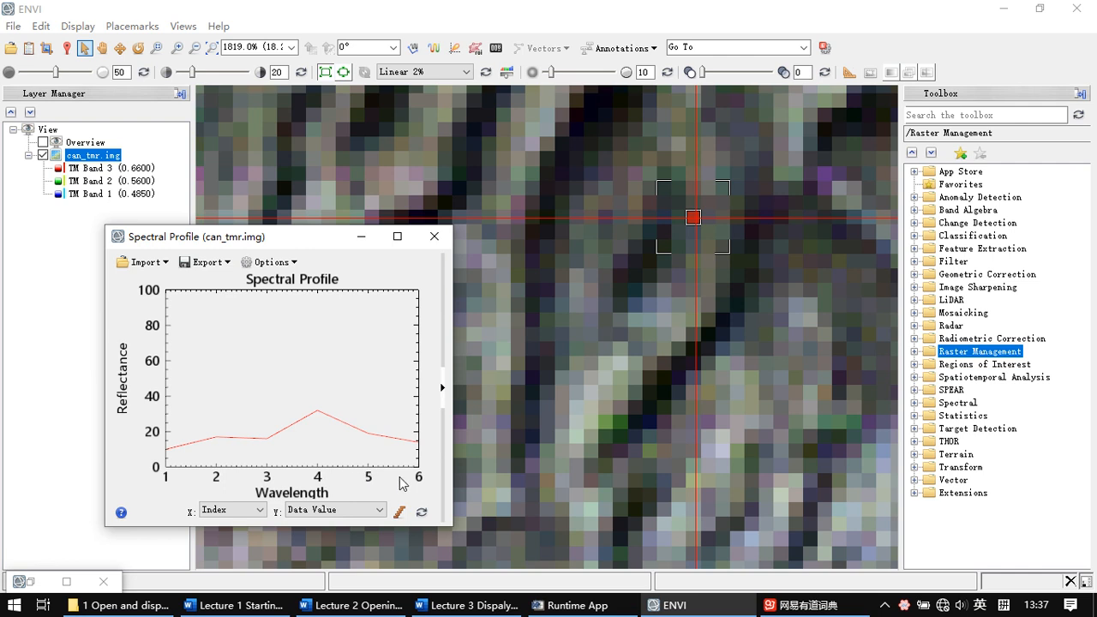
pyautogui.click(256, 511)
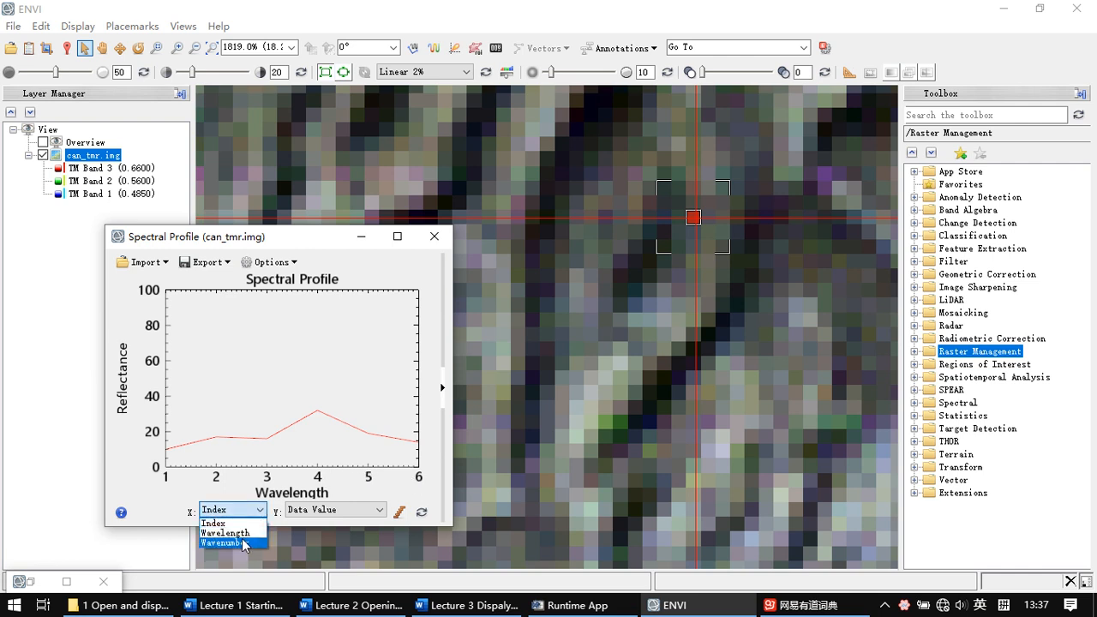
pyautogui.click(241, 534)
pyautogui.click(232, 510)
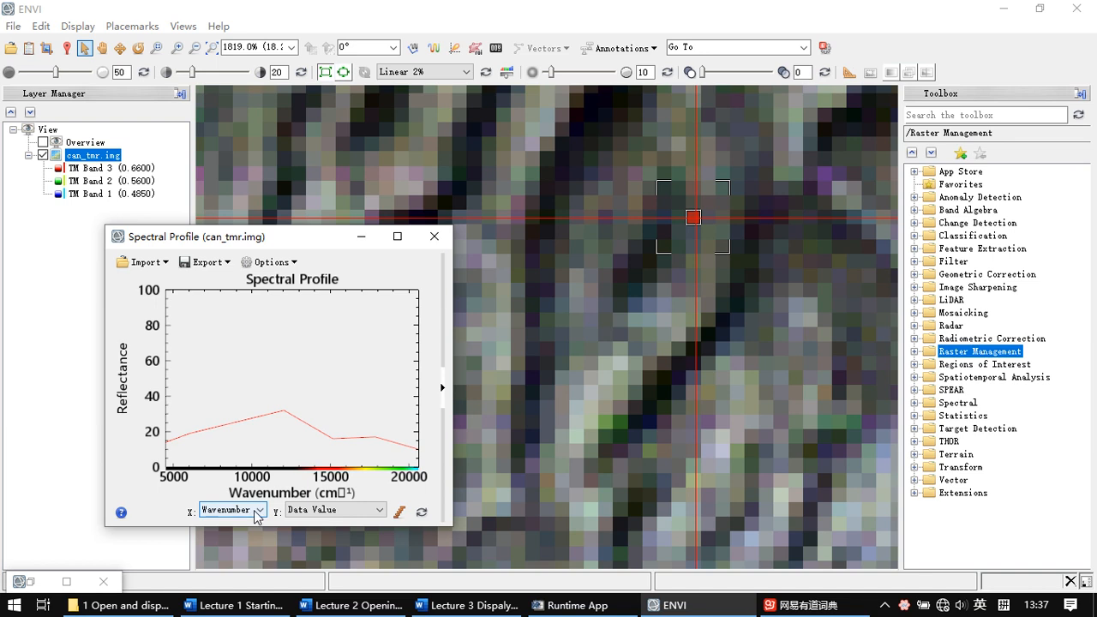
pyautogui.click(260, 509)
pyautogui.click(243, 535)
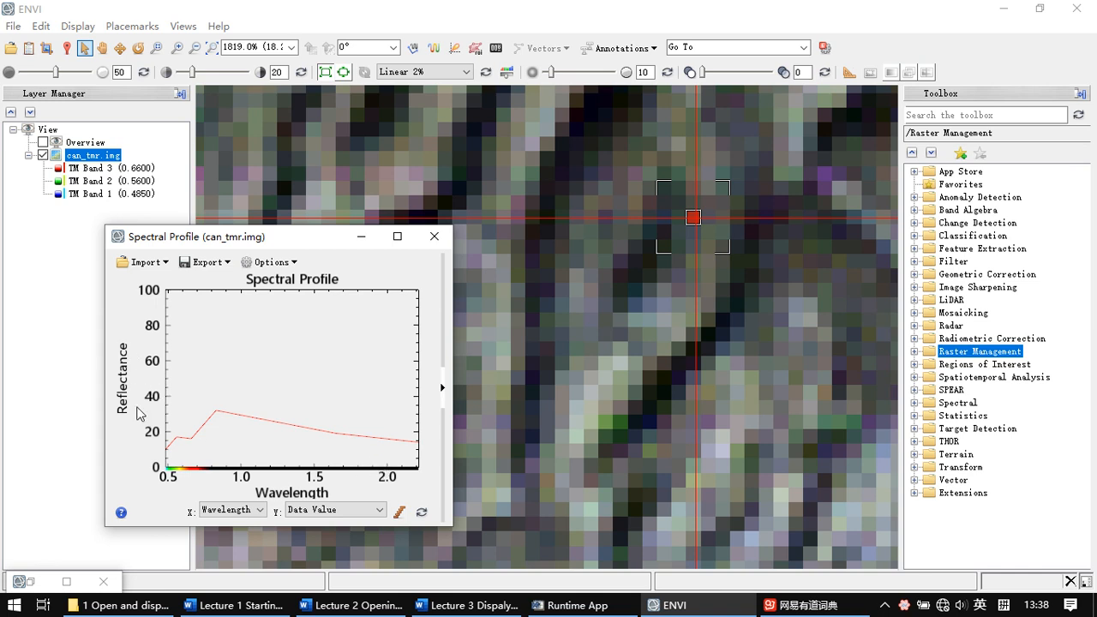
# Compare the spectral profiles of a pixel on the bright white slope and pixels in the black shadow along the northern ridge
pyautogui.scroll(-2, 683, 217)
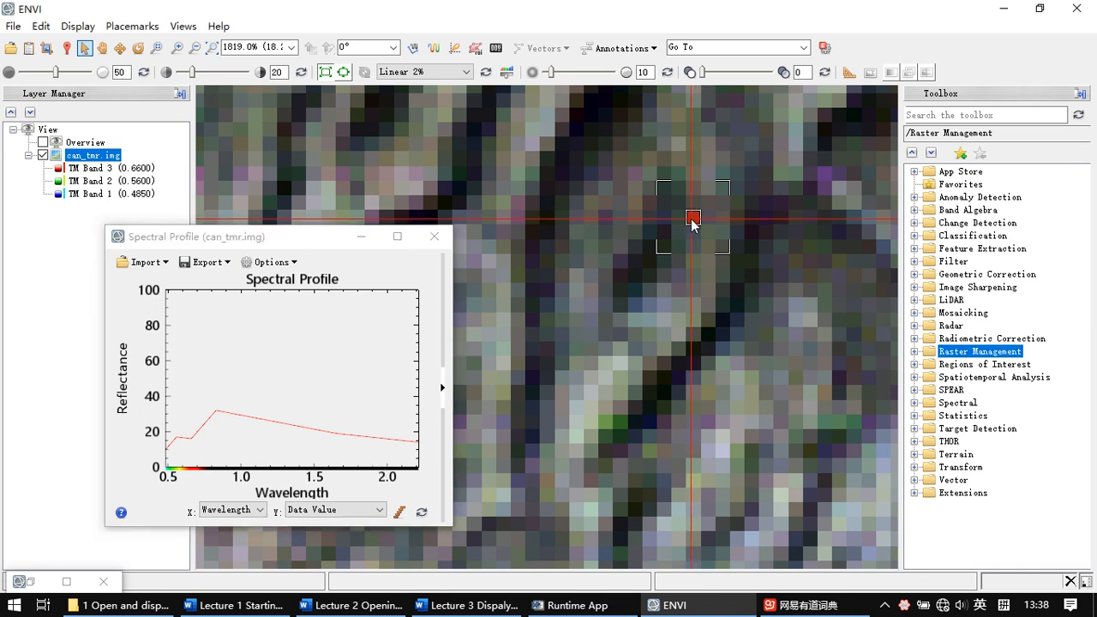
pyautogui.scroll(-3, 694, 243)
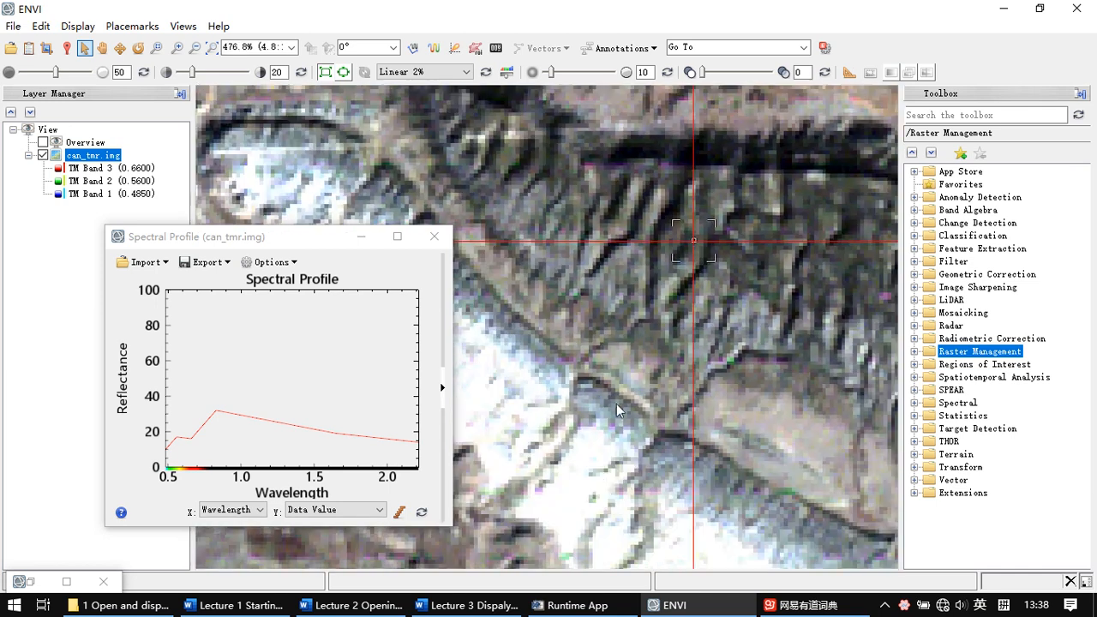
pyautogui.click(555, 509)
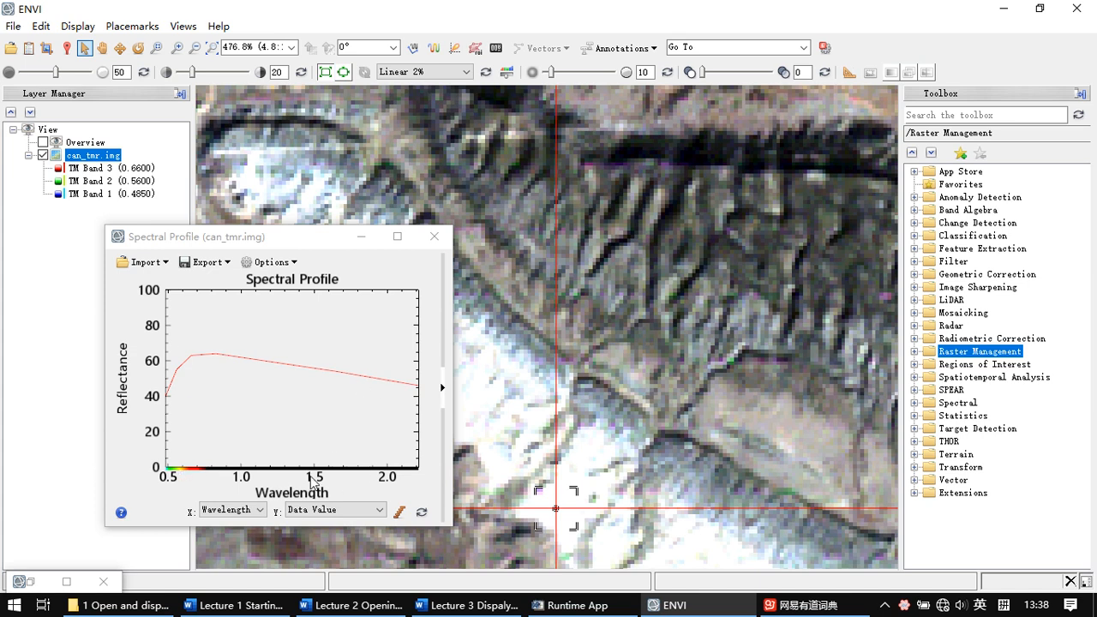
pyautogui.moveTo(663, 200); pyautogui.dragTo(662, 176)
pyautogui.click(644, 126)
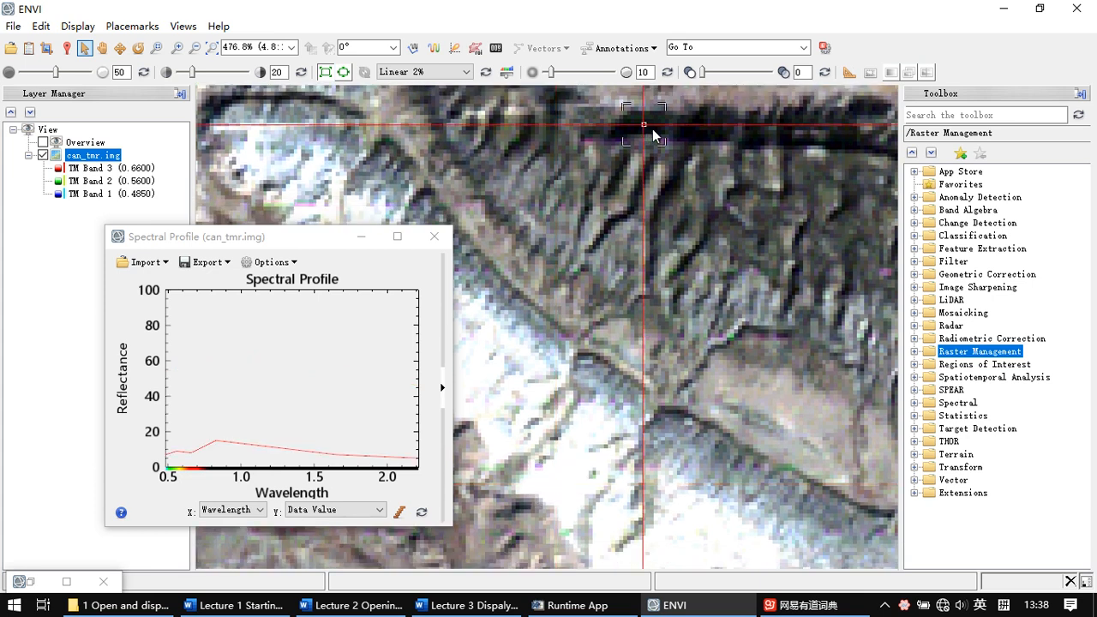
pyautogui.click(651, 128)
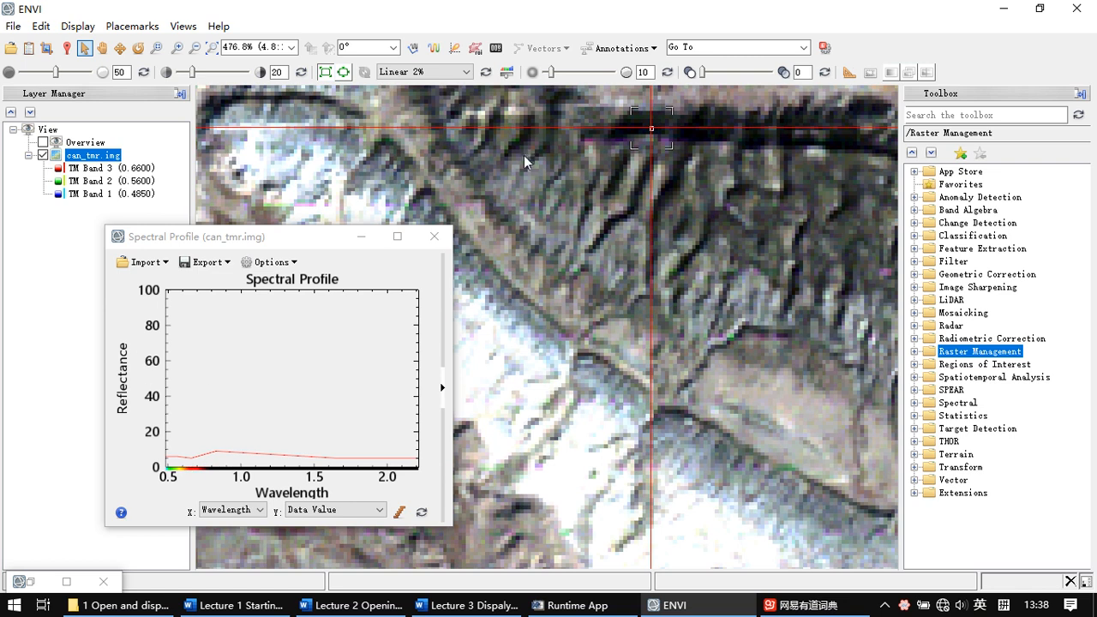
# Close the spectral profile and open the Scatter Plot Tool for can_tmr.img
pyautogui.click(435, 236)
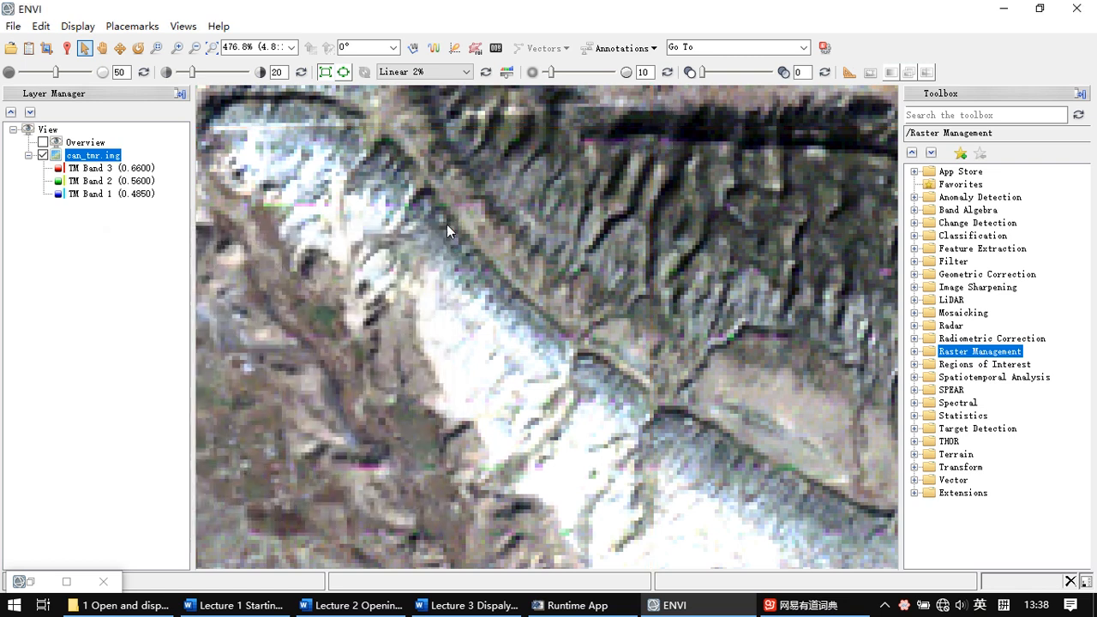
pyautogui.click(454, 49)
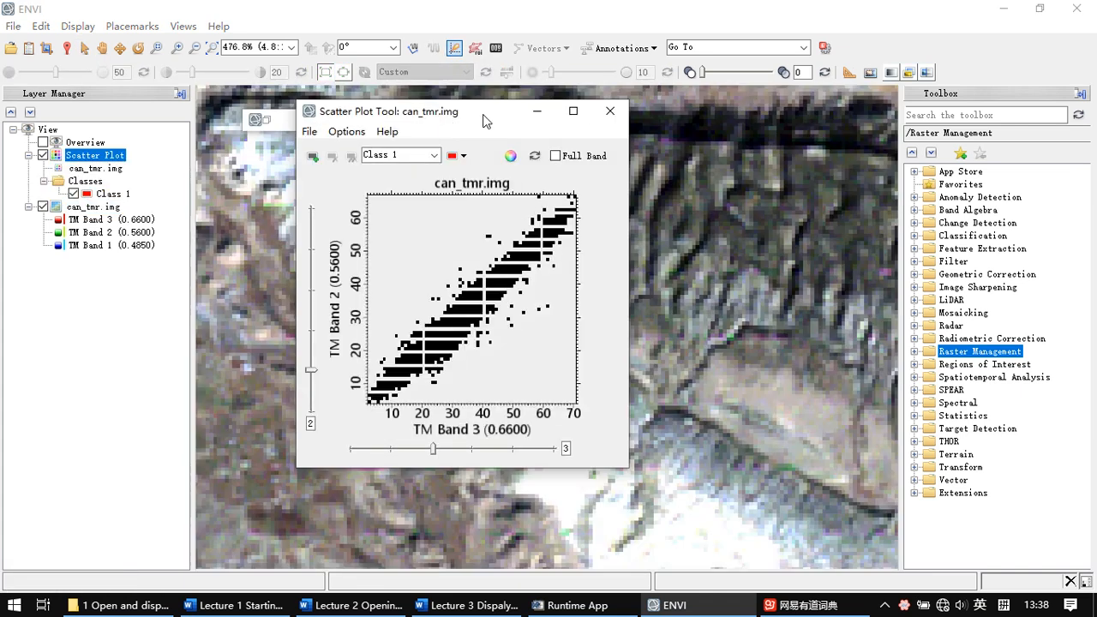
pyautogui.moveTo(482, 115); pyautogui.dragTo(419, 133)
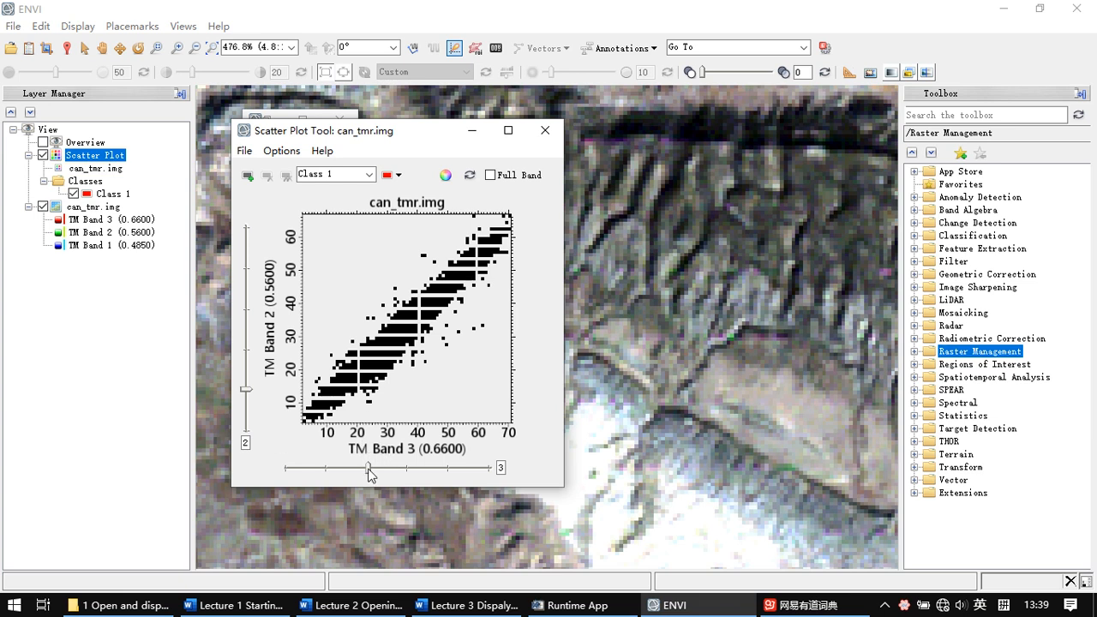
# Compare scatter plots of different band pairs, finishing with TM Band 5 on the X axis and TM Band 3 on the Y axis
pyautogui.moveTo(369, 472); pyautogui.dragTo(407, 474)
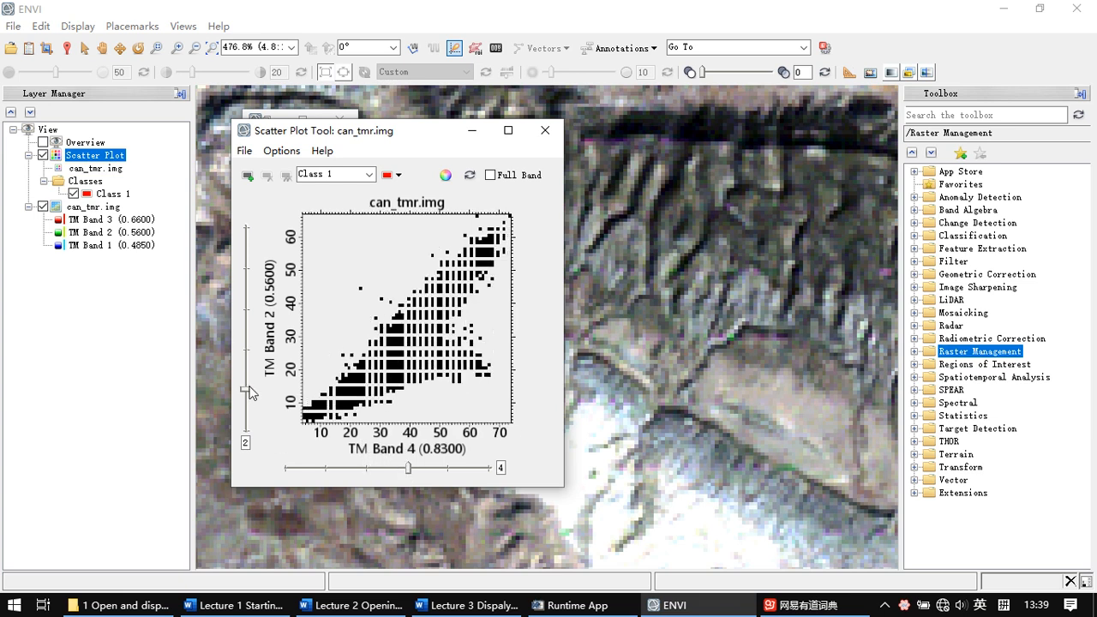
pyautogui.moveTo(248, 395); pyautogui.dragTo(251, 367)
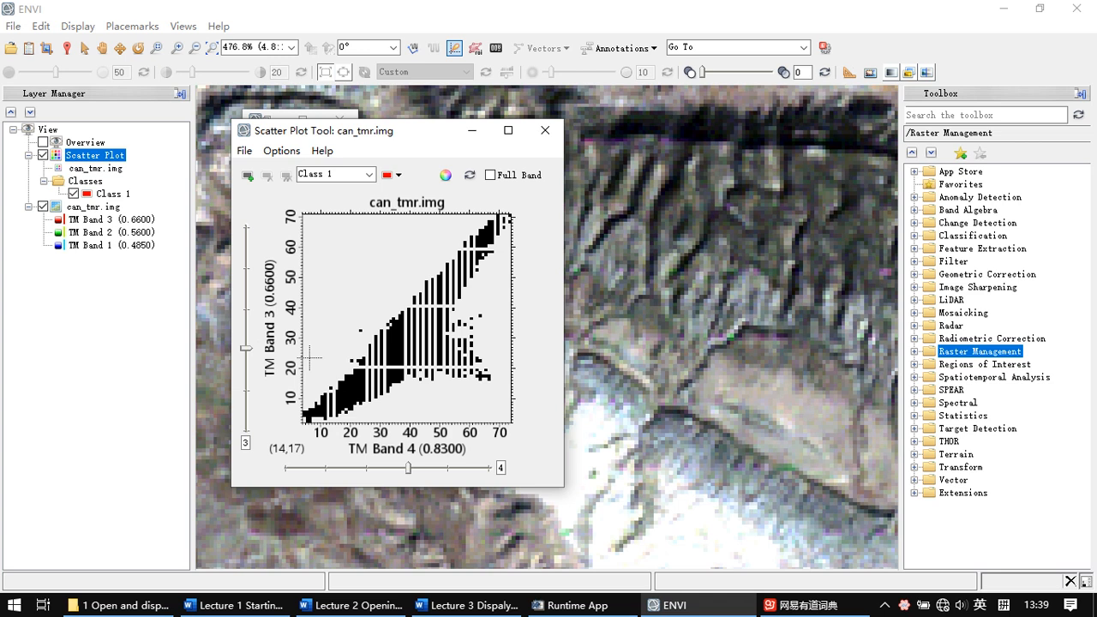
pyautogui.moveTo(409, 471); pyautogui.dragTo(380, 472)
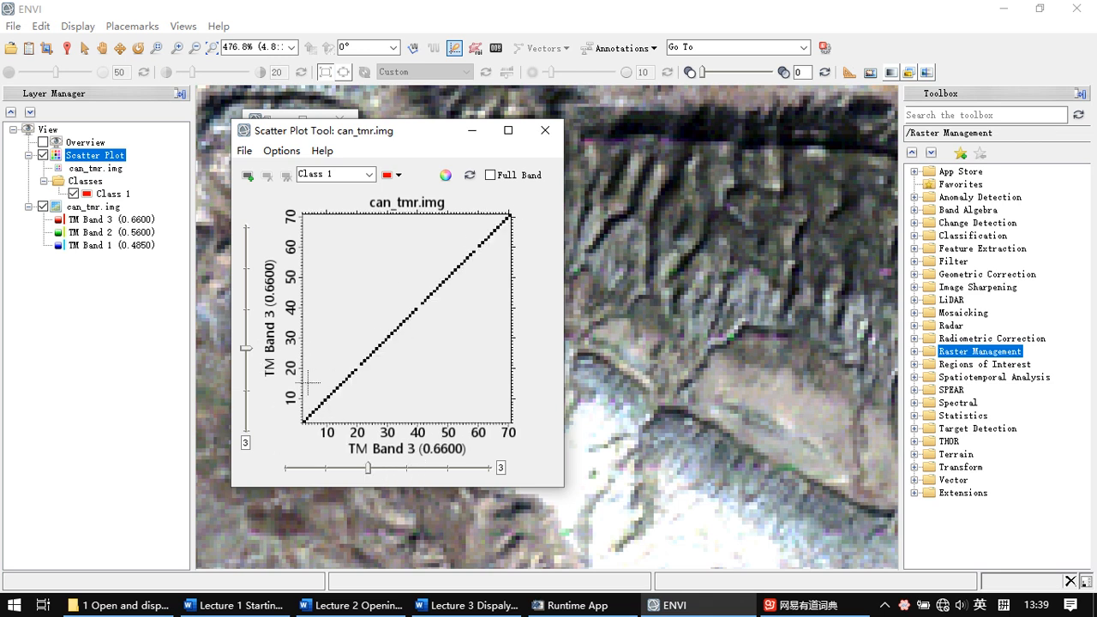
pyautogui.moveTo(370, 472); pyautogui.dragTo(403, 470)
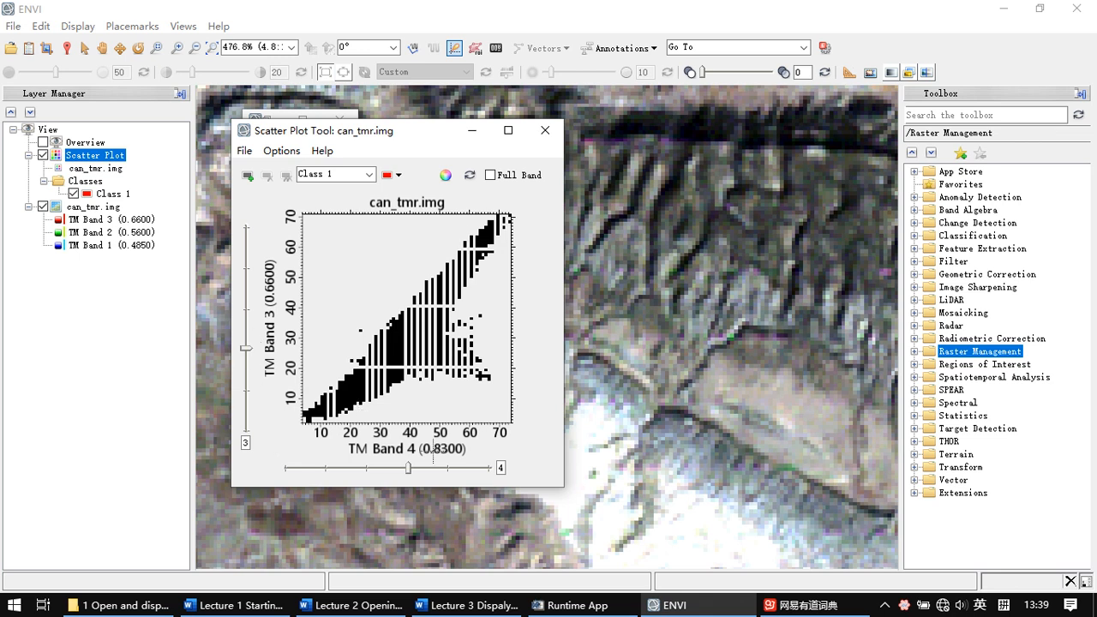
pyautogui.moveTo(409, 470); pyautogui.dragTo(447, 470)
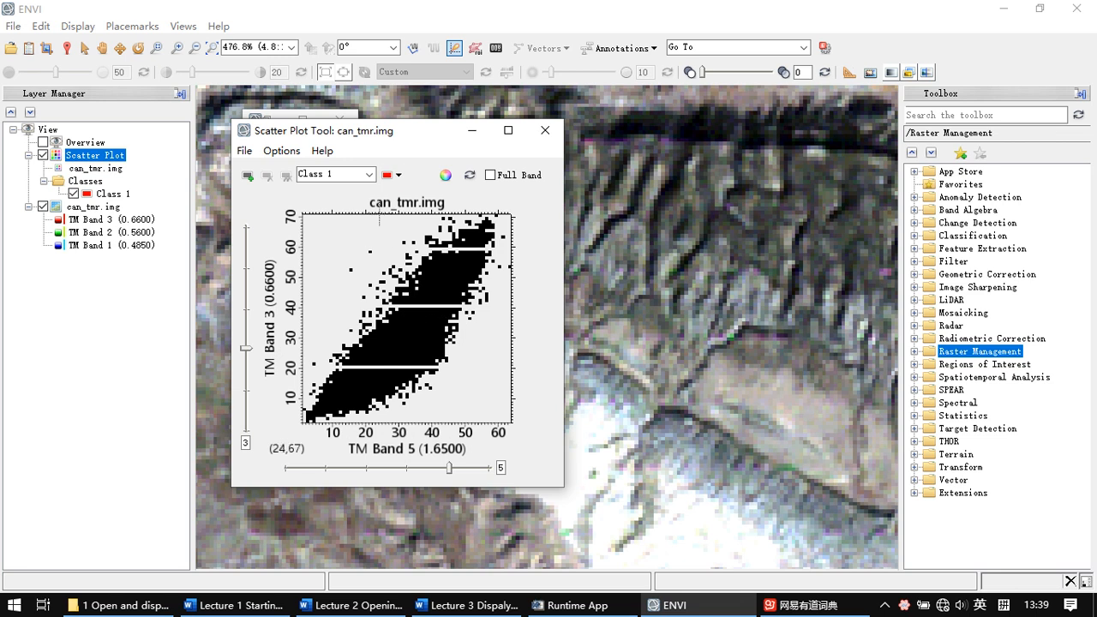
# Change the scatter plot's Class 1 color to orange and close the Scatter Plot Tool
pyautogui.click(389, 179)
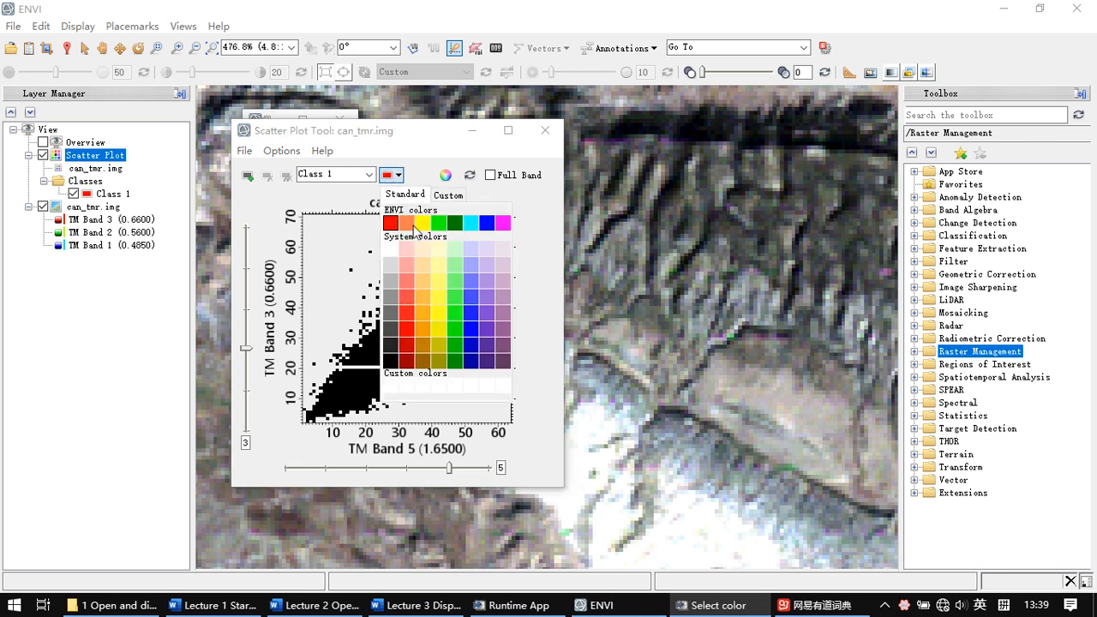
pyautogui.click(414, 228)
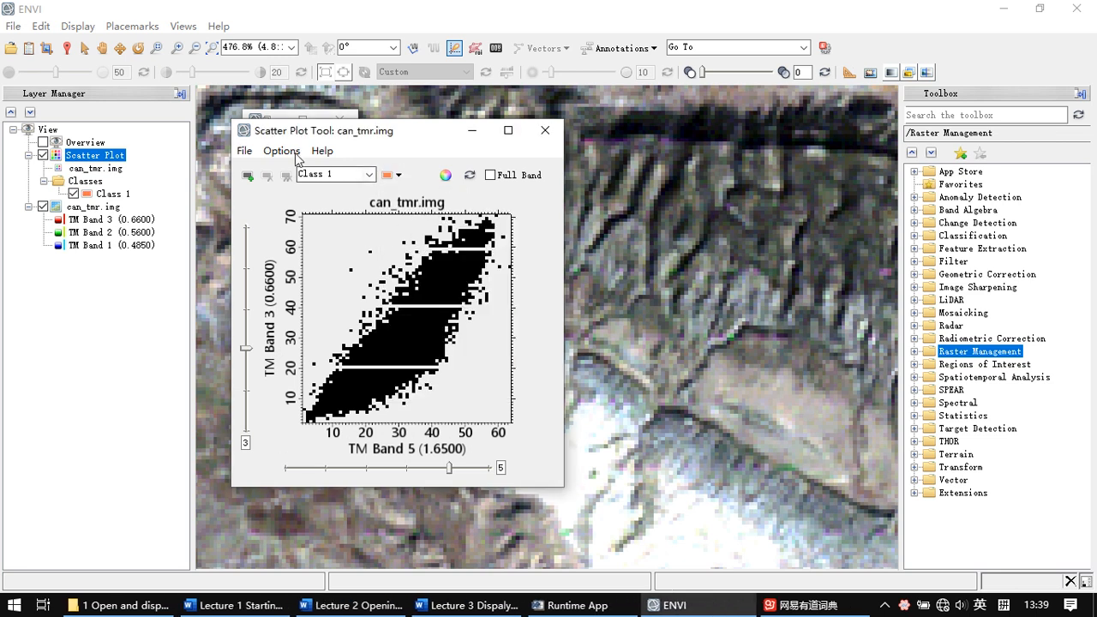
pyautogui.moveTo(333, 141); pyautogui.dragTo(340, 206)
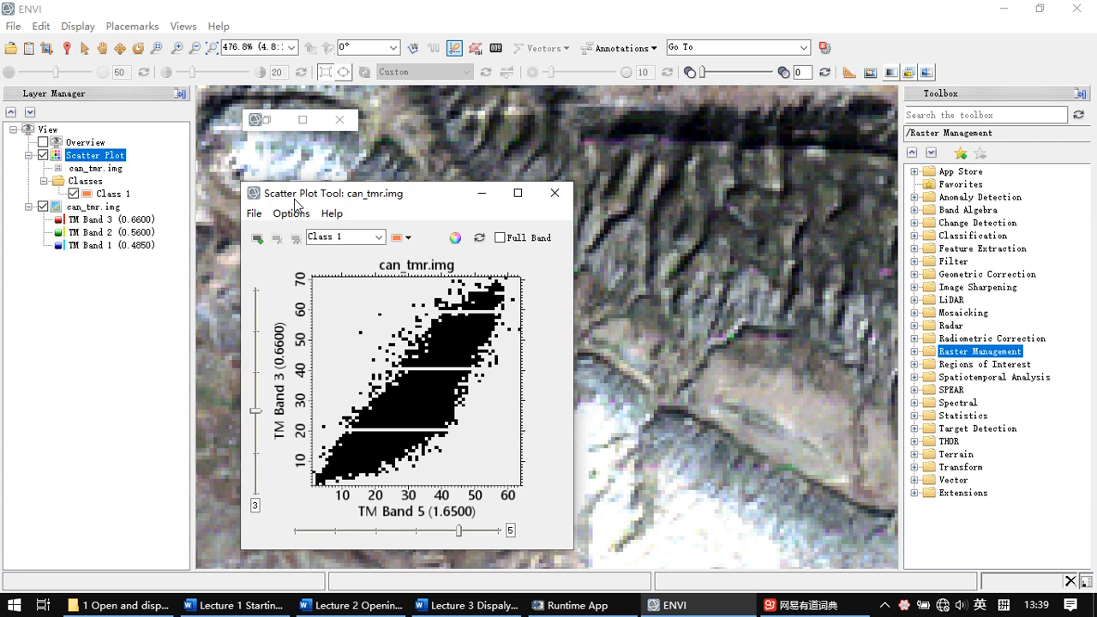
pyautogui.moveTo(341, 200); pyautogui.dragTo(329, 195)
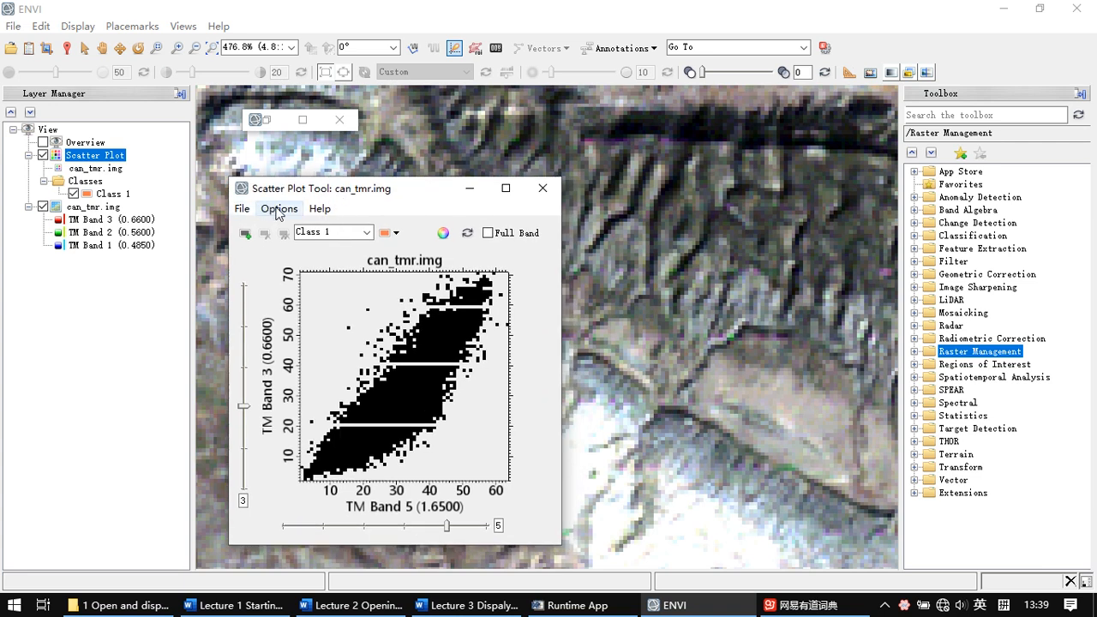
pyautogui.moveTo(352, 202); pyautogui.dragTo(360, 202)
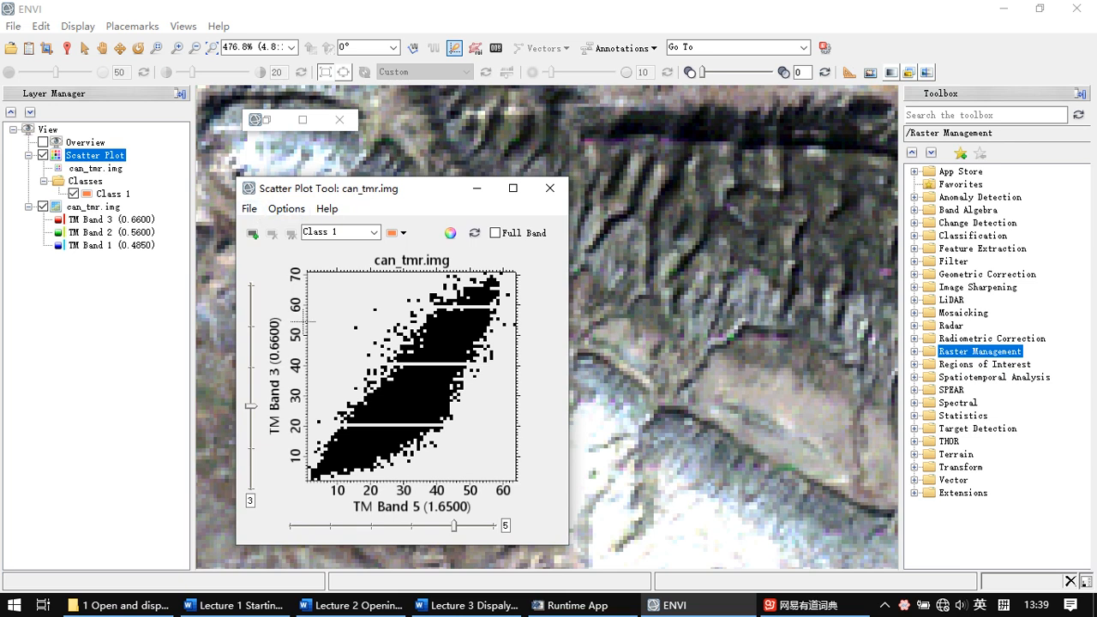
pyautogui.click(541, 198)
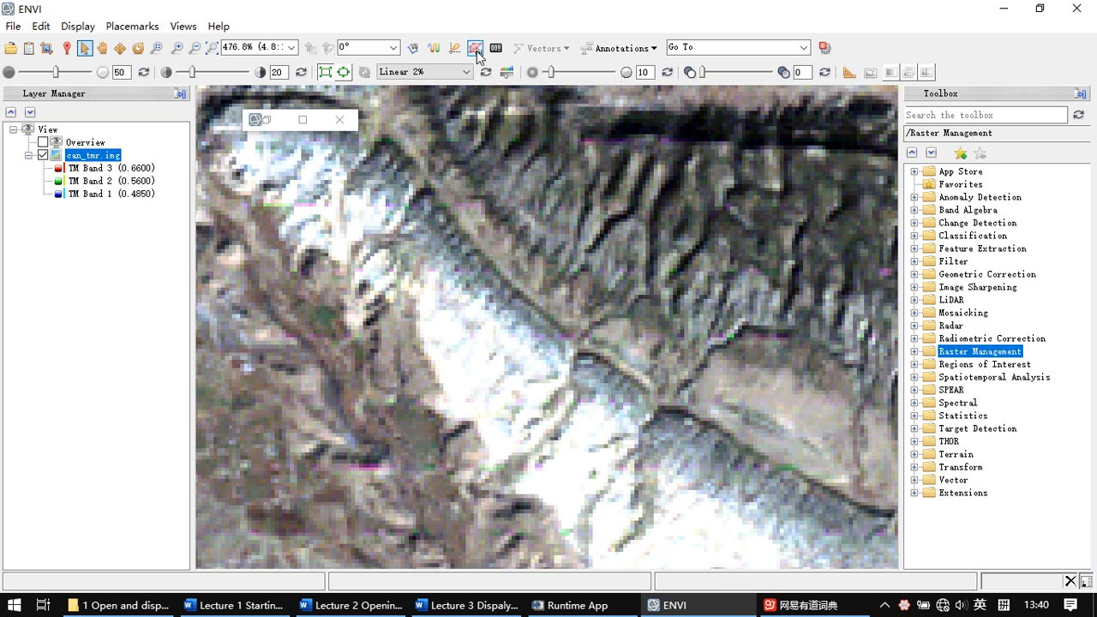
pyautogui.click(475, 49)
pyautogui.click(614, 49)
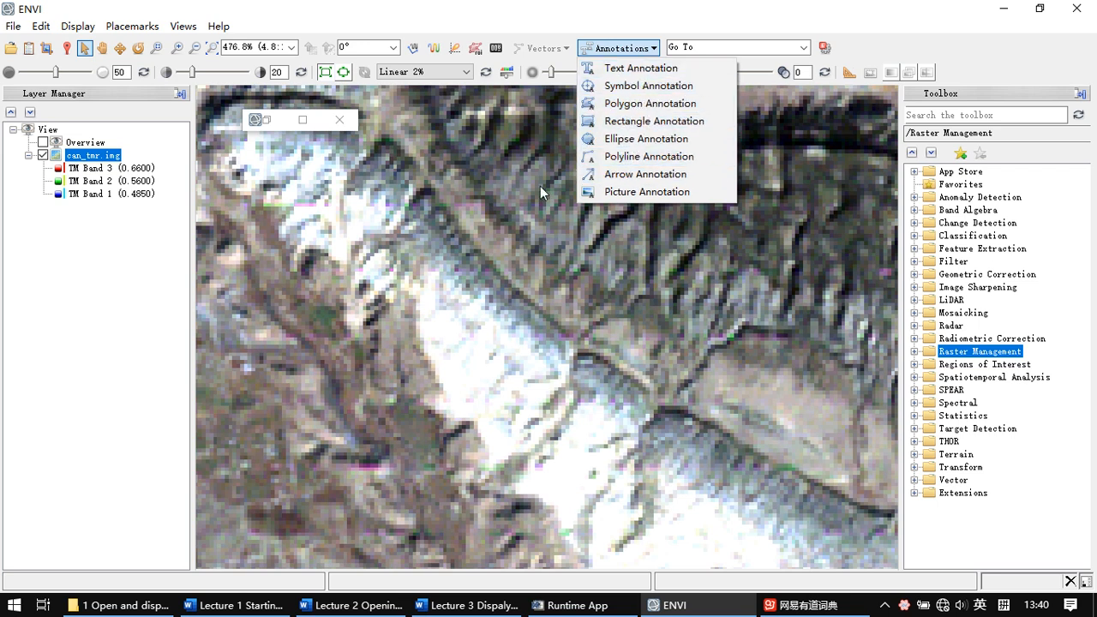
pyautogui.click(688, 33)
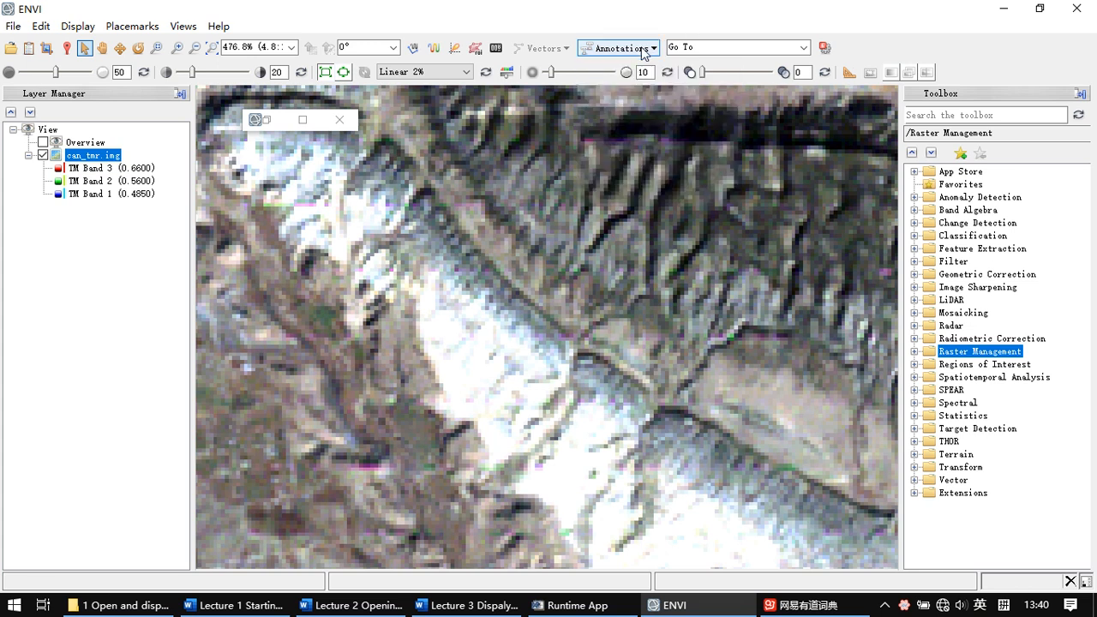
pyautogui.click(644, 53)
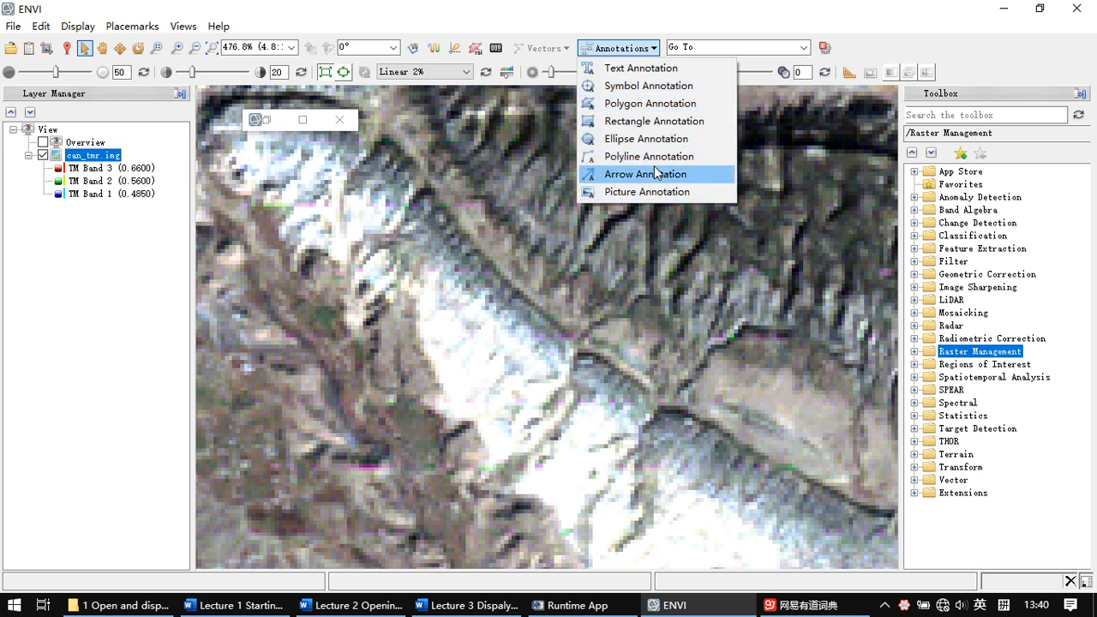
pyautogui.click(879, 45)
# Go to pixel location 221,115 in can_tmr.img
pyautogui.click(756, 48)
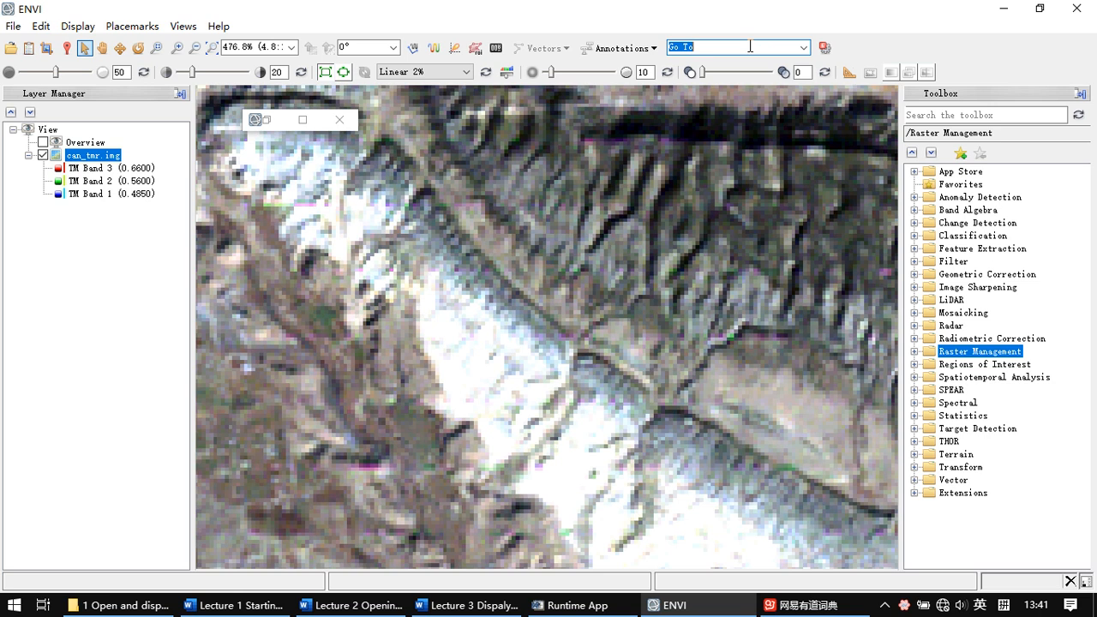
pyautogui.write('221,115')
pyautogui.press('Return')
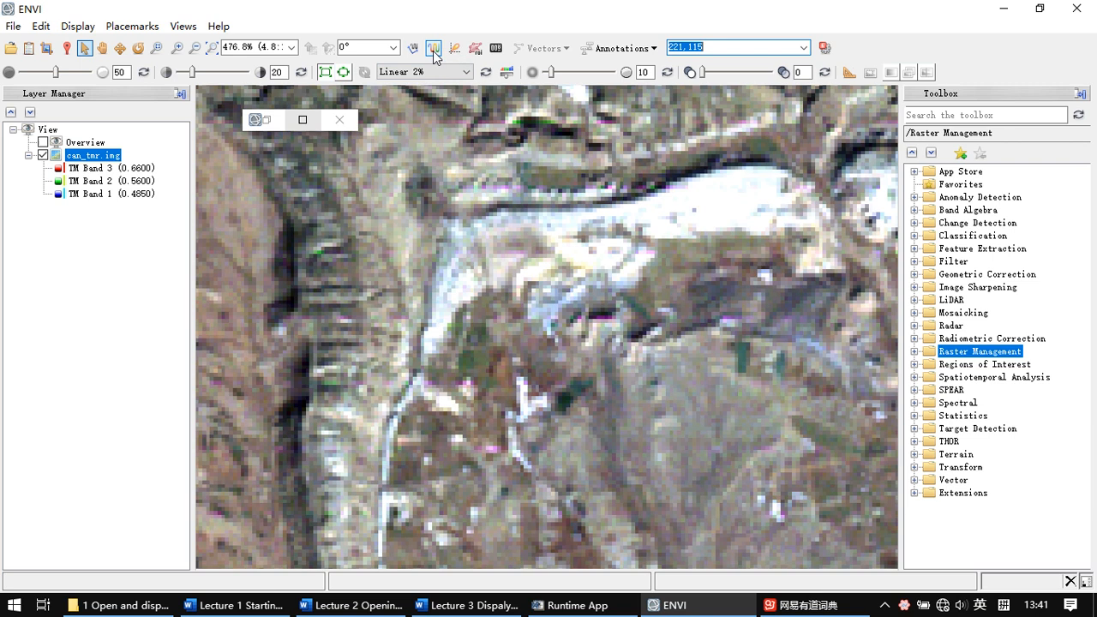
# Inspect the cursor value at pixel 221,115 in close-up, recenter on it and check its location within the wider scene
pyautogui.click(67, 48)
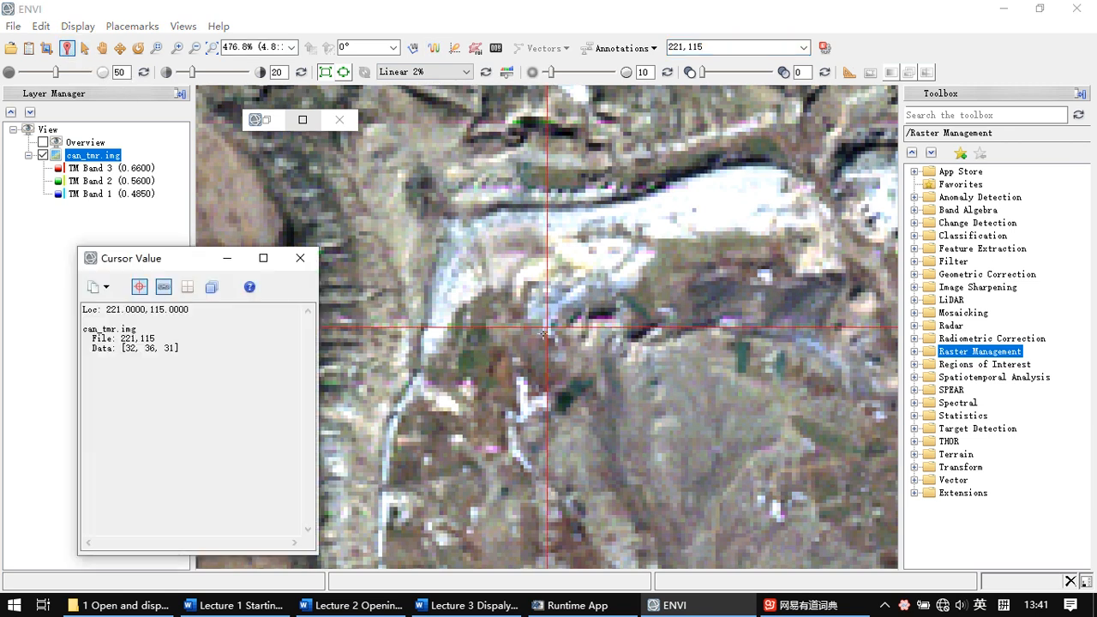
pyautogui.scroll(6, 548, 337)
pyautogui.scroll(4, 558, 336)
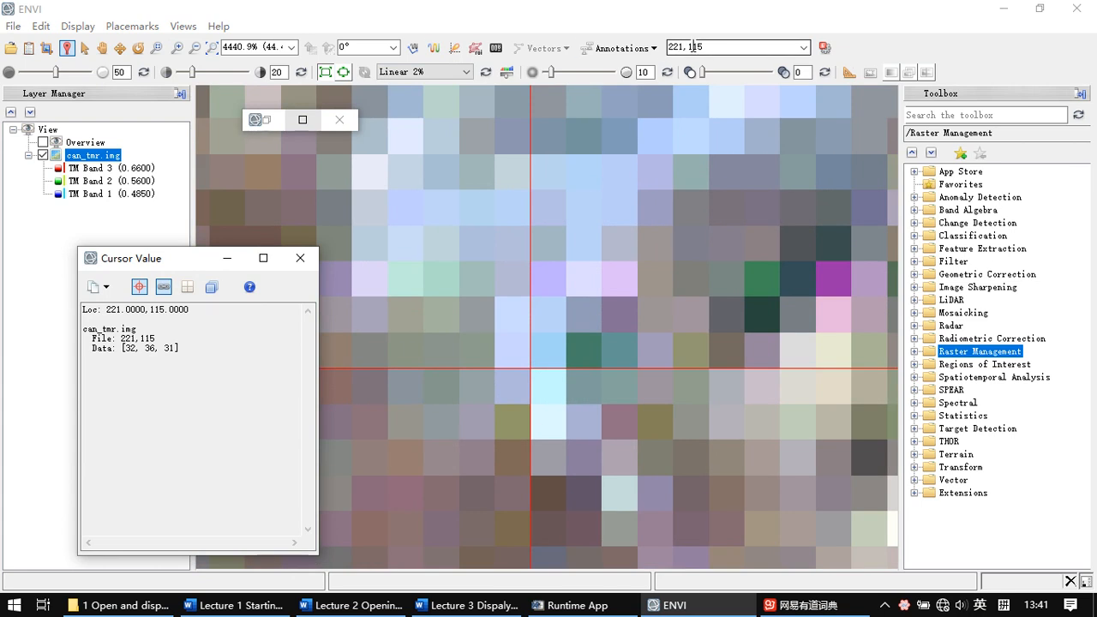
pyautogui.click(693, 46)
pyautogui.click(694, 48)
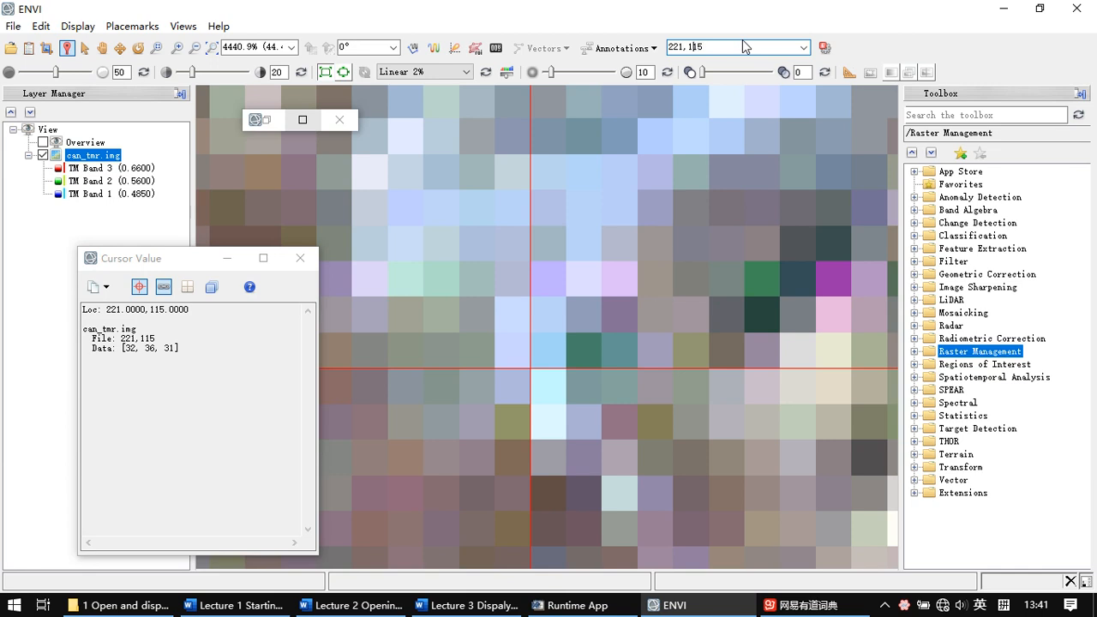
pyautogui.press('Return')
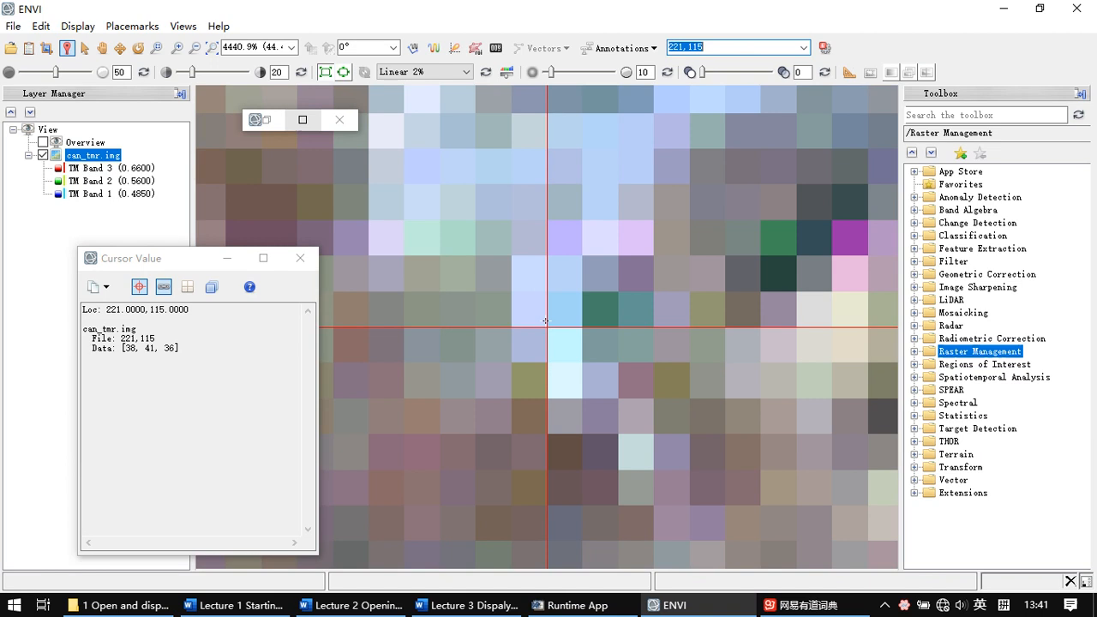
pyautogui.scroll(-4, 547, 317)
pyautogui.scroll(-9, 548, 317)
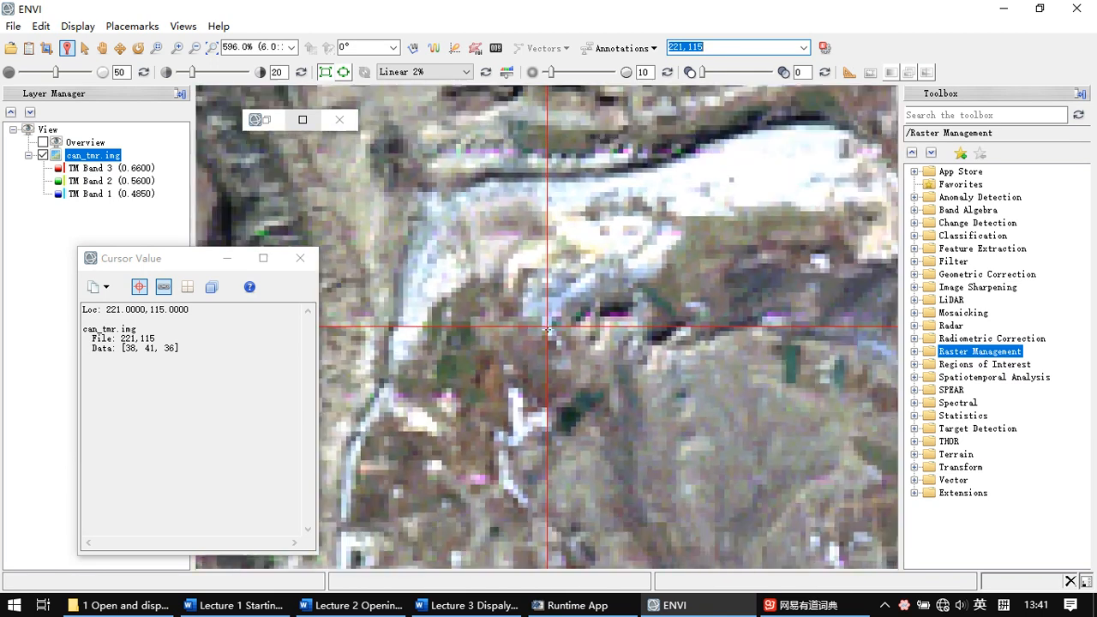
pyautogui.scroll(-3, 547, 326)
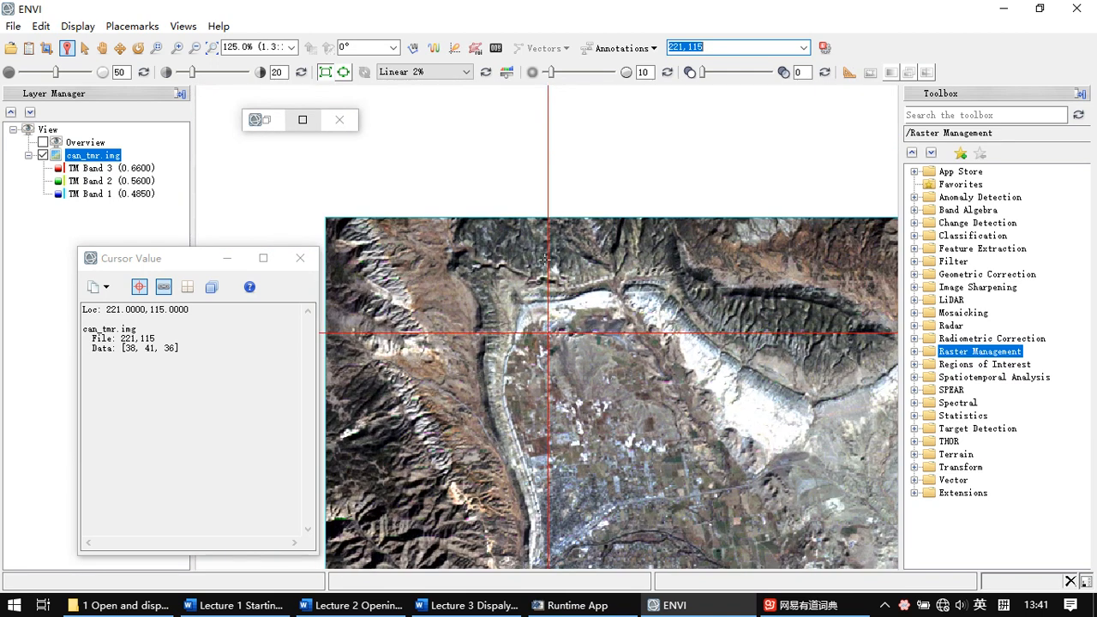
pyautogui.moveTo(575, 167); pyautogui.dragTo(681, 131)
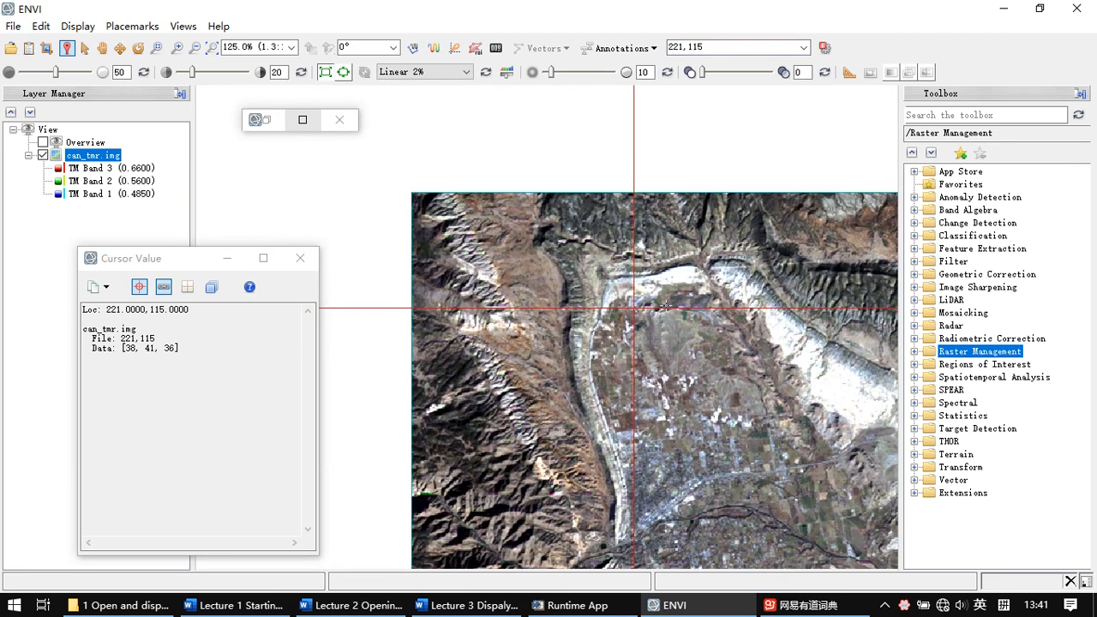
pyautogui.click(686, 43)
pyautogui.doubleClick(679, 46)
pyautogui.click(683, 47)
pyautogui.moveTo(713, 48); pyautogui.dragTo(689, 47)
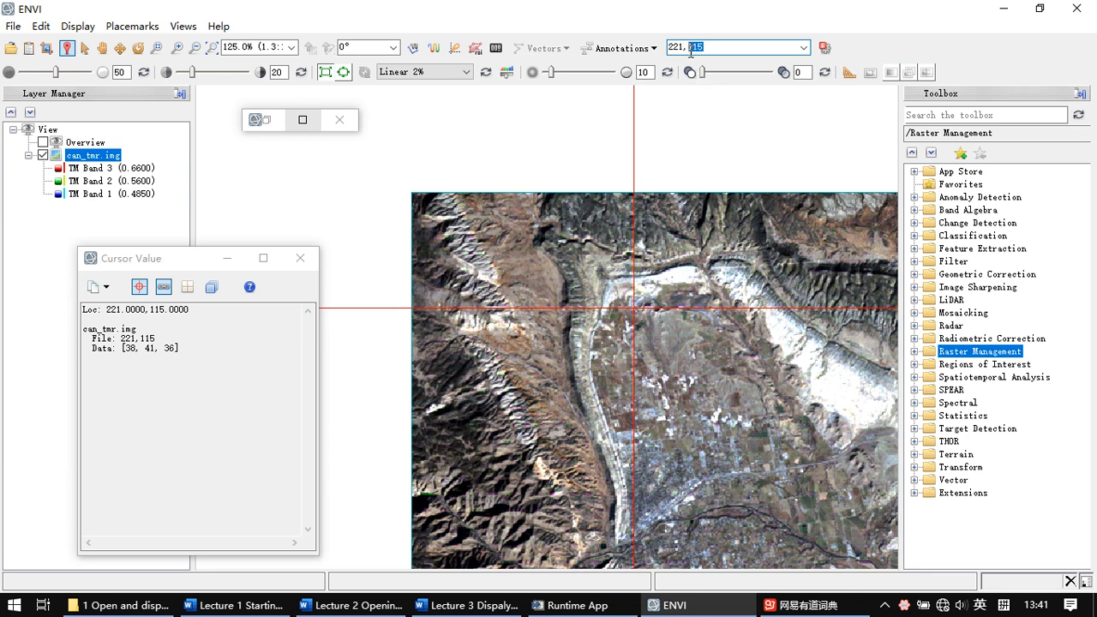
pyautogui.click(721, 48)
pyautogui.moveTo(697, 49); pyautogui.dragTo(671, 49)
# Check the file information of can_tmr.img in the Data Manager and close the Data Manager
pyautogui.click(255, 119)
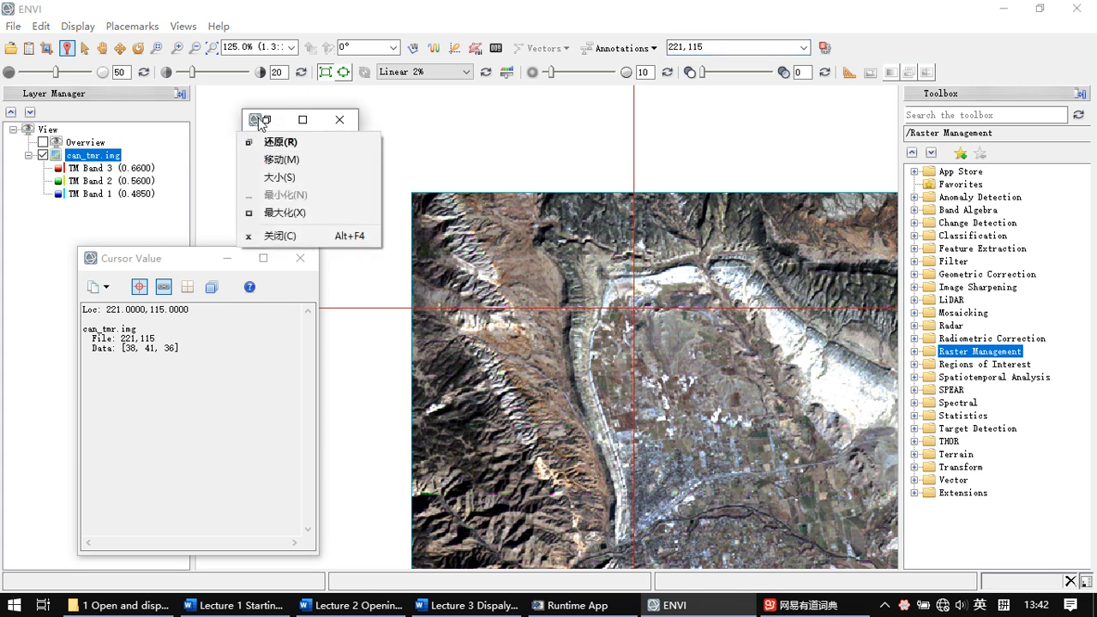
pyautogui.click(266, 119)
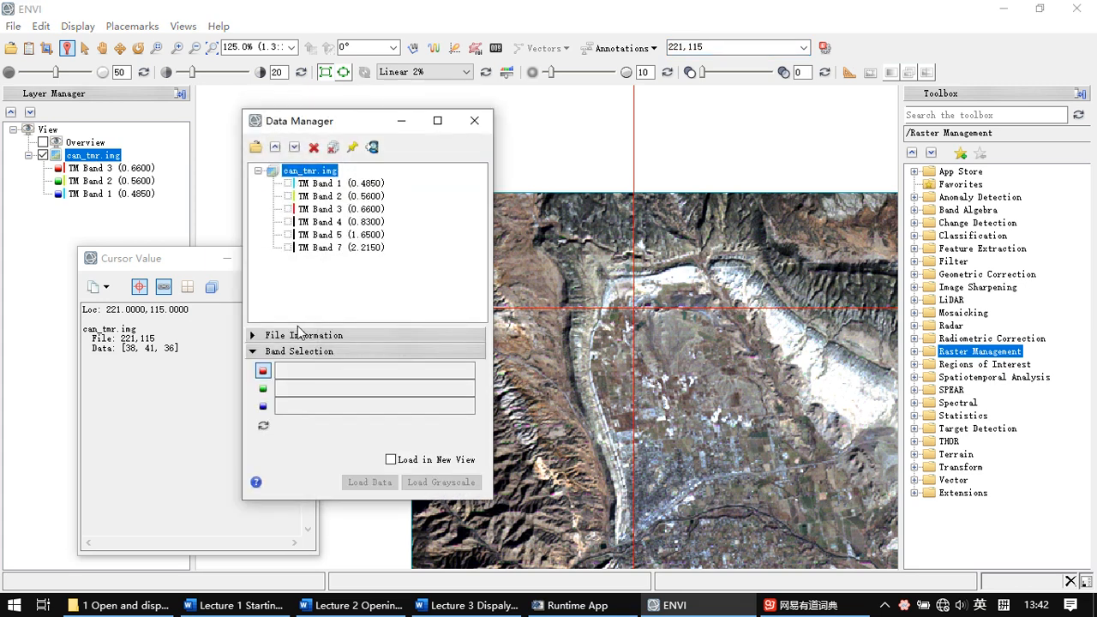
pyautogui.click(255, 336)
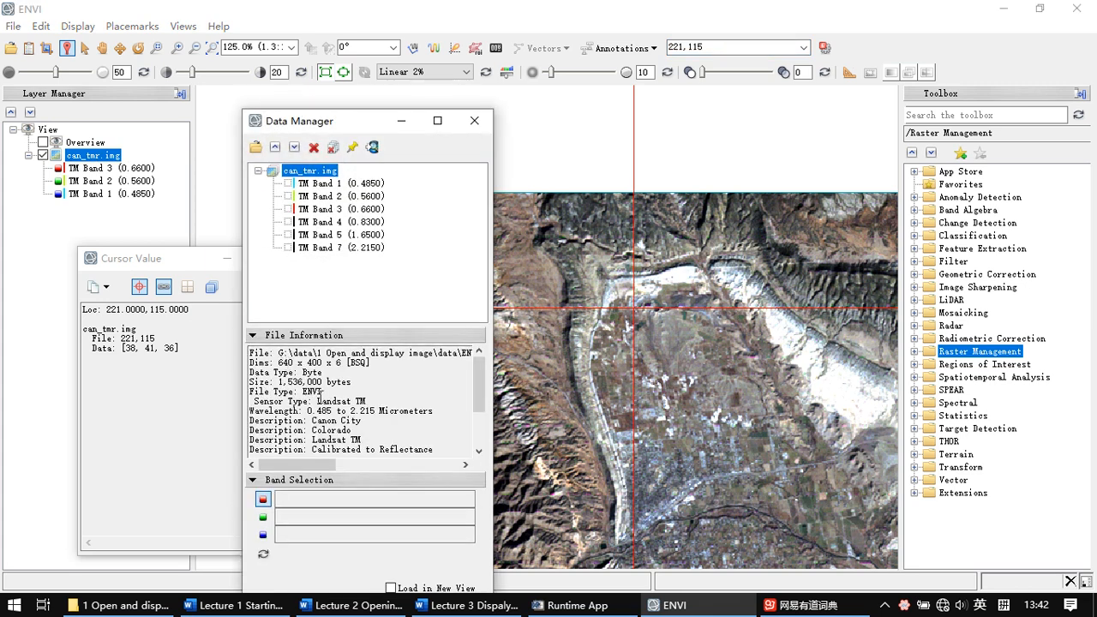
pyautogui.moveTo(440, 449)
pyautogui.mouseDown()
pyautogui.moveTo(268, 368)
pyautogui.moveTo(379, 440)
pyautogui.moveTo(453, 448)
pyautogui.moveTo(260, 352)
pyautogui.moveTo(429, 450)
pyautogui.mouseUp()
pyautogui.click(258, 352)
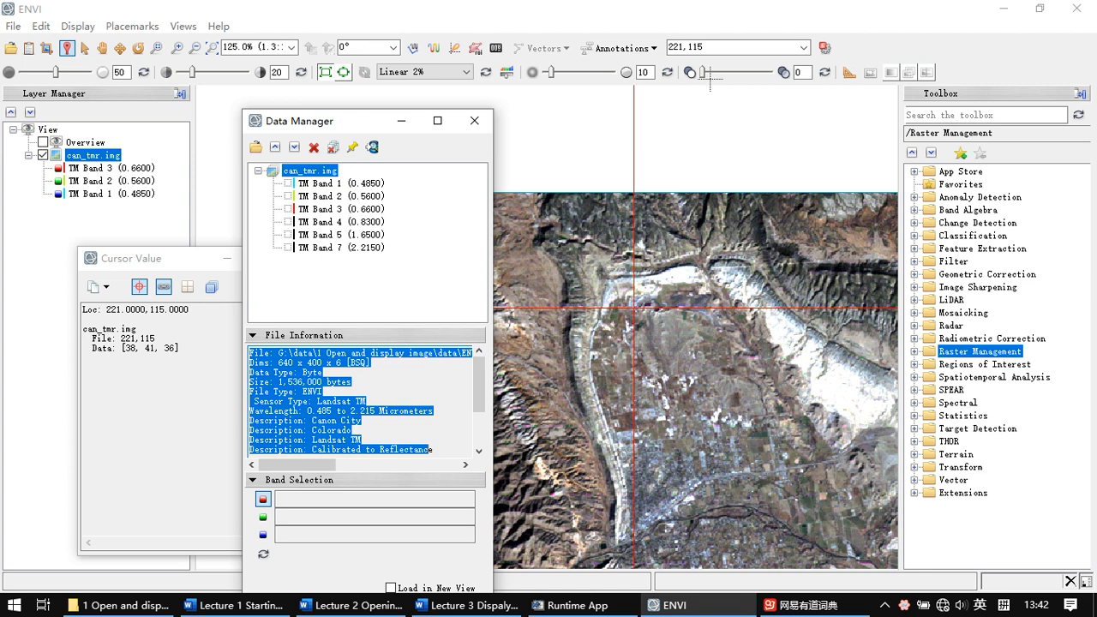
pyautogui.doubleClick(733, 45)
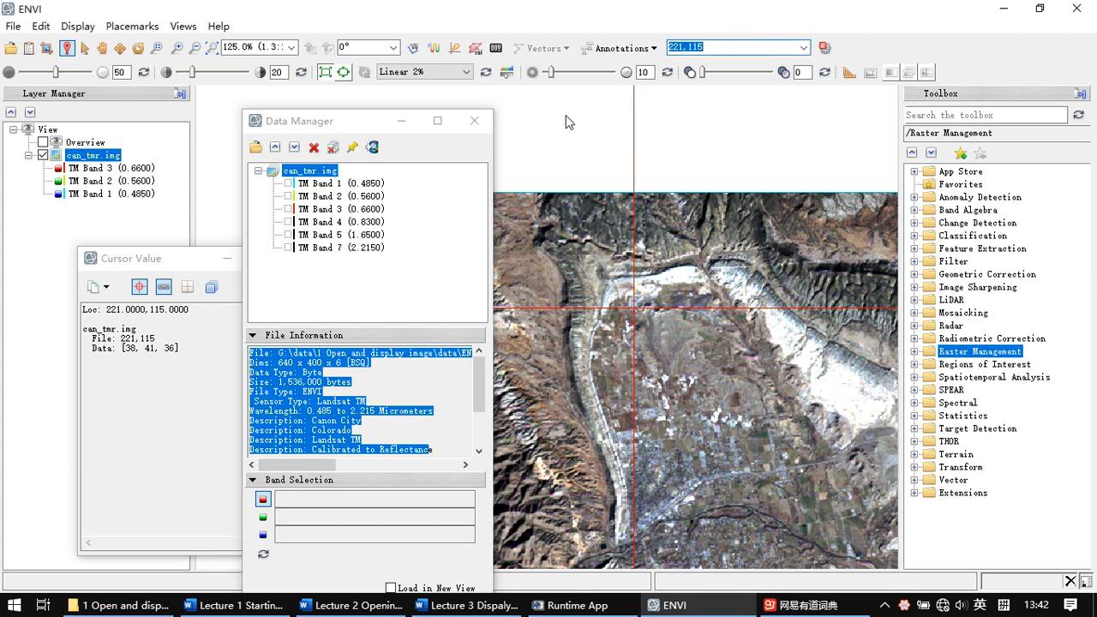
pyautogui.click(472, 125)
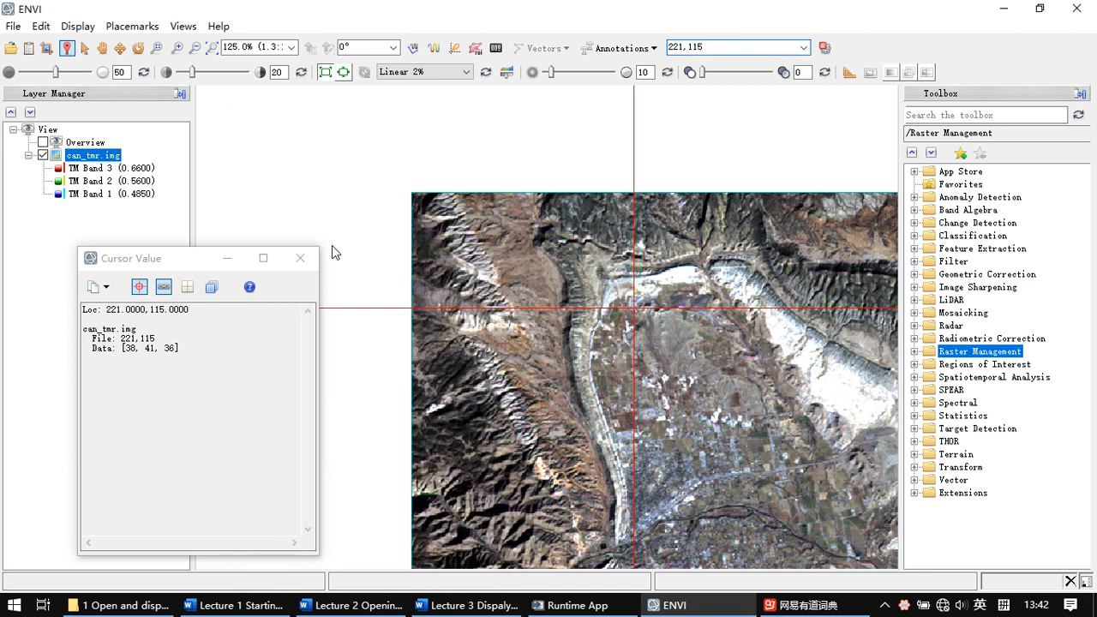
# Close the Cursor Value window and lower the image brightness to 20
pyautogui.click(315, 260)
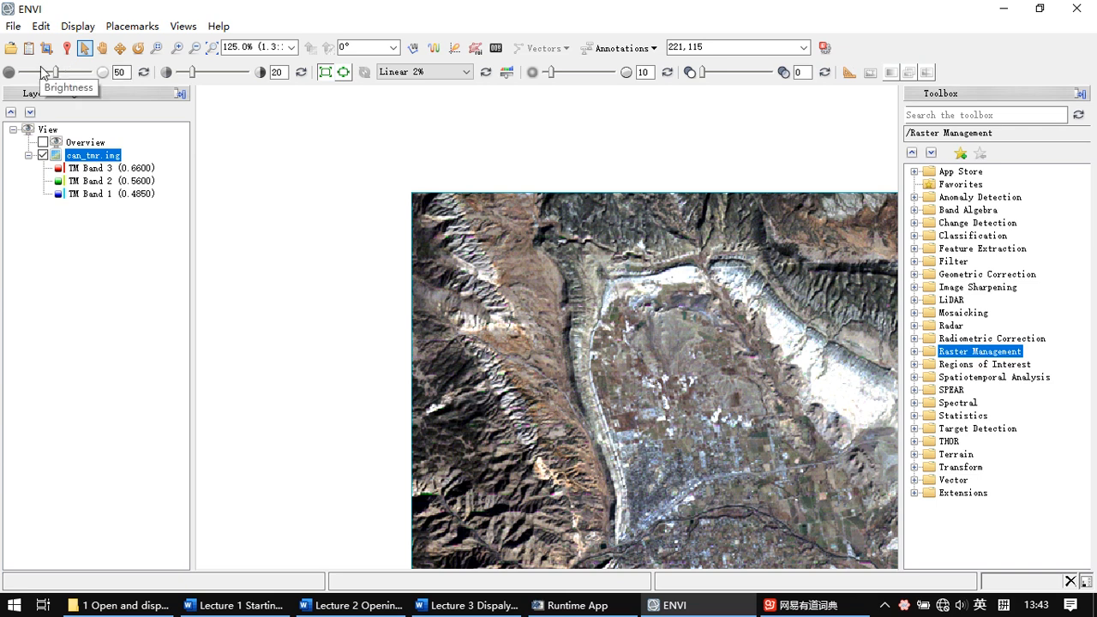
pyautogui.moveTo(55, 74)
pyautogui.mouseDown()
pyautogui.moveTo(36, 75)
pyautogui.moveTo(90, 75)
pyautogui.moveTo(33, 76)
pyautogui.mouseUp()
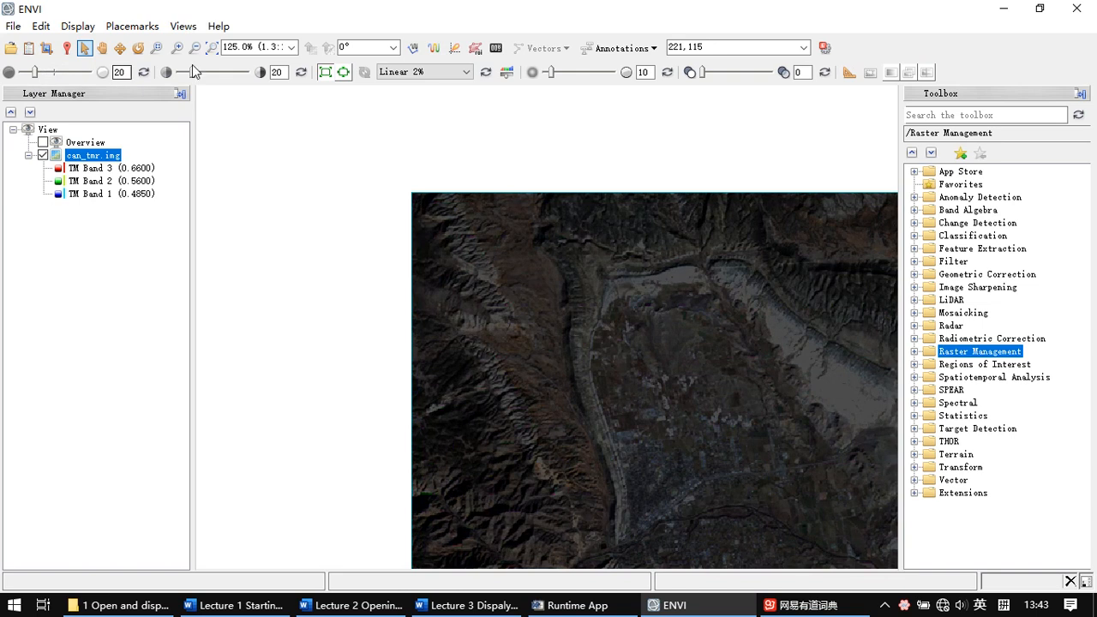
# Set the brightness of can_tmr.img to 50
pyautogui.doubleClick(120, 72)
pyautogui.write('50')
pyautogui.press('Return')
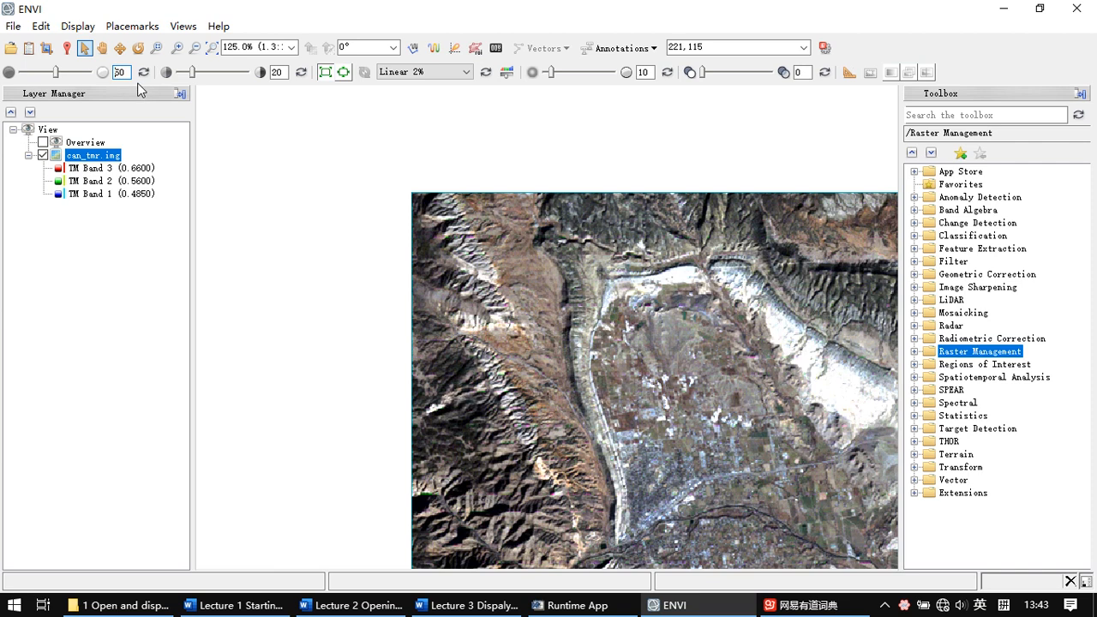
# Try stronger display enhancements on can_tmr.img: contrast 70, sharpening 88 and transparency 26
pyautogui.click(187, 73)
pyautogui.moveTo(187, 78); pyautogui.dragTo(227, 80)
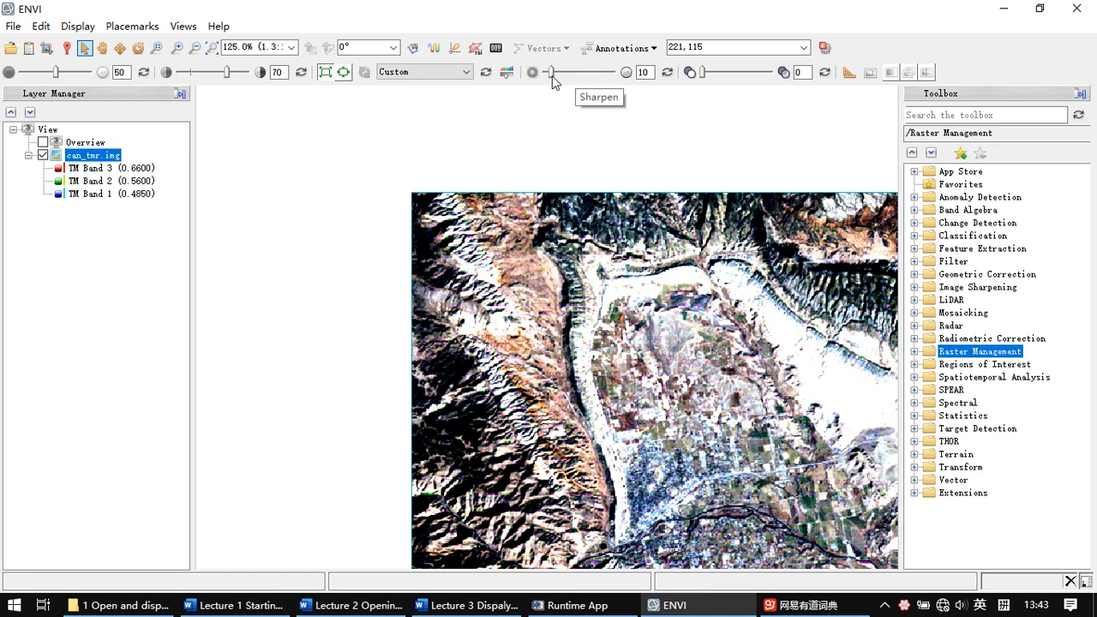
pyautogui.moveTo(552, 74); pyautogui.dragTo(605, 76)
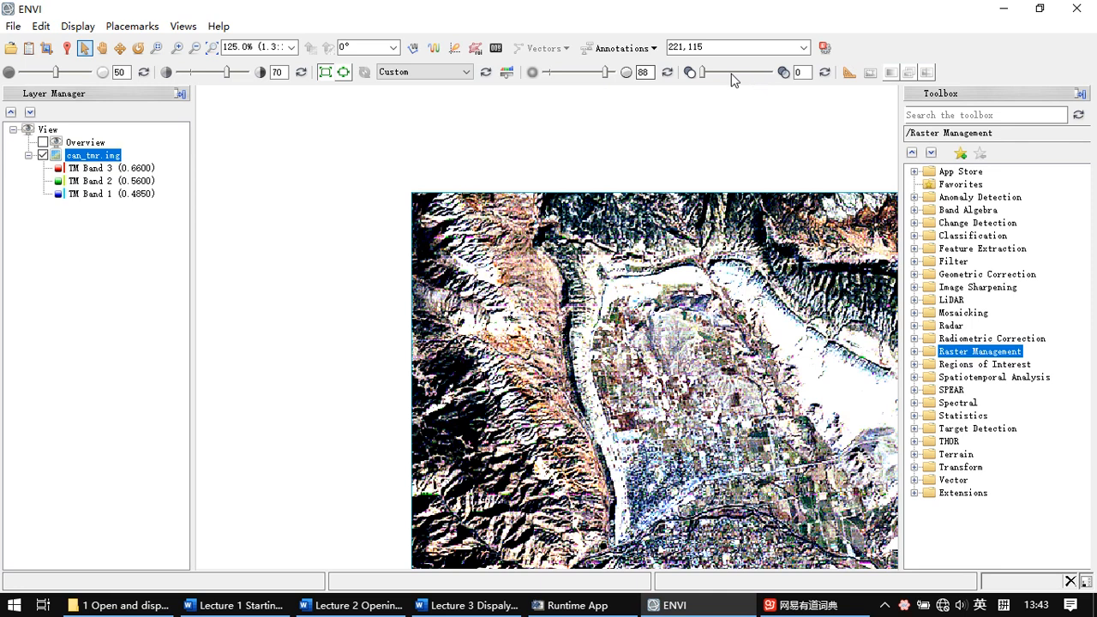
pyautogui.moveTo(704, 76)
pyautogui.mouseDown()
pyautogui.moveTo(751, 75)
pyautogui.moveTo(720, 76)
pyautogui.mouseUp()
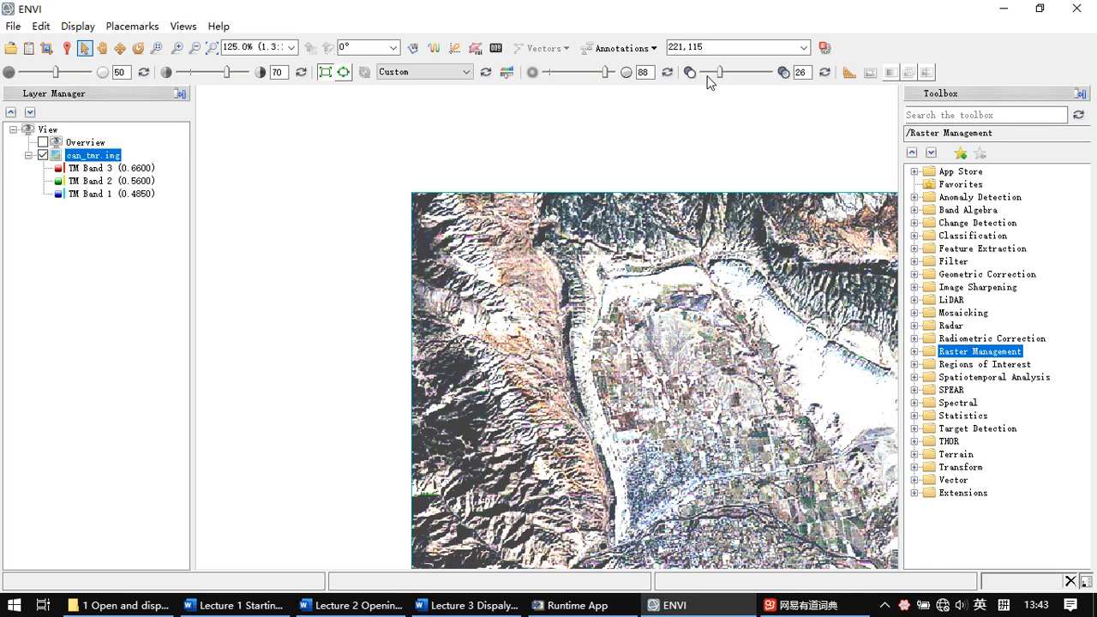
# Reset the contrast, sharpening and transparency of can_tmr.img to their defaults
pyautogui.click(301, 72)
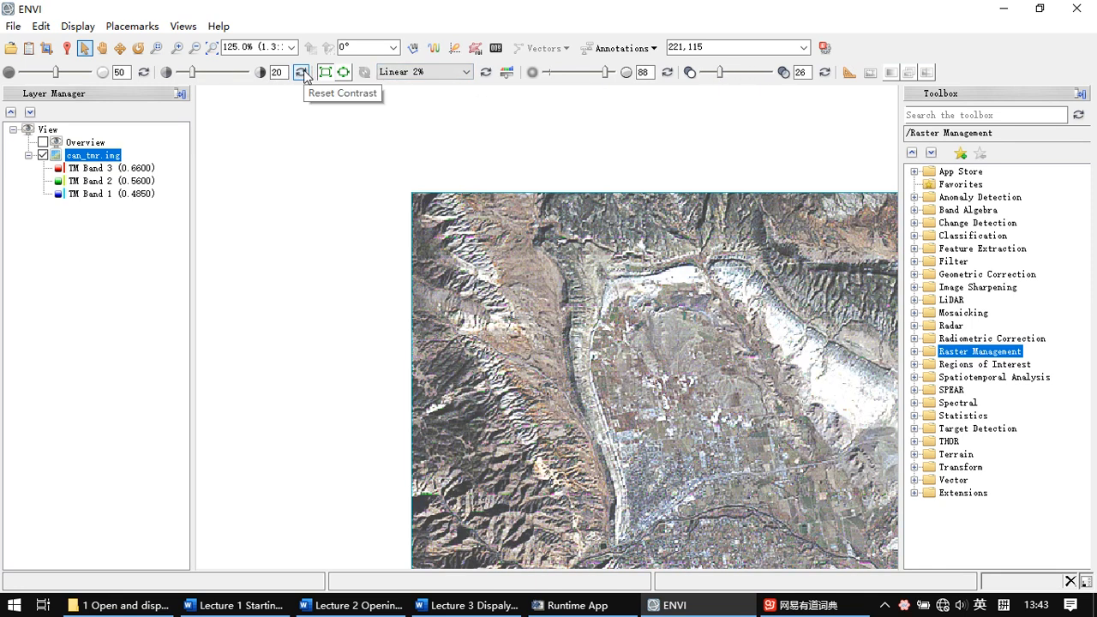
pyautogui.click(666, 73)
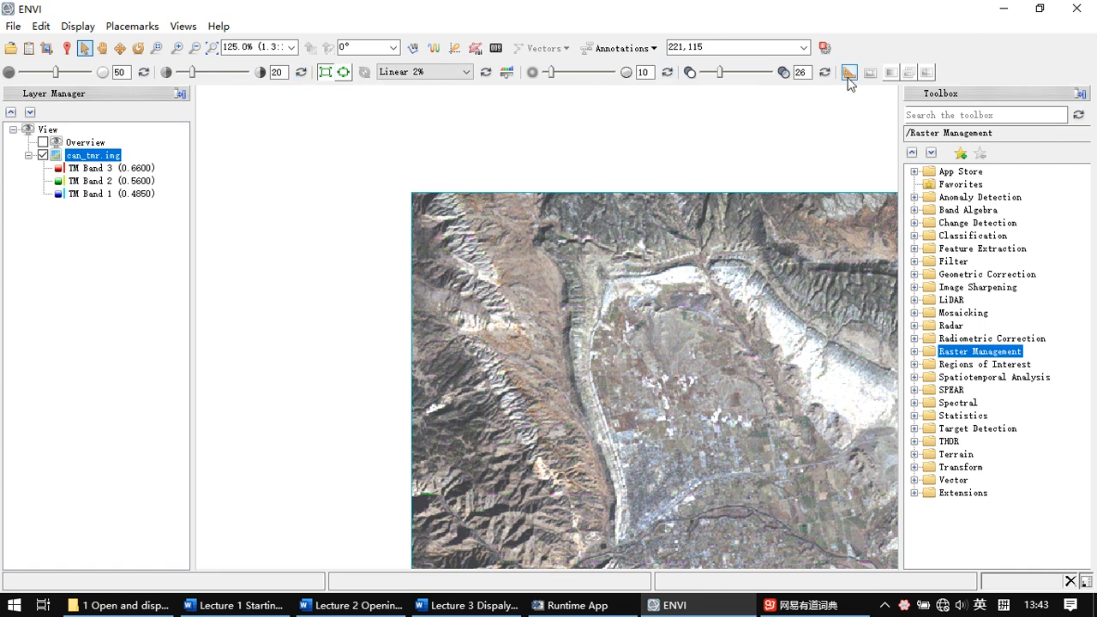
pyautogui.click(825, 74)
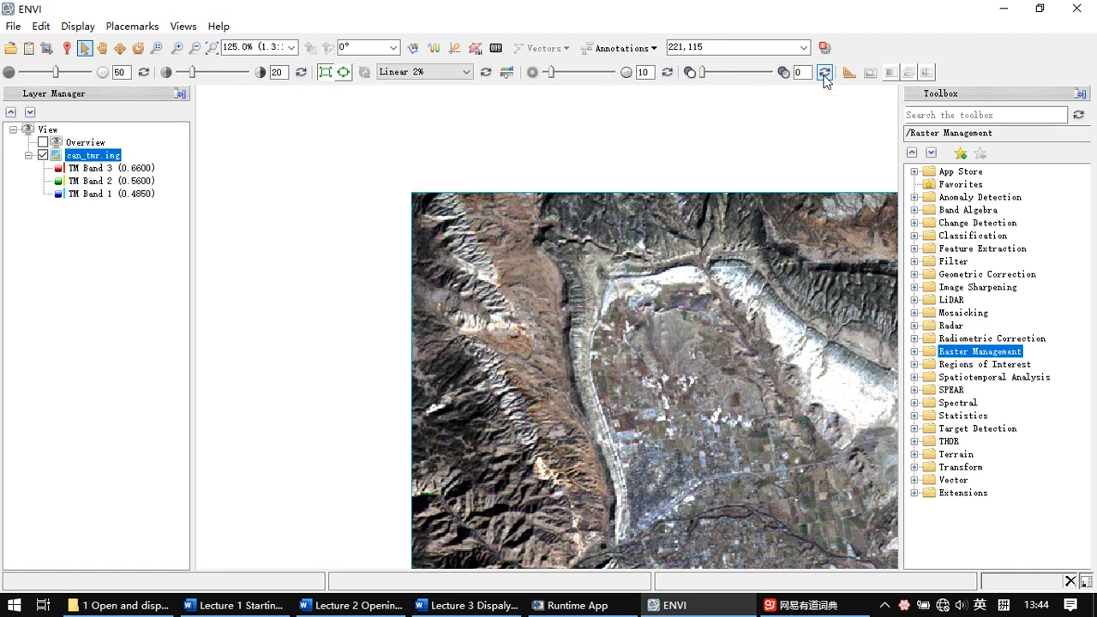
# Load can_tmr.img from the Data Manager as a color-infrared (CIR) layer above the existing one
pyautogui.click(29, 48)
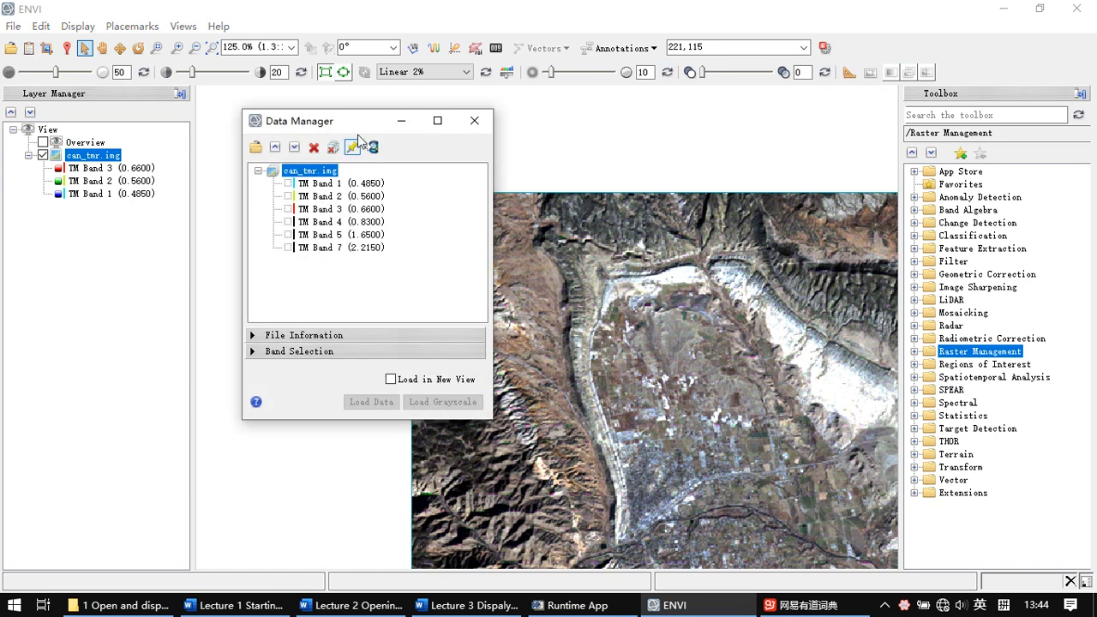
pyautogui.moveTo(375, 124); pyautogui.dragTo(361, 144)
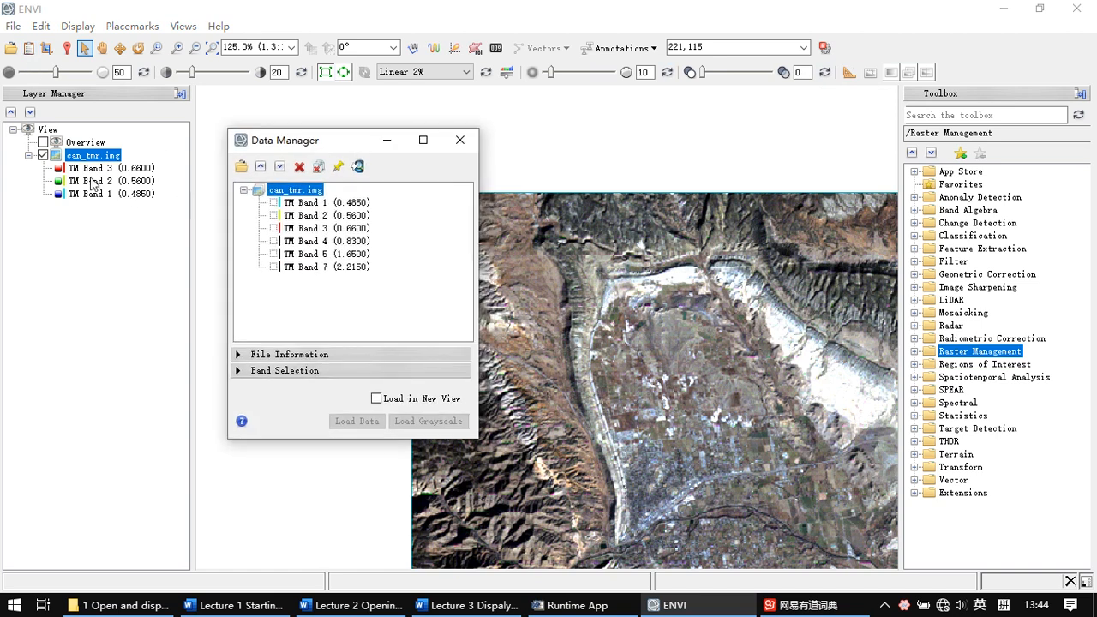
pyautogui.rightClick(313, 195)
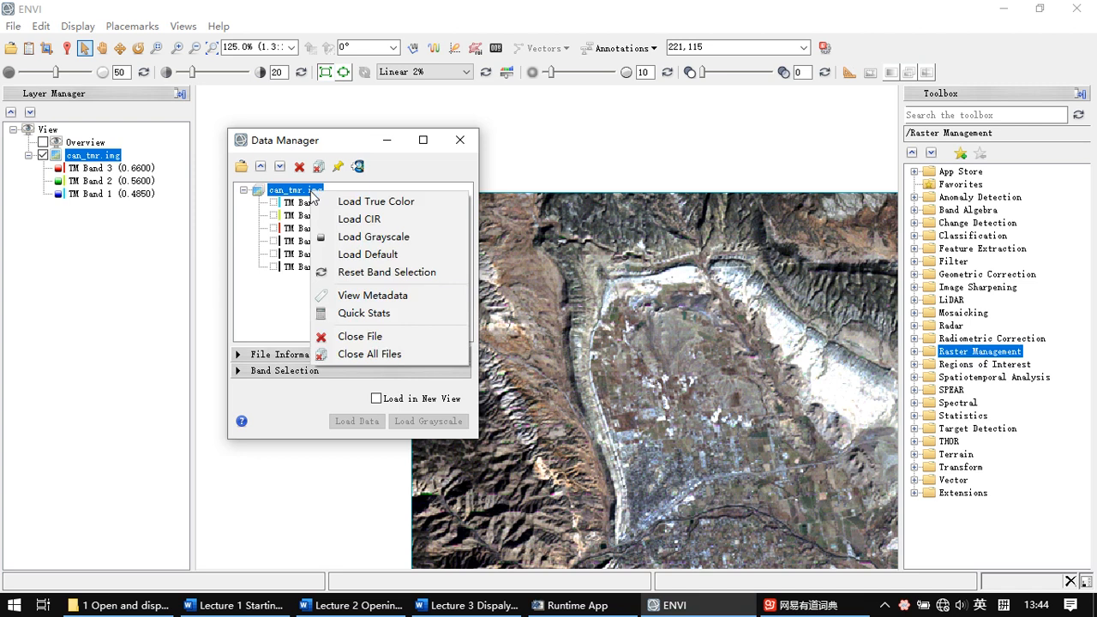
pyautogui.click(368, 221)
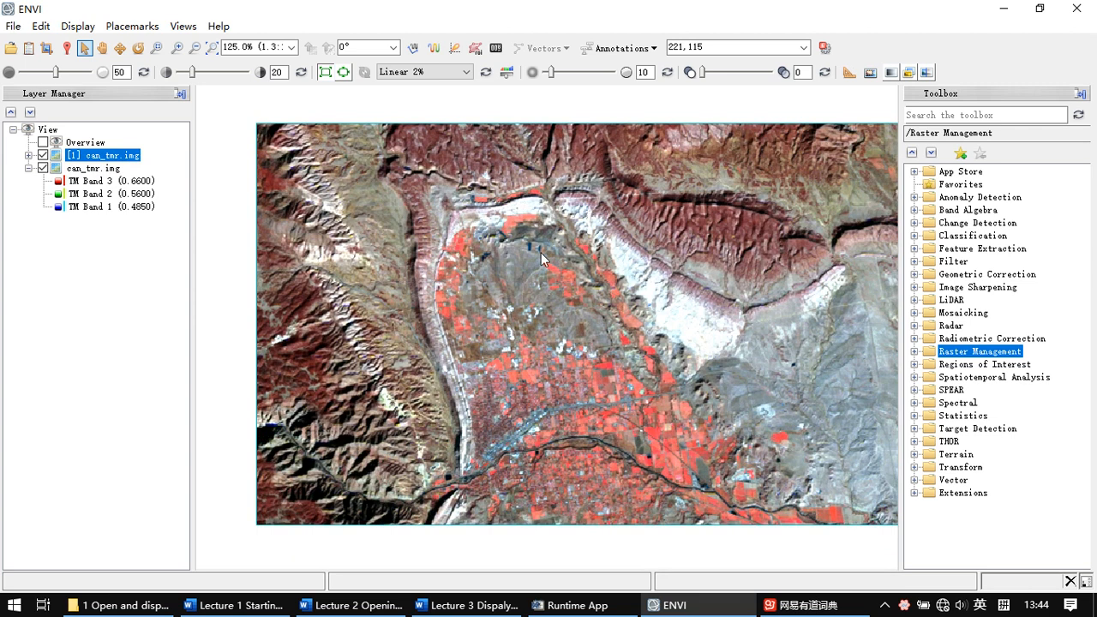
# Raise the transparency of the upper CIR layer to 100 to inspect the true-color layer beneath it
pyautogui.scroll(-1, 540, 257)
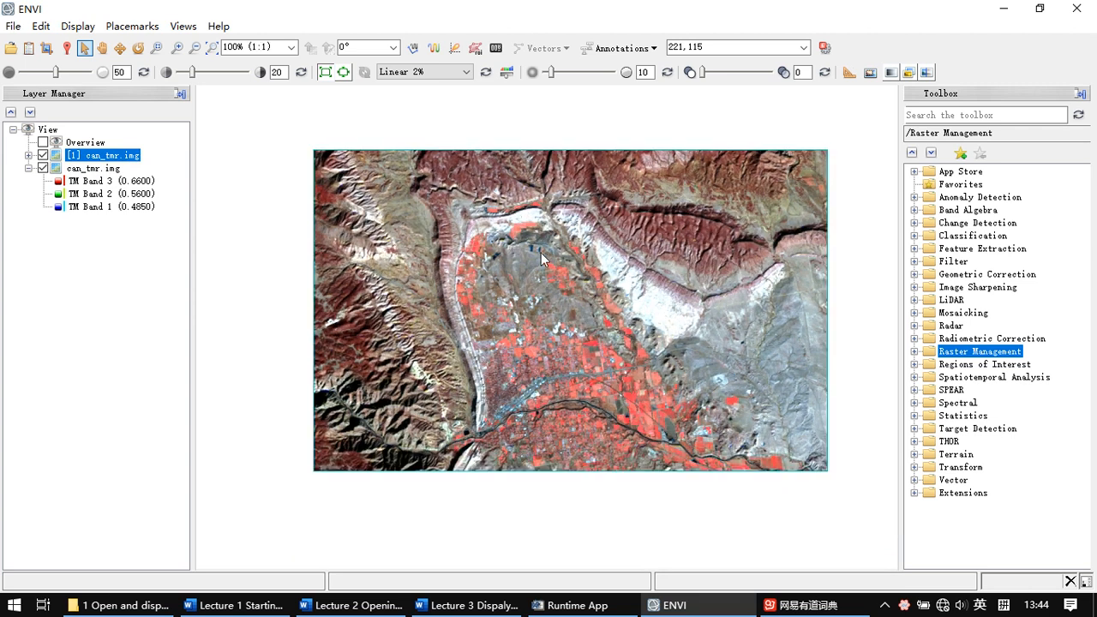
pyautogui.click(96, 168)
pyautogui.click(101, 157)
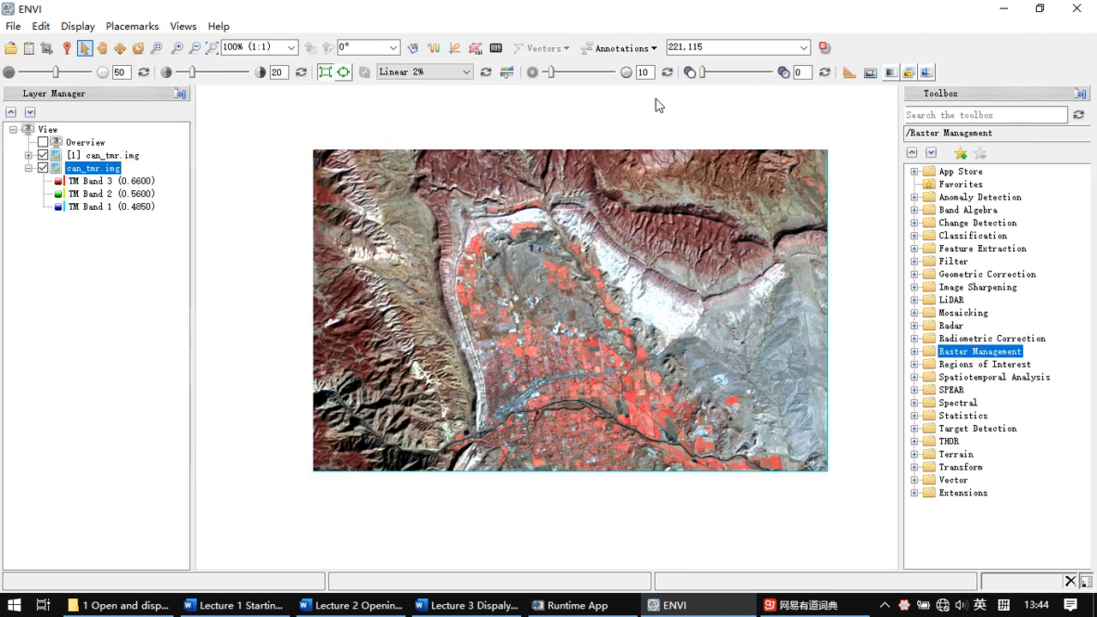
pyautogui.moveTo(702, 73)
pyautogui.mouseDown()
pyautogui.moveTo(765, 75)
pyautogui.moveTo(689, 75)
pyautogui.mouseUp()
pyautogui.click(109, 155)
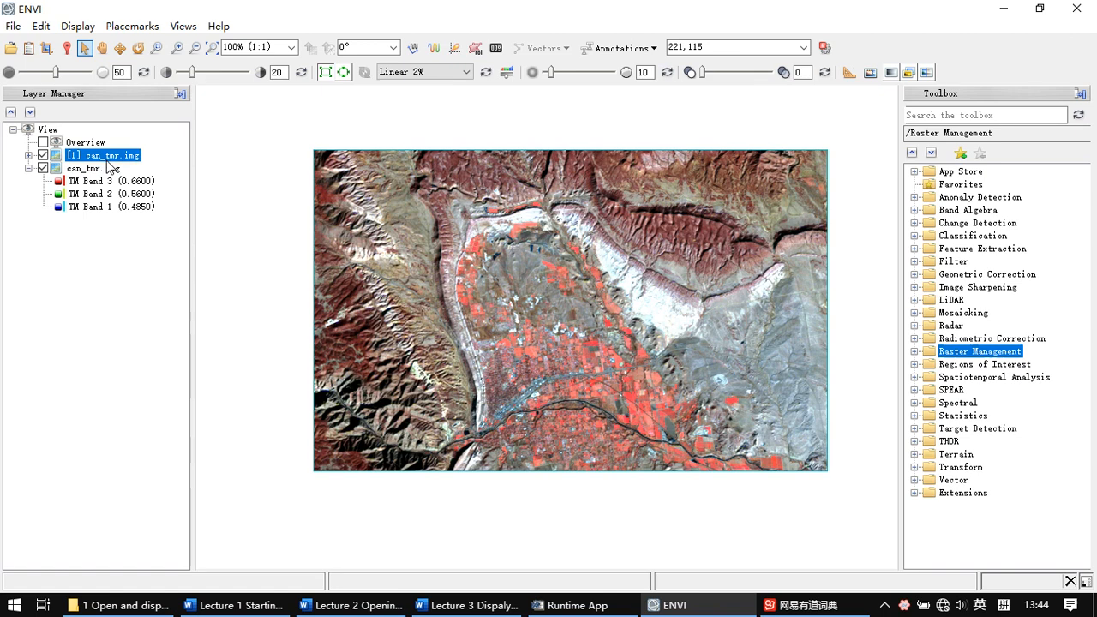
pyautogui.moveTo(704, 73); pyautogui.dragTo(777, 79)
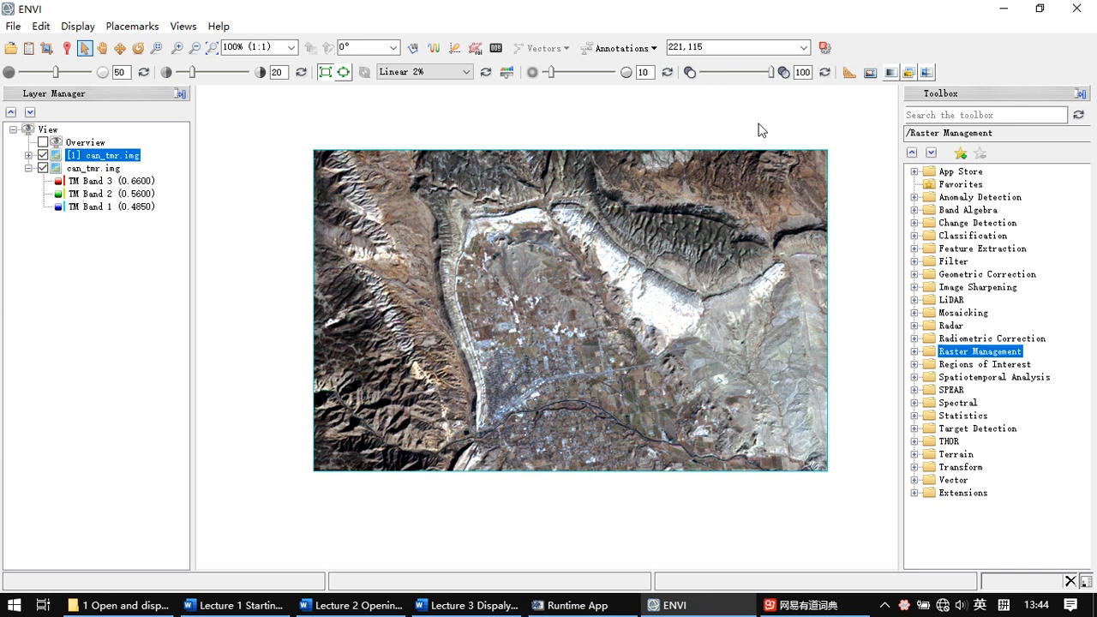
pyautogui.scroll(5, 659, 254)
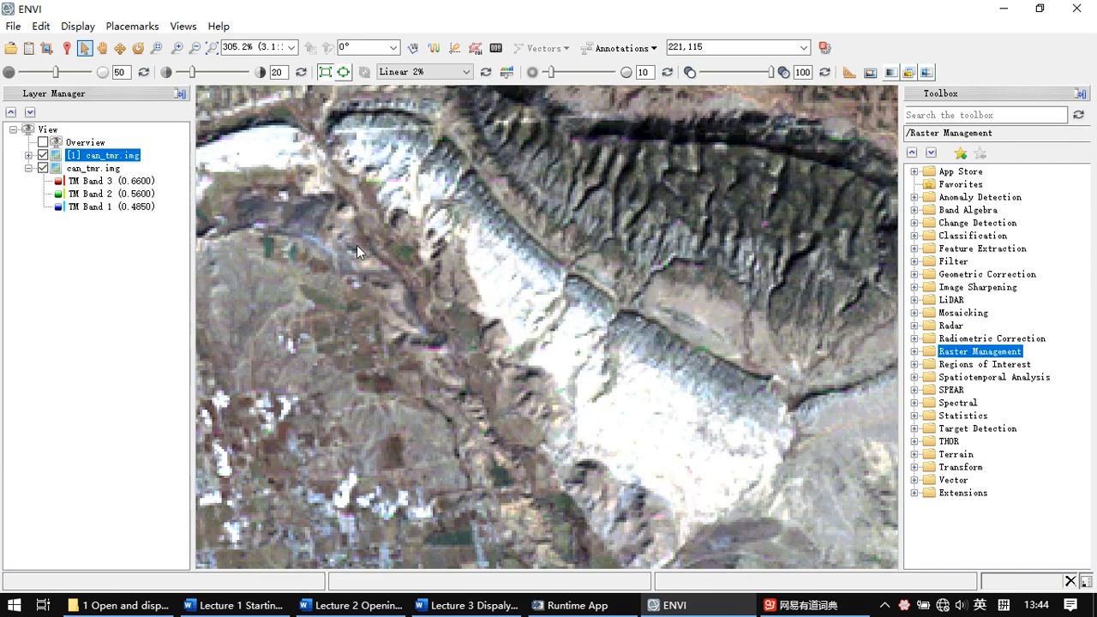
# Expand the band list of the CIR layer and set its transparency back to 0
pyautogui.click(29, 155)
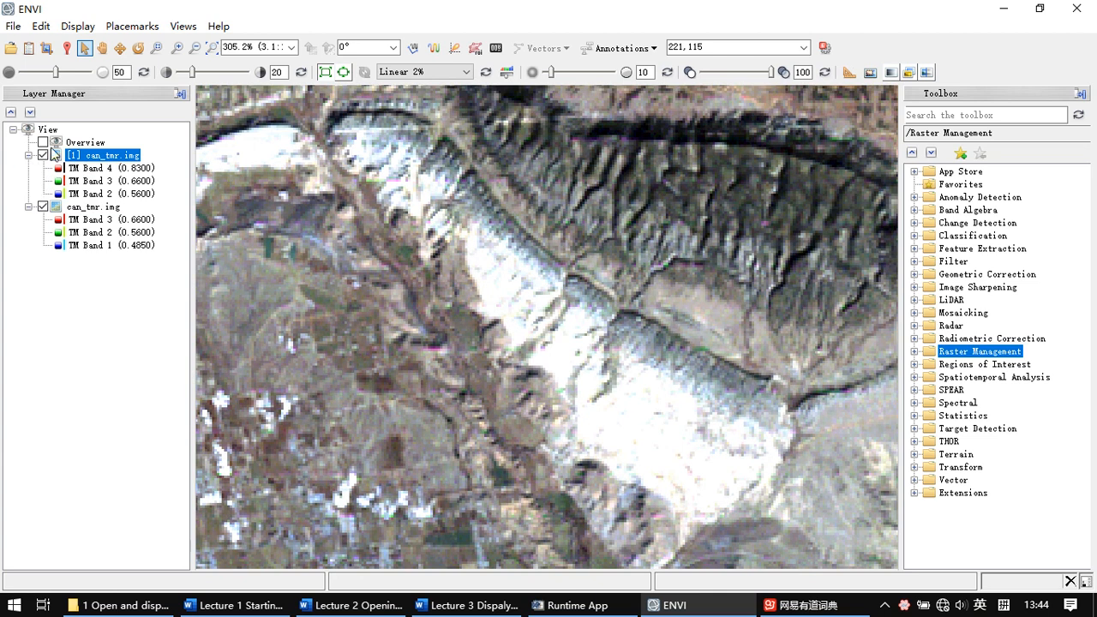
pyautogui.click(44, 155)
pyautogui.moveTo(770, 72); pyautogui.dragTo(694, 74)
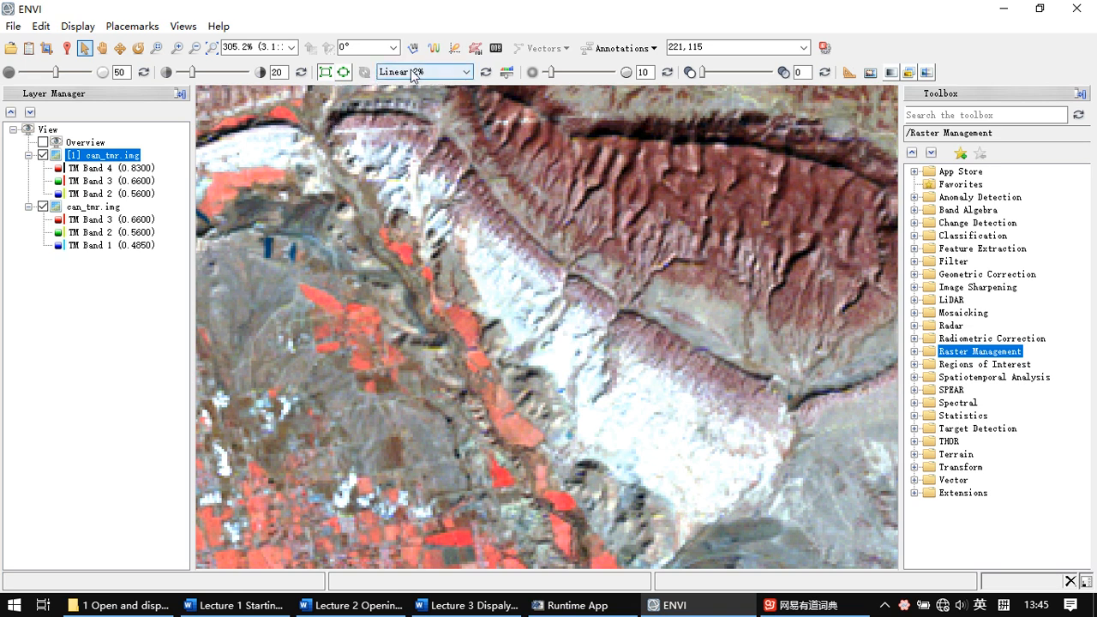
# Try the Linear stretch and then the Linear 5% stretch on the CIR layer
pyautogui.click(438, 77)
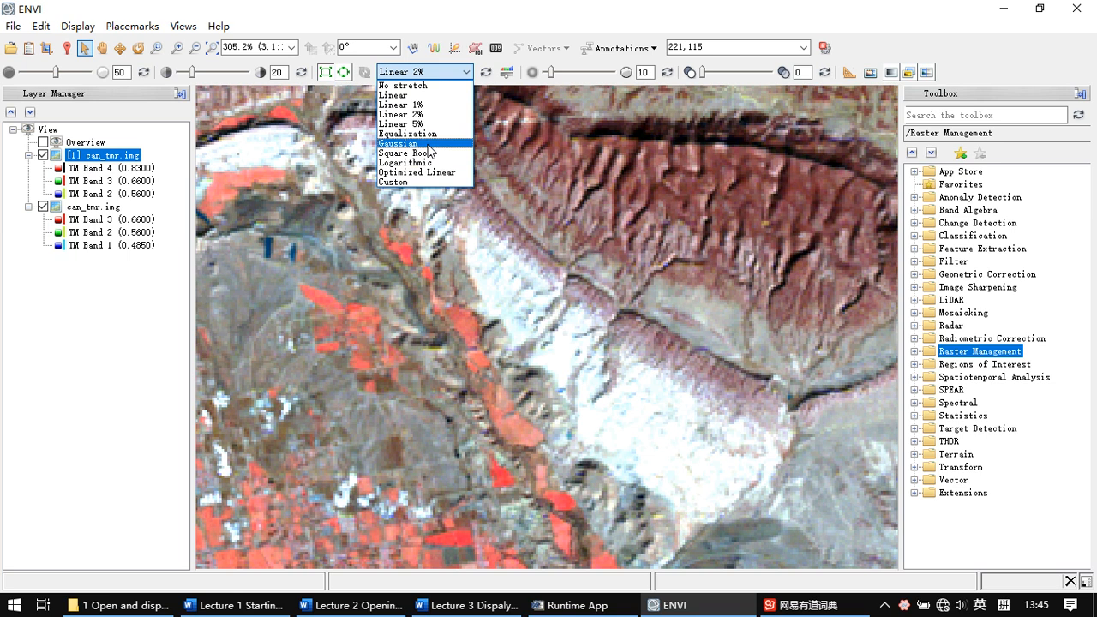
pyautogui.click(426, 95)
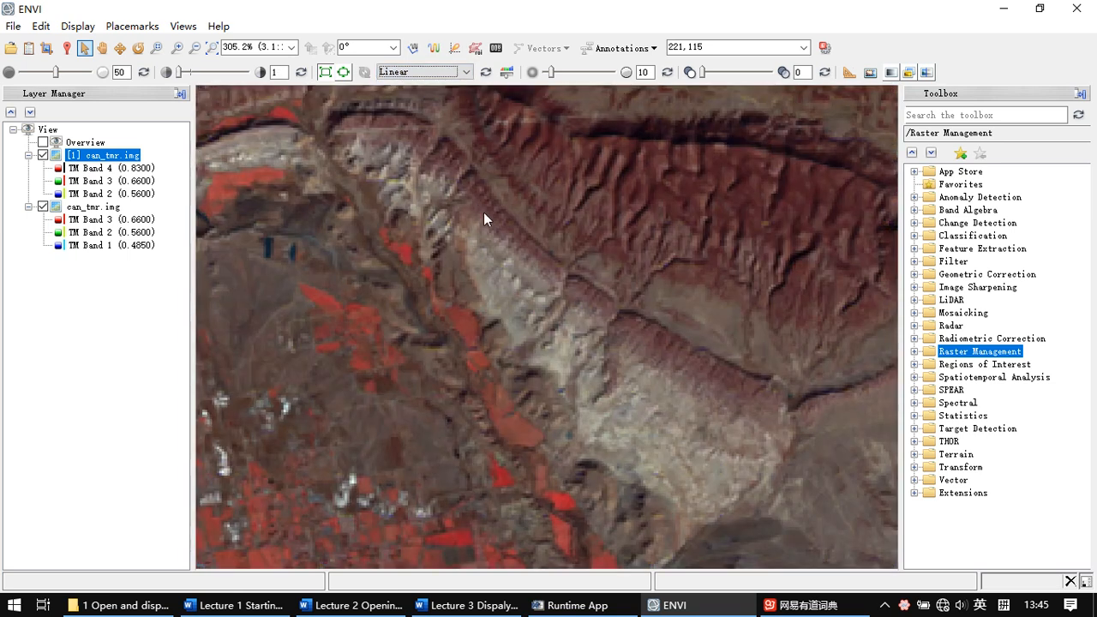
pyautogui.click(424, 71)
pyautogui.click(425, 124)
# Try the Equalization stretch and then the Gaussian stretch on the CIR layer
pyautogui.click(463, 75)
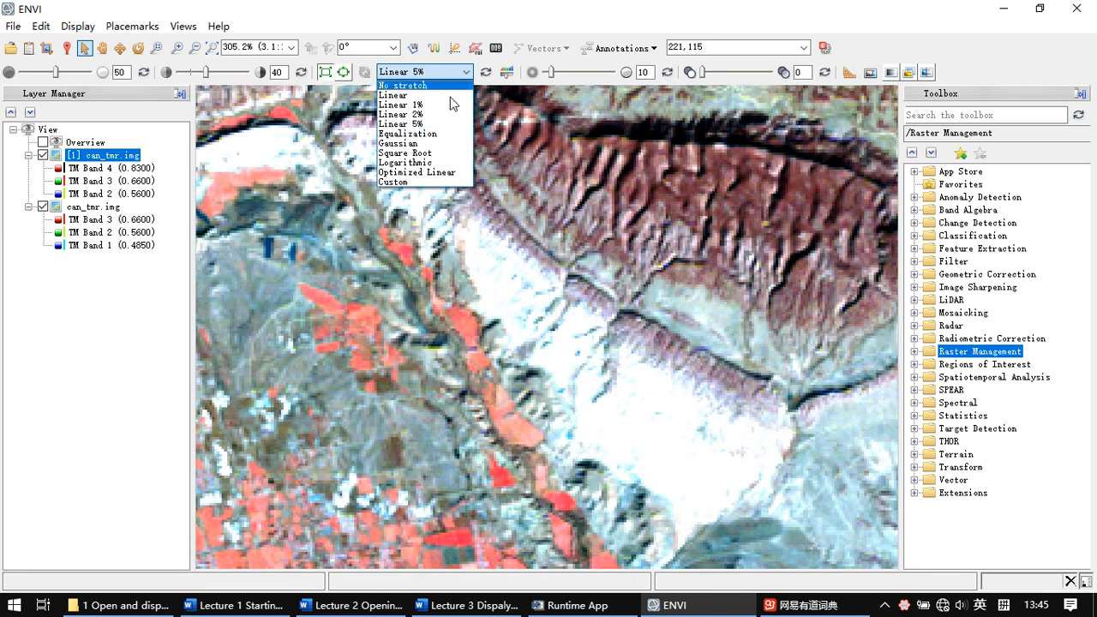
pyautogui.click(440, 137)
pyautogui.click(462, 72)
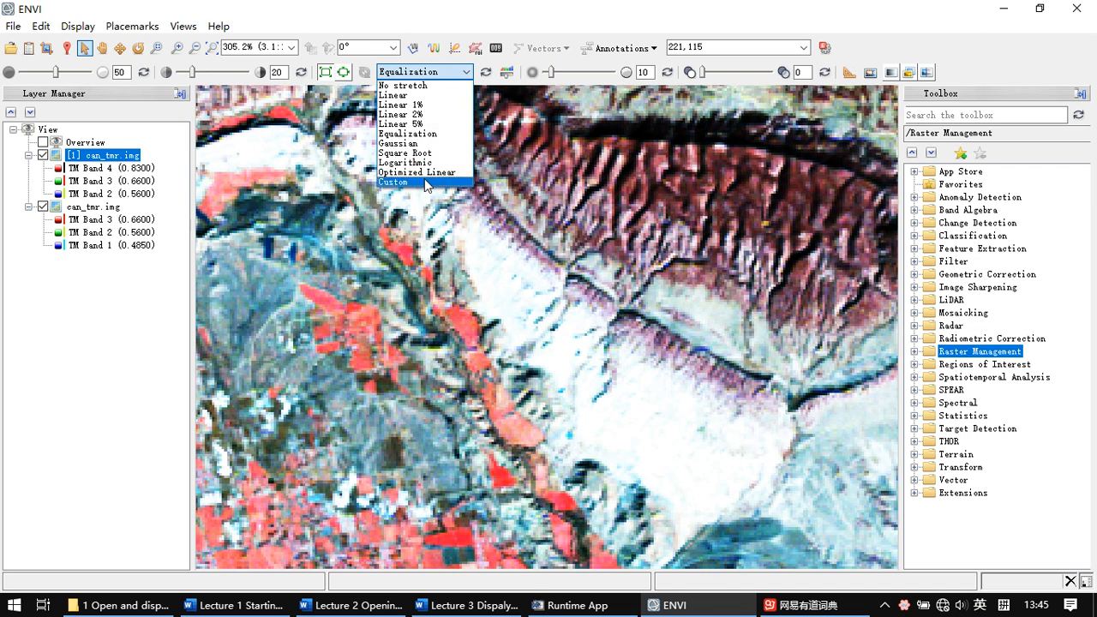
pyautogui.click(426, 144)
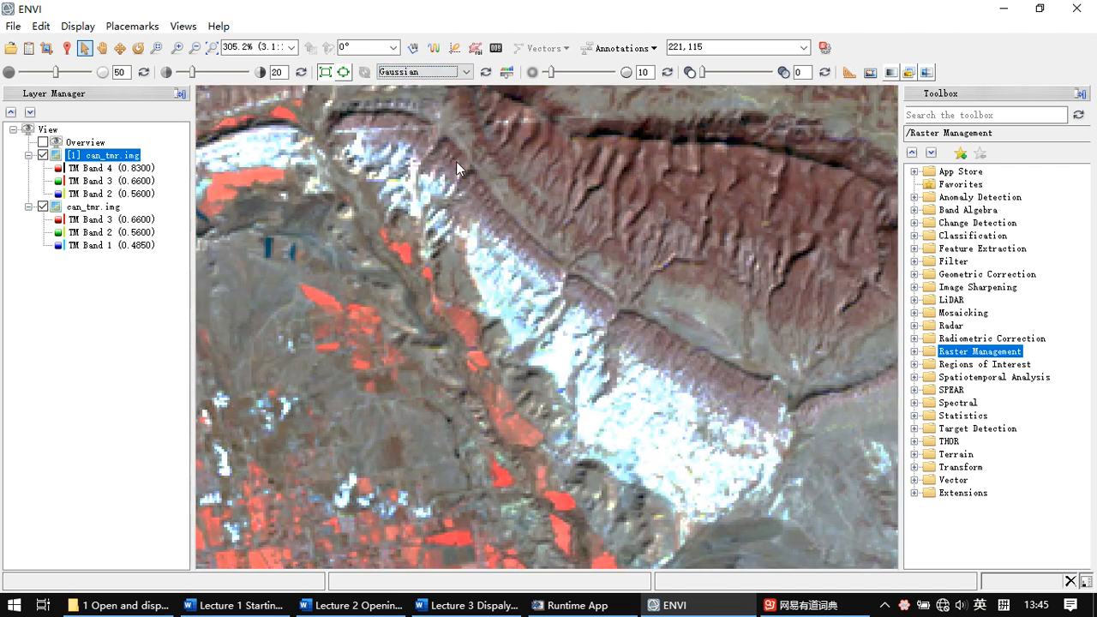
# Apply the Square Root stretch to the CIR layer on the full extent and check the whole scene
pyautogui.click(439, 74)
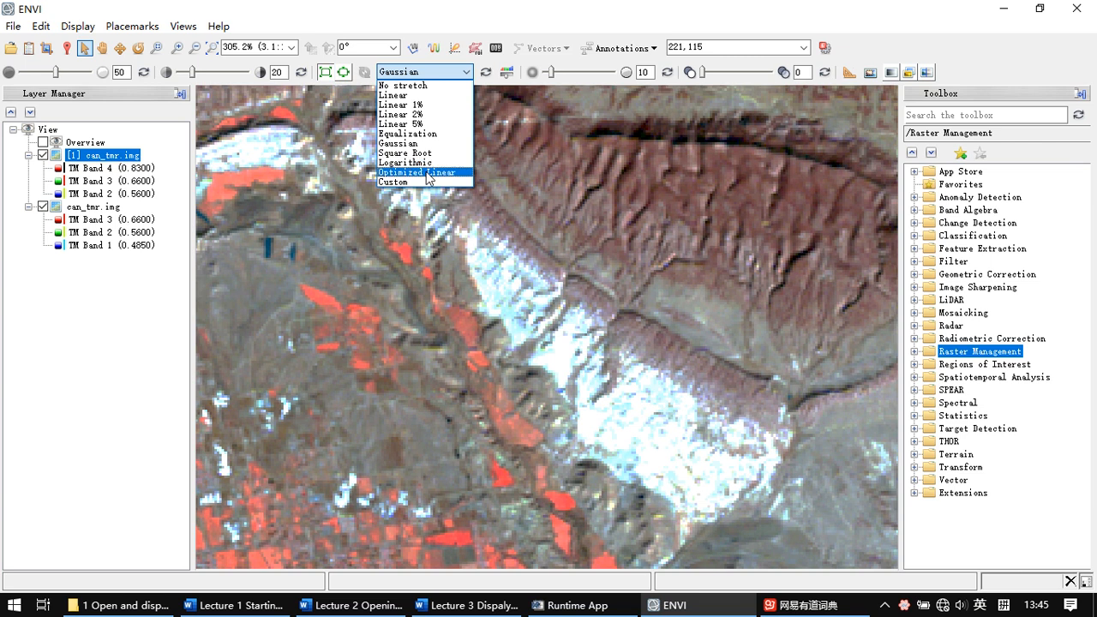
pyautogui.click(435, 154)
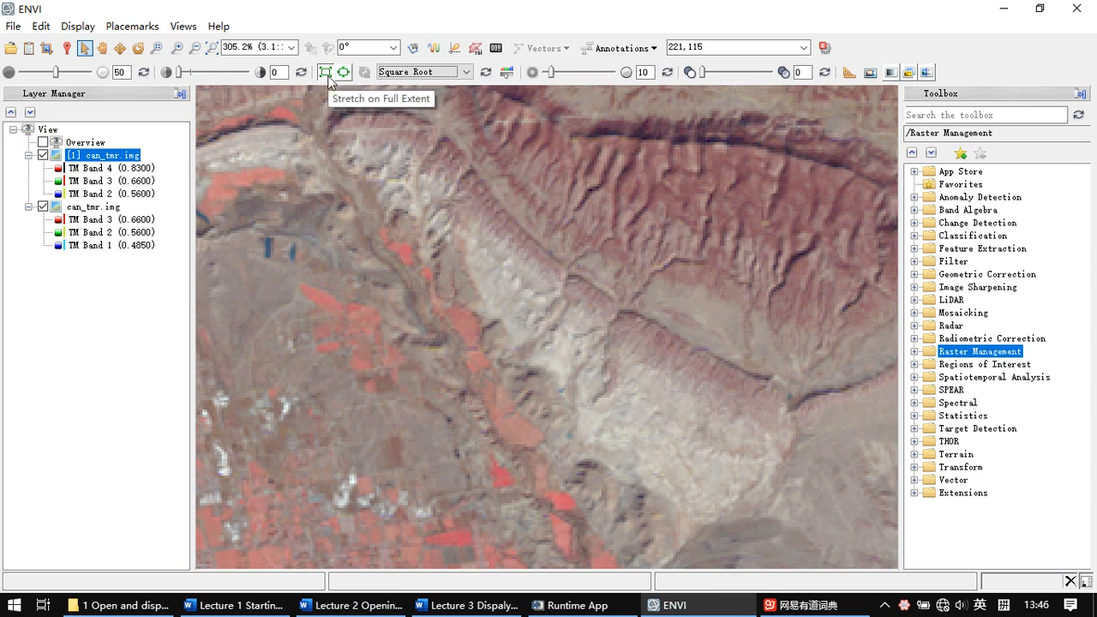
pyautogui.click(327, 75)
pyautogui.scroll(-5, 546, 228)
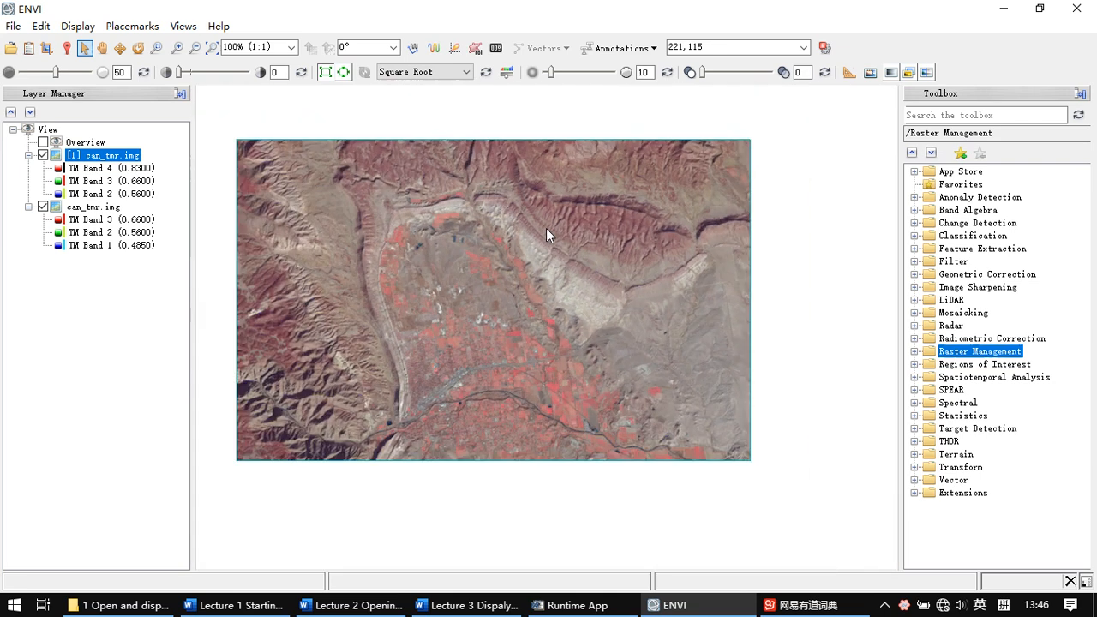
# Apply the Linear 2% stretch to the CIR layer, calculated on the full extent
pyautogui.click(456, 74)
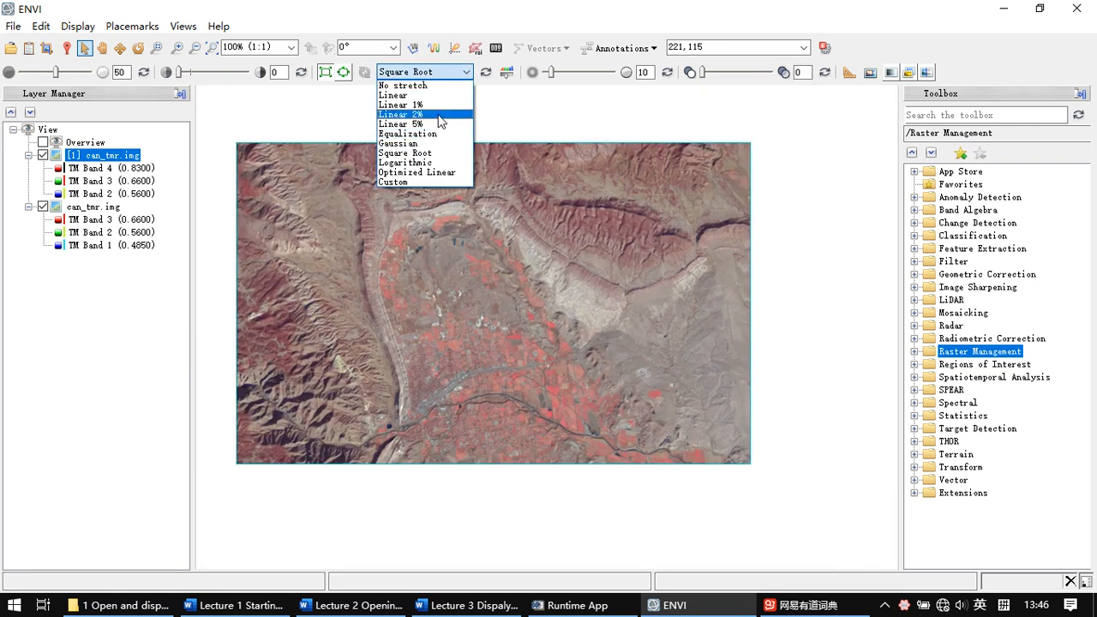
pyautogui.click(437, 115)
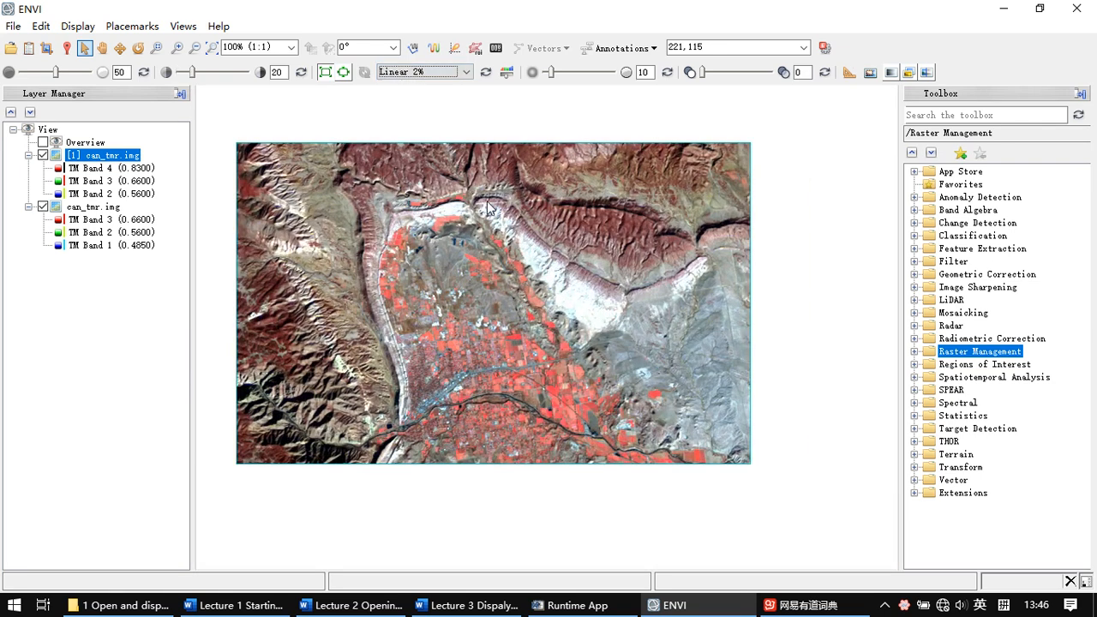
pyautogui.click(326, 73)
# Base the CIR layer's stretch on the view extent over a close-up of the dark red ridge
pyautogui.scroll(6, 569, 261)
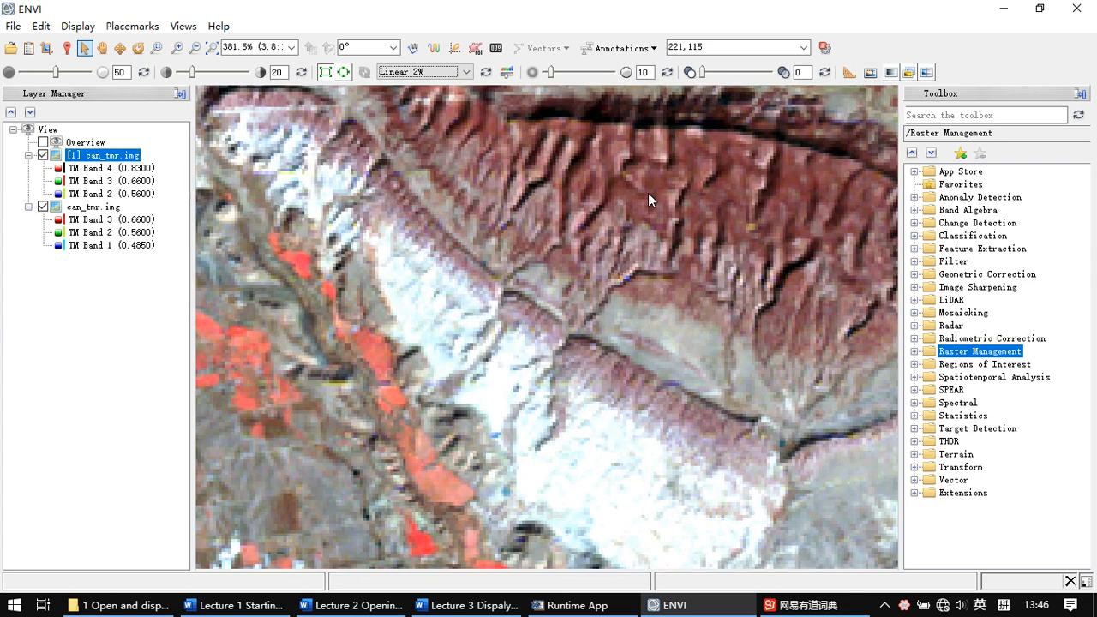
pyautogui.moveTo(648, 196); pyautogui.dragTo(609, 255)
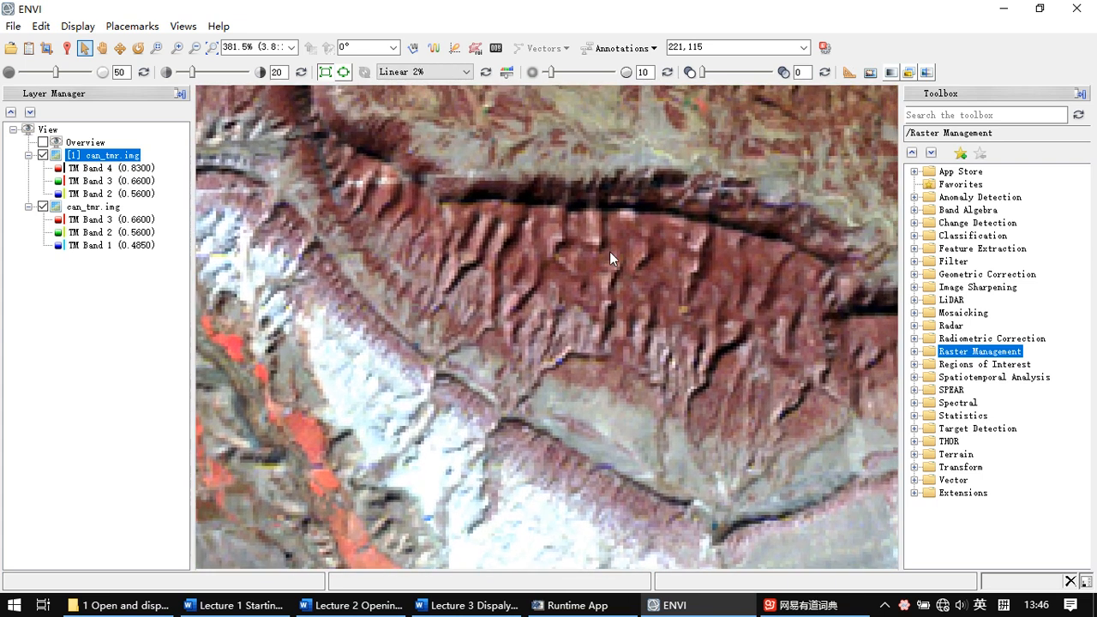
pyautogui.click(344, 73)
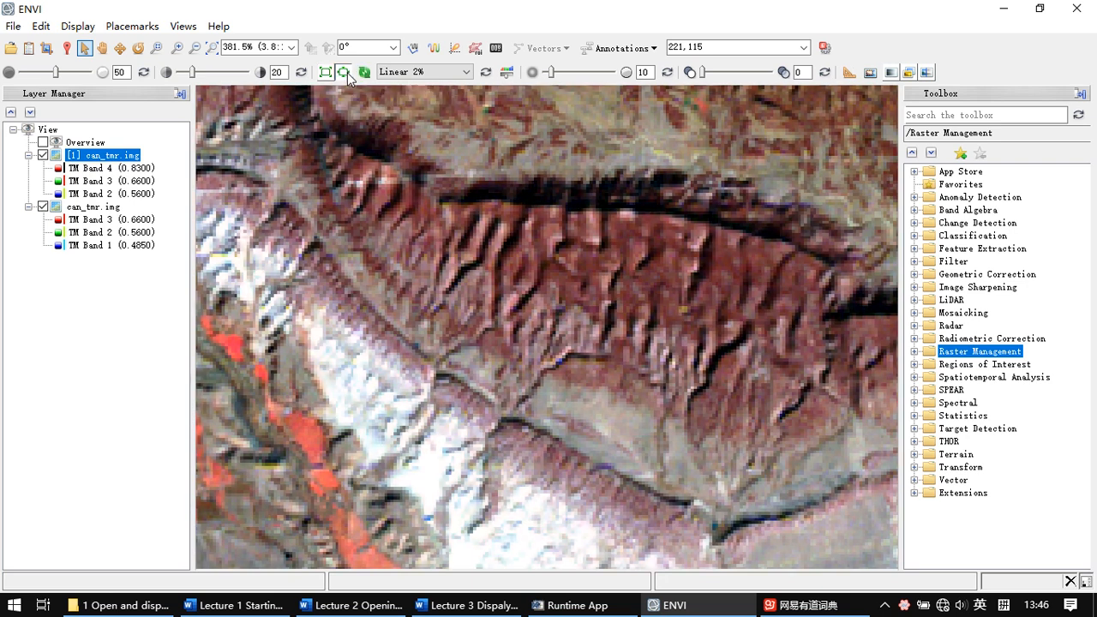
pyautogui.scroll(5, 582, 166)
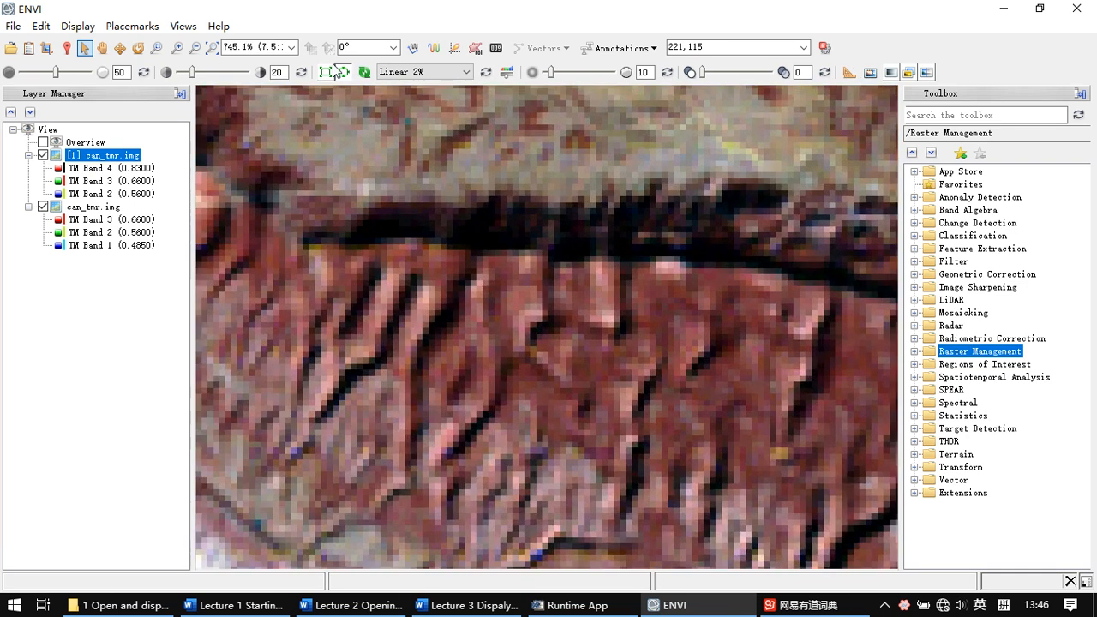
# Apply the Gaussian stretch to the CIR layer and compare it on the full extent and view extent, ending on the view extent
pyautogui.click(425, 72)
pyautogui.click(430, 142)
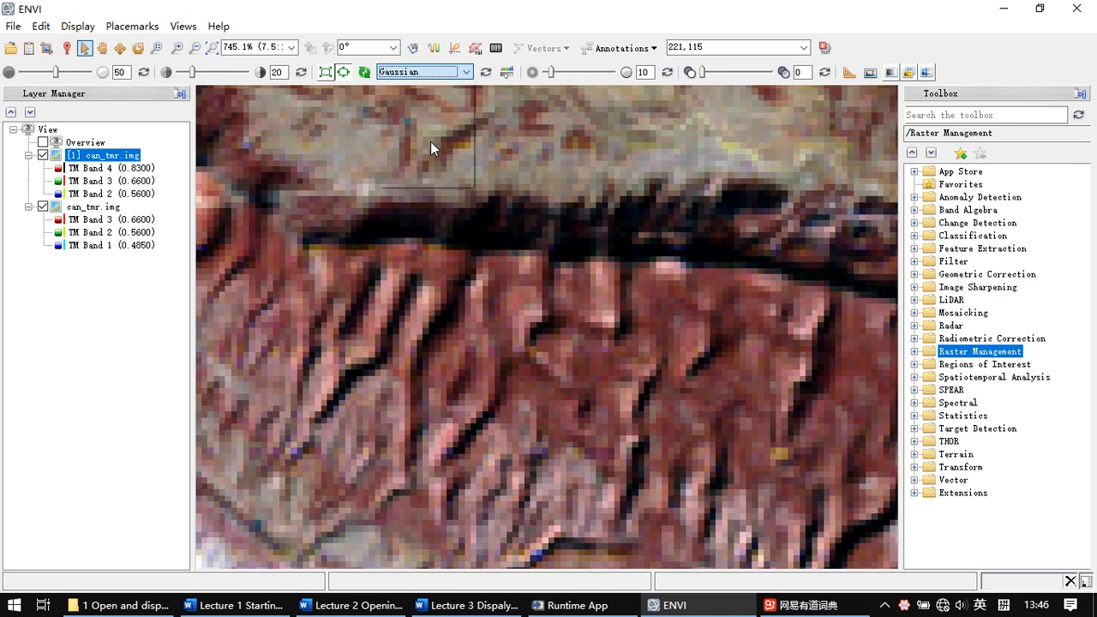
pyautogui.click(341, 73)
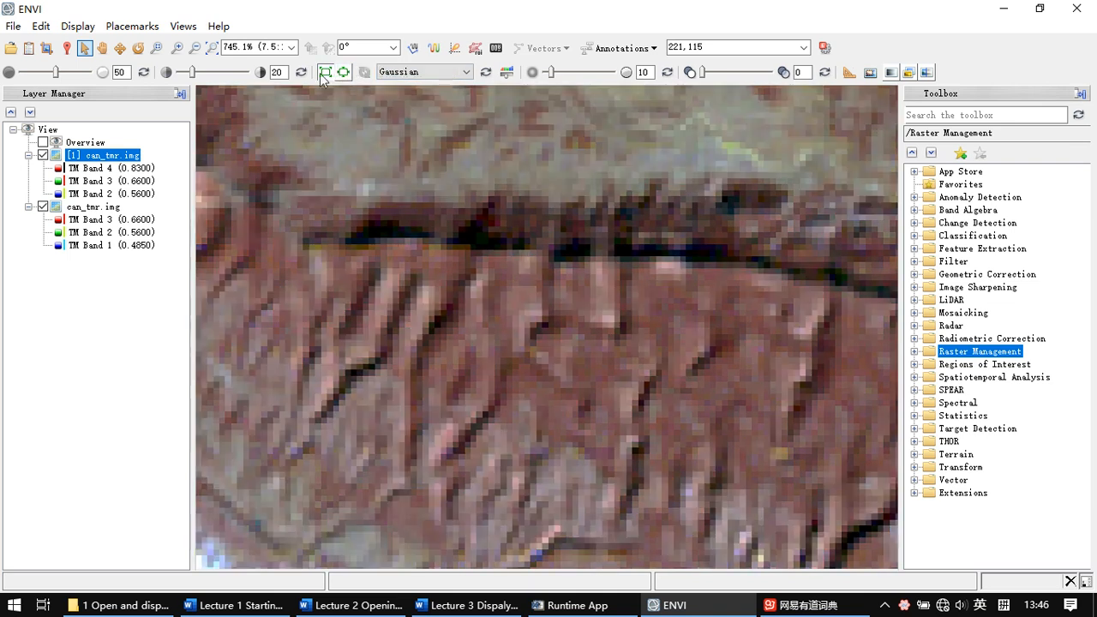
pyautogui.click(325, 72)
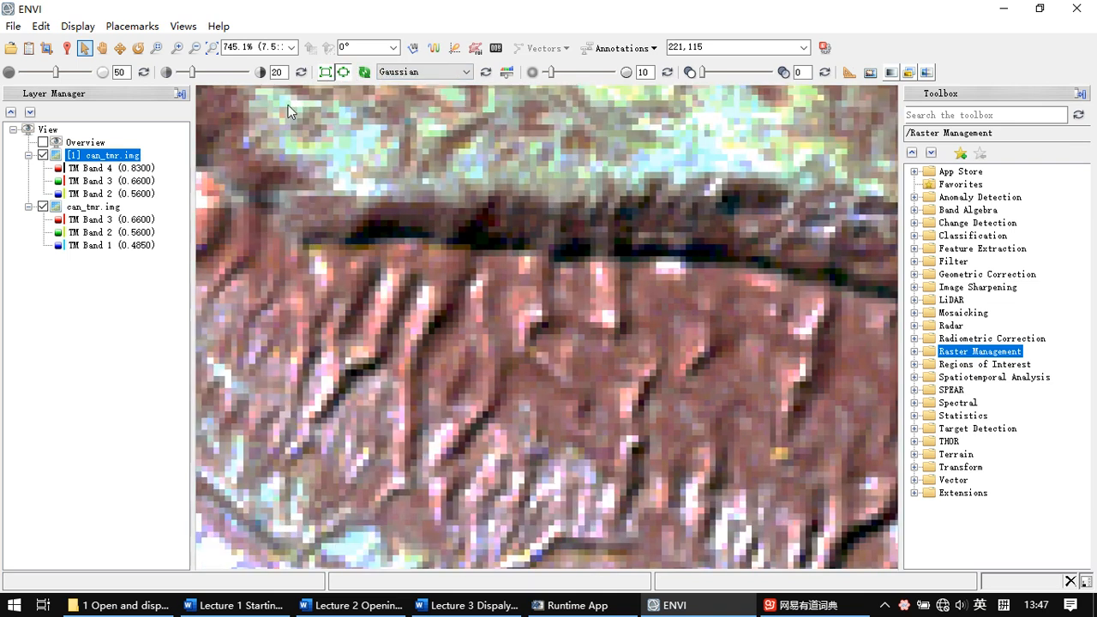
# Show the Overview, bring up the Custom Stretch histogram for the CIR layer, and minimize it after viewing
pyautogui.click(43, 142)
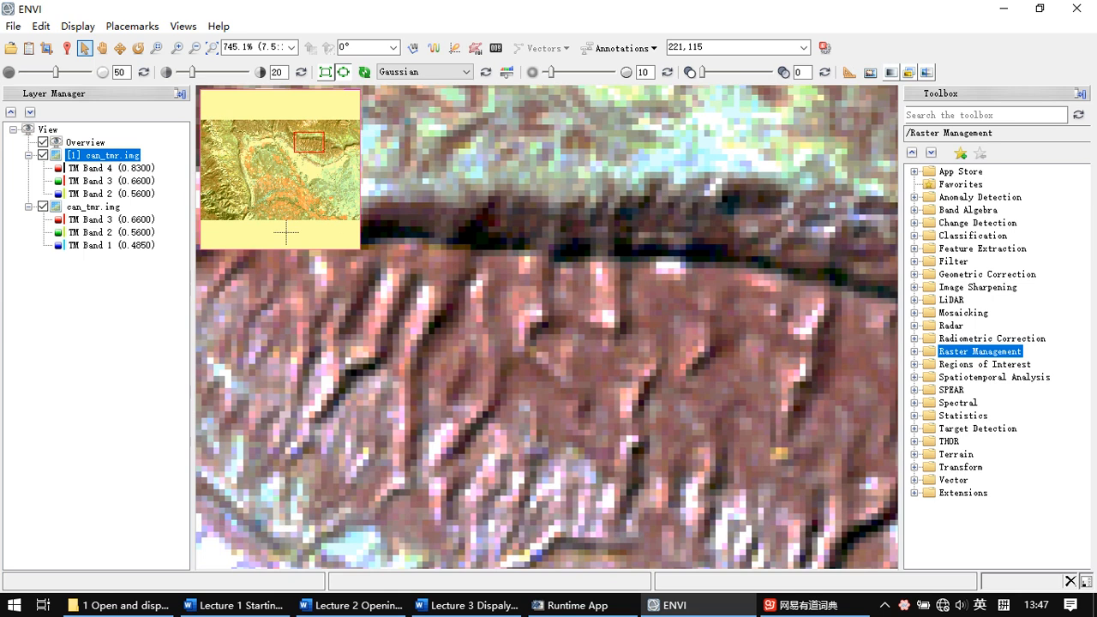
pyautogui.click(347, 74)
pyautogui.click(420, 72)
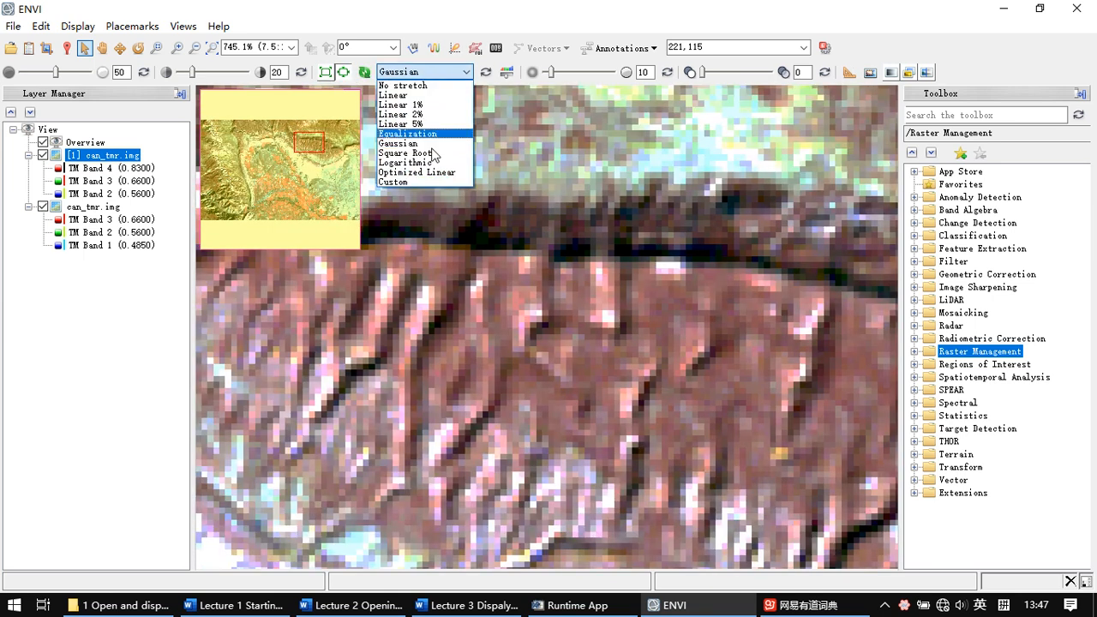
pyautogui.click(406, 183)
pyautogui.moveTo(501, 158); pyautogui.dragTo(412, 206)
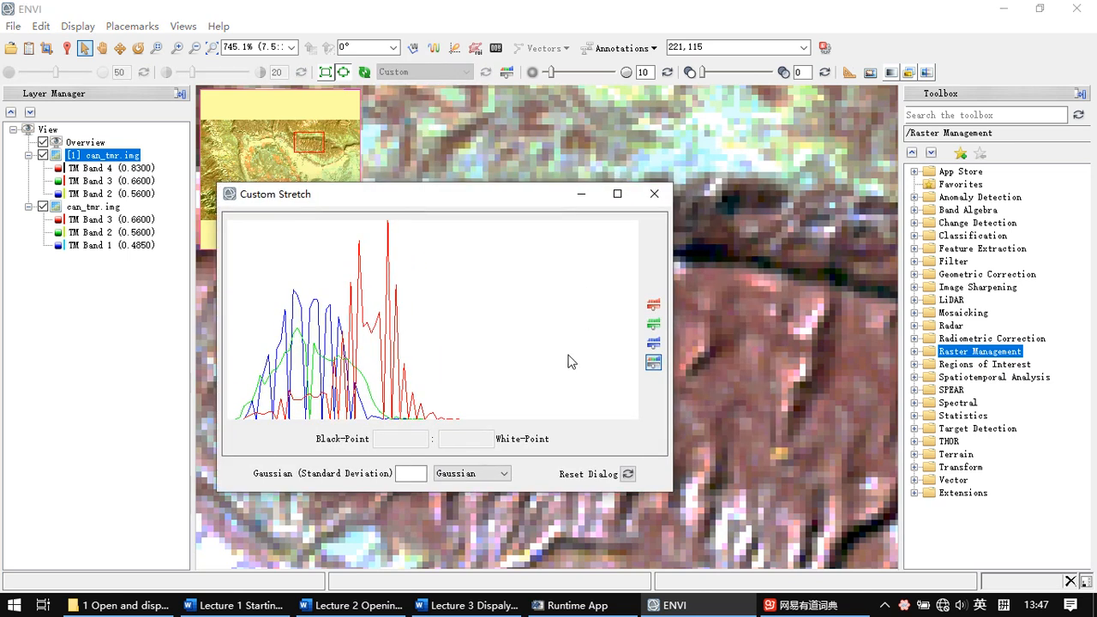
pyautogui.click(587, 197)
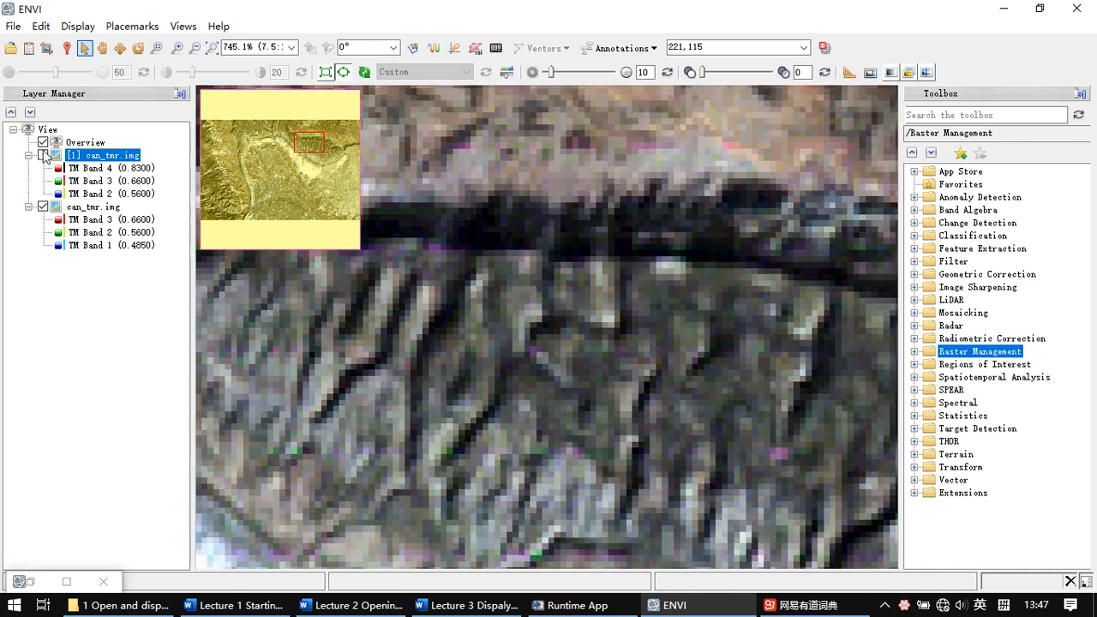
# Hide the Overview and both can_tmr.img color layers, and load TM Band 3 (0.6600) as a grayscale layer
pyautogui.click(43, 155)
pyautogui.click(43, 142)
pyautogui.click(43, 206)
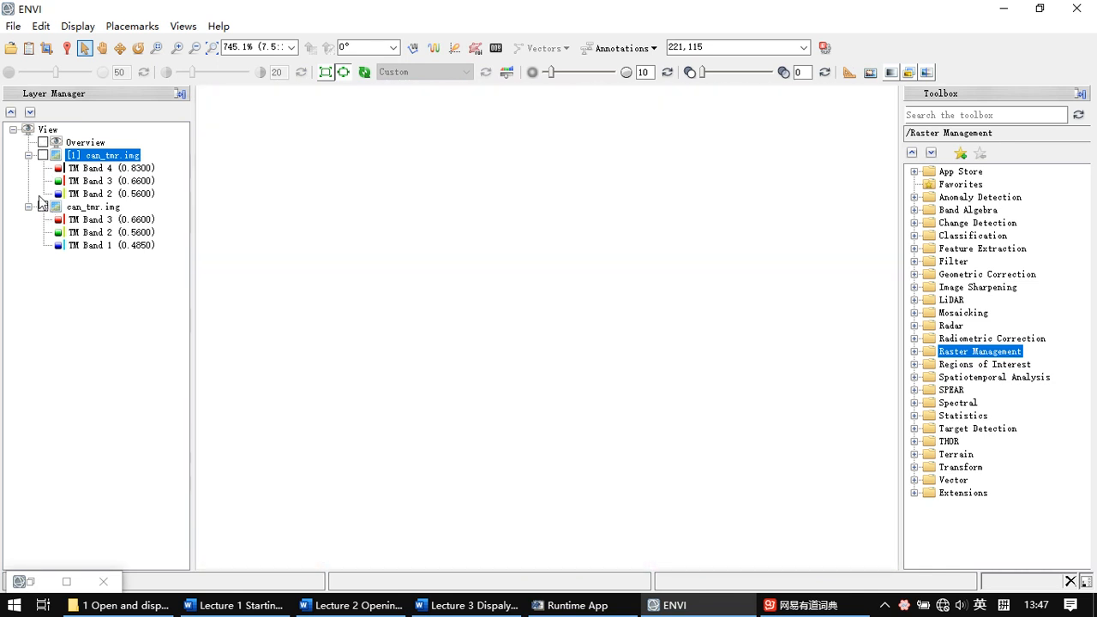
pyautogui.click(29, 48)
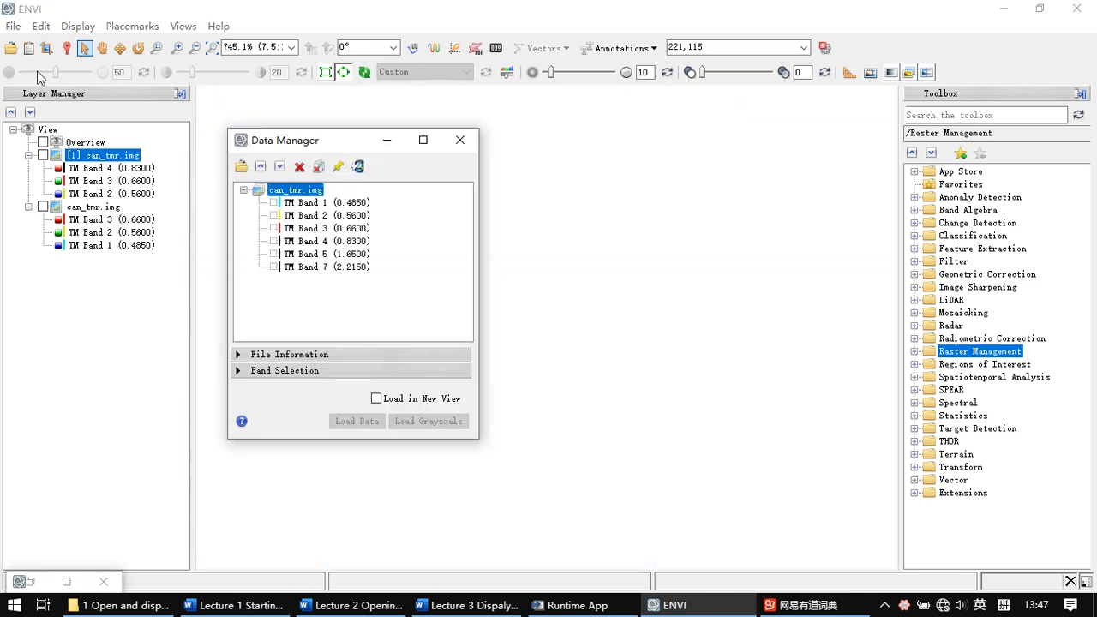
pyautogui.click(328, 229)
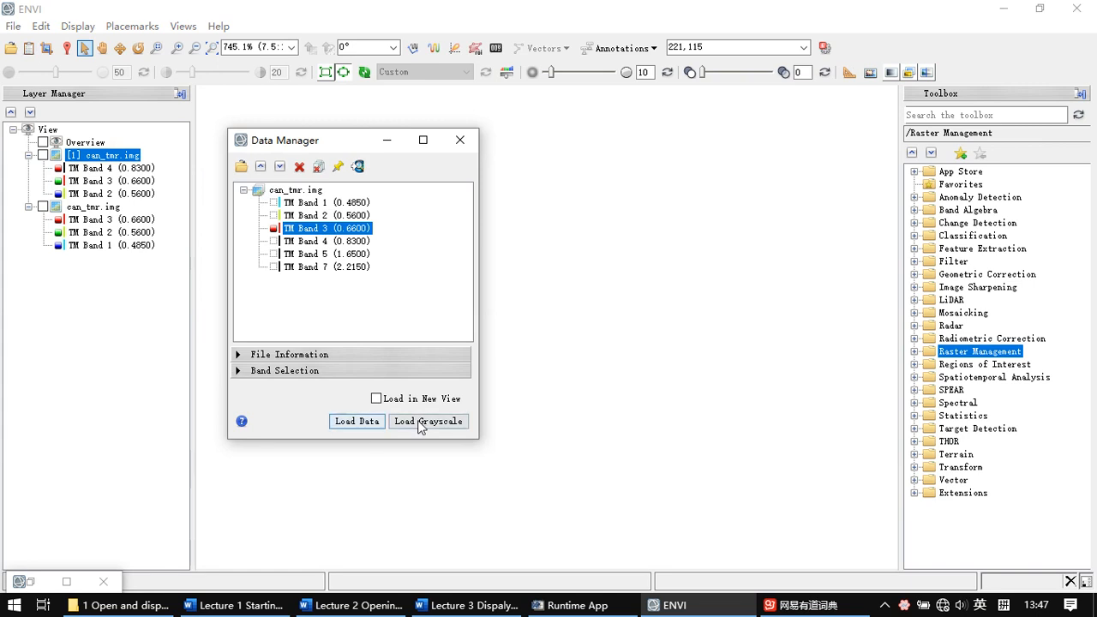
pyautogui.click(428, 421)
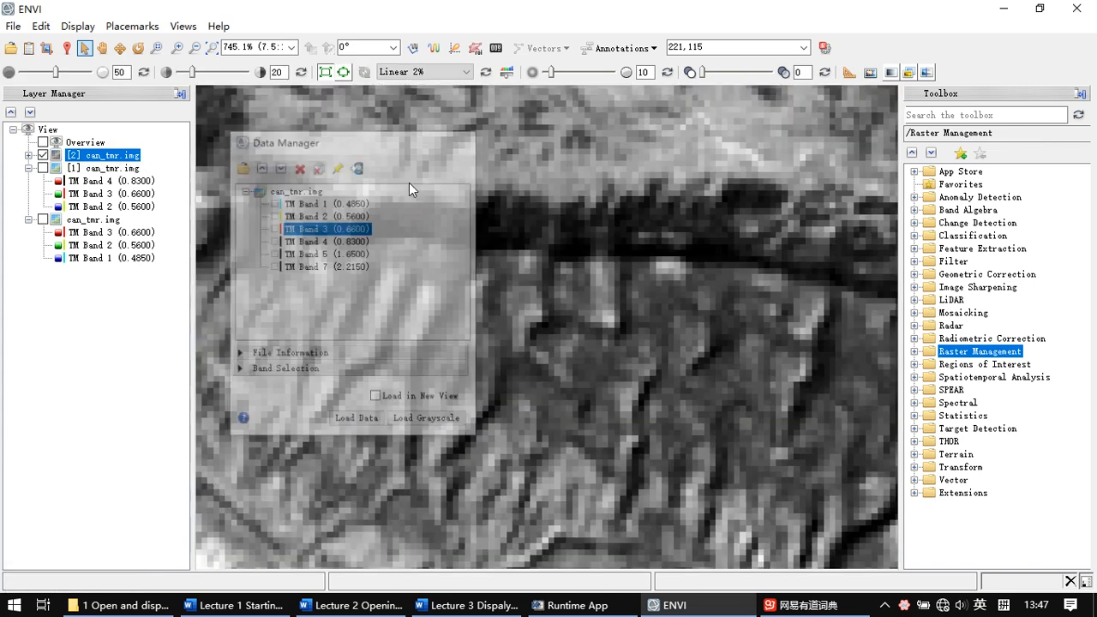
# Start a Custom stretch for the Band 3 grayscale layer and move its histogram window off the middle of the image
pyautogui.scroll(-5, 491, 264)
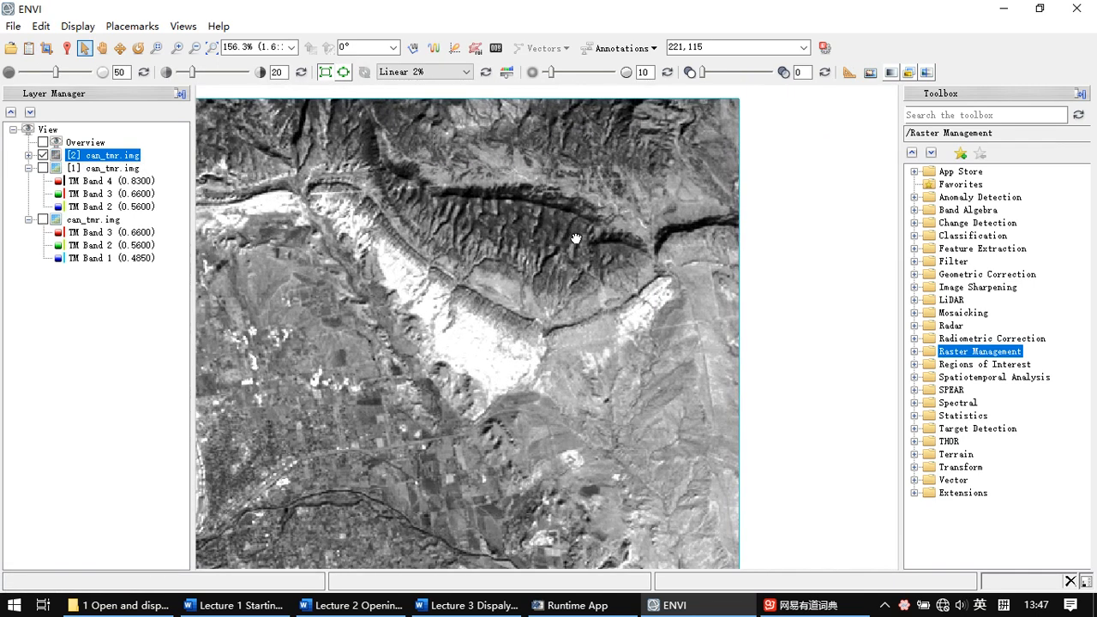
pyautogui.click(463, 72)
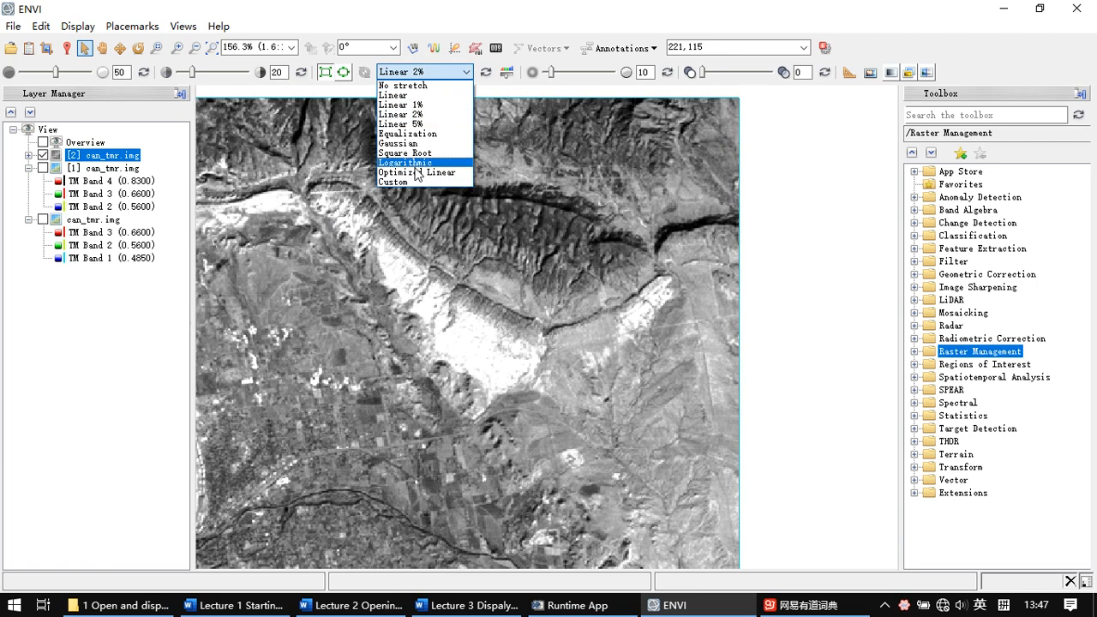
pyautogui.click(414, 182)
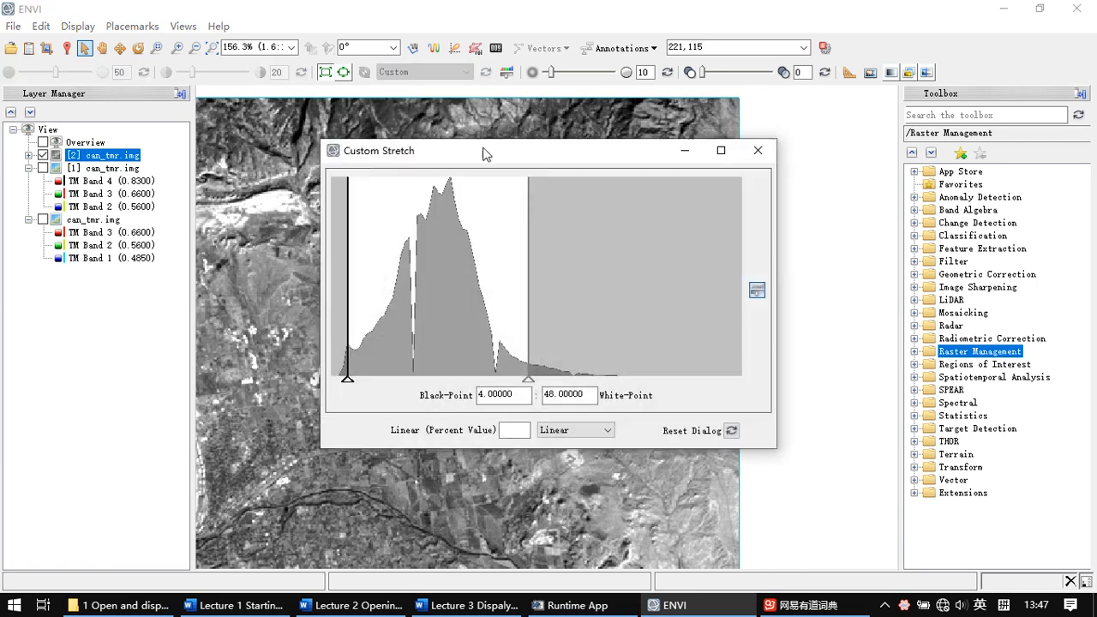
pyautogui.moveTo(523, 151); pyautogui.dragTo(705, 173)
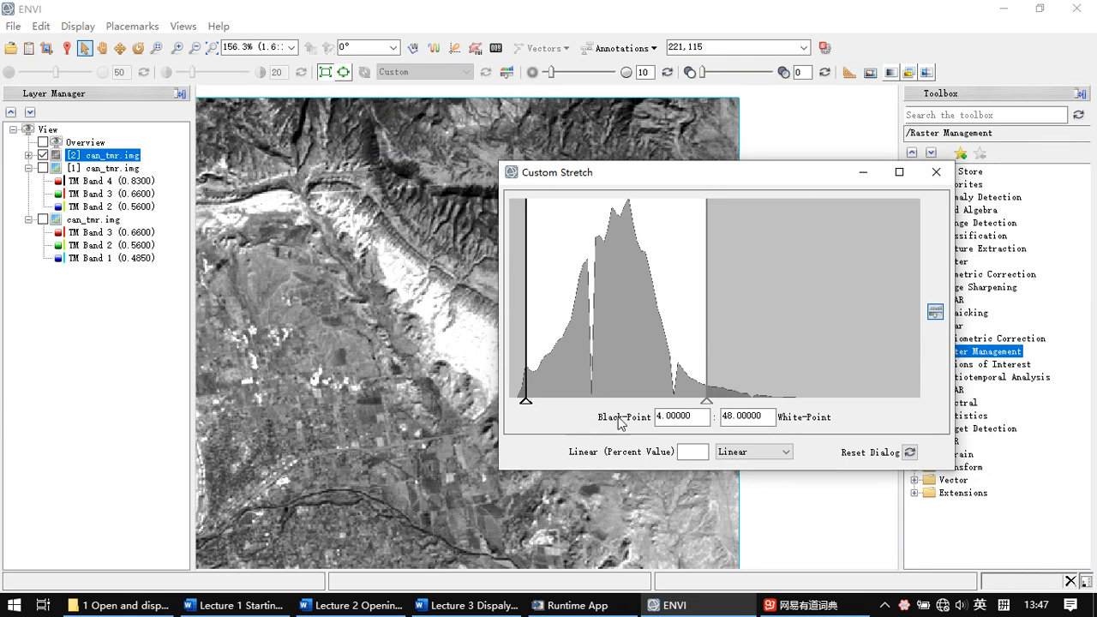
# Lower the grayscale layer's white point to about 47.55 in the Custom Stretch histogram
pyautogui.doubleClick(664, 417)
pyautogui.click(664, 417)
pyautogui.press('Delete')
pyautogui.click(523, 342)
pyautogui.click(661, 417)
pyautogui.moveTo(706, 375); pyautogui.dragTo(704, 374)
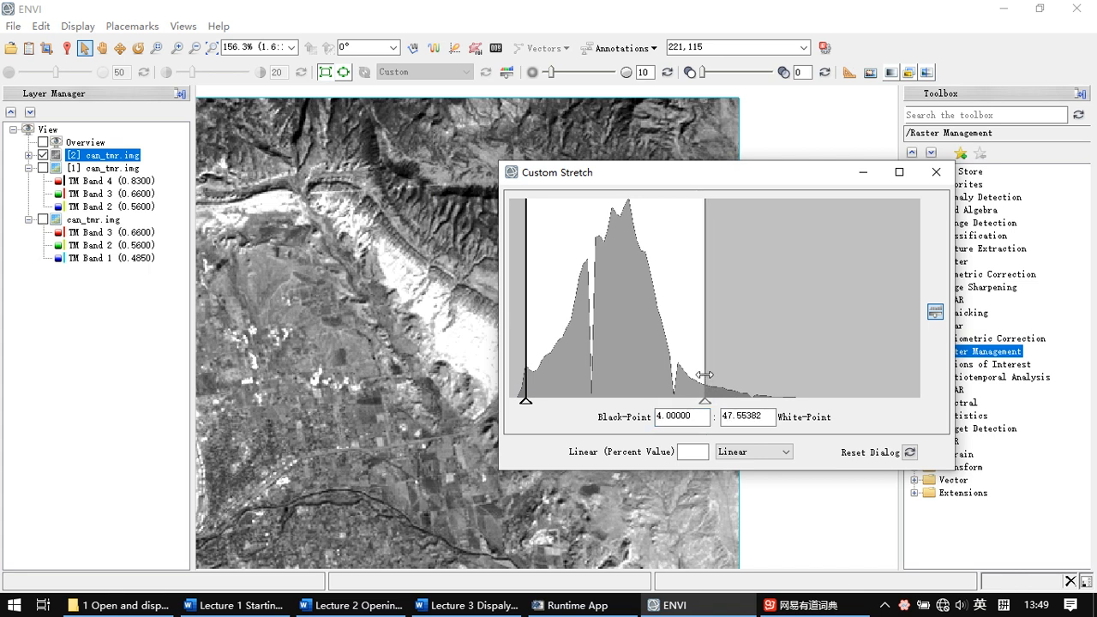
pyautogui.click(730, 416)
pyautogui.click(730, 415)
# Read the Band 3 pixel values at several points on the bright slope with Cursor Value
pyautogui.click(67, 48)
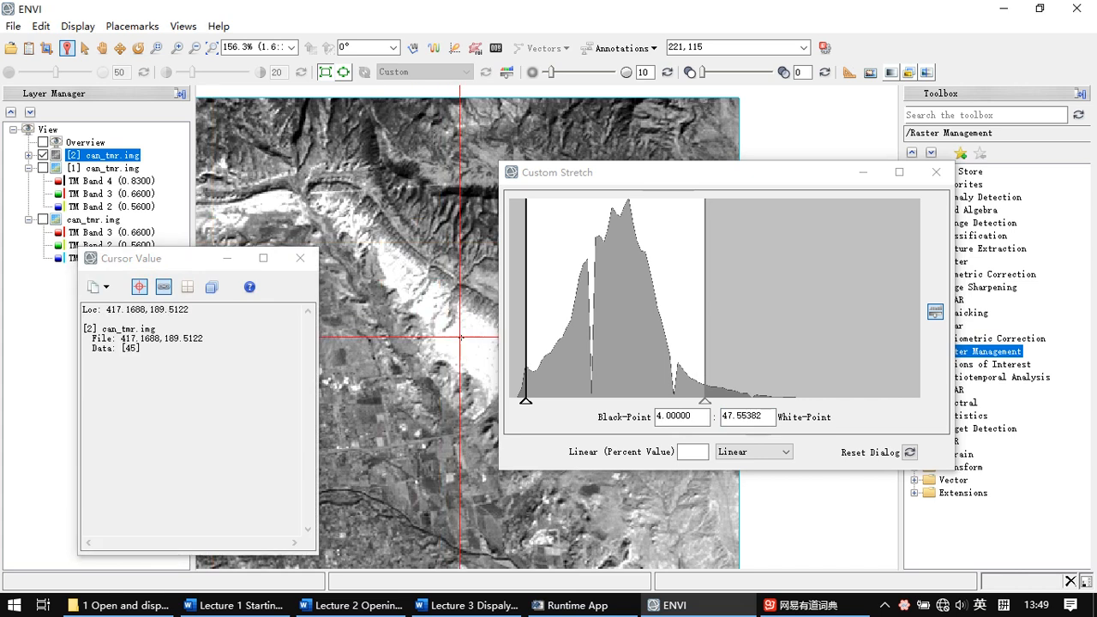
pyautogui.doubleClick(133, 349)
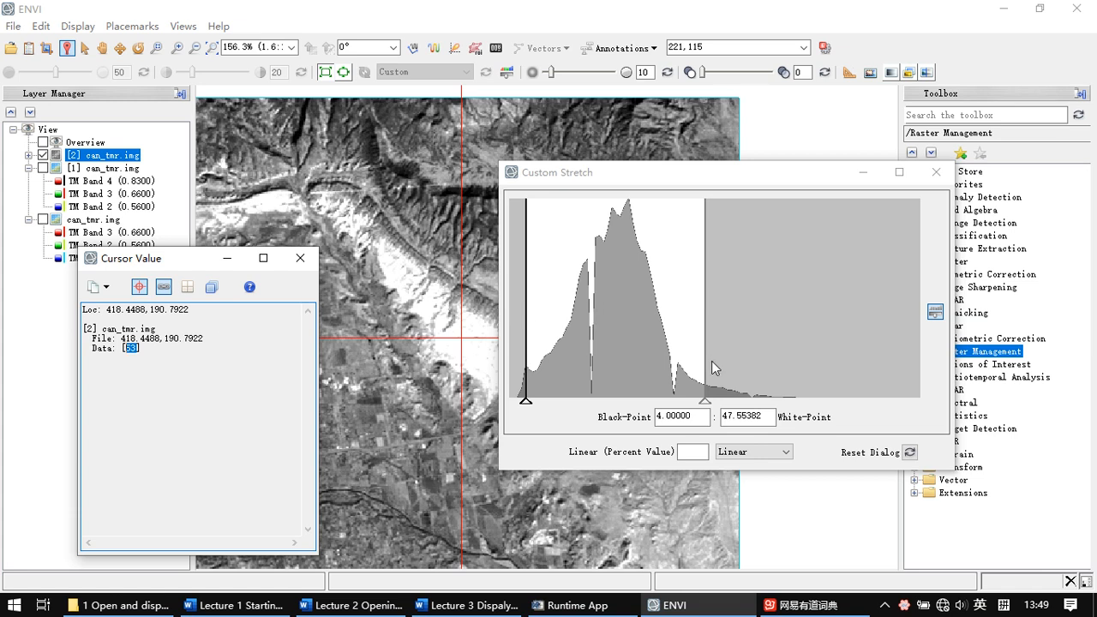
pyautogui.click(727, 417)
pyautogui.click(463, 343)
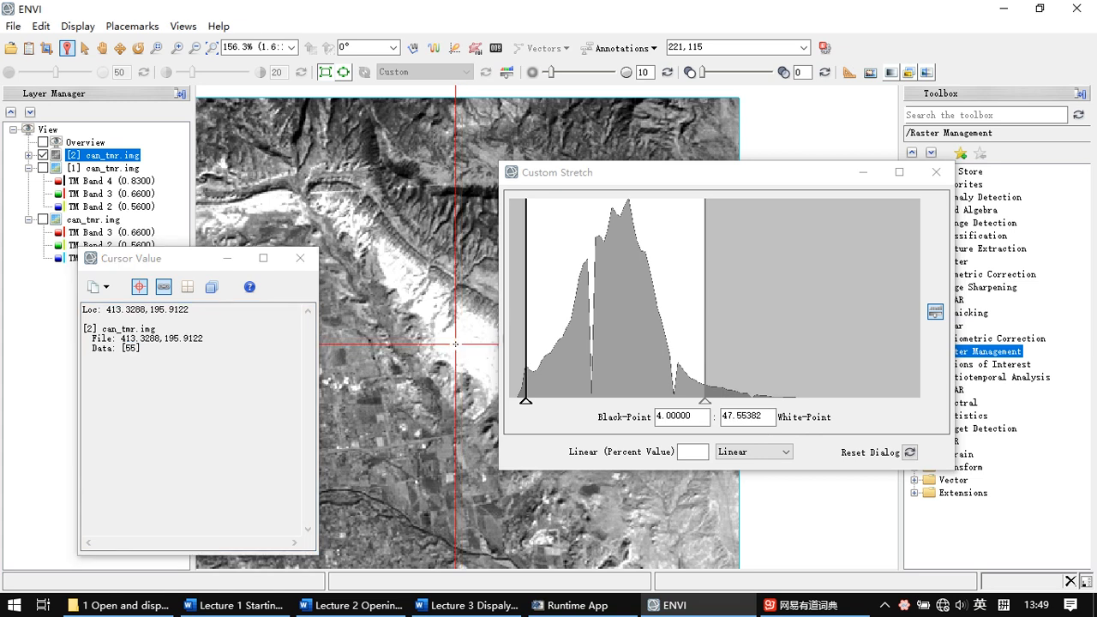
pyautogui.click(460, 344)
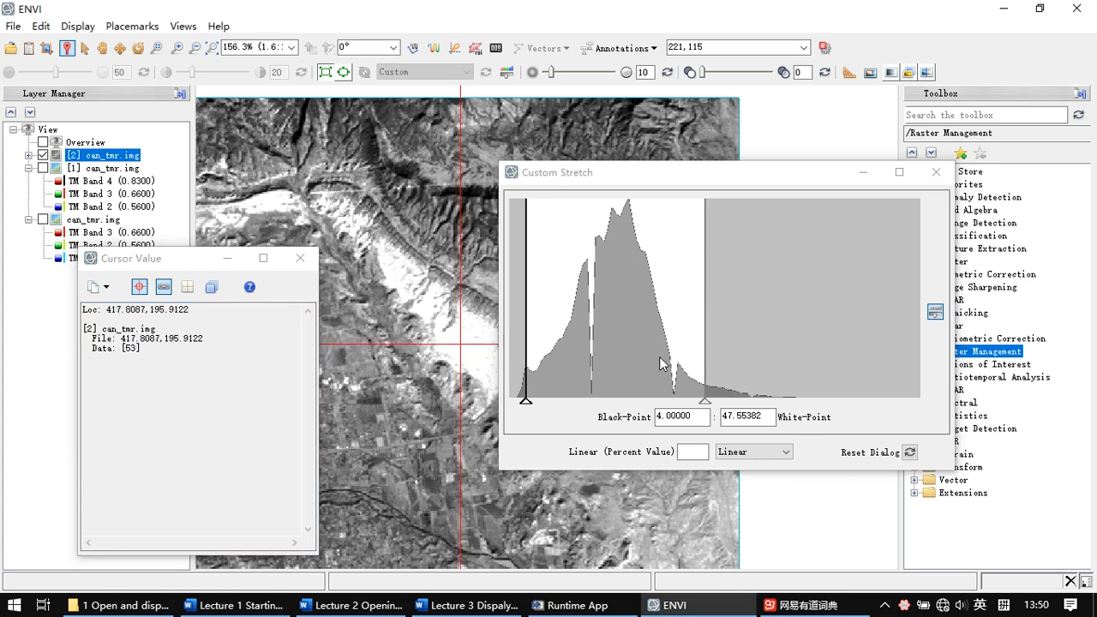
# Lower the custom stretch's white point in stages to about 27, compare the image, and raise it back to about 45.2
pyautogui.moveTo(705, 338); pyautogui.dragTo(694, 339)
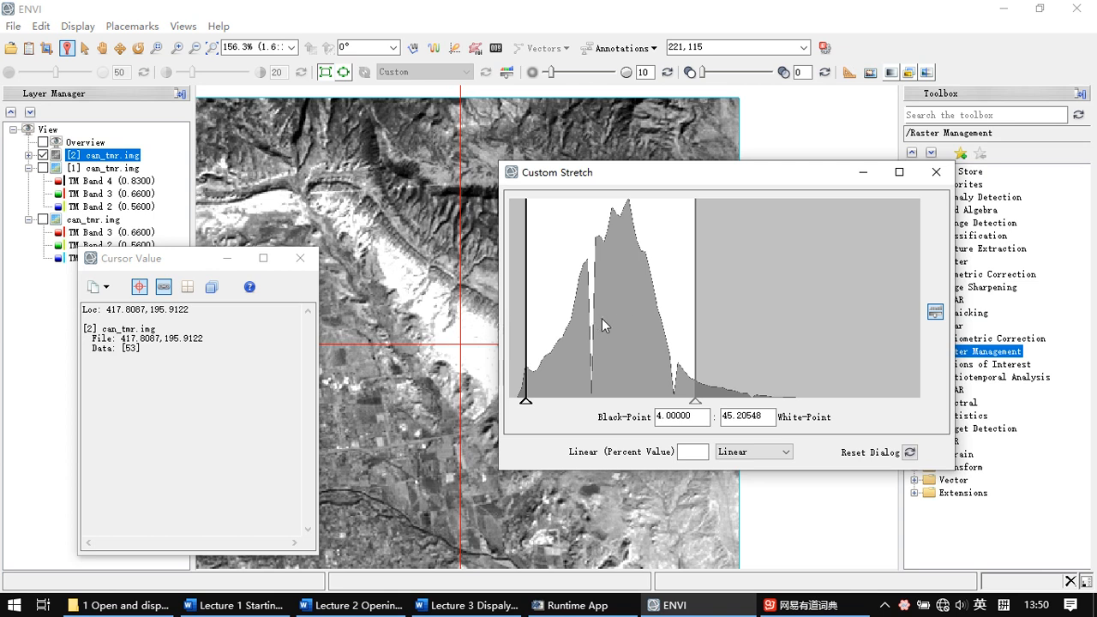
pyautogui.moveTo(695, 308); pyautogui.dragTo(638, 311)
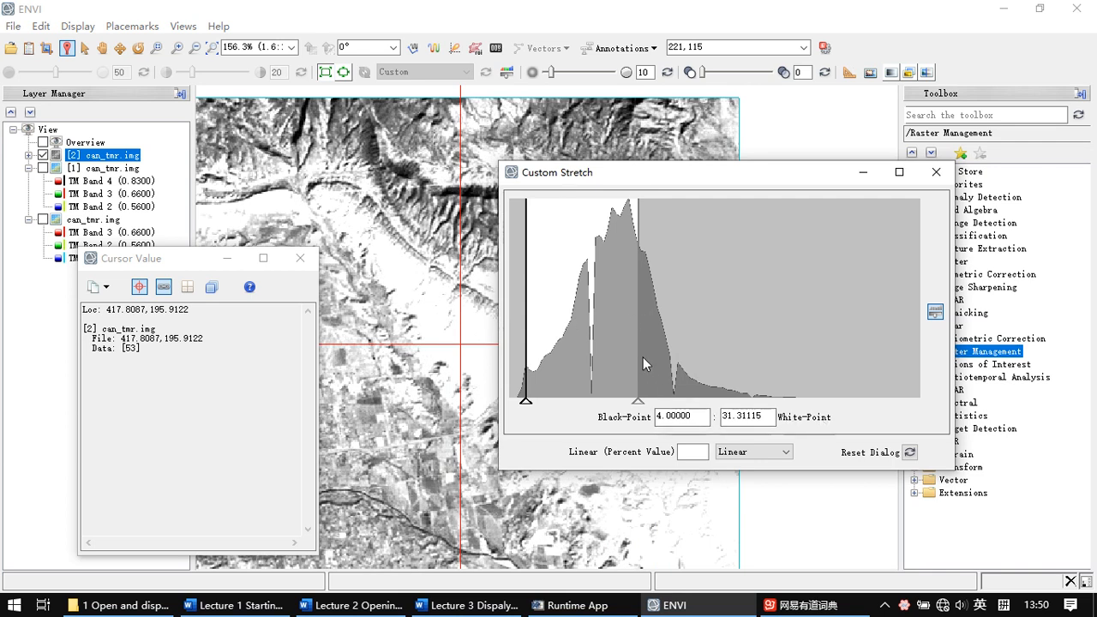
pyautogui.moveTo(637, 354); pyautogui.dragTo(621, 353)
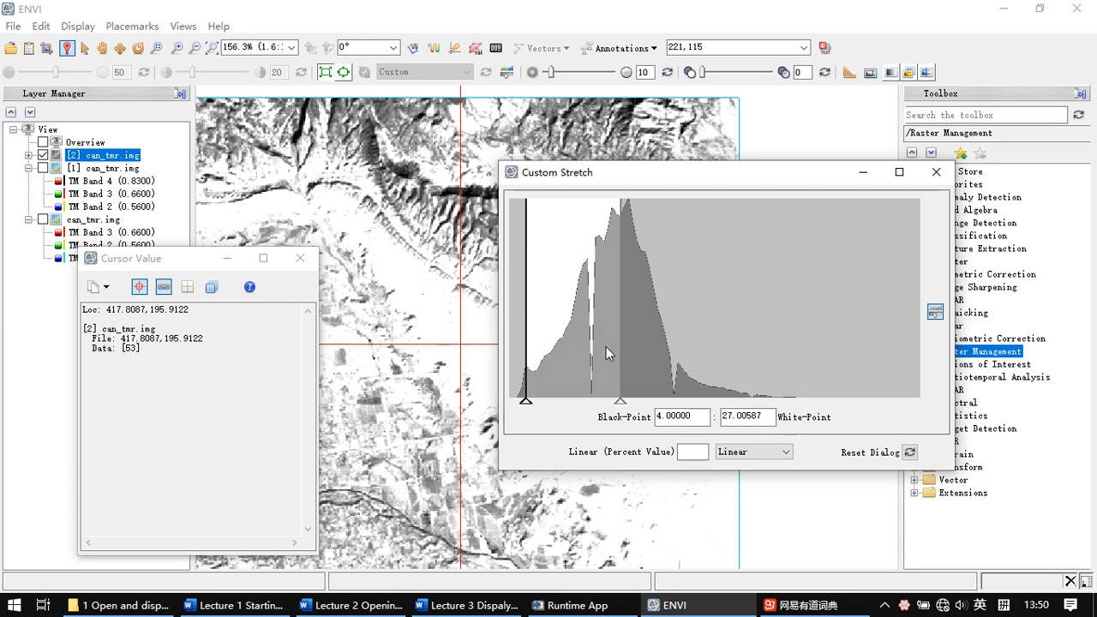
pyautogui.scroll(-2, 449, 245)
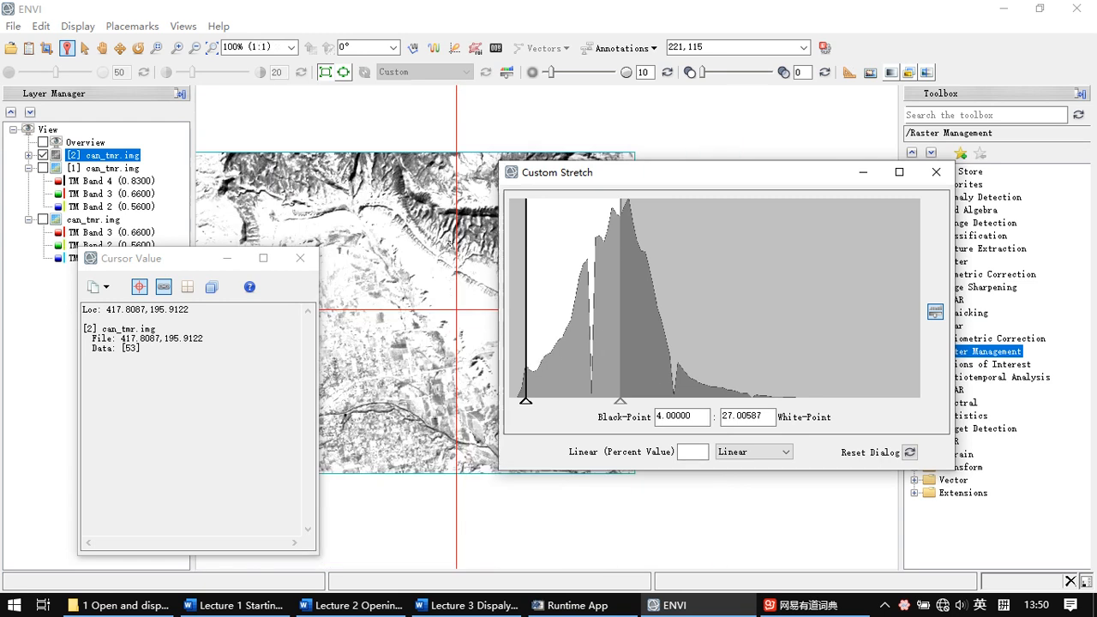
pyautogui.scroll(3, 437, 260)
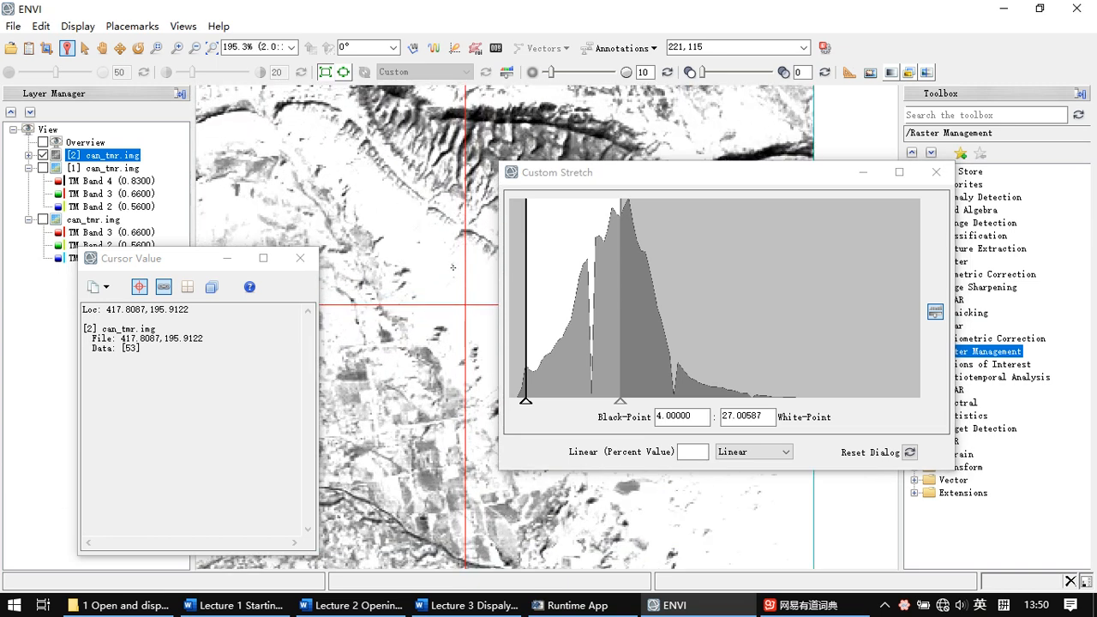
pyautogui.moveTo(472, 281); pyautogui.dragTo(436, 281)
pyautogui.moveTo(627, 322); pyautogui.dragTo(693, 327)
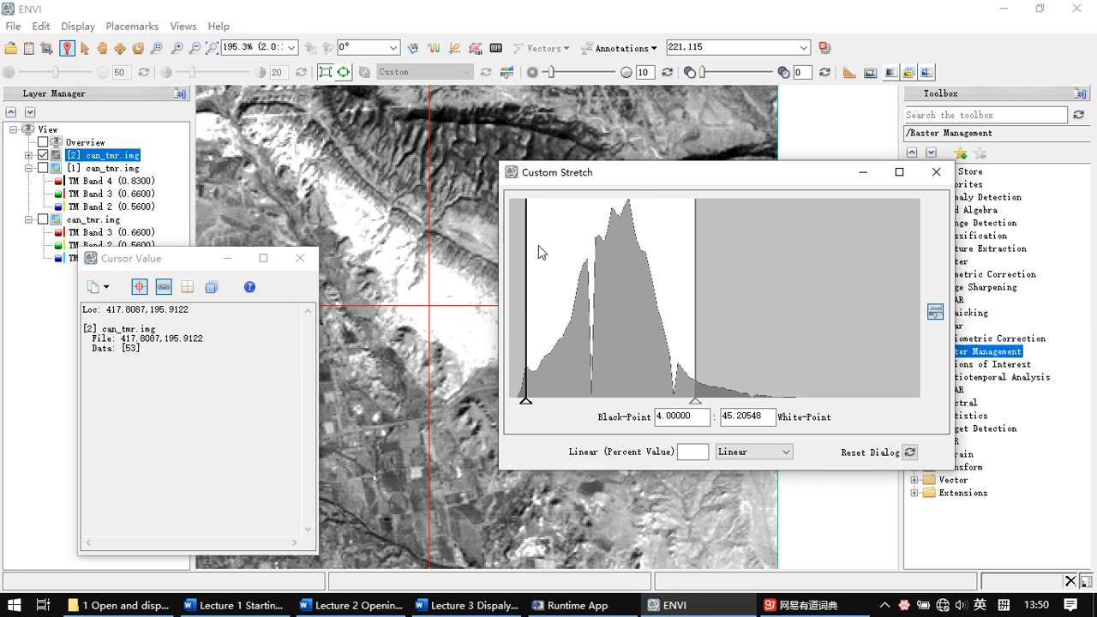
# Close the custom stretch, reset the grayscale layer's stretch type to Linear 2%, and check its histogram
pyautogui.click(935, 172)
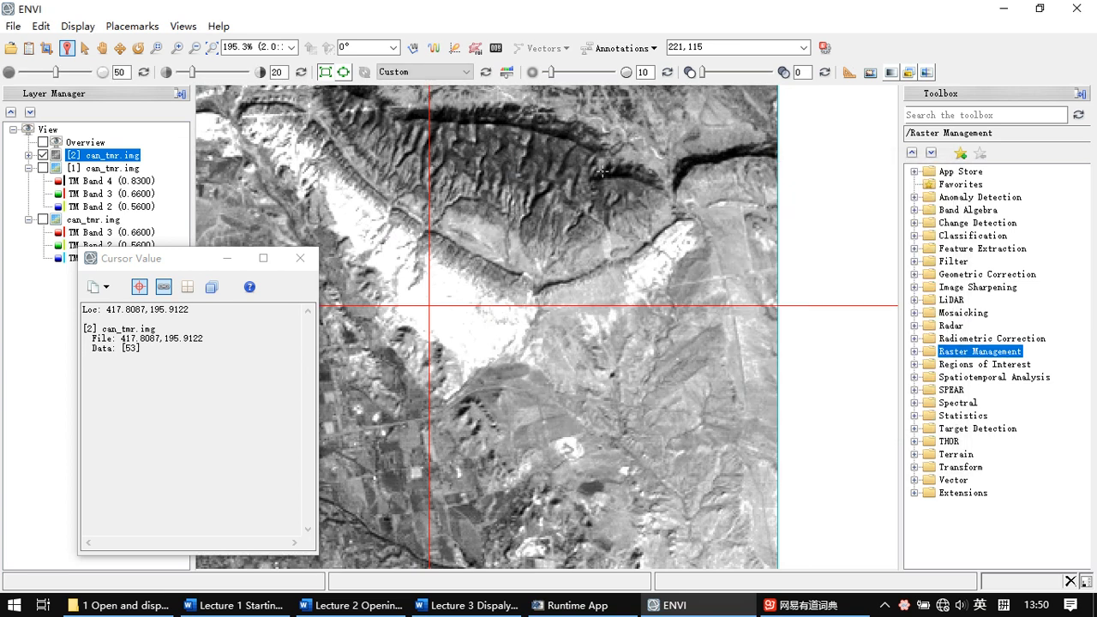
pyautogui.click(486, 73)
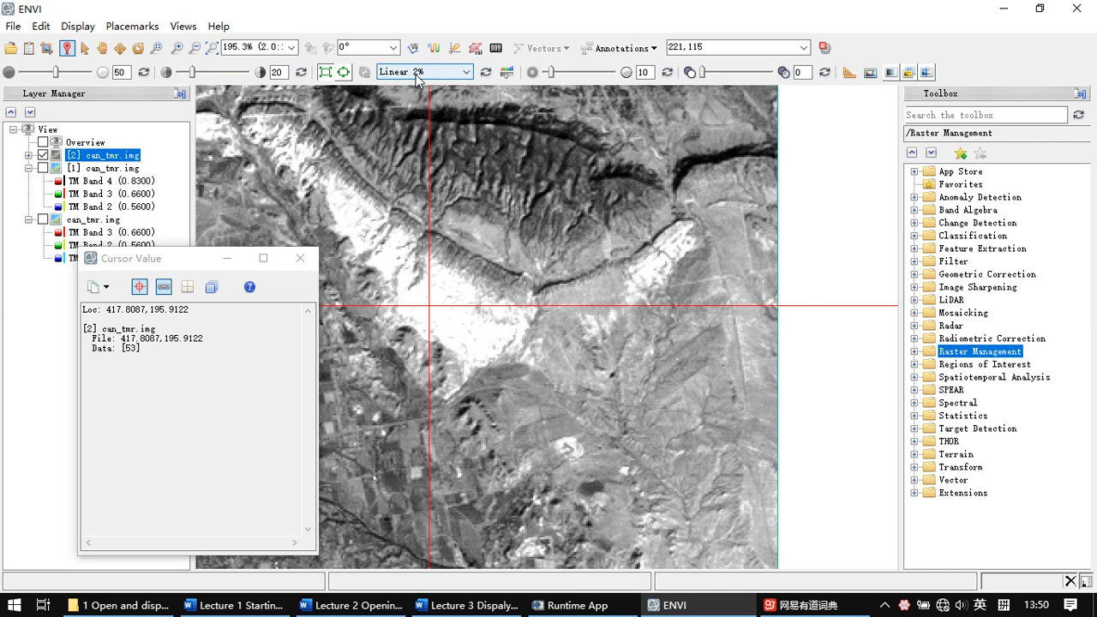
pyautogui.click(508, 72)
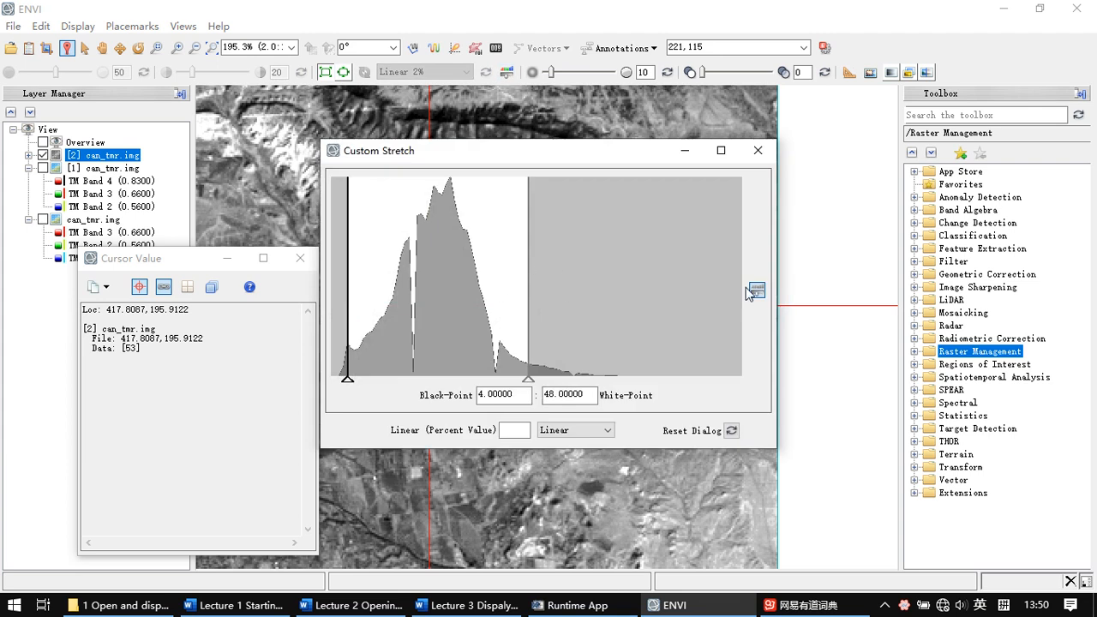
pyautogui.click(758, 150)
pyautogui.click(465, 72)
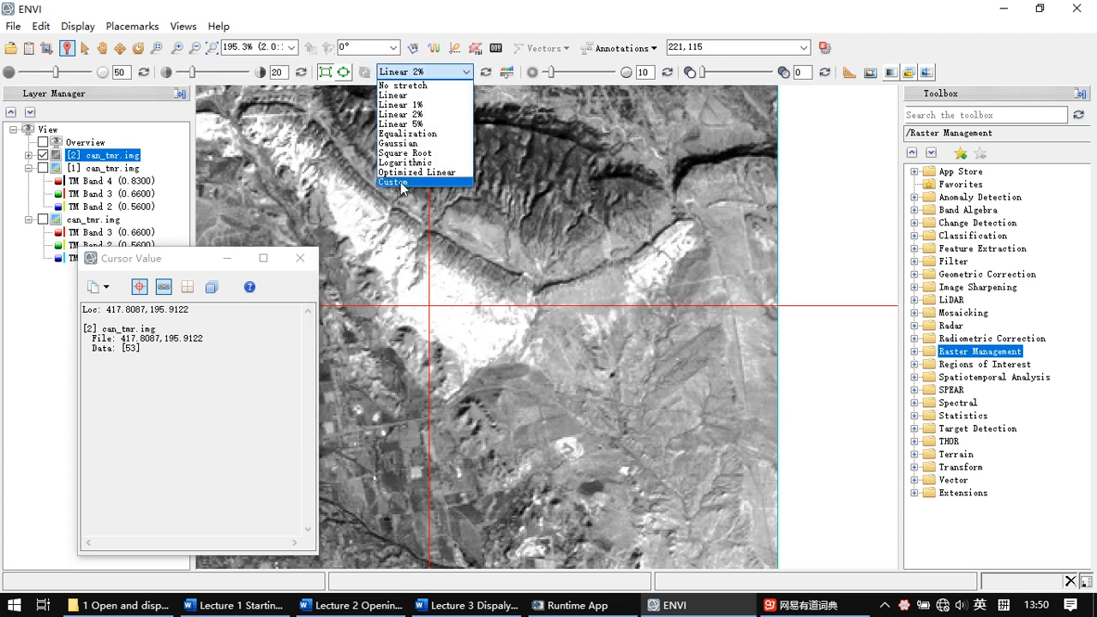
pyautogui.click(590, 63)
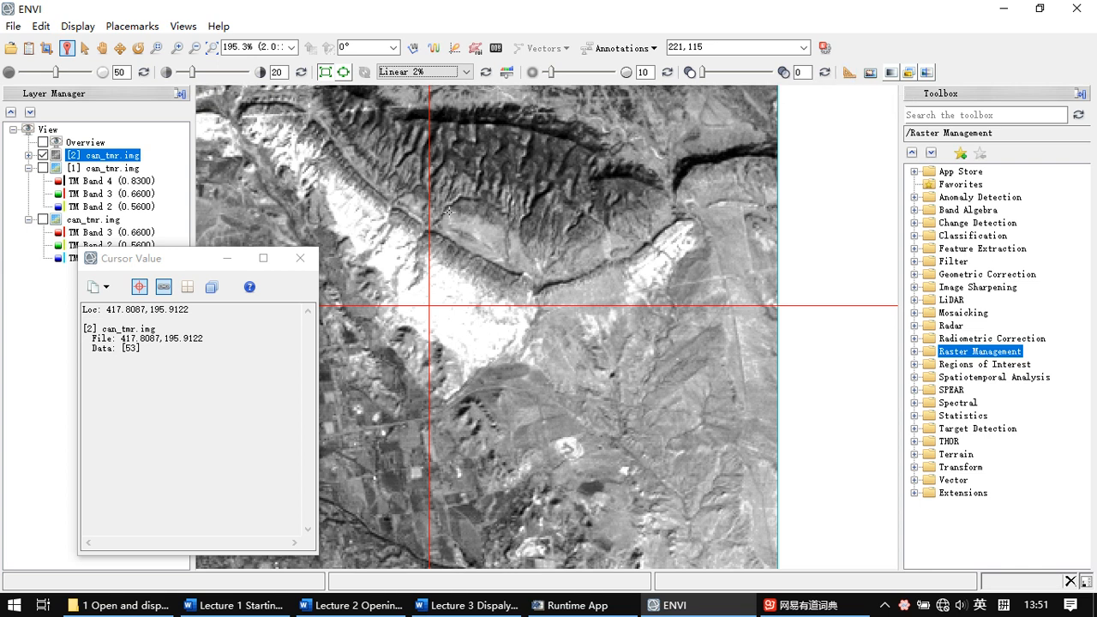
# Draw a five-segment measuring polyline about 534 pixels long with the Mensuration tool, around the bright slope and the valley beside it
pyautogui.click(300, 258)
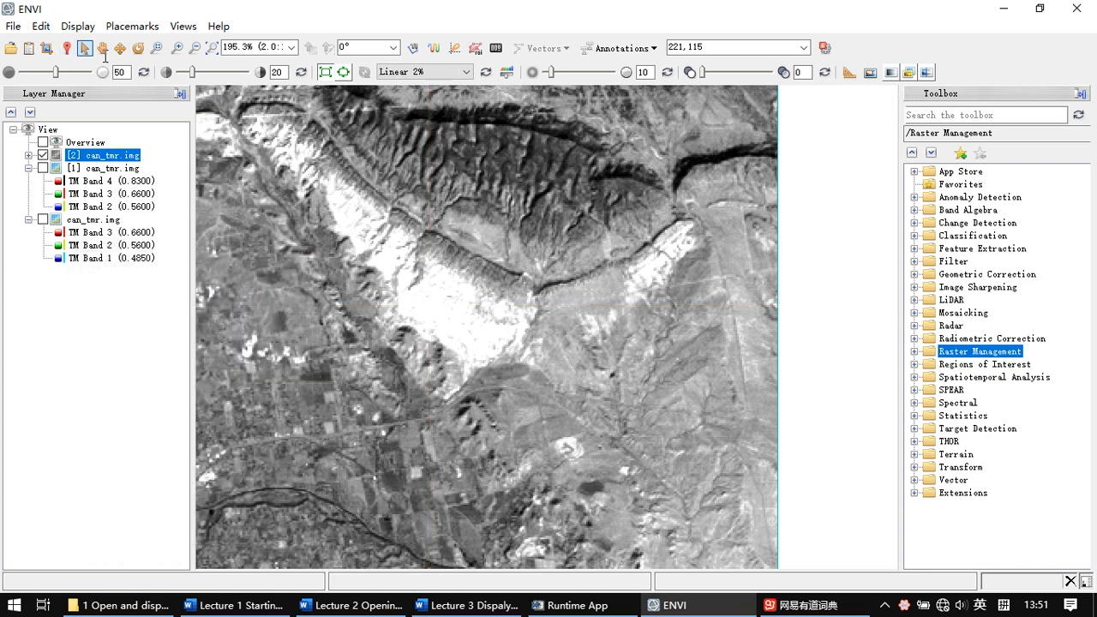
pyautogui.click(847, 73)
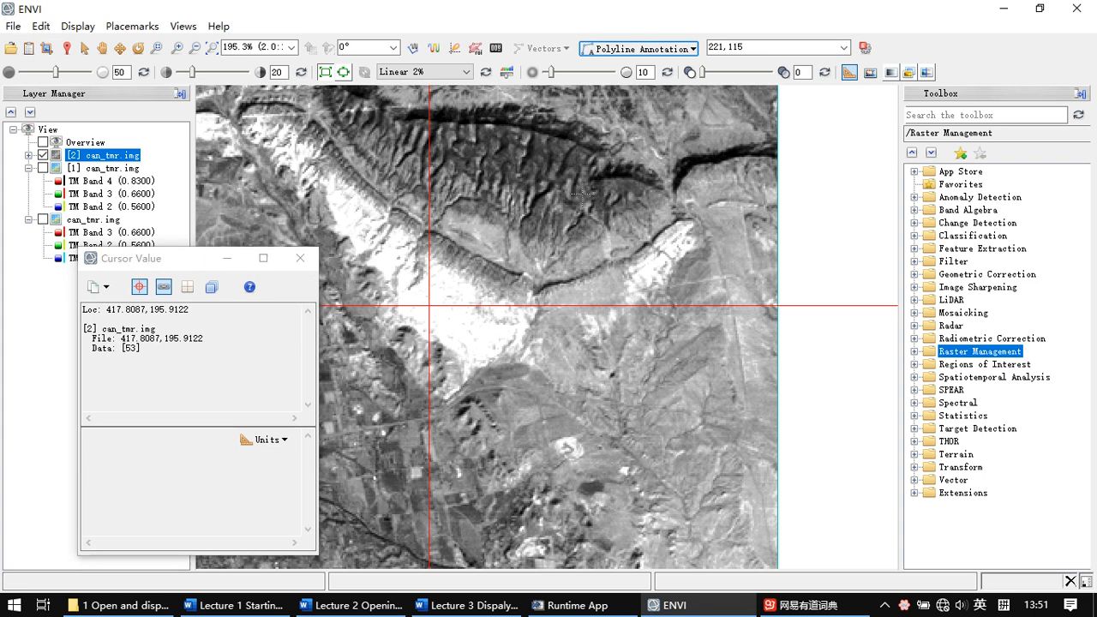
pyautogui.click(491, 250)
pyautogui.click(578, 195)
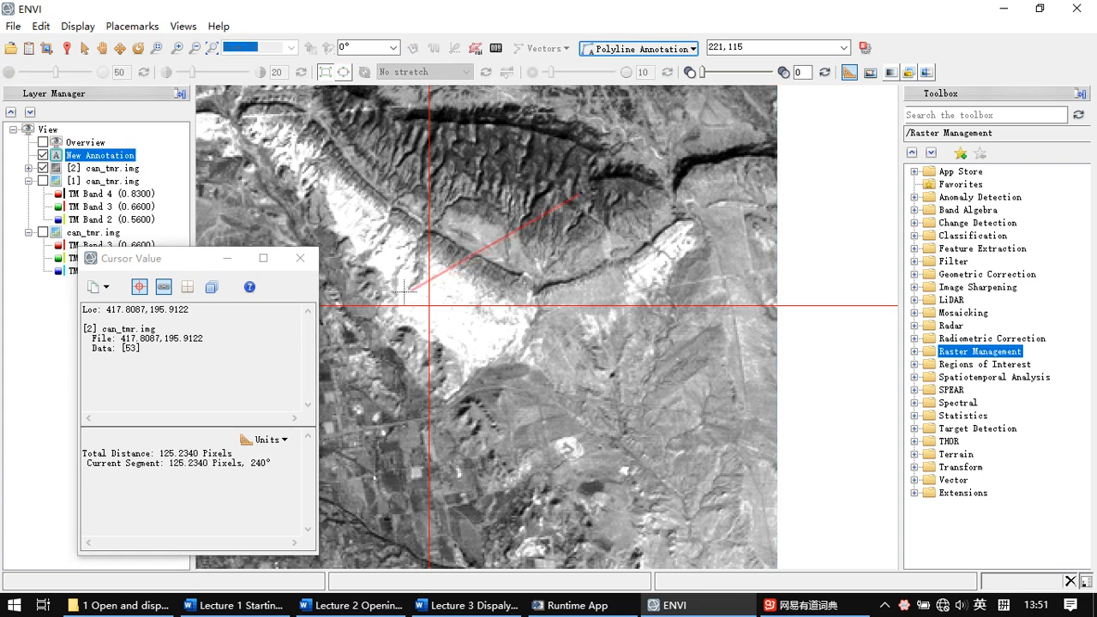
pyautogui.click(383, 294)
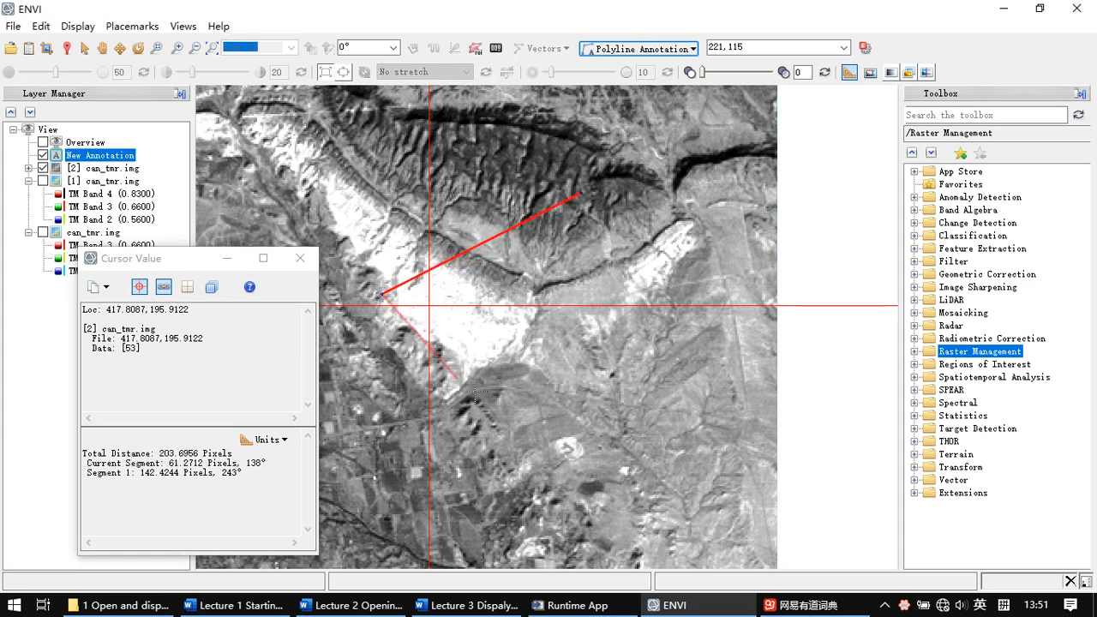
pyautogui.click(558, 450)
pyautogui.click(724, 357)
pyautogui.click(662, 232)
pyautogui.click(615, 229)
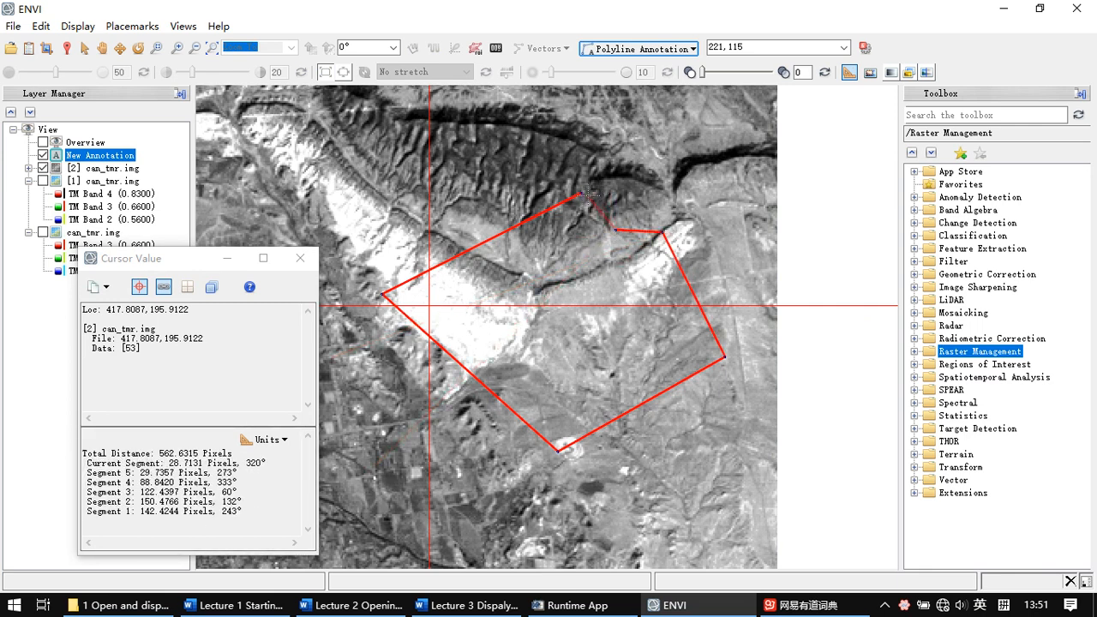
pyautogui.doubleClick(620, 189)
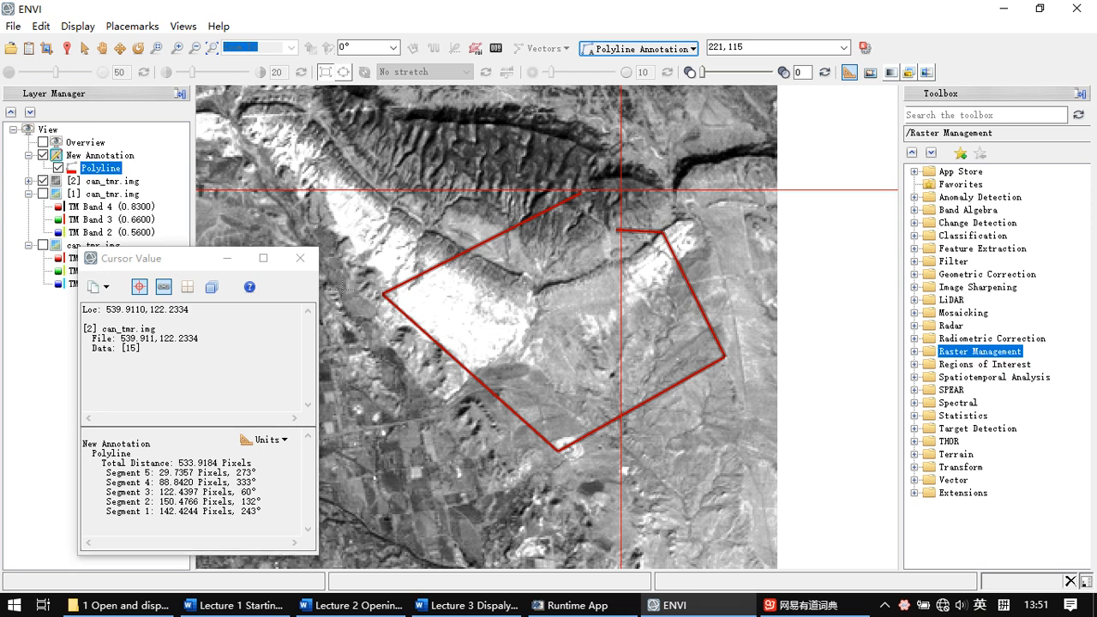
# Draw an eight-segment measuring polygon of about 4,241 square pixels, with a perimeter of about 360 pixels, below the polyline
pyautogui.moveTo(193, 257); pyautogui.dragTo(220, 121)
pyautogui.click(610, 49)
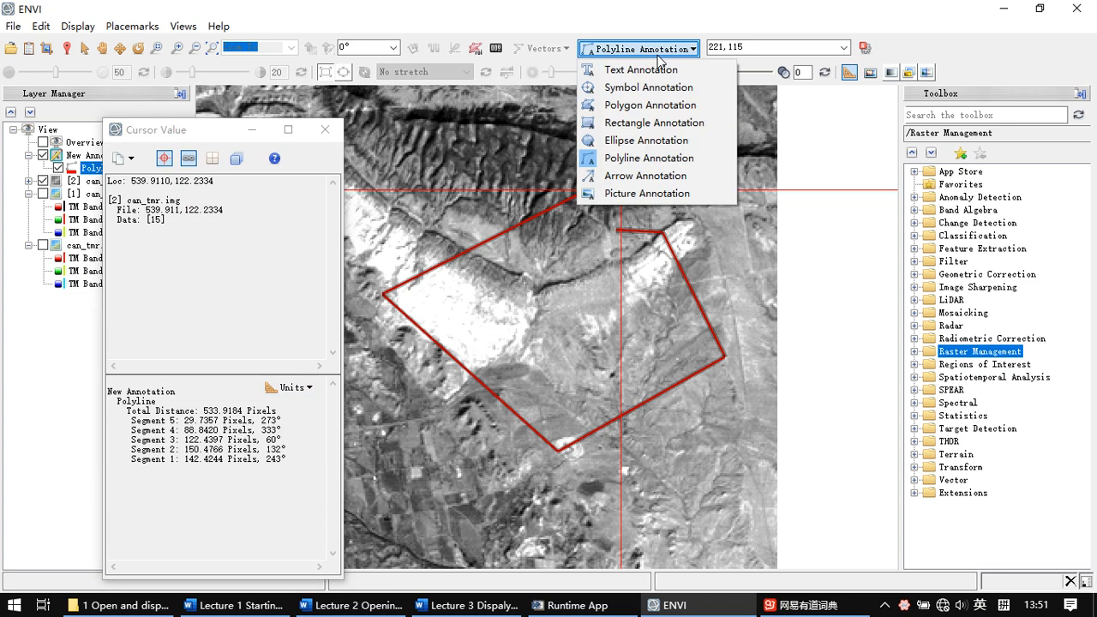
pyautogui.click(642, 106)
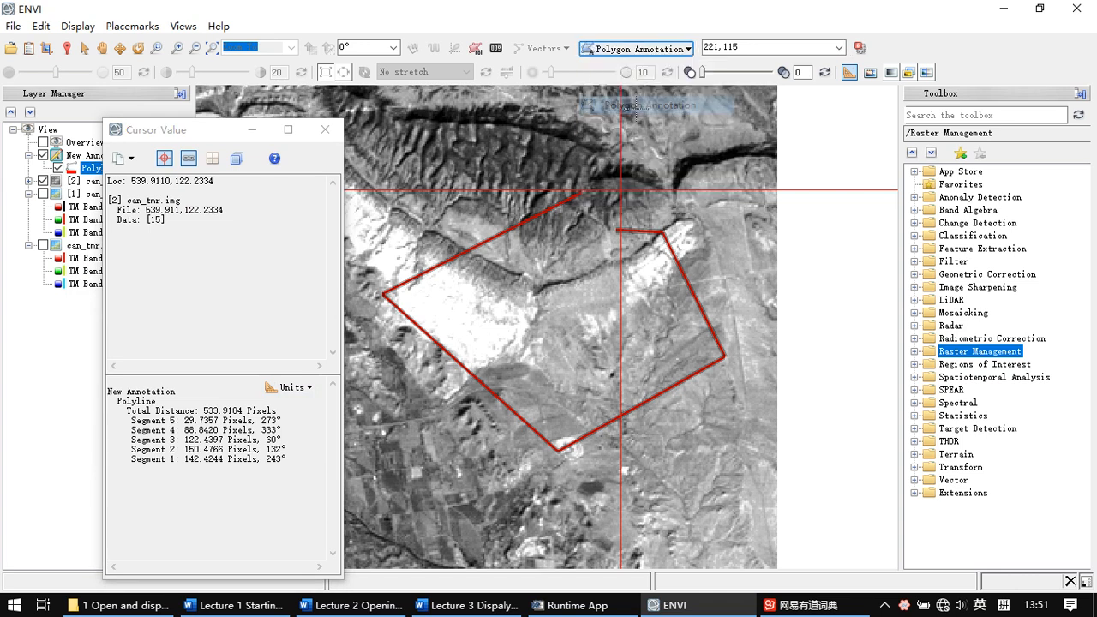
pyautogui.click(442, 461)
pyautogui.click(568, 527)
pyautogui.click(677, 522)
pyautogui.click(667, 491)
pyautogui.click(566, 461)
pyautogui.click(491, 452)
pyautogui.click(422, 440)
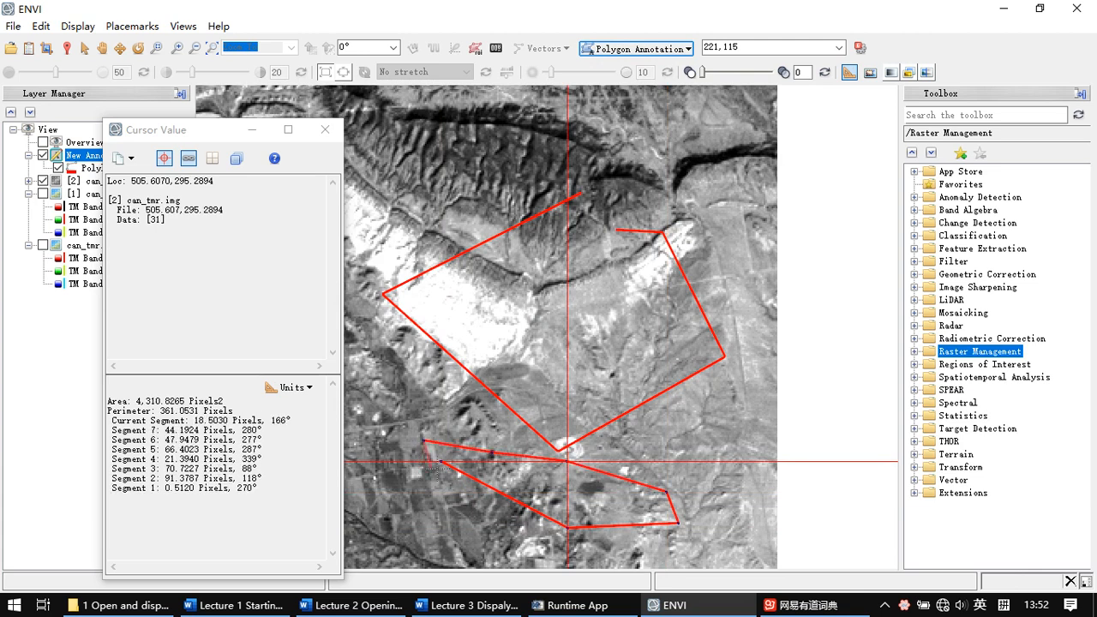
pyautogui.doubleClick(441, 462)
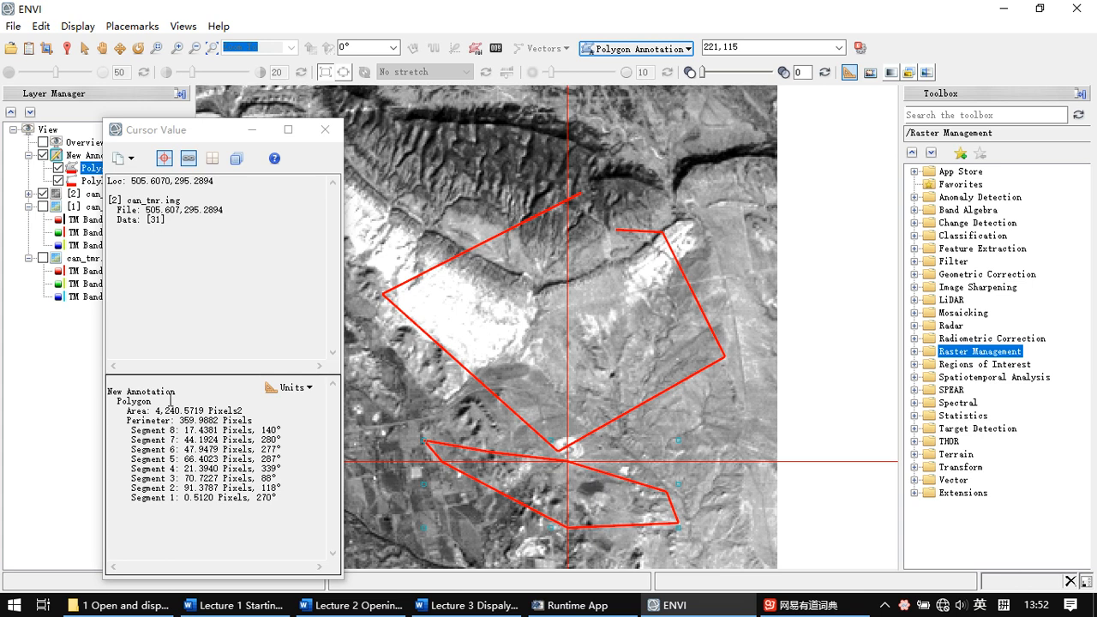
# Read the polygon's measurements in Cursor Value and highlight its Area line
pyautogui.moveTo(206, 440); pyautogui.dragTo(216, 493)
pyautogui.click(270, 443)
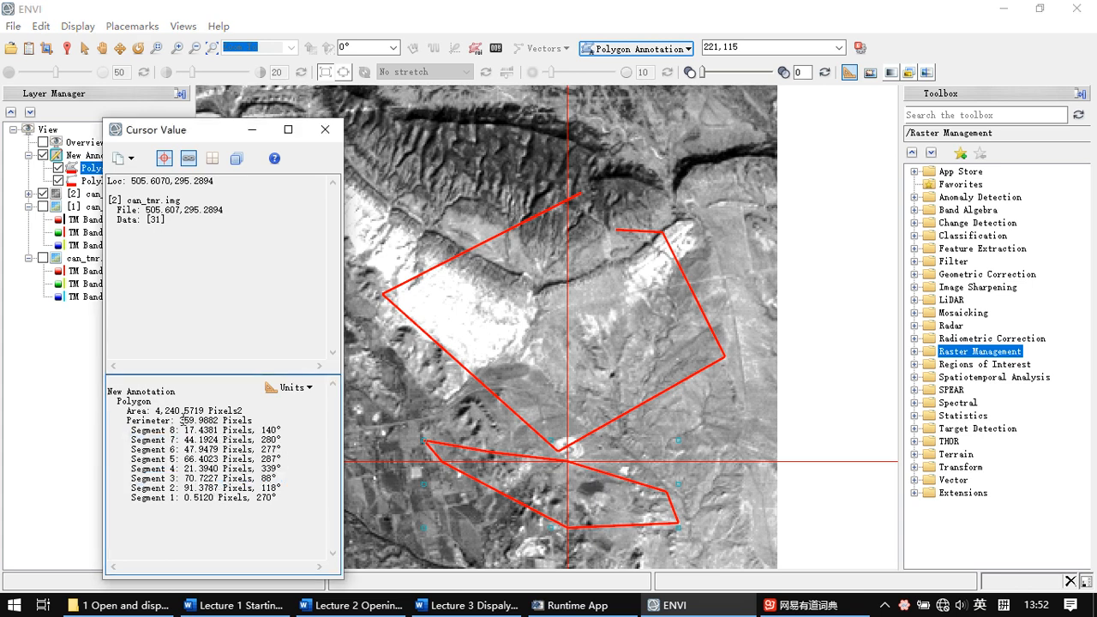
pyautogui.moveTo(119, 410); pyautogui.dragTo(273, 414)
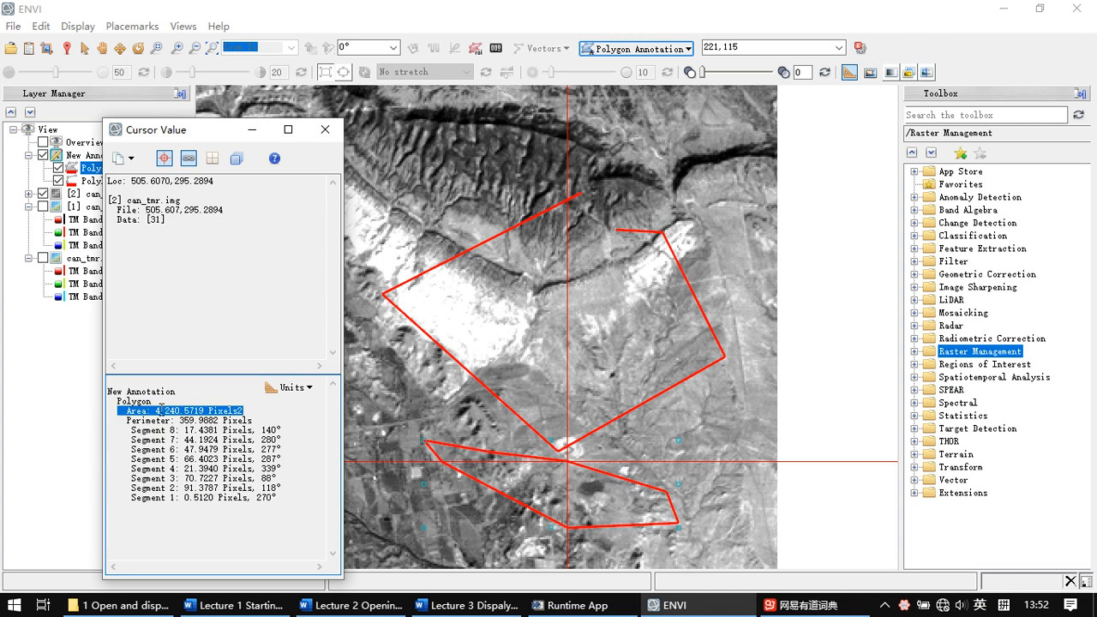
# Switch the annotation type to Rectangle and on to Ellipse, and close the Cursor Value window to end the measurement
pyautogui.click(664, 53)
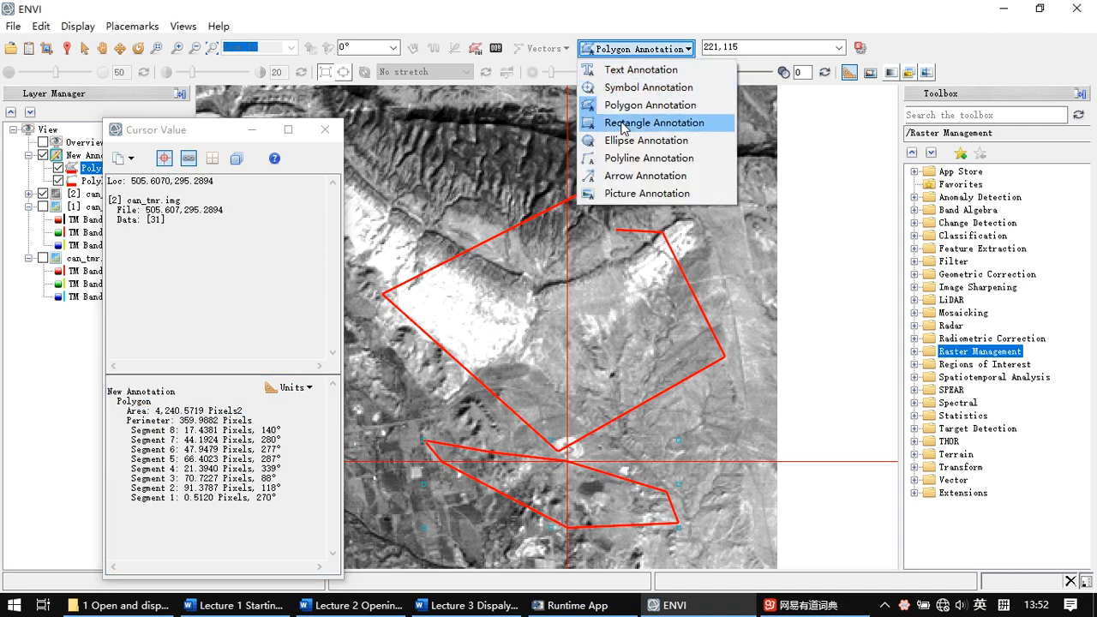
pyautogui.click(622, 128)
pyautogui.click(632, 51)
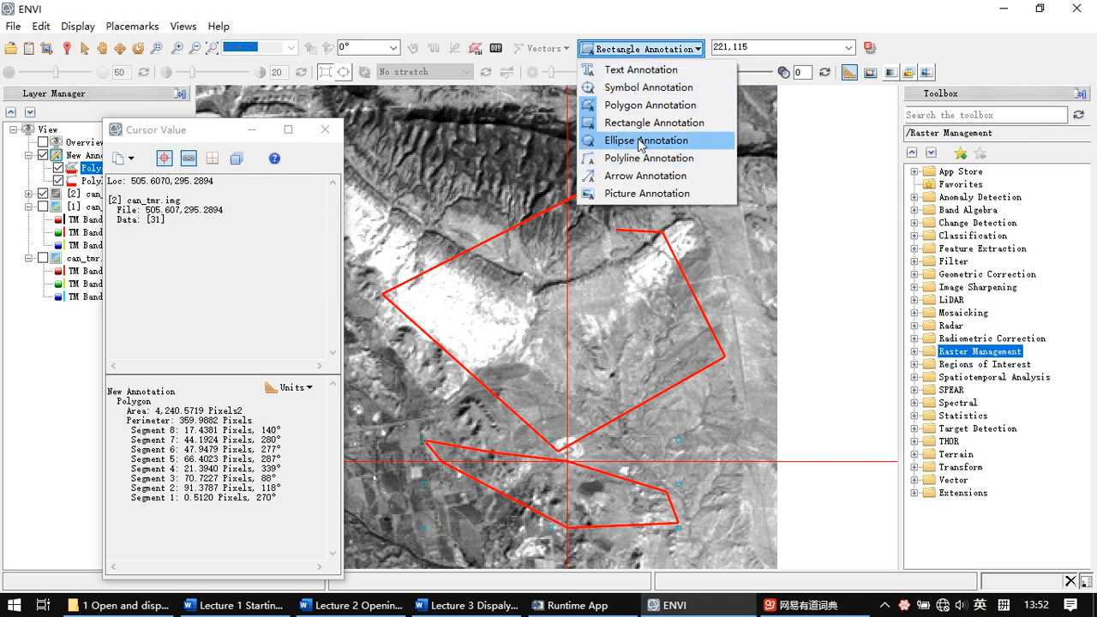
pyautogui.click(638, 141)
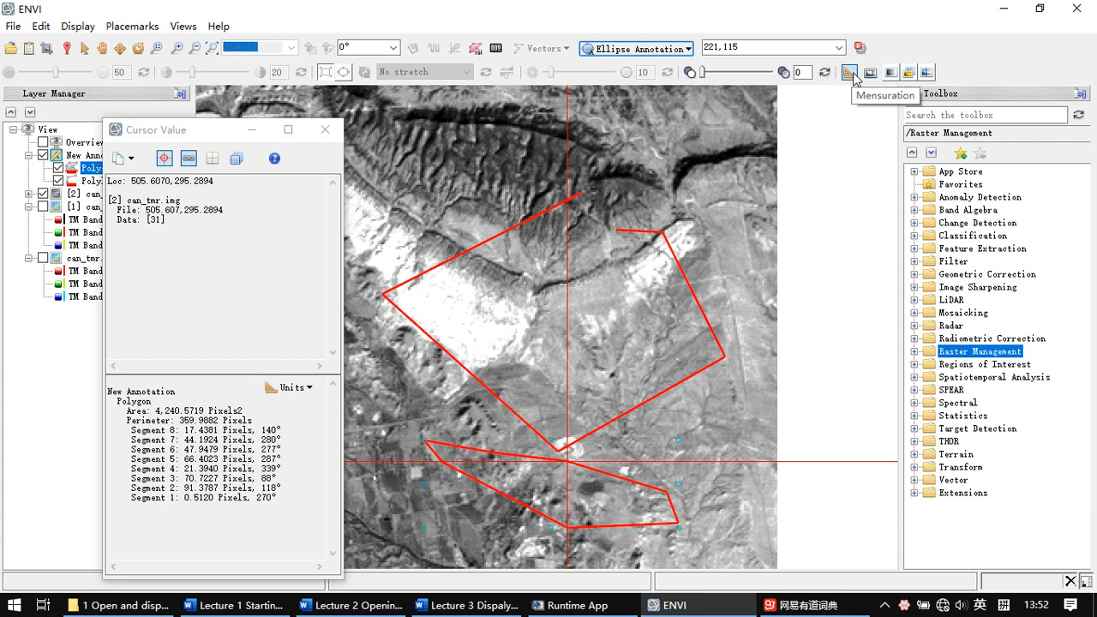
pyautogui.click(324, 129)
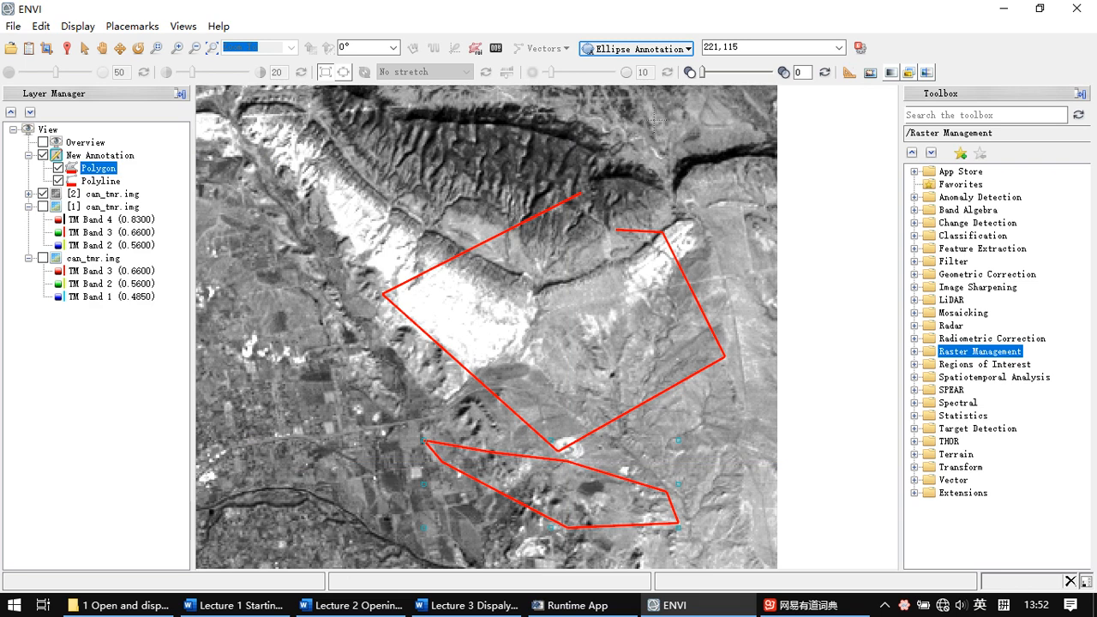
pyautogui.click(683, 49)
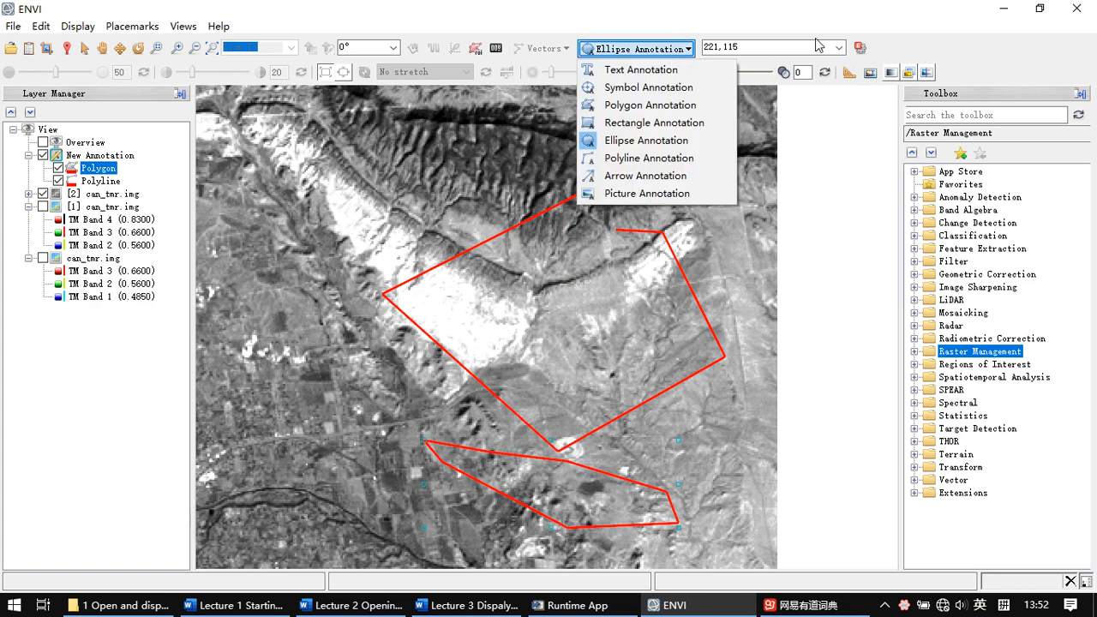
pyautogui.click(904, 50)
pyautogui.scroll(-1, 673, 196)
pyautogui.scroll(1, 673, 195)
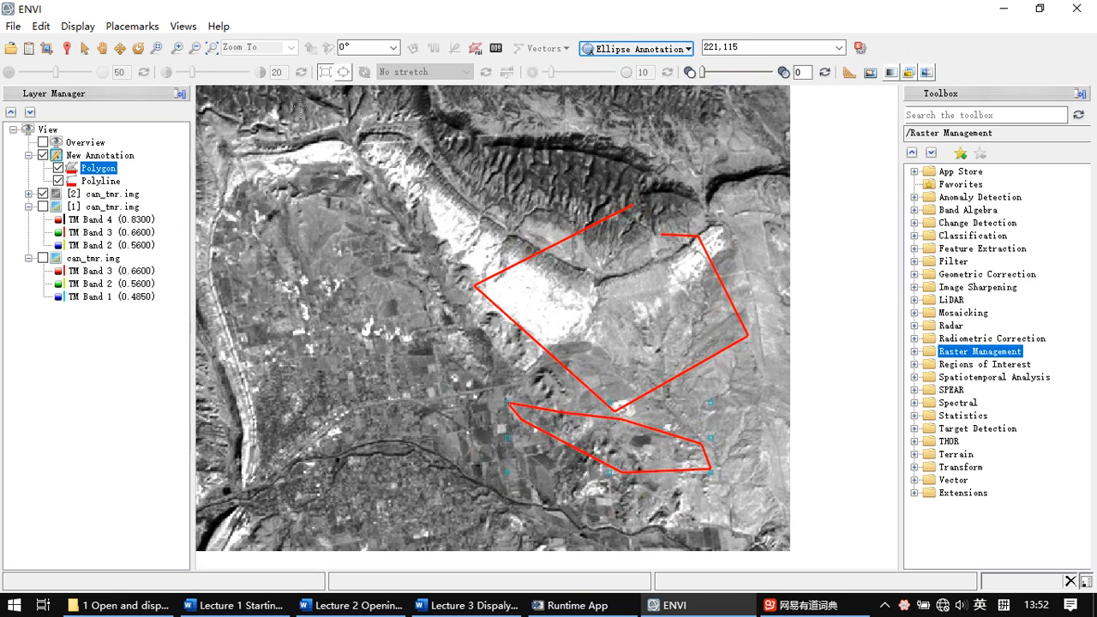
# Return to the Select tool and remove the New Annotation layer without saving its changes
pyautogui.click(84, 49)
pyautogui.scroll(-1, 613, 255)
pyautogui.scroll(1, 480, 214)
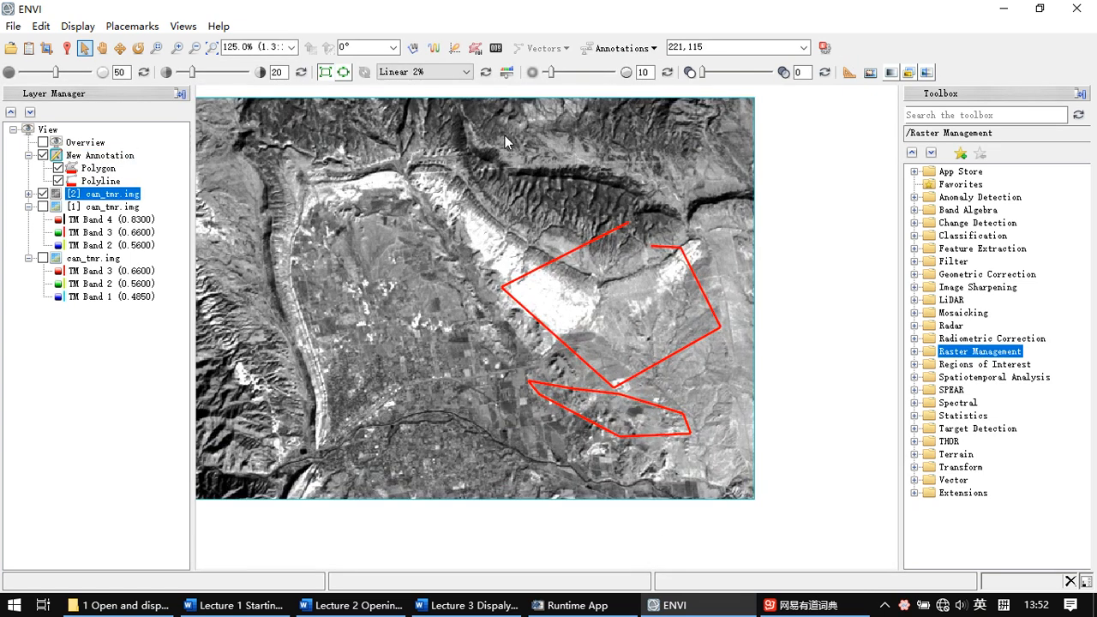
pyautogui.click(104, 158)
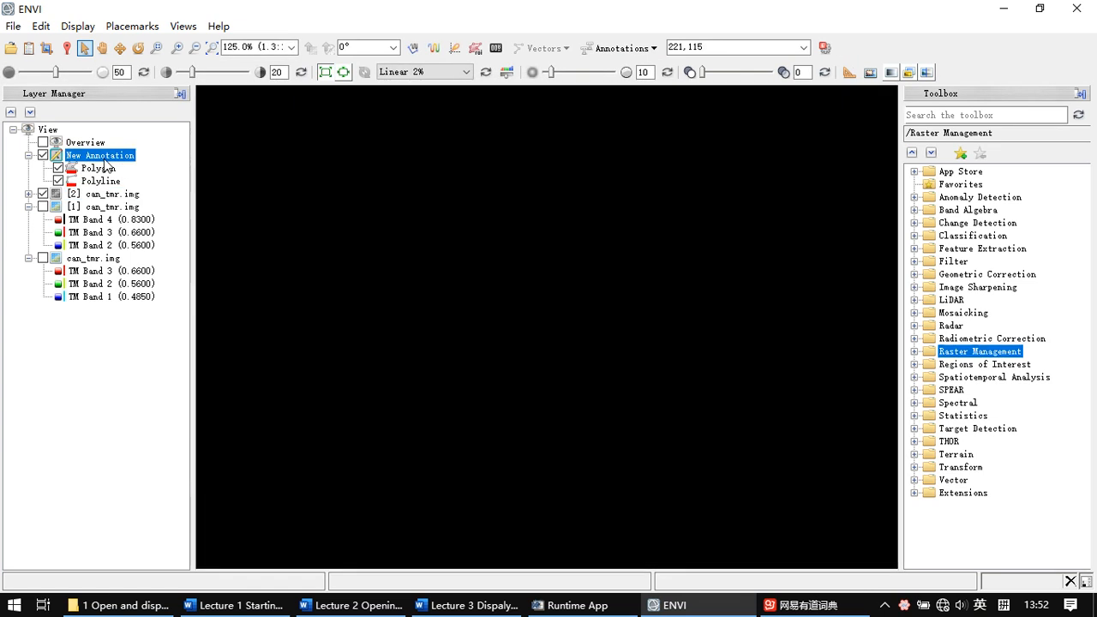
pyautogui.rightClick(103, 157)
pyautogui.click(133, 210)
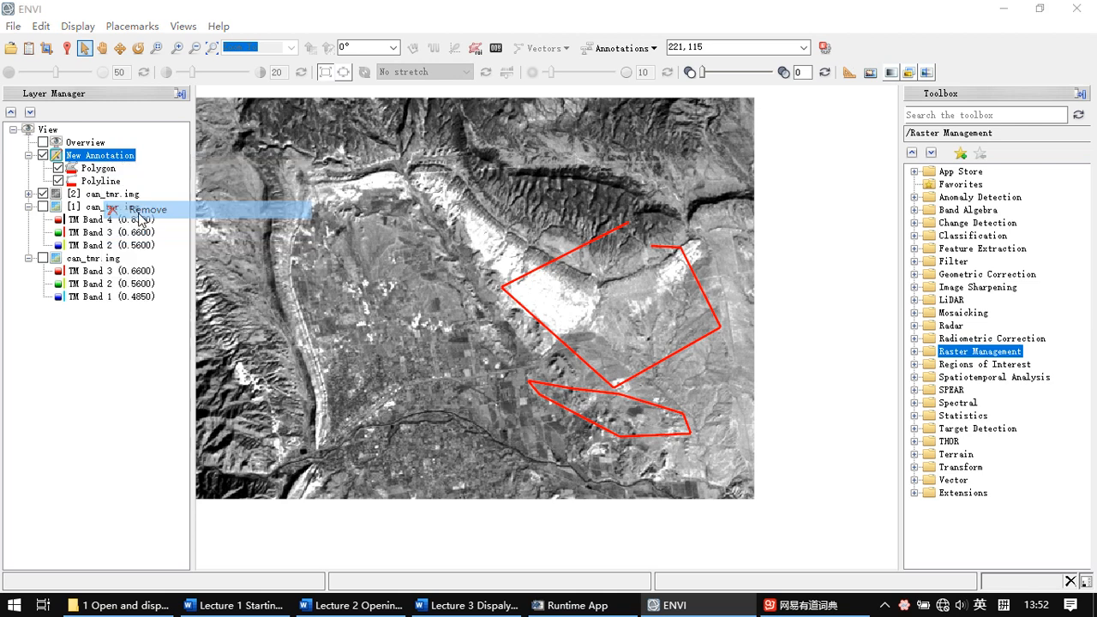
pyautogui.moveTo(557, 264); pyautogui.dragTo(449, 207)
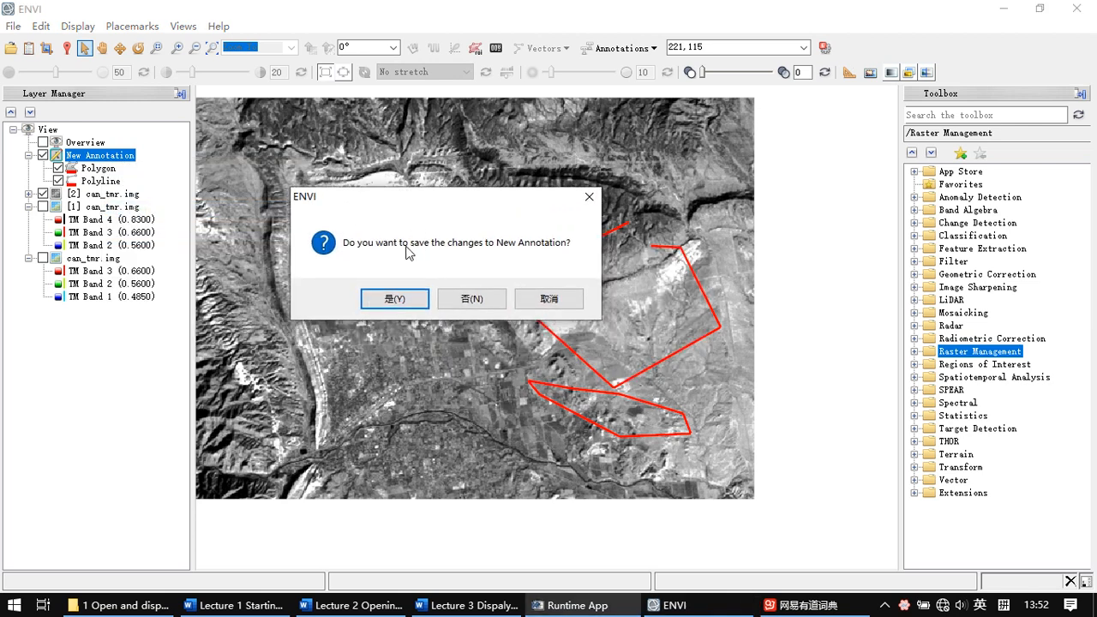
pyautogui.click(476, 298)
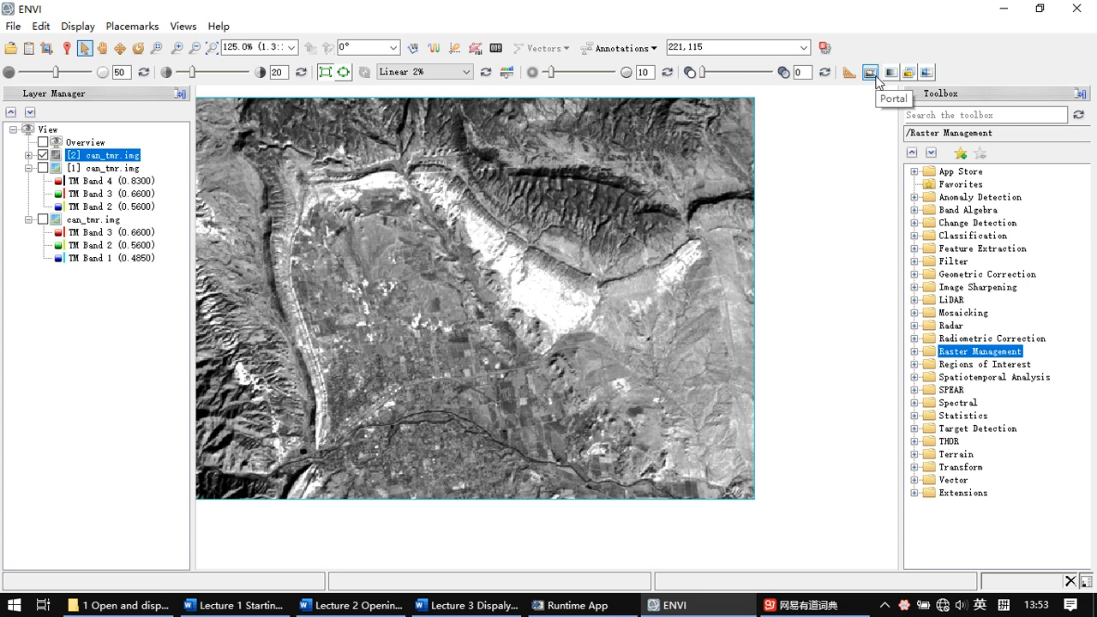
# Remove the [1] can_tmr.img layer that uses TM Bands 4, 3 and 2
pyautogui.click(869, 73)
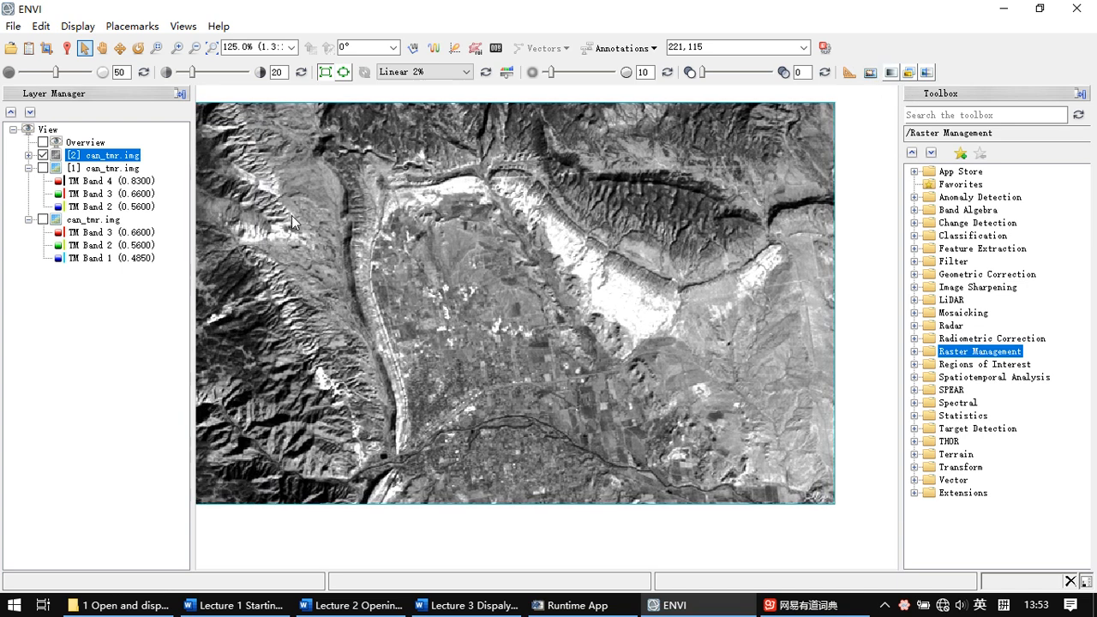
pyautogui.click(112, 169)
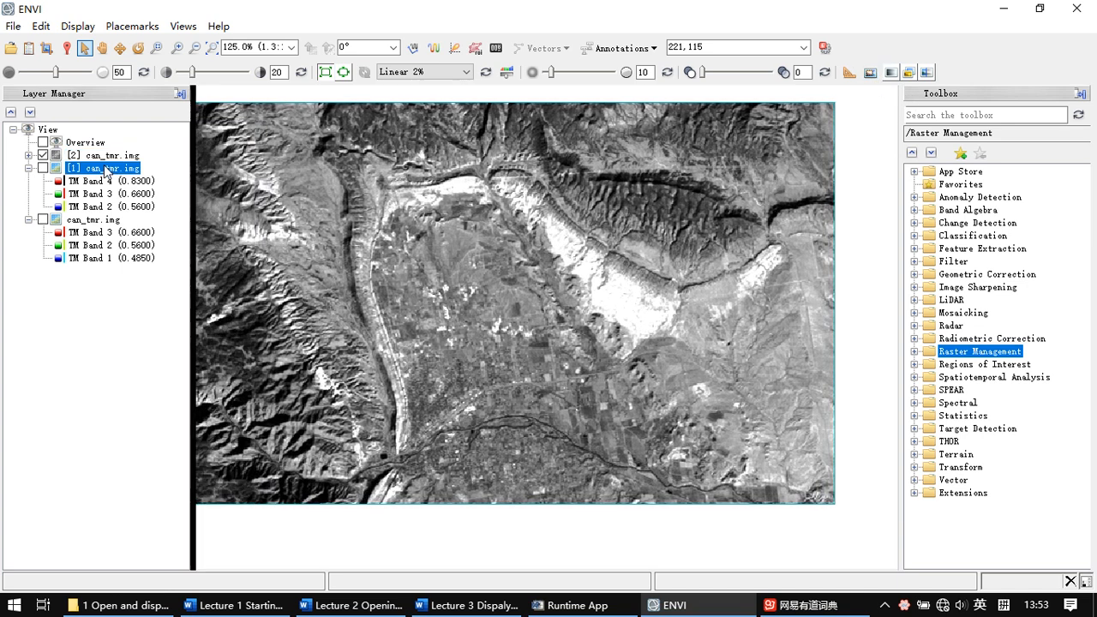
pyautogui.rightClick(106, 169)
pyautogui.click(150, 269)
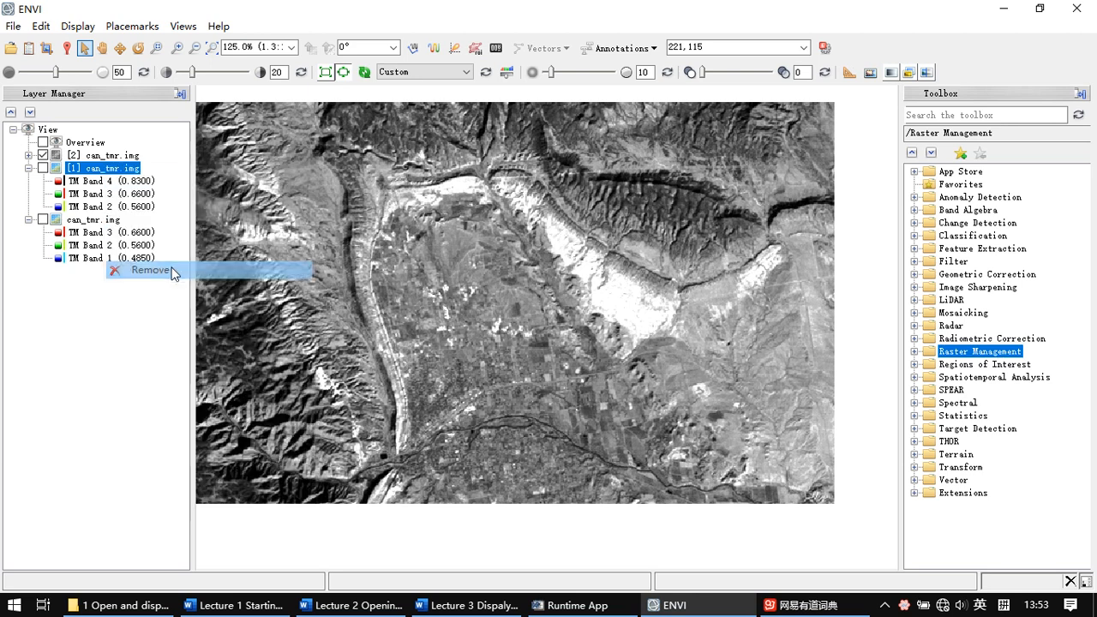
# Show the true-colour can_tmr.img layer and hide the grayscale [2] can_tmr.img layer above it
pyautogui.click(43, 181)
pyautogui.click(28, 156)
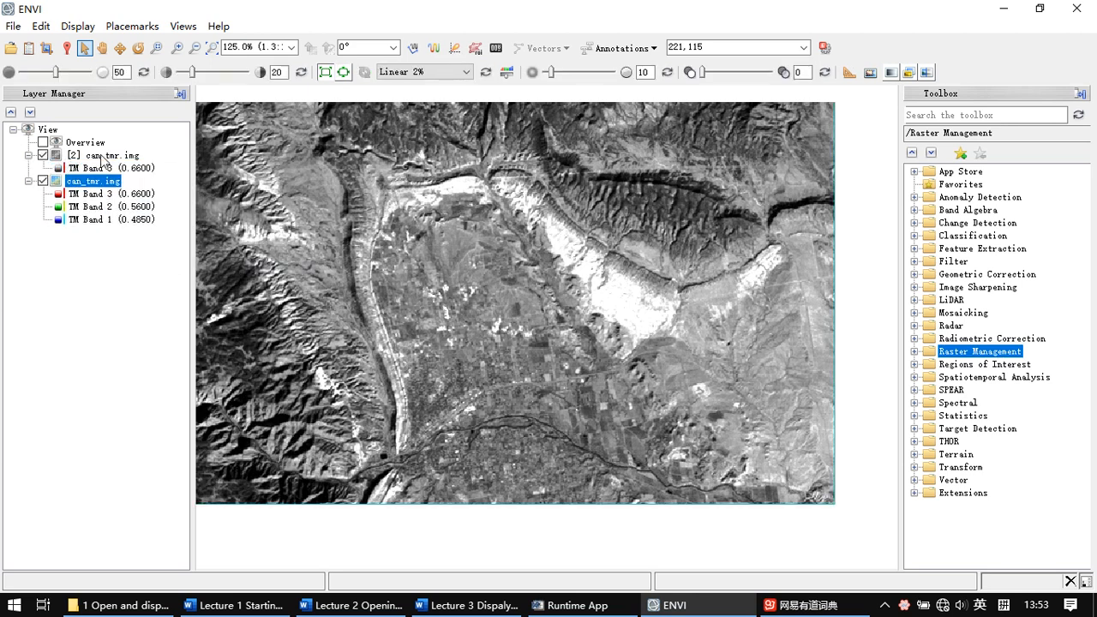
pyautogui.click(43, 155)
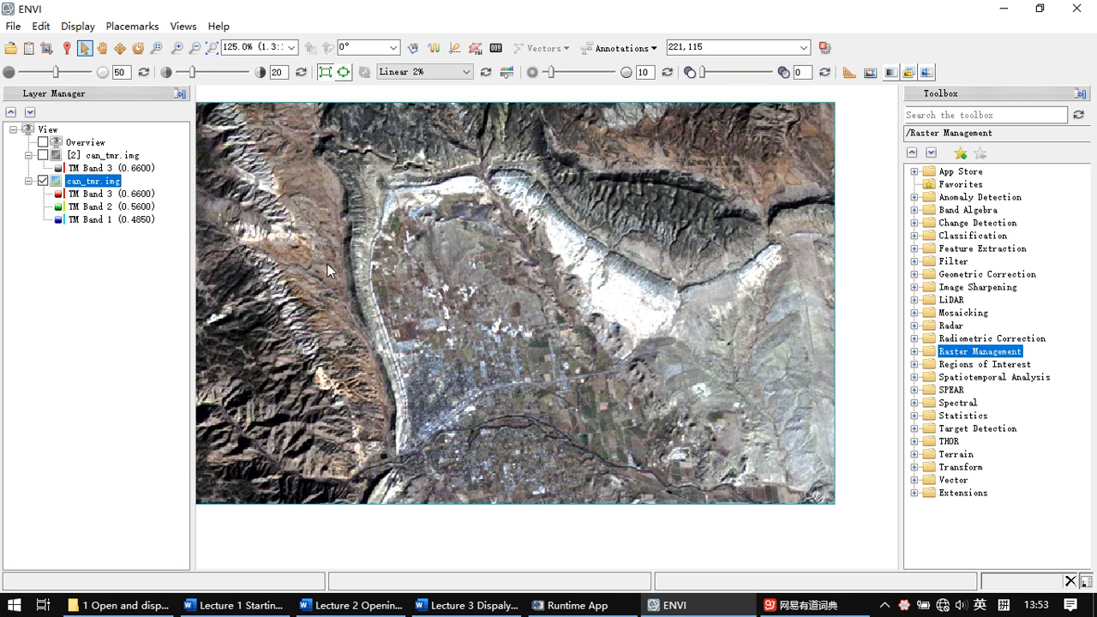
# Show the grayscale layer again, open a portal to the colour layer beneath, and move it over the northwestern ridges
pyautogui.click(43, 155)
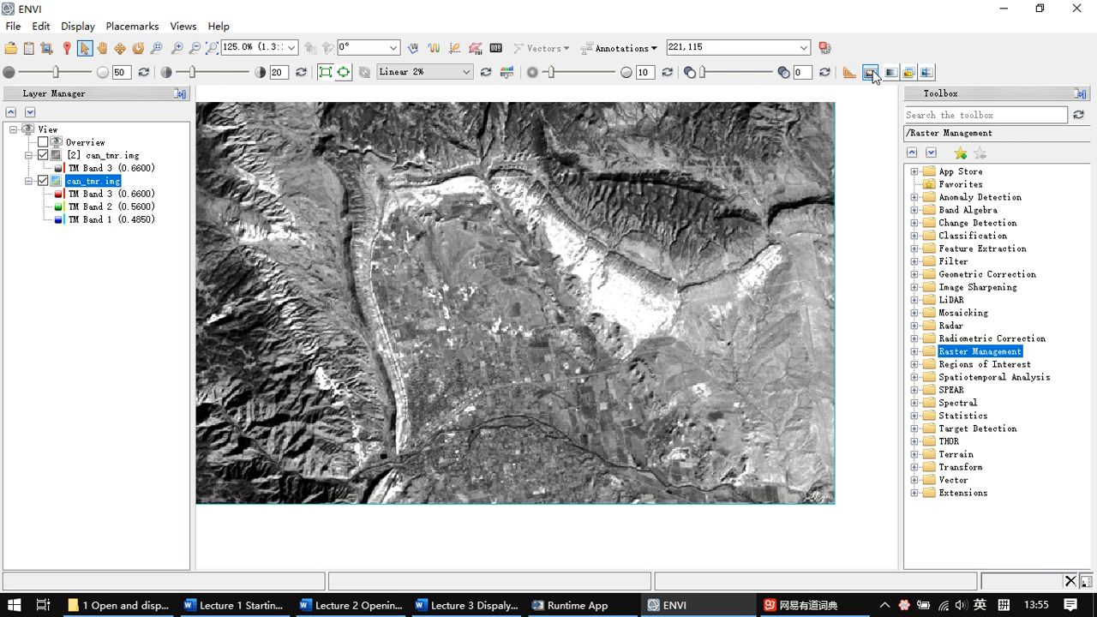
pyautogui.click(870, 74)
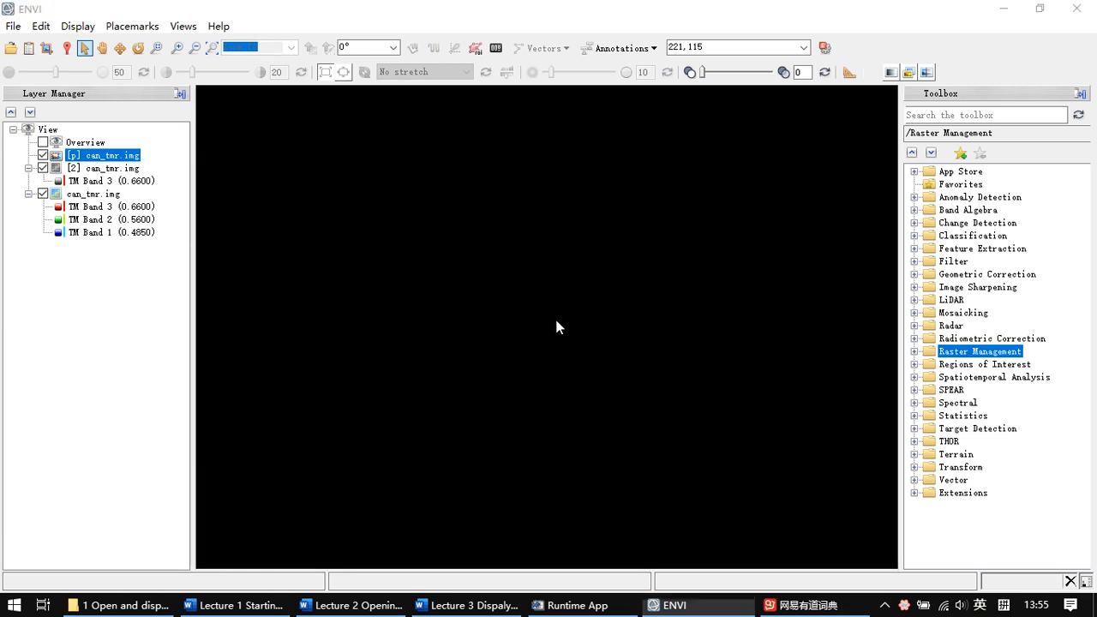
pyautogui.moveTo(572, 268); pyautogui.dragTo(373, 163)
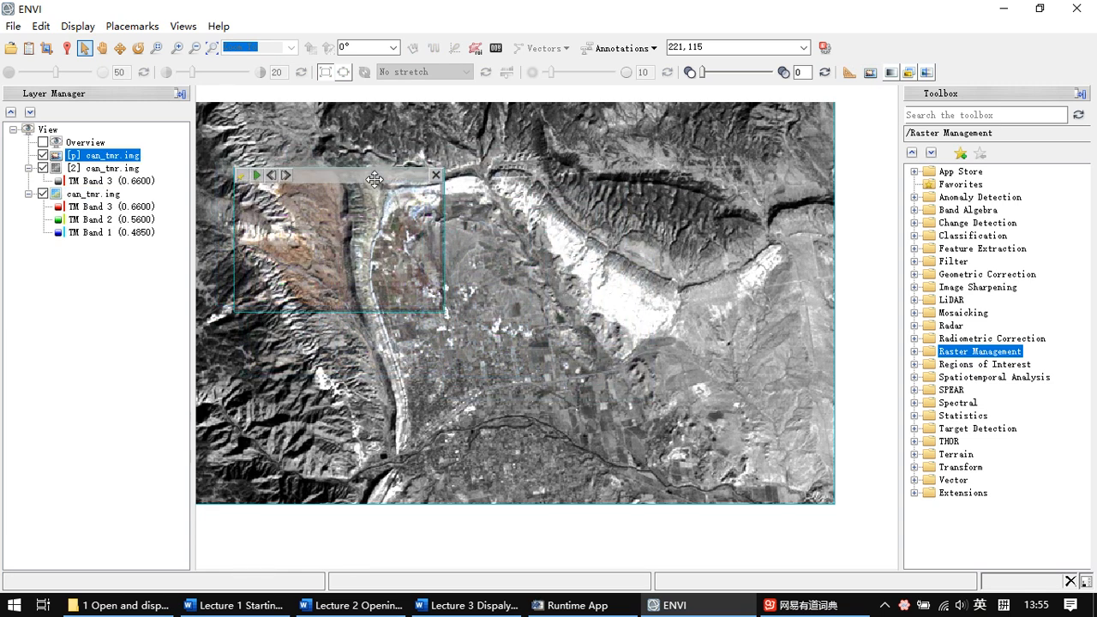
# Try the Gaussian and Logarithmic stretches on the true-colour can_tmr.img layer, and set its stretch type to Linear 5%
pyautogui.click(89, 196)
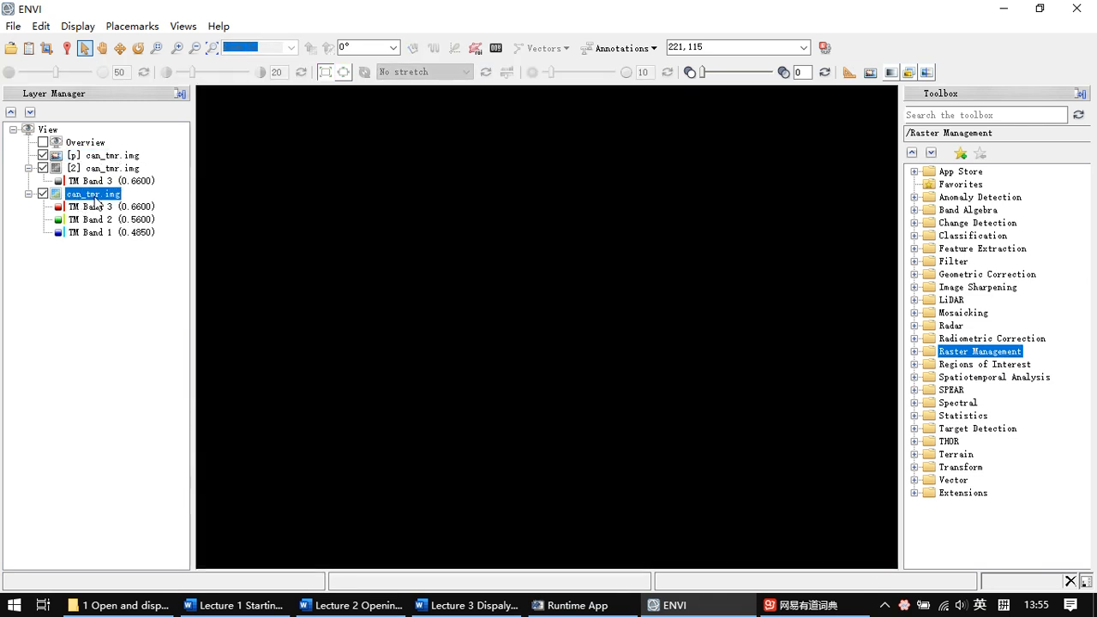
pyautogui.rightClick(95, 197)
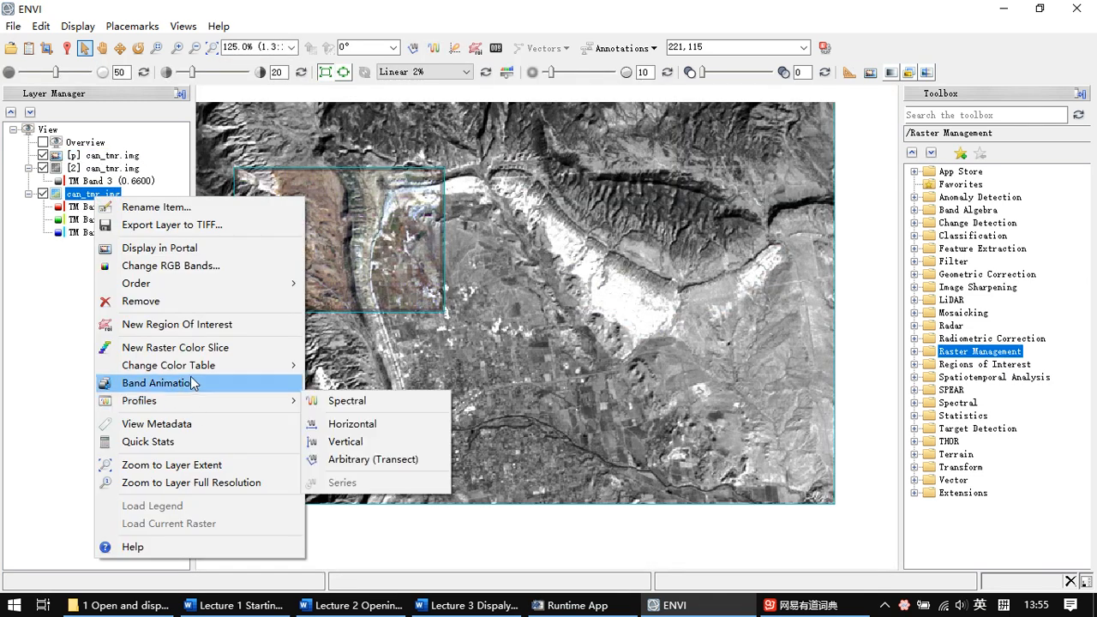
pyautogui.click(463, 72)
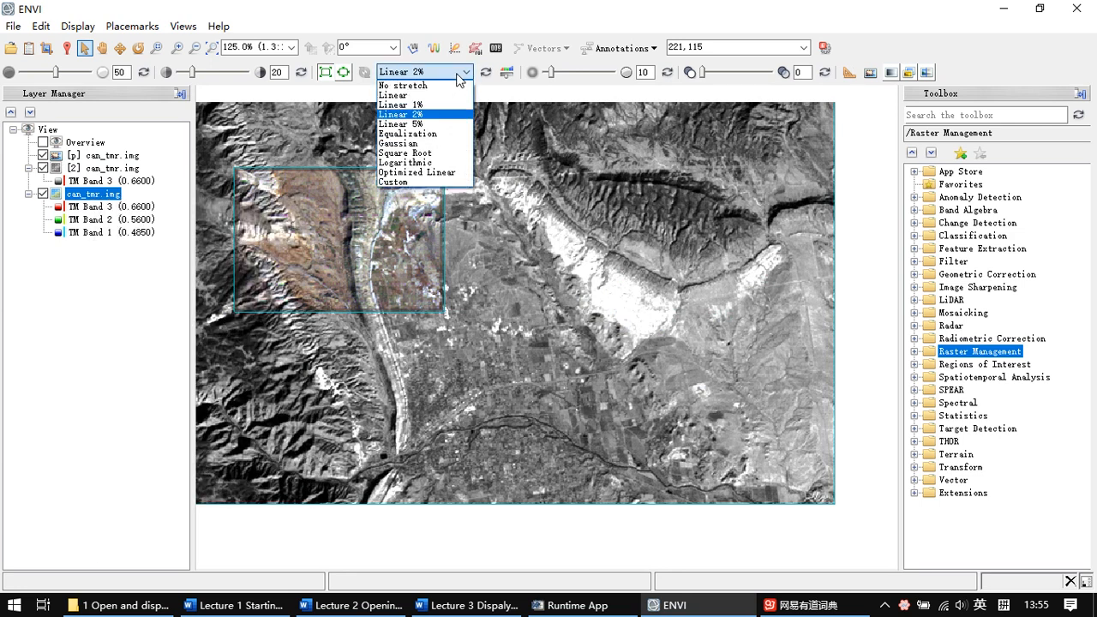
pyautogui.click(439, 143)
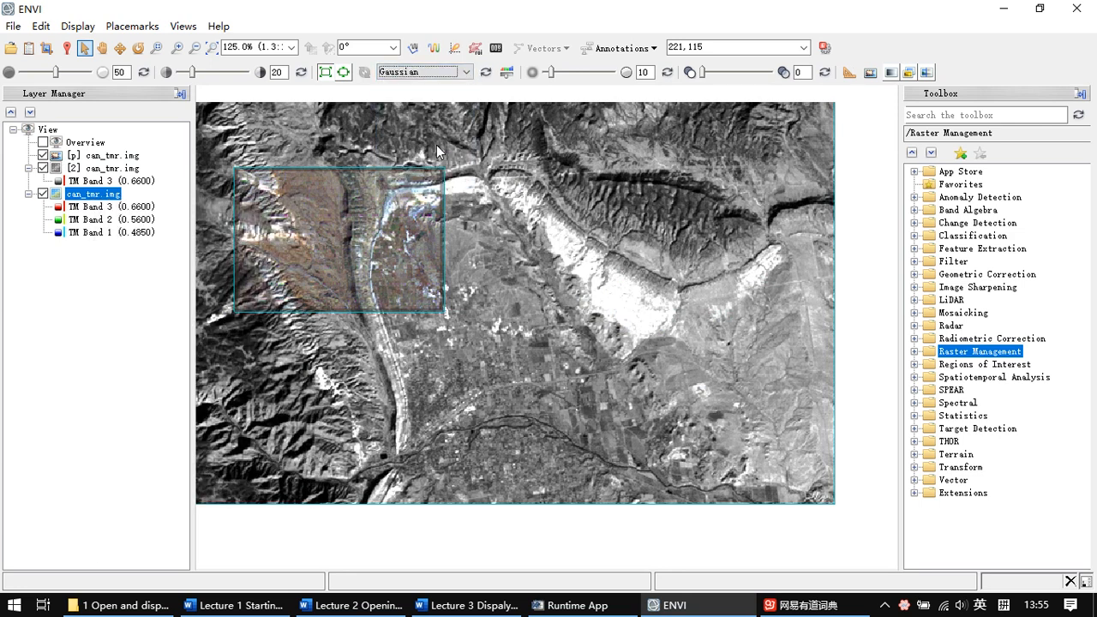
pyautogui.click(459, 74)
pyautogui.click(431, 168)
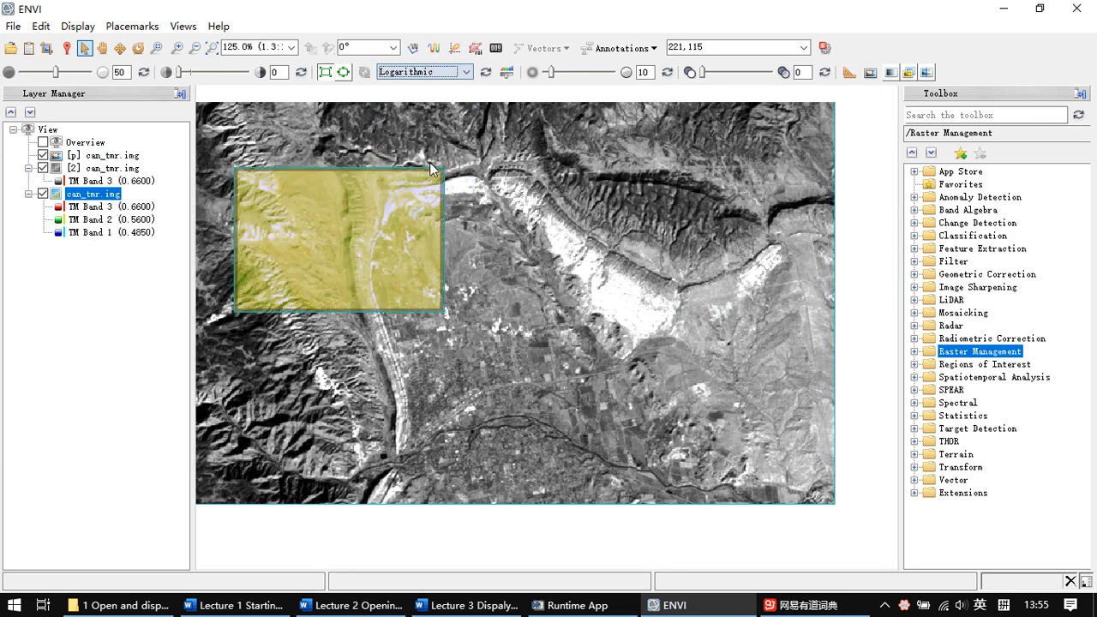
pyautogui.click(448, 73)
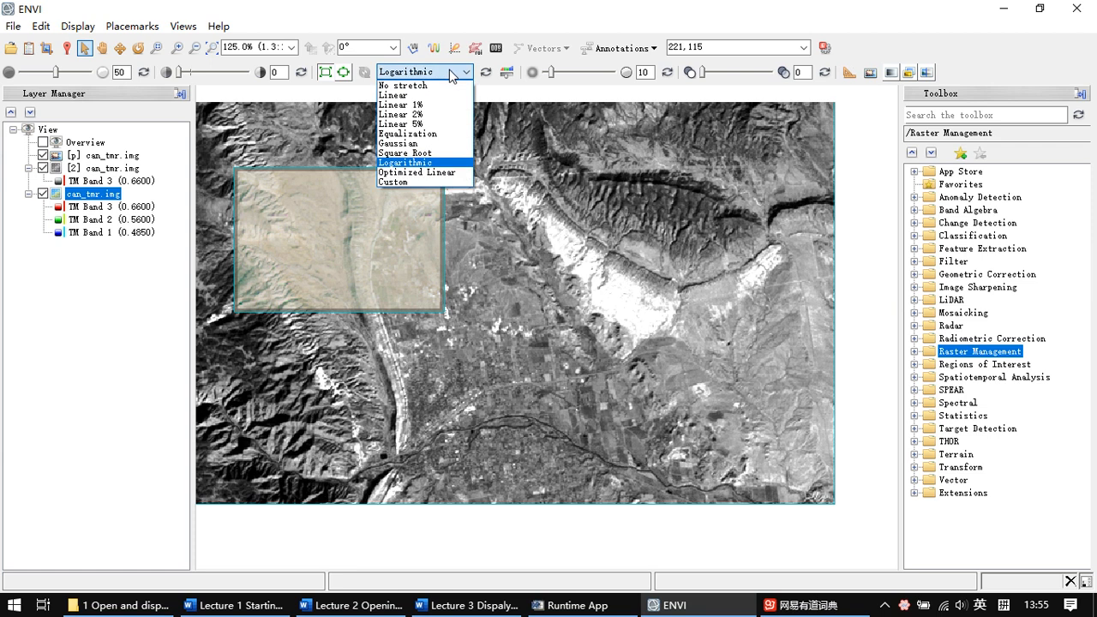
pyautogui.click(431, 124)
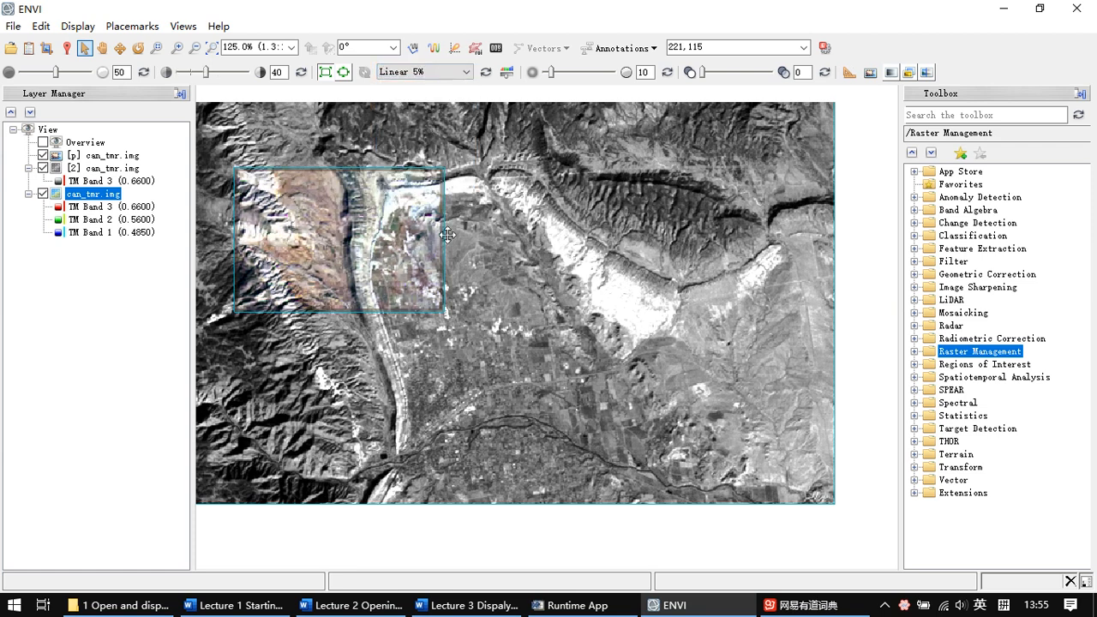
# Move the portal slightly southeast over the valley edge and close it
pyautogui.moveTo(356, 224); pyautogui.dragTo(378, 236)
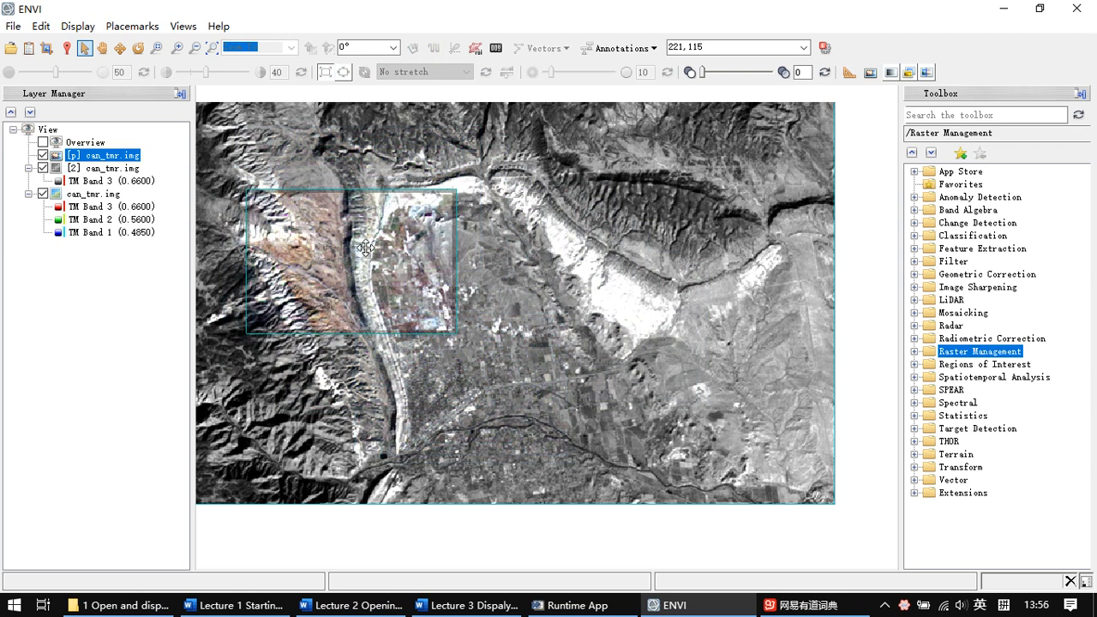
pyautogui.click(448, 197)
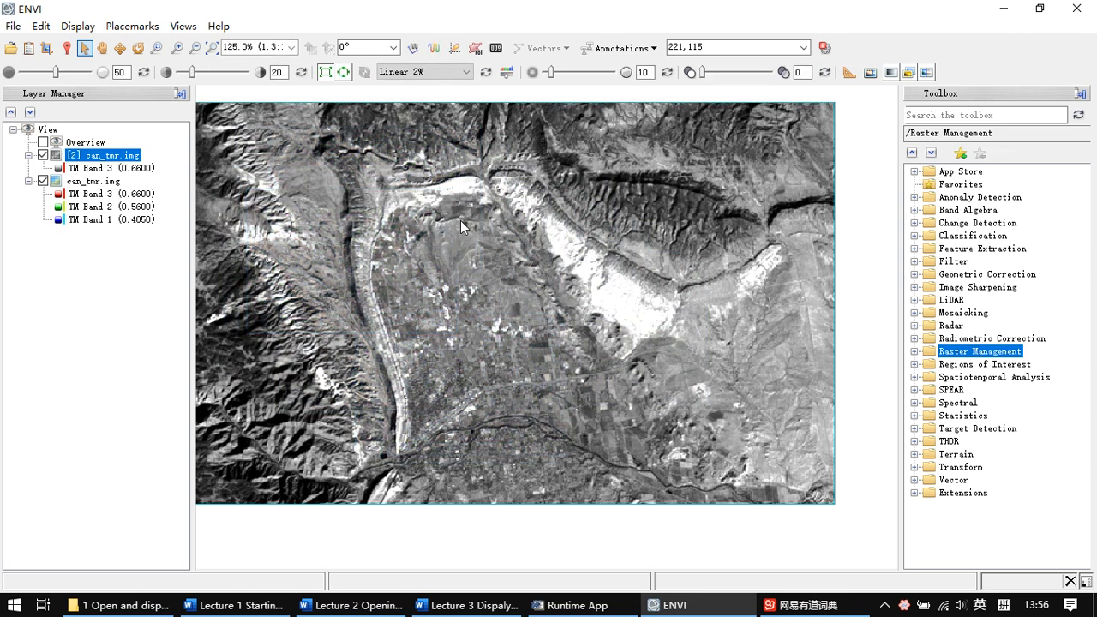
# Remove the grayscale [2] can_tmr.img layer and load a can_tmr.img composite with TM Bands 4, 3 and 2 as red, green and blue
pyautogui.rightClick(103, 161)
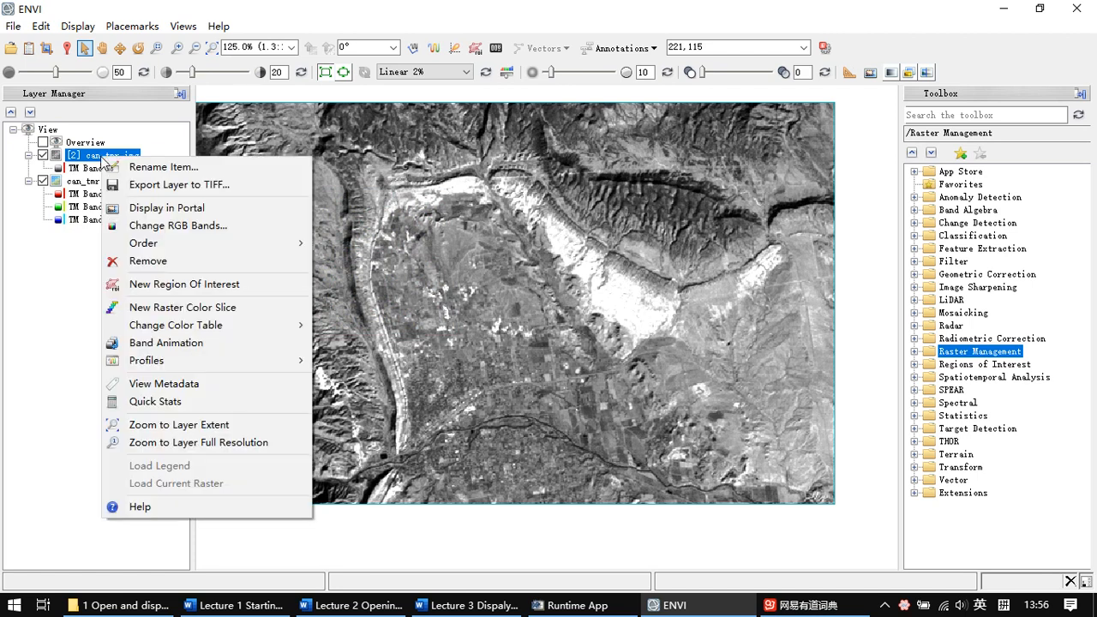
pyautogui.click(155, 267)
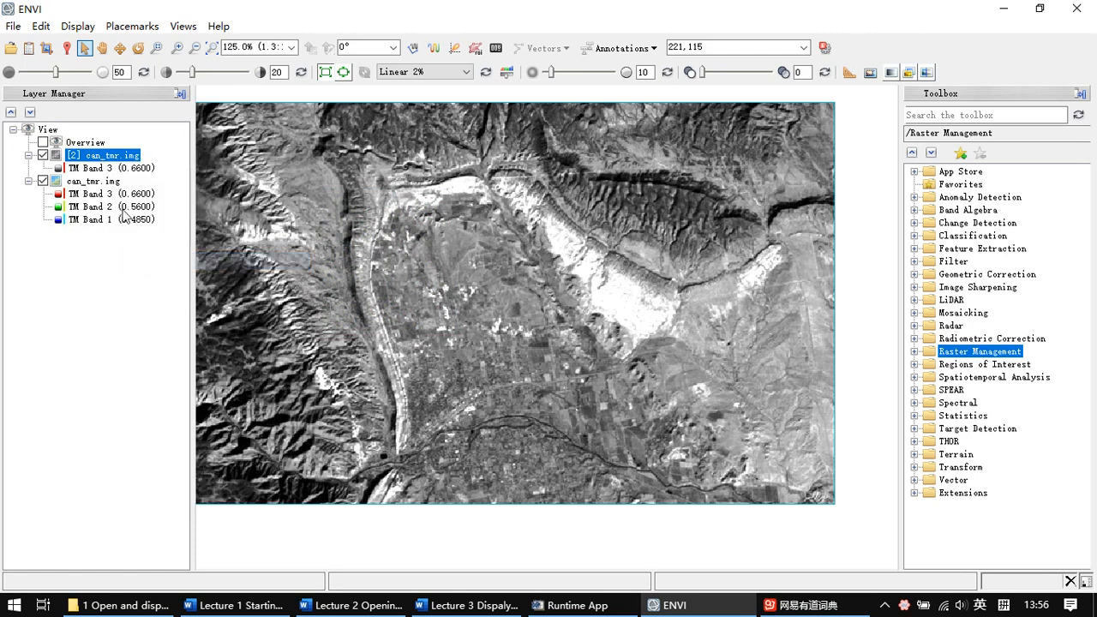
pyautogui.click(28, 48)
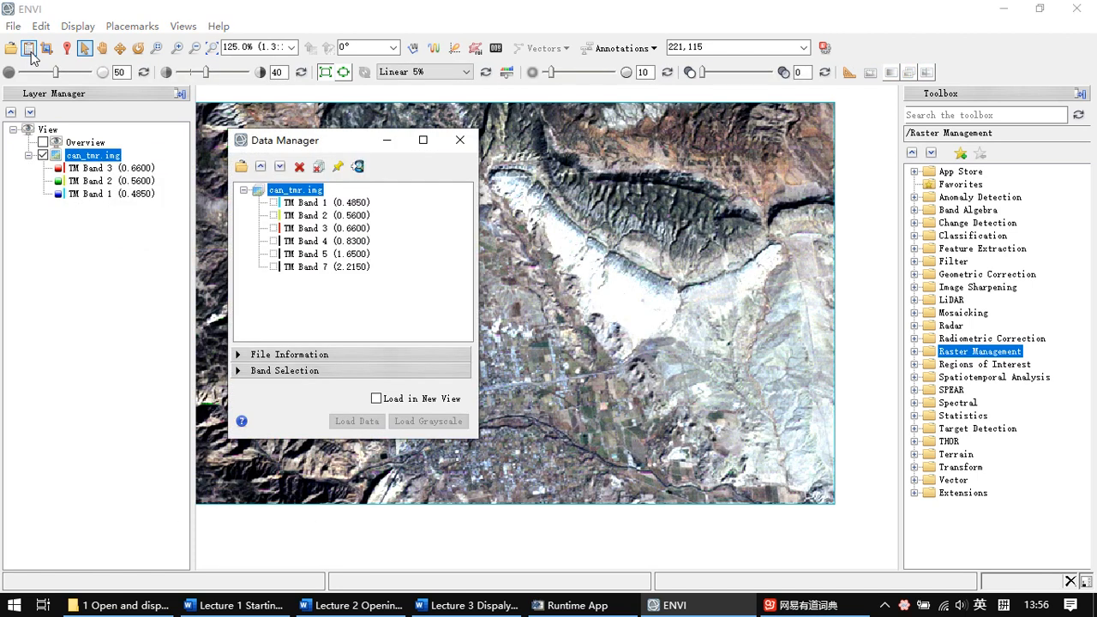
pyautogui.click(328, 241)
pyautogui.click(328, 228)
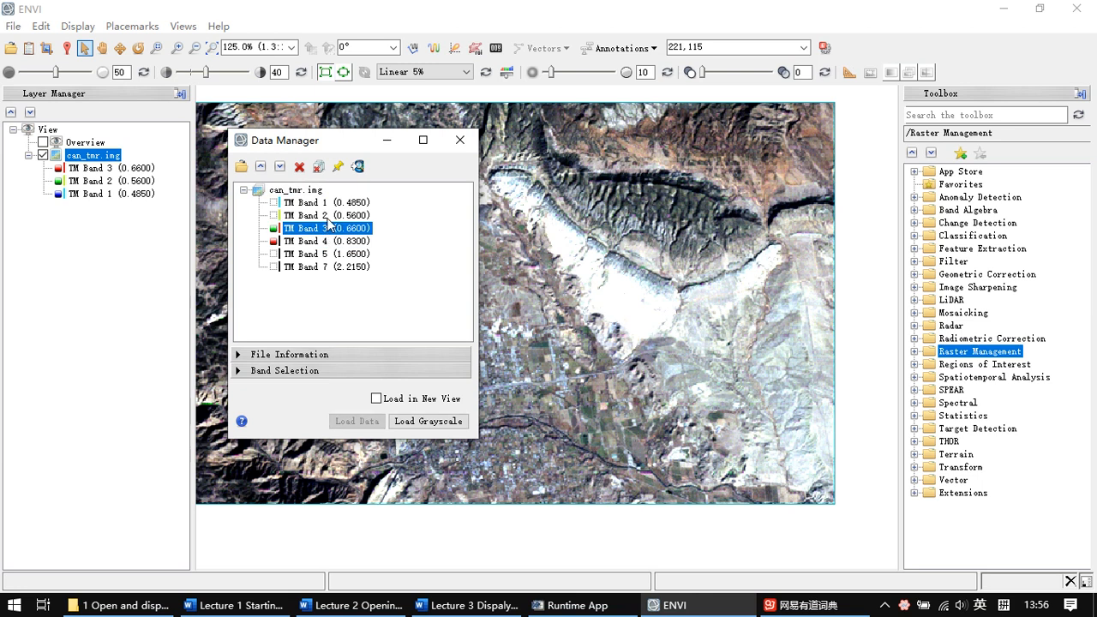
pyautogui.click(330, 215)
pyautogui.click(357, 420)
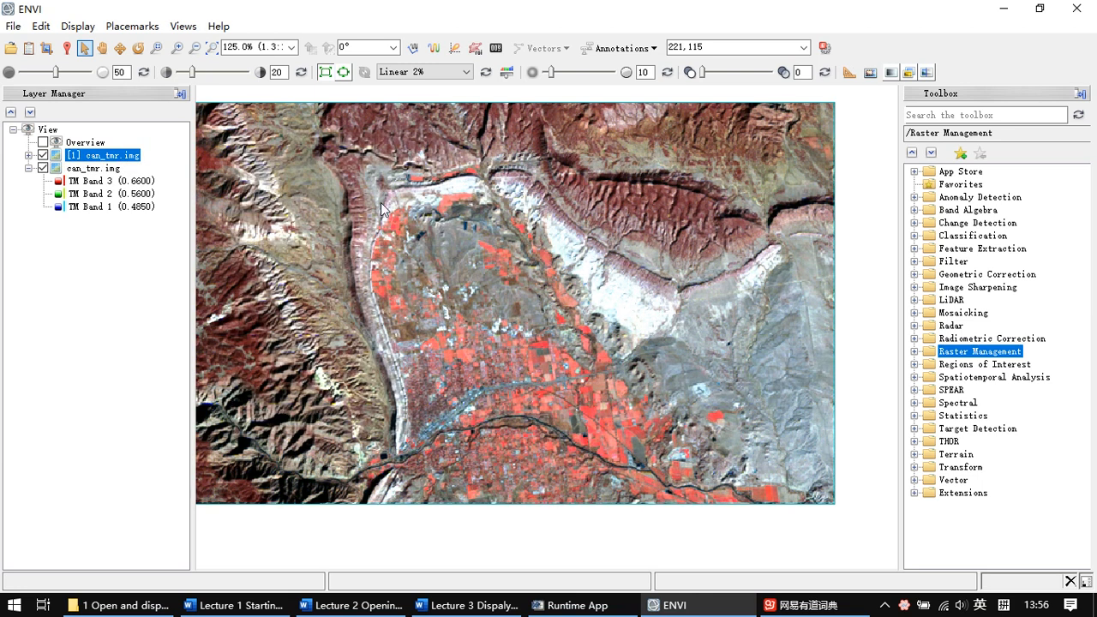
pyautogui.click(28, 155)
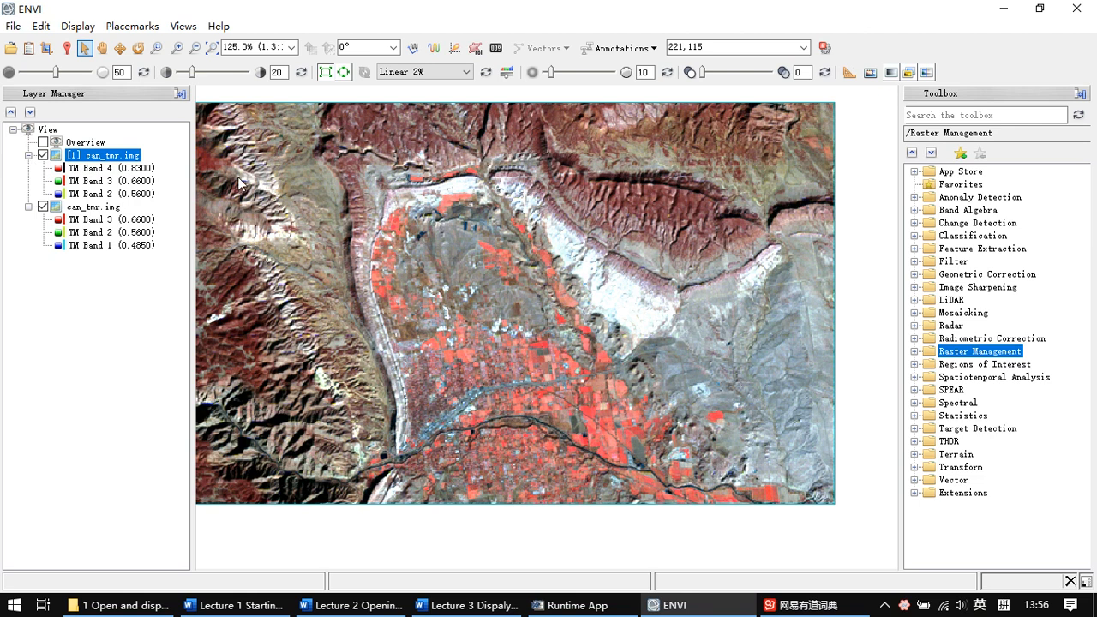
# Open a portal to the true-colour layer beneath the false-colour composite, move it northwest over the valley edge, and close it
pyautogui.click(868, 72)
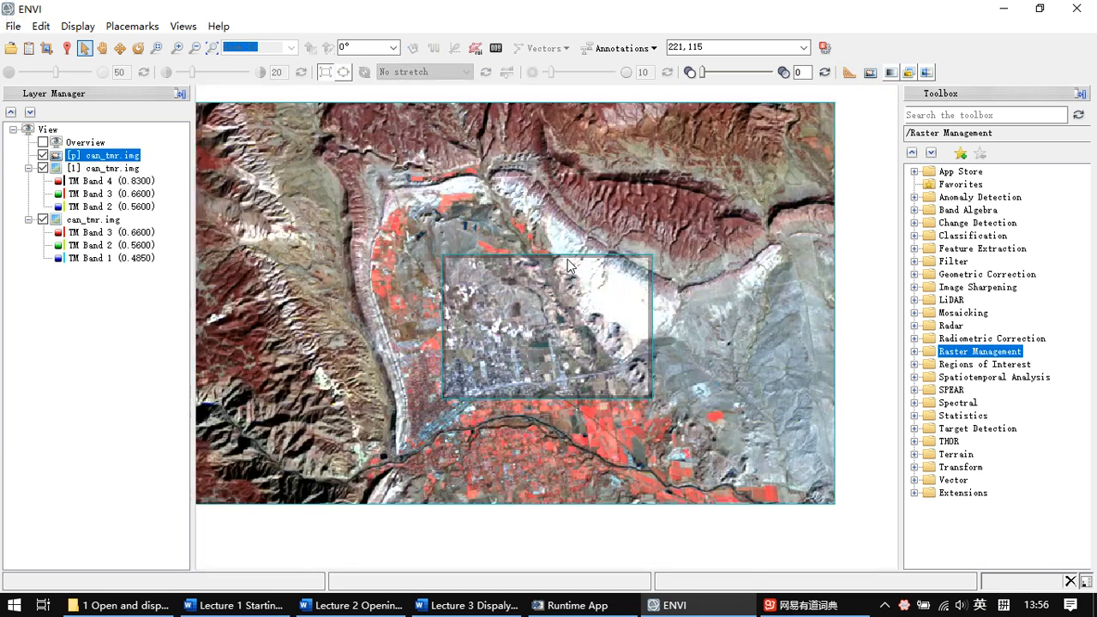
pyautogui.moveTo(603, 258); pyautogui.dragTo(484, 220)
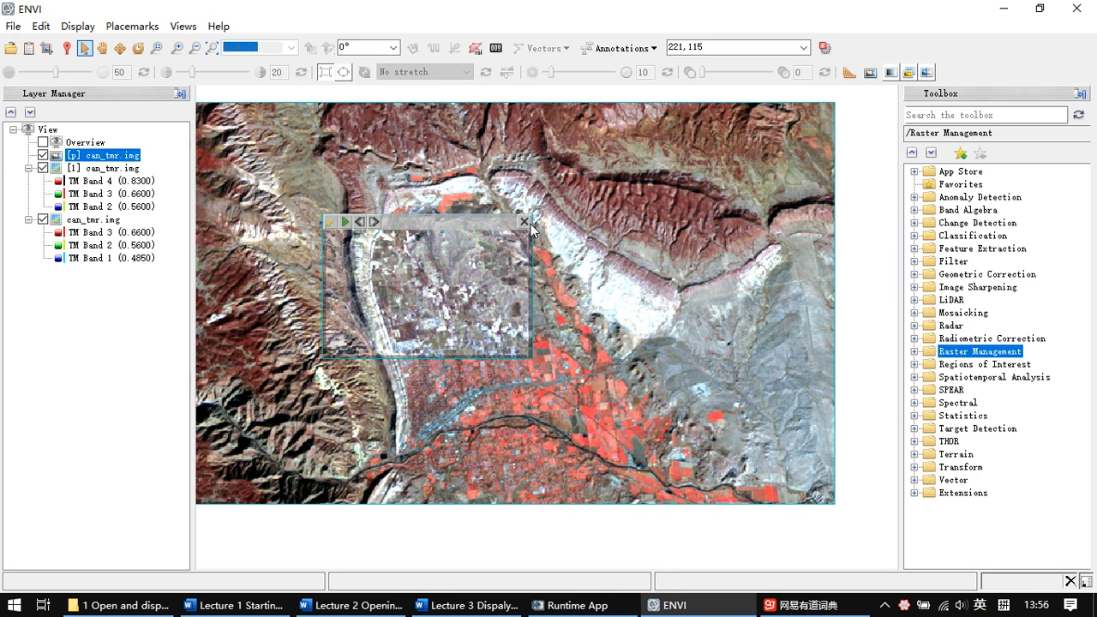
pyautogui.click(525, 222)
# Place the false-colour [1] can_tmr.img layer beneath the true-colour layer and open a portal to it over the farmland
pyautogui.moveTo(127, 155); pyautogui.dragTo(85, 212)
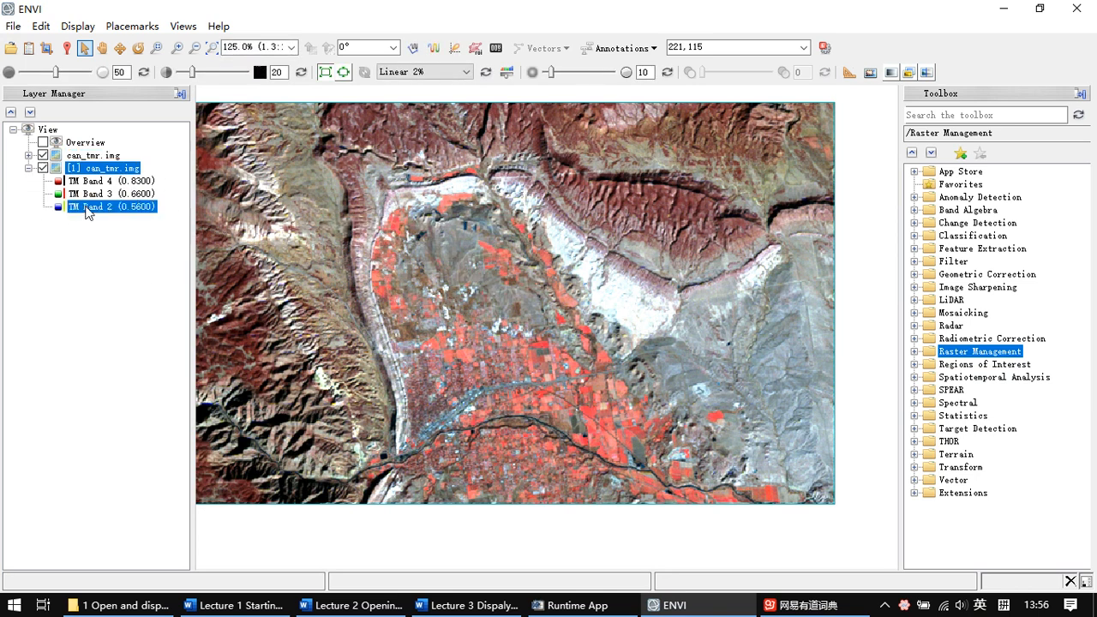
pyautogui.click(29, 156)
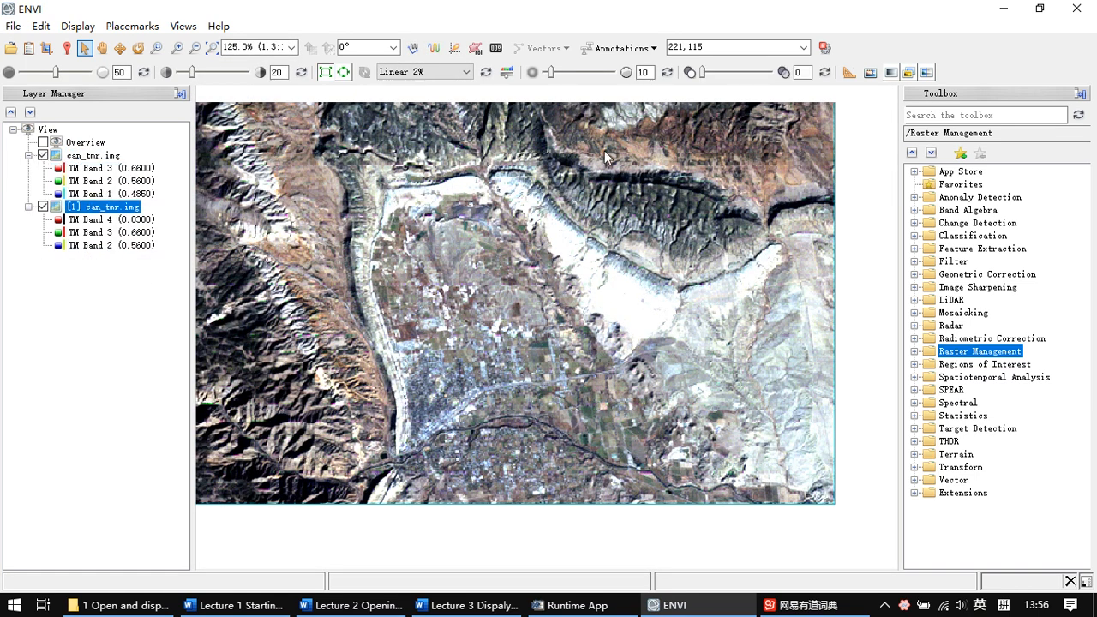
pyautogui.click(878, 77)
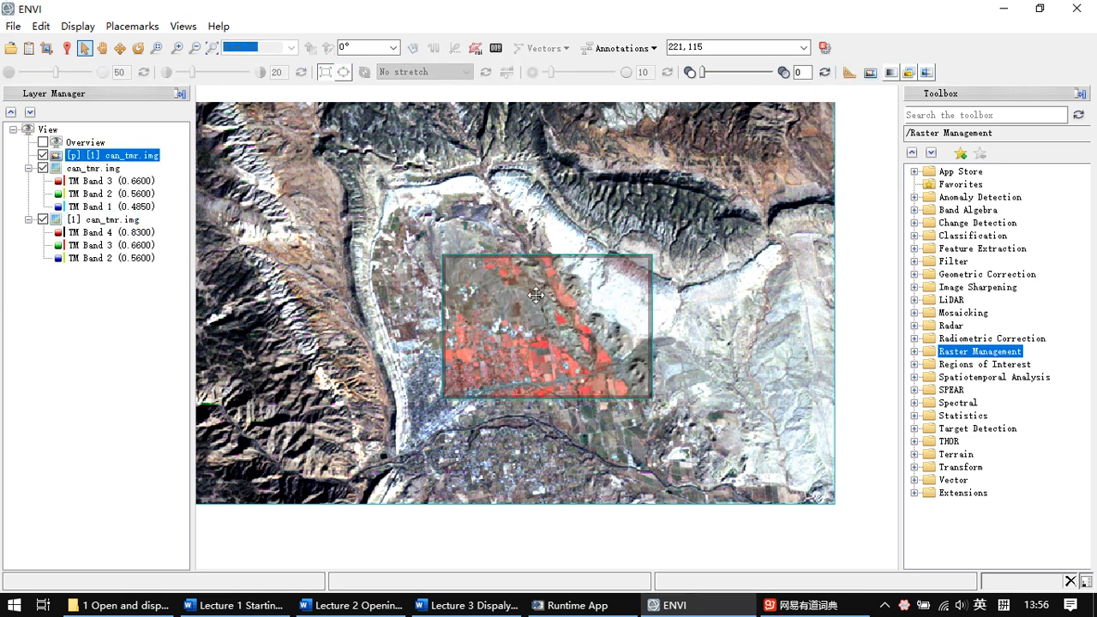
pyautogui.moveTo(535, 294)
pyautogui.mouseDown()
pyautogui.moveTo(357, 194)
pyautogui.moveTo(367, 297)
pyautogui.moveTo(514, 302)
pyautogui.moveTo(541, 327)
pyautogui.moveTo(533, 316)
pyautogui.mouseUp()
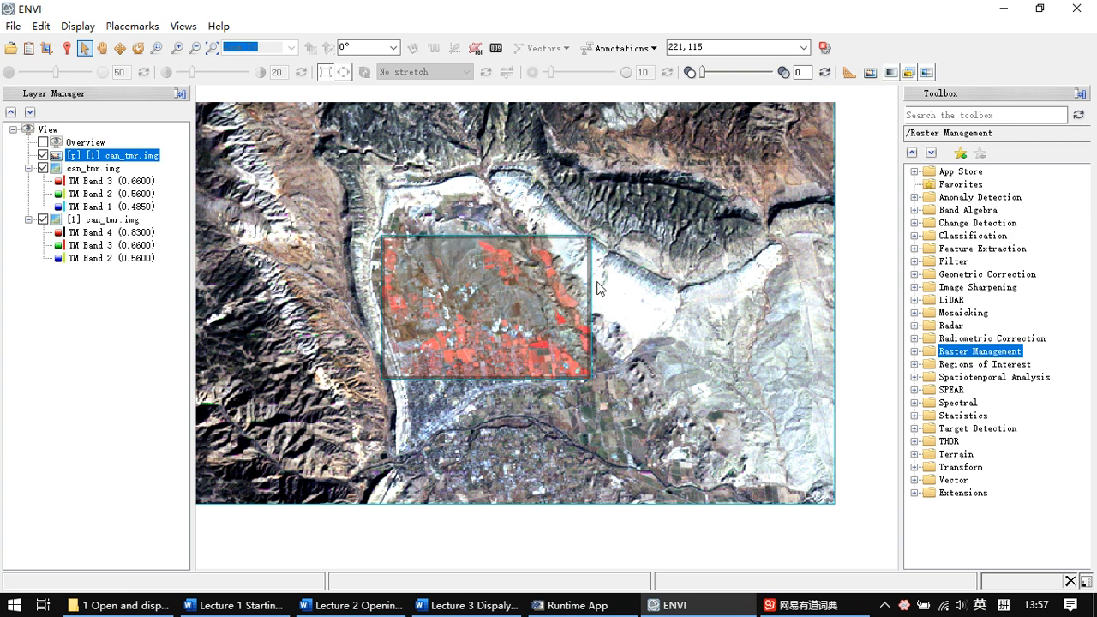
# Enlarge the false-colour portal, shift it northwest to cover the valley and western ridges, and close it
pyautogui.moveTo(588, 379); pyautogui.dragTo(749, 497)
pyautogui.moveTo(604, 249); pyautogui.dragTo(518, 184)
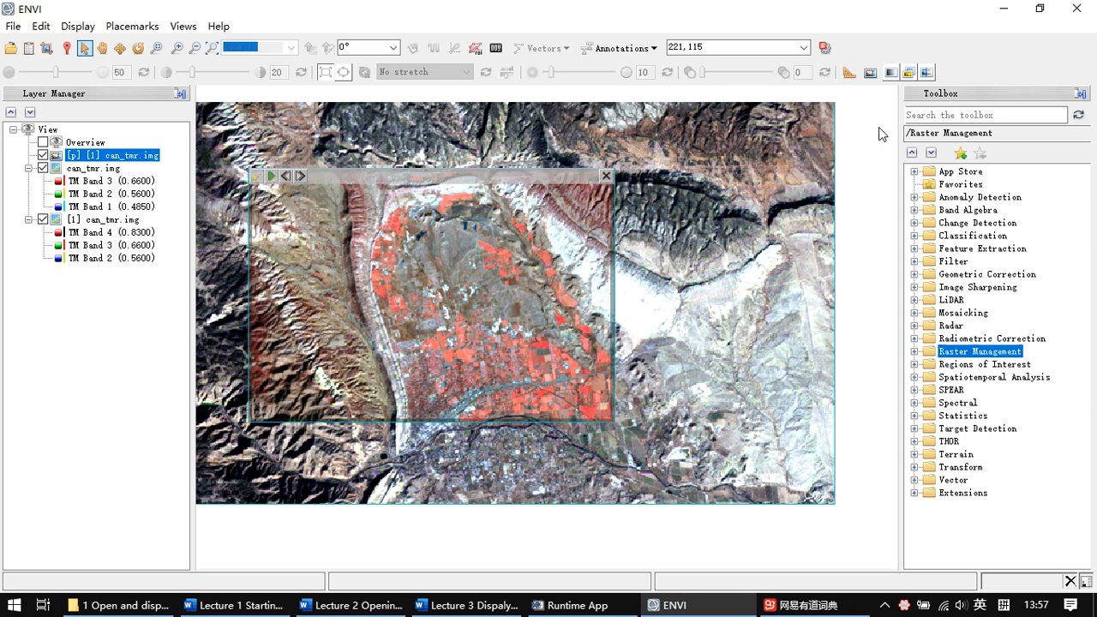
pyautogui.click(890, 73)
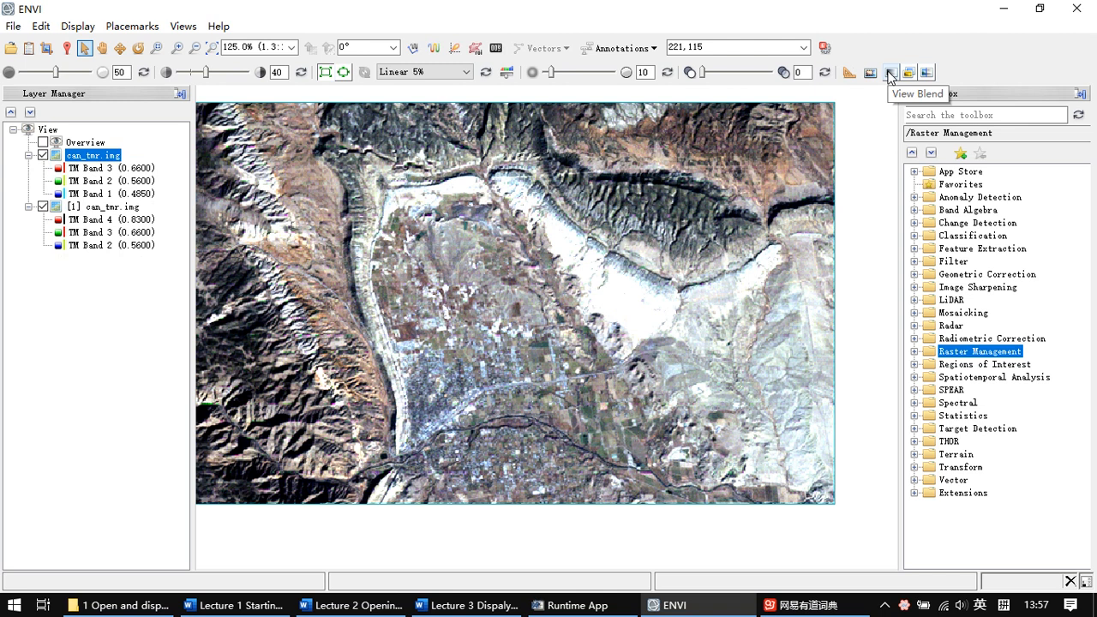
# Compare the true-colour and false-colour layers with View Blend and View Flicker, closing each comparison
pyautogui.click(890, 73)
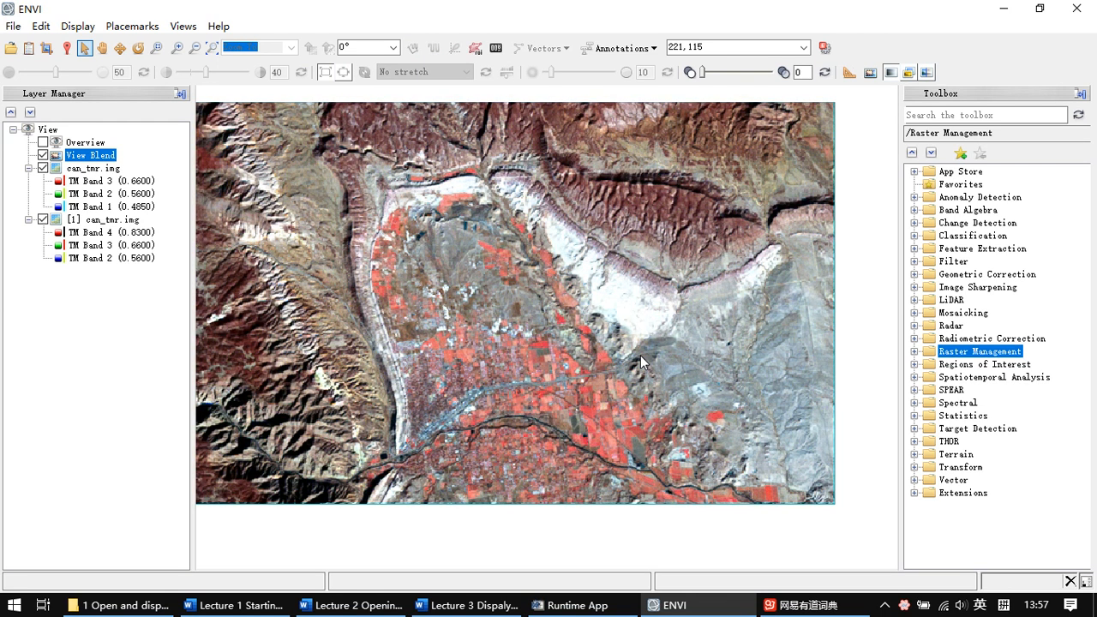
pyautogui.moveTo(247, 96)
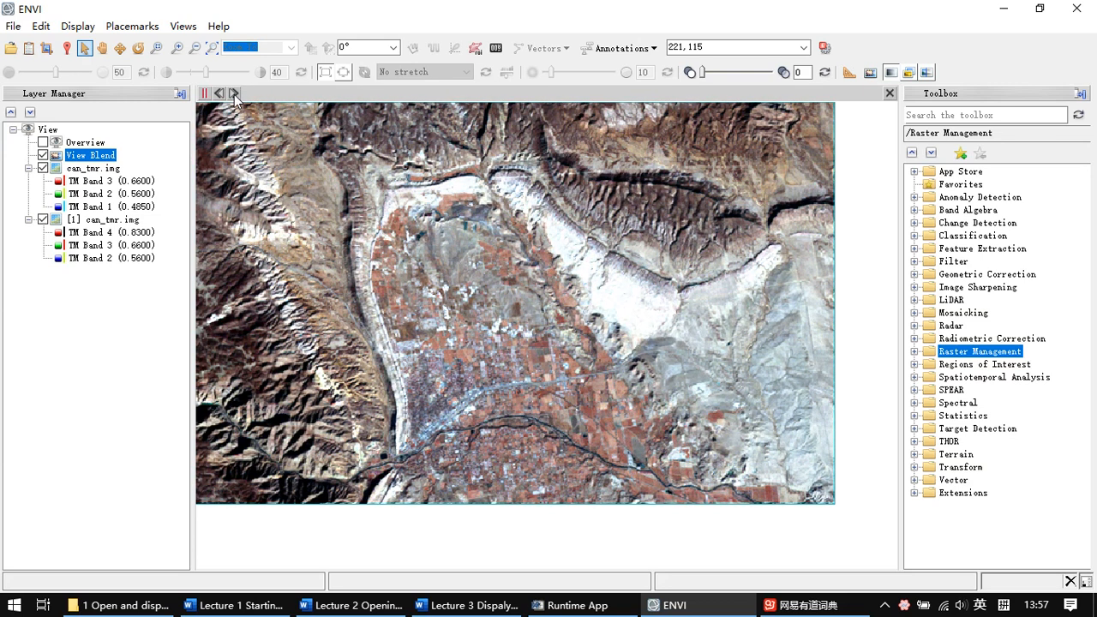
pyautogui.click(889, 96)
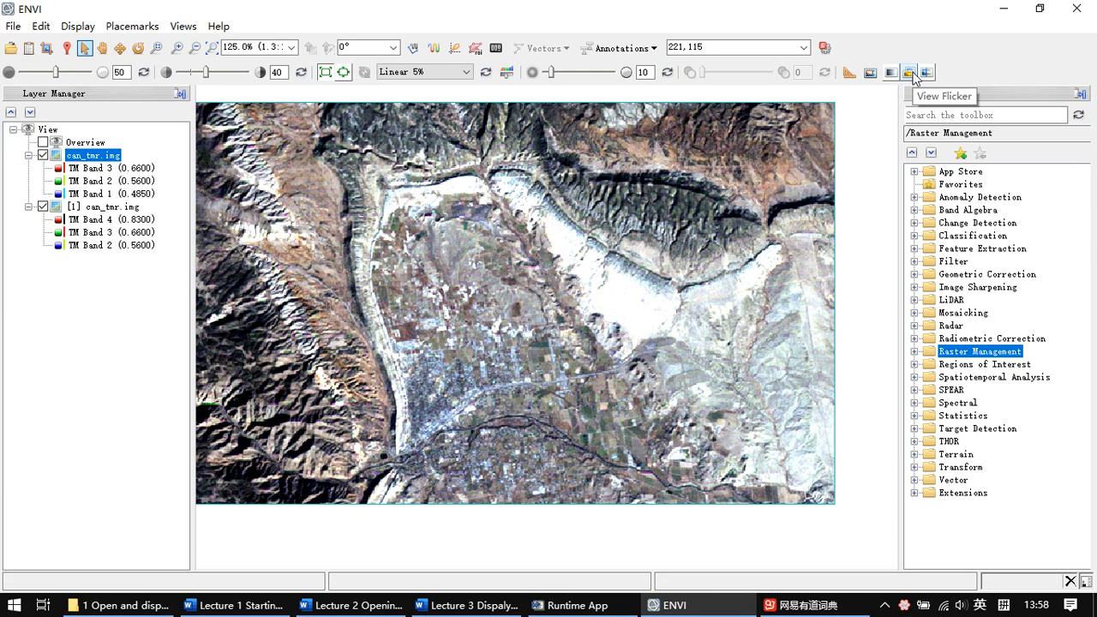
pyautogui.click(910, 73)
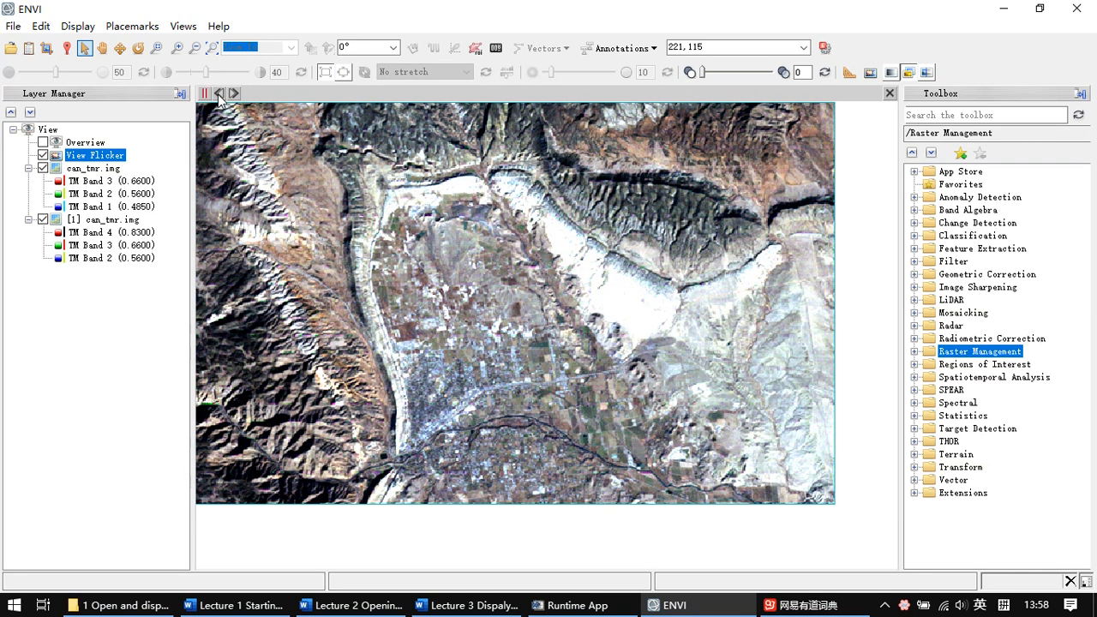
pyautogui.click(889, 96)
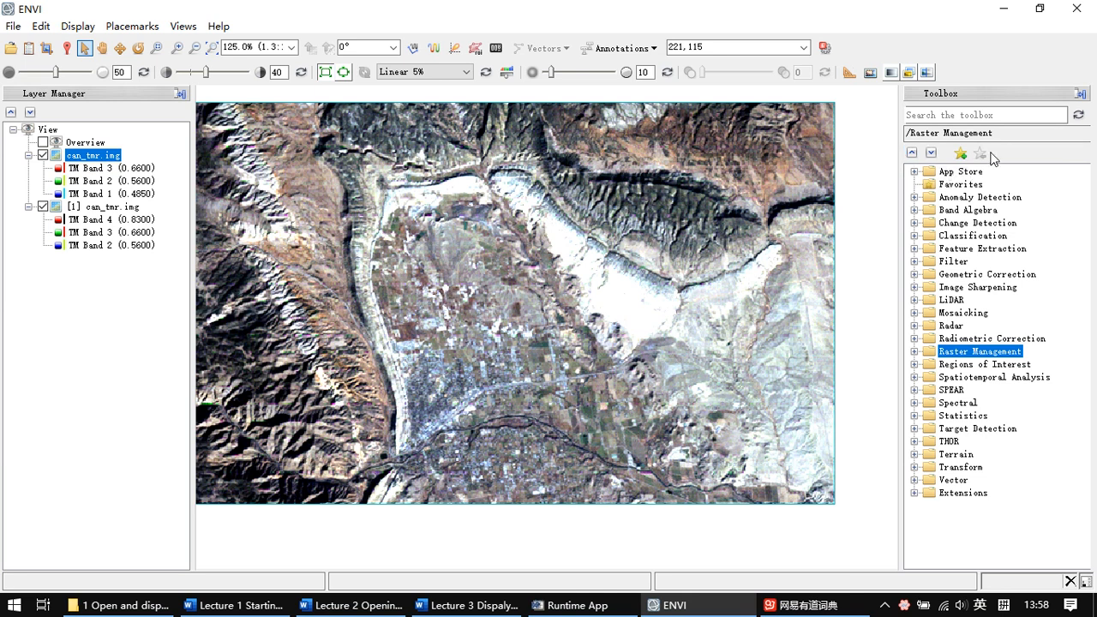
# Compare the true-colour and false-colour layers with View Swipe and close the comparison
pyautogui.click(928, 75)
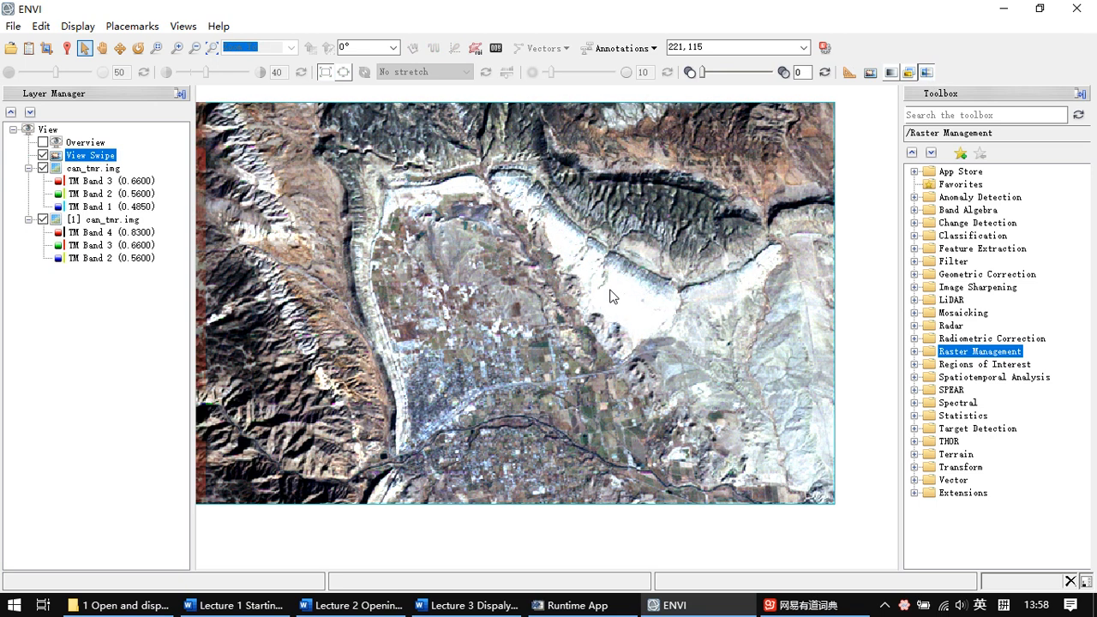
pyautogui.moveTo(452, 330); pyautogui.dragTo(555, 353)
pyautogui.moveTo(245, 94)
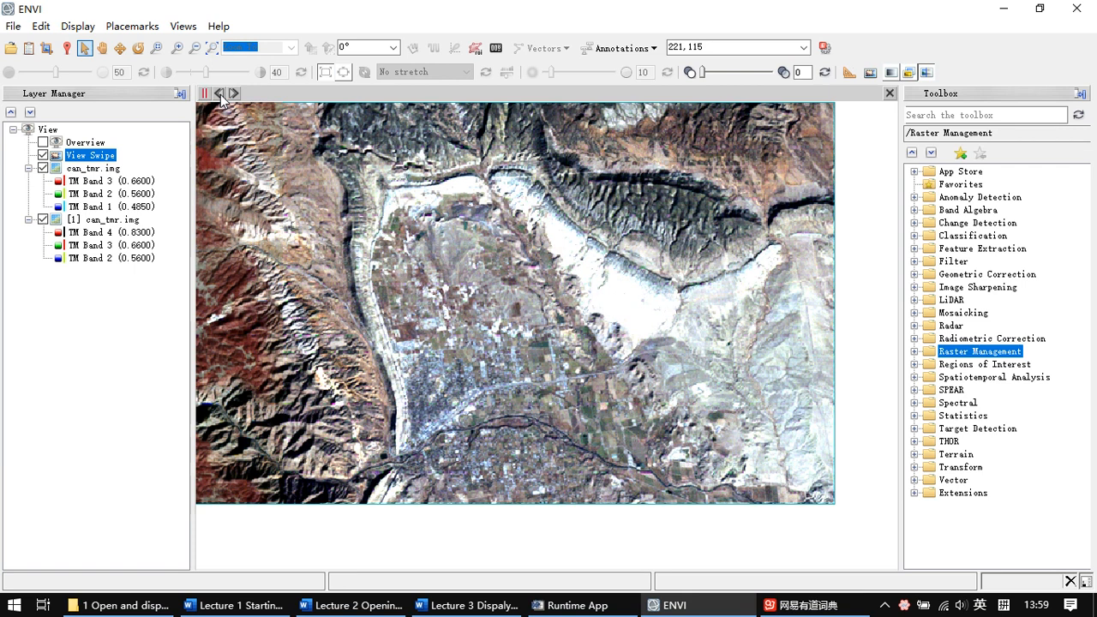
pyautogui.click(926, 75)
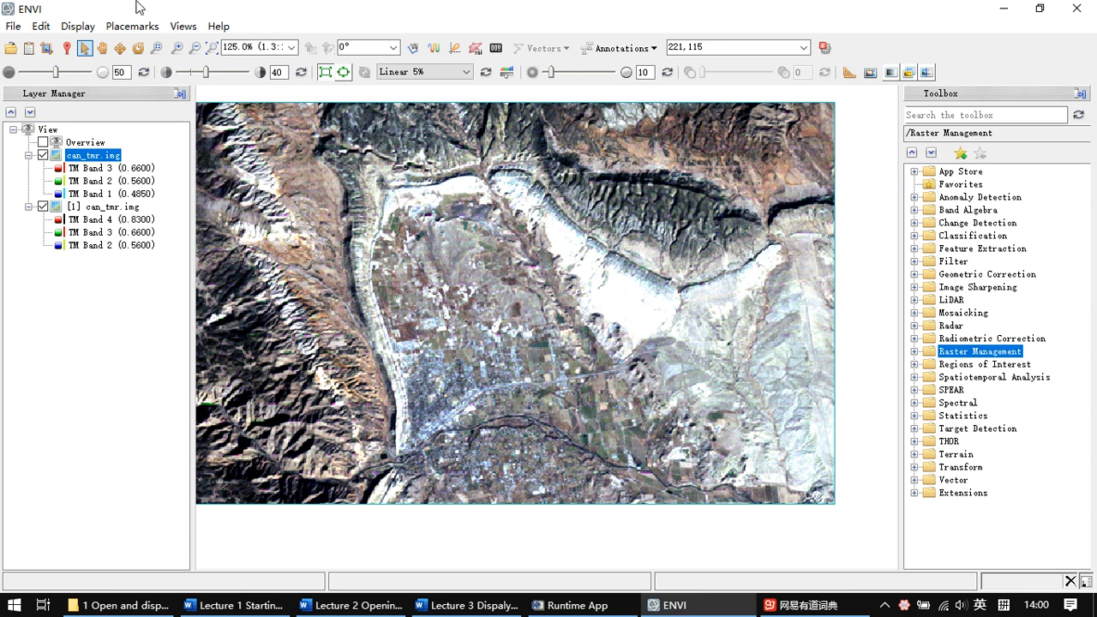
# Split the display into two vertical views and copy the false-colour [1] can_tmr.img layer into the empty view
pyautogui.click(183, 27)
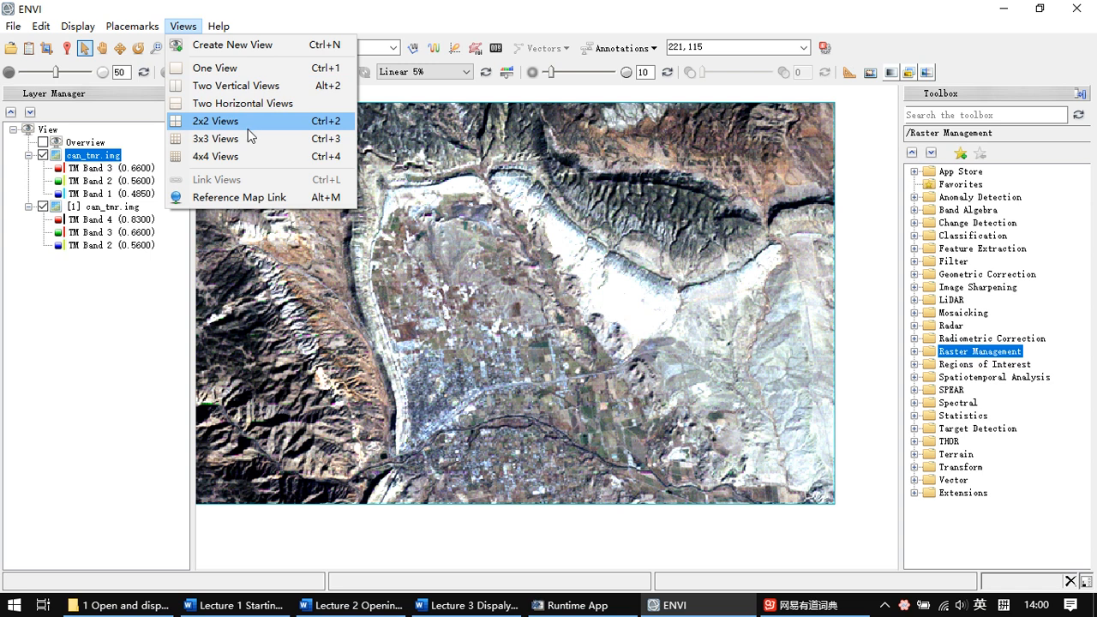
pyautogui.click(216, 86)
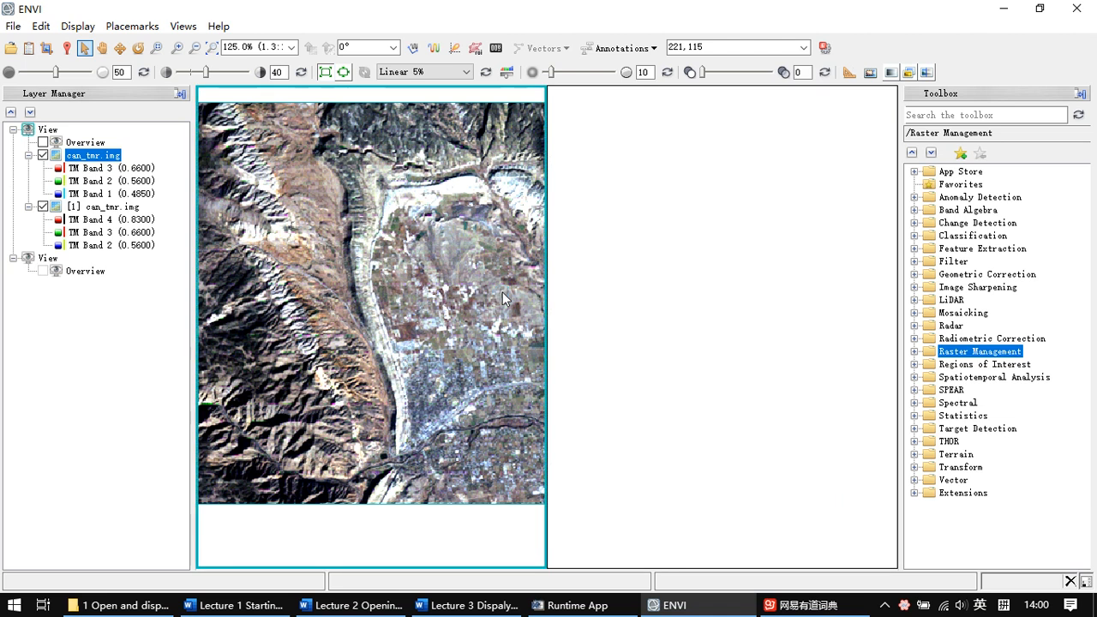
pyautogui.click(114, 212)
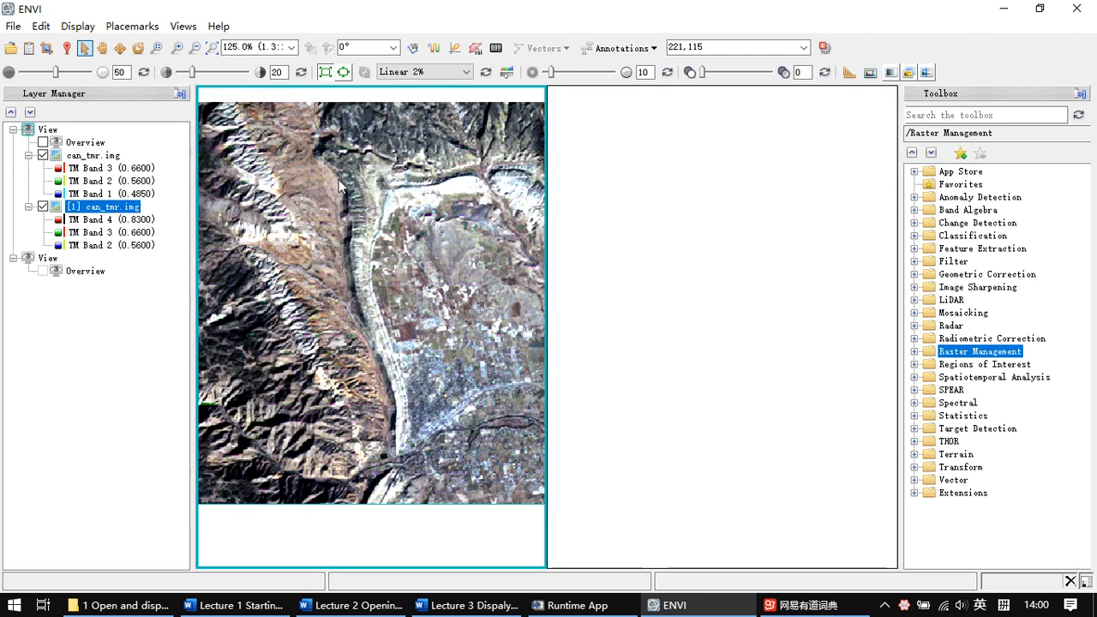
pyautogui.click(365, 202)
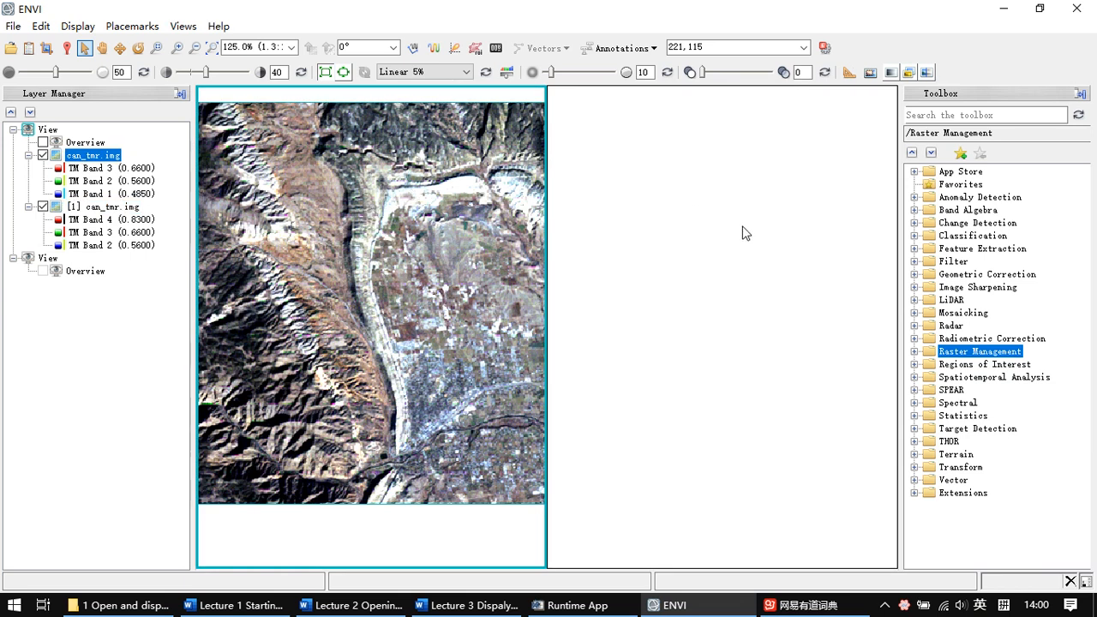
pyautogui.click(725, 203)
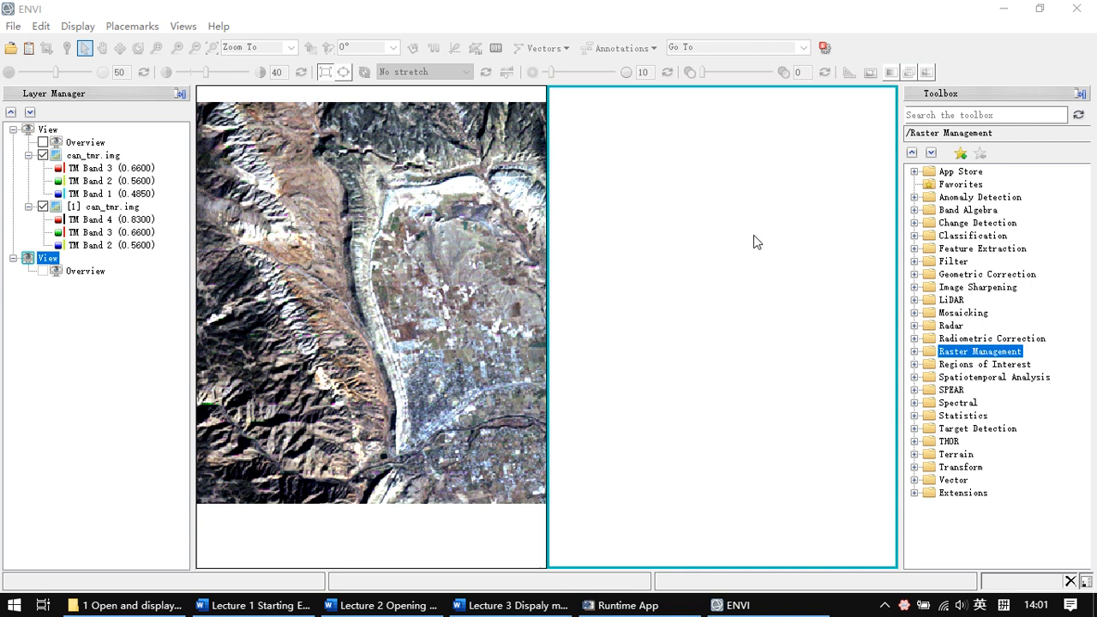
pyautogui.click(101, 209)
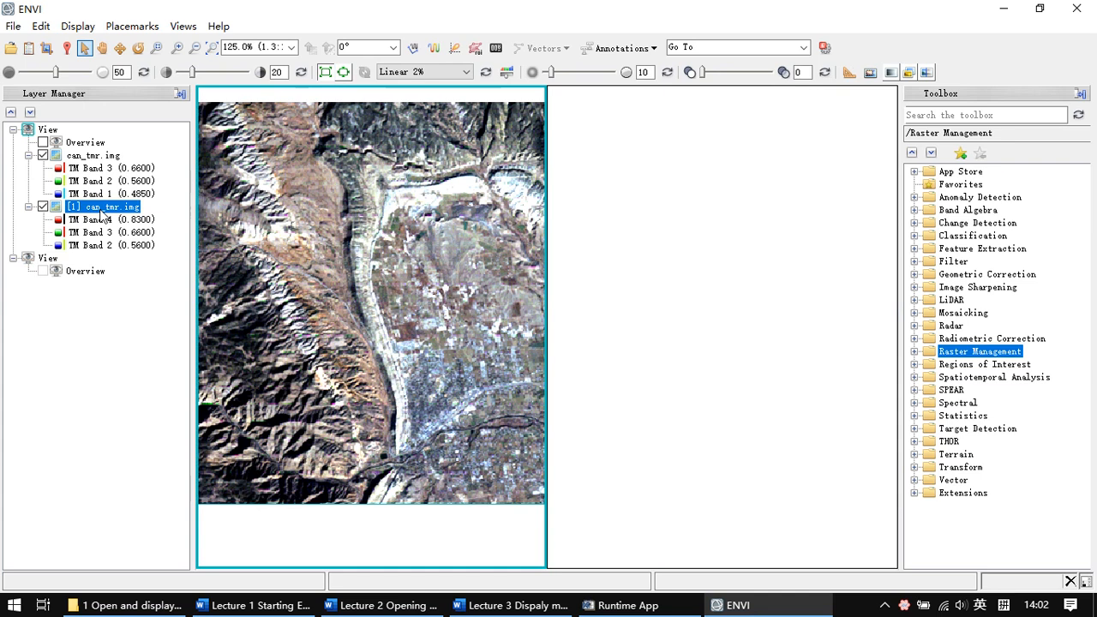
pyautogui.moveTo(101, 213); pyautogui.dragTo(662, 287)
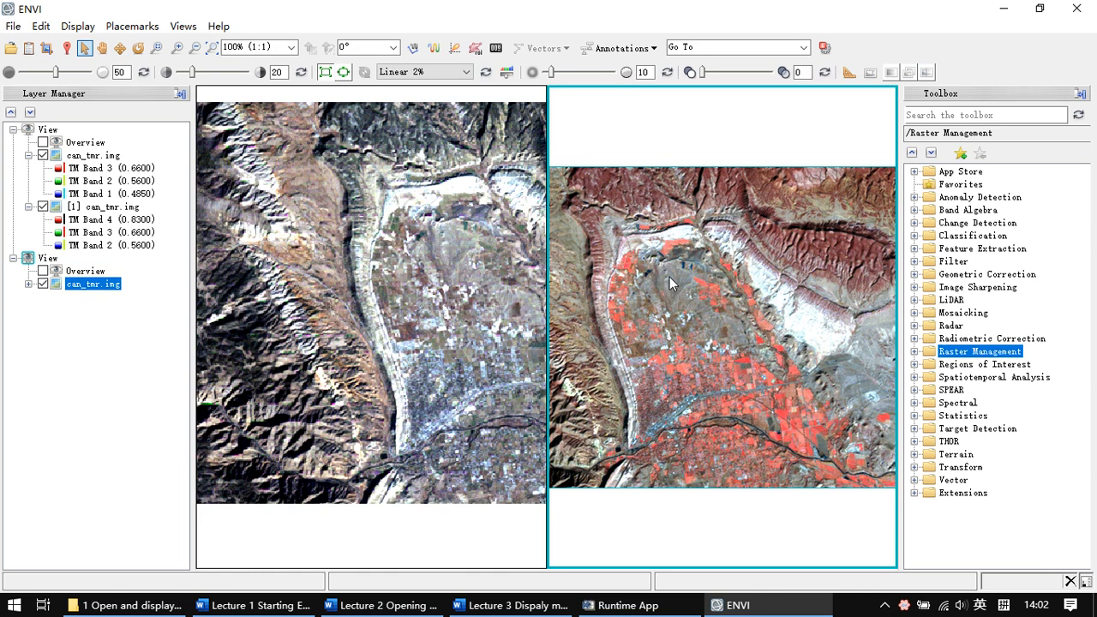
# Zoom the true-colour view in and out independently of the false-colour view, leaving it at 195.3%
pyautogui.click(417, 330)
pyautogui.scroll(3, 432, 339)
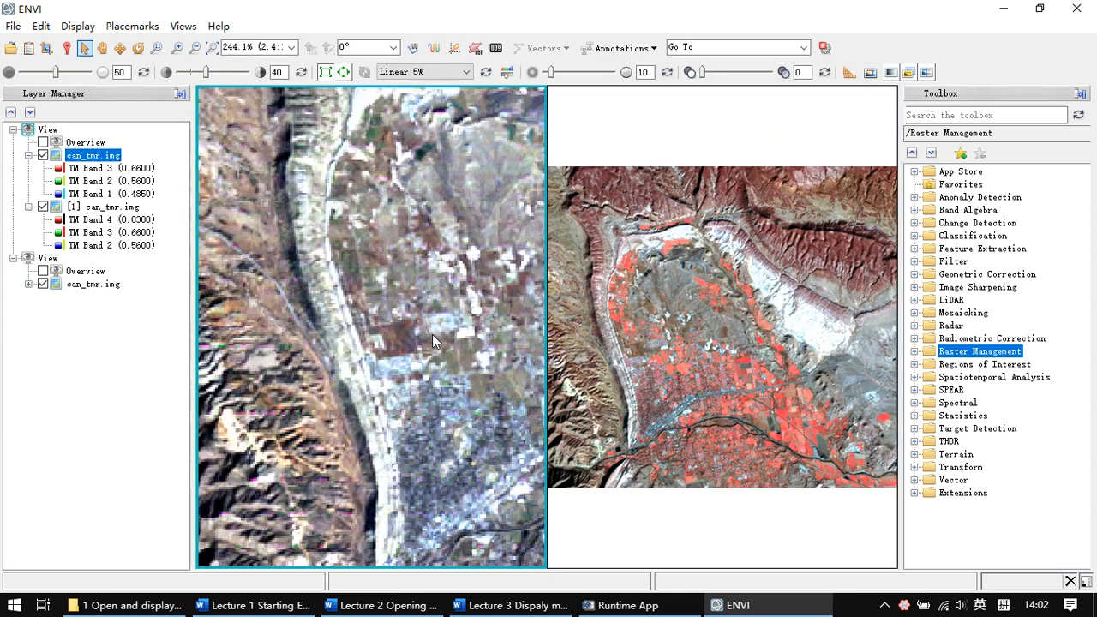
pyautogui.scroll(-3, 432, 340)
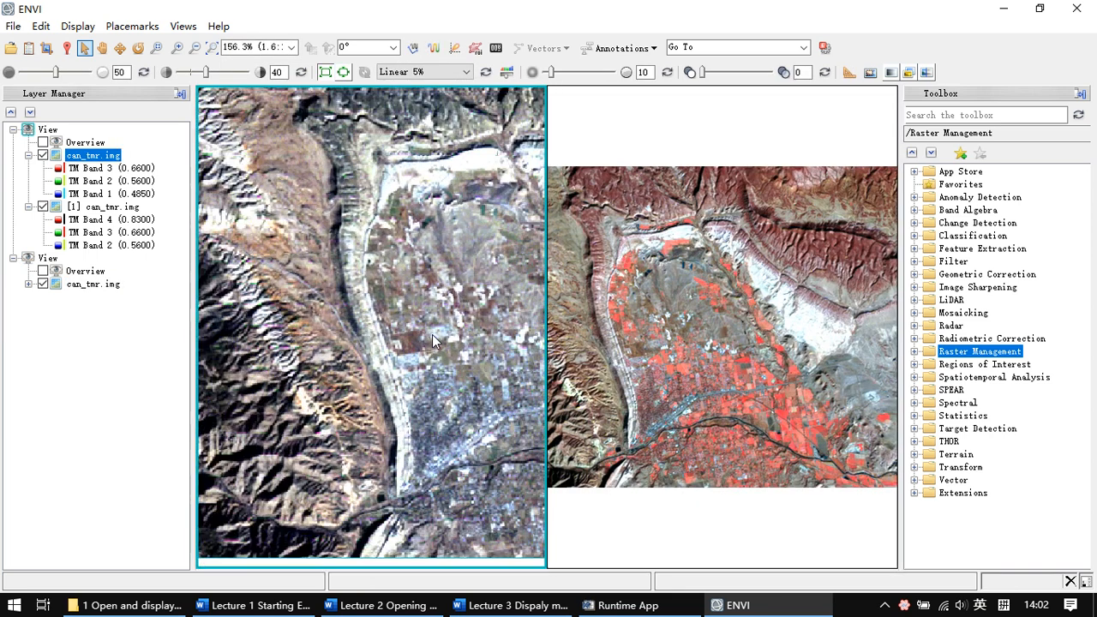
pyautogui.scroll(2, 432, 340)
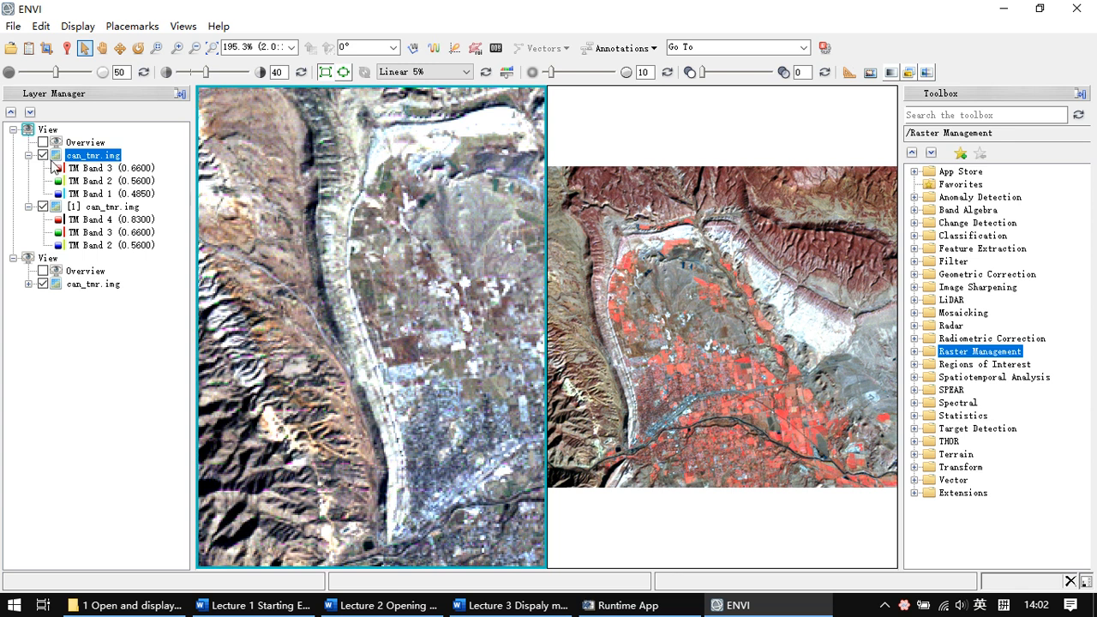
# Create a new Pixel Link joining View 1 (true colour) and View 2 (false colour), and apply it
pyautogui.click(49, 130)
pyautogui.rightClick(52, 133)
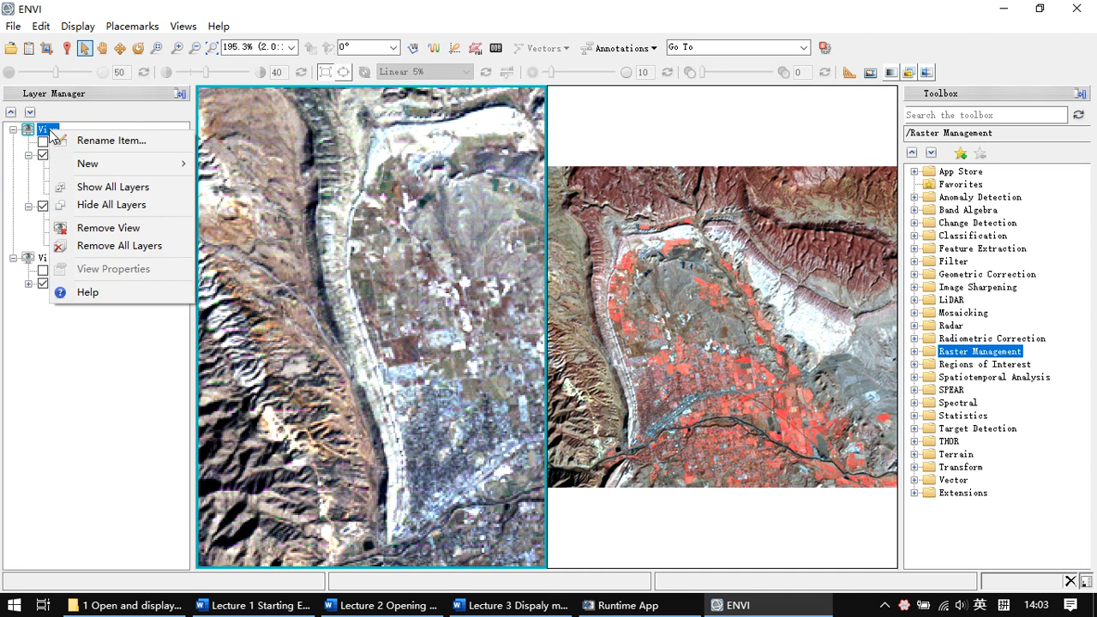
pyautogui.click(182, 27)
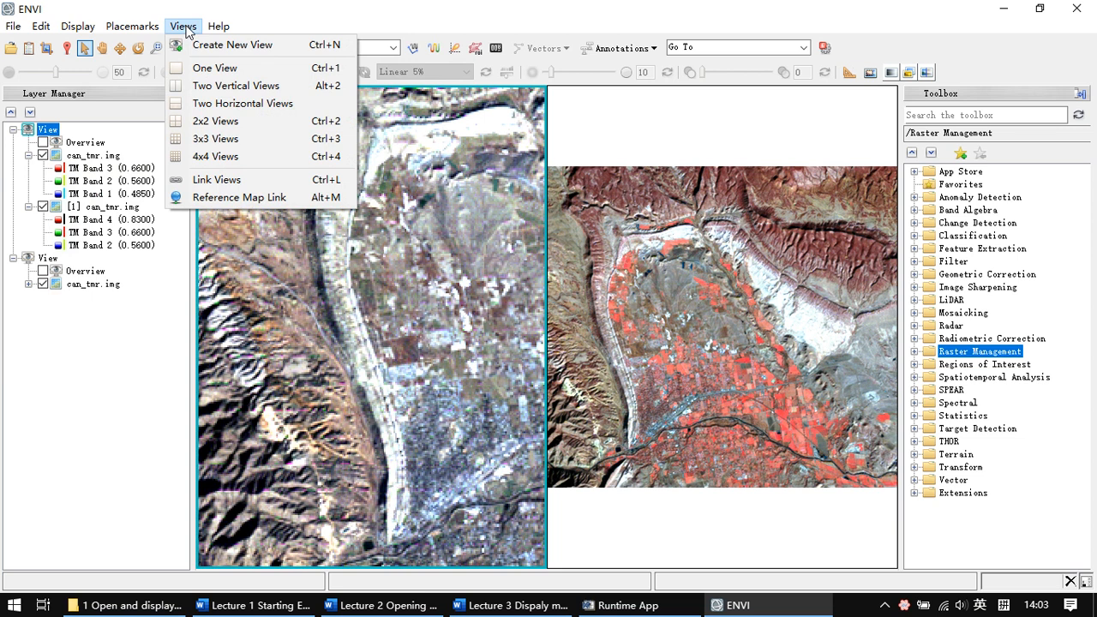
pyautogui.click(222, 182)
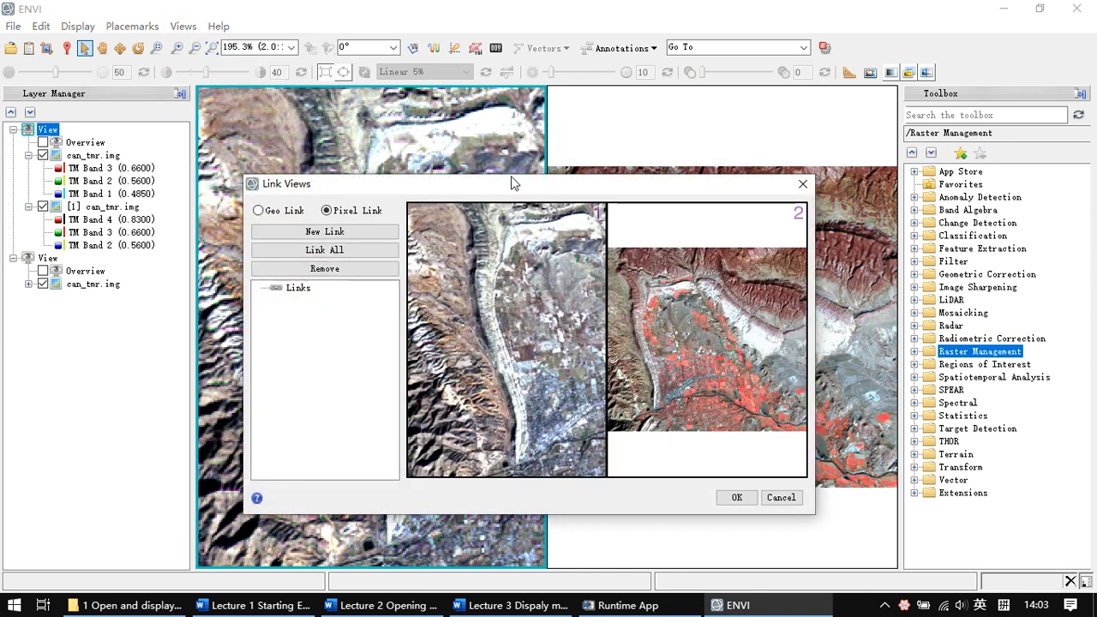
pyautogui.moveTo(505, 189); pyautogui.dragTo(472, 183)
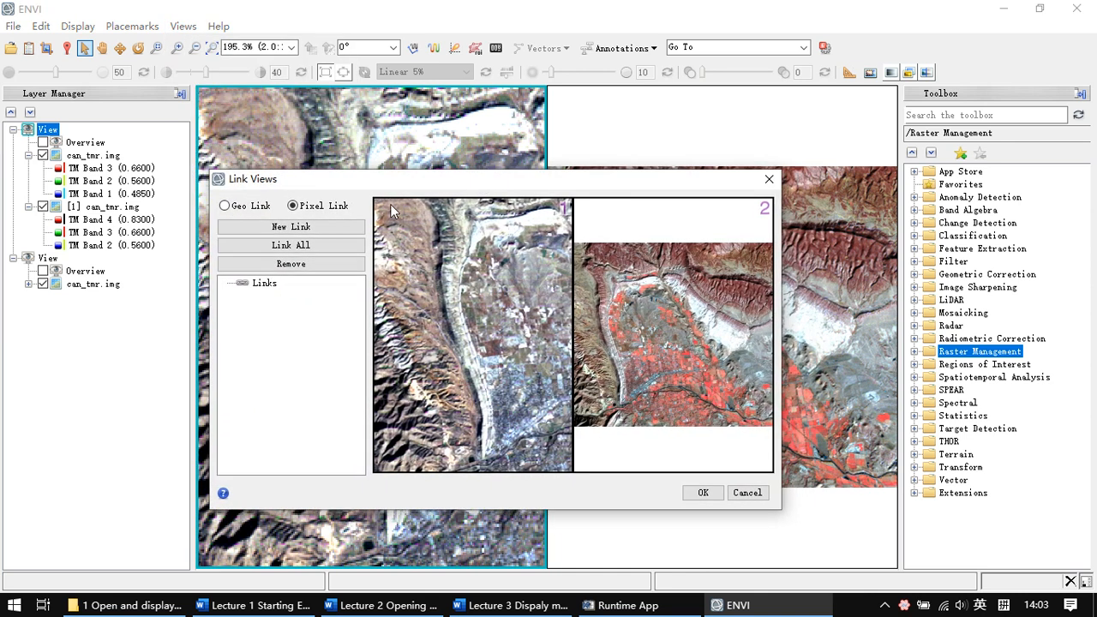
pyautogui.click(293, 230)
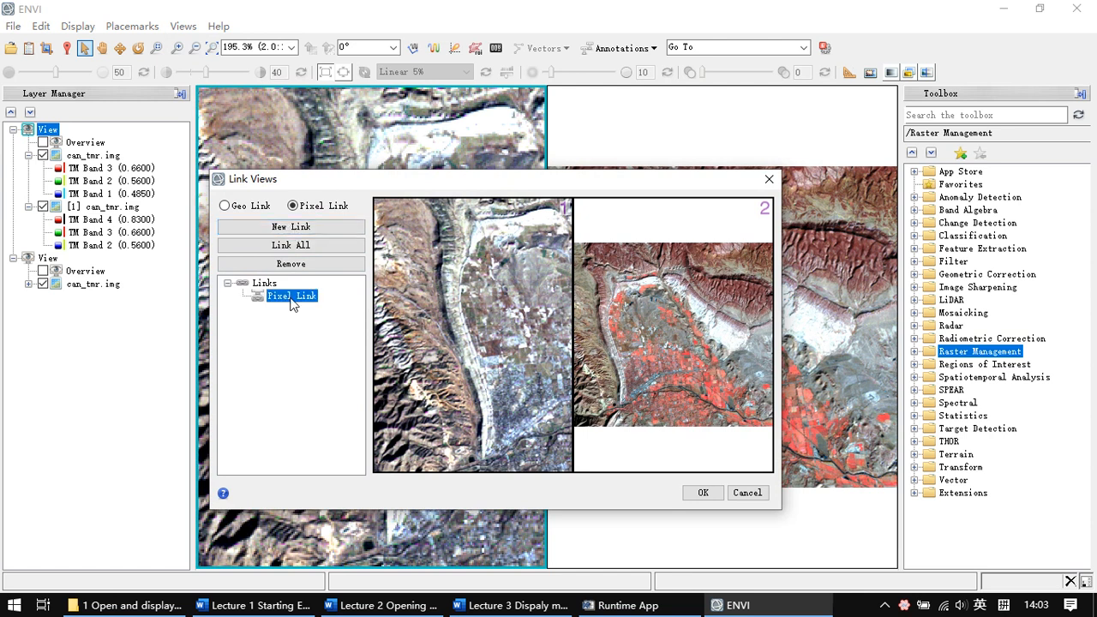
pyautogui.click(507, 317)
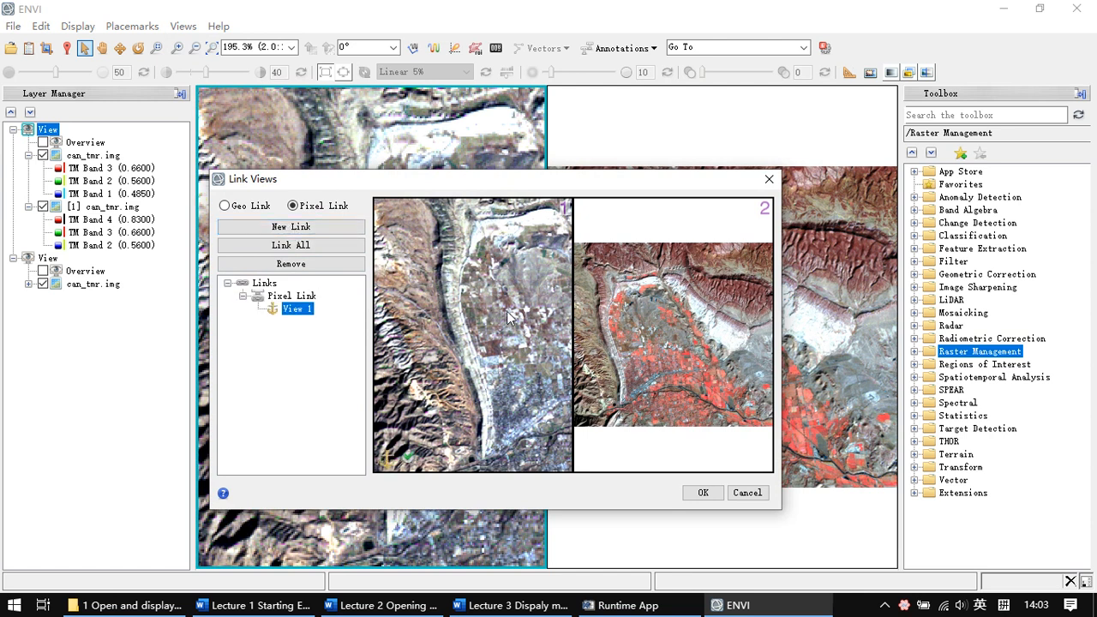
pyautogui.click(711, 334)
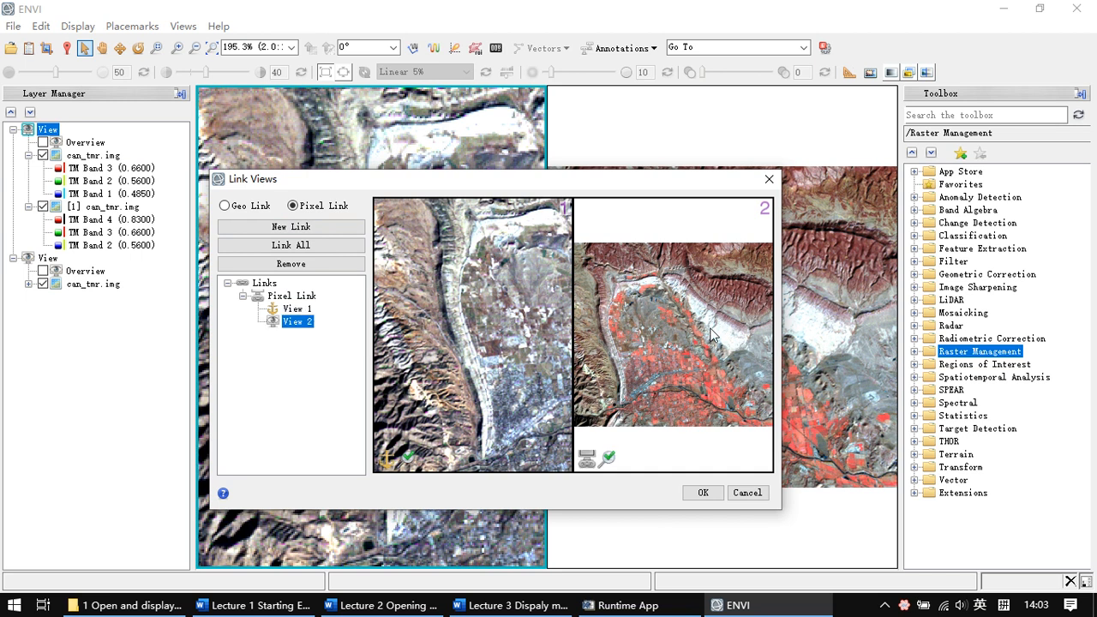
pyautogui.click(702, 493)
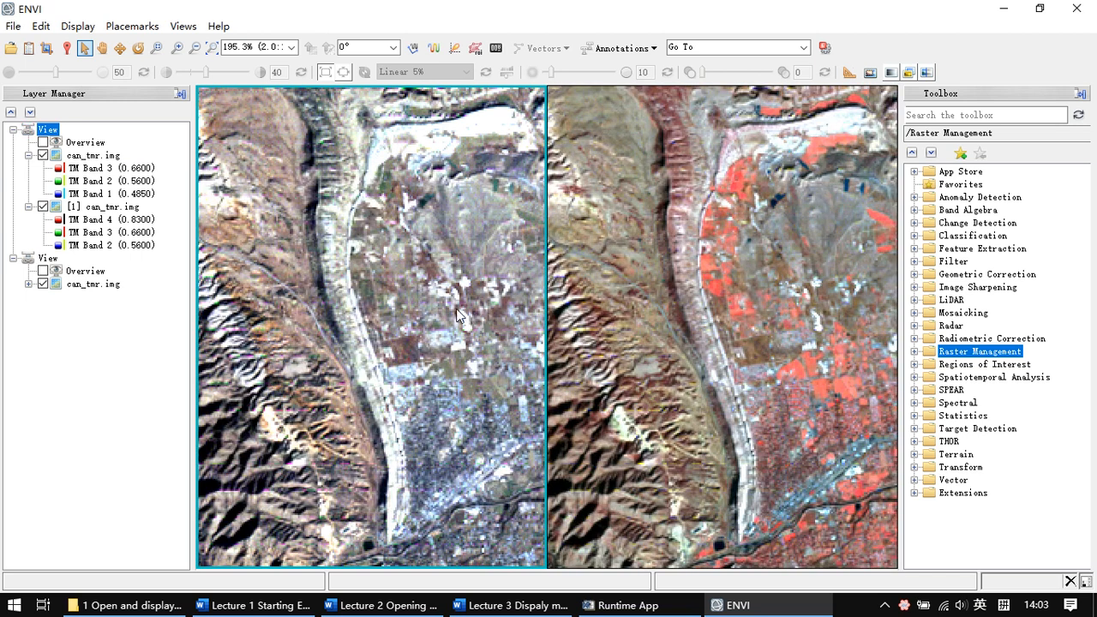
# Pan around the true-colour view to check that the linked false-colour view follows the same area
pyautogui.moveTo(467, 278); pyautogui.dragTo(384, 296)
pyautogui.moveTo(292, 327); pyautogui.dragTo(442, 309)
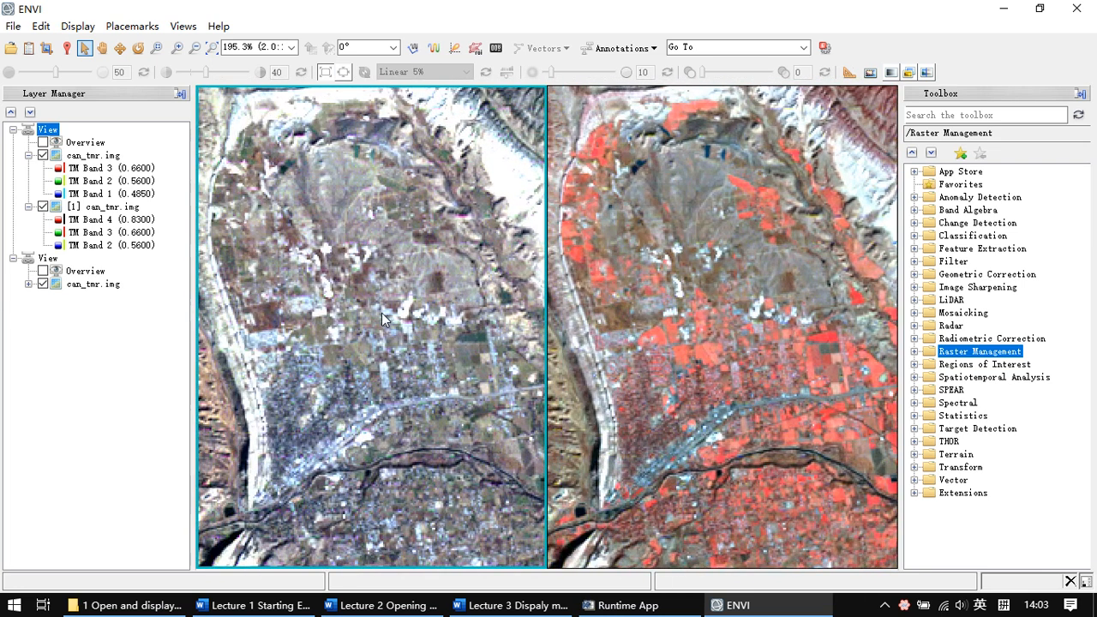
pyautogui.moveTo(284, 310); pyautogui.dragTo(325, 331)
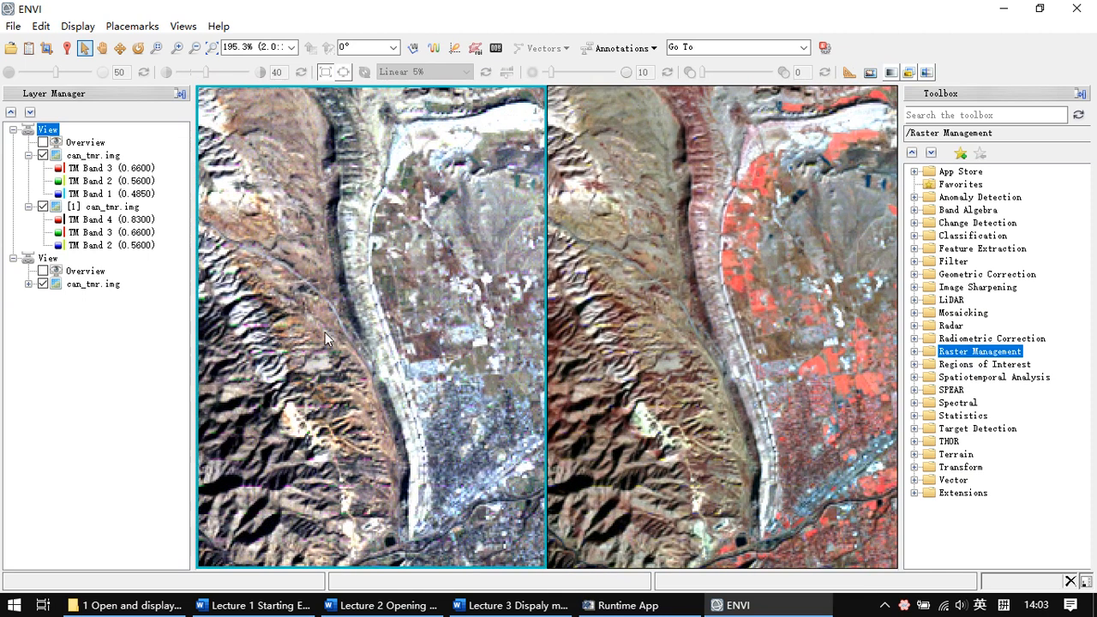
pyautogui.moveTo(403, 322); pyautogui.dragTo(319, 345)
pyautogui.moveTo(425, 309); pyautogui.dragTo(374, 311)
pyautogui.moveTo(441, 368); pyautogui.dragTo(392, 315)
pyautogui.click(102, 47)
pyautogui.moveTo(527, 428); pyautogui.dragTo(390, 313)
pyautogui.moveTo(328, 182); pyautogui.dragTo(396, 303)
pyautogui.moveTo(268, 158); pyautogui.dragTo(395, 243)
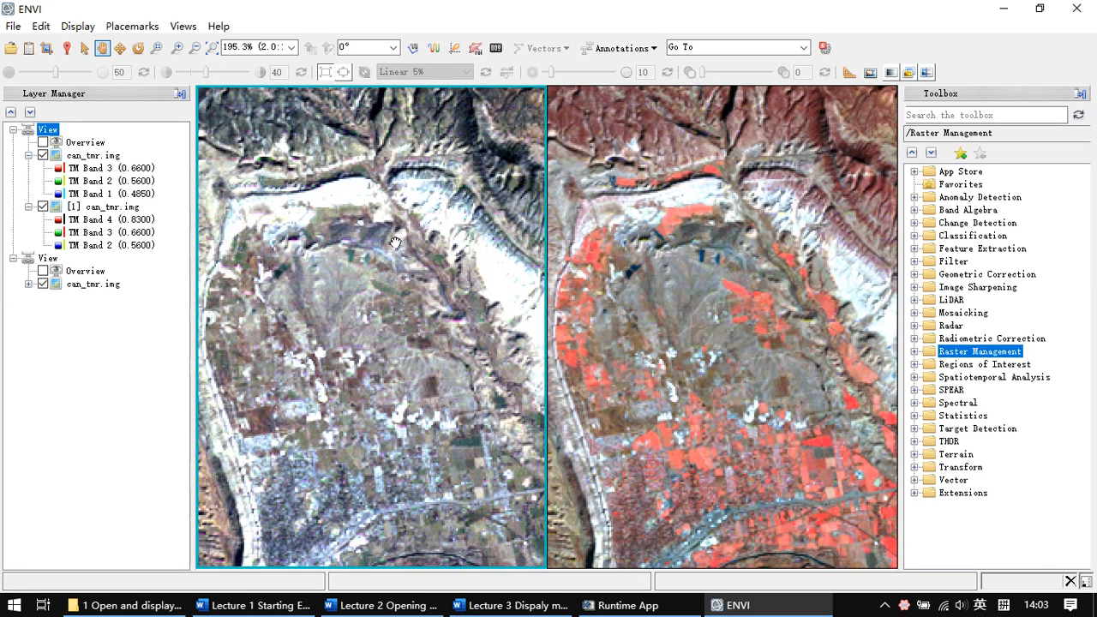
# Zoom the linked views in and back out to 244.1% to compare the same area in both band combinations
pyautogui.click(180, 48)
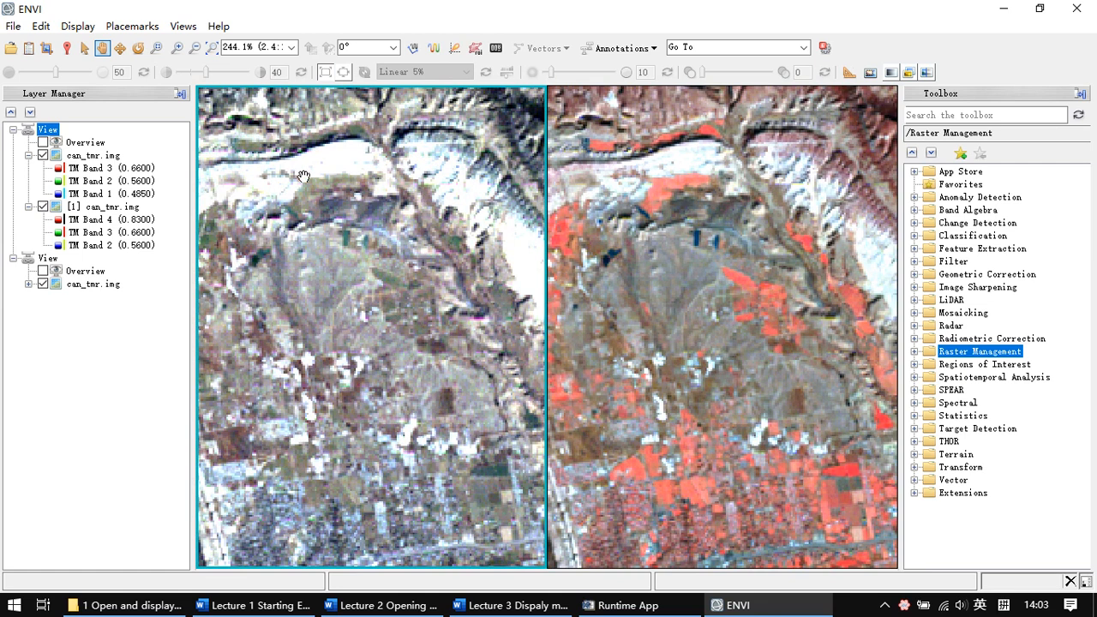
pyautogui.click(176, 47)
pyautogui.moveTo(447, 387); pyautogui.dragTo(294, 166)
pyautogui.click(177, 47)
pyautogui.click(84, 47)
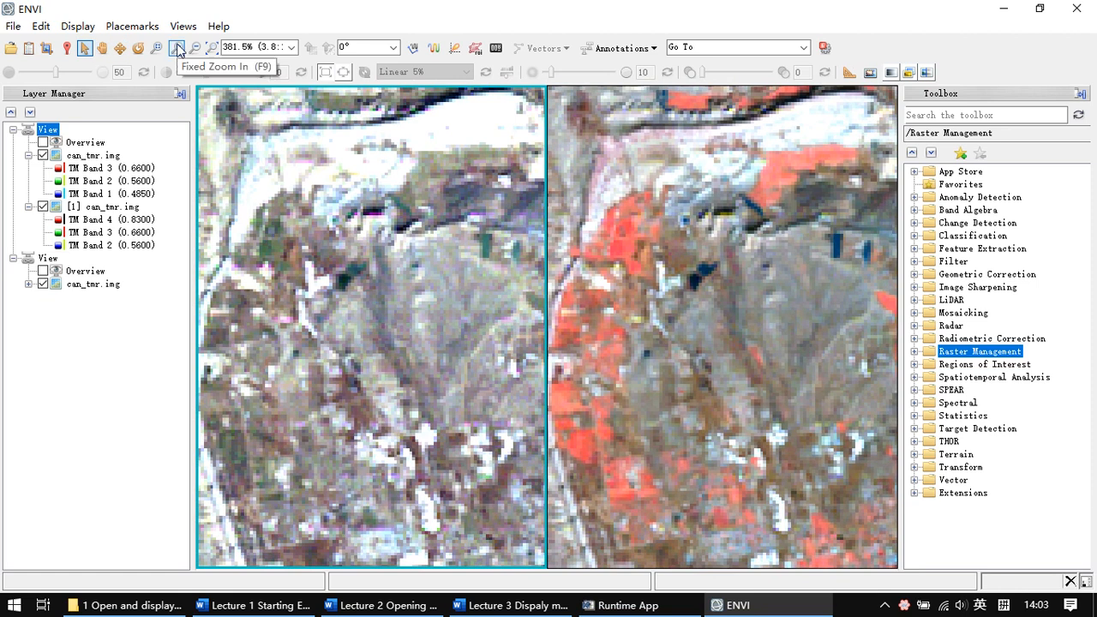
pyautogui.click(176, 47)
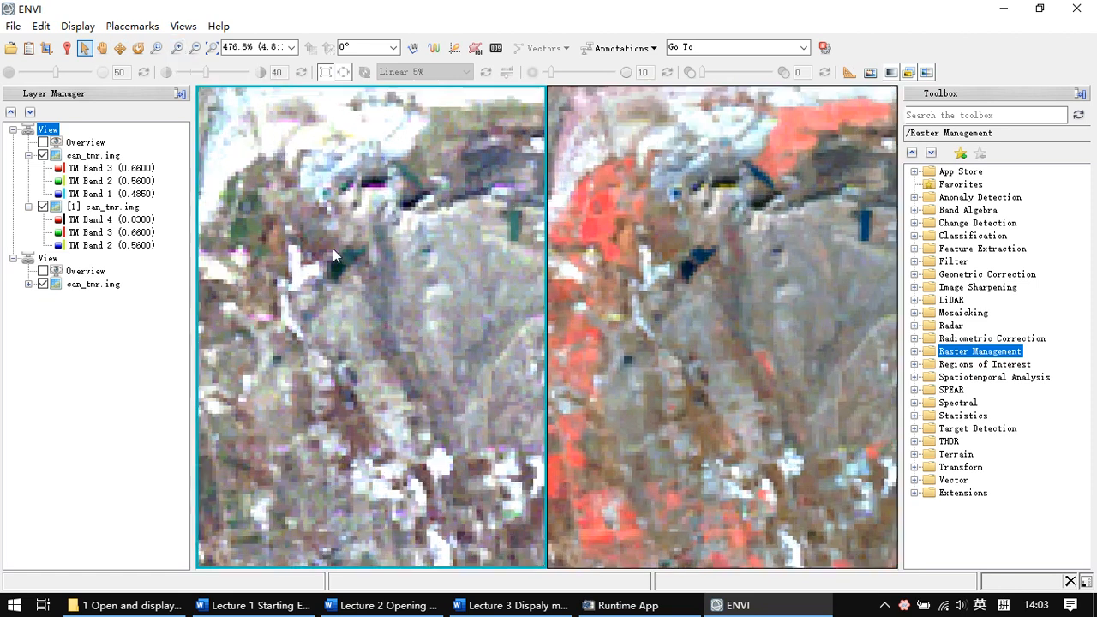
pyautogui.click(102, 47)
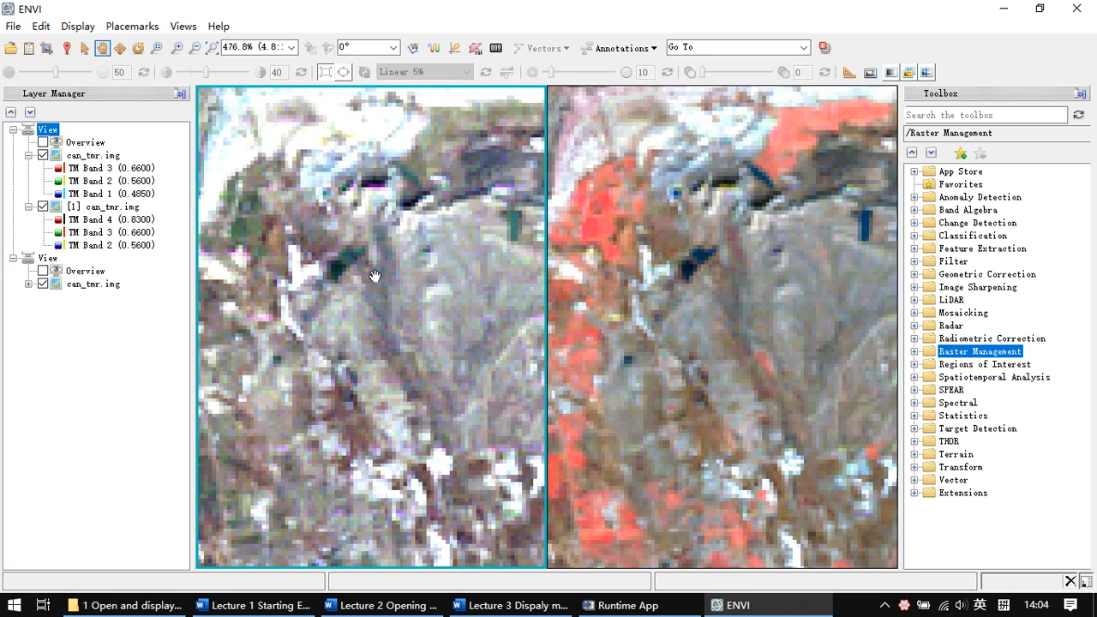
pyautogui.scroll(1, 401, 296)
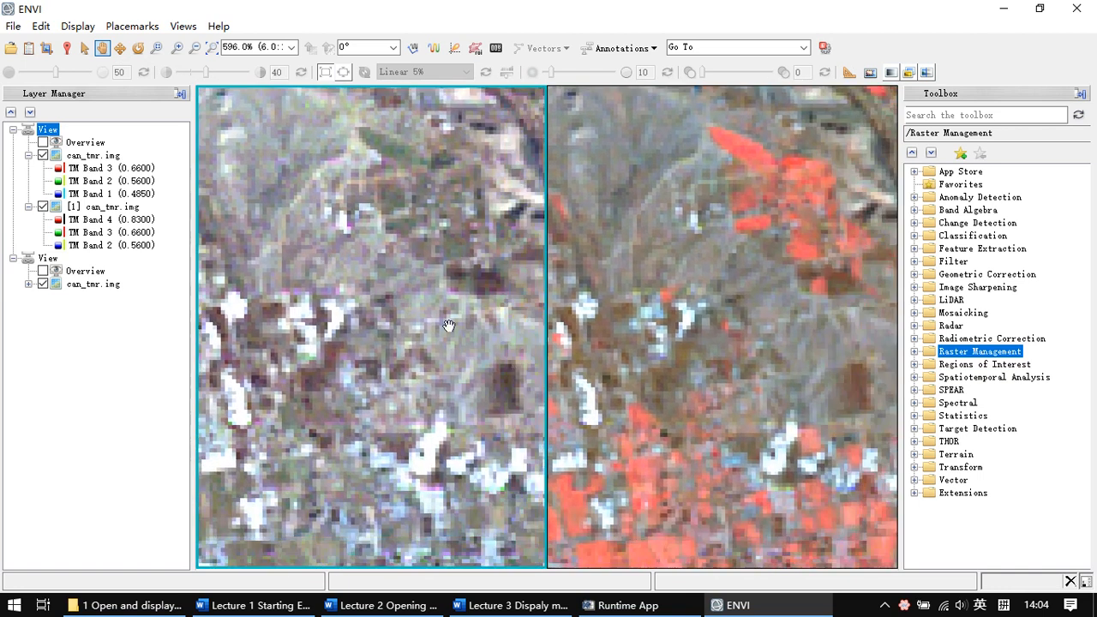
pyautogui.scroll(3, 448, 326)
pyautogui.scroll(-3, 448, 325)
pyautogui.scroll(-4, 448, 326)
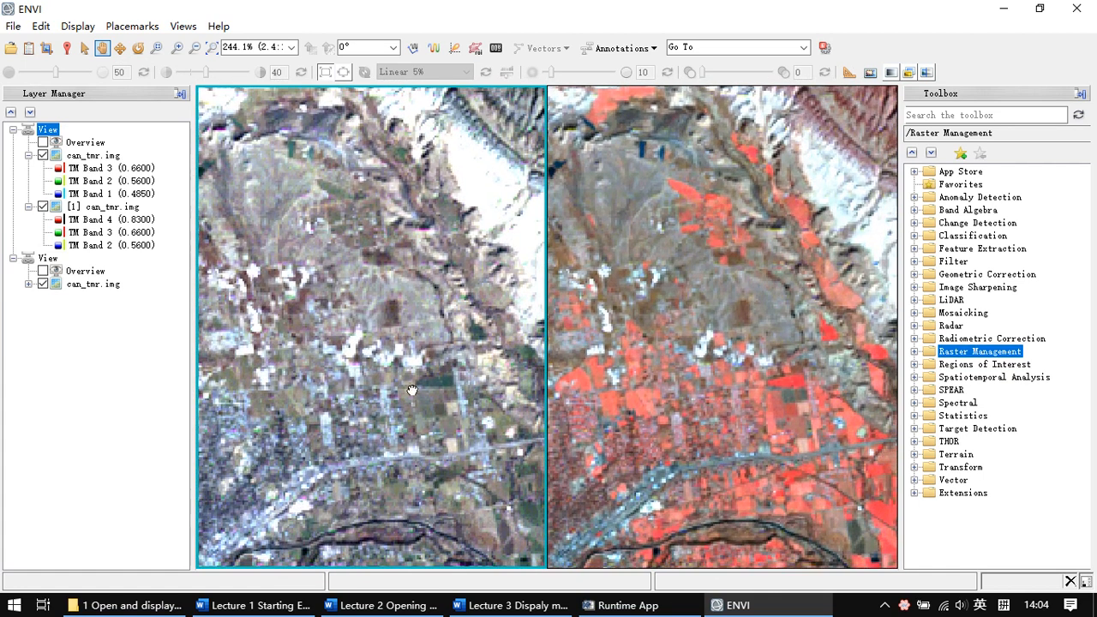
# Pan east across the linked image from the true-colour view, then back to the farmland from the false-colour view
pyautogui.moveTo(435, 418); pyautogui.dragTo(398, 370)
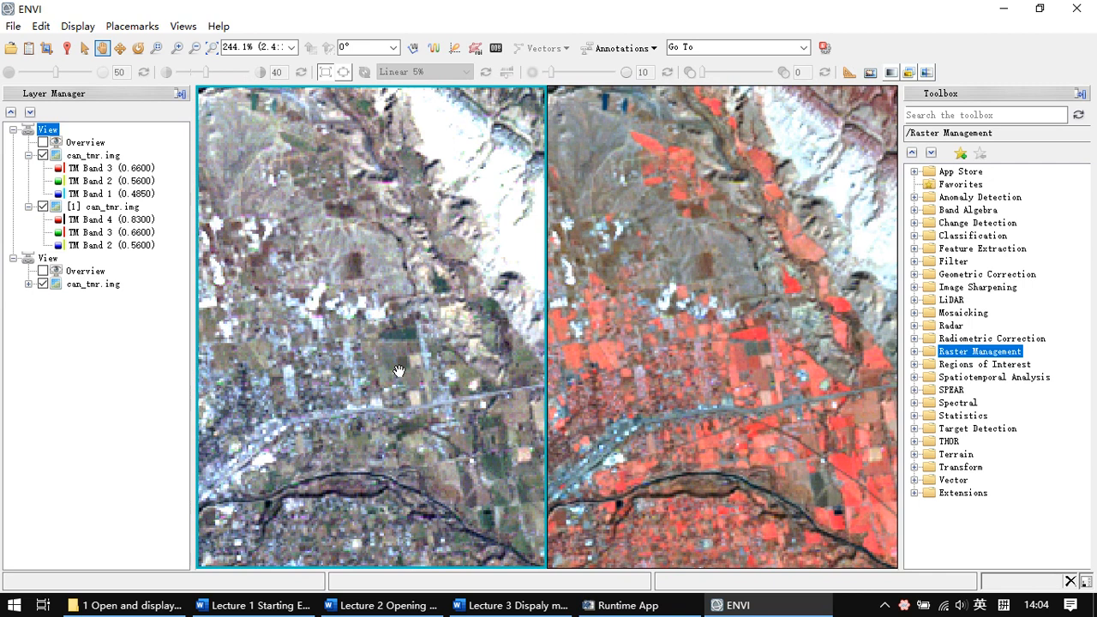
pyautogui.moveTo(398, 370); pyautogui.dragTo(323, 378)
pyautogui.moveTo(322, 323); pyautogui.dragTo(266, 340)
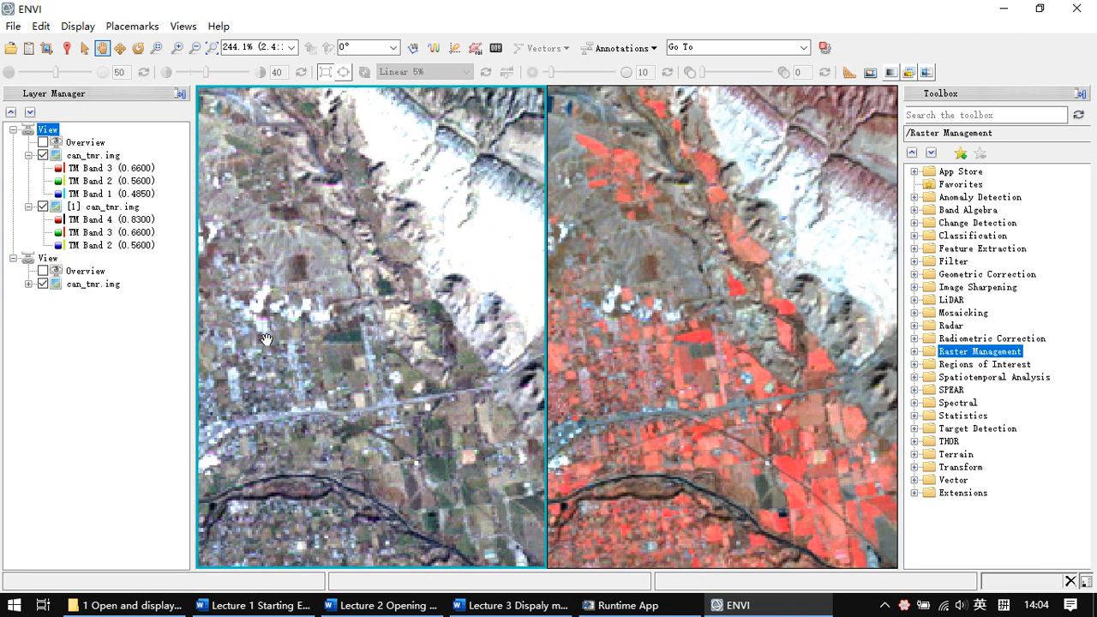
pyautogui.moveTo(418, 337); pyautogui.dragTo(365, 339)
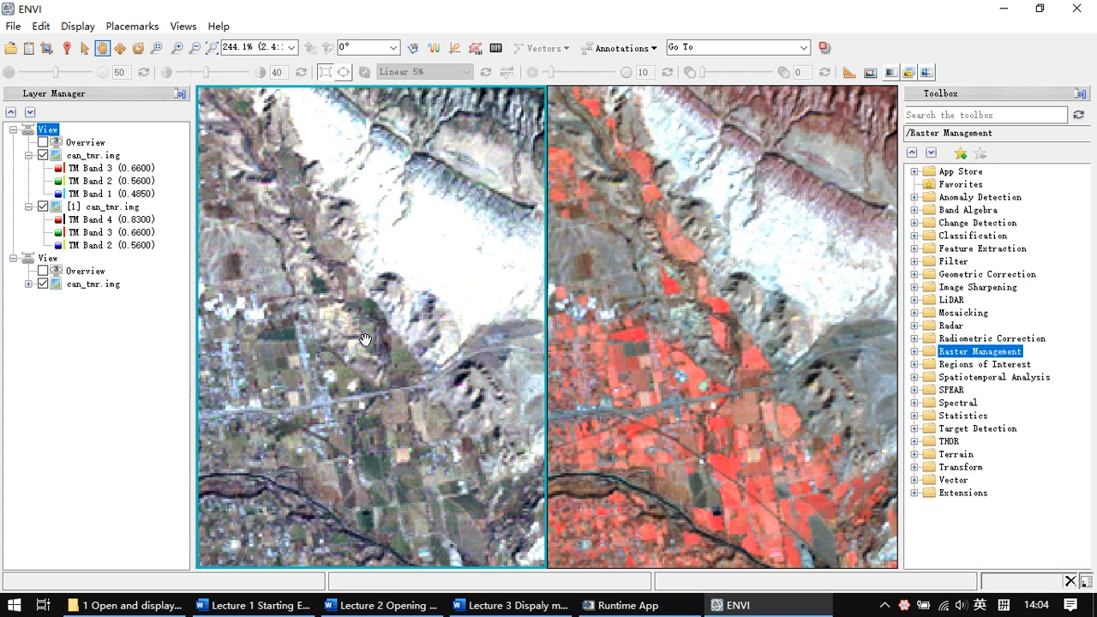
pyautogui.moveTo(651, 353); pyautogui.dragTo(557, 360)
pyautogui.click(724, 350)
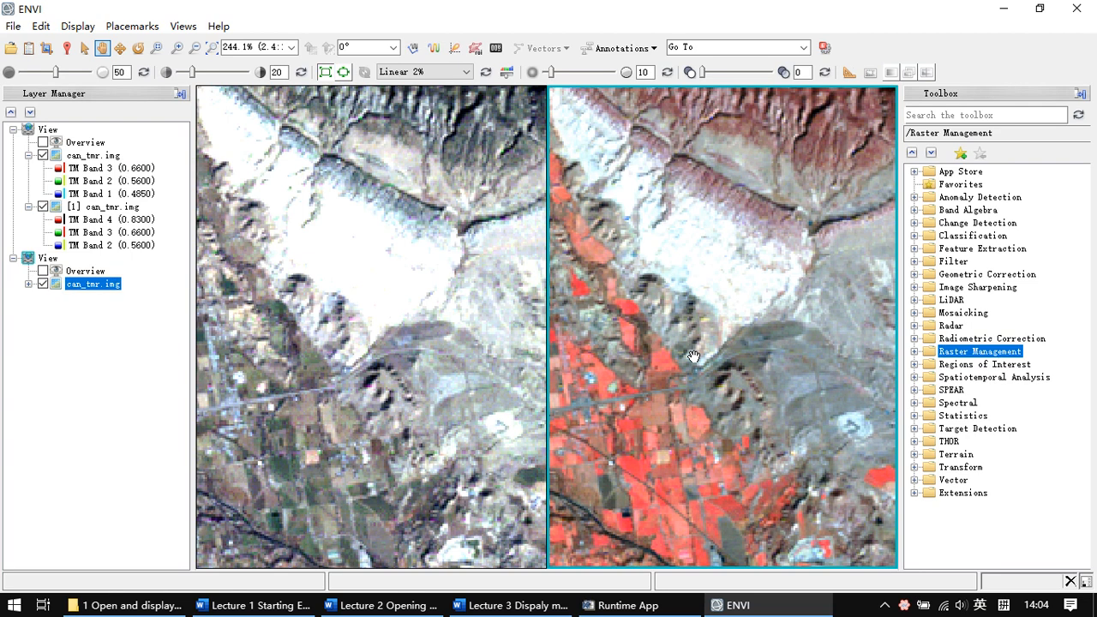
pyautogui.moveTo(680, 363); pyautogui.dragTo(759, 362)
pyautogui.moveTo(673, 392)
pyautogui.mouseDown()
pyautogui.moveTo(732, 391)
pyautogui.moveTo(727, 346)
pyautogui.mouseUp()
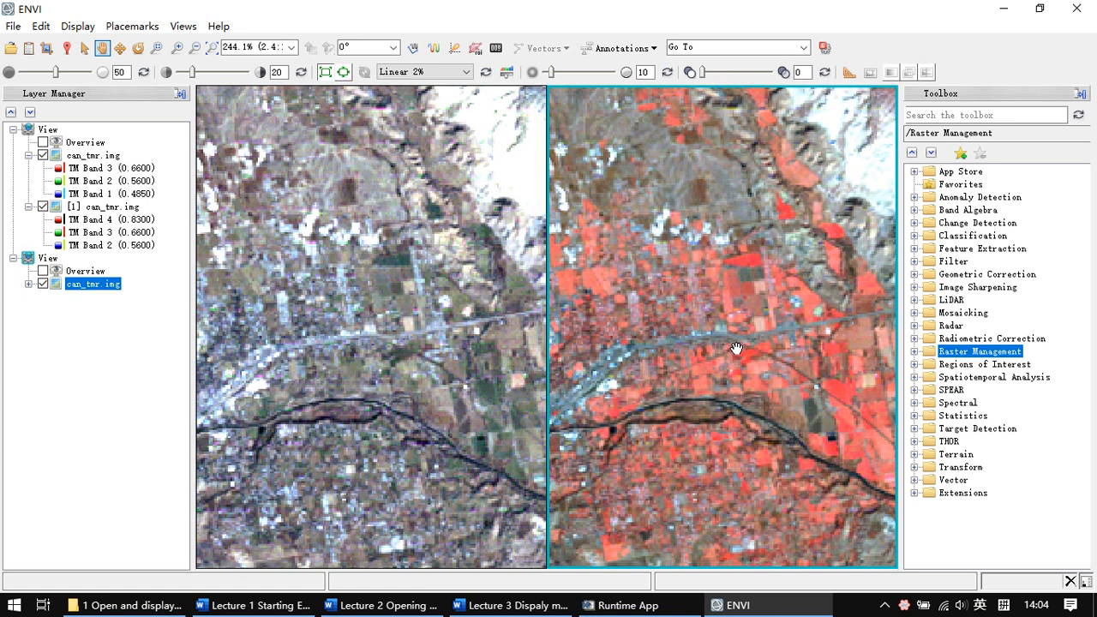
# Return the display to one view showing the false-colour can_tmr.img and move towards the image's northern mountains
pyautogui.click(192, 30)
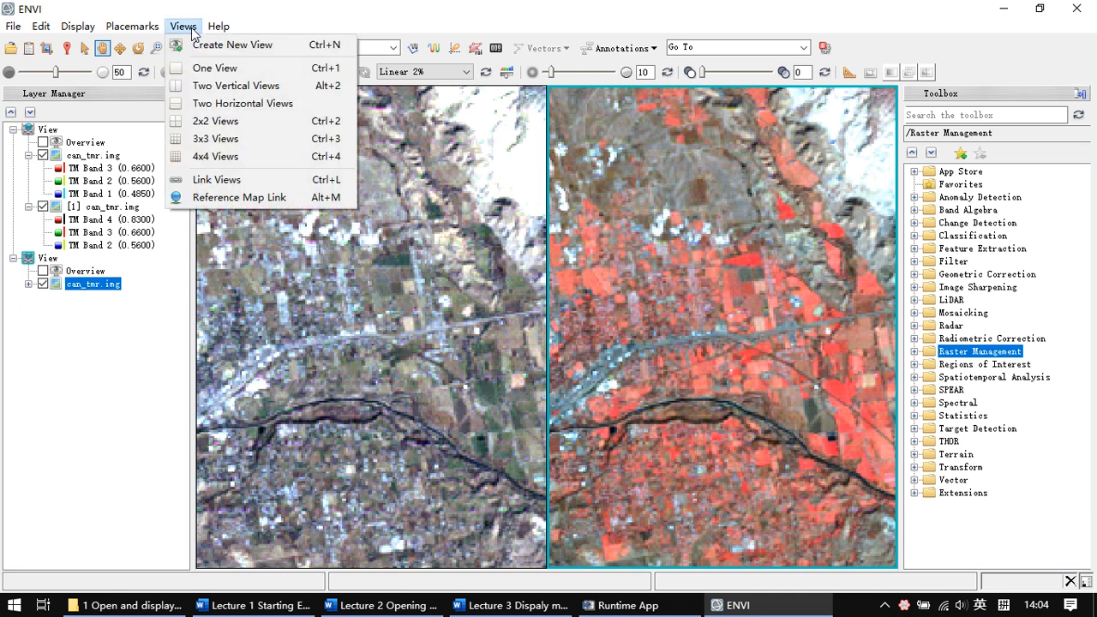
pyautogui.click(227, 76)
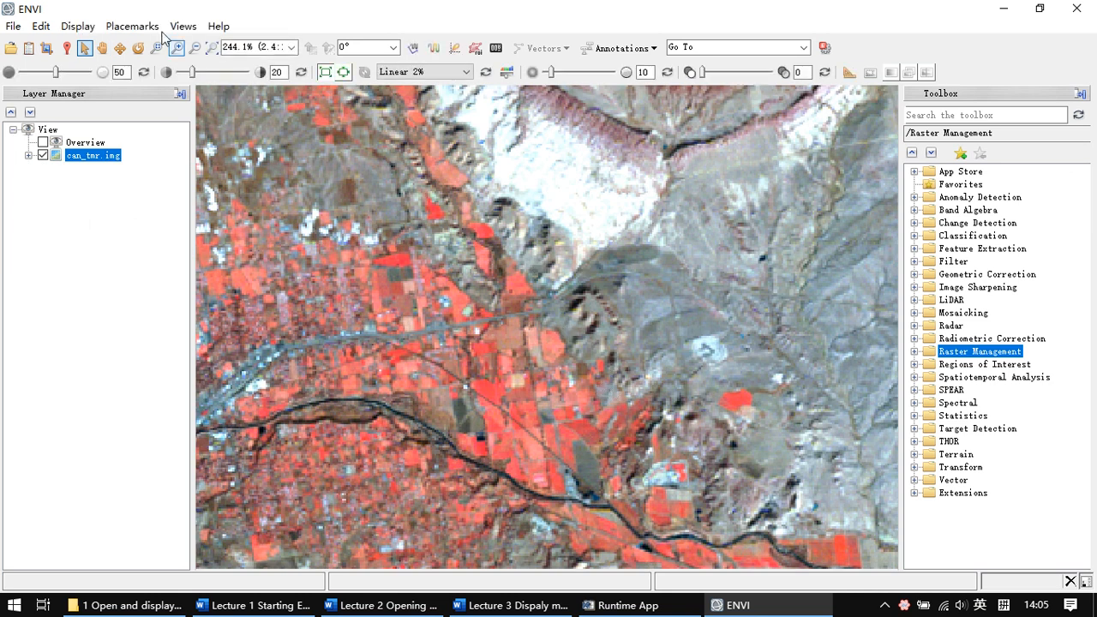
pyautogui.moveTo(398, 154); pyautogui.dragTo(443, 213)
pyautogui.press('Up')
pyautogui.press('Up')
pyautogui.press('Up')
pyautogui.press('Up')
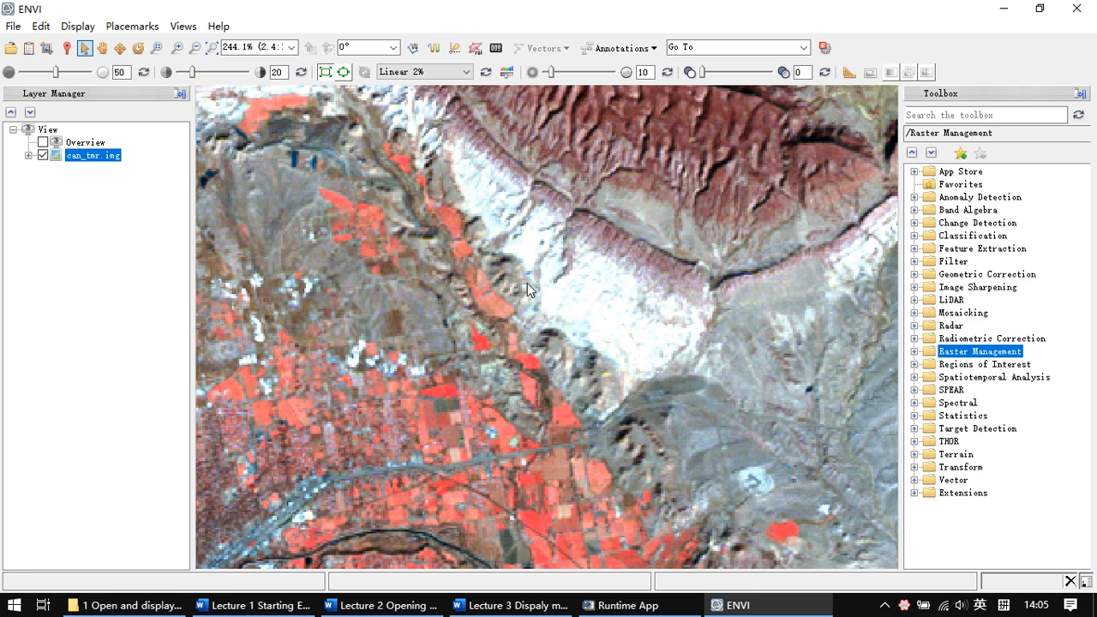
# Open the ENVI Help contents in the browser and search the help for "supported data types"
pyautogui.click(217, 28)
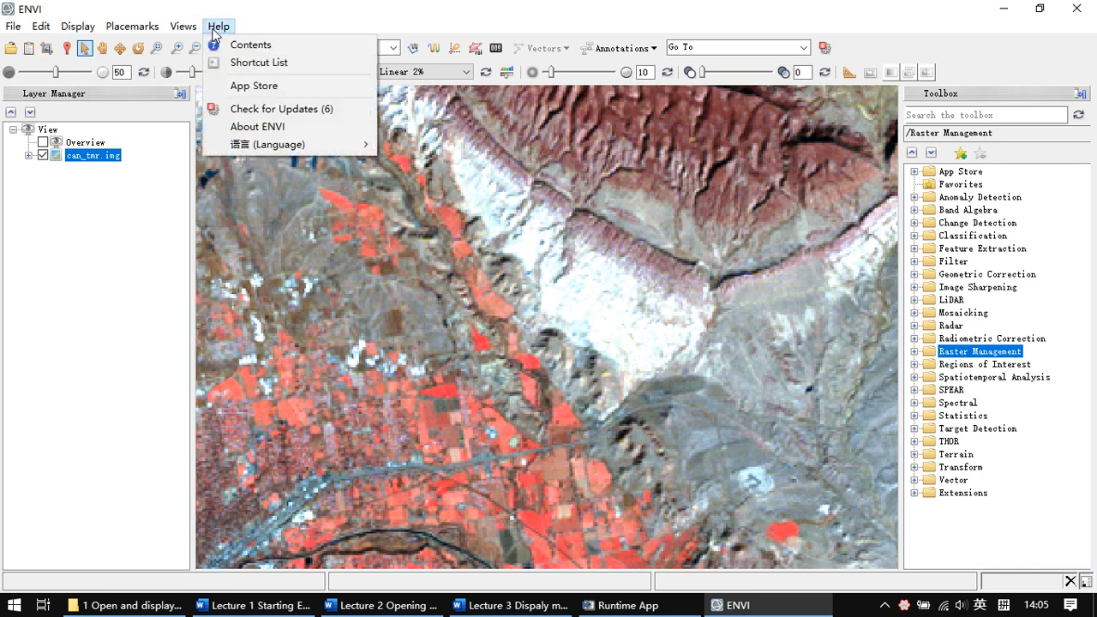
pyautogui.click(268, 54)
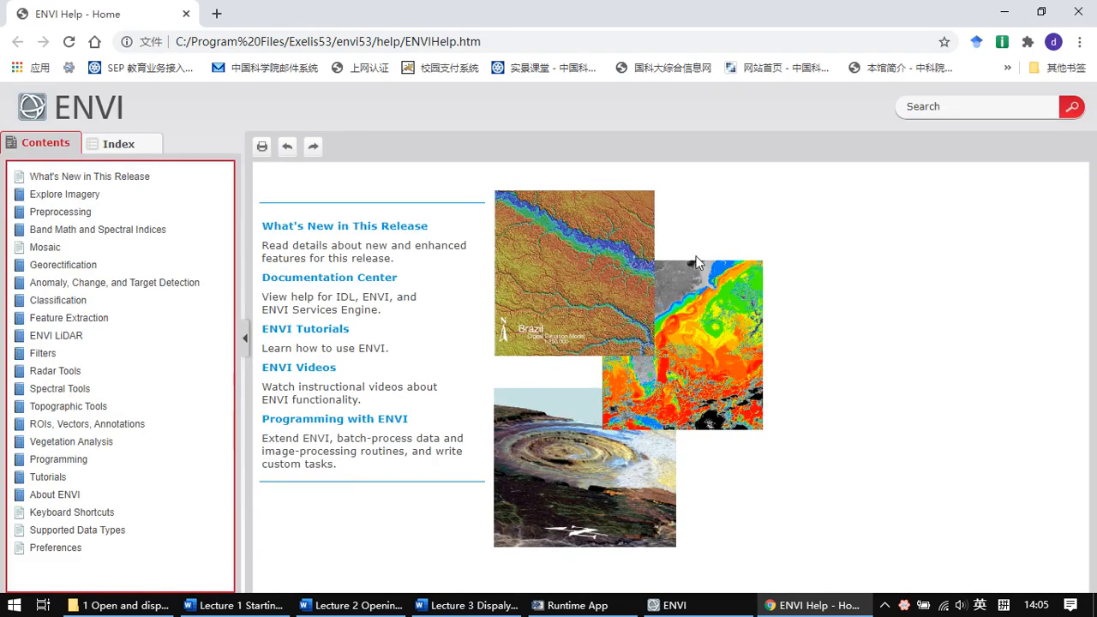
pyautogui.click(933, 109)
pyautogui.write('supported data types')
pyautogui.press('Return')
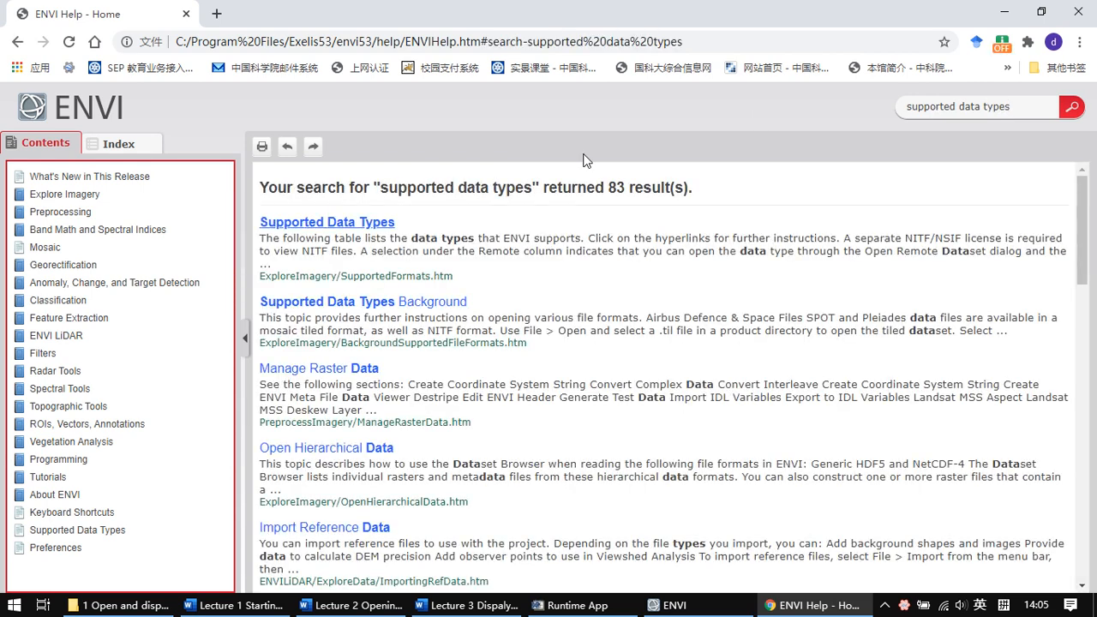
# Open the Supported Data Types topic and examine the Raster Formats table's data types, read menu options and files to select
pyautogui.click(347, 224)
pyautogui.scroll(-3, 674, 377)
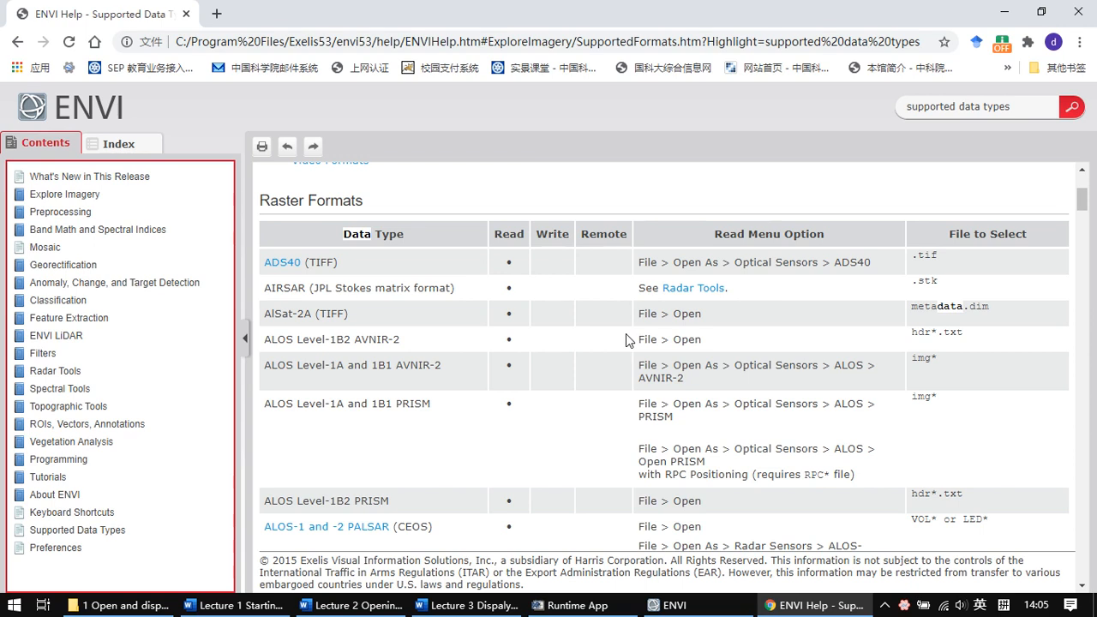
pyautogui.scroll(-2, 625, 339)
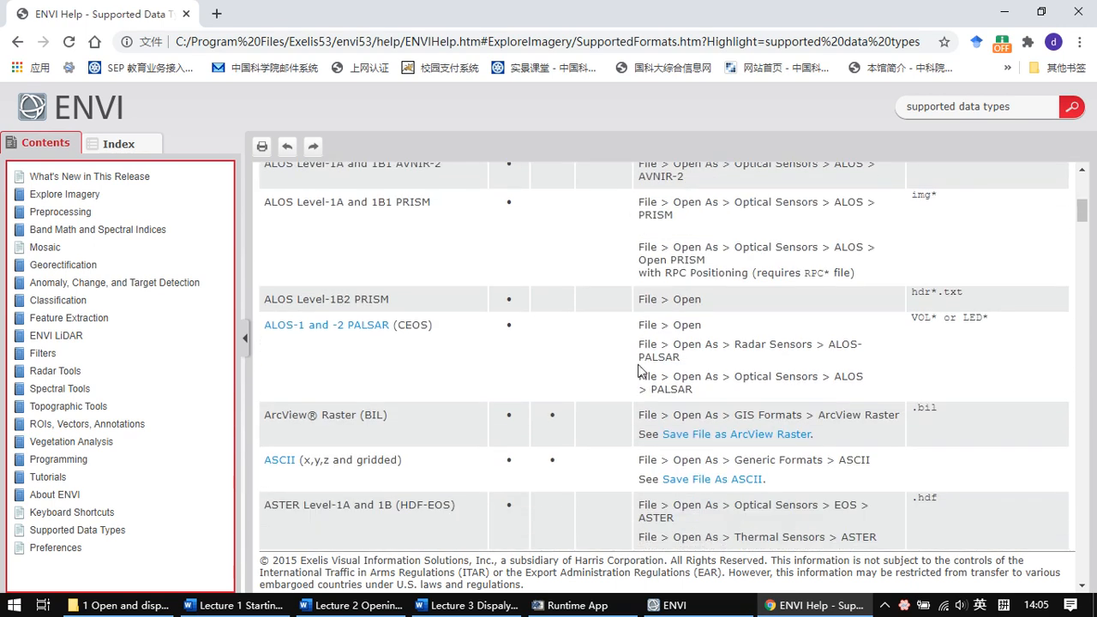
pyautogui.scroll(4, 663, 394)
pyautogui.scroll(1, 663, 394)
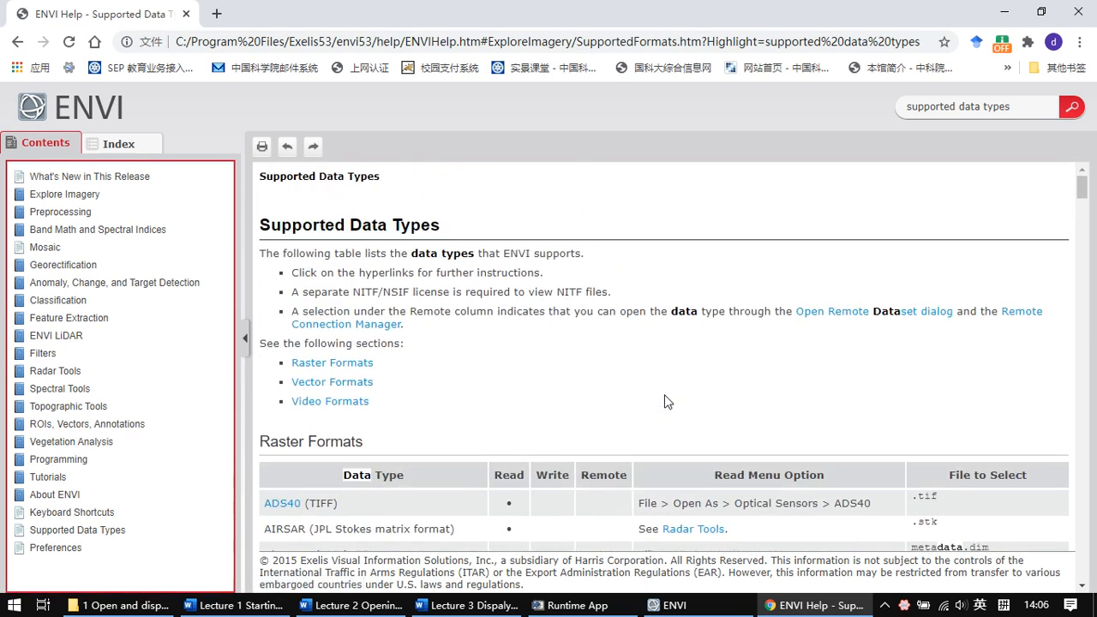
pyautogui.scroll(-2, 788, 343)
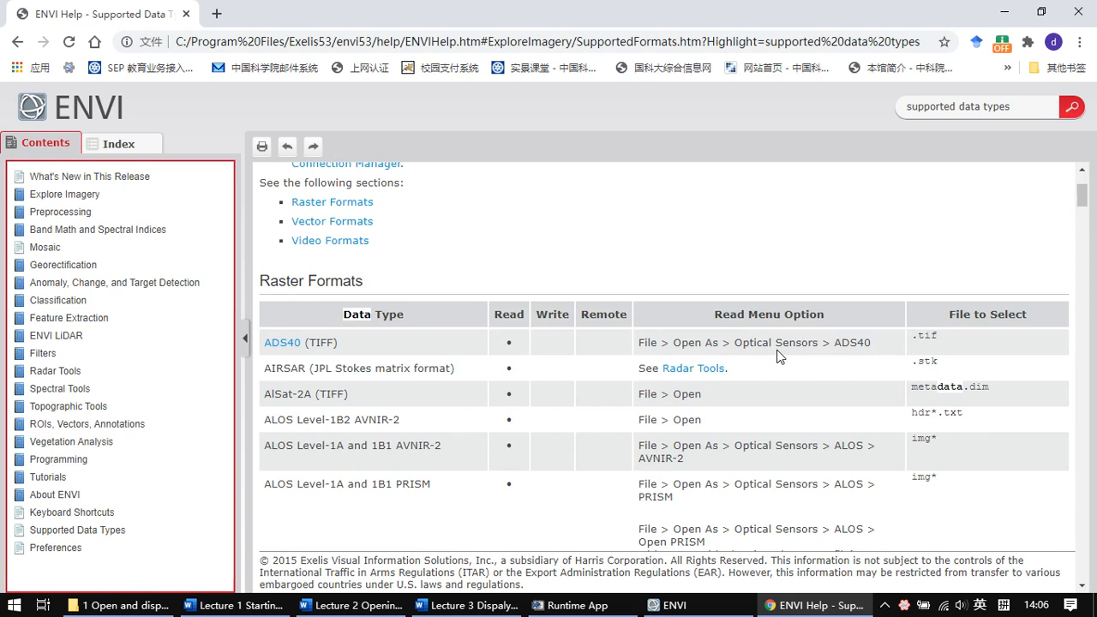
pyautogui.scroll(-2, 728, 360)
pyautogui.scroll(2, 669, 334)
pyautogui.scroll(-1, 938, 352)
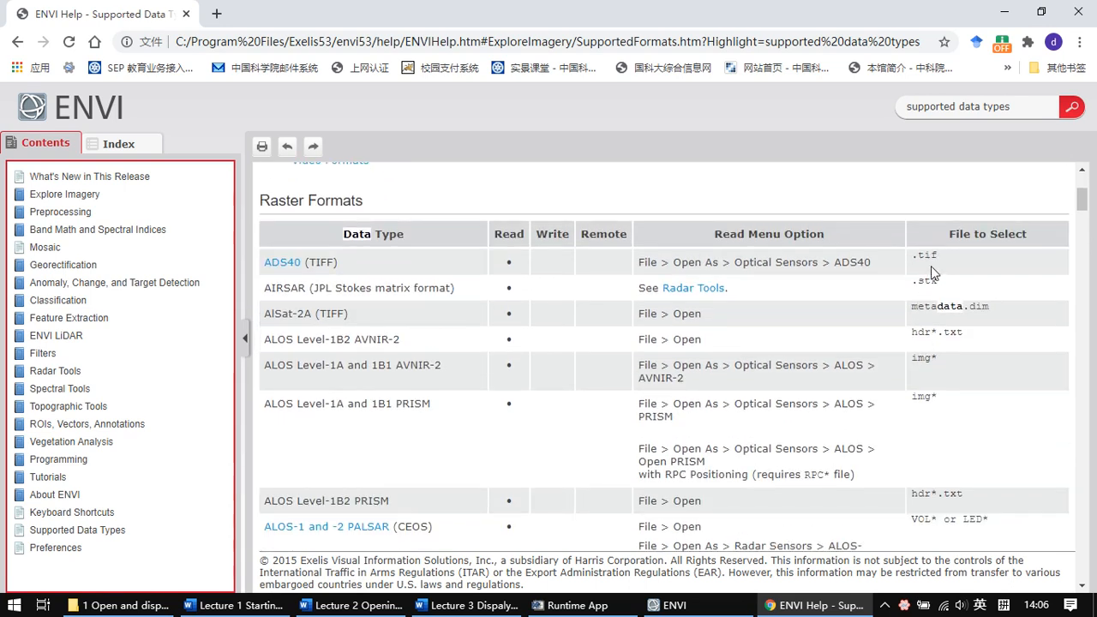
pyautogui.scroll(-1, 934, 274)
pyautogui.scroll(1, 514, 300)
pyautogui.scroll(-7, 274, 343)
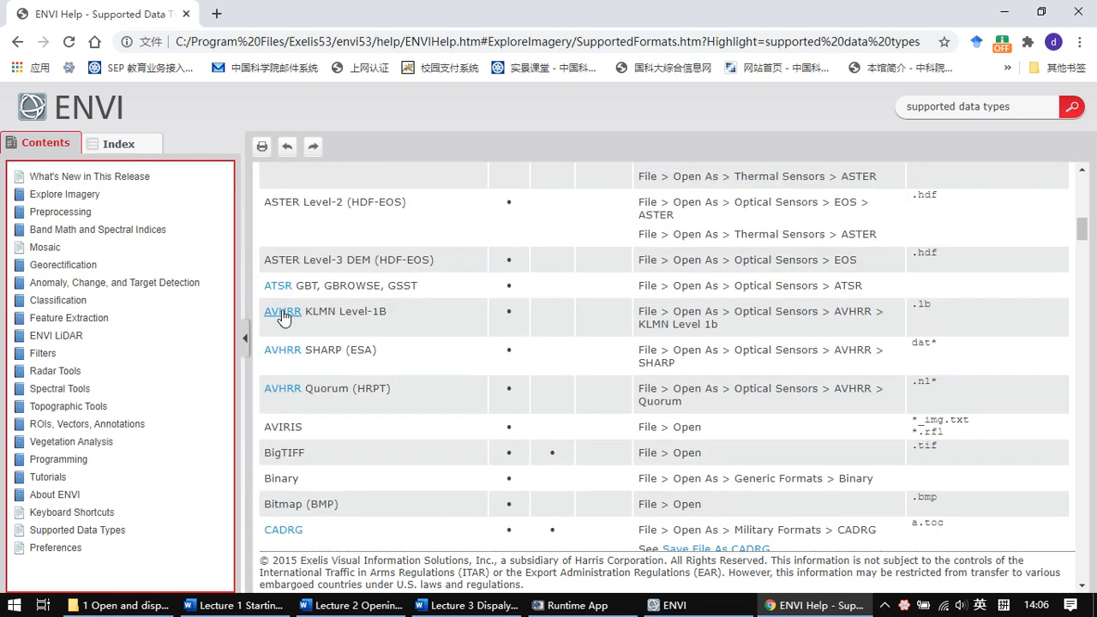
pyautogui.scroll(-2, 288, 257)
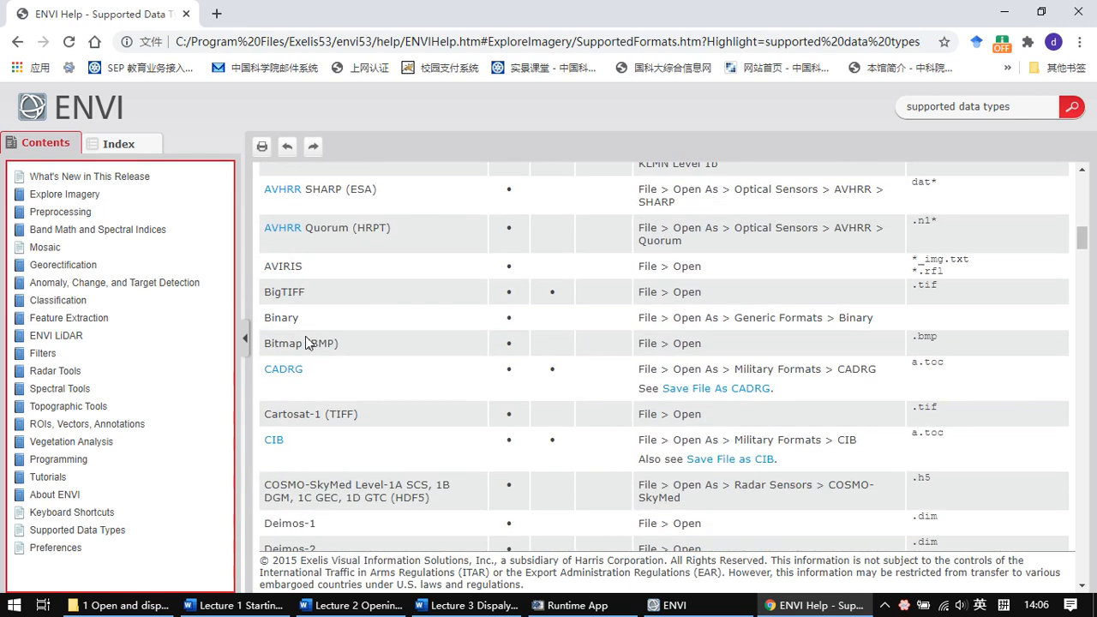
# Examine the rest of the Raster Formats table, including the ENVI, Landsat, MODIS, RADARSAT and WorldView data types and their read options
pyautogui.scroll(-4, 305, 341)
pyautogui.scroll(-3, 321, 312)
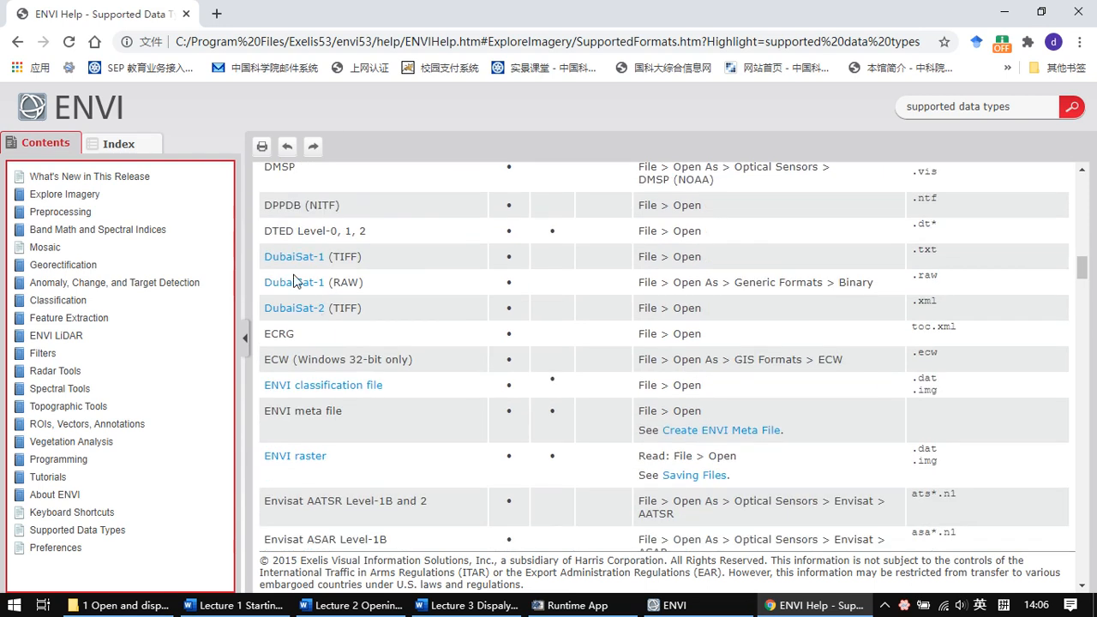
pyautogui.scroll(-3, 318, 310)
pyautogui.scroll(1, 312, 282)
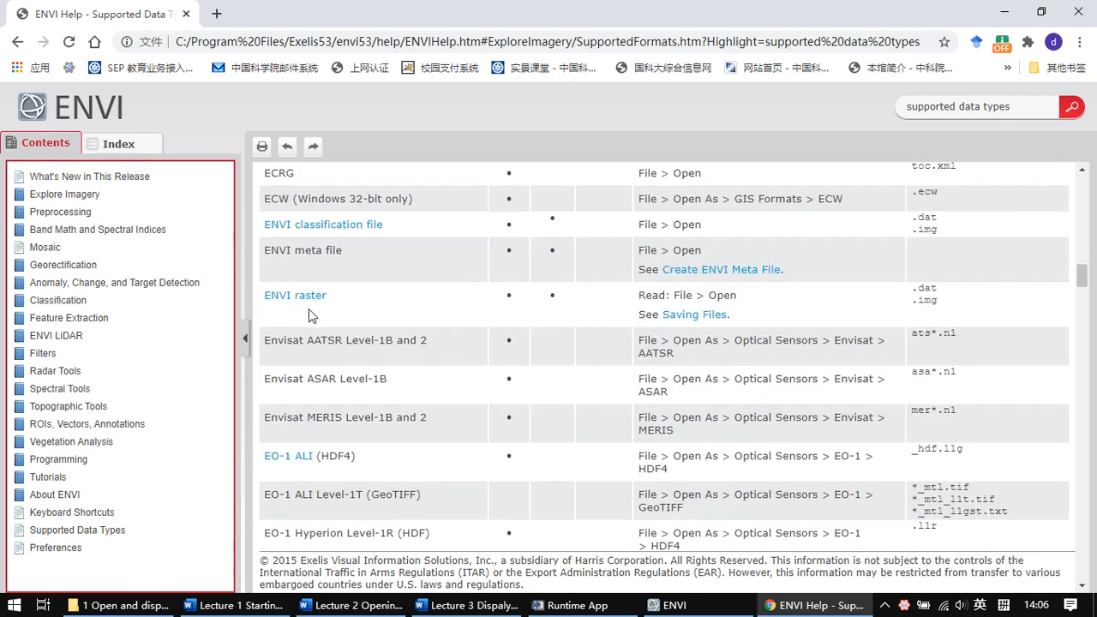
pyautogui.scroll(-7, 313, 317)
pyautogui.scroll(-3, 330, 276)
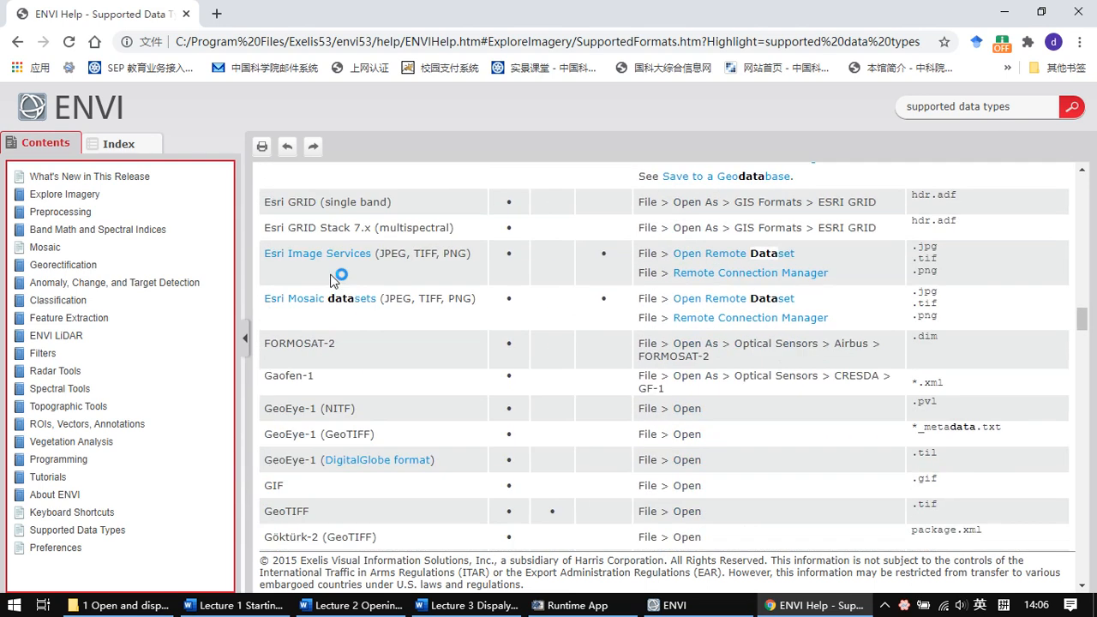
pyautogui.scroll(-7, 331, 308)
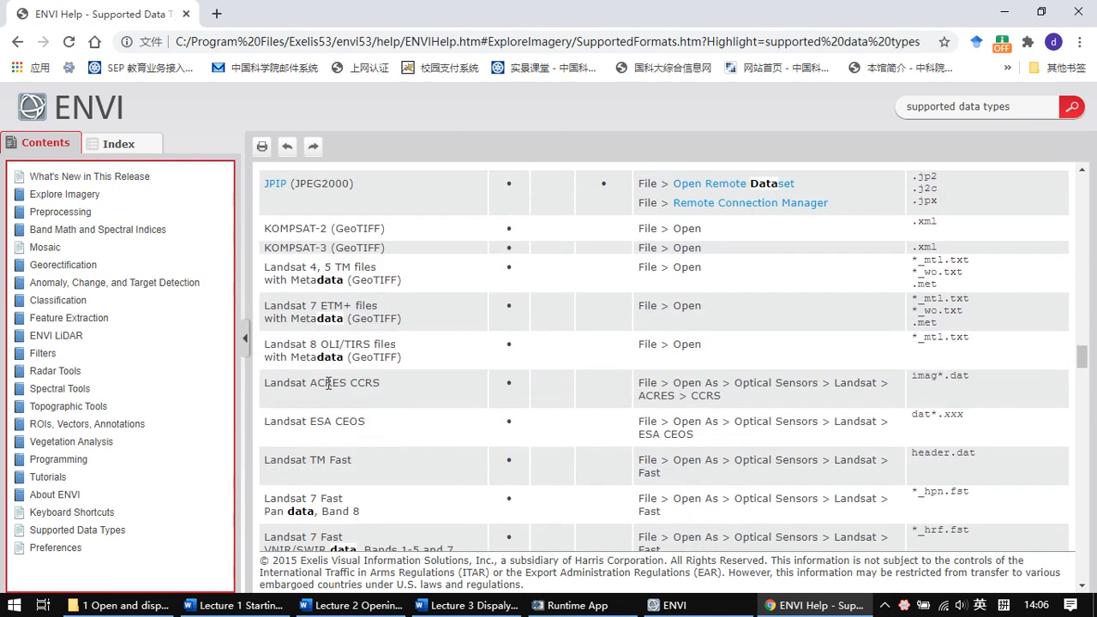
pyautogui.scroll(-1, 328, 383)
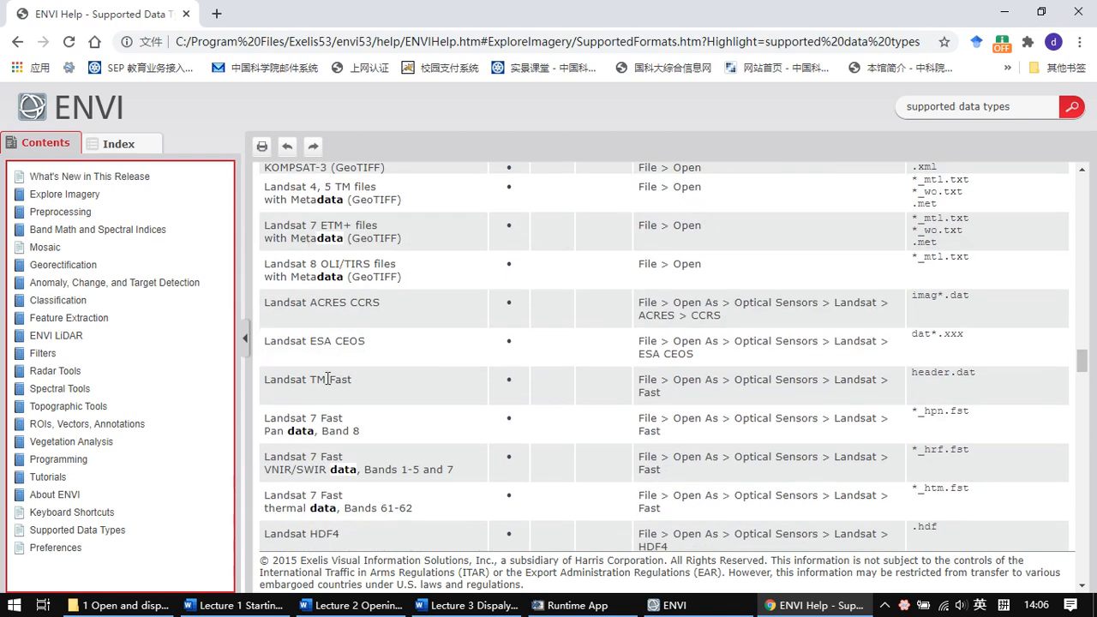
pyautogui.scroll(-4, 326, 375)
pyautogui.scroll(-7, 385, 375)
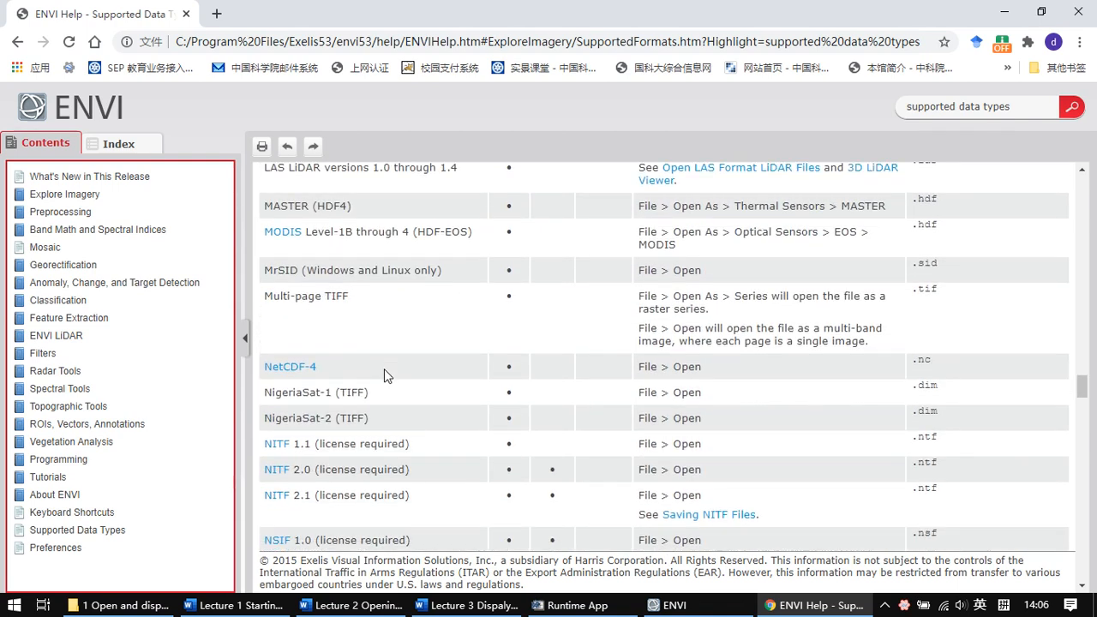
pyautogui.scroll(-12, 382, 370)
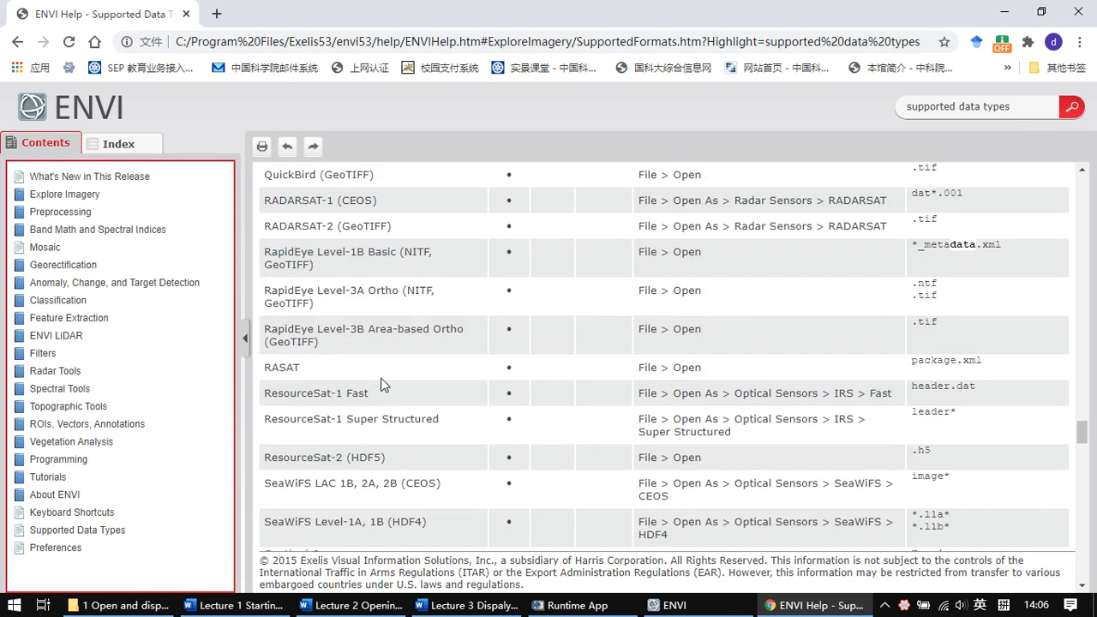
pyautogui.scroll(-15, 381, 383)
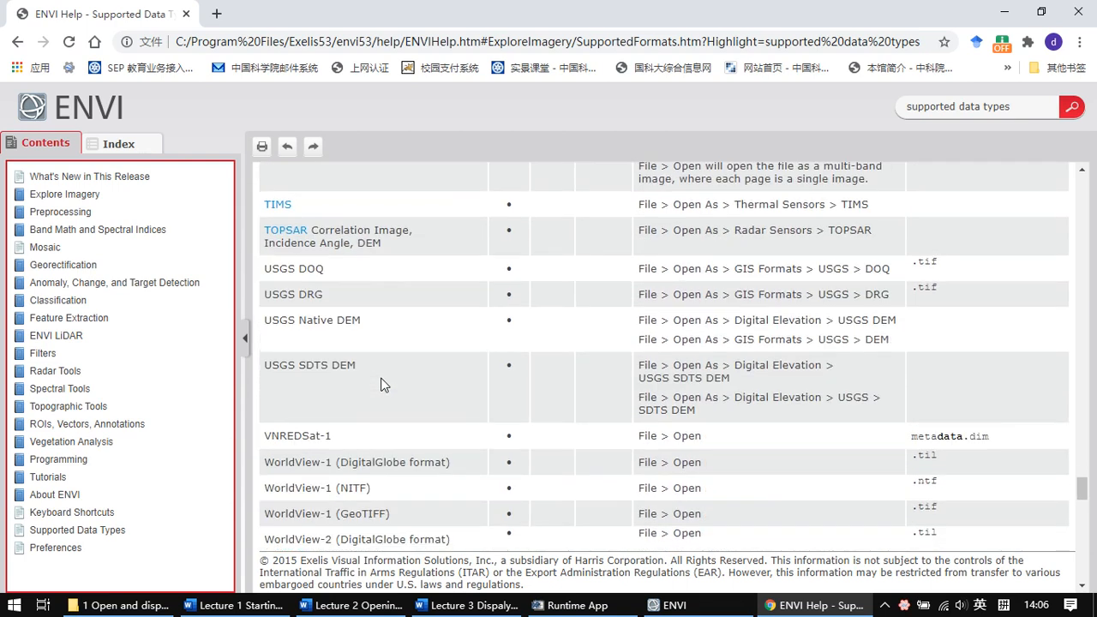
# Examine the Vector Formats, Video Formats and Video Codec Formats tables, and return to the beginning of the Supported Data Types topic
pyautogui.scroll(5, 467, 390)
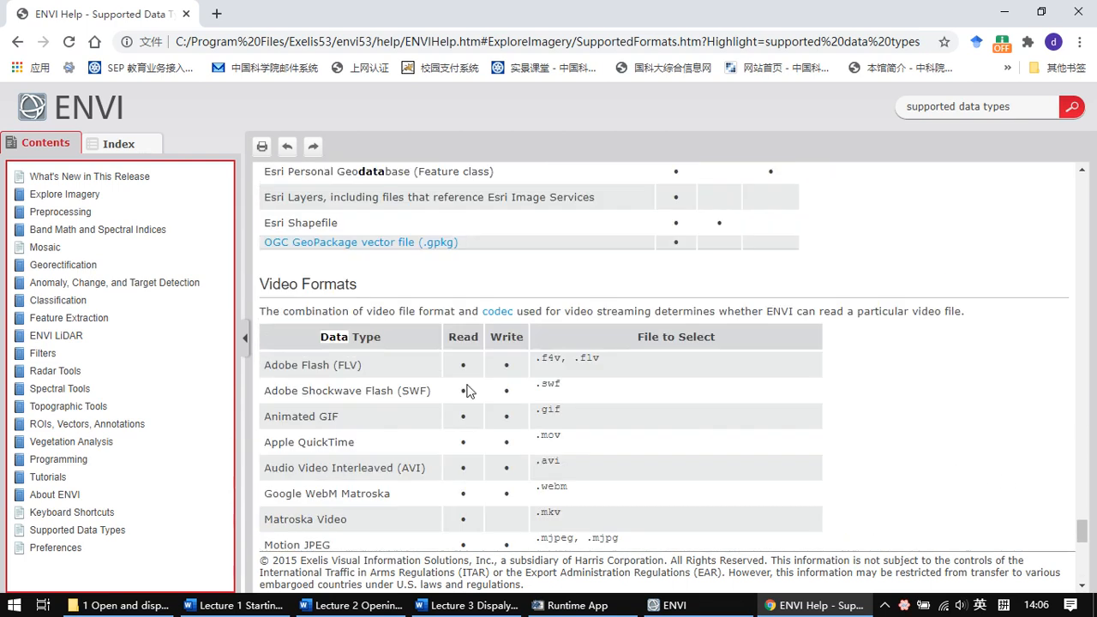
pyautogui.scroll(-8, 336, 338)
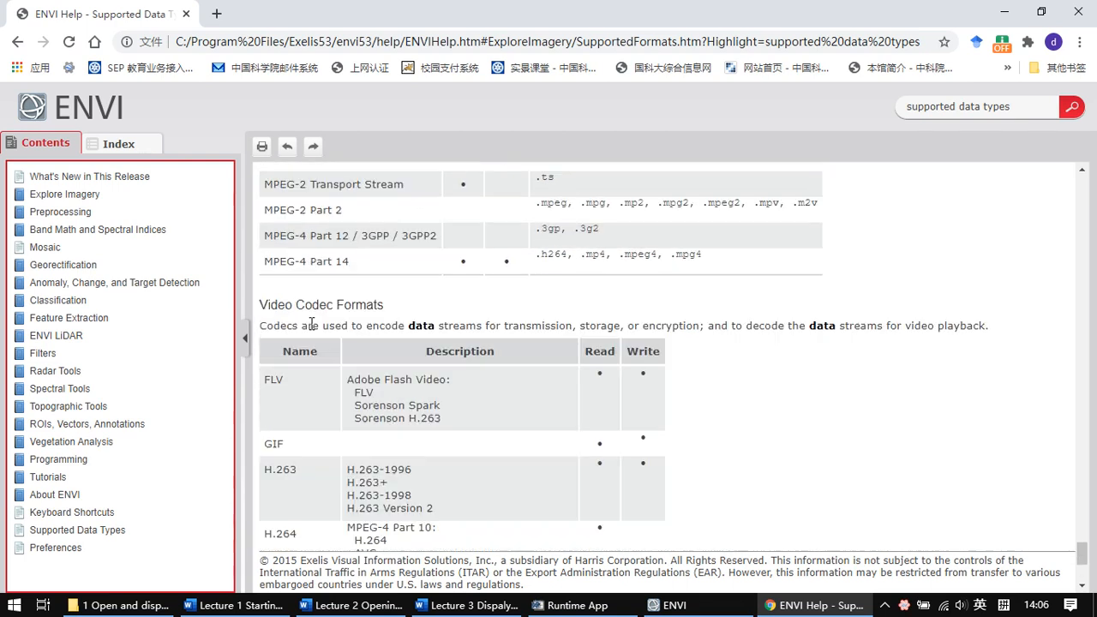
pyautogui.scroll(-1, 309, 304)
pyautogui.scroll(6, 485, 357)
pyautogui.scroll(7, 482, 357)
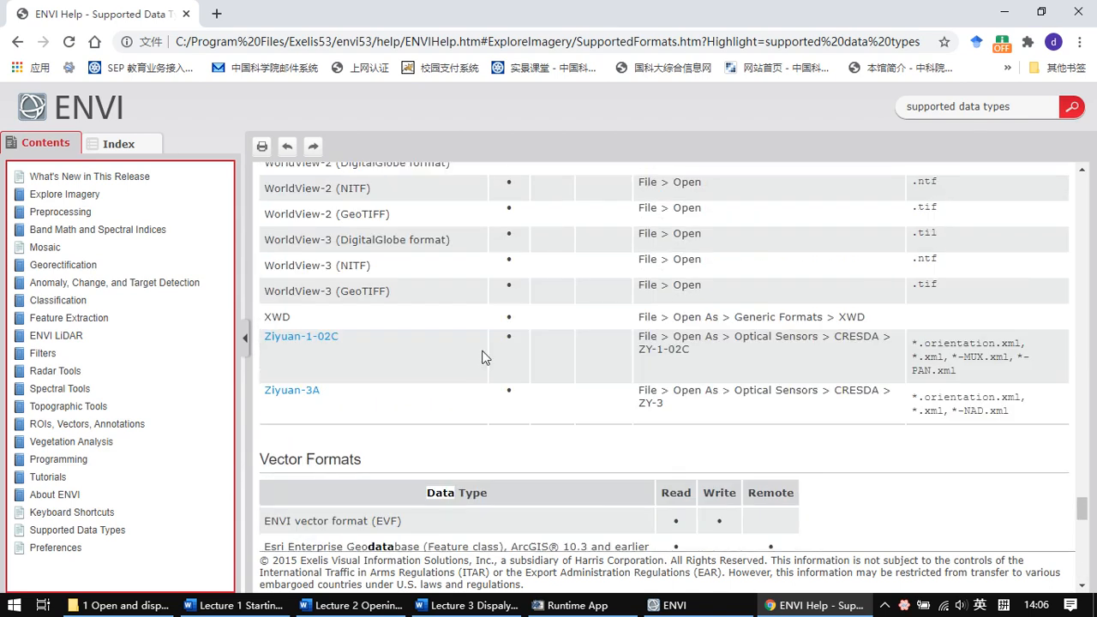
pyautogui.scroll(-12, 482, 358)
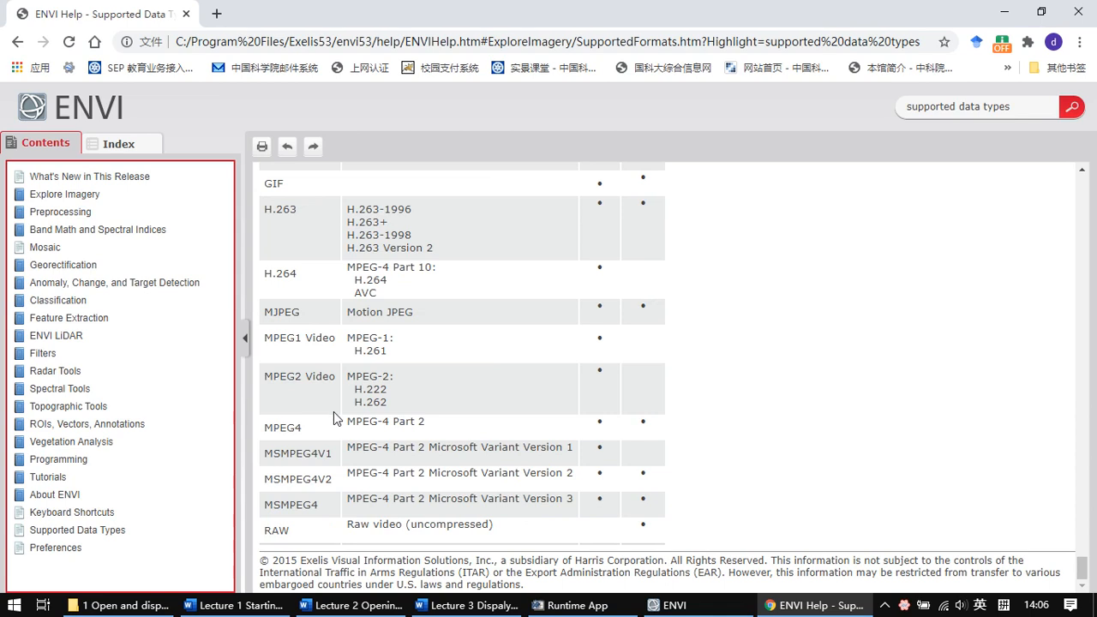
pyautogui.scroll(3, 334, 415)
pyautogui.scroll(1, 333, 412)
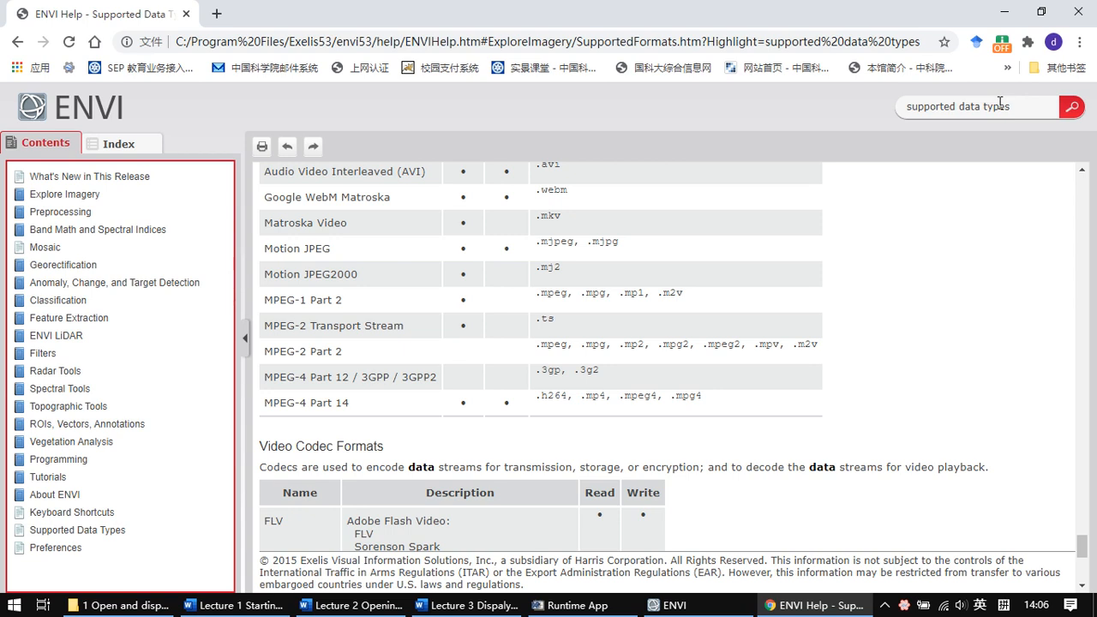
pyautogui.scroll(1, 1069, 493)
pyautogui.moveTo(1066, 487); pyautogui.dragTo(1060, 173)
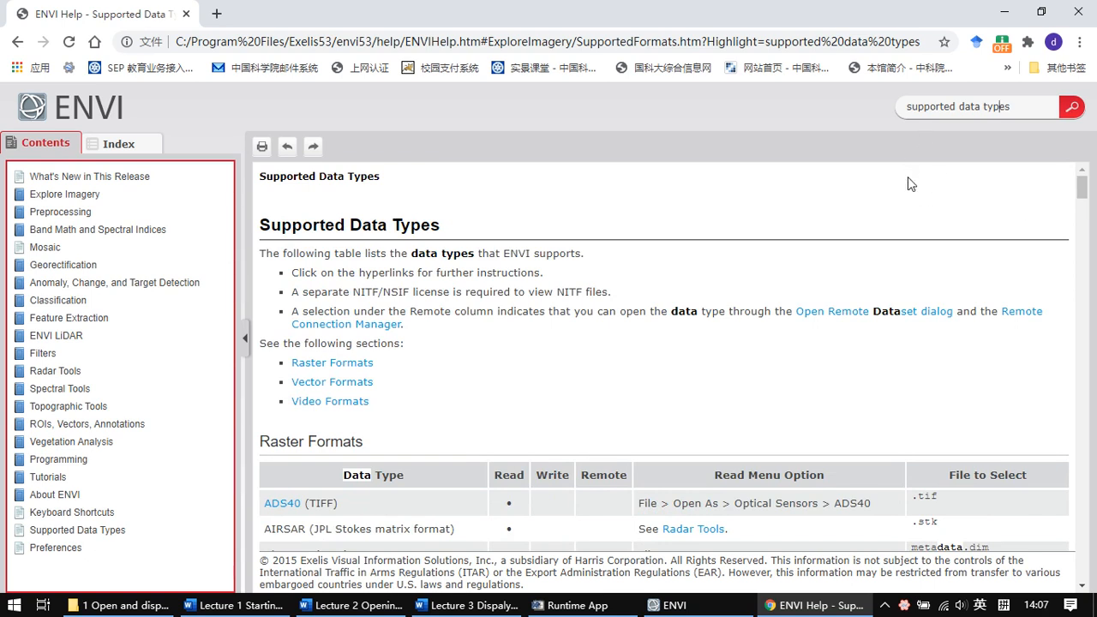
# Switch back to ENVI and zoom the can_tmr.img display to 125% so the whole image fits the view
pyautogui.click(1003, 12)
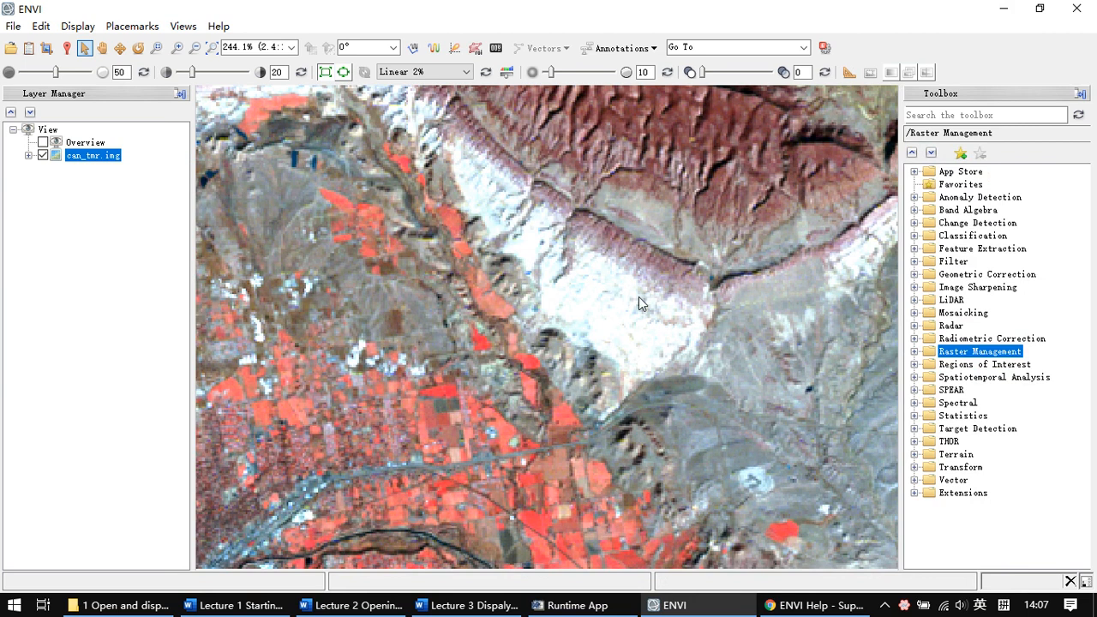
pyautogui.scroll(-4, 631, 292)
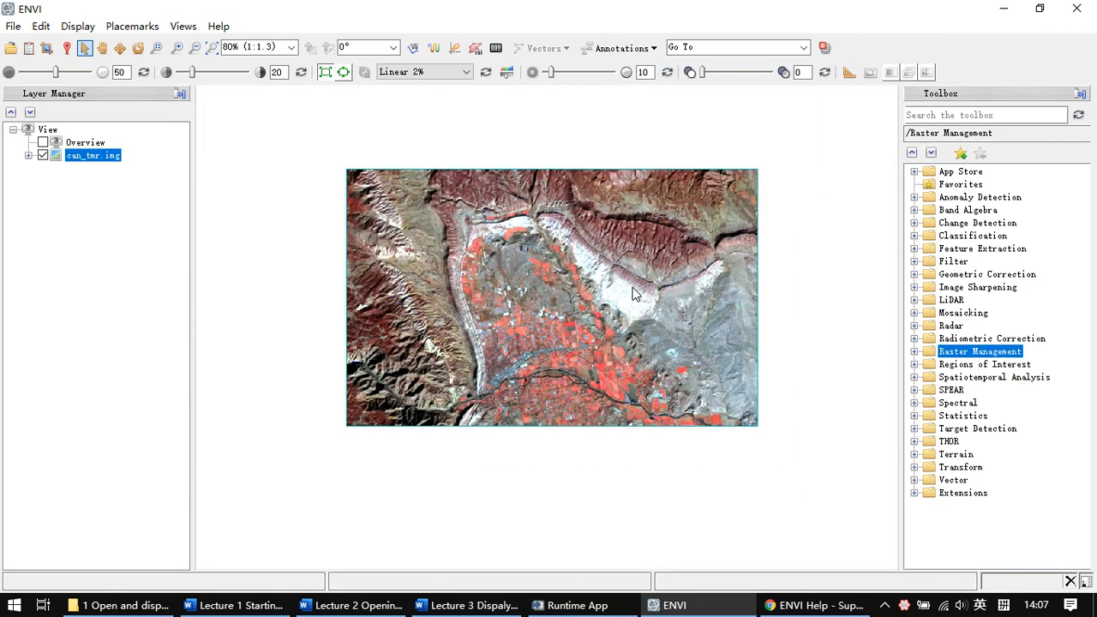
pyautogui.scroll(2, 583, 261)
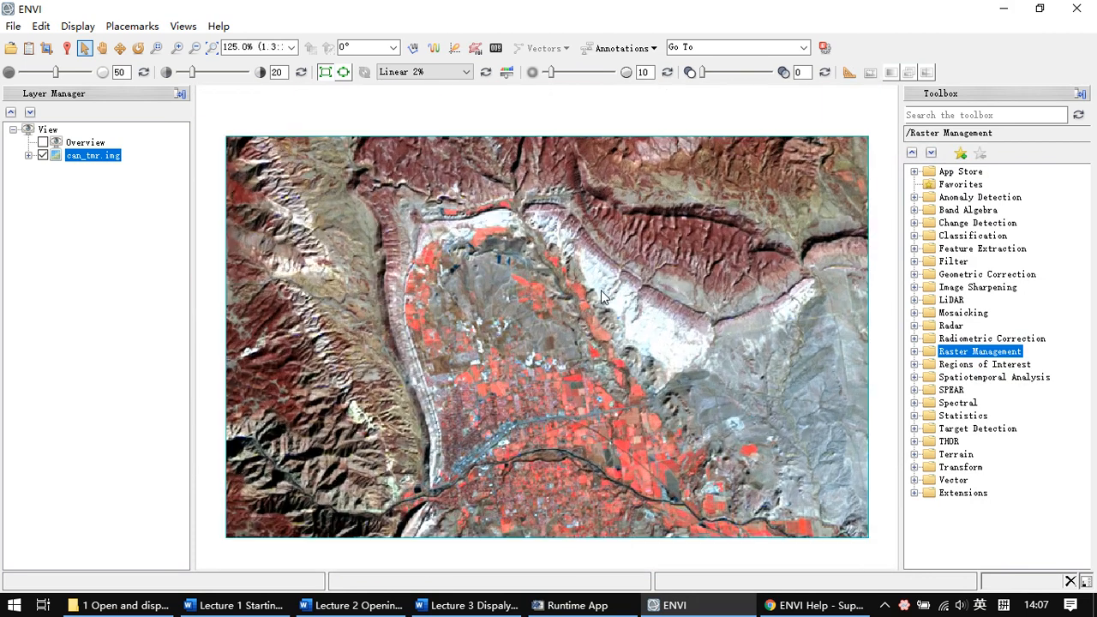
# Look through the installed ENVI 5.3 programs, including the 32-bit, 64-bit and Classic versions, without launching any
pyautogui.click(14, 605)
pyautogui.scroll(-3, 130, 433)
pyautogui.scroll(-3, 162, 428)
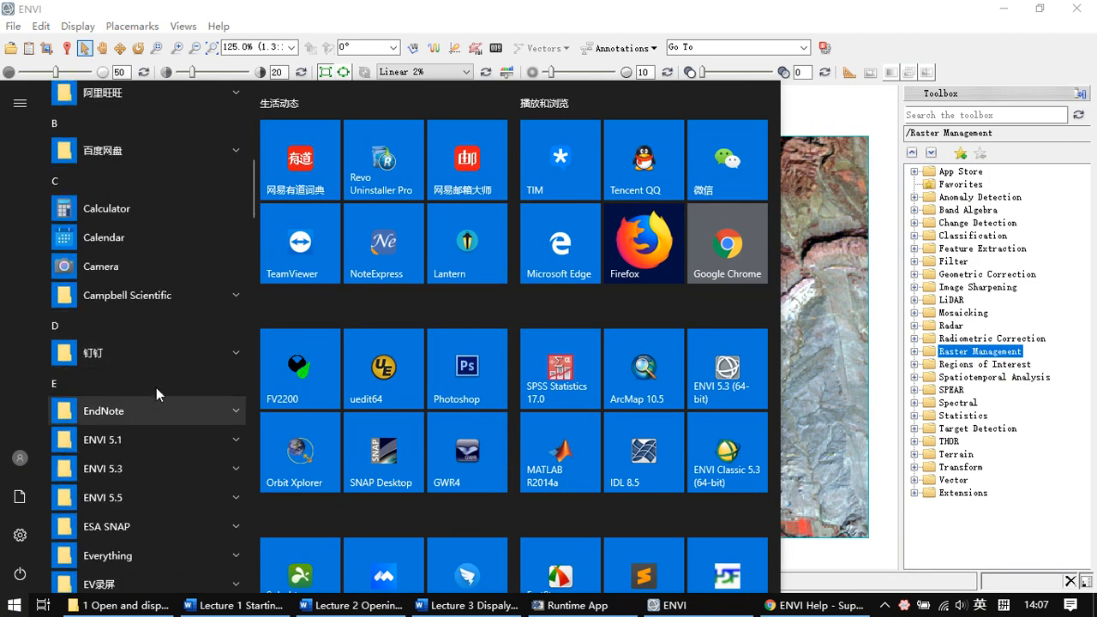
pyautogui.scroll(-1, 171, 403)
pyautogui.click(172, 401)
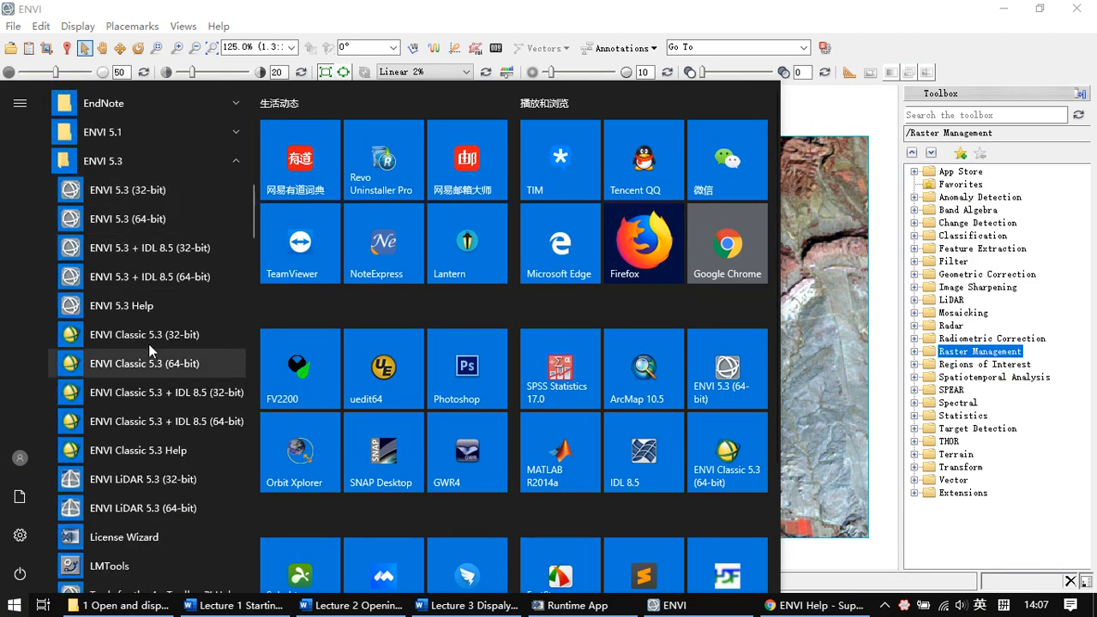
pyautogui.click(784, 22)
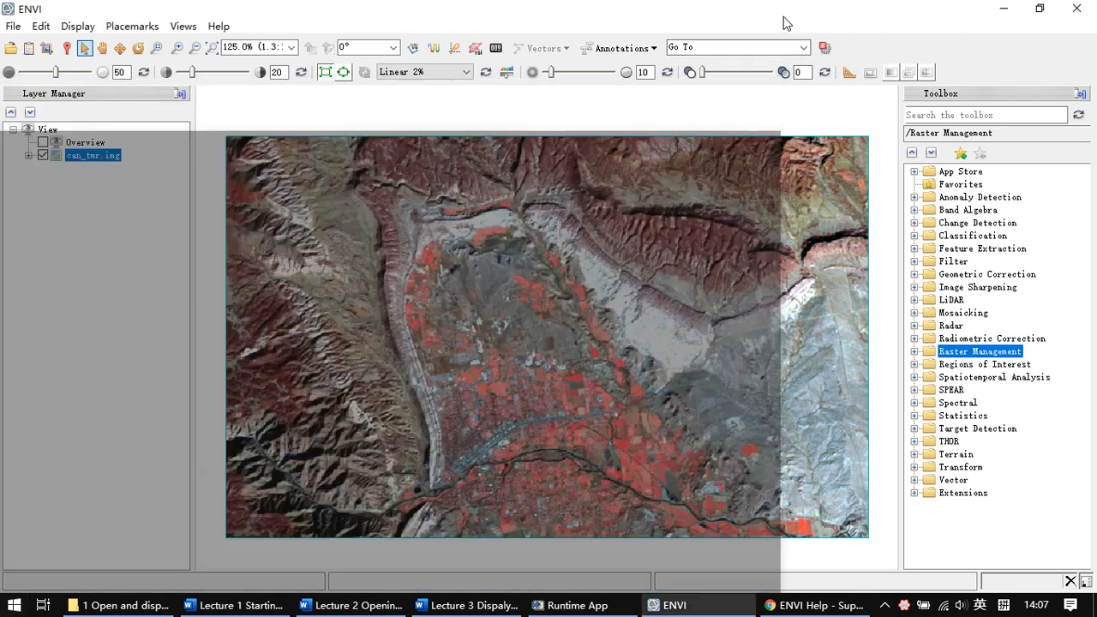
# Review the file commands, including opening data by sensor or format and exporting the view to geospatial PDF or image file
pyautogui.click(15, 27)
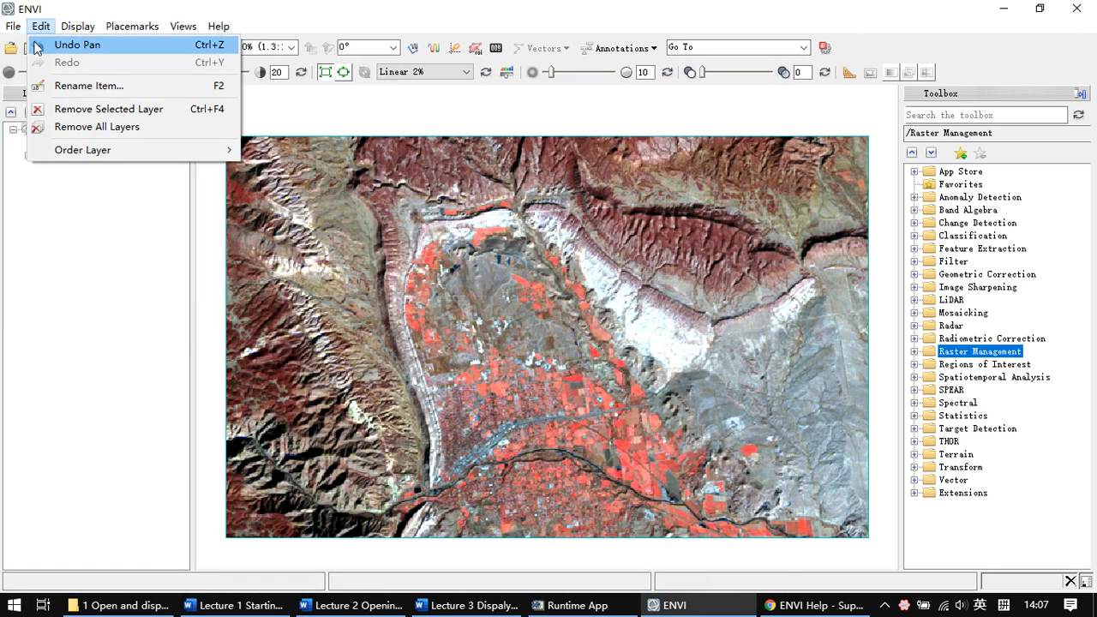
pyautogui.moveTo(66, 65)
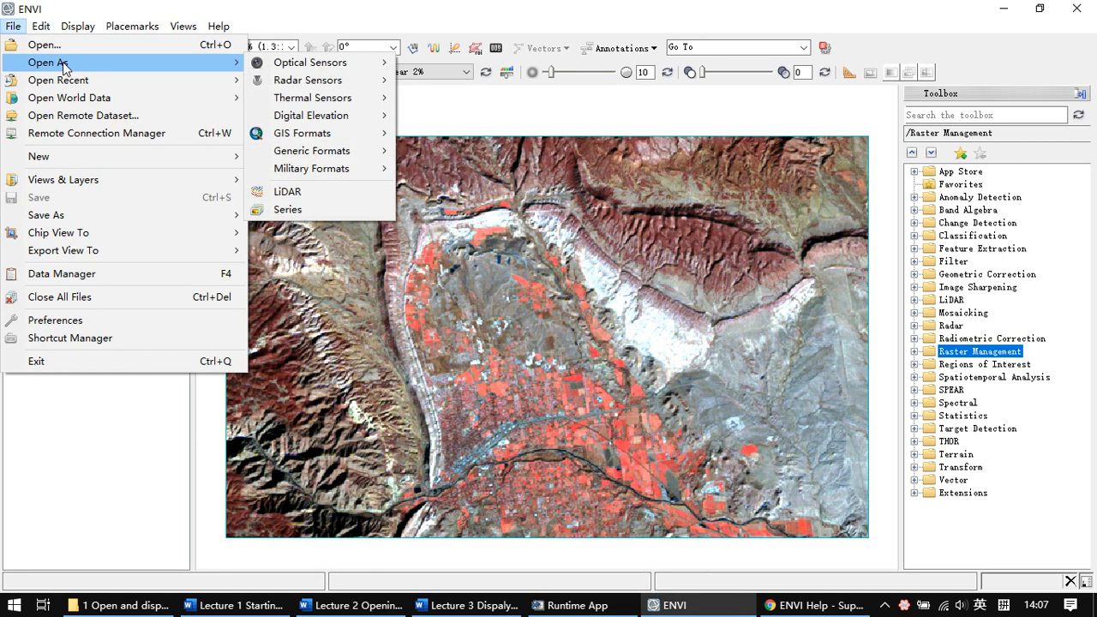
pyautogui.press('Escape')
pyautogui.press('Escape')
pyautogui.click(14, 26)
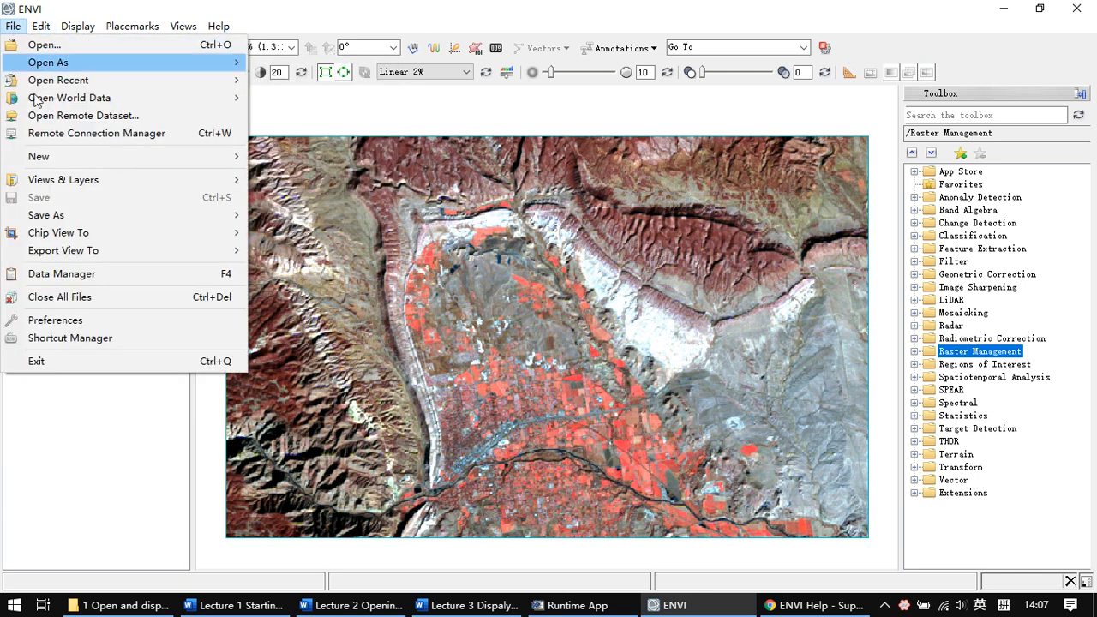
pyautogui.moveTo(80, 237)
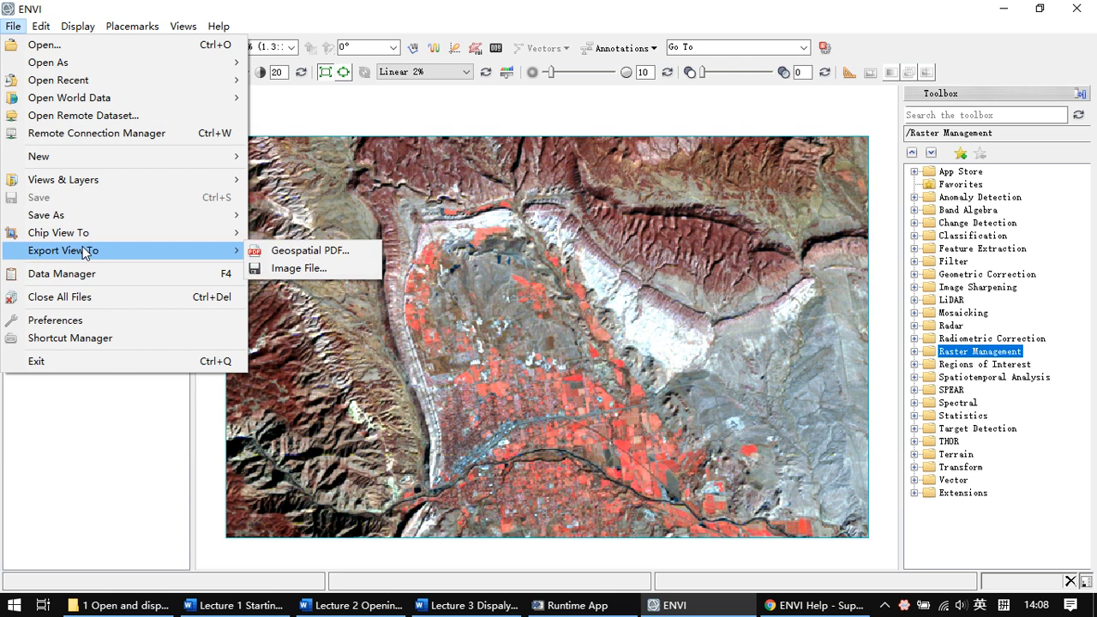
pyautogui.click(535, 26)
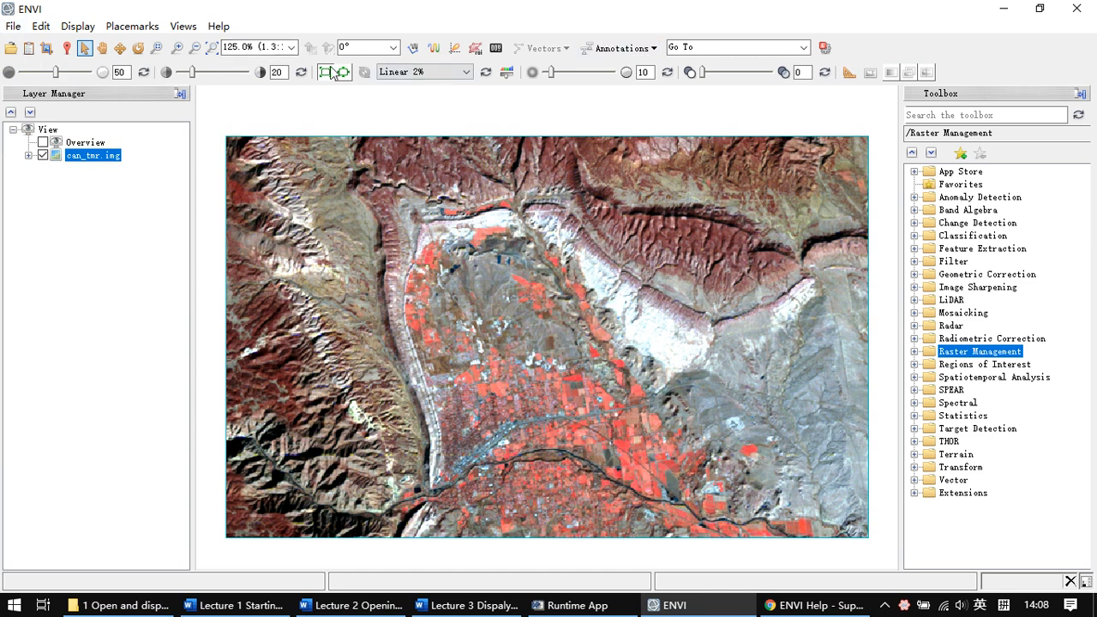
# Open the Data Manager for can_tmr.img and make its window taller
pyautogui.click(28, 48)
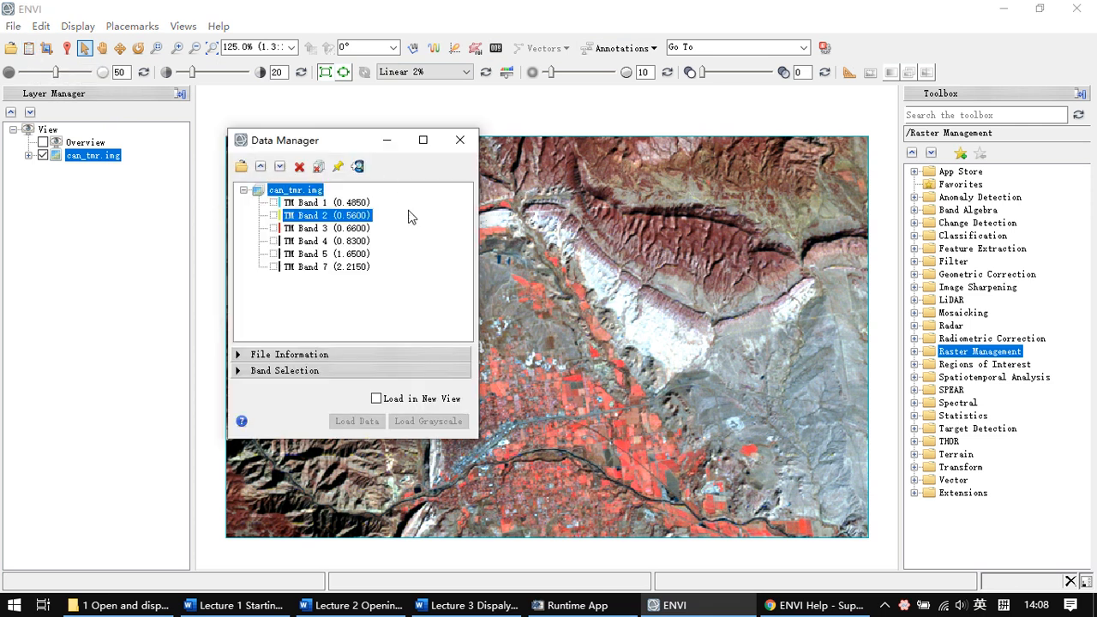
pyautogui.moveTo(382, 437); pyautogui.dragTo(407, 480)
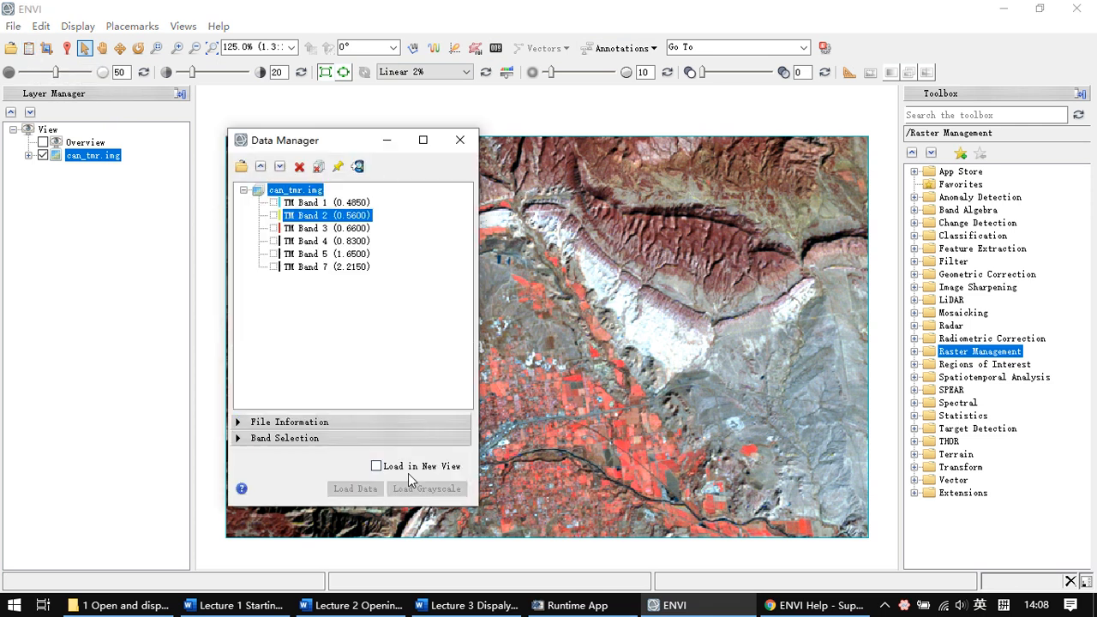